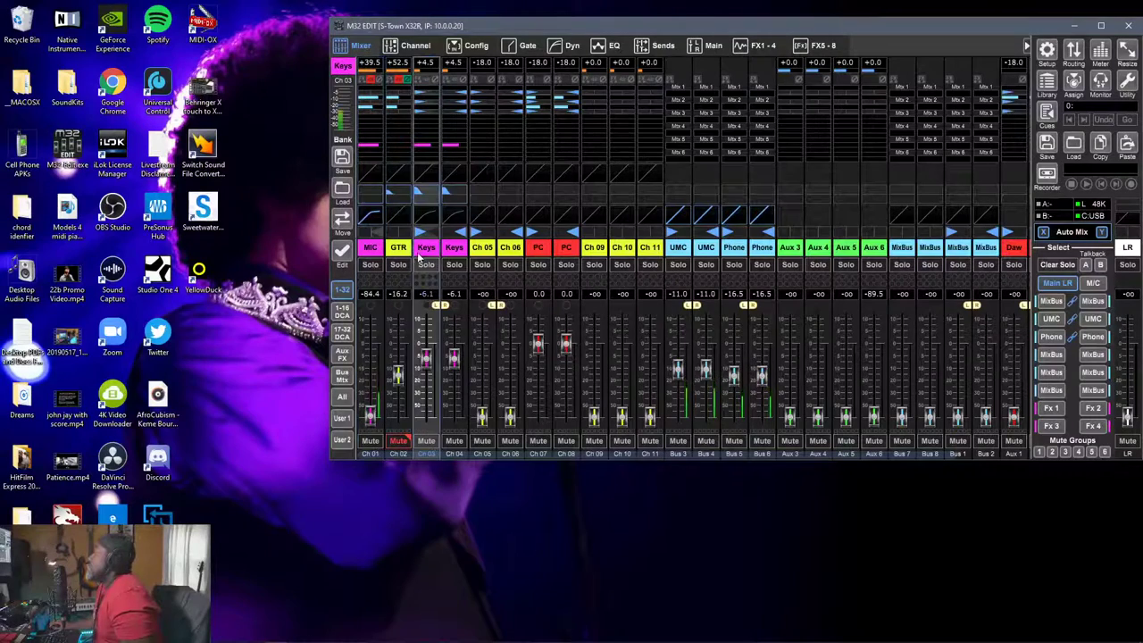
Examine the channel input, main output and bus send settings of the two Keys channels, Ch 03 and Ch 04
{"action": "left_click", "coordinate": [461, 280]}
{"action": "left_click", "coordinate": [427, 255]}
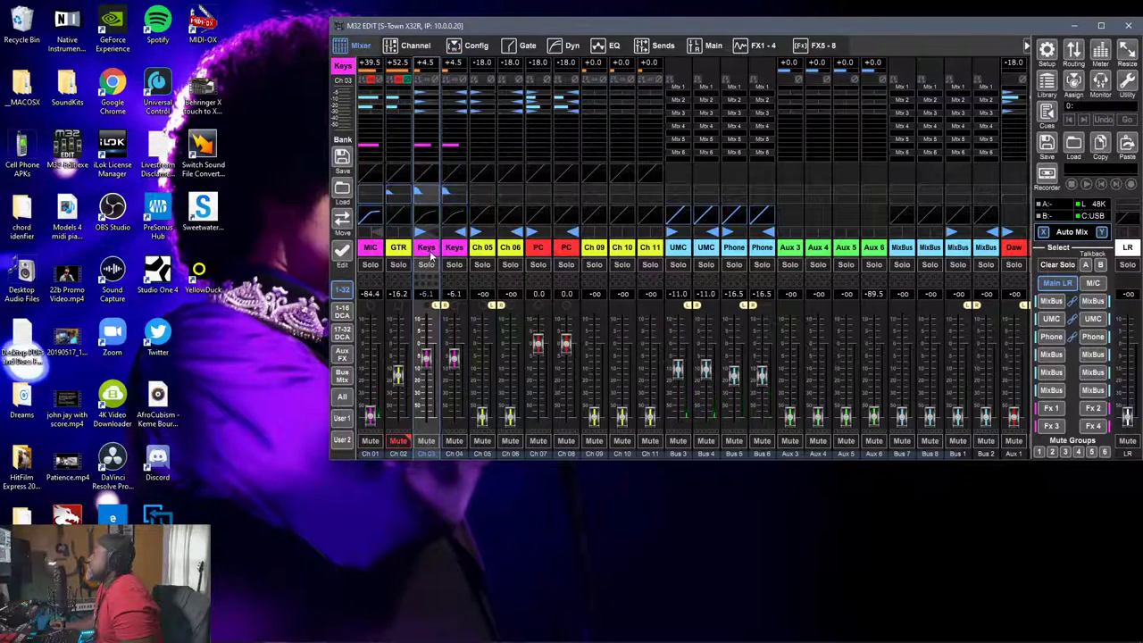
{"action": "left_click", "coordinate": [451, 255]}
{"action": "left_click", "coordinate": [433, 256]}
{"action": "left_click", "coordinate": [443, 257]}
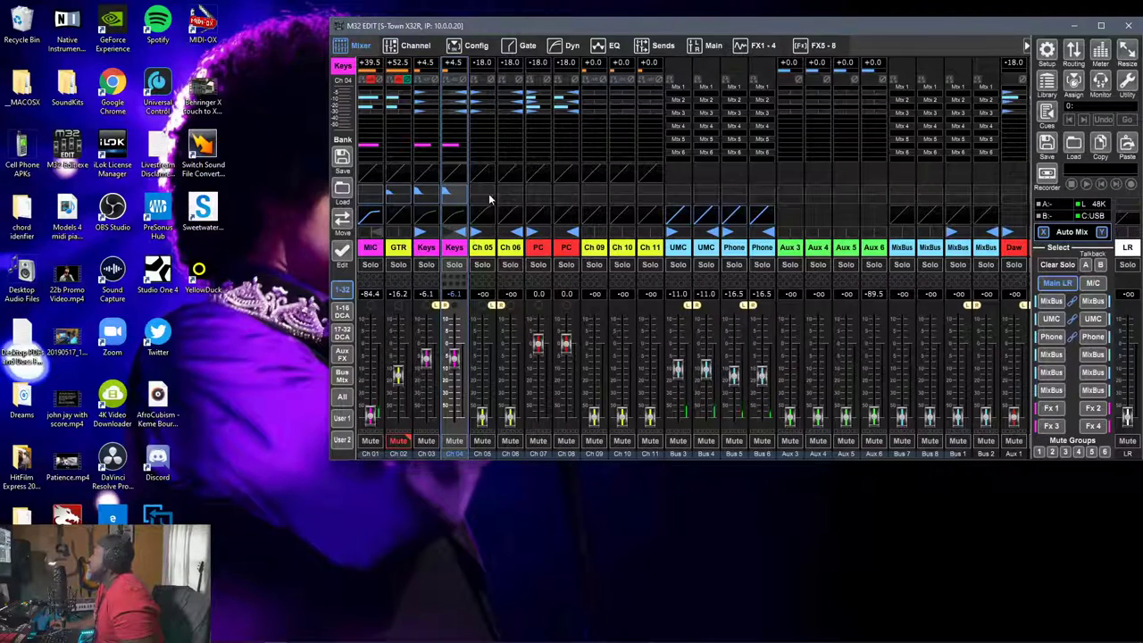
{"action": "left_click", "coordinate": [407, 51]}
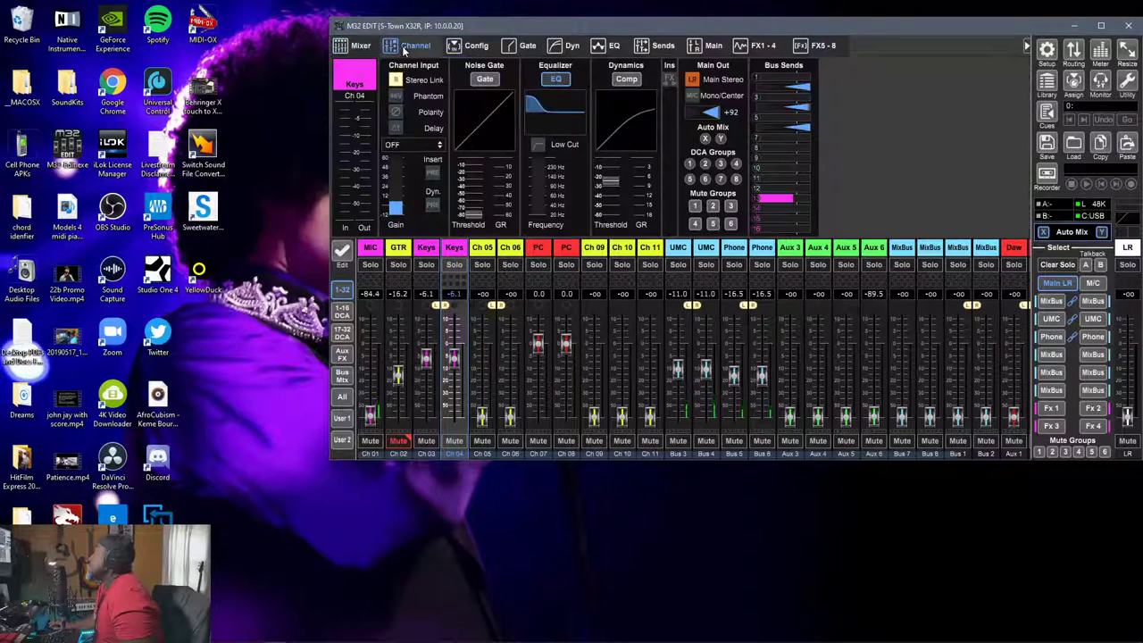
{"action": "left_click", "coordinate": [457, 48]}
{"action": "left_click", "coordinate": [417, 52]}
{"action": "left_click", "coordinate": [427, 255]}
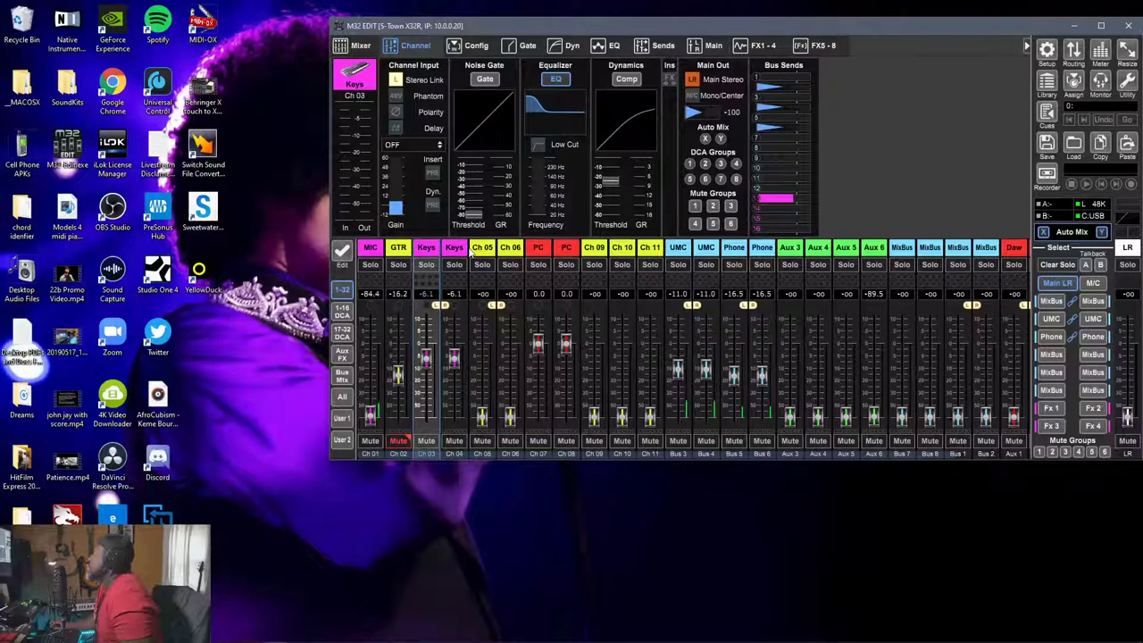
{"action": "left_click", "coordinate": [455, 252]}
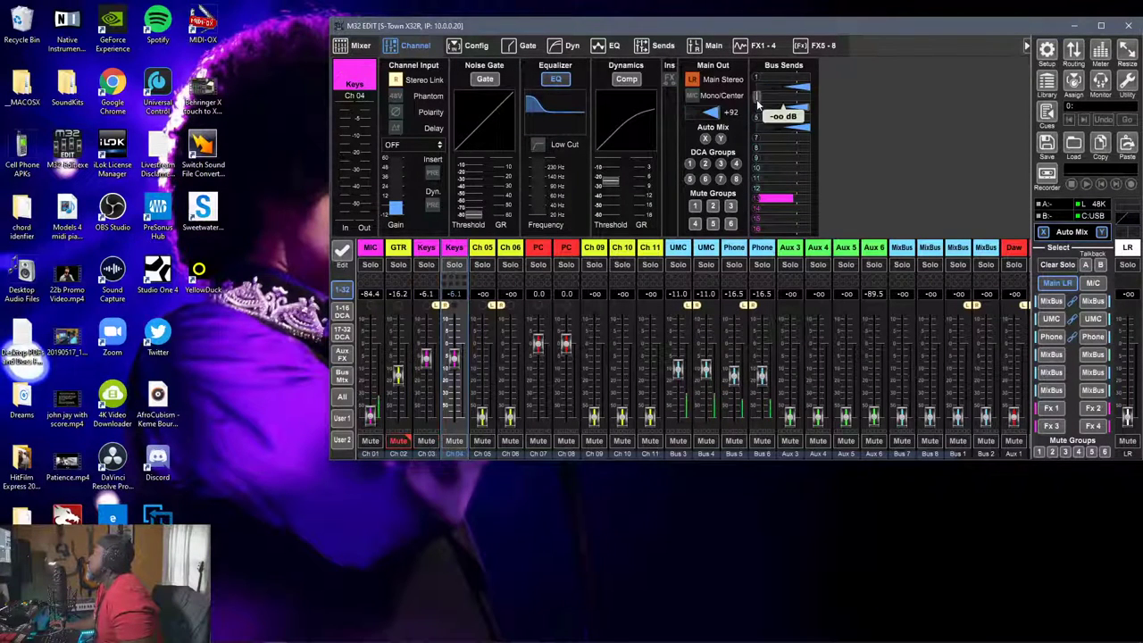
{"action": "left_click_drag", "start_coordinate": [773, 103], "coordinate": [842, 107]}
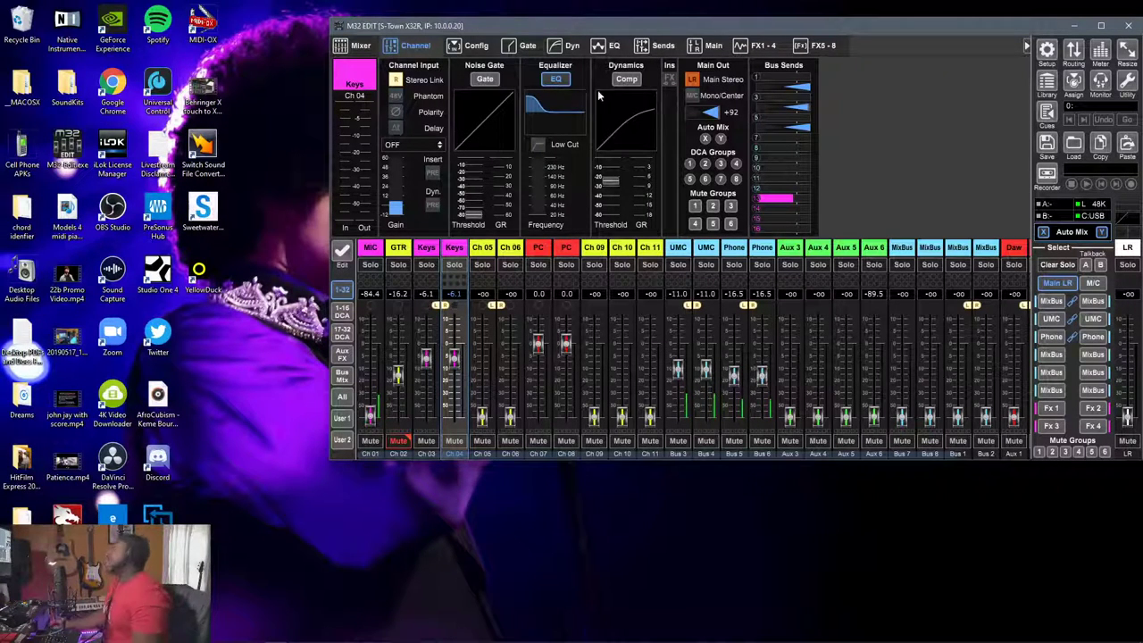
Switch to Ableton Live and review the Track, Sync and Remote settings of the FANTOM-X ports in the Link/MIDI preferences
{"action": "left_click", "coordinate": [1075, 21]}
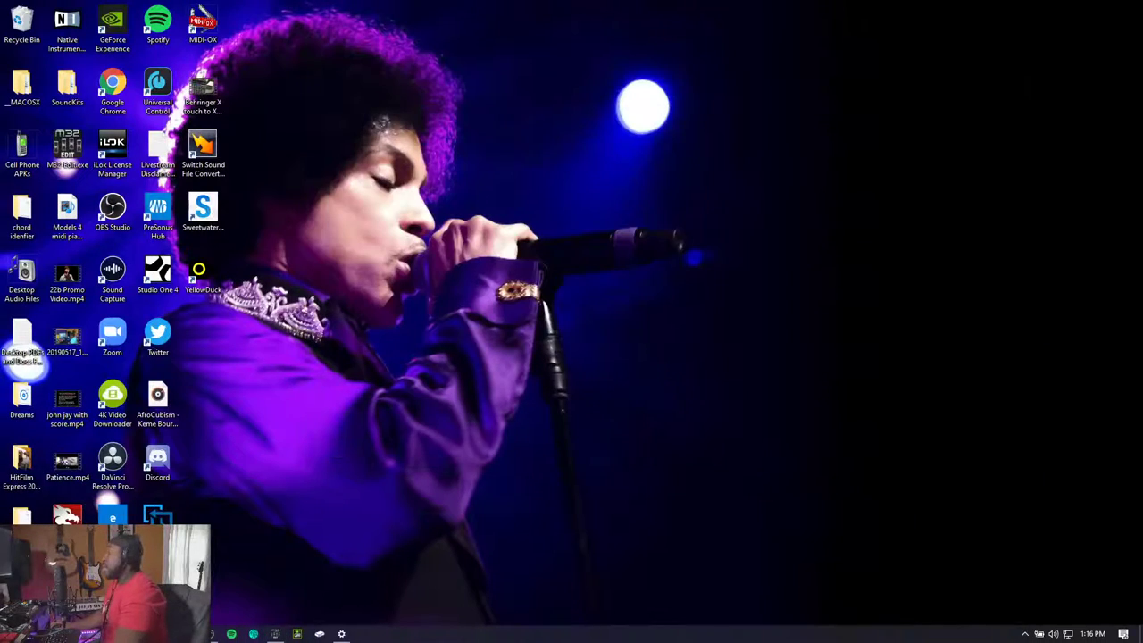
{"action": "left_click", "coordinate": [134, 634]}
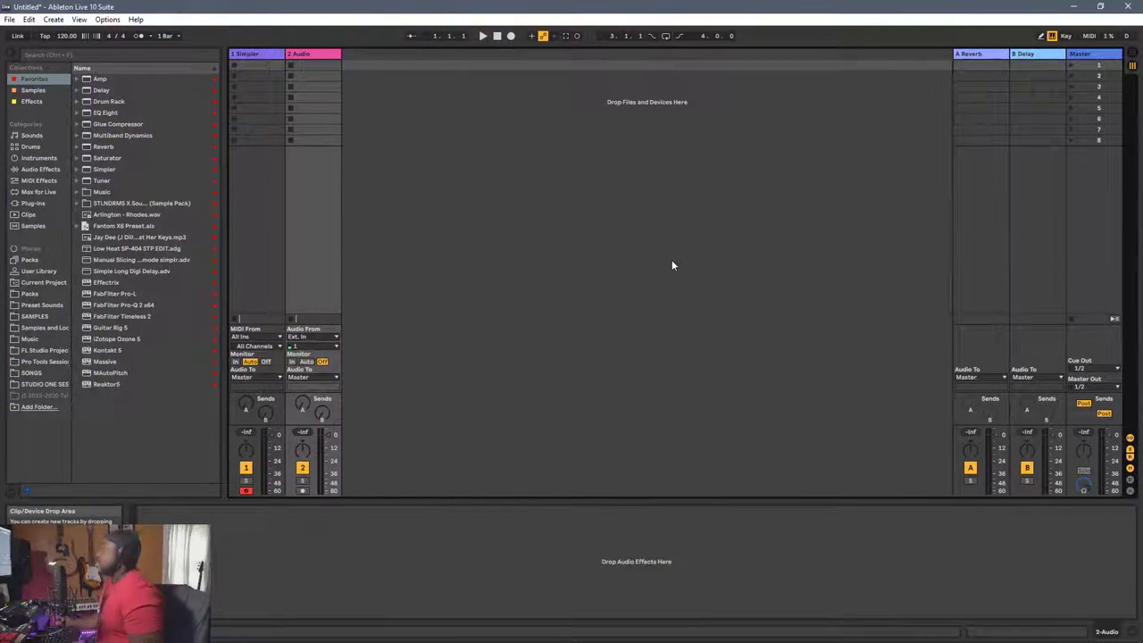
{"action": "key", "text": "ctrl+comma"}
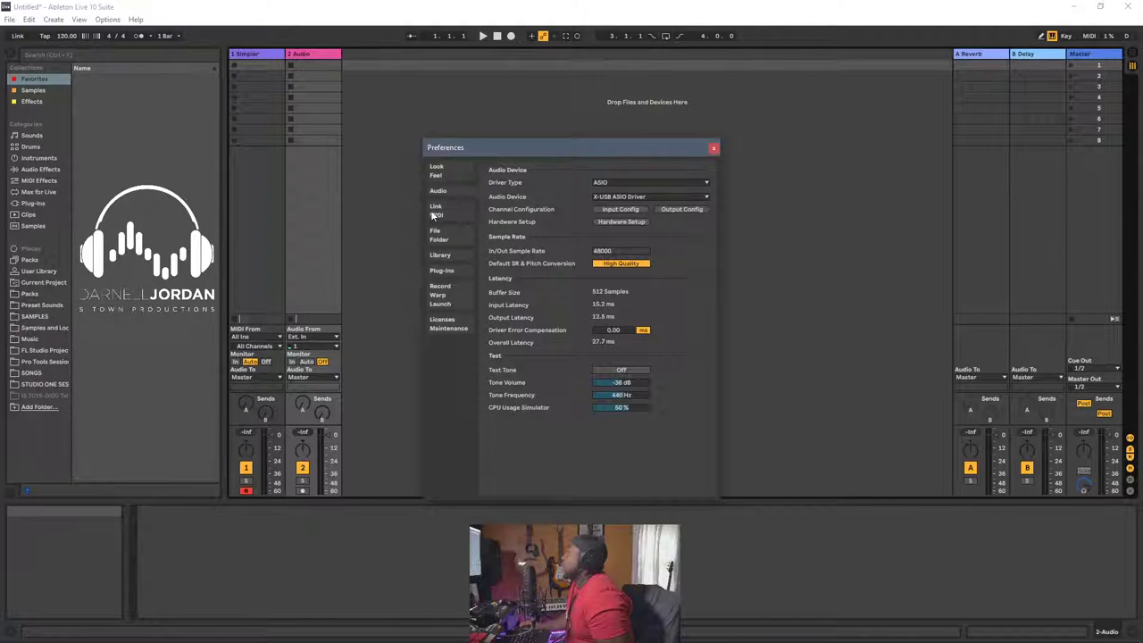
{"action": "left_click", "coordinate": [442, 212]}
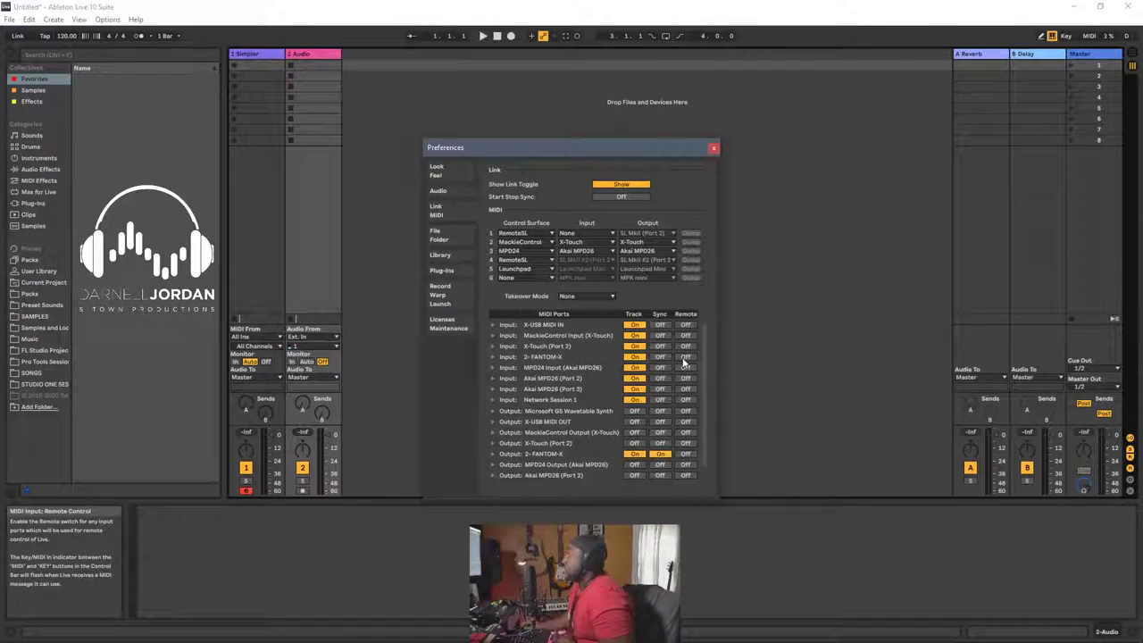
{"action": "scroll", "coordinate": [521, 358], "scroll_direction": "down", "scroll_amount": 1}
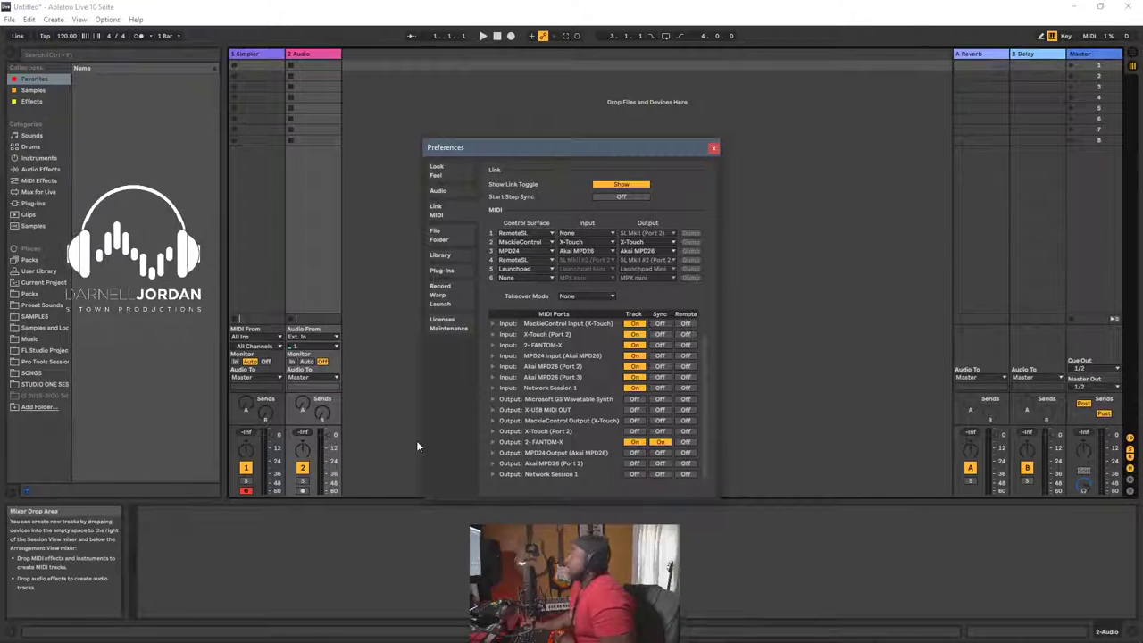
{"action": "scroll", "coordinate": [528, 430], "scroll_direction": "up", "scroll_amount": 1}
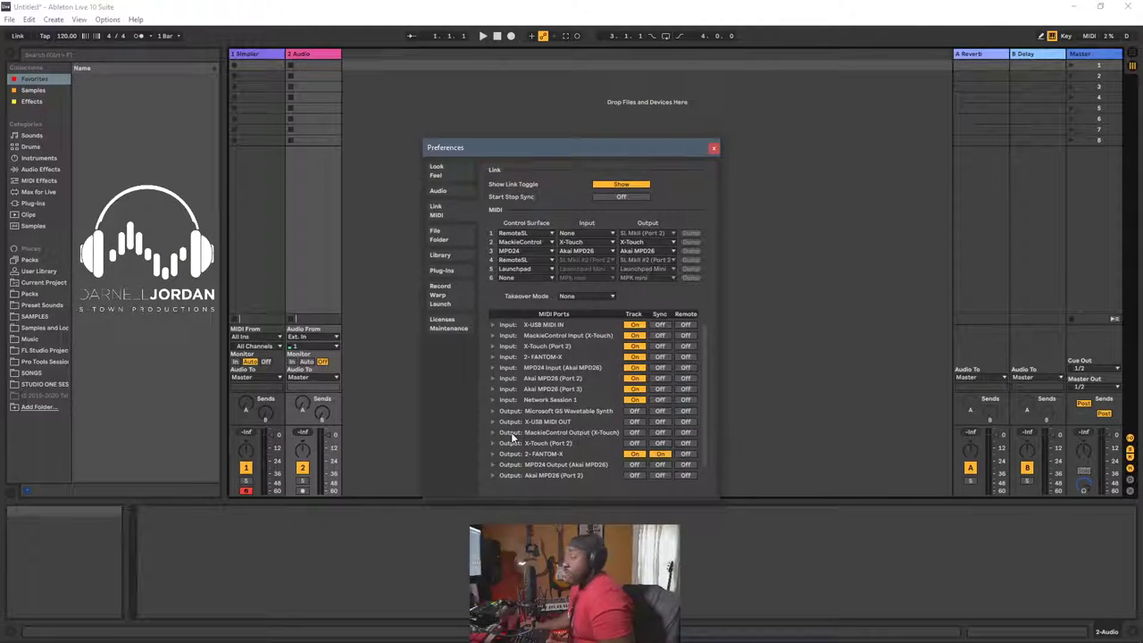
{"action": "left_click", "coordinate": [713, 149]}
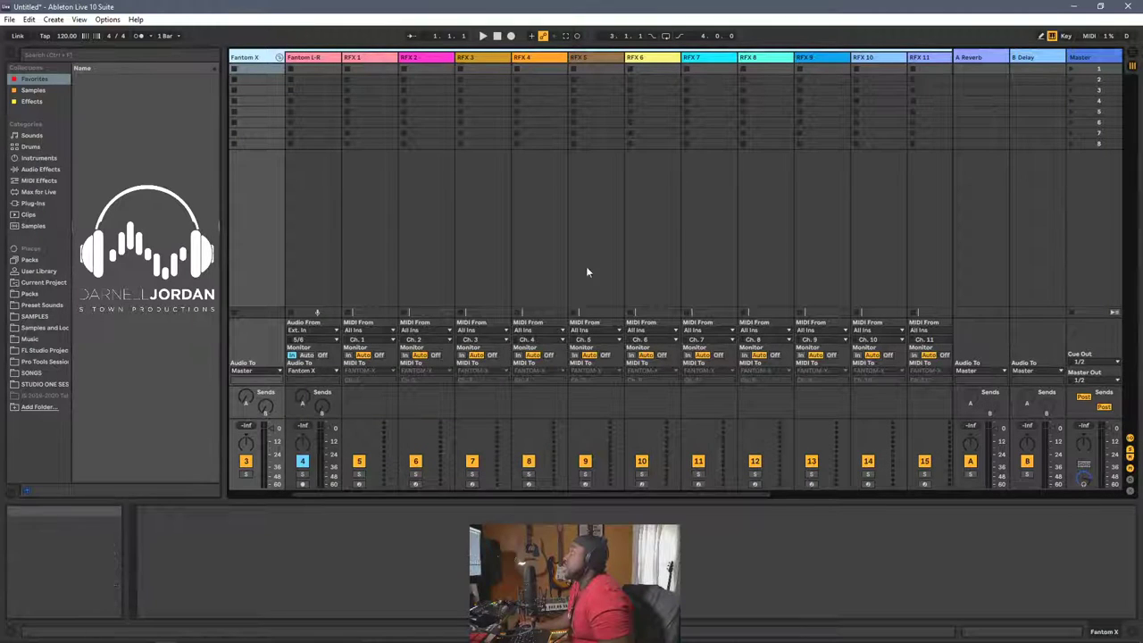
Delete the 1 Simpler and 2 Audio tracks from the set
{"action": "scroll", "coordinate": [536, 238], "scroll_direction": "right", "scroll_amount": 5}
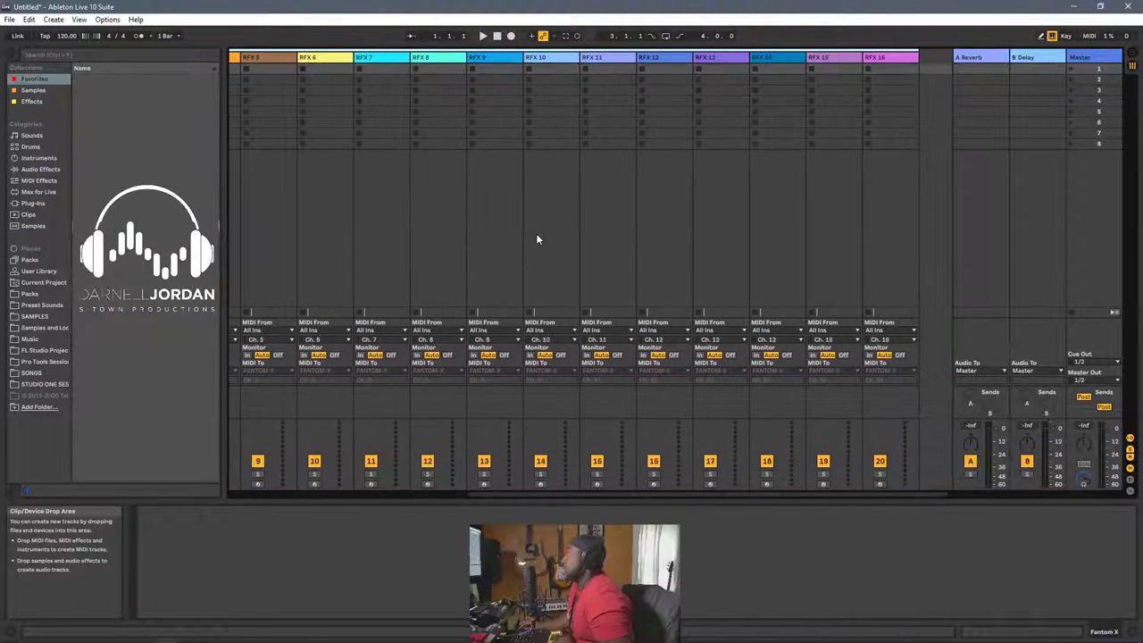
{"action": "scroll", "coordinate": [536, 238], "scroll_direction": "left", "scroll_amount": 8}
{"action": "left_click", "coordinate": [425, 60]}
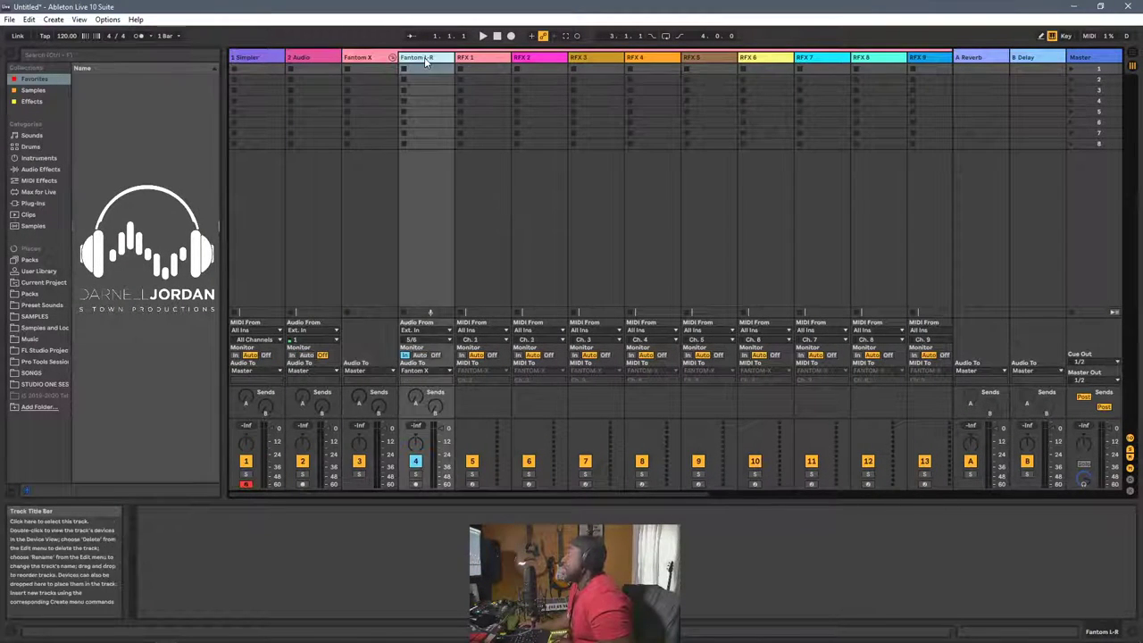
{"action": "scroll", "coordinate": [473, 203], "scroll_direction": "right", "scroll_amount": 1}
{"action": "scroll", "coordinate": [473, 203], "scroll_direction": "left", "scroll_amount": 2}
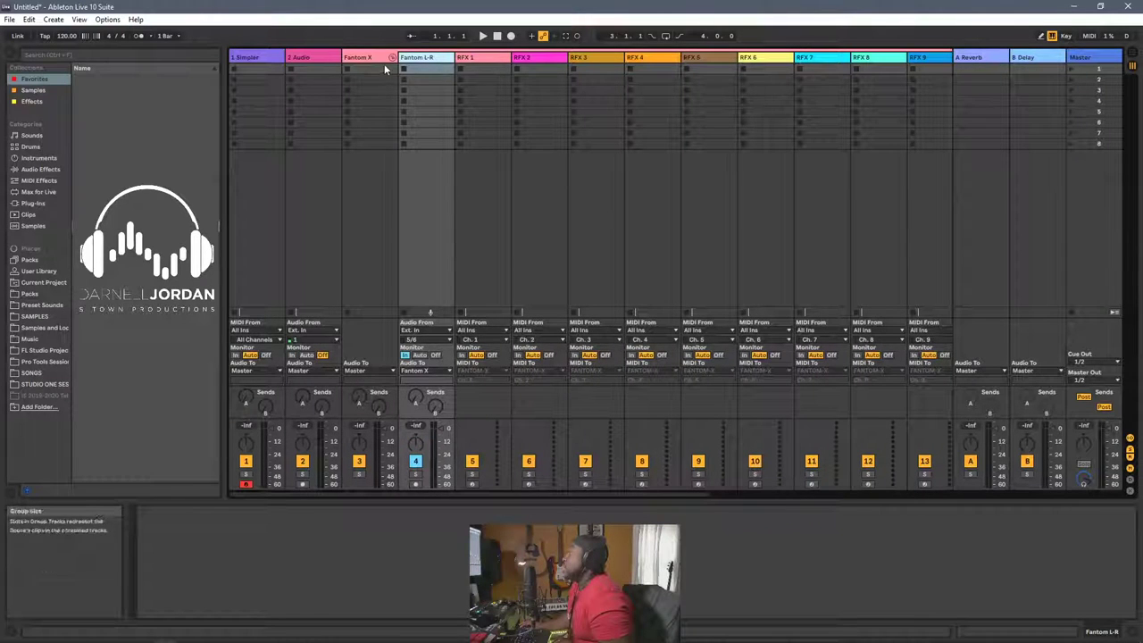
{"action": "left_click", "coordinate": [308, 57]}
{"action": "left_click", "coordinate": [257, 56]}
{"action": "right_click", "coordinate": [257, 56]}
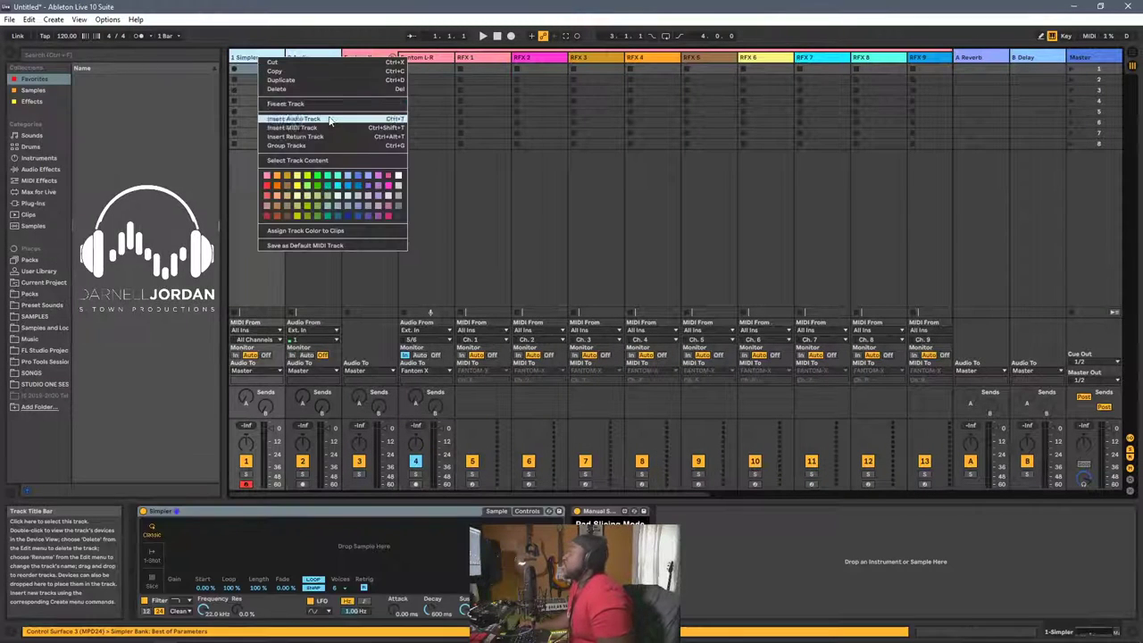
{"action": "left_click", "coordinate": [307, 88]}
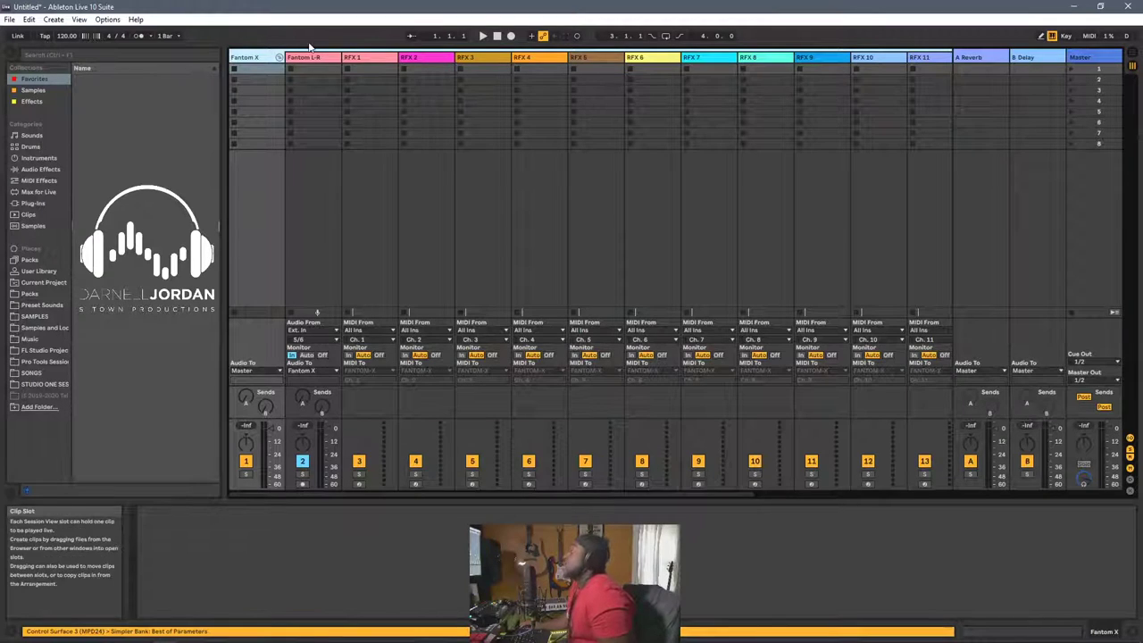
Set the external input channel of the Fantom L-R track to 3/4
{"action": "left_click", "coordinate": [317, 58]}
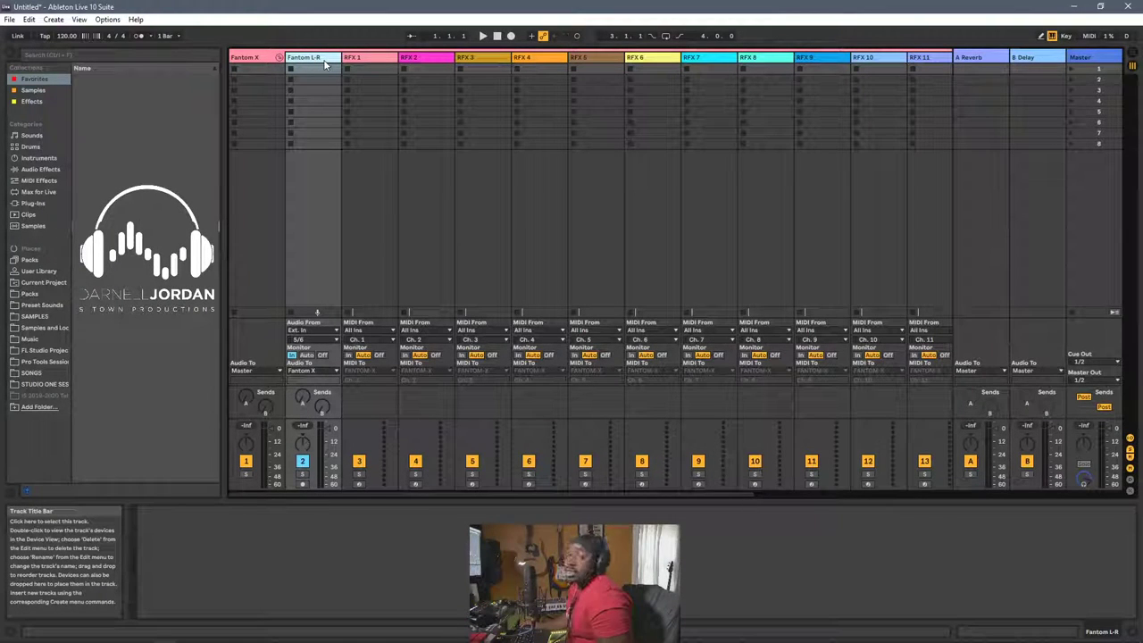
{"action": "left_click", "coordinate": [321, 341]}
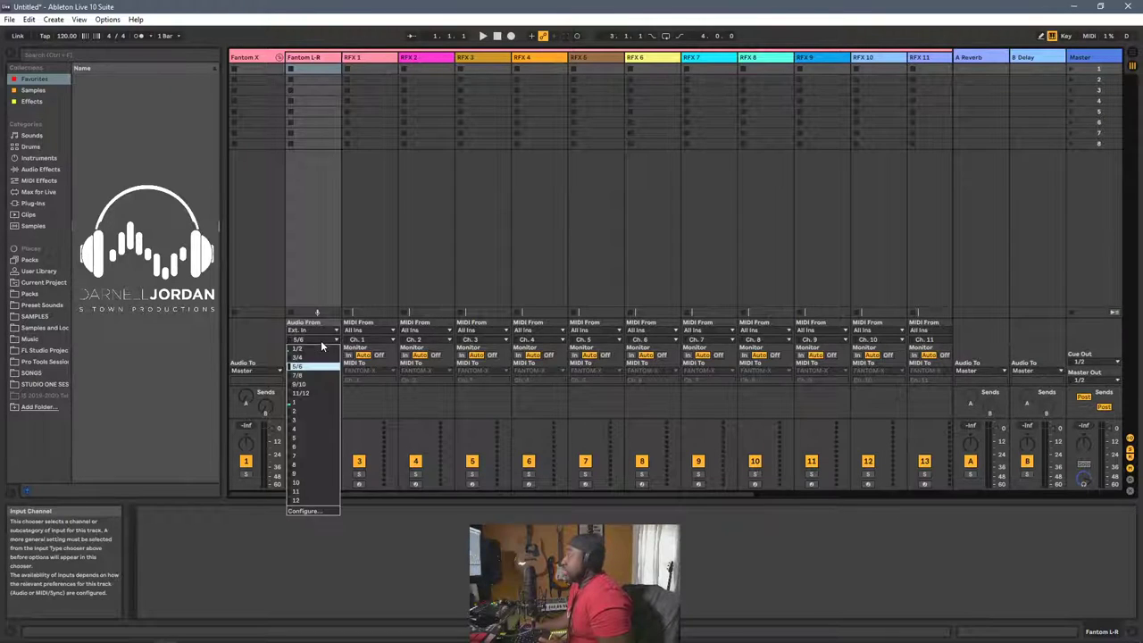
{"action": "left_click", "coordinate": [319, 360]}
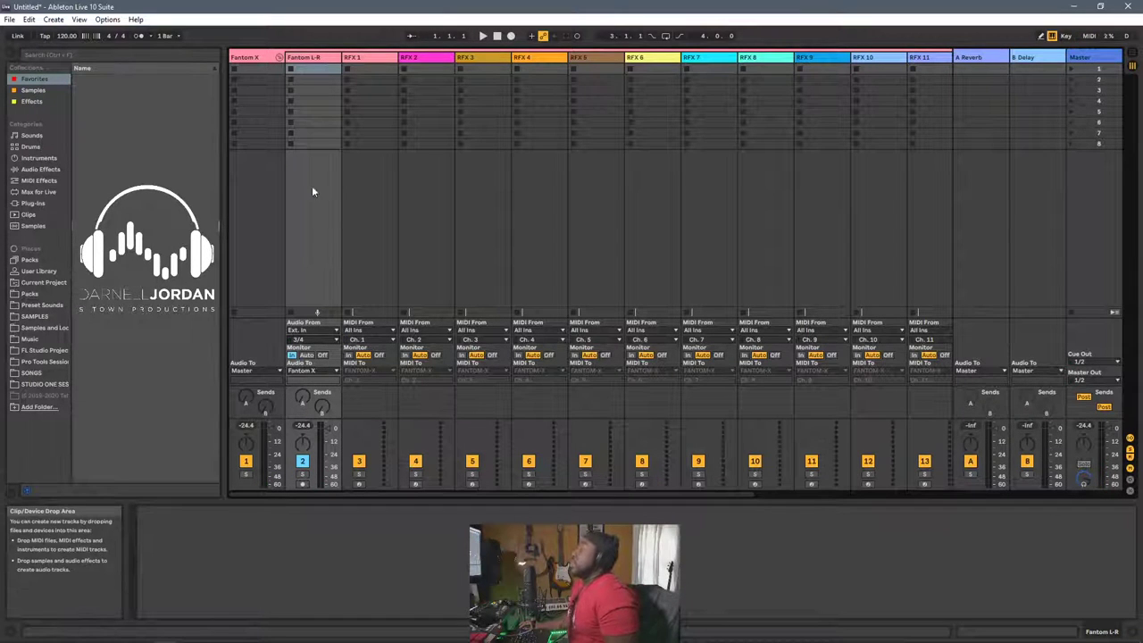
Look over the RFX MIDI tracks, then select RFX 1 and enlarge the mixer section vertically
{"action": "left_click", "coordinate": [372, 64]}
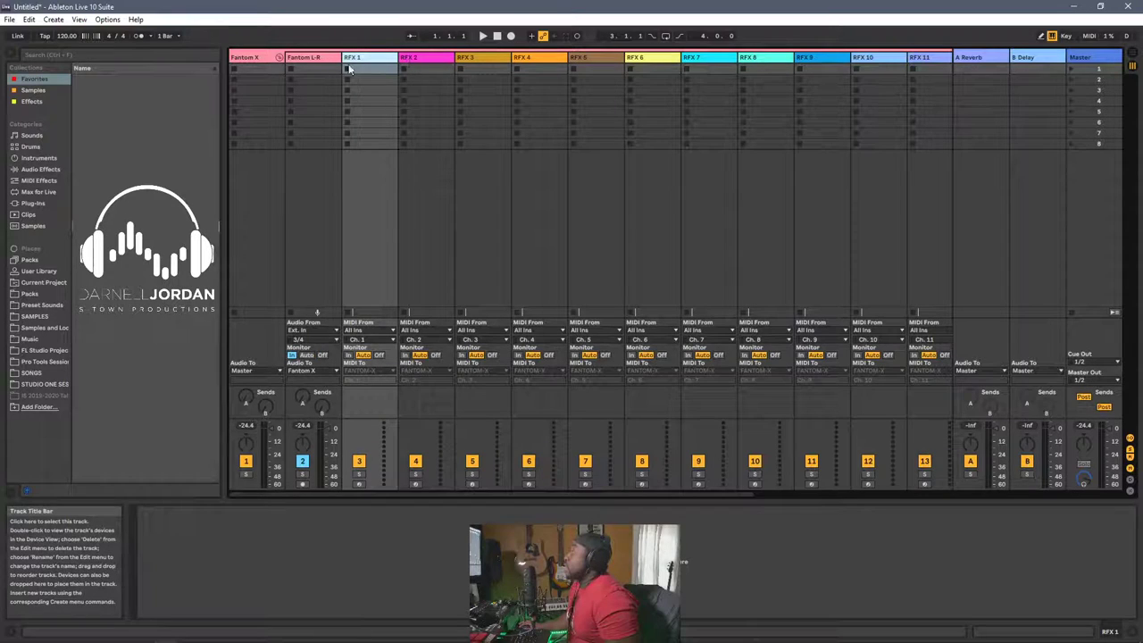
{"action": "left_click", "coordinate": [447, 62]}
{"action": "left_click", "coordinate": [479, 62]}
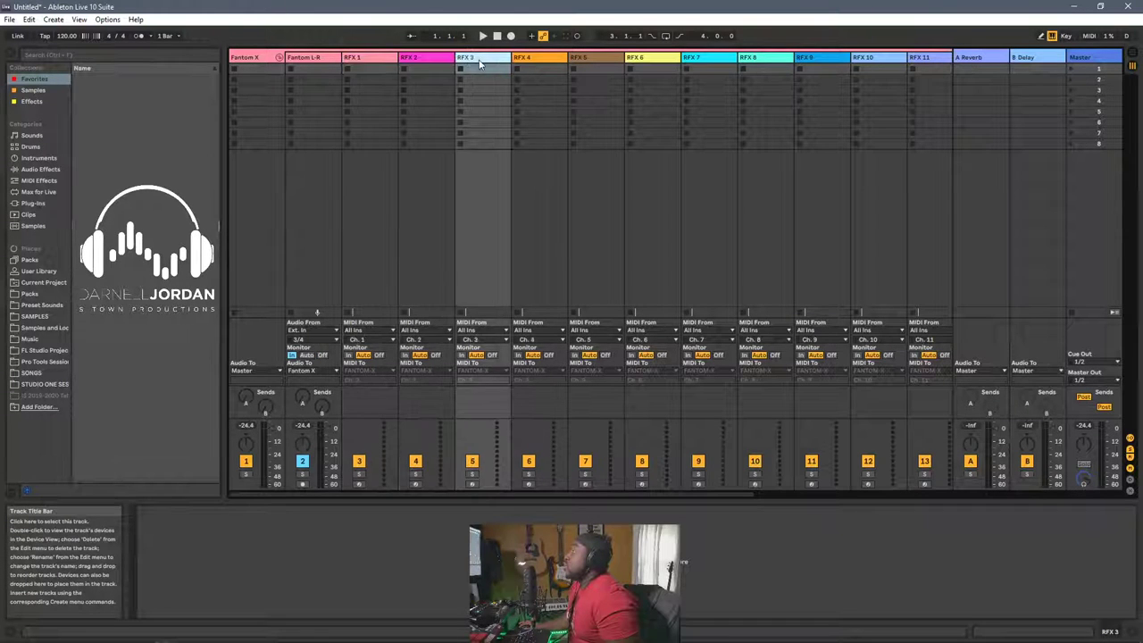
{"action": "scroll", "coordinate": [844, 224], "scroll_direction": "right", "scroll_amount": 5}
{"action": "scroll", "coordinate": [855, 230], "scroll_direction": "left", "scroll_amount": 5}
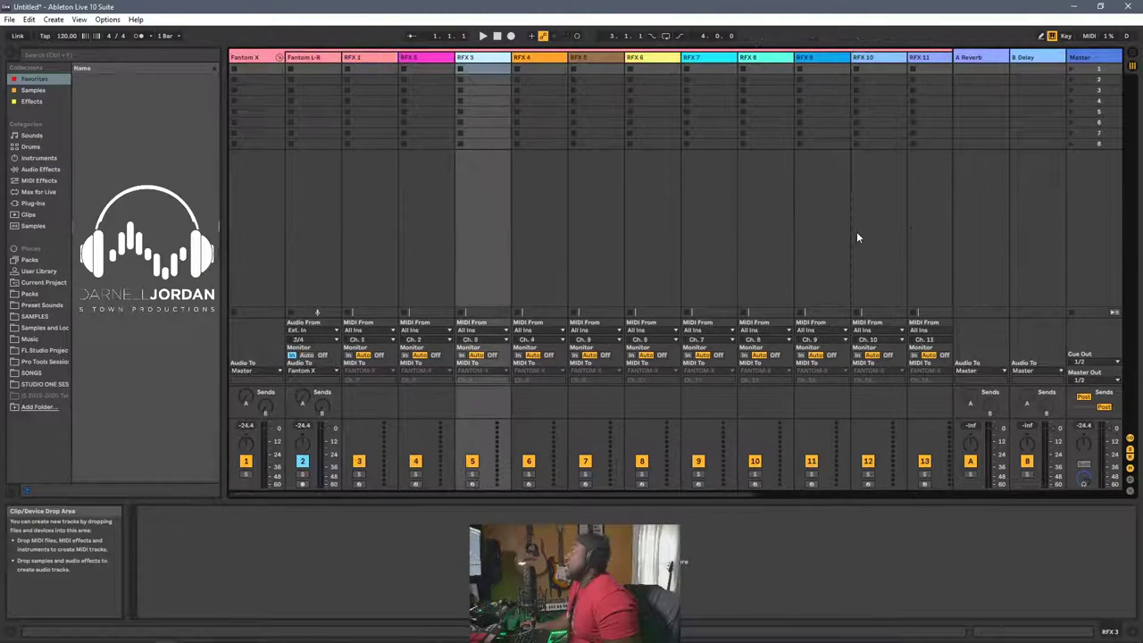
{"action": "left_click", "coordinate": [357, 58]}
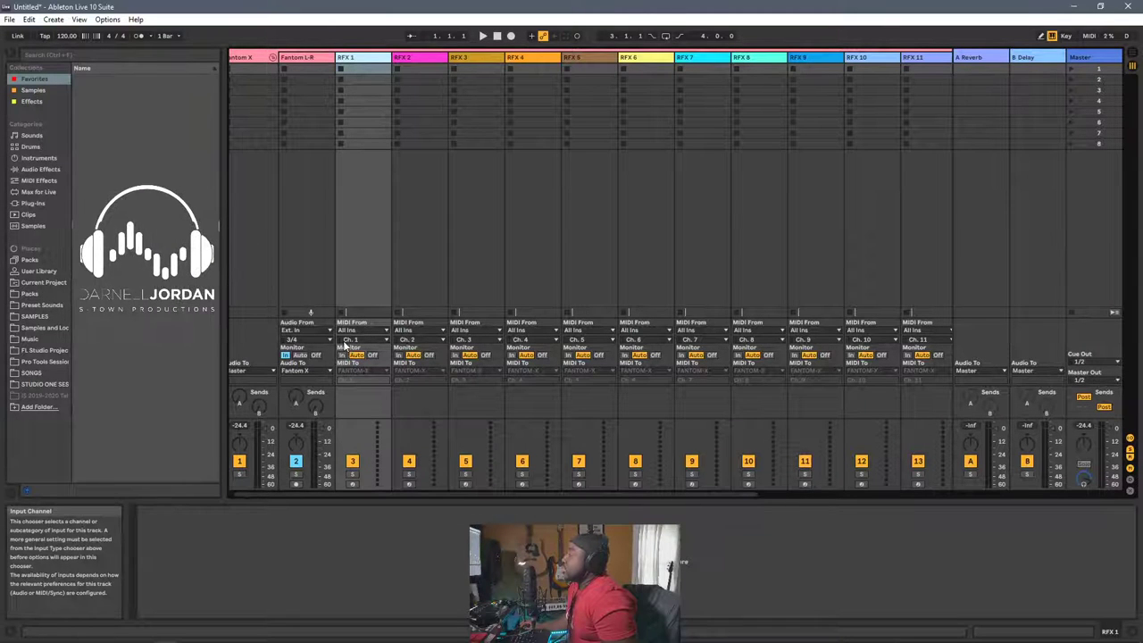
{"action": "left_click_drag", "start_coordinate": [354, 393], "coordinate": [354, 297]}
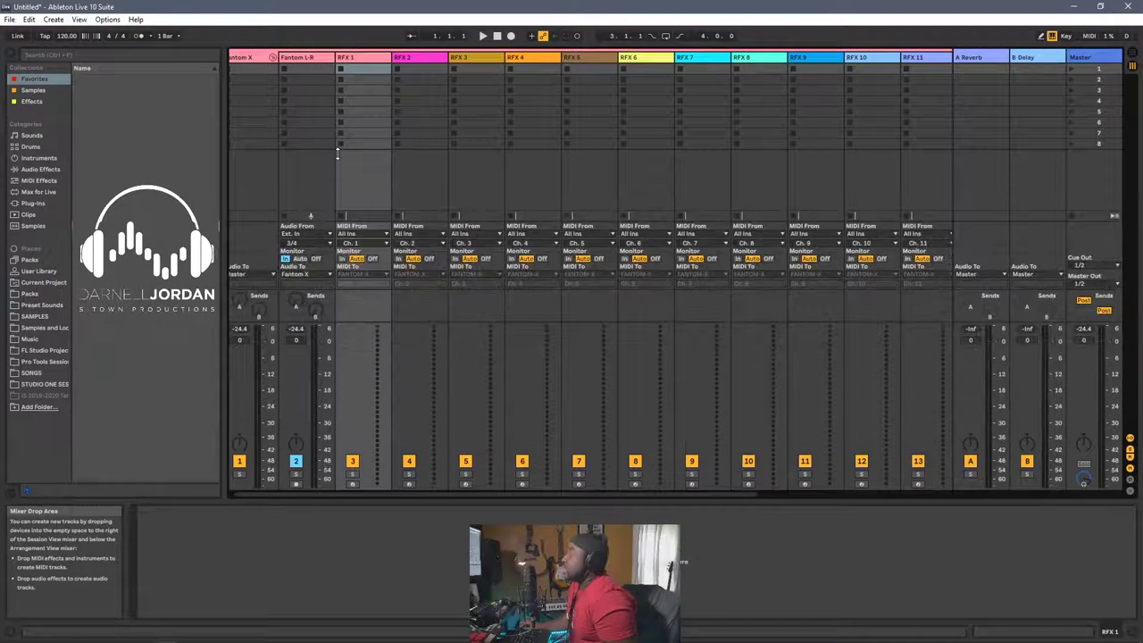
Examine the monitoring and MIDI output options of RFX 1 and the channel routing of the remaining RFX tracks
{"action": "left_click", "coordinate": [342, 258]}
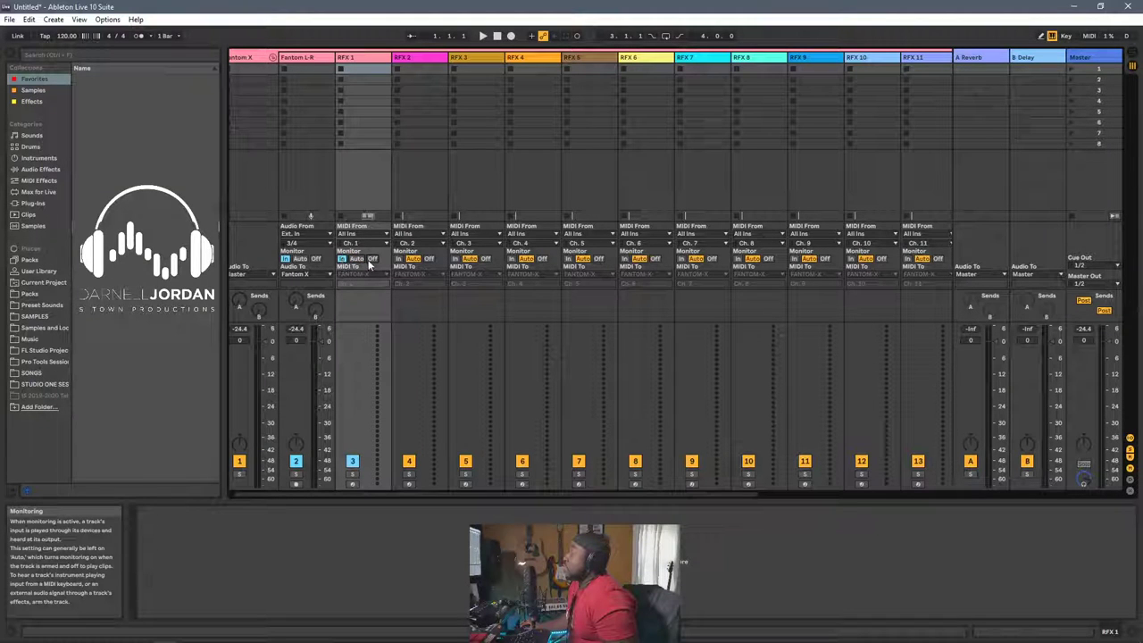
{"action": "left_click", "coordinate": [357, 258]}
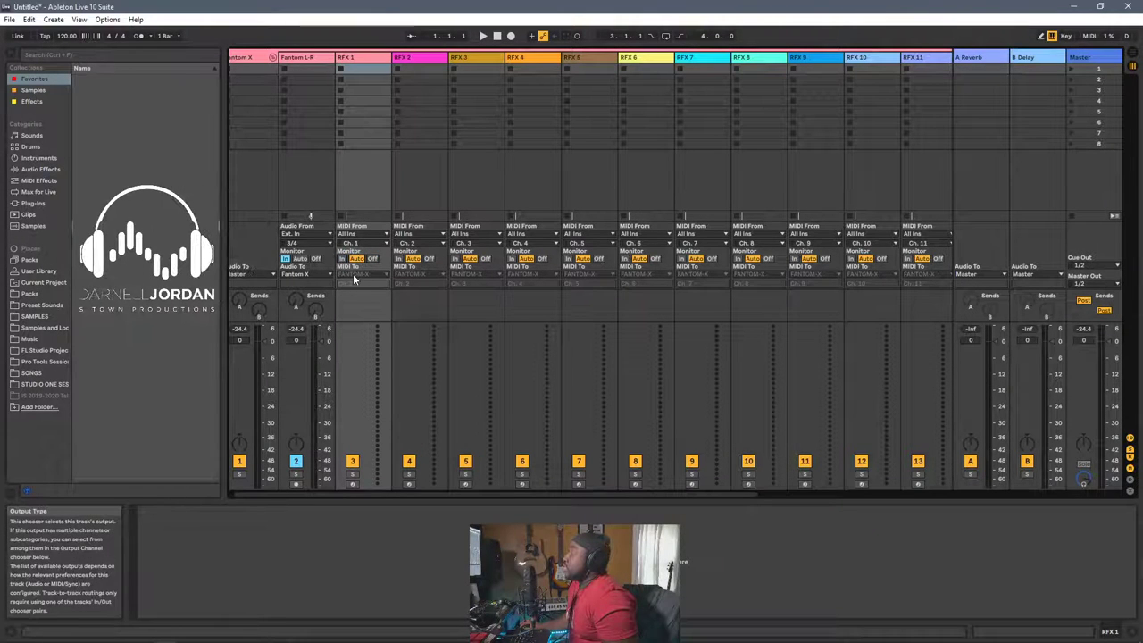
{"action": "left_click", "coordinate": [370, 283]}
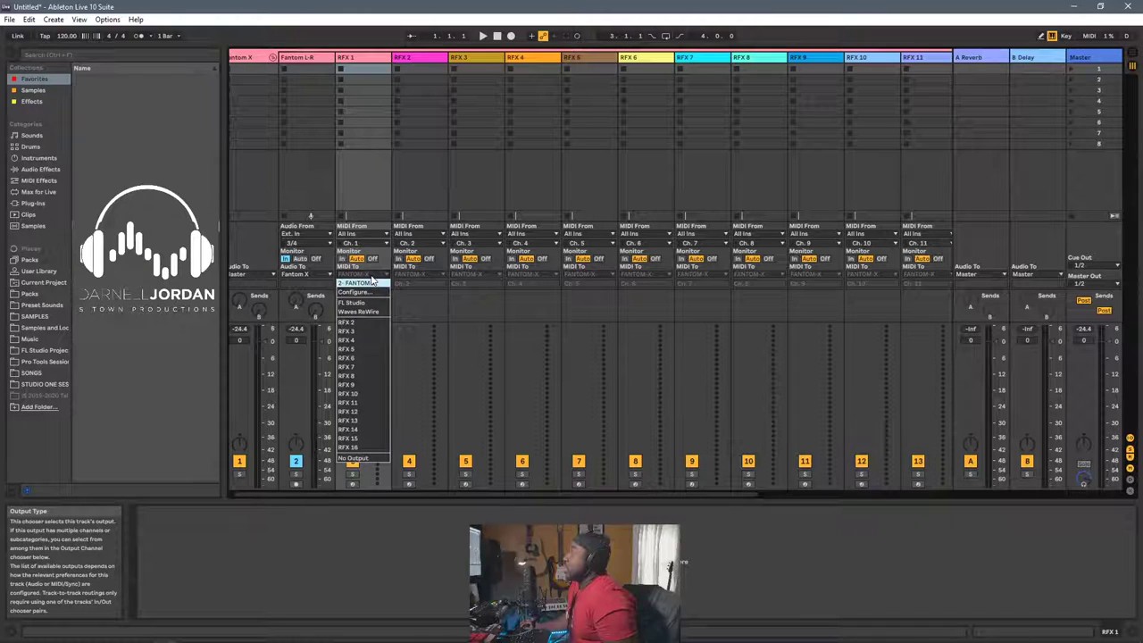
{"action": "left_click", "coordinate": [340, 281]}
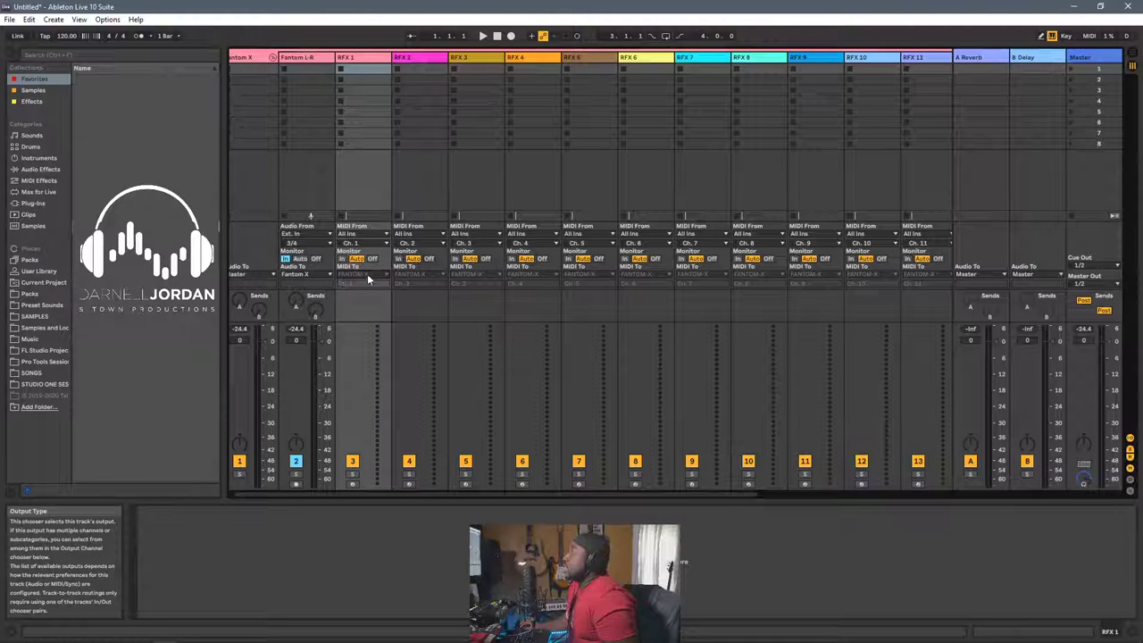
{"action": "left_click", "coordinate": [367, 275]}
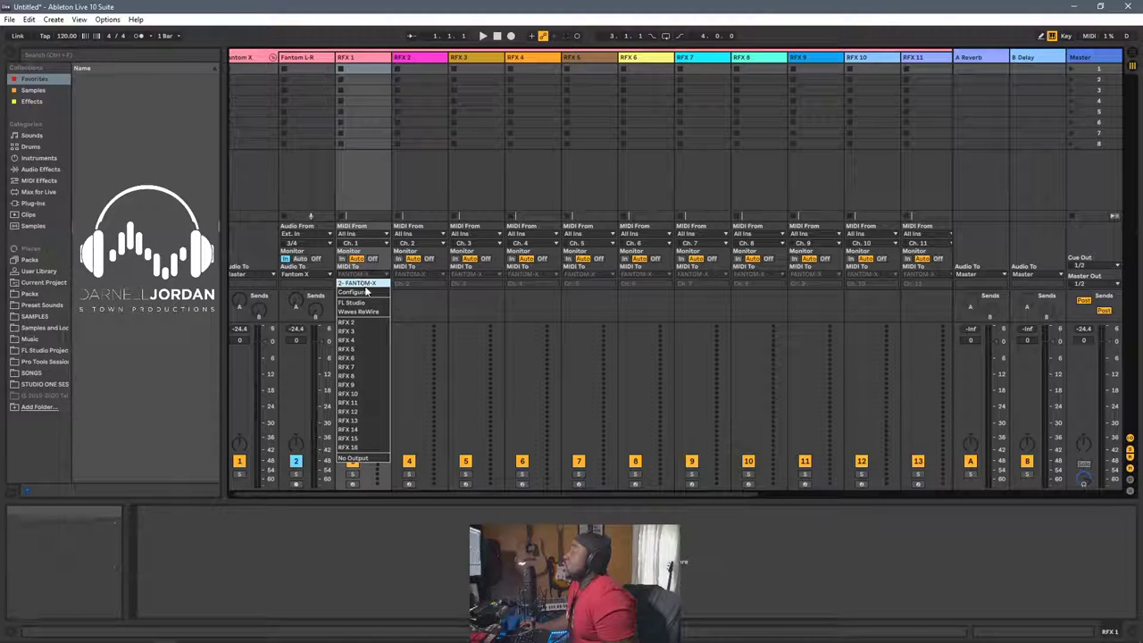
{"action": "left_click", "coordinate": [363, 274]}
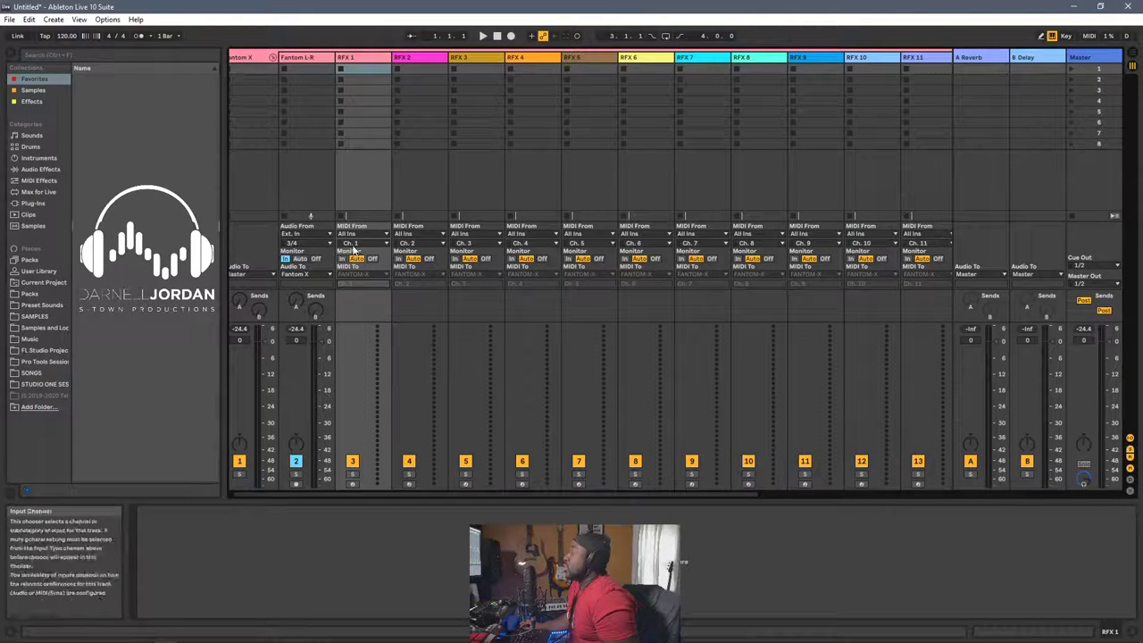
{"action": "scroll", "coordinate": [353, 250], "scroll_direction": "right", "scroll_amount": 3}
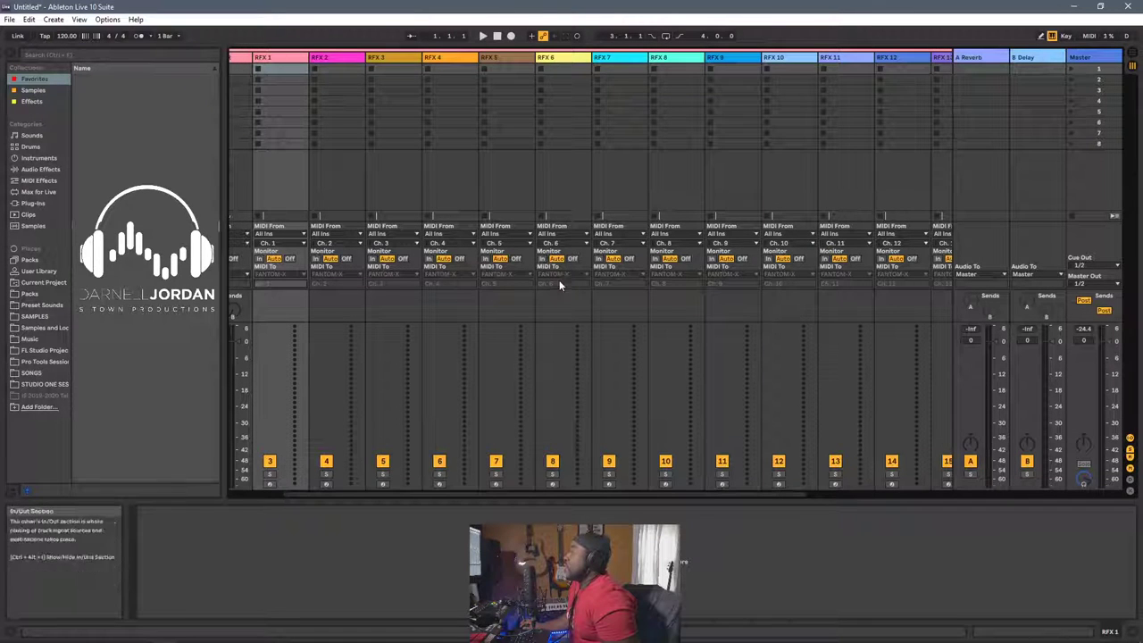
{"action": "scroll", "coordinate": [569, 277], "scroll_direction": "right", "scroll_amount": 5}
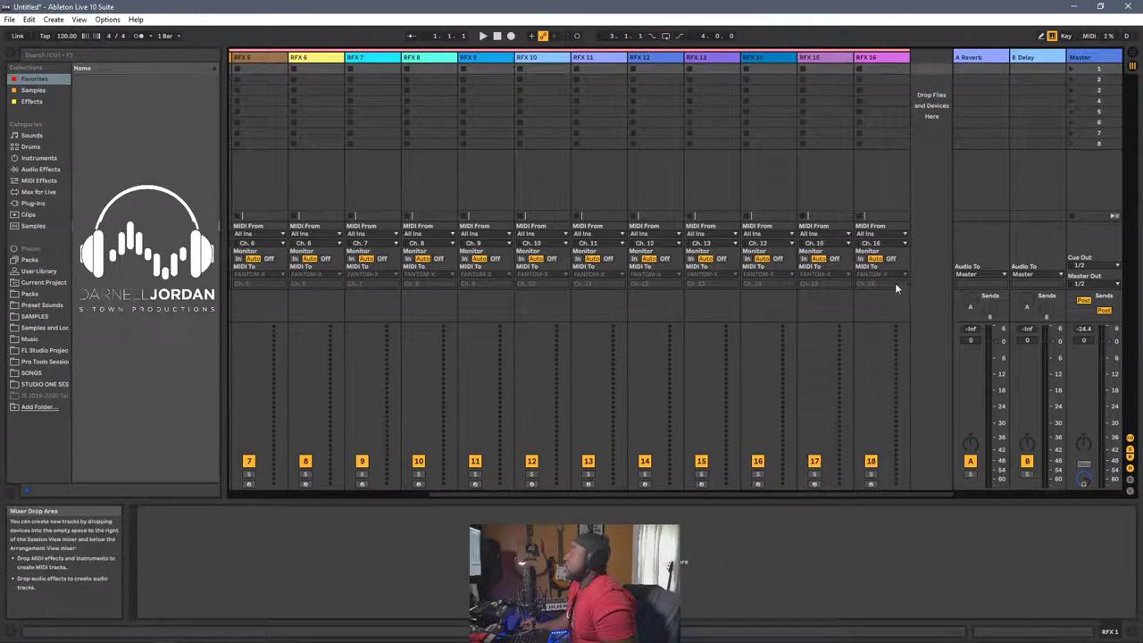
{"action": "scroll", "coordinate": [580, 206], "scroll_direction": "left", "scroll_amount": 6}
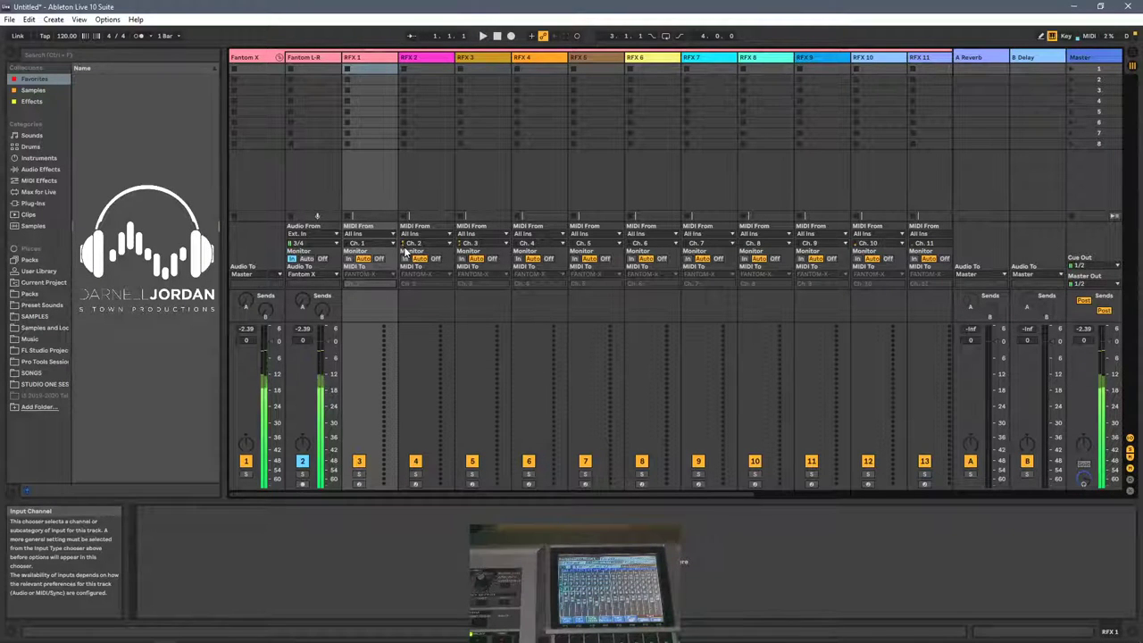
Switch to the Arrangement View and arm all tracks from Fantom L-R through RFX 16 for recording
{"action": "key", "text": "Tab"}
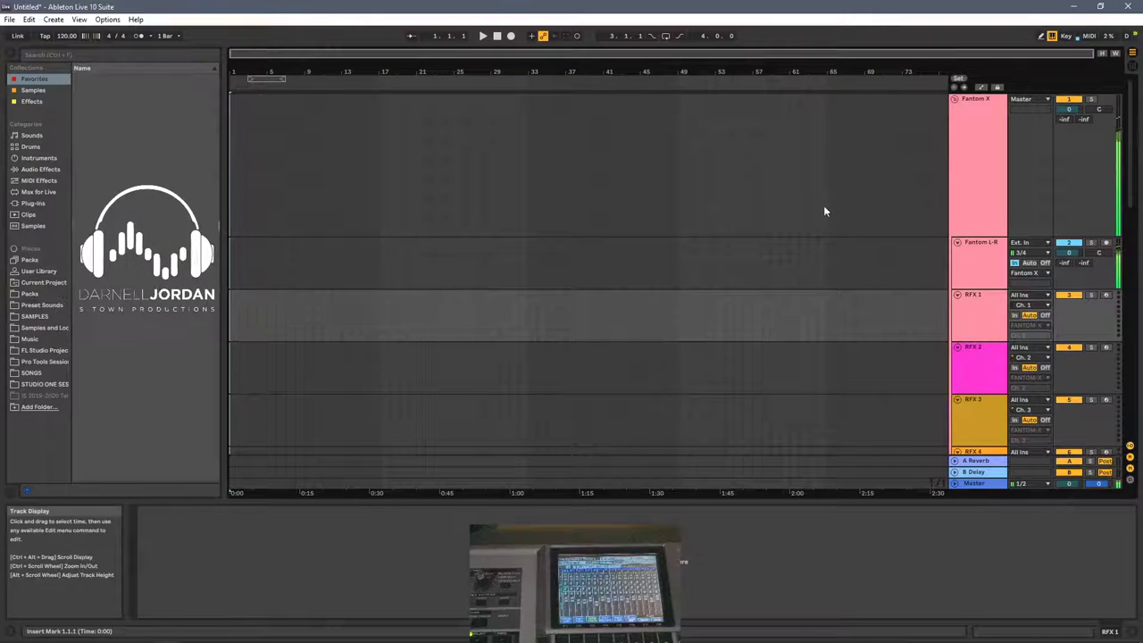
{"action": "scroll", "coordinate": [950, 420], "scroll_direction": "down", "scroll_amount": 2}
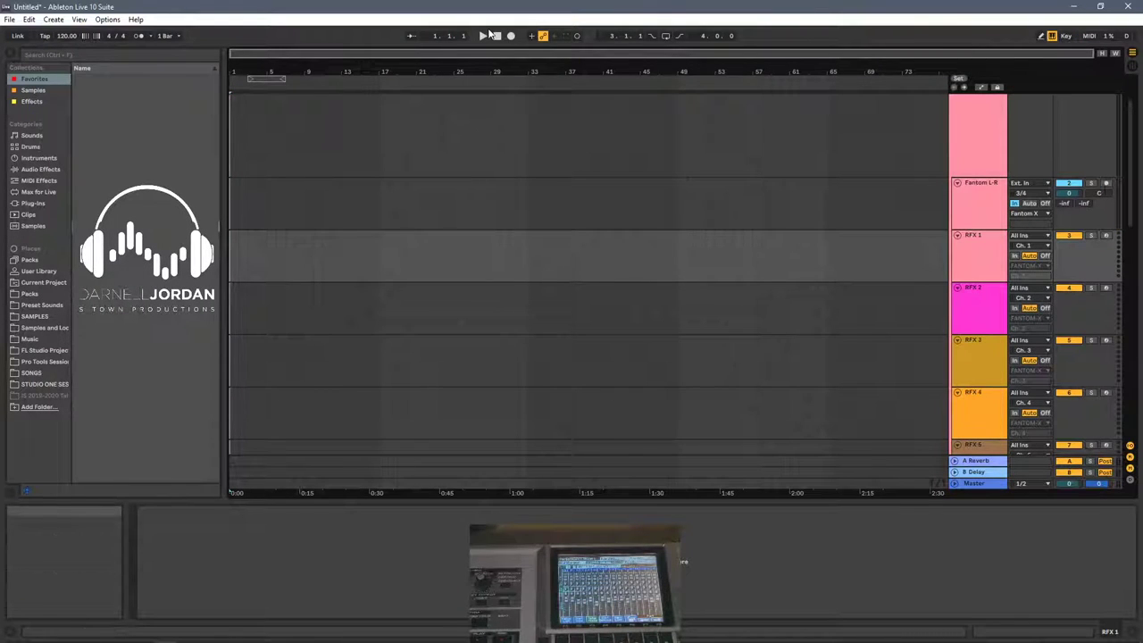
{"action": "scroll", "coordinate": [961, 362], "scroll_direction": "up", "scroll_amount": 3}
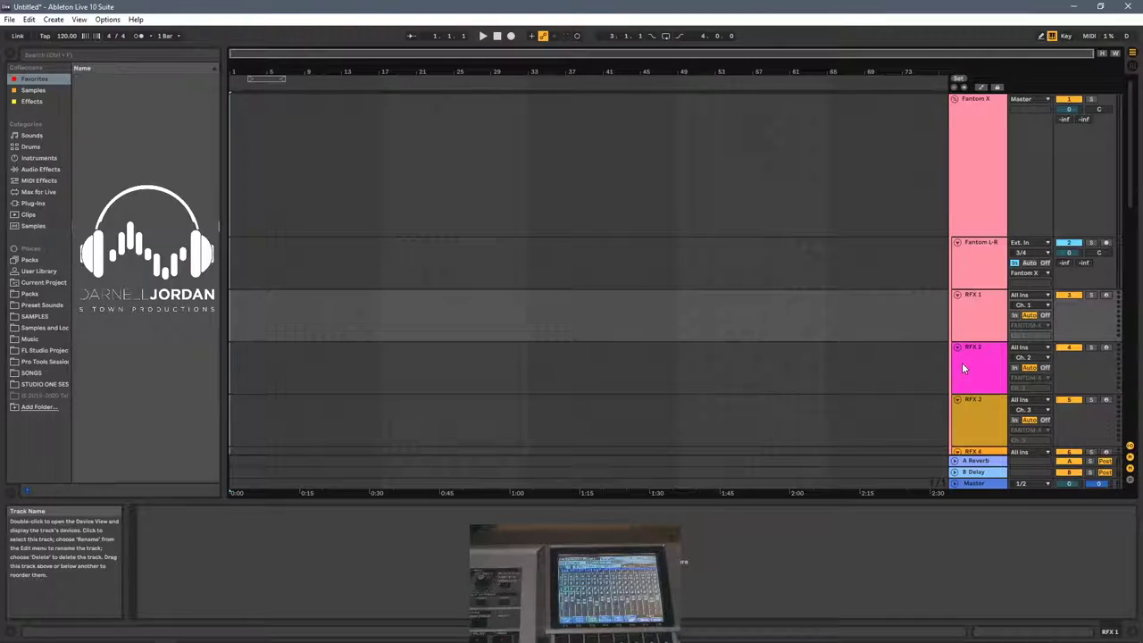
{"action": "left_click", "coordinate": [940, 263]}
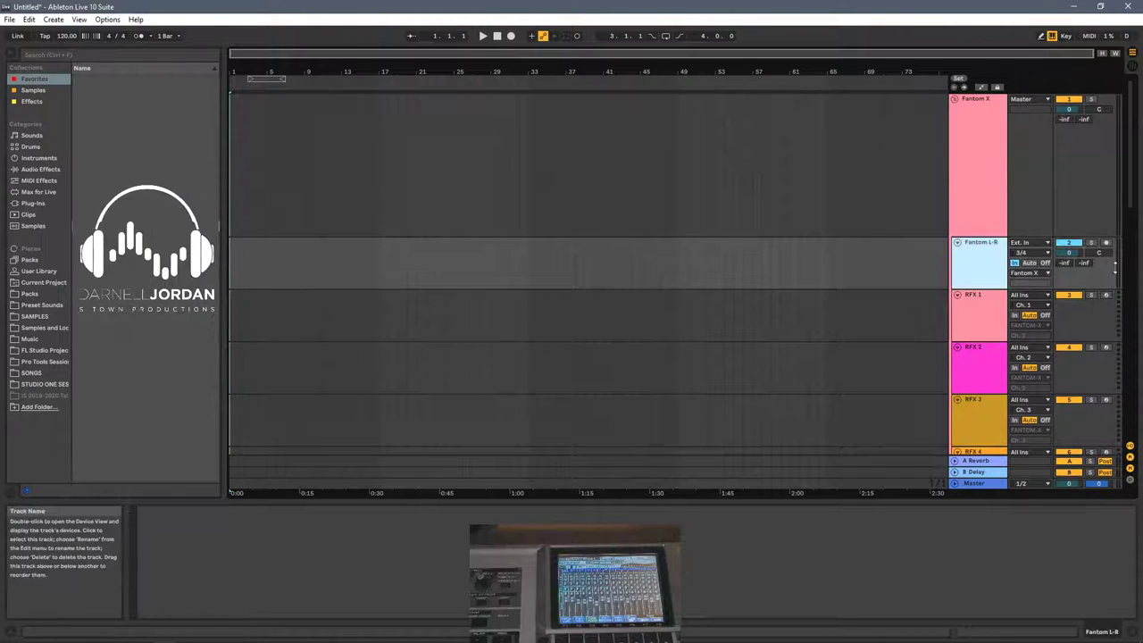
{"action": "left_click", "coordinate": [1107, 244]}
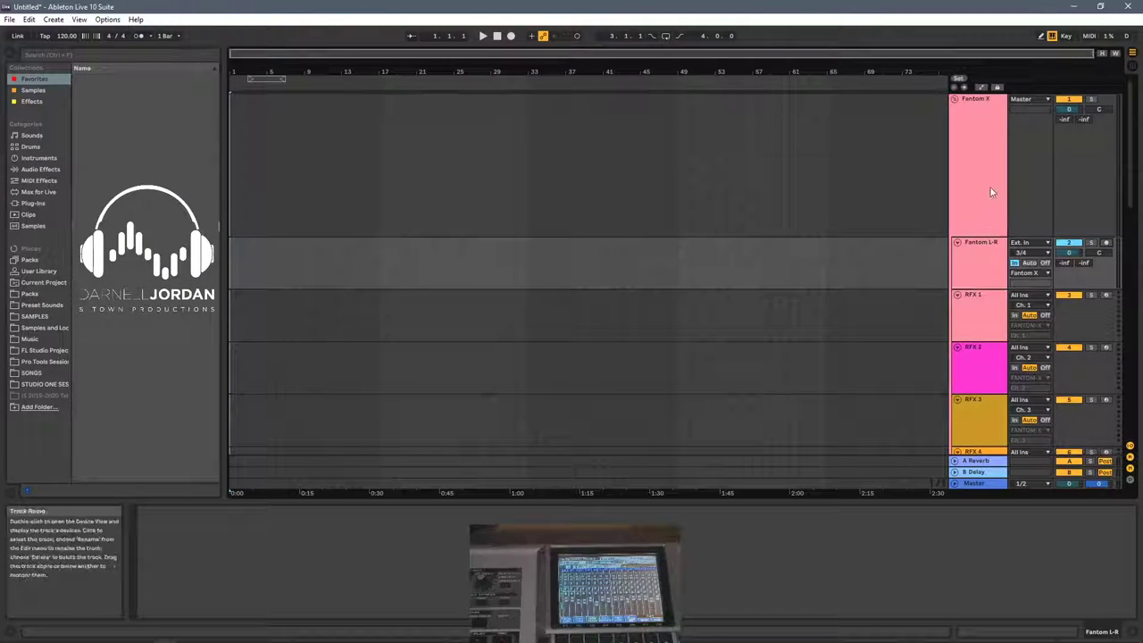
{"action": "scroll", "coordinate": [1010, 384], "scroll_direction": "down", "scroll_amount": 10}
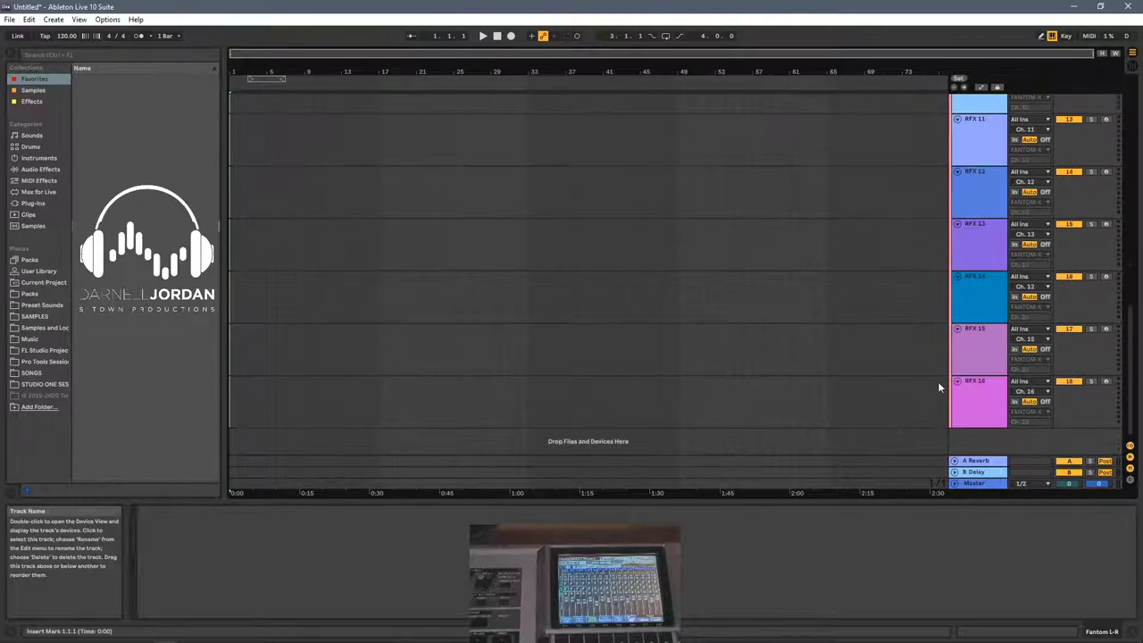
{"action": "left_click", "coordinate": [970, 402], "text": "shift"}
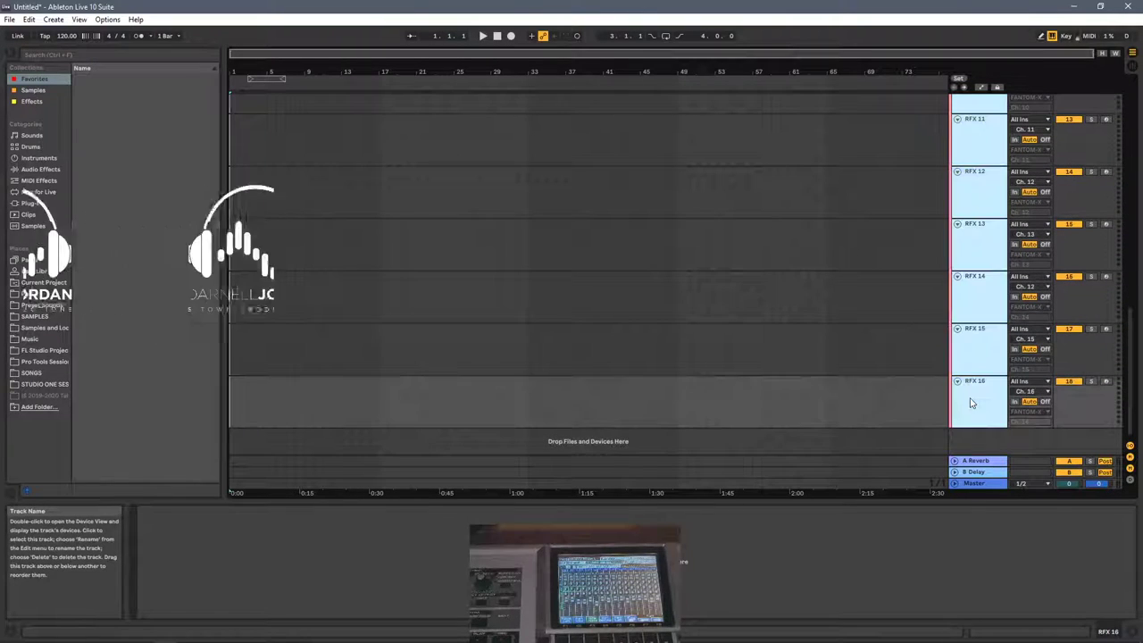
{"action": "left_click", "coordinate": [1107, 384]}
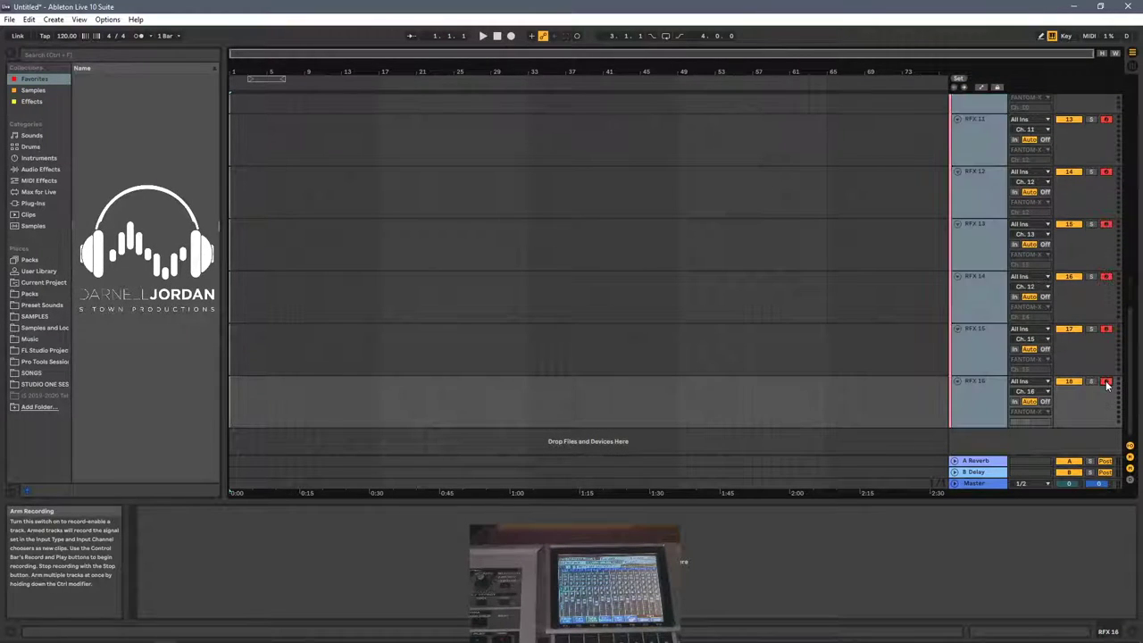
Reduce the height of the Fantom X group track and shrink the Fantom L-R and RFX tracks to compact rows
{"action": "scroll", "coordinate": [1103, 383], "scroll_direction": "up", "scroll_amount": 10}
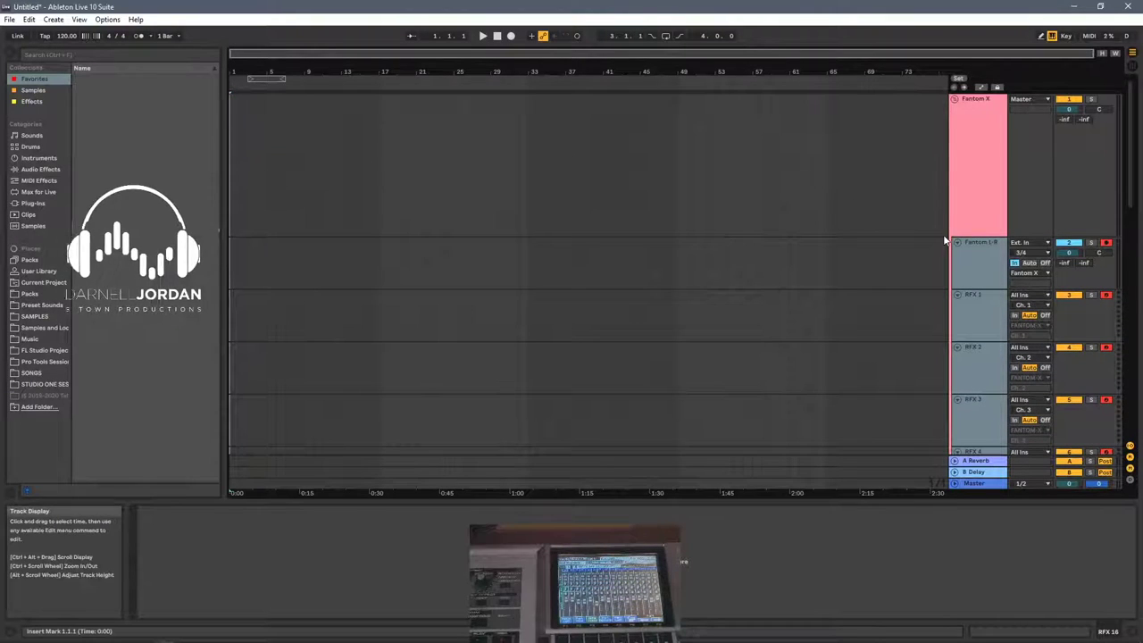
{"action": "left_click_drag", "start_coordinate": [979, 236], "coordinate": [969, 134]}
{"action": "left_click", "coordinate": [977, 178]}
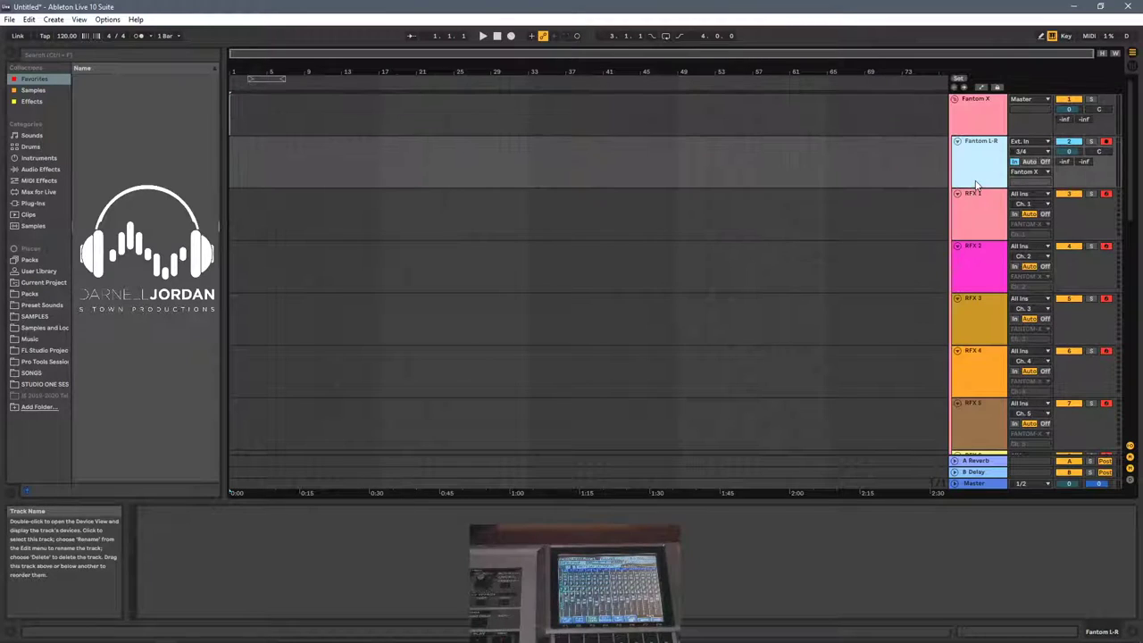
{"action": "key", "text": "u"}
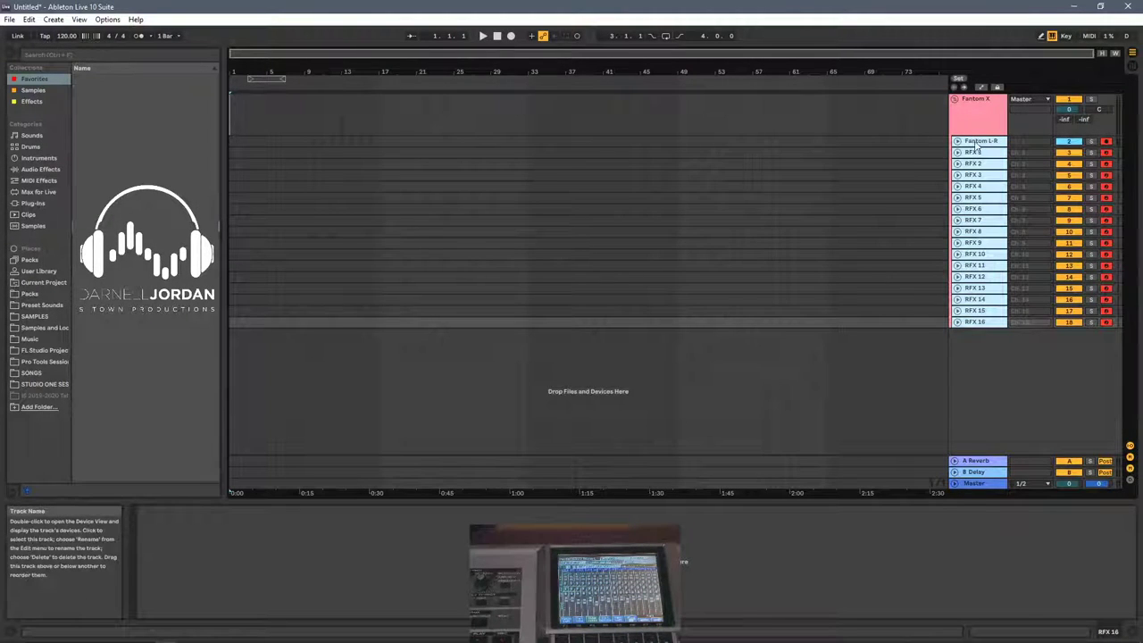
{"action": "key", "text": "u"}
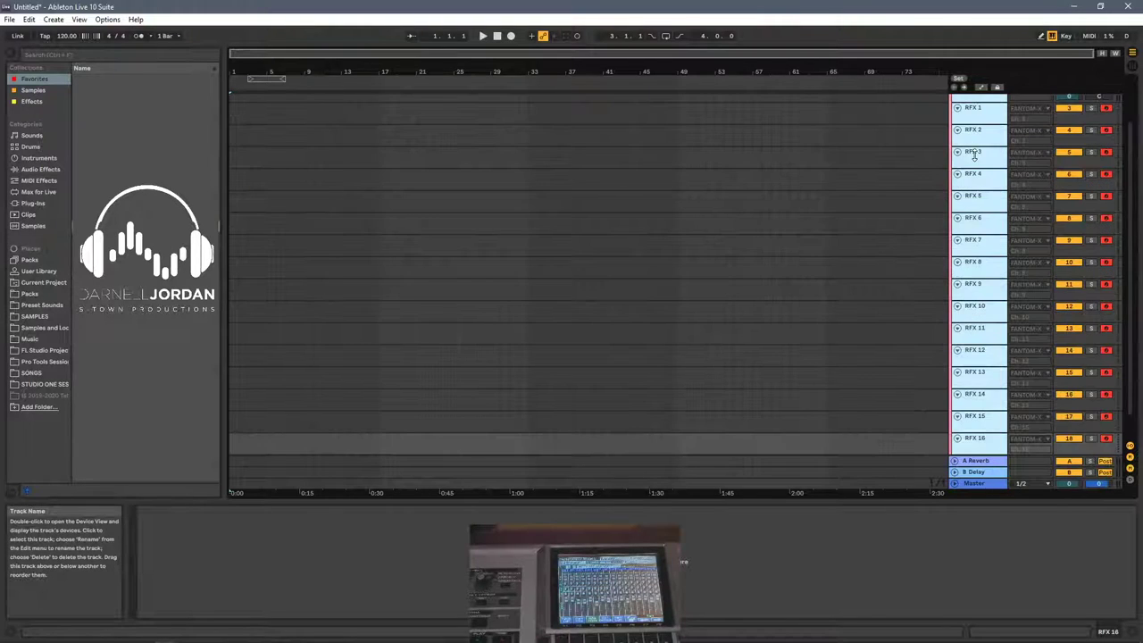
{"action": "scroll", "coordinate": [866, 313], "scroll_direction": "up", "scroll_amount": 3}
{"action": "scroll", "coordinate": [866, 313], "scroll_direction": "down", "scroll_amount": 2}
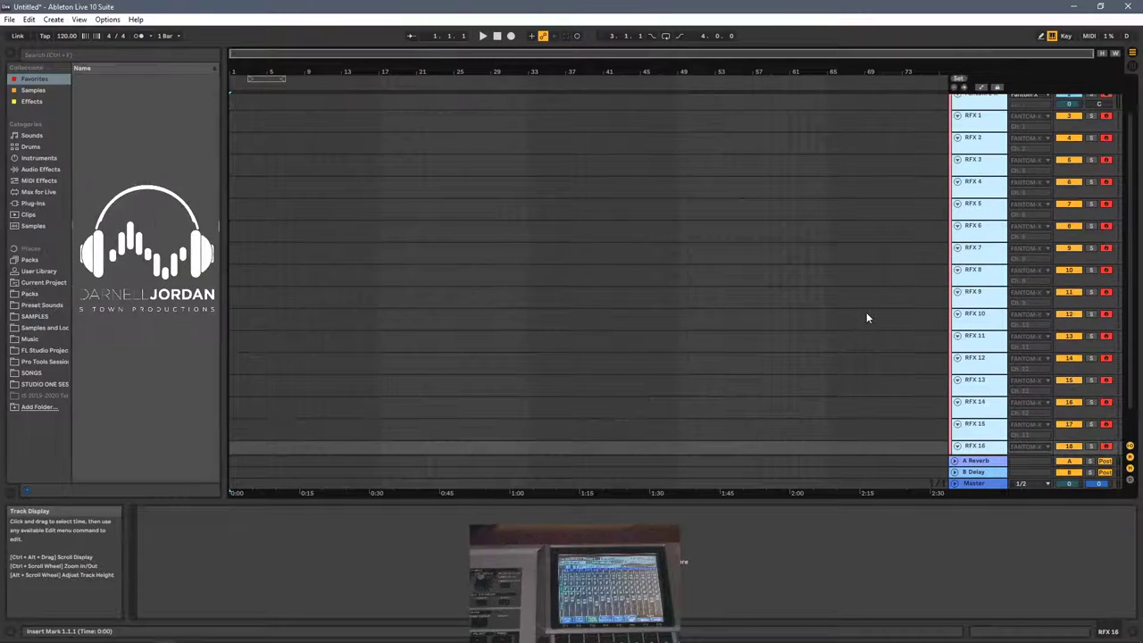
{"action": "scroll", "coordinate": [867, 318], "scroll_direction": "up", "scroll_amount": 1}
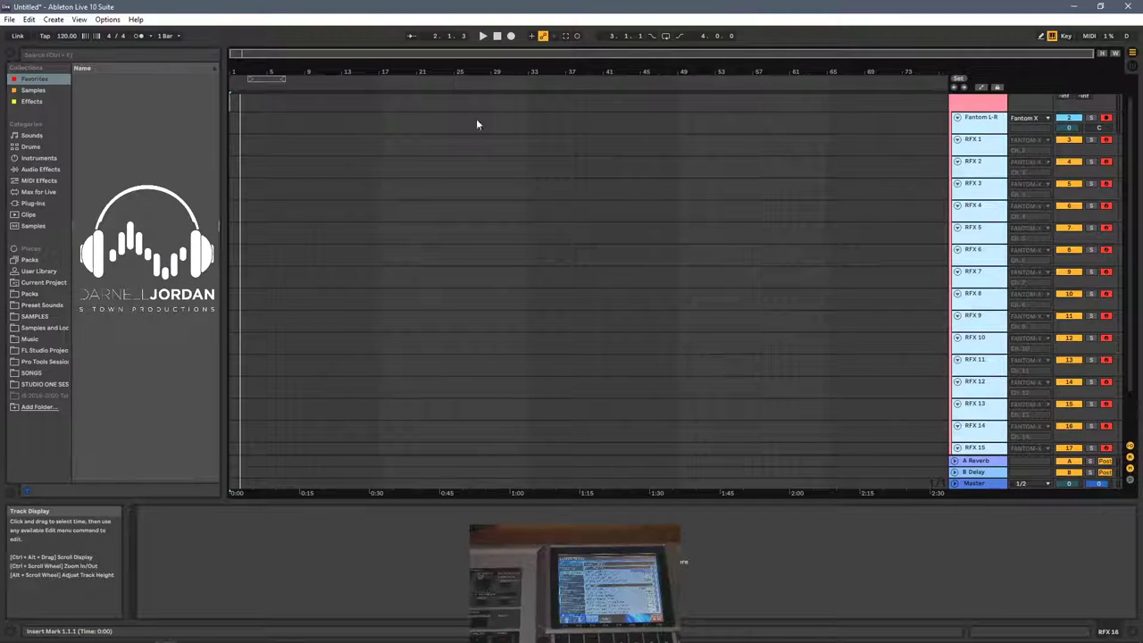
Set the song tempo to 180 BPM and check the metronome's count-in settings
{"action": "left_click", "coordinate": [67, 37]}
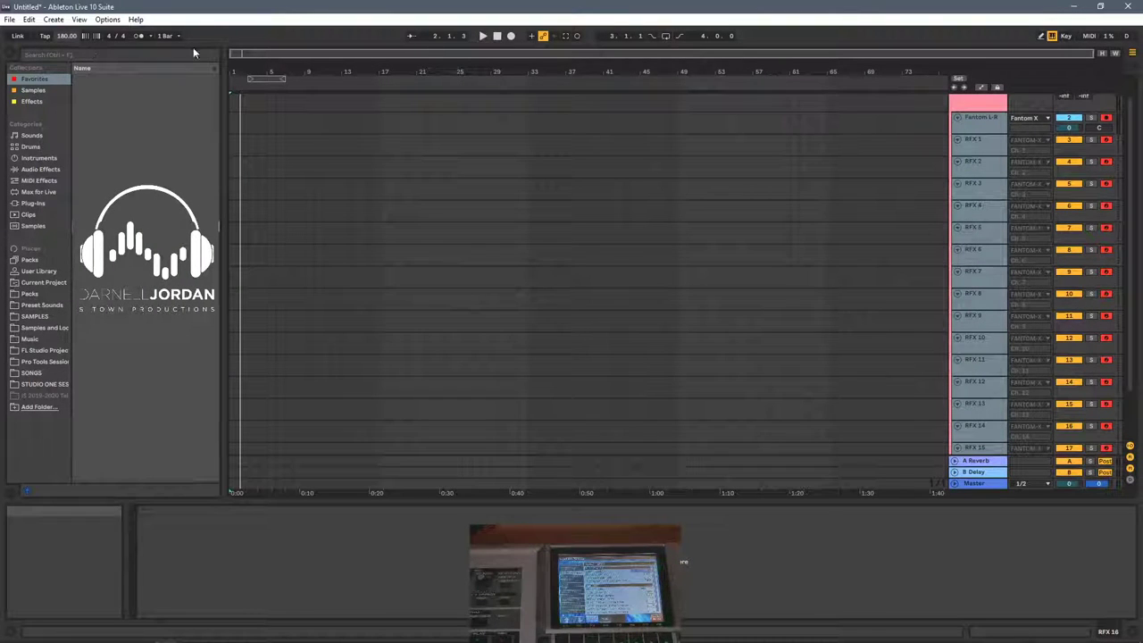
{"action": "left_click", "coordinate": [152, 37]}
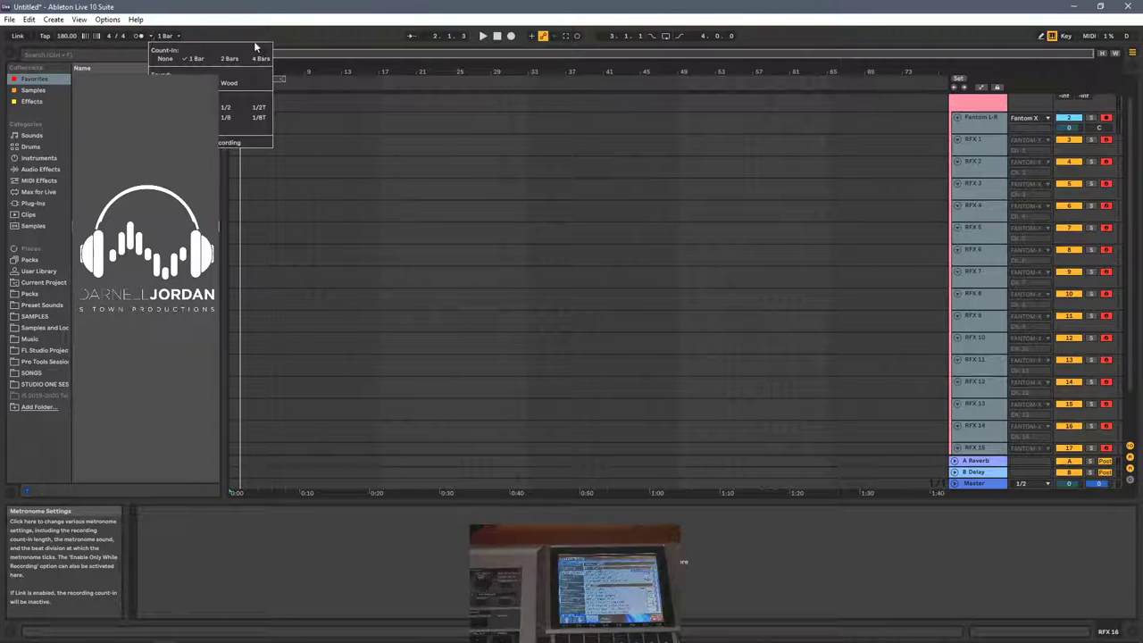
{"action": "left_click", "coordinate": [324, 40]}
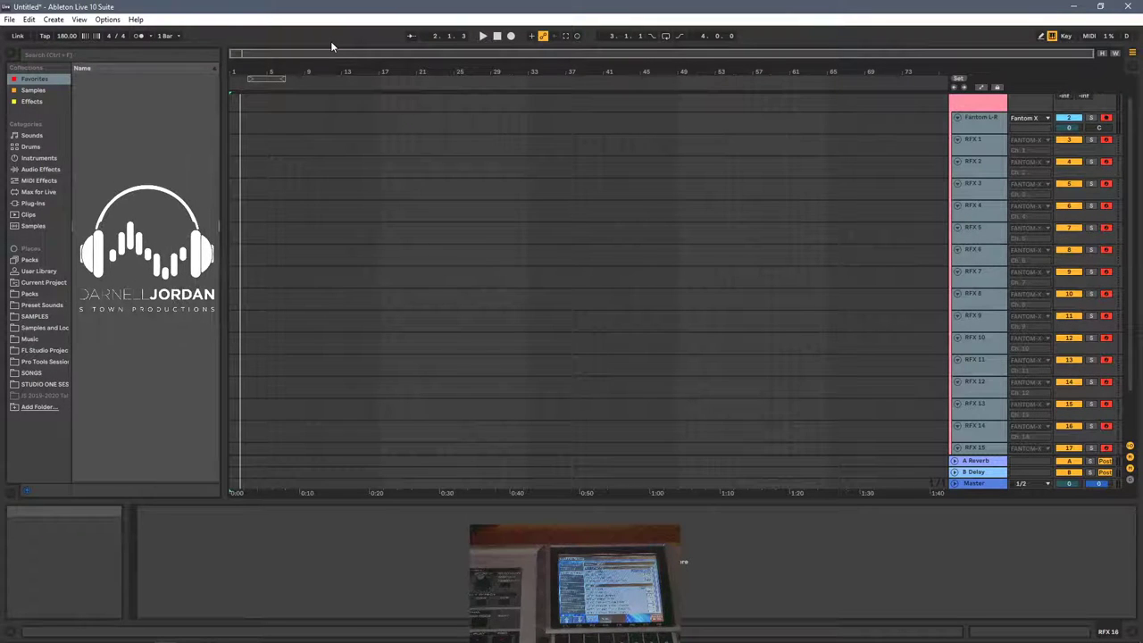
{"action": "scroll", "coordinate": [416, 259], "scroll_direction": "up", "scroll_amount": 1}
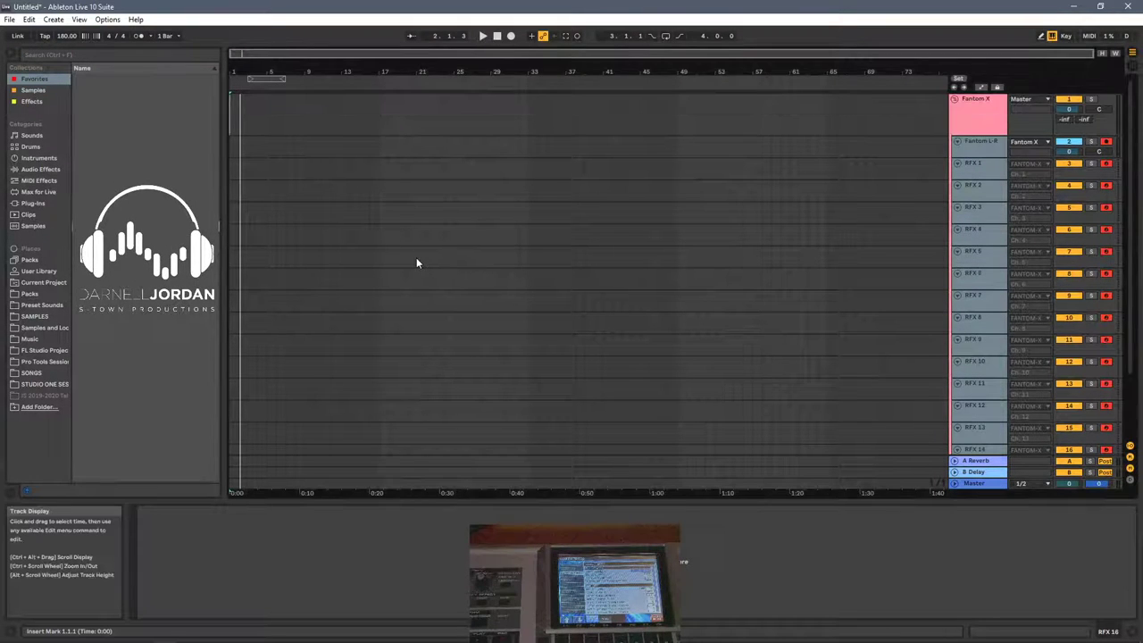
Record the Fantom's audio and MIDI onto all armed tracks from bar 1 up to bar 33, then stop
{"action": "key", "text": "space"}
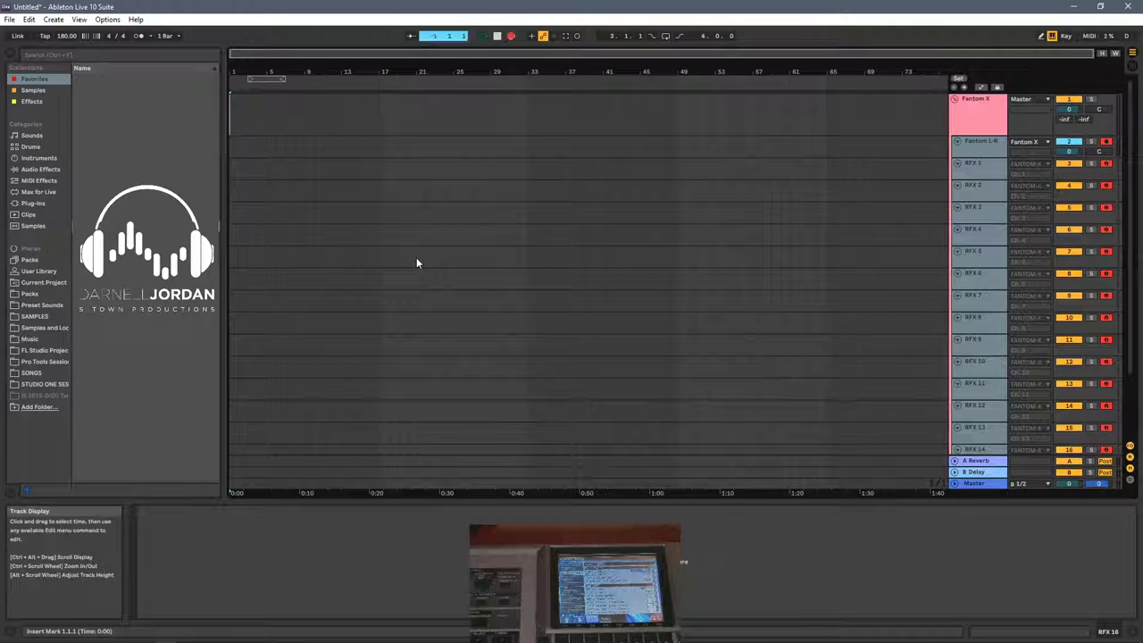
{"action": "key", "text": "space"}
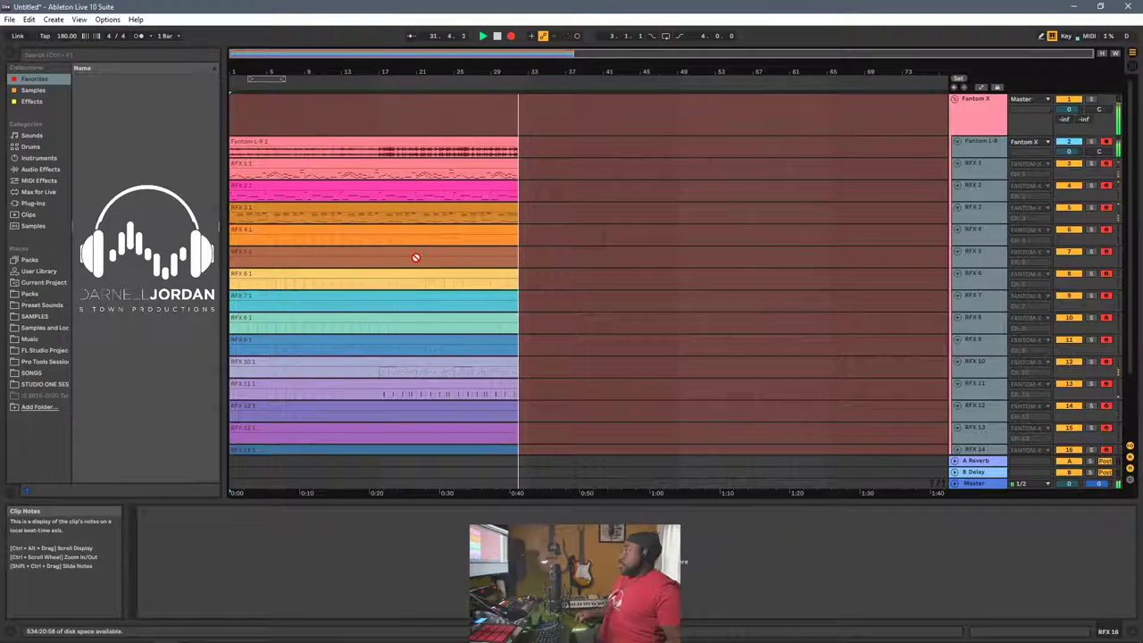
{"action": "key", "text": "space"}
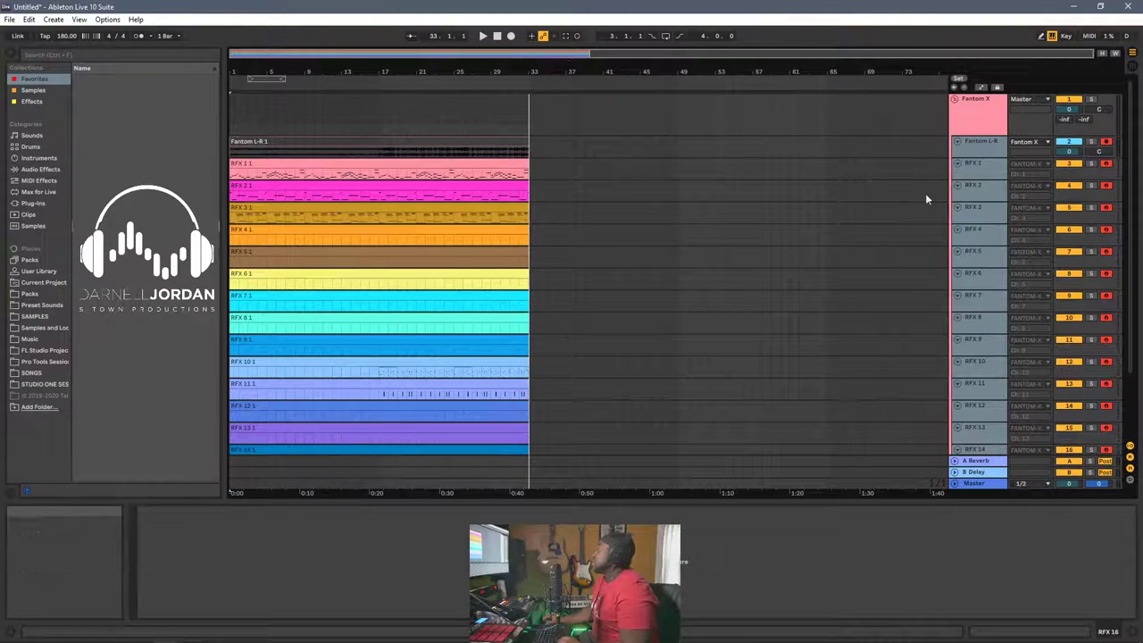
Disarm recording on the Fantom L-R and RFX tracks and clear the track selection
{"action": "left_click", "coordinate": [981, 145]}
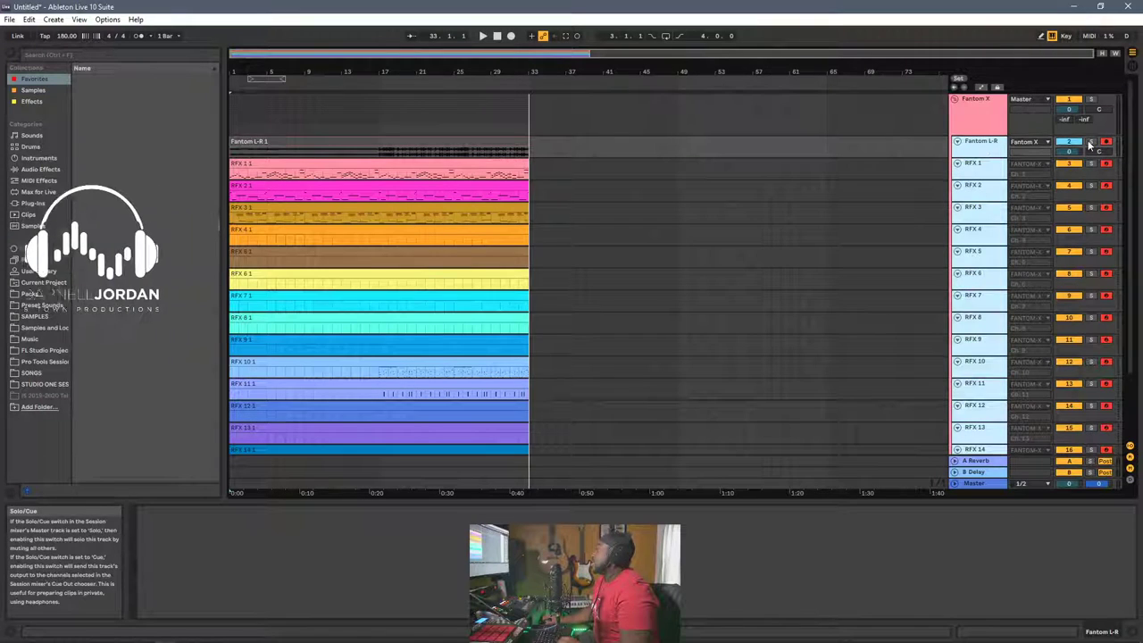
{"action": "left_click", "coordinate": [988, 121]}
{"action": "left_click", "coordinate": [979, 152]}
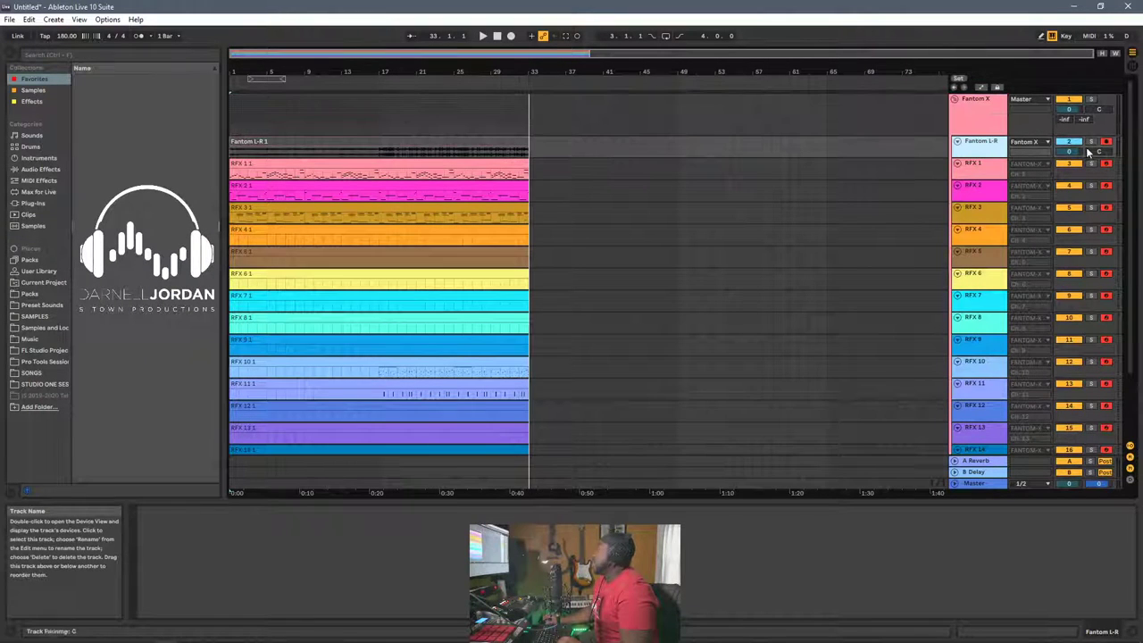
{"action": "left_click", "coordinate": [1106, 145]}
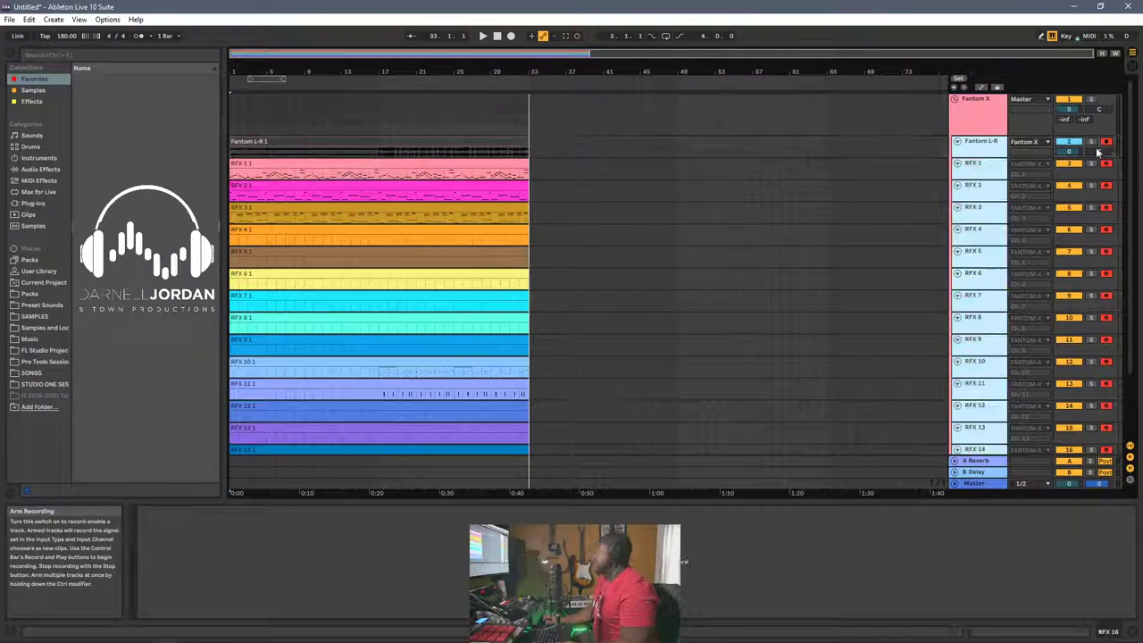
{"action": "left_click", "coordinate": [1106, 144]}
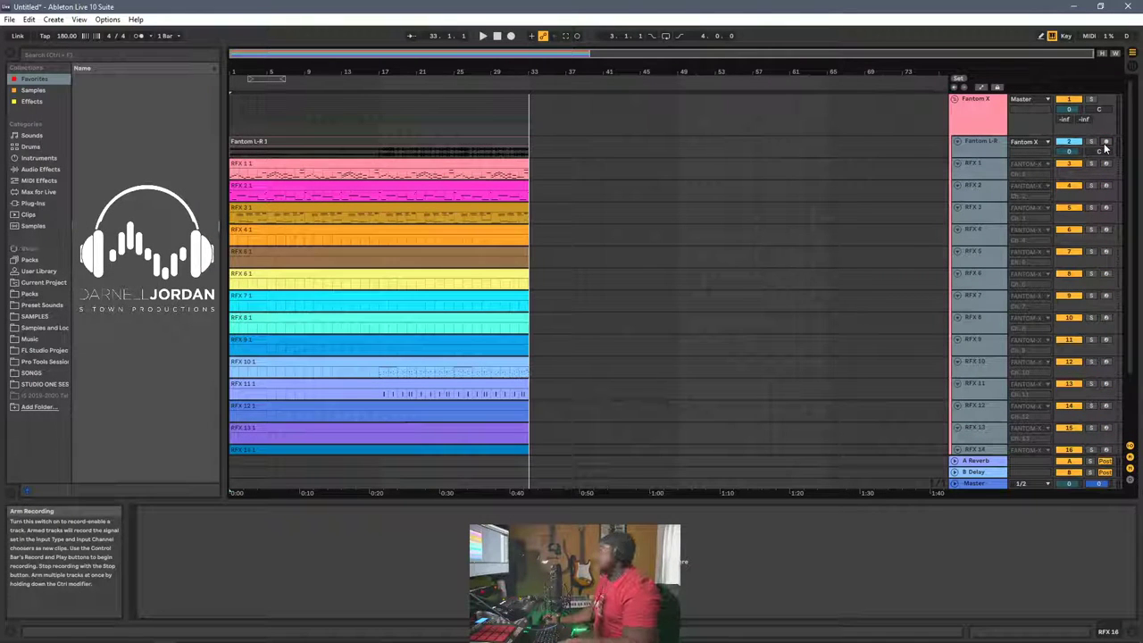
{"action": "left_click", "coordinate": [975, 148]}
{"action": "left_click", "coordinate": [975, 149]}
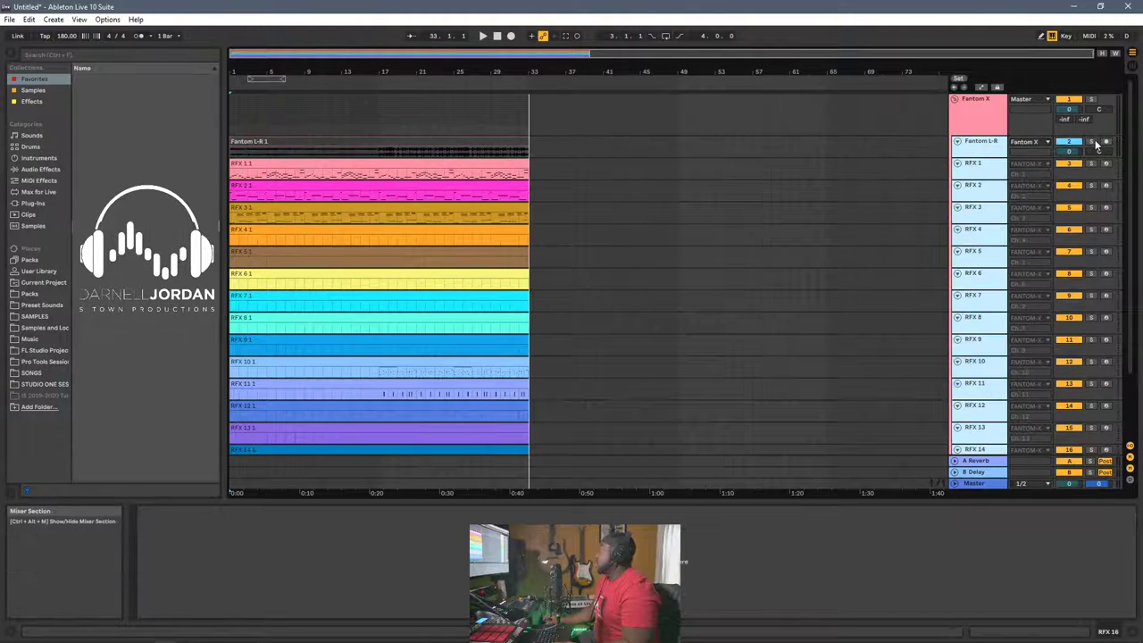
{"action": "left_click", "coordinate": [1105, 143]}
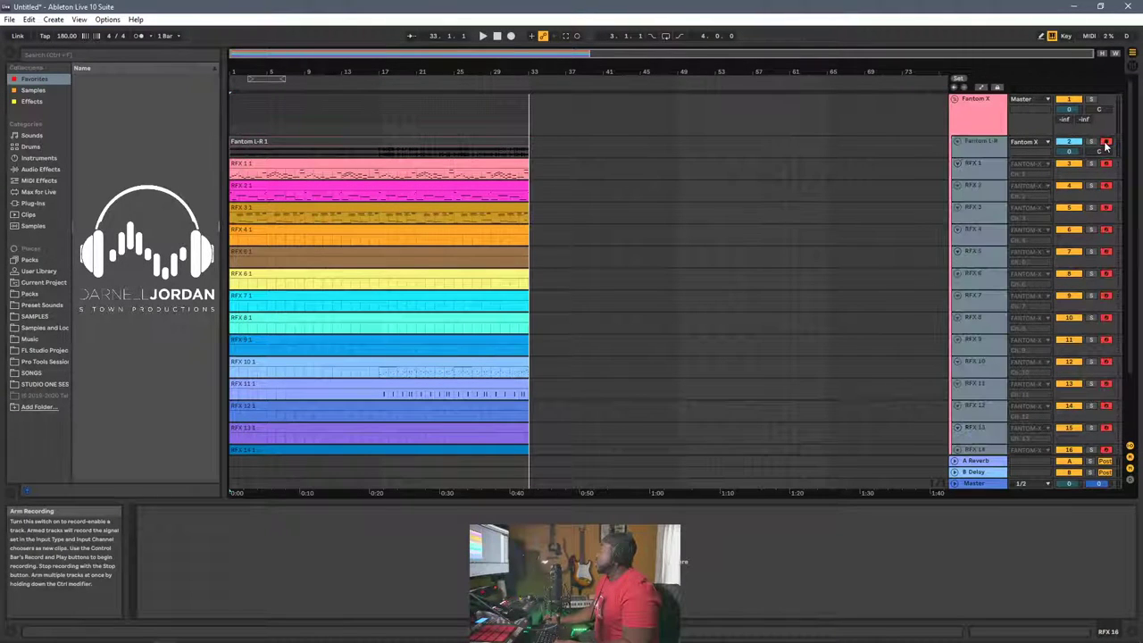
{"action": "left_click", "coordinate": [622, 256]}
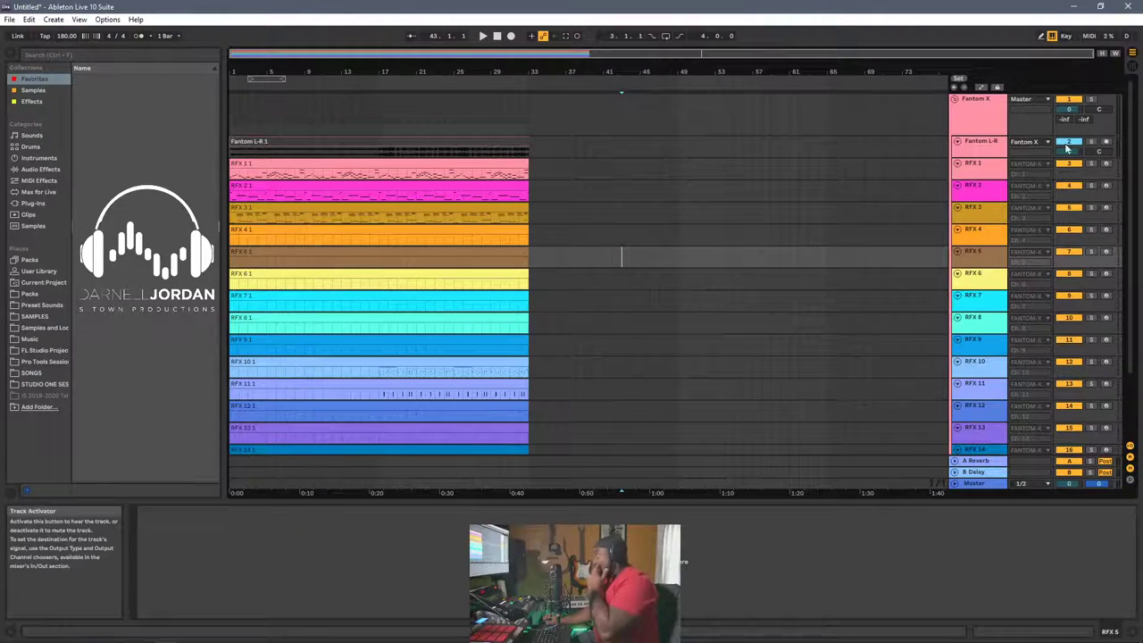
Solo the Fantom L-R track, open its recorded audio clip, play back the opening bars and turn solo off
{"action": "left_click", "coordinate": [969, 154]}
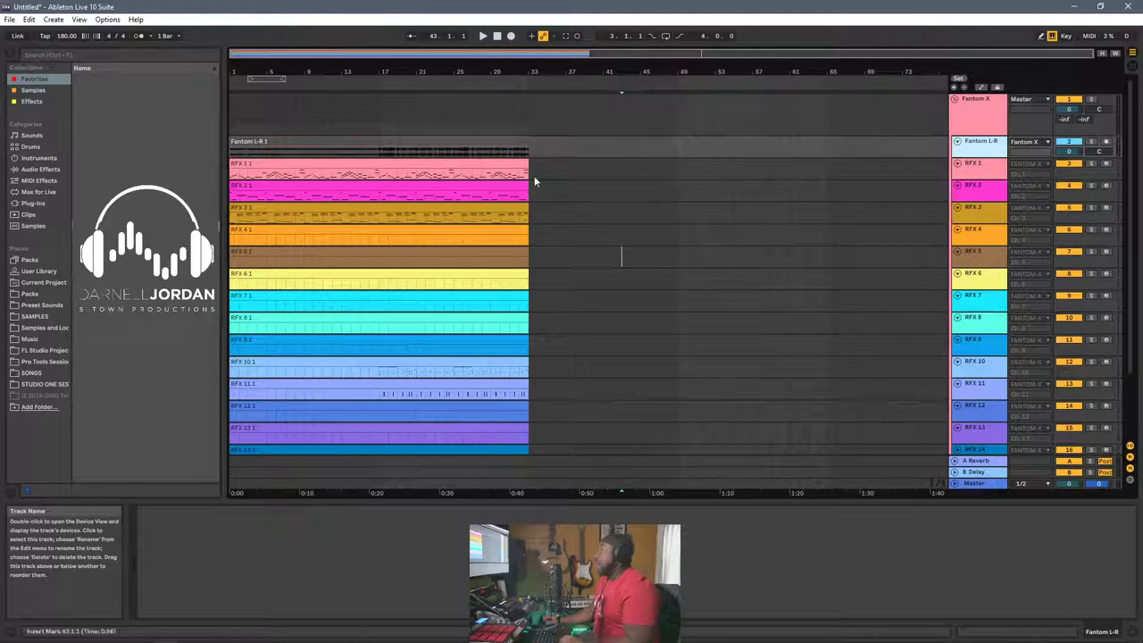
{"action": "left_click", "coordinate": [298, 144]}
{"action": "left_click", "coordinate": [1093, 144]}
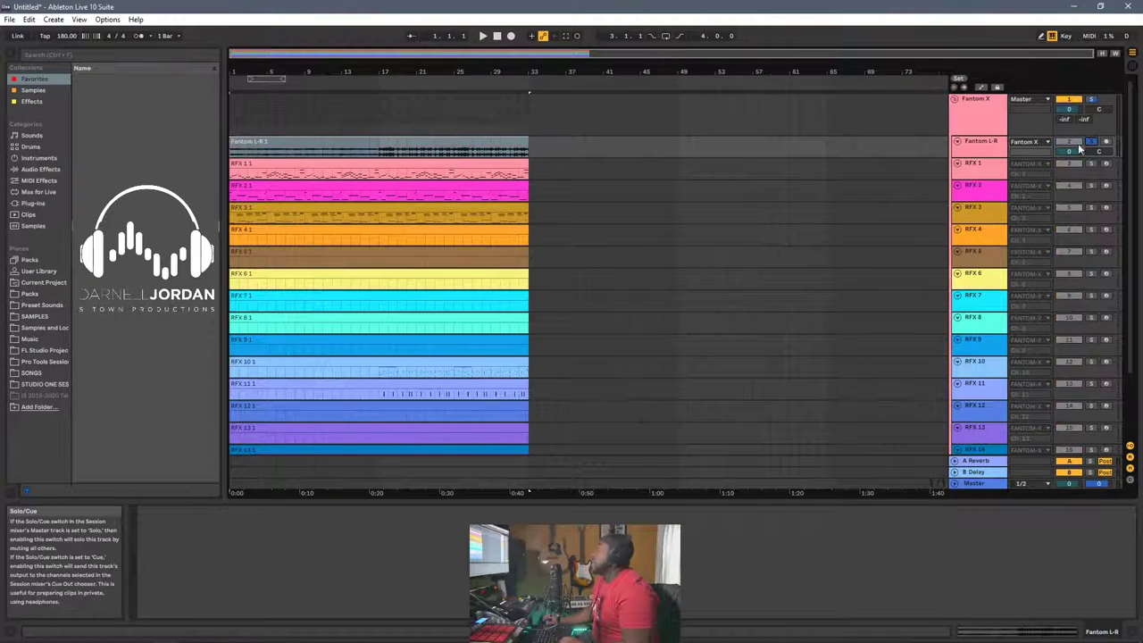
{"action": "double_click", "coordinate": [309, 141]}
{"action": "key", "text": "space"}
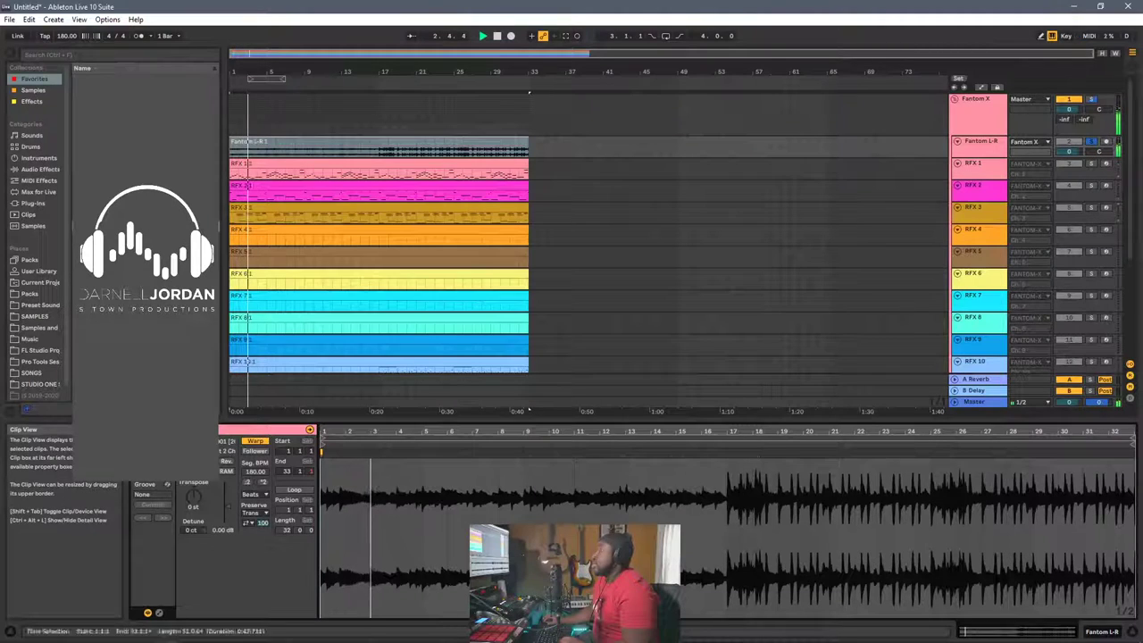
{"action": "key", "text": "space"}
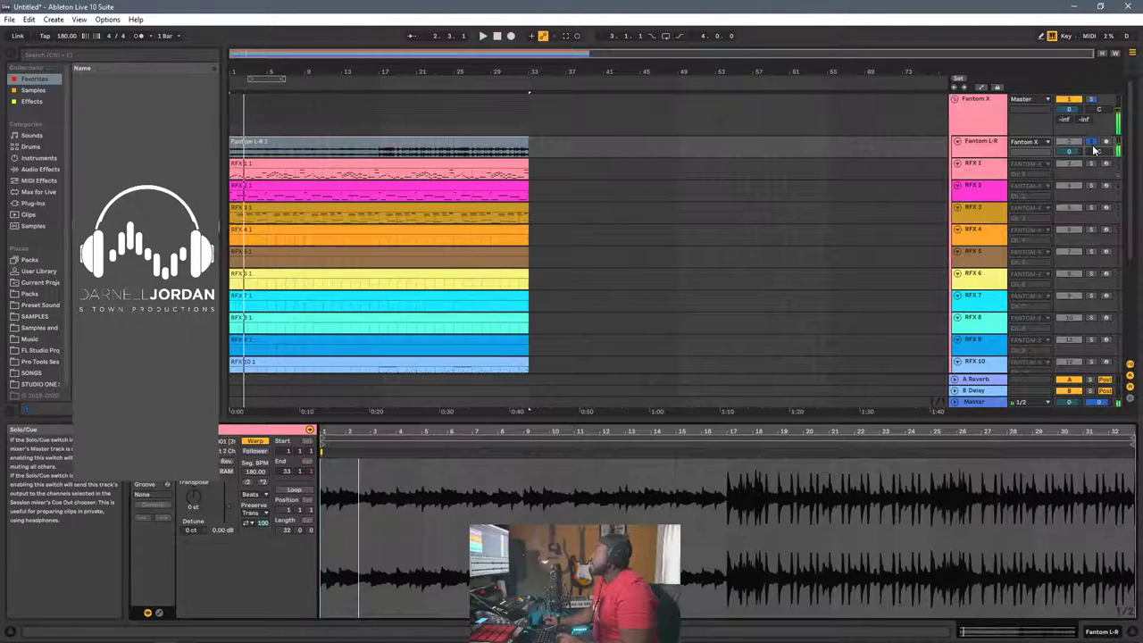
{"action": "left_click", "coordinate": [1091, 144]}
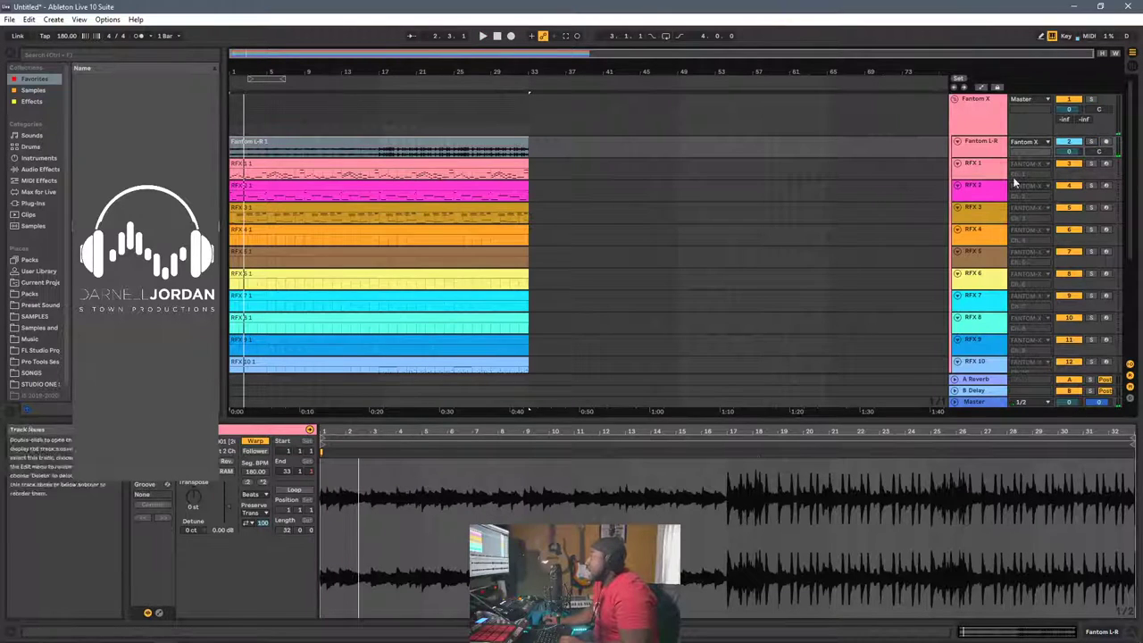
Open the recorded MIDI clips of RFX 1, RFX 2 and RFX 3 in turn and inspect the notes across the tracks
{"action": "left_click", "coordinate": [956, 142]}
{"action": "left_click", "coordinate": [957, 143]}
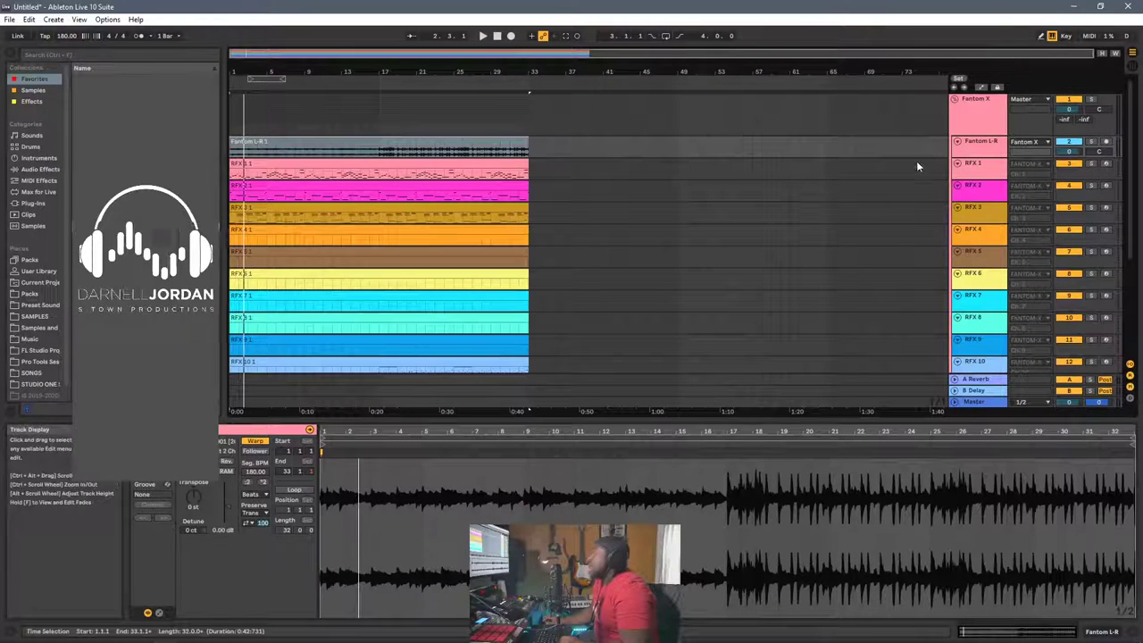
{"action": "left_click", "coordinate": [975, 169]}
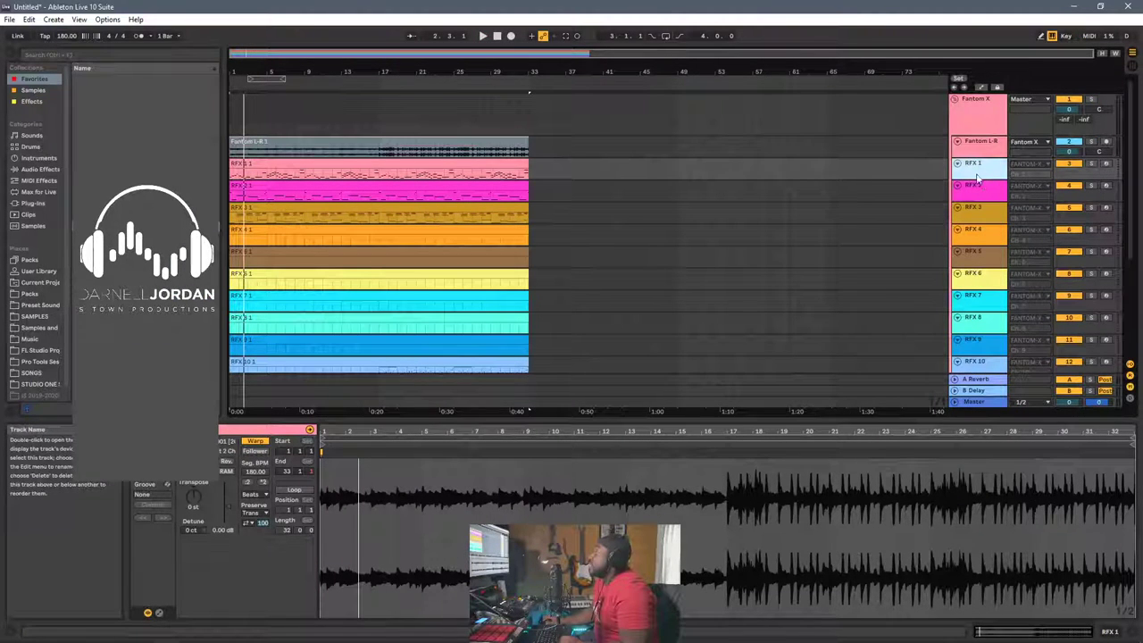
{"action": "left_click", "coordinate": [373, 165]}
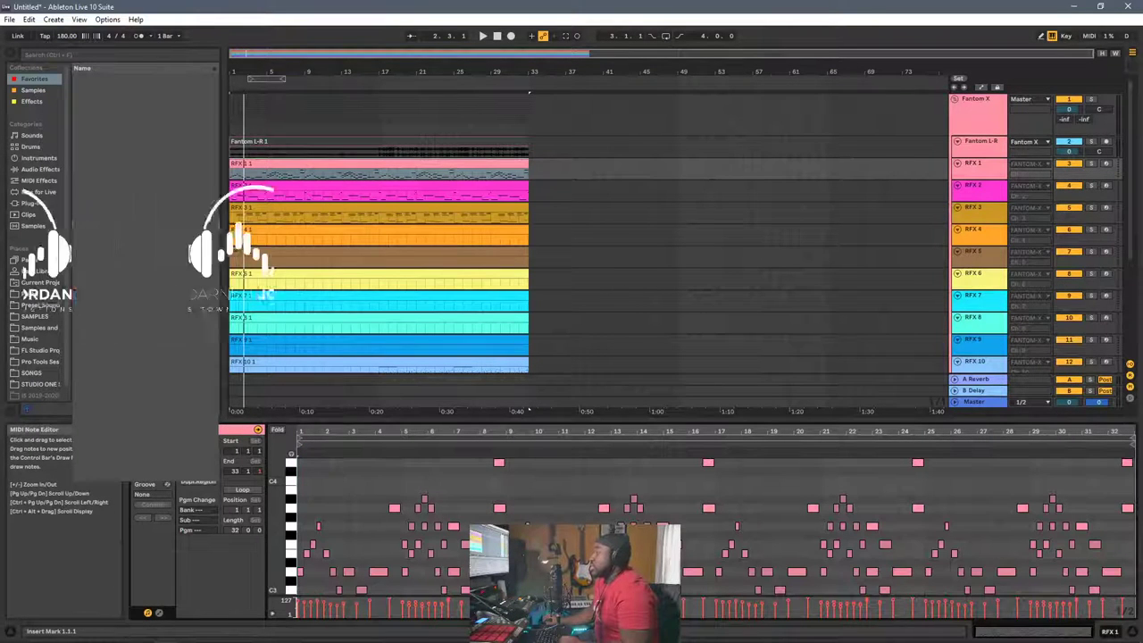
{"action": "left_click", "coordinate": [303, 192]}
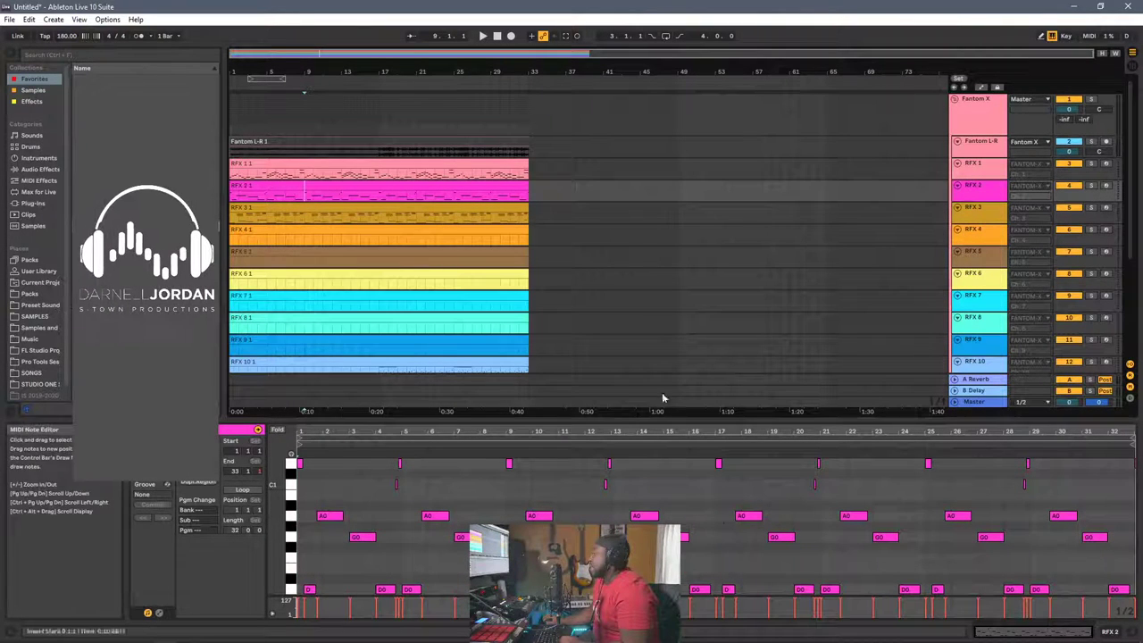
{"action": "left_click", "coordinate": [344, 209]}
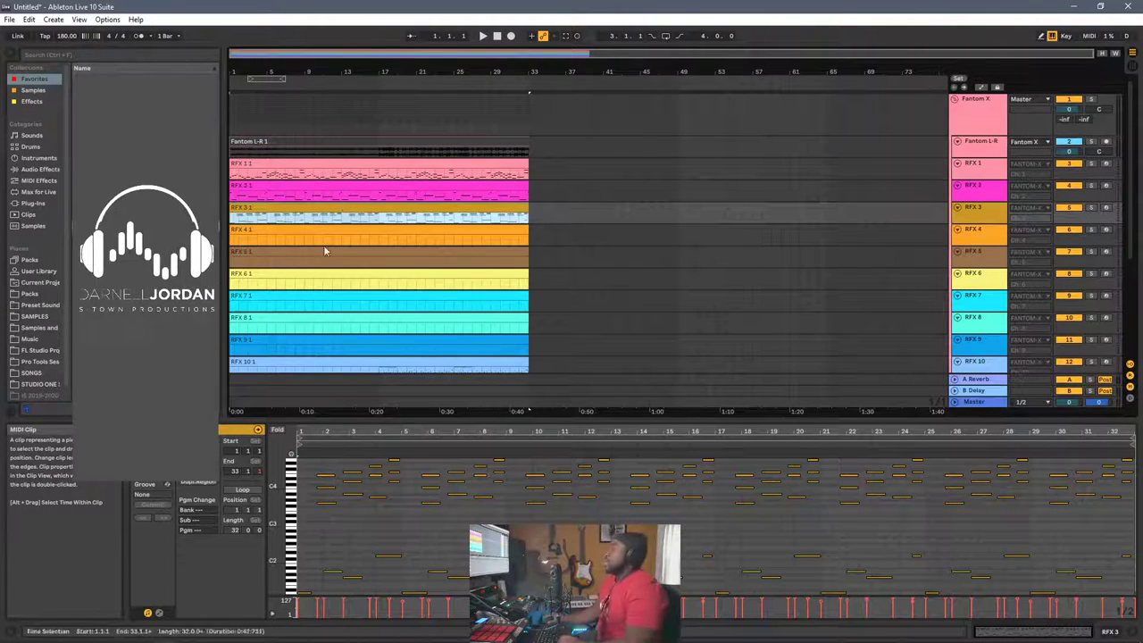
{"action": "scroll", "coordinate": [375, 233], "scroll_direction": "down", "scroll_amount": 5}
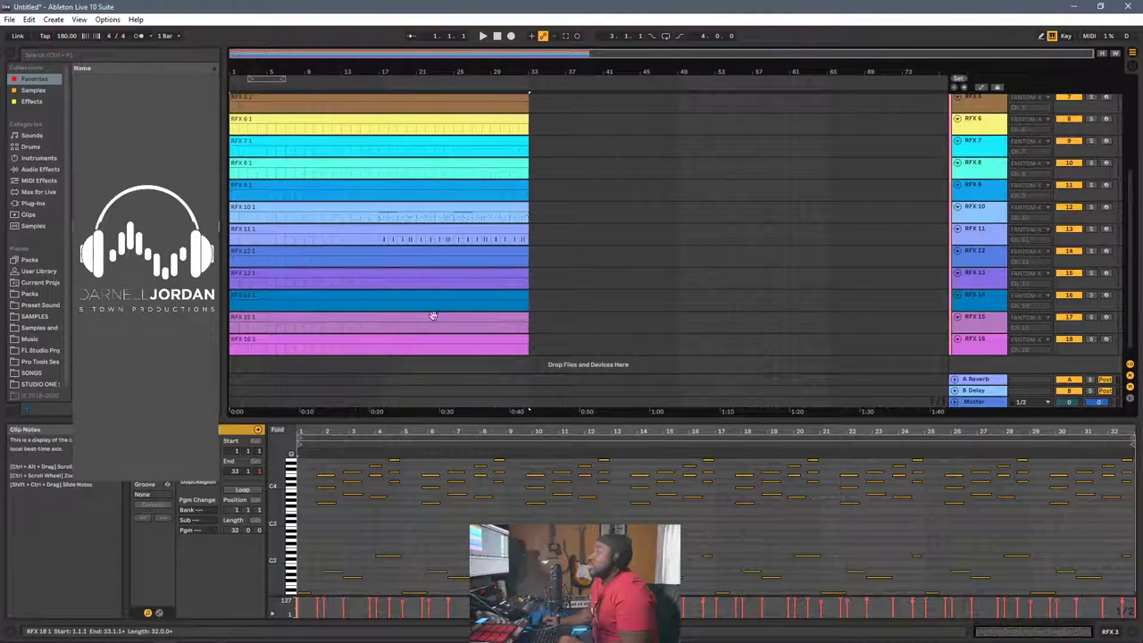
{"action": "scroll", "coordinate": [372, 331], "scroll_direction": "up", "scroll_amount": 5}
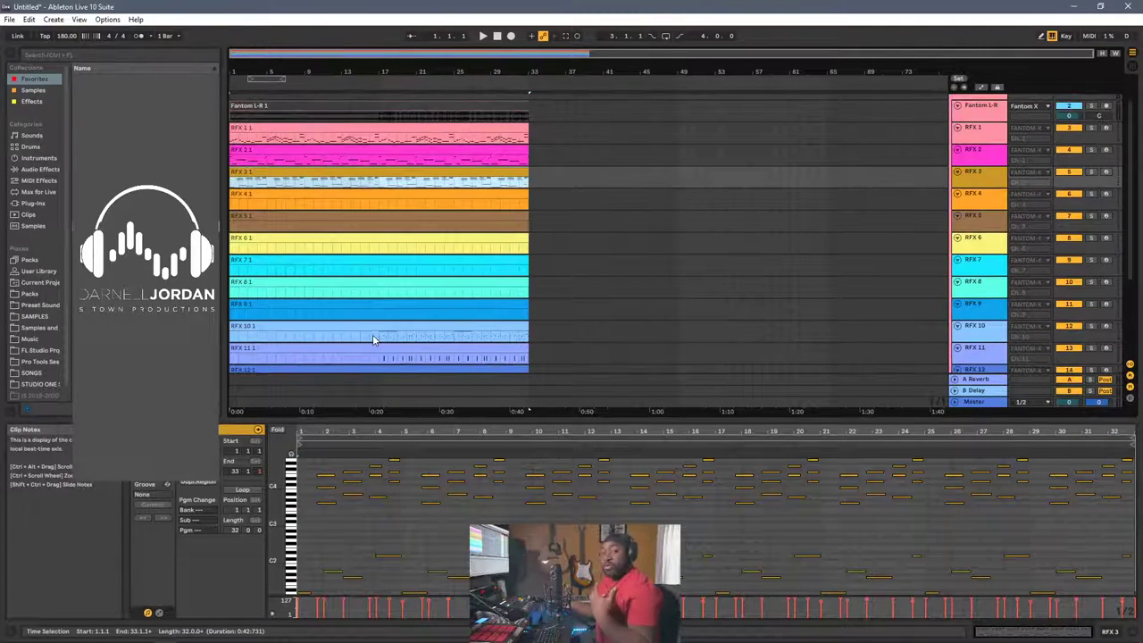
Reopen the RFX 1 clip, arm Fantom L-R for recording and audition the piano roll keys from A3 down to C#3
{"action": "left_click", "coordinate": [277, 131]}
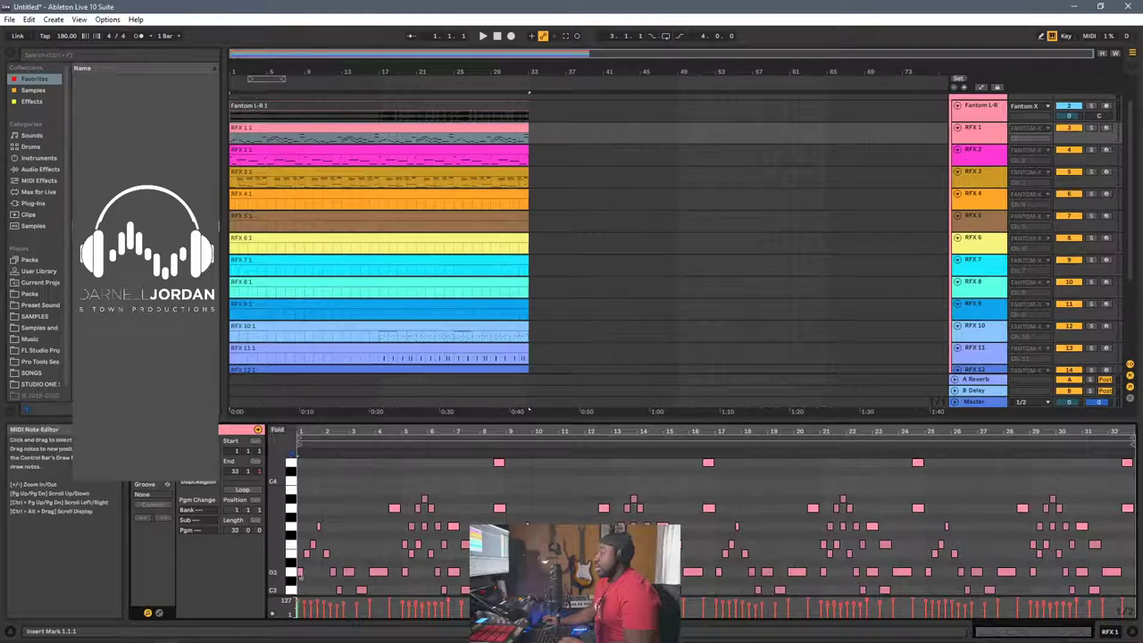
{"action": "left_click", "coordinate": [290, 527]}
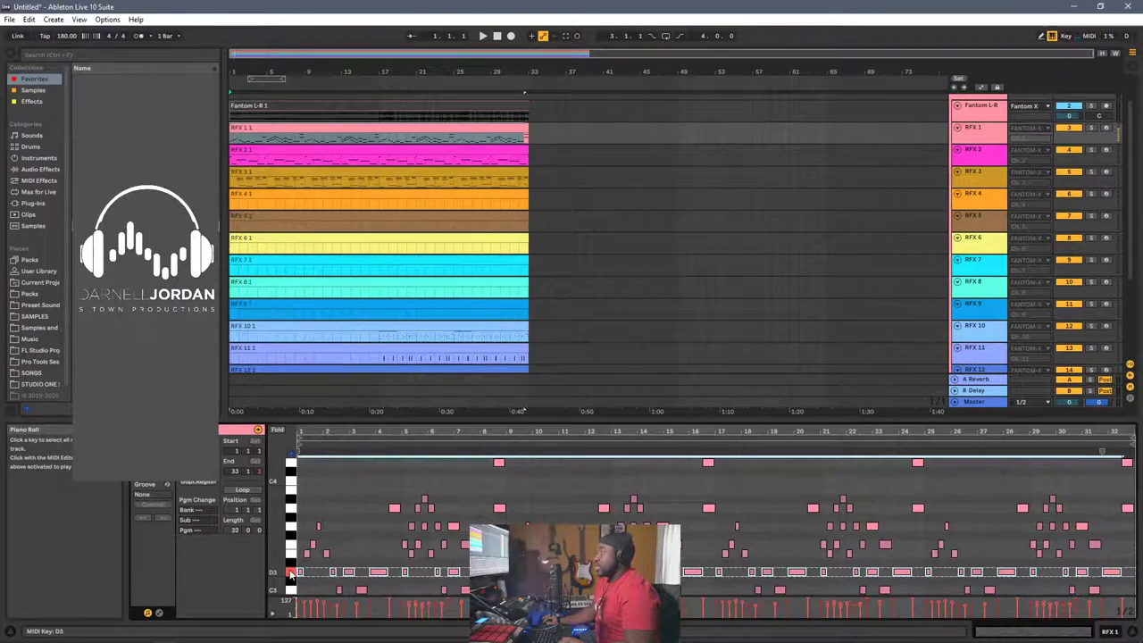
{"action": "scroll", "coordinate": [824, 304], "scroll_direction": "up", "scroll_amount": 1}
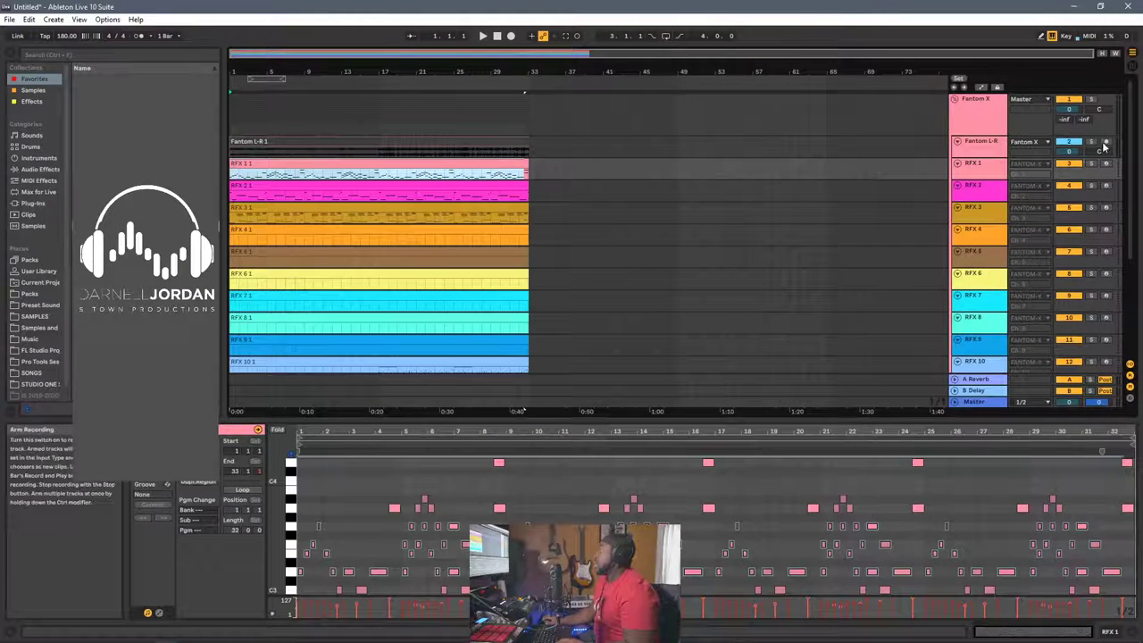
{"action": "left_click", "coordinate": [1105, 142]}
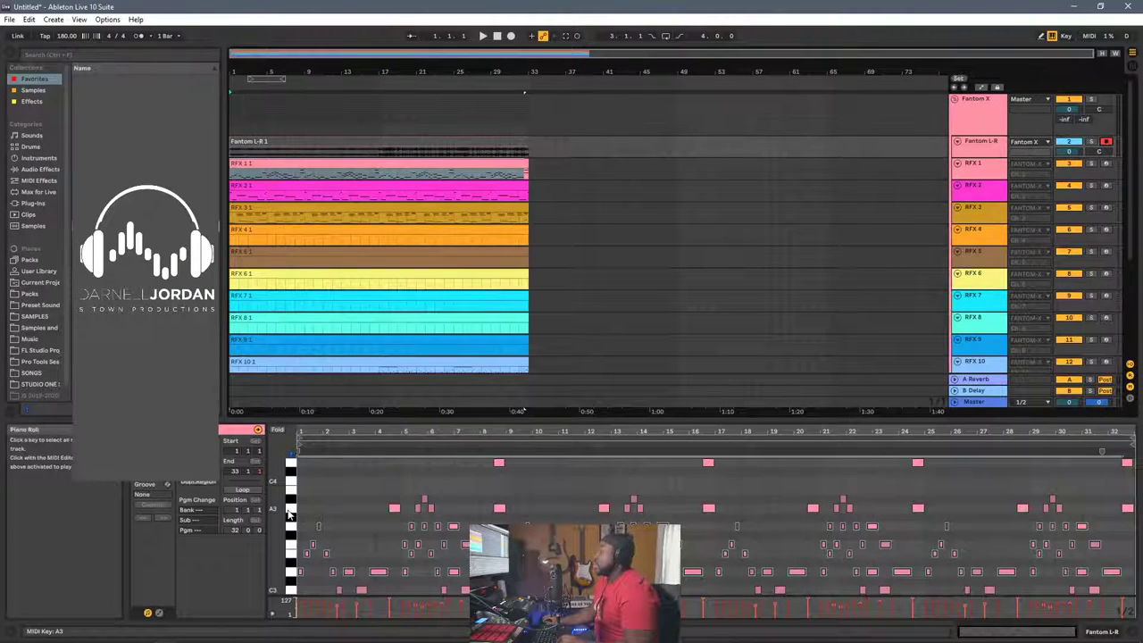
{"action": "left_click_drag", "start_coordinate": [291, 509], "coordinate": [288, 579]}
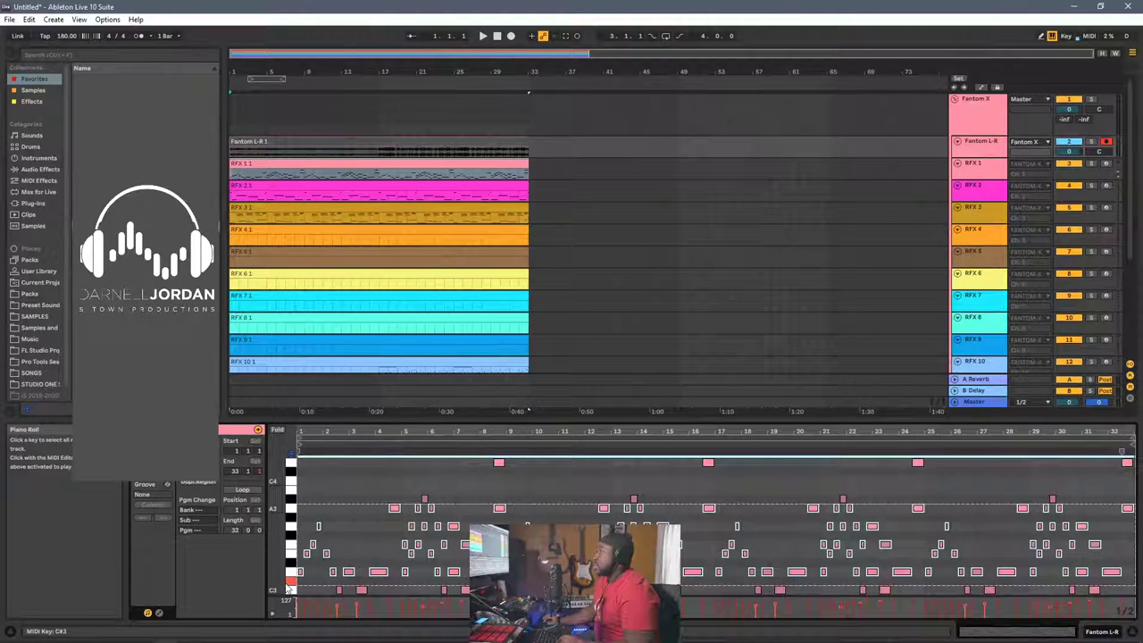
{"action": "left_click", "coordinate": [291, 547]}
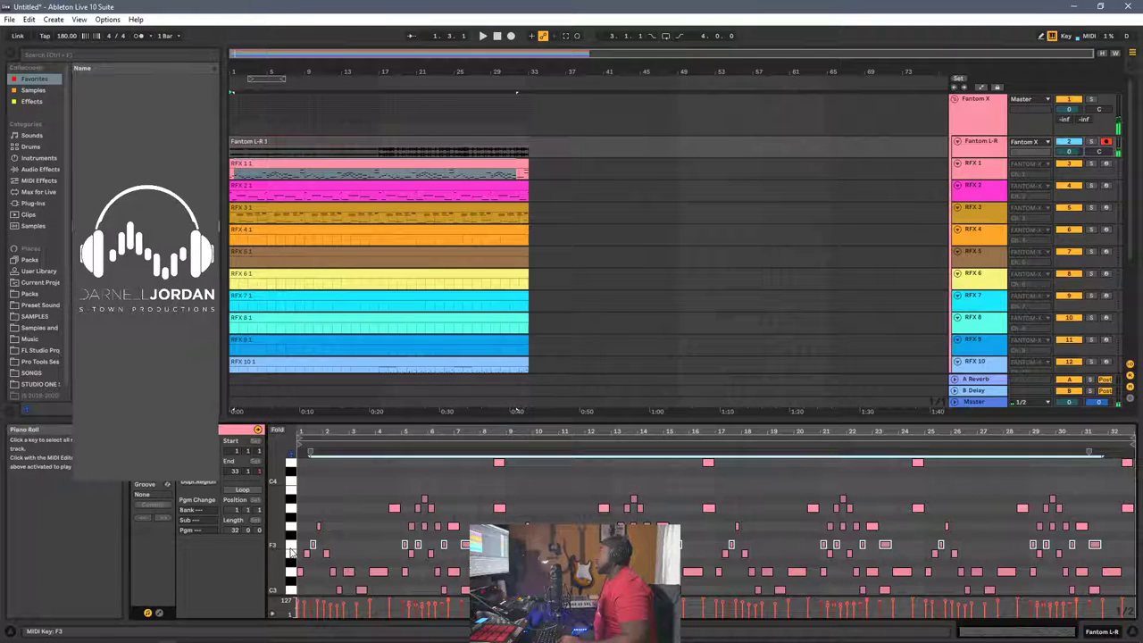
Enlarge the Fantom L-R track, set its monitoring to Auto and play back the opening bars while reviewing the RFX tracks
{"action": "key", "text": "space"}
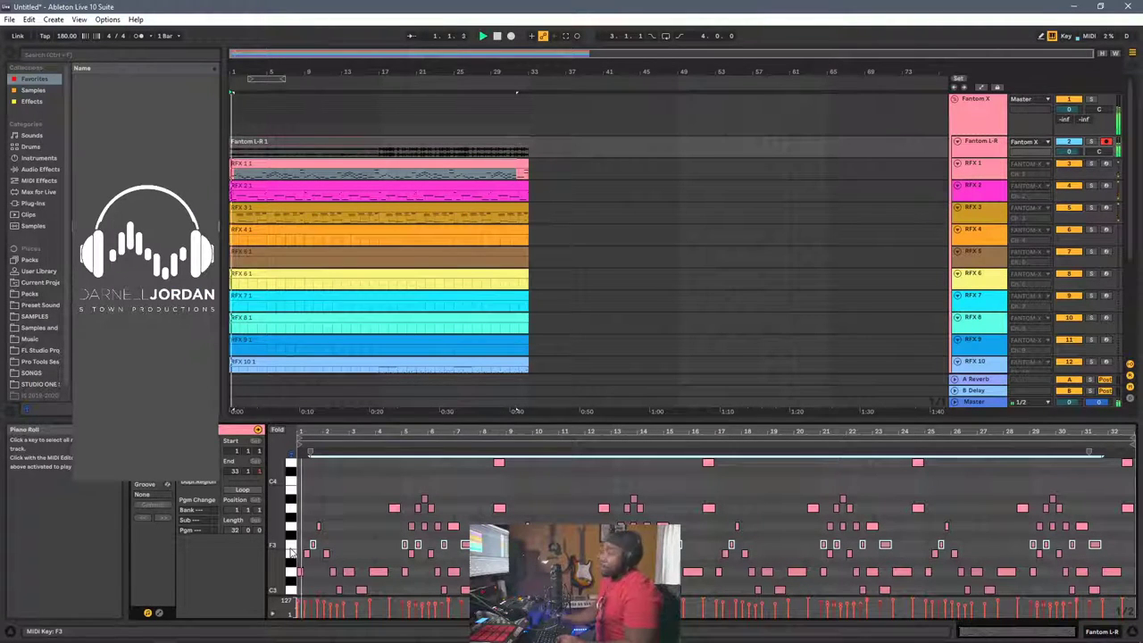
{"action": "key", "text": "space"}
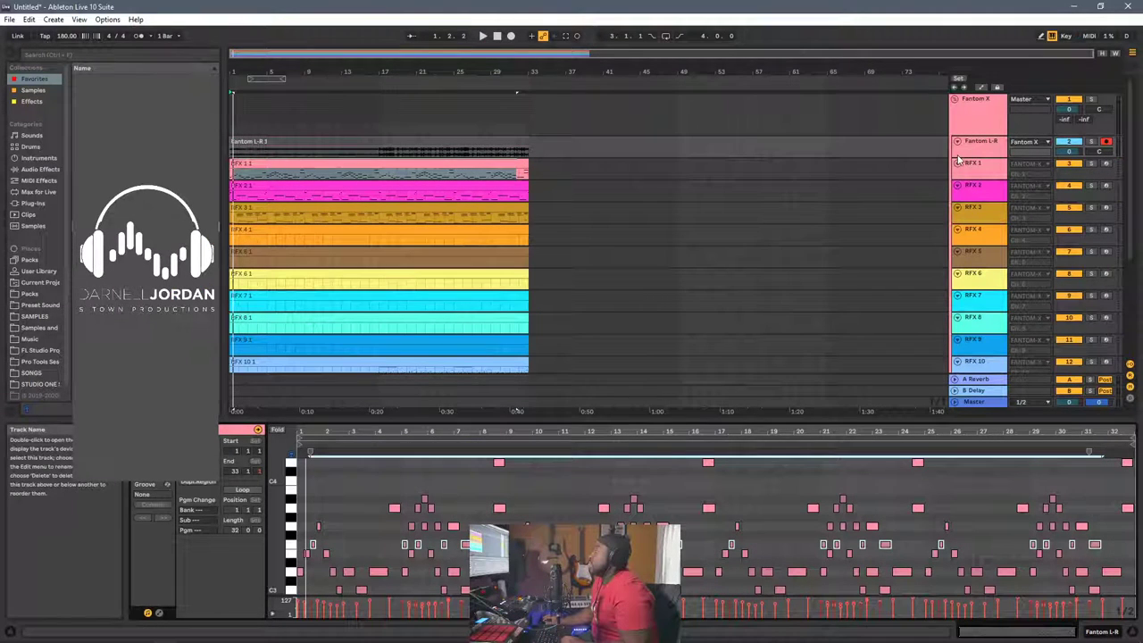
{"action": "left_click_drag", "start_coordinate": [959, 161], "coordinate": [958, 184]}
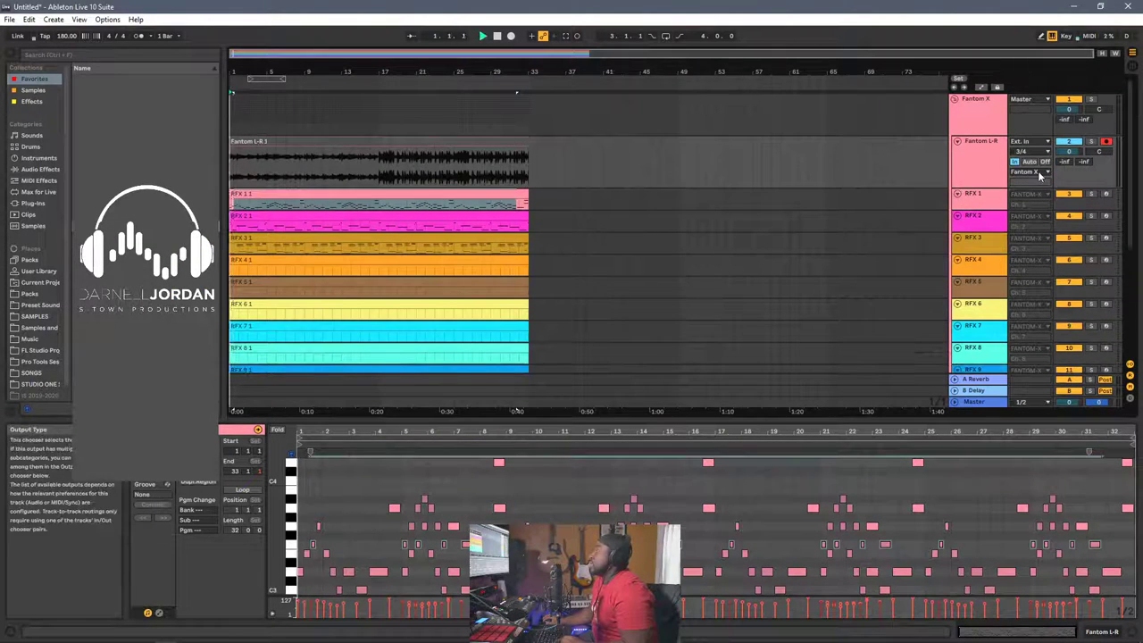
{"action": "left_click", "coordinate": [1033, 162]}
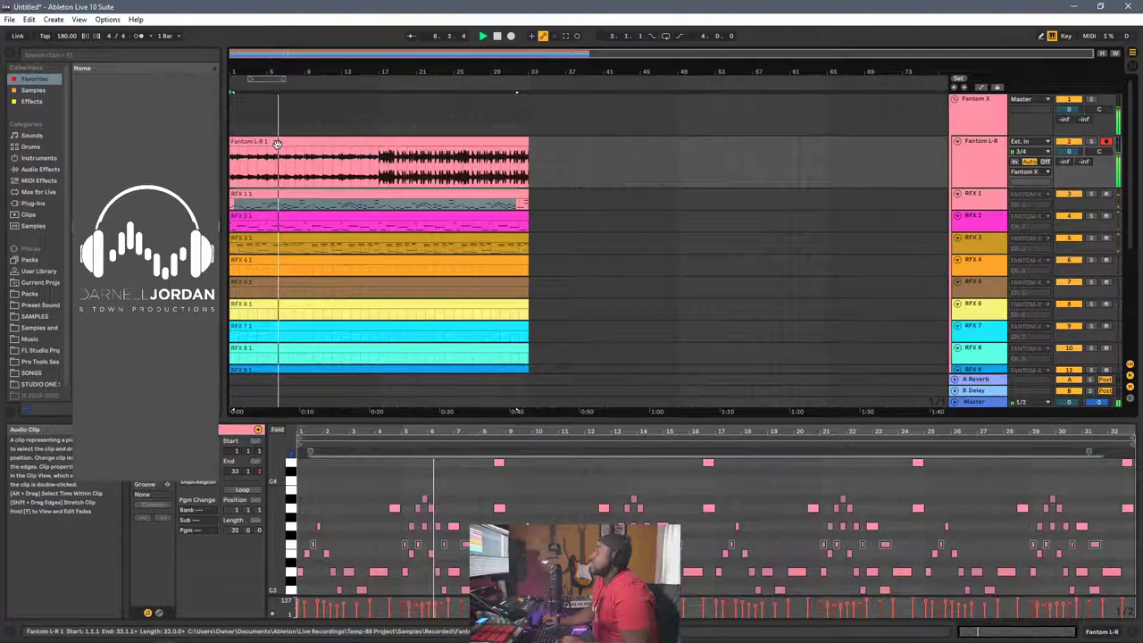
{"action": "scroll", "coordinate": [359, 277], "scroll_direction": "down", "scroll_amount": 5}
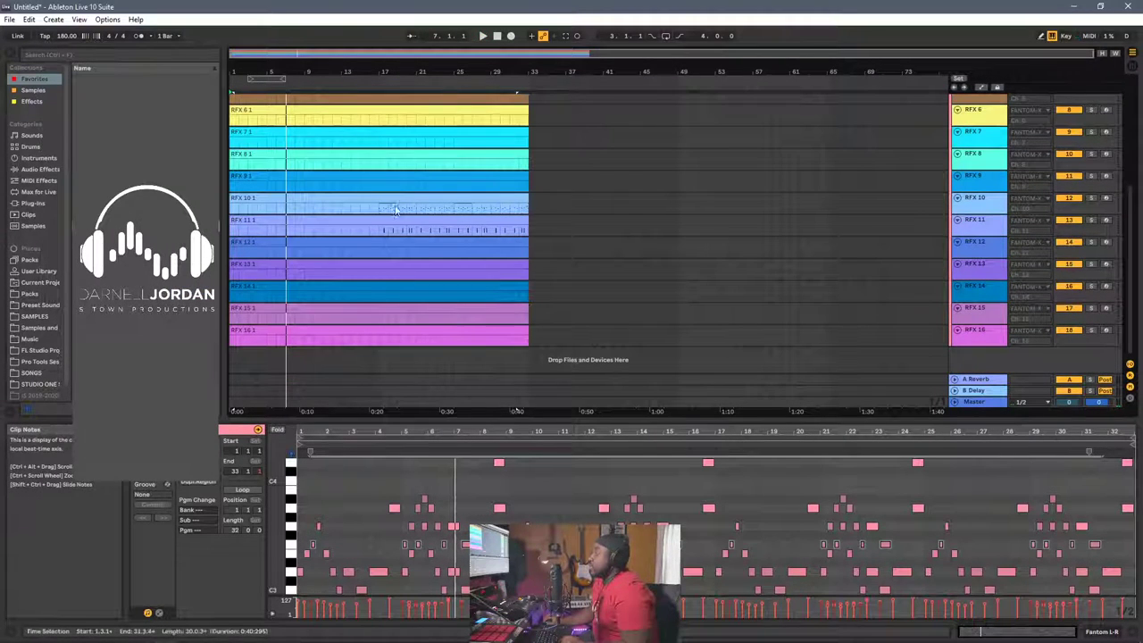
{"action": "left_click", "coordinate": [371, 197]}
{"action": "scroll", "coordinate": [436, 229], "scroll_direction": "up", "scroll_amount": 5}
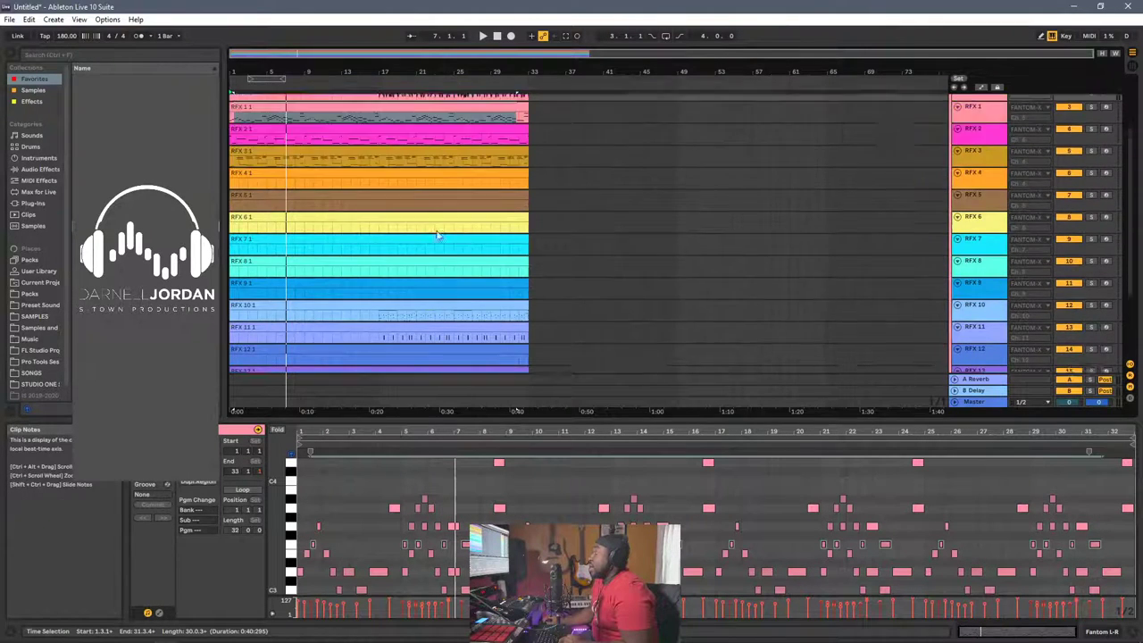
{"action": "scroll", "coordinate": [481, 230], "scroll_direction": "up", "scroll_amount": 2}
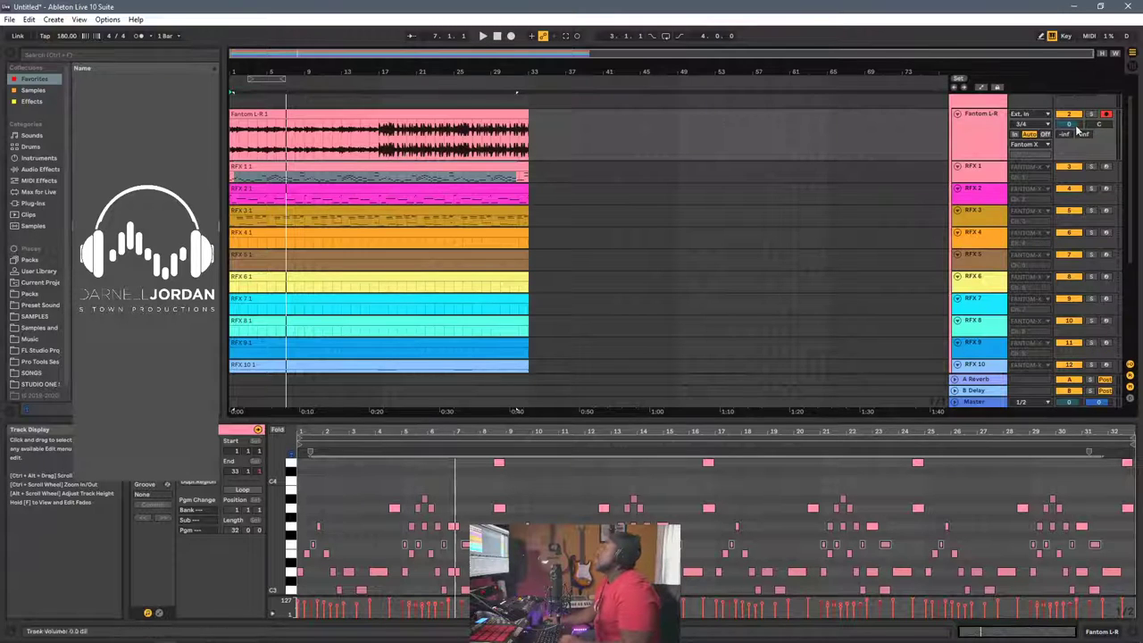
Set Fantom L-R monitoring to In, test playback, and arm all RFX tracks for recording together with it
{"action": "left_click", "coordinate": [1015, 135]}
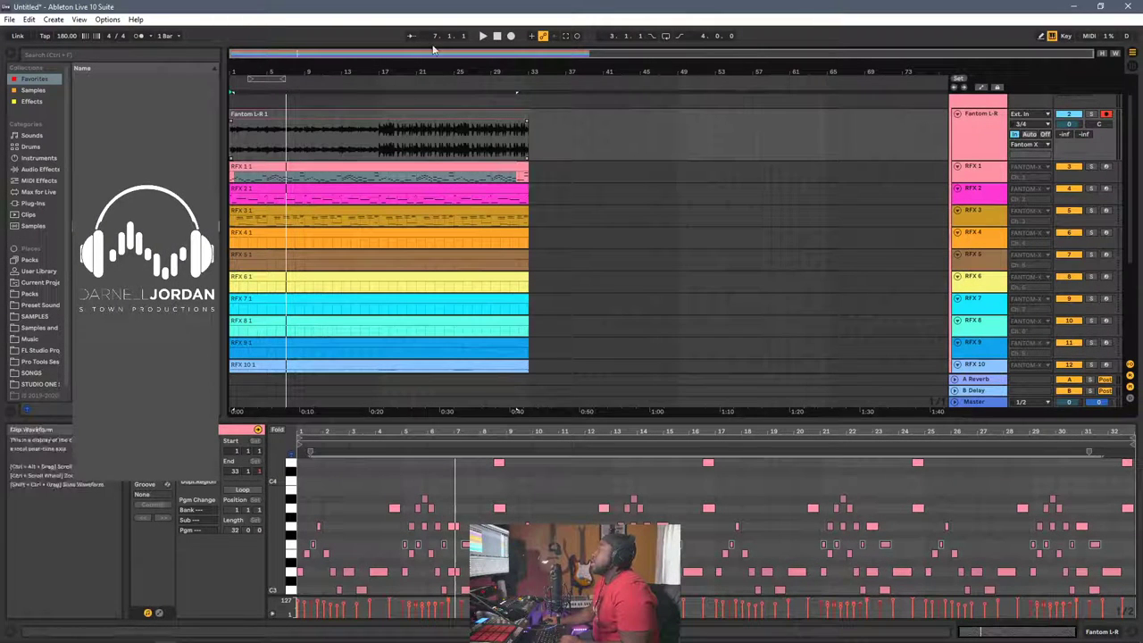
{"action": "key", "text": "space"}
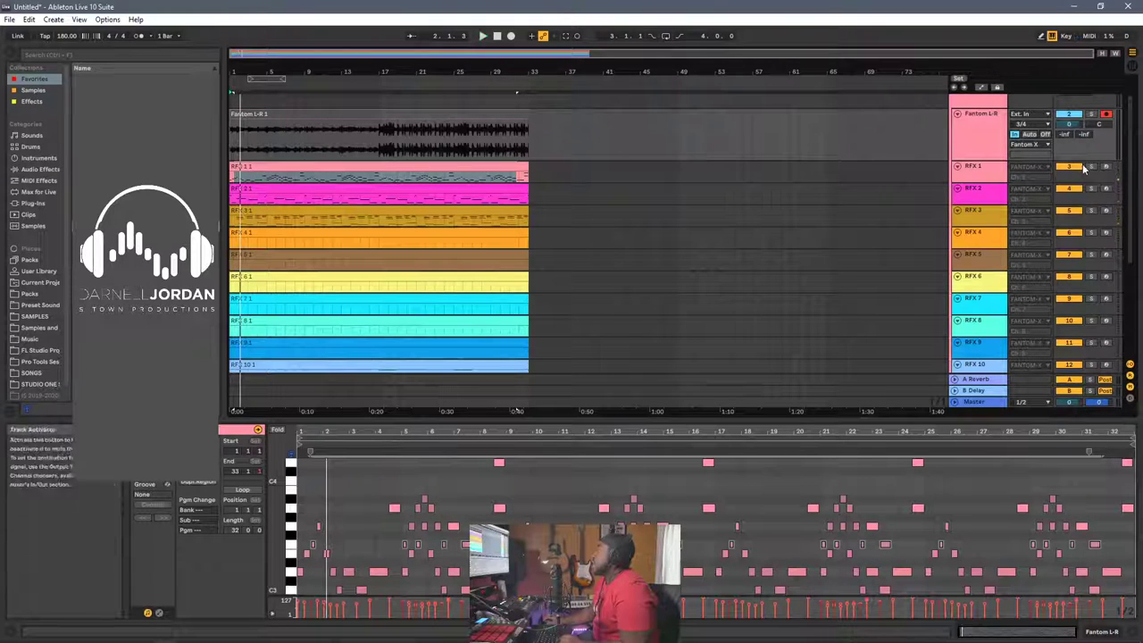
{"action": "key", "text": "ctrl+a"}
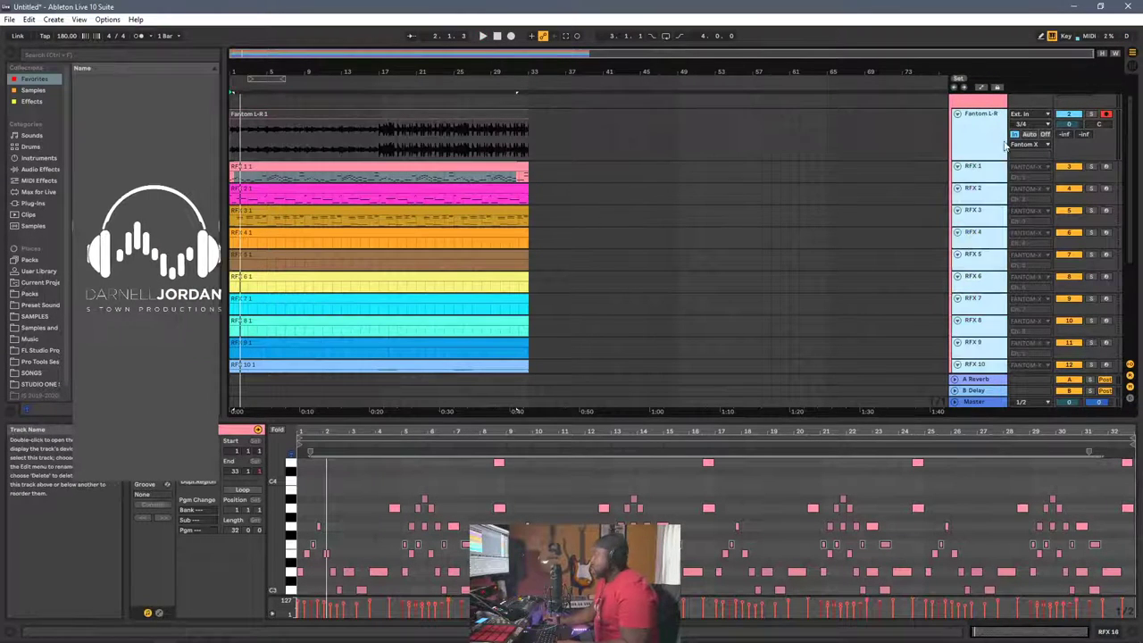
{"action": "left_click", "coordinate": [1107, 167]}
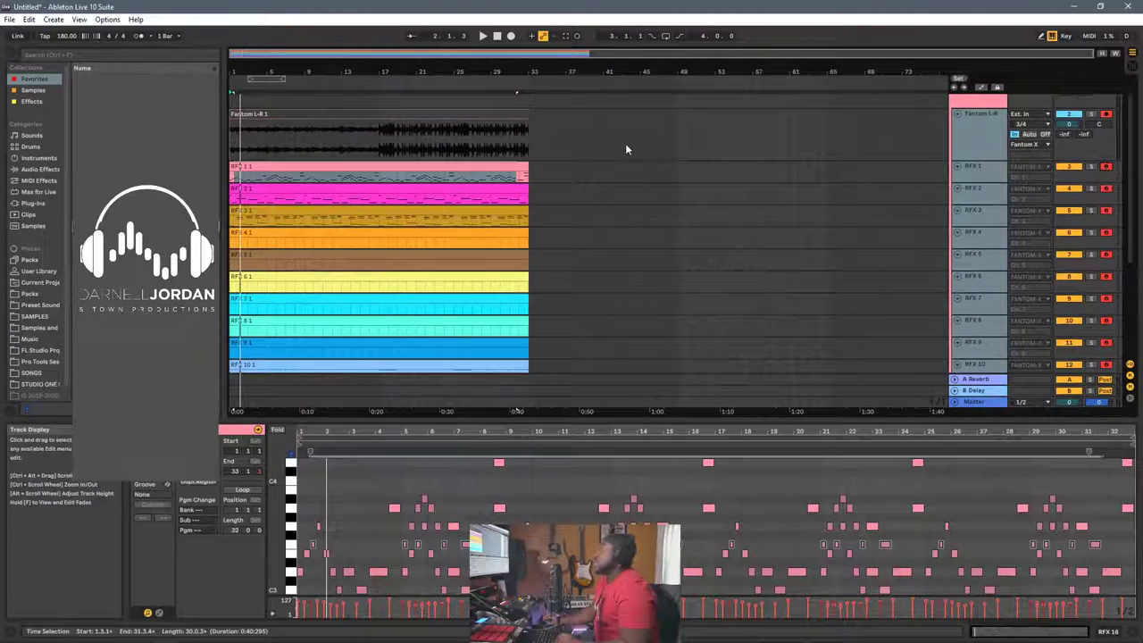
Set monitoring to In on all selected Fantom L-R and RFX tracks and test the playback of the opening bars
{"action": "key", "text": "space"}
{"action": "key", "text": "space"}
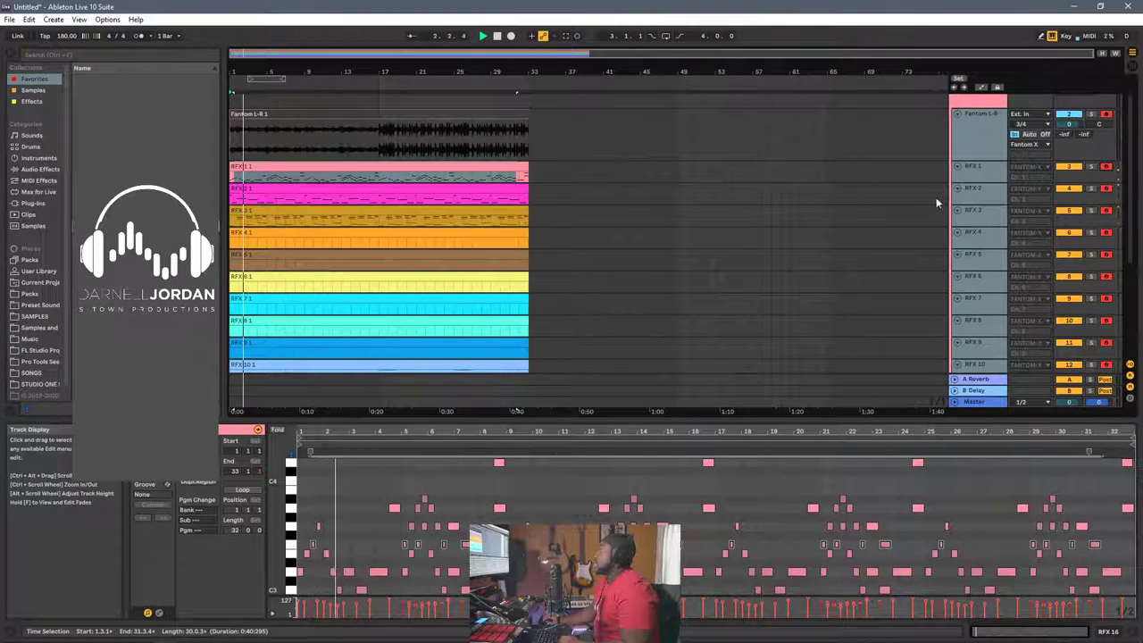
{"action": "scroll", "coordinate": [964, 223], "scroll_direction": "down", "scroll_amount": 4}
{"action": "scroll", "coordinate": [970, 242], "scroll_direction": "up", "scroll_amount": 5}
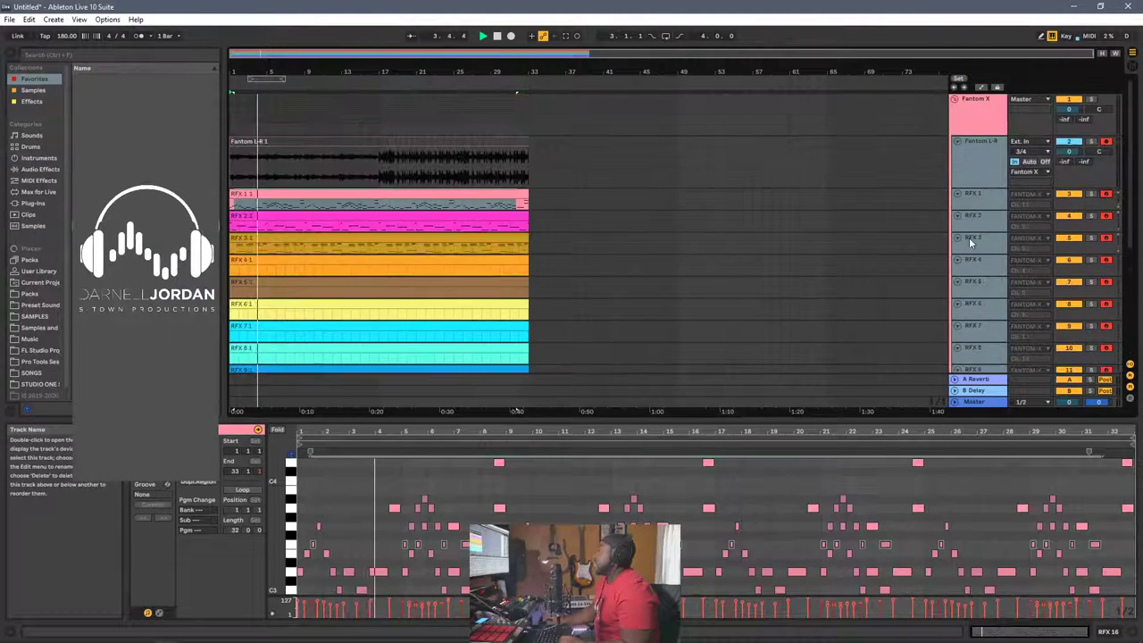
{"action": "left_click", "coordinate": [1015, 162]}
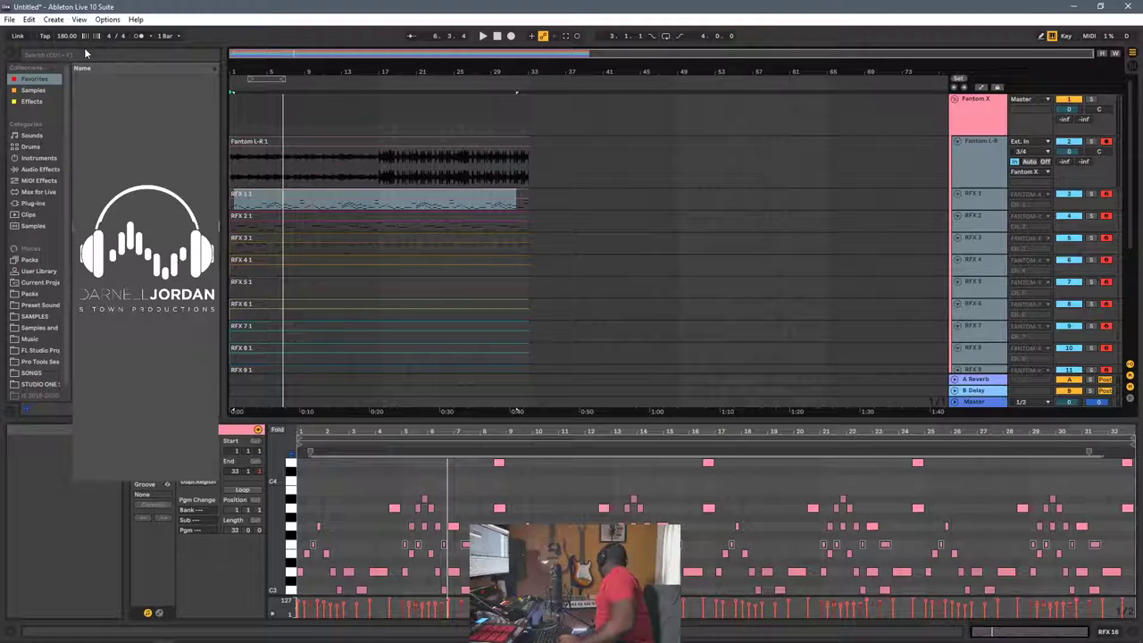
{"action": "key", "text": "space"}
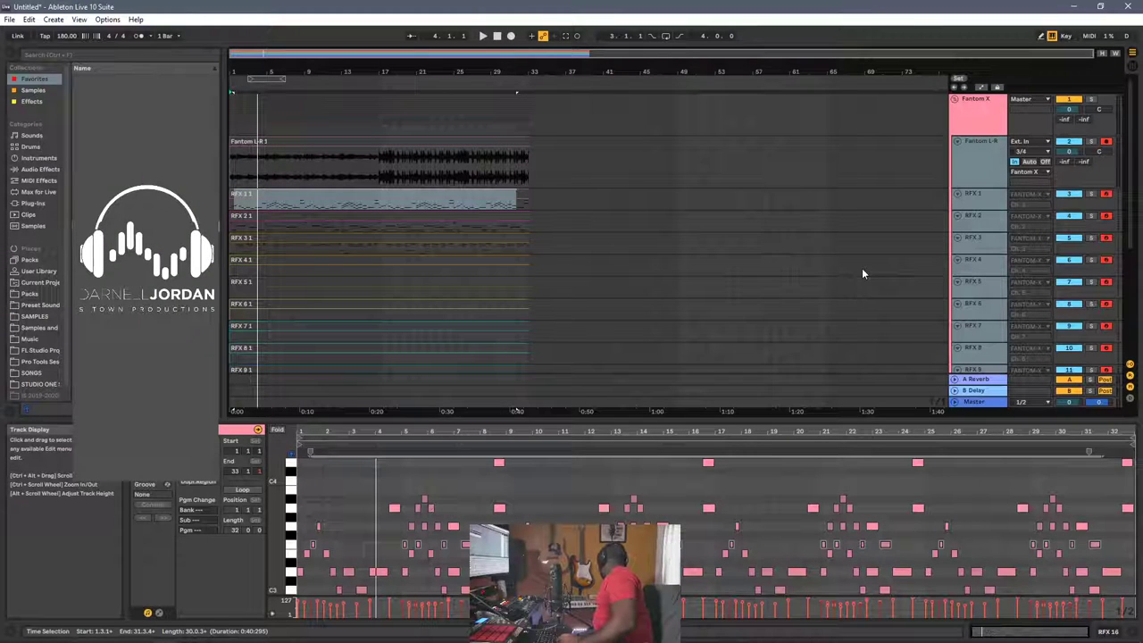
{"action": "key", "text": "space"}
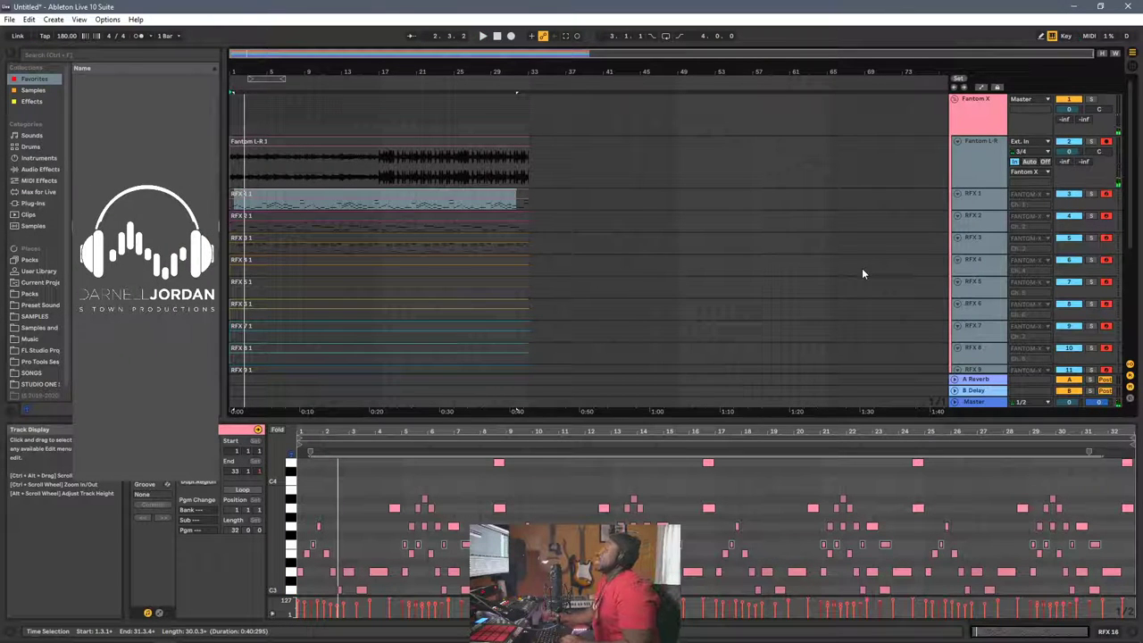
Check the Fantom L-R output options and turn on Sync for the 2- FANTOM-X MIDI input in the preferences
{"action": "left_click", "coordinate": [1030, 172]}
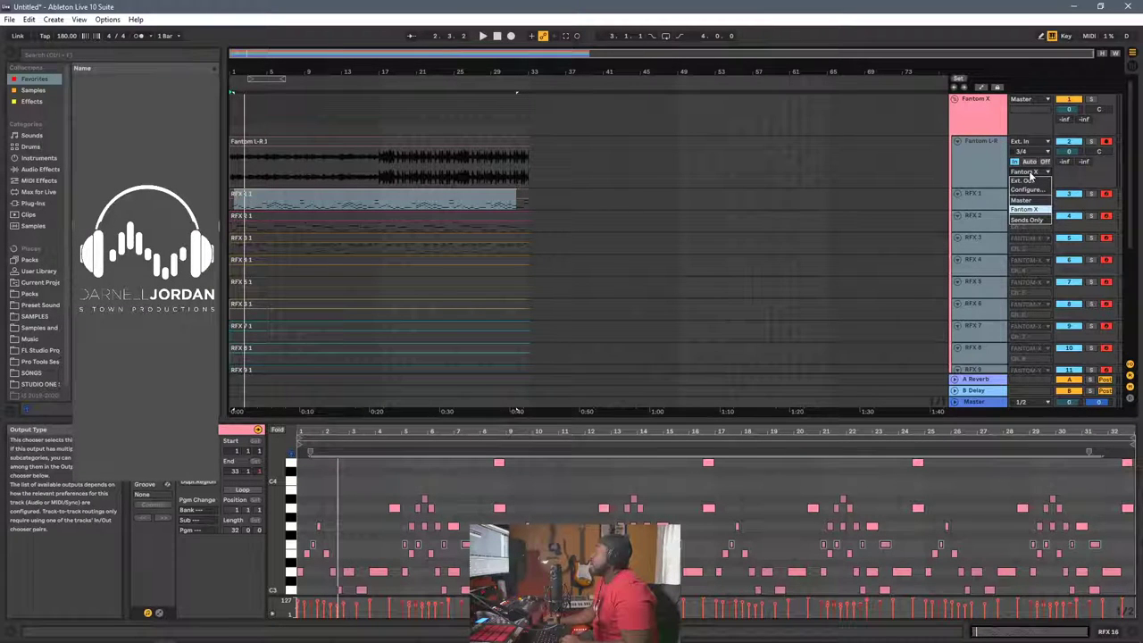
{"action": "left_click", "coordinate": [1093, 179]}
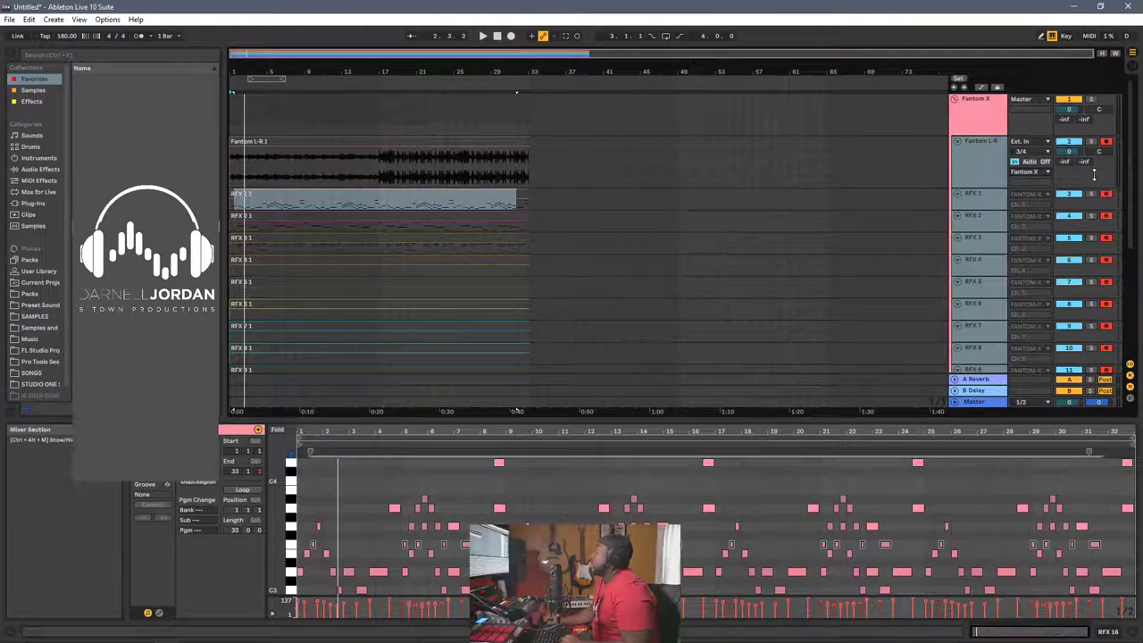
{"action": "left_click", "coordinate": [107, 19]}
{"action": "left_click", "coordinate": [125, 337]}
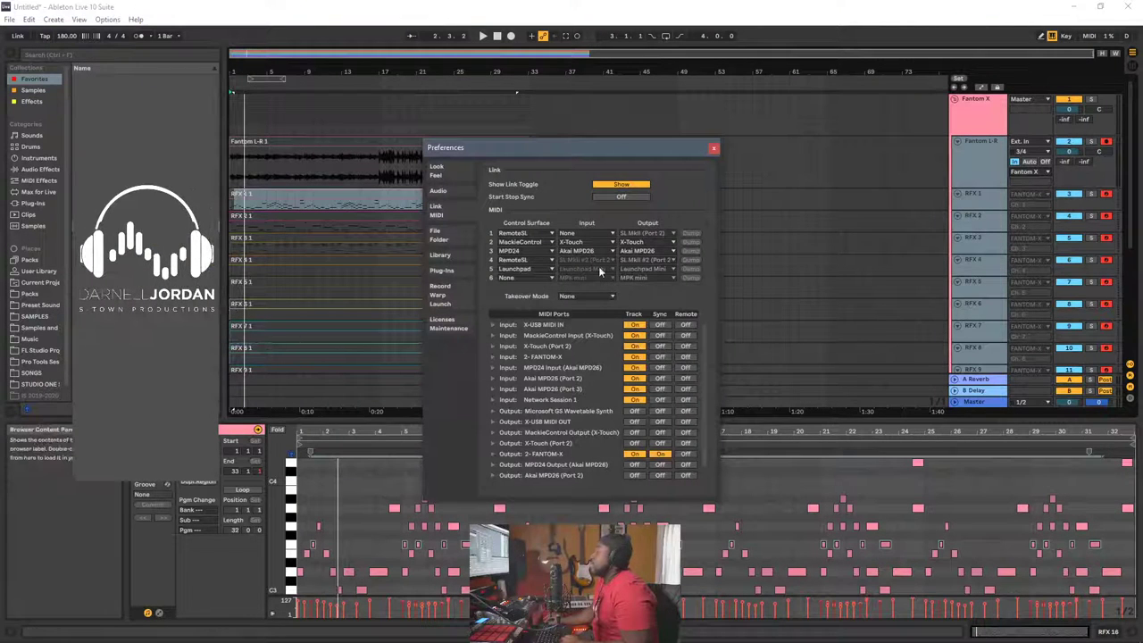
{"action": "scroll", "coordinate": [578, 398], "scroll_direction": "down", "scroll_amount": 1}
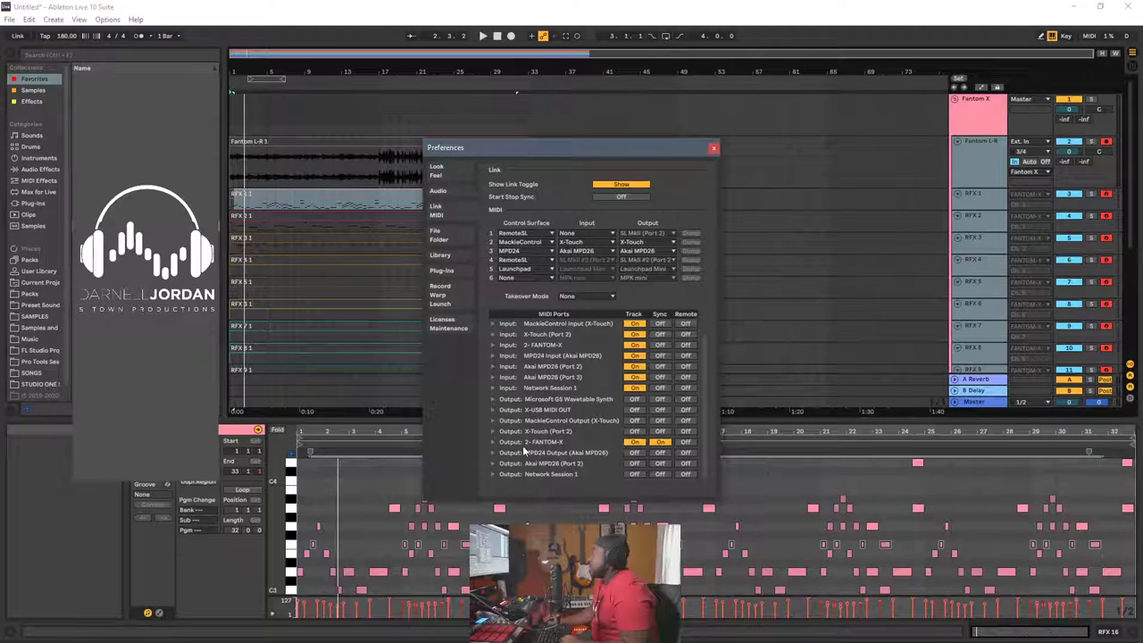
{"action": "scroll", "coordinate": [608, 444], "scroll_direction": "up", "scroll_amount": 1}
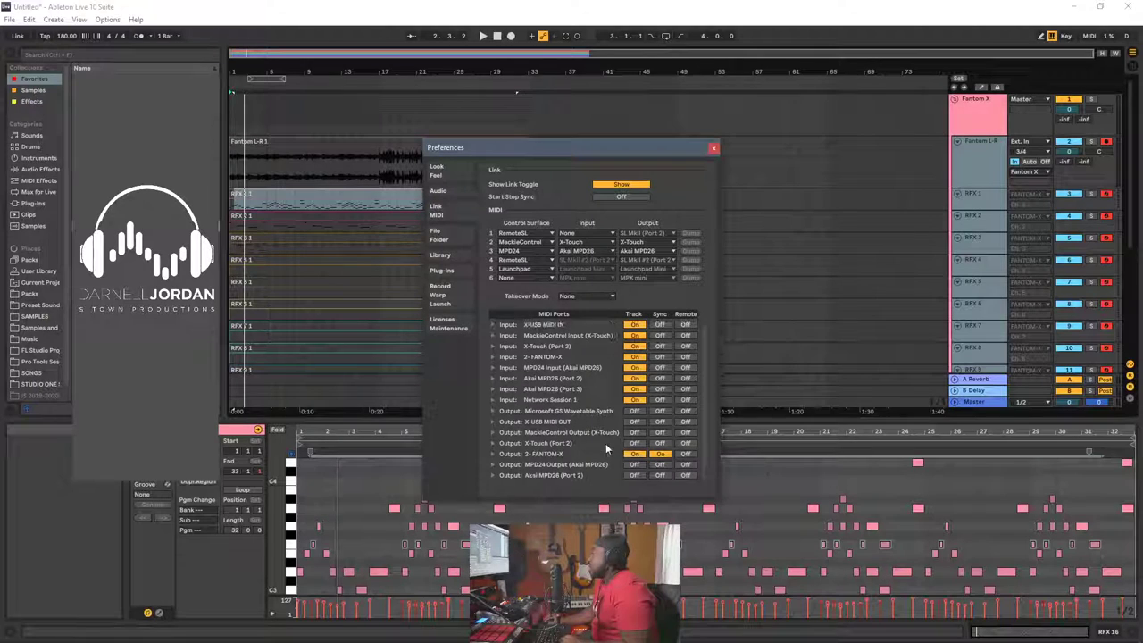
{"action": "left_click", "coordinate": [659, 357]}
{"action": "left_click", "coordinate": [712, 150]}
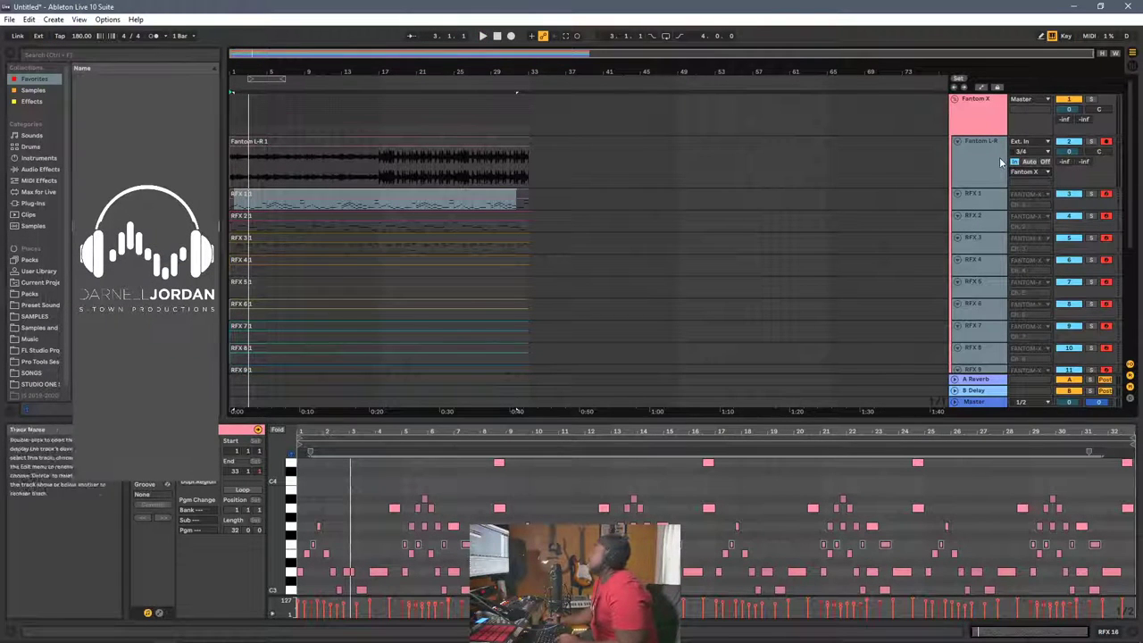
Compare Auto and In monitoring on the Fantom L-R track while playing the opening bars, returning it to In
{"action": "left_click", "coordinate": [987, 168]}
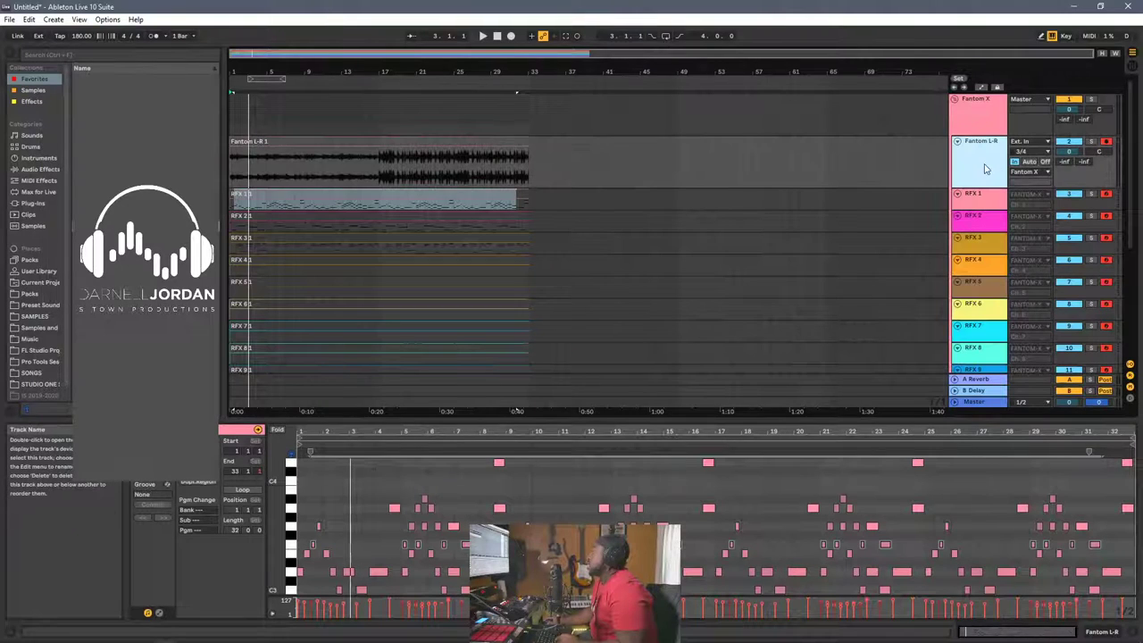
{"action": "left_click", "coordinate": [1029, 164]}
{"action": "key", "text": "space"}
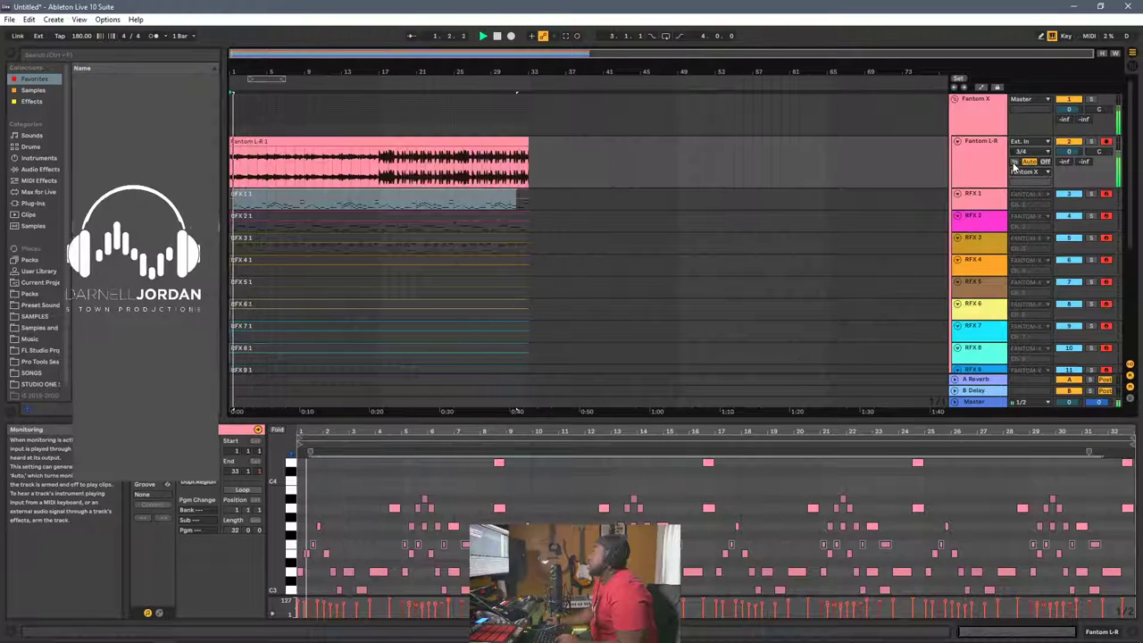
{"action": "key", "text": "space"}
{"action": "left_click", "coordinate": [1014, 161]}
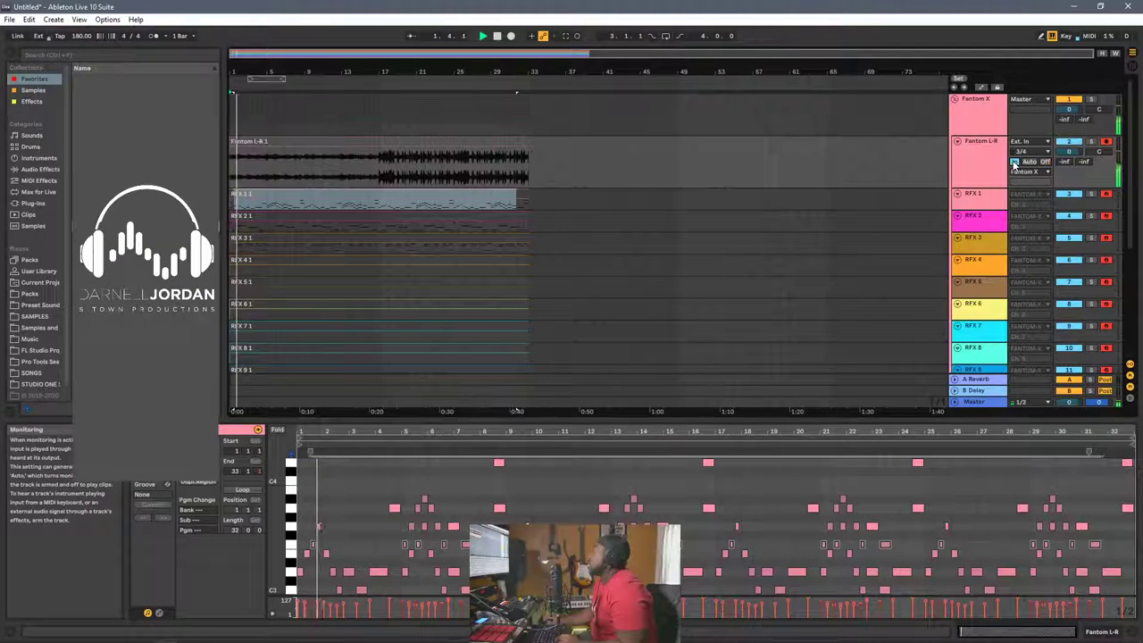
{"action": "key", "text": "space"}
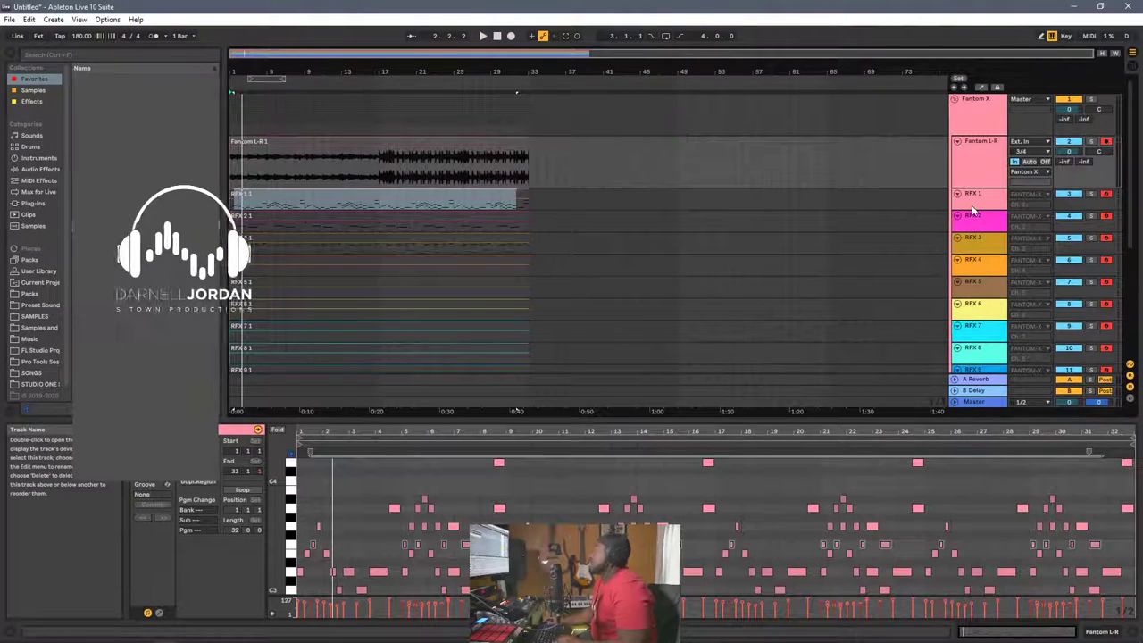
Disarm Fantom L-R and all RFX tracks, select only Fantom L-R and test playback of the opening bars
{"action": "left_click", "coordinate": [1013, 152]}
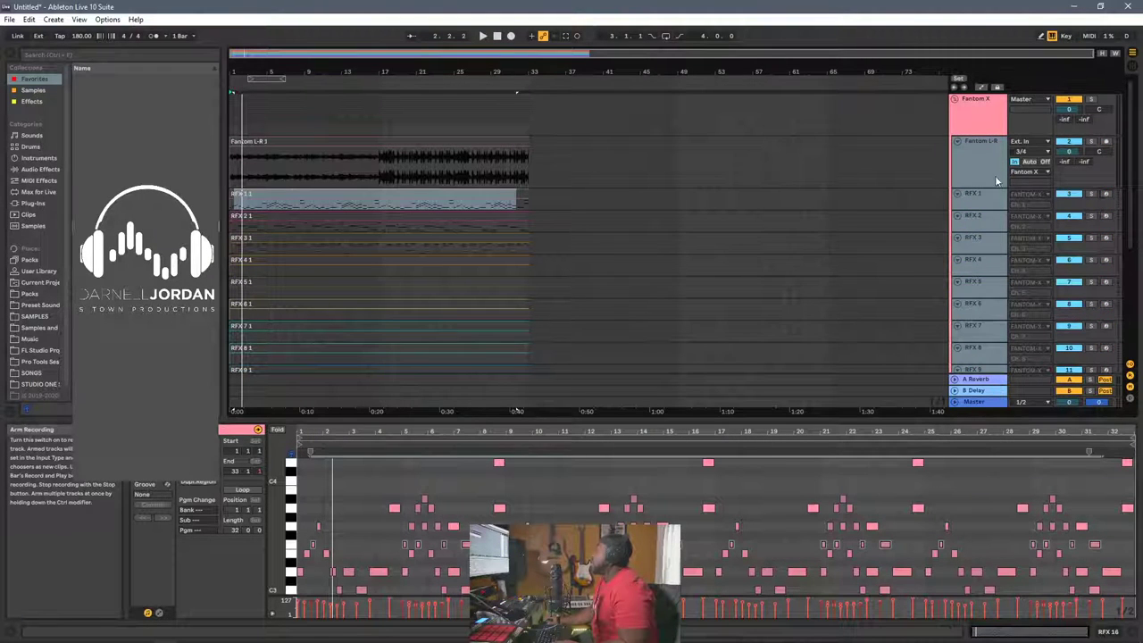
{"action": "left_click", "coordinate": [998, 180]}
{"action": "key", "text": "space"}
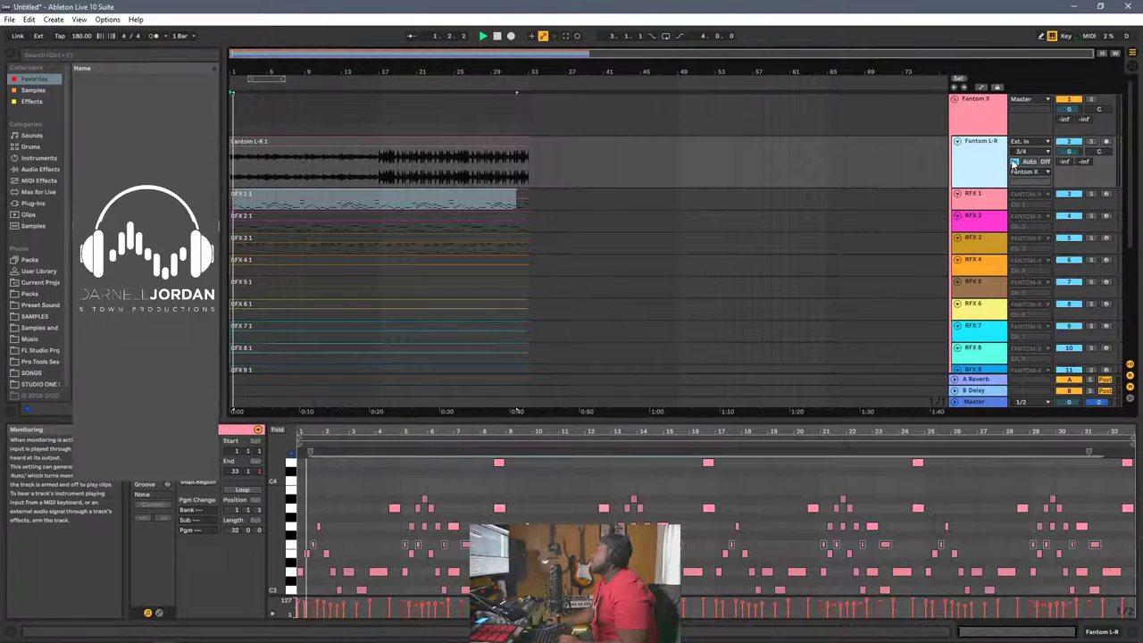
{"action": "scroll", "coordinate": [971, 224], "scroll_direction": "down", "scroll_amount": 5}
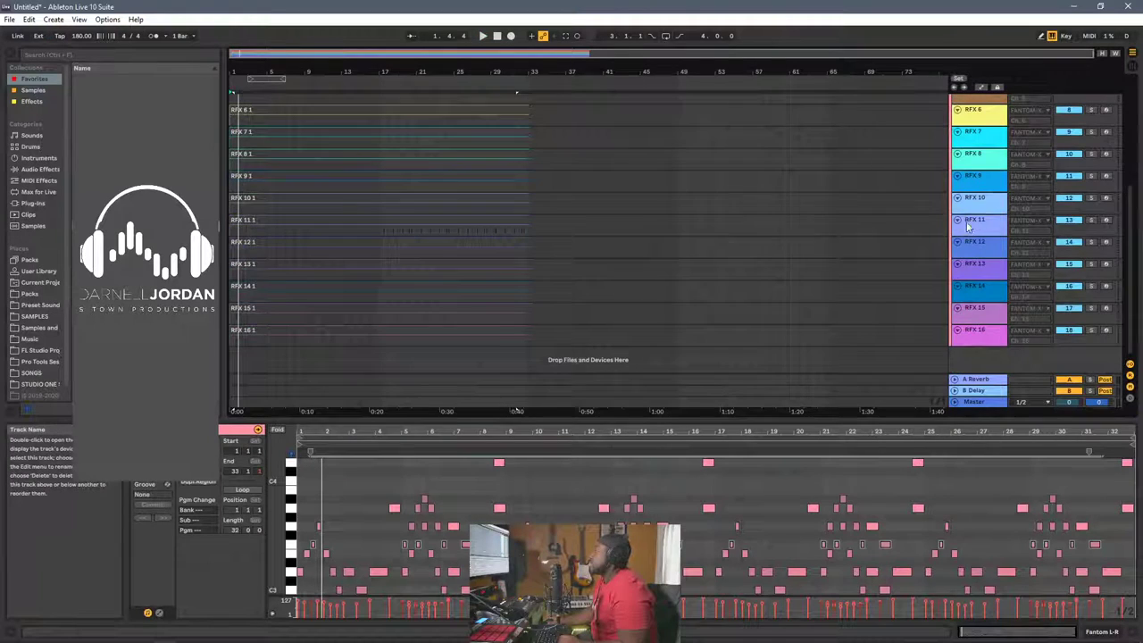
{"action": "scroll", "coordinate": [967, 225], "scroll_direction": "up", "scroll_amount": 6}
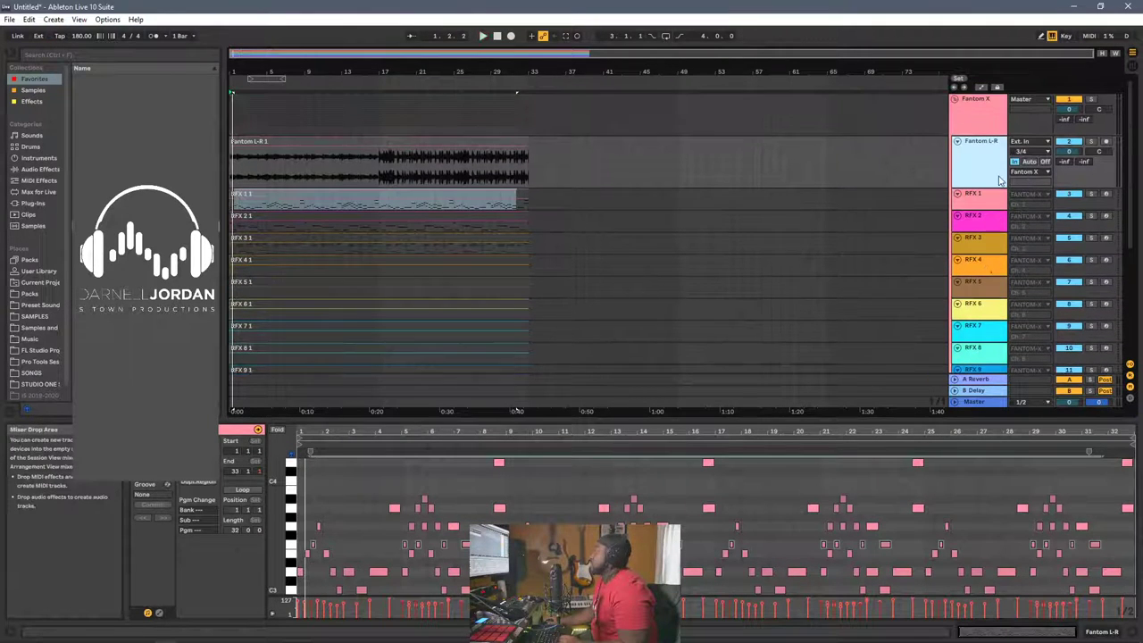
Turn off Sync for the 2- FANTOM-X MIDI input in the preferences
{"action": "left_click", "coordinate": [107, 19]}
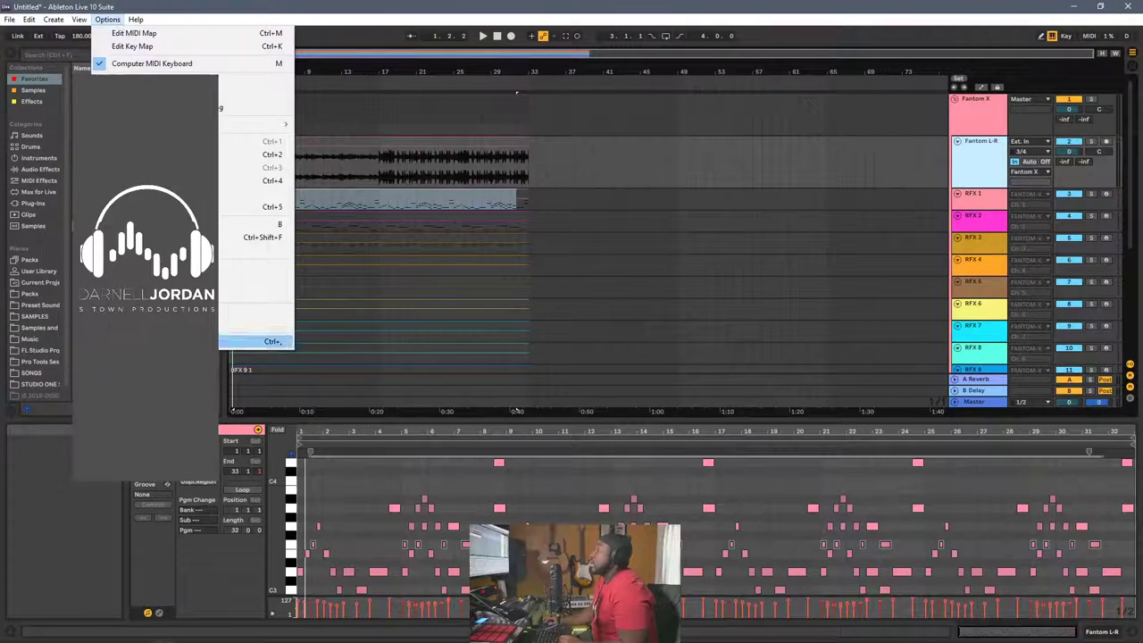
{"action": "left_click", "coordinate": [254, 341]}
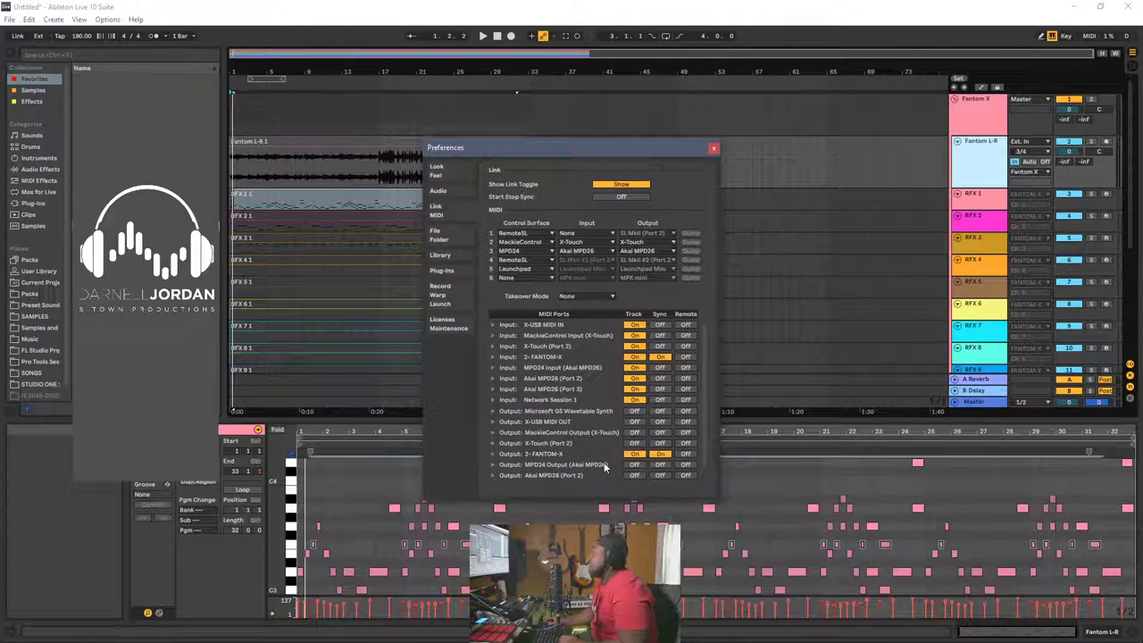
{"action": "scroll", "coordinate": [605, 413], "scroll_direction": "down", "scroll_amount": 1}
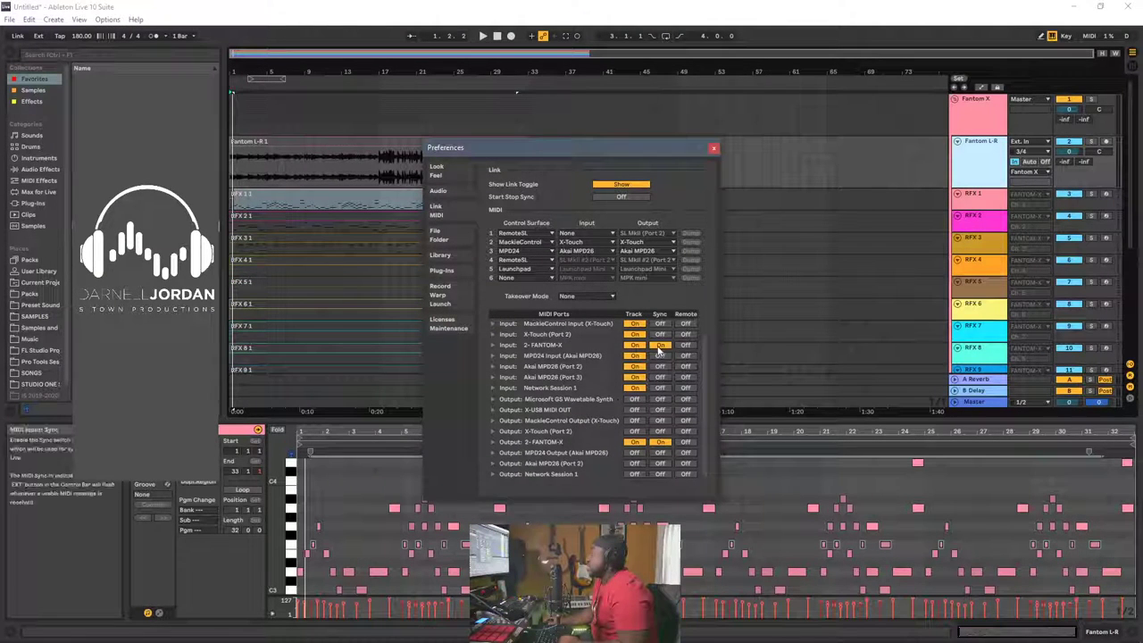
{"action": "left_click", "coordinate": [714, 147]}
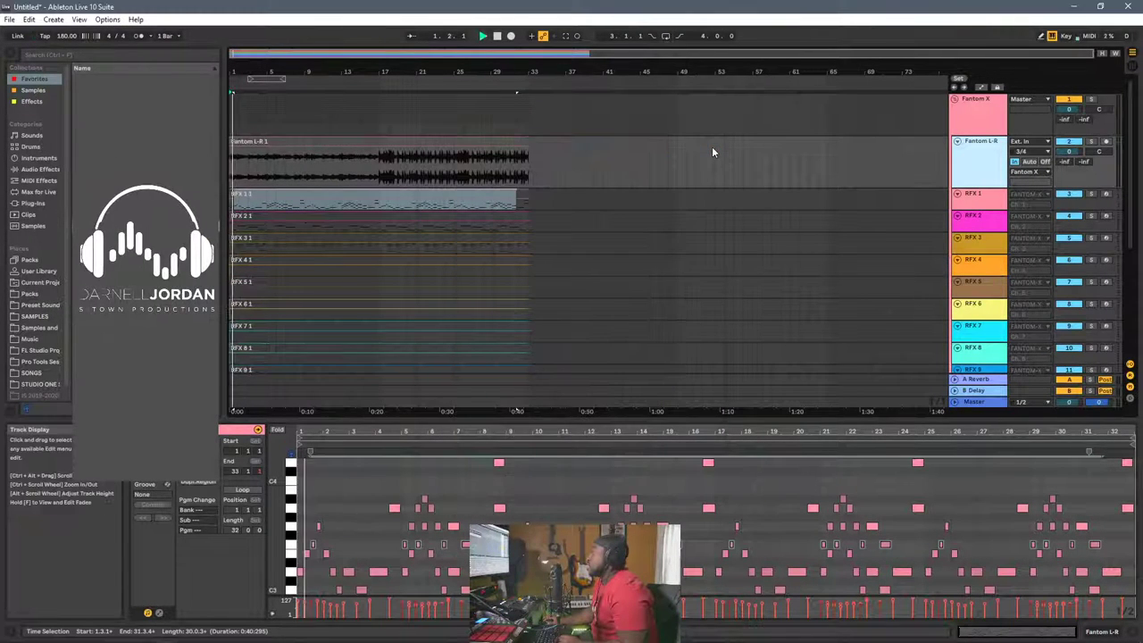
Play the RFX 1 clip, audition its notes on the piano roll and examine the output routing of the RFX tracks
{"action": "left_click", "coordinate": [366, 201]}
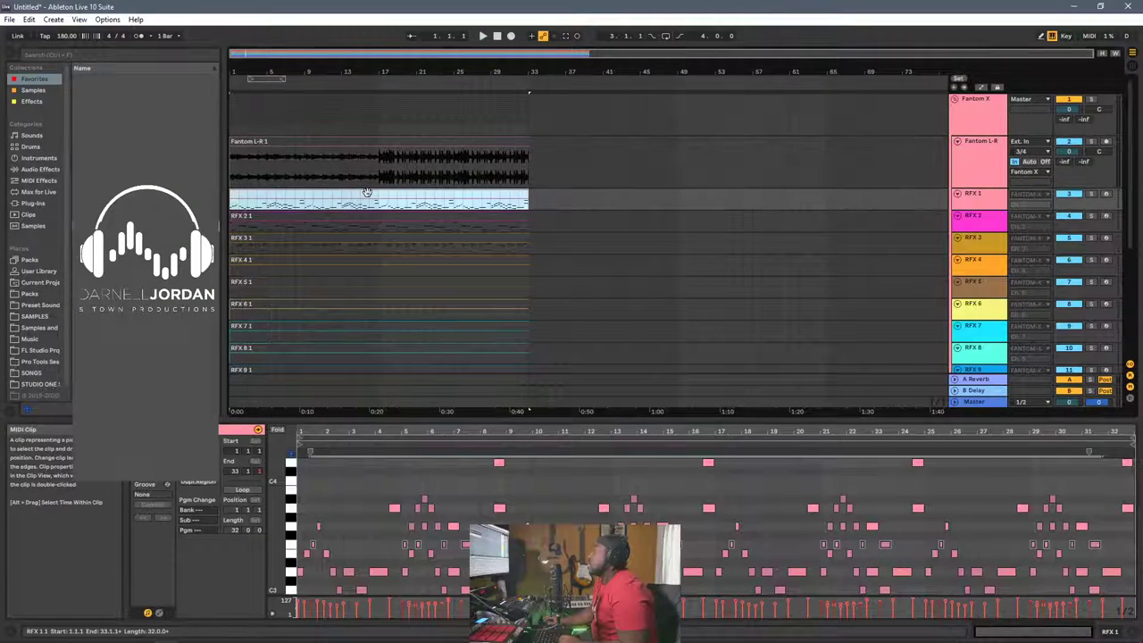
{"action": "key", "text": "space"}
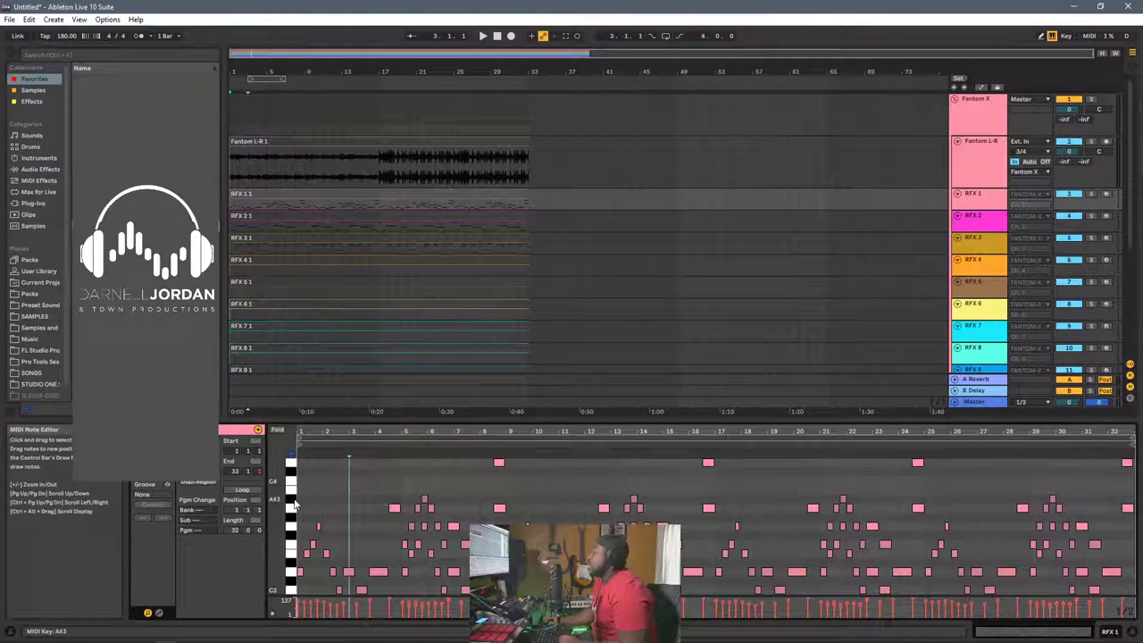
{"action": "left_click", "coordinate": [294, 501]}
{"action": "key", "text": "ctrl+a"}
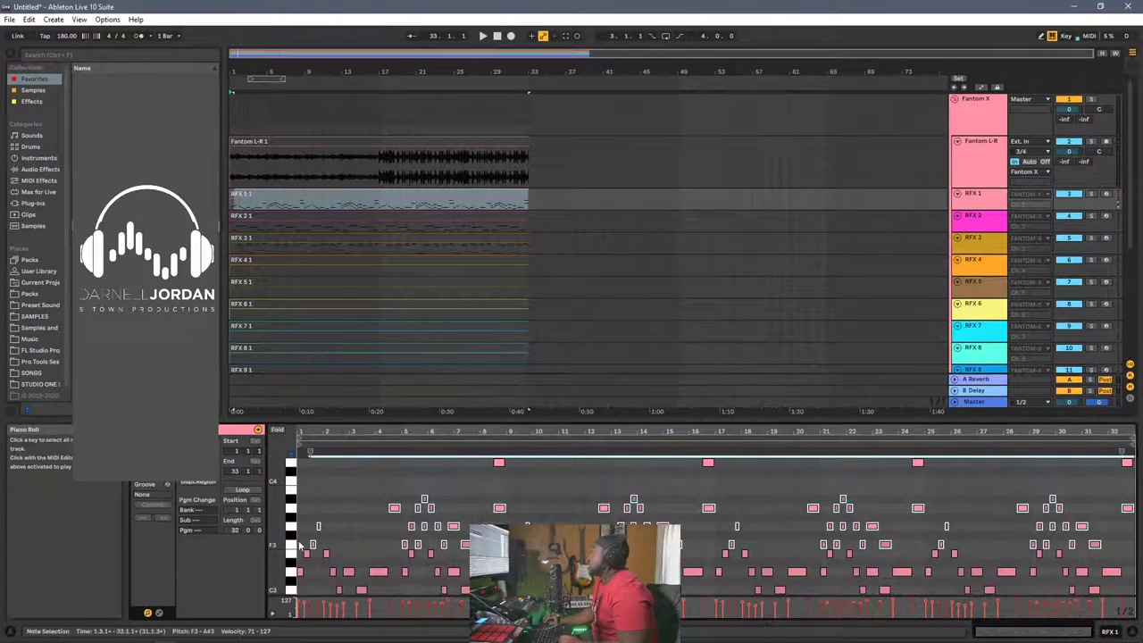
{"action": "scroll", "coordinate": [1048, 287], "scroll_direction": "down", "scroll_amount": 5}
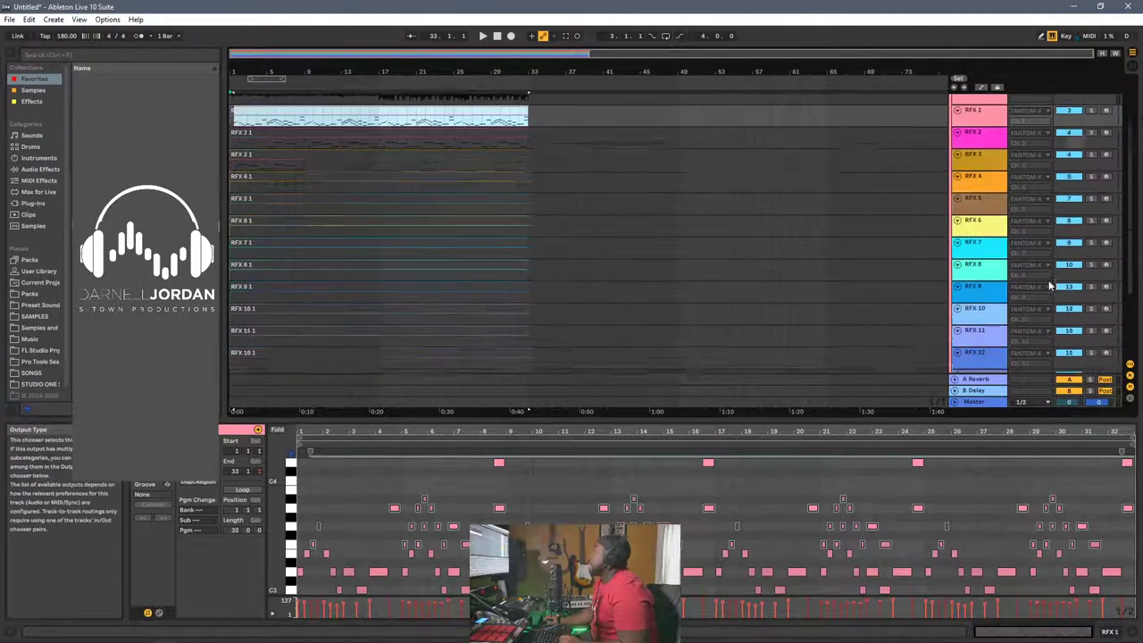
{"action": "scroll", "coordinate": [314, 332], "scroll_direction": "up", "scroll_amount": 2}
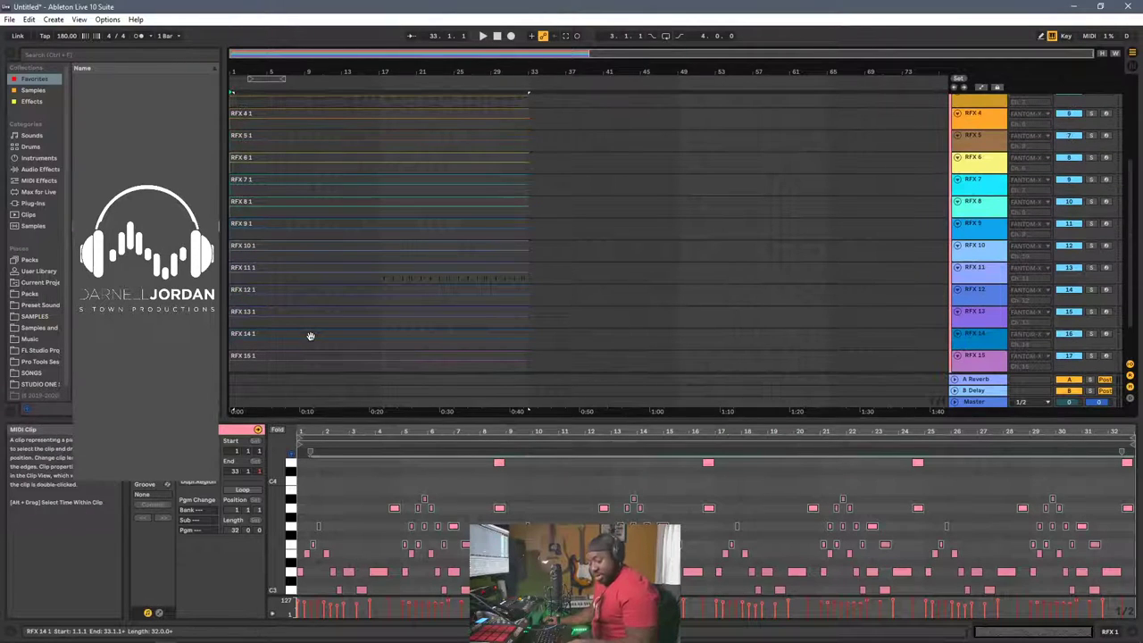
{"action": "mouse_move", "coordinate": [75, 636]}
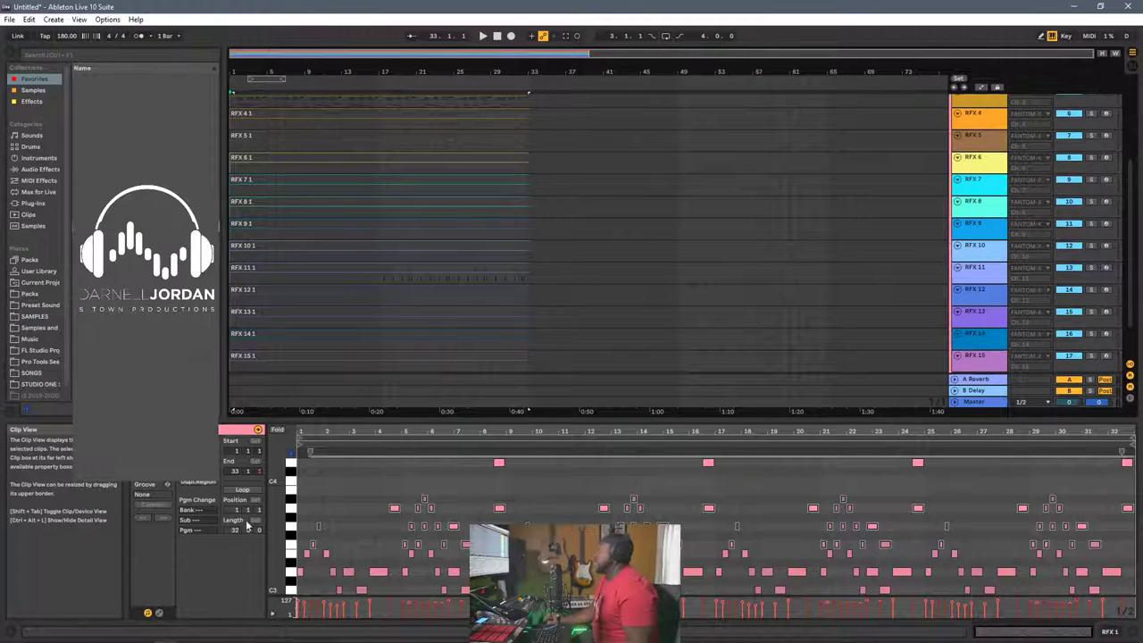
{"action": "scroll", "coordinate": [380, 381], "scroll_direction": "up", "scroll_amount": 5}
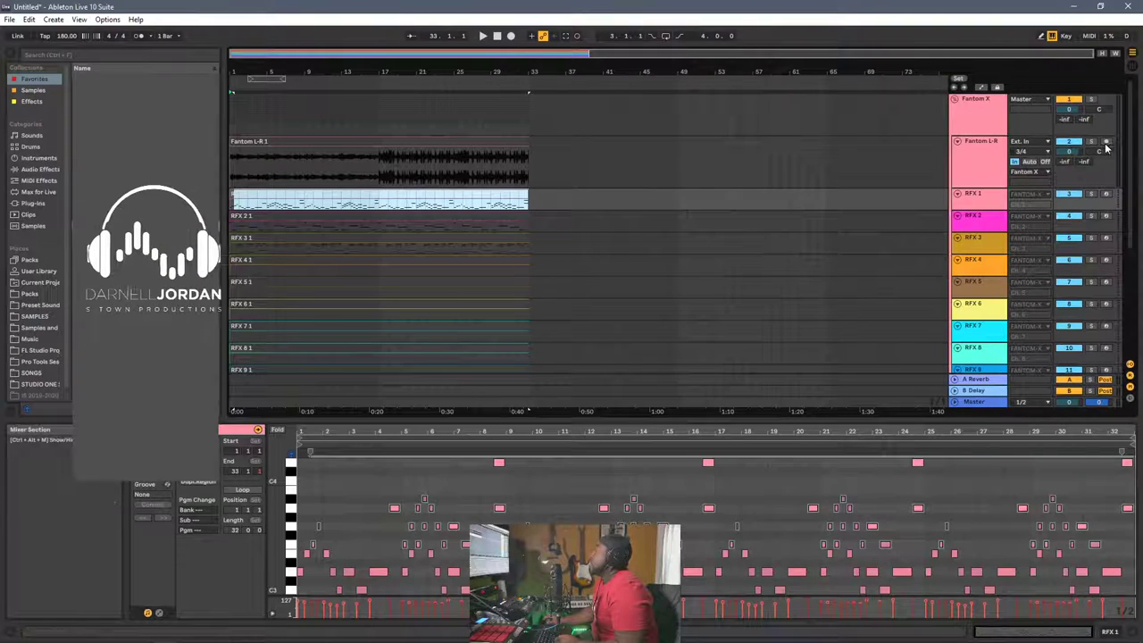
Arm the Fantom L-R track for recording and select the RFX 1 clip and track
{"action": "left_click", "coordinate": [1107, 143]}
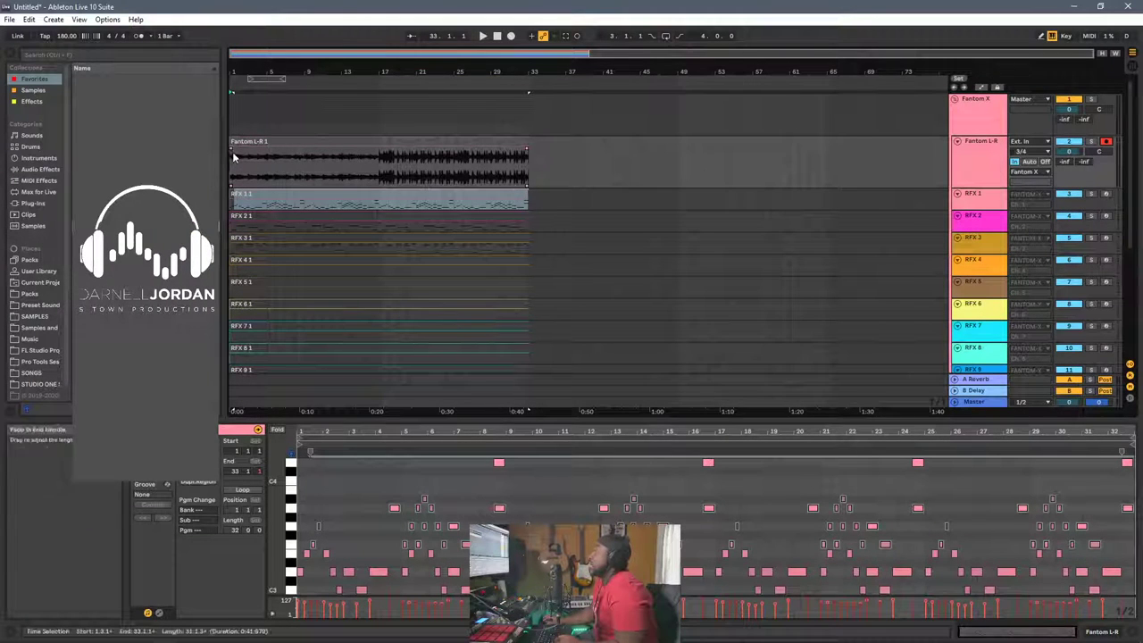
{"action": "left_click", "coordinate": [251, 197]}
{"action": "left_click", "coordinate": [972, 199]}
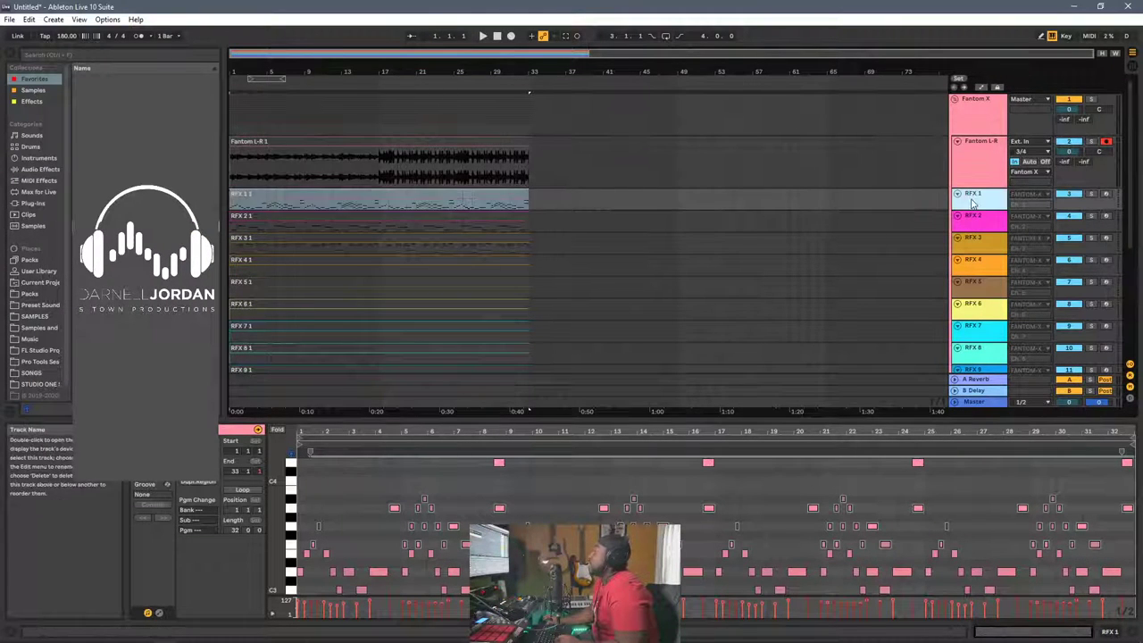
{"action": "left_click", "coordinate": [957, 194]}
{"action": "left_click", "coordinate": [957, 194]}
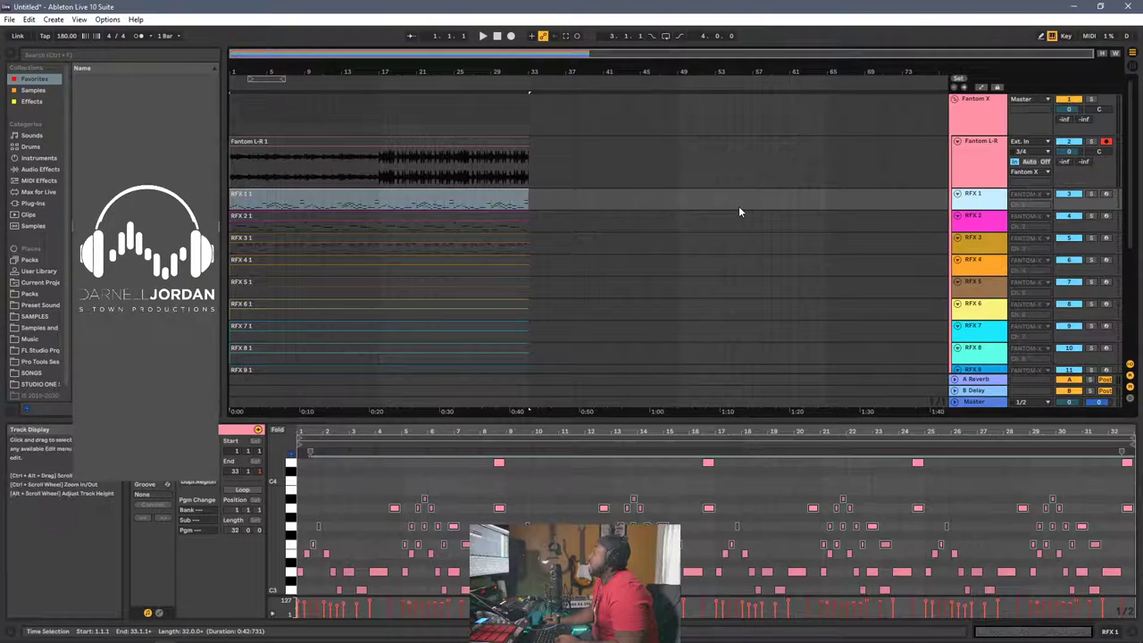
Arm RFX 1 instead of Fantom L-R, route its MIDI output to 2- FANTOM-X on Ch. 1 and test playback
{"action": "left_click", "coordinate": [1022, 195]}
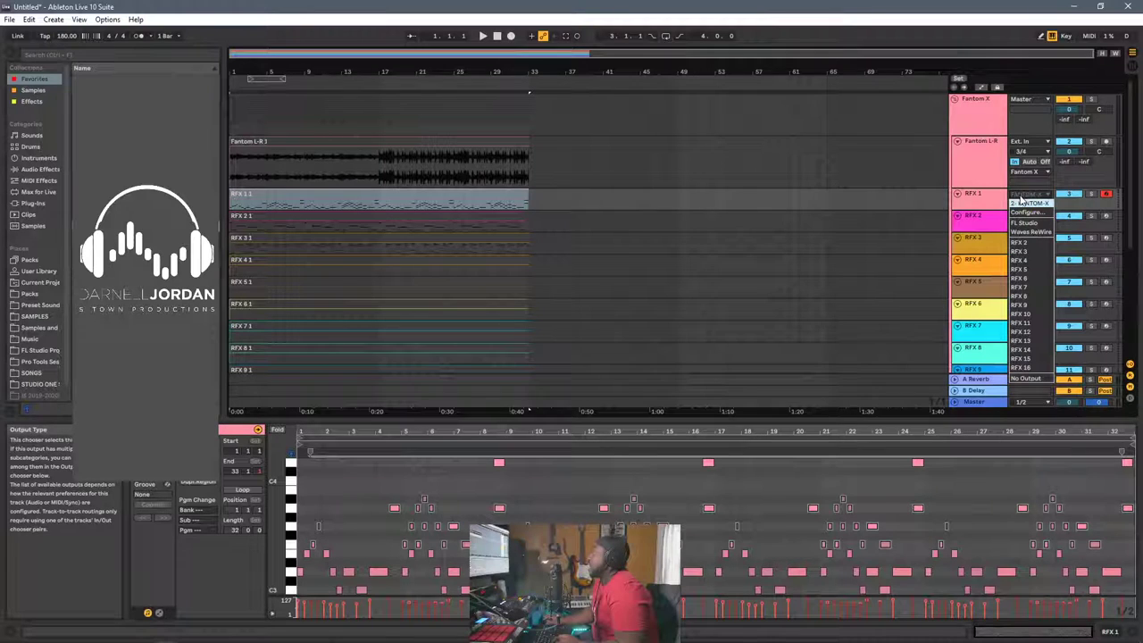
{"action": "left_click", "coordinate": [1023, 203]}
{"action": "key", "text": "space"}
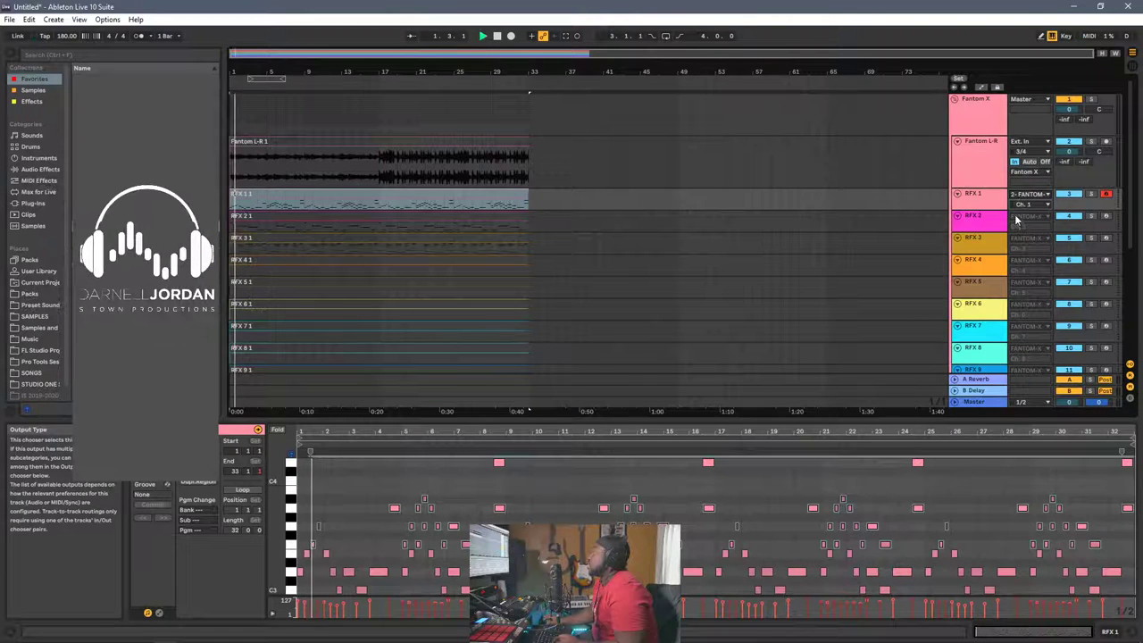
{"action": "left_click", "coordinate": [1029, 194]}
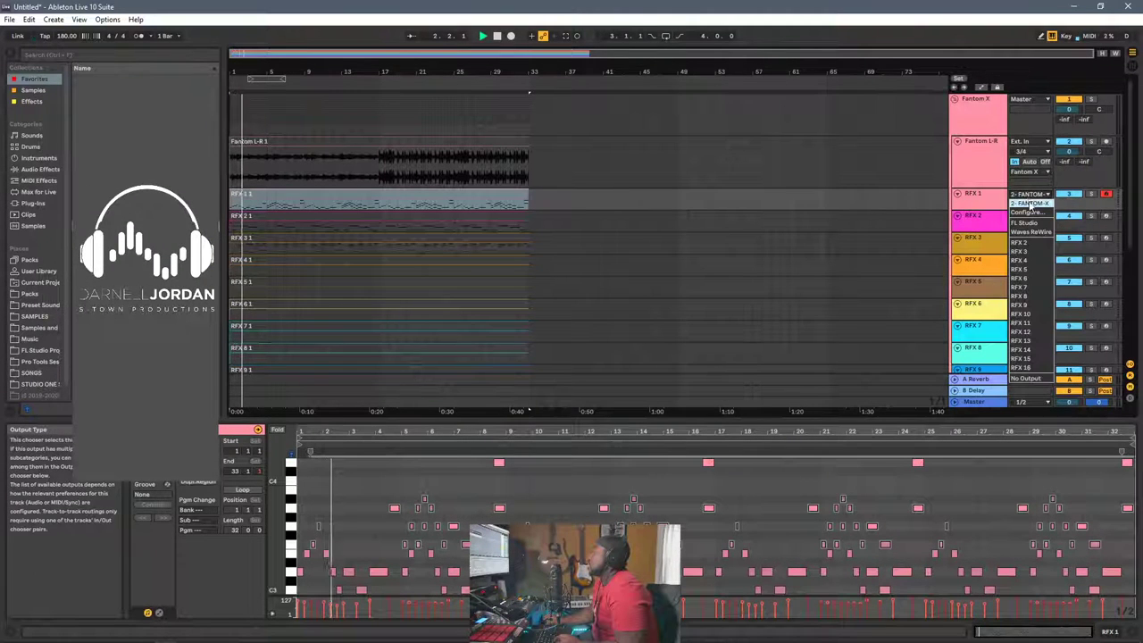
{"action": "left_click", "coordinate": [1070, 206]}
Route the RFX 2 MIDI output to 2- FANTOM-X on Ch. 2, arm the track and test playback
{"action": "left_click", "coordinate": [1031, 216]}
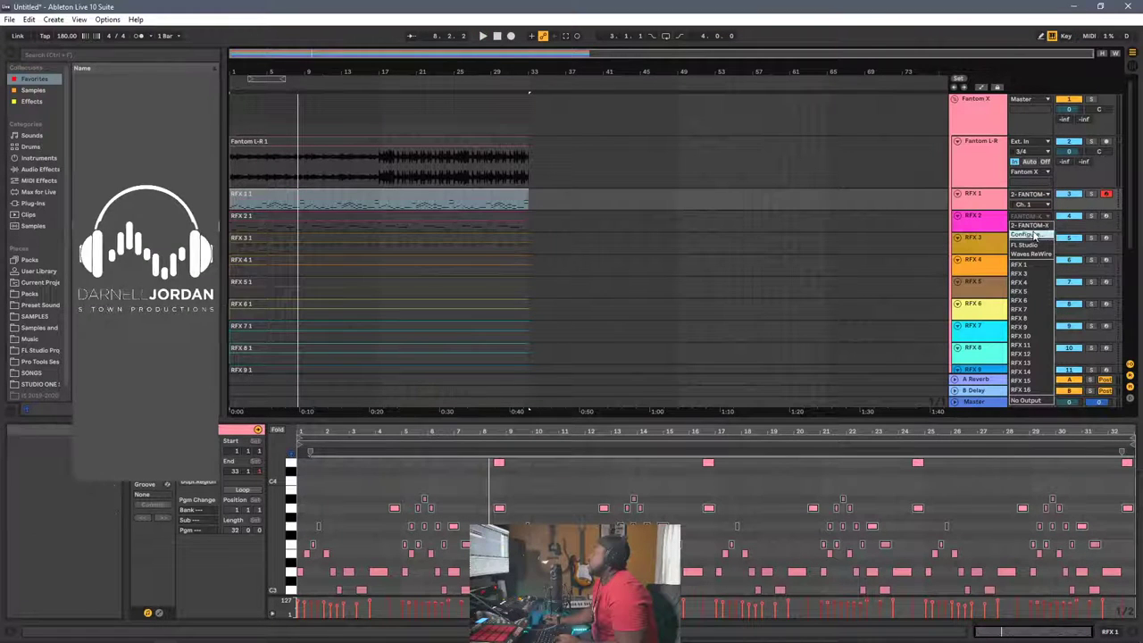
{"action": "left_click", "coordinate": [1032, 225]}
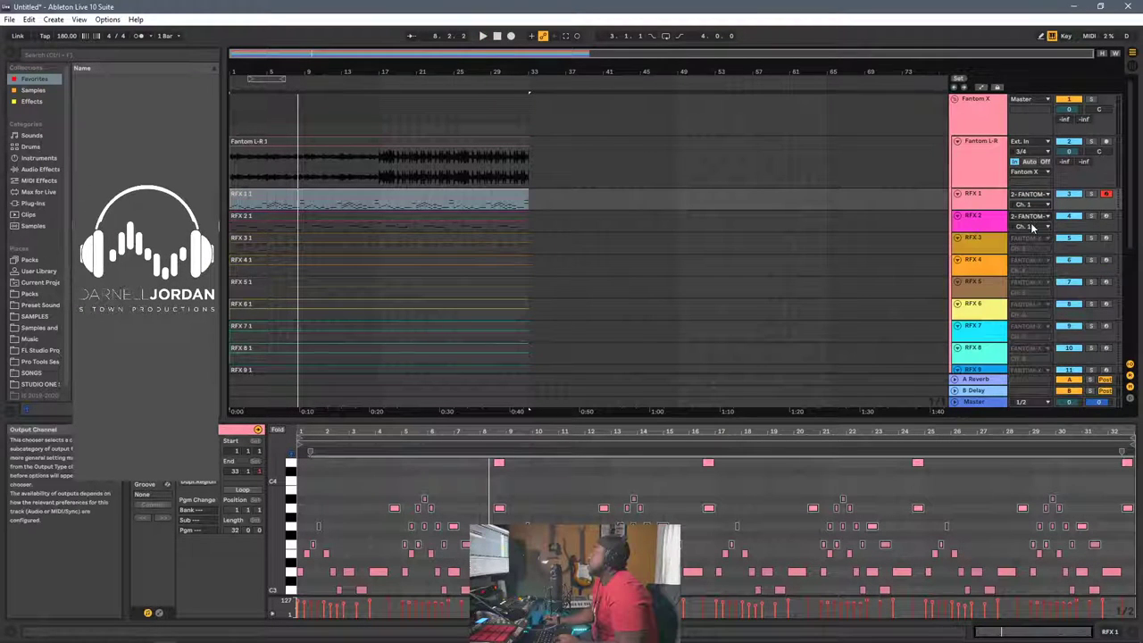
{"action": "left_click", "coordinate": [1033, 228]}
{"action": "left_click", "coordinate": [1034, 243]}
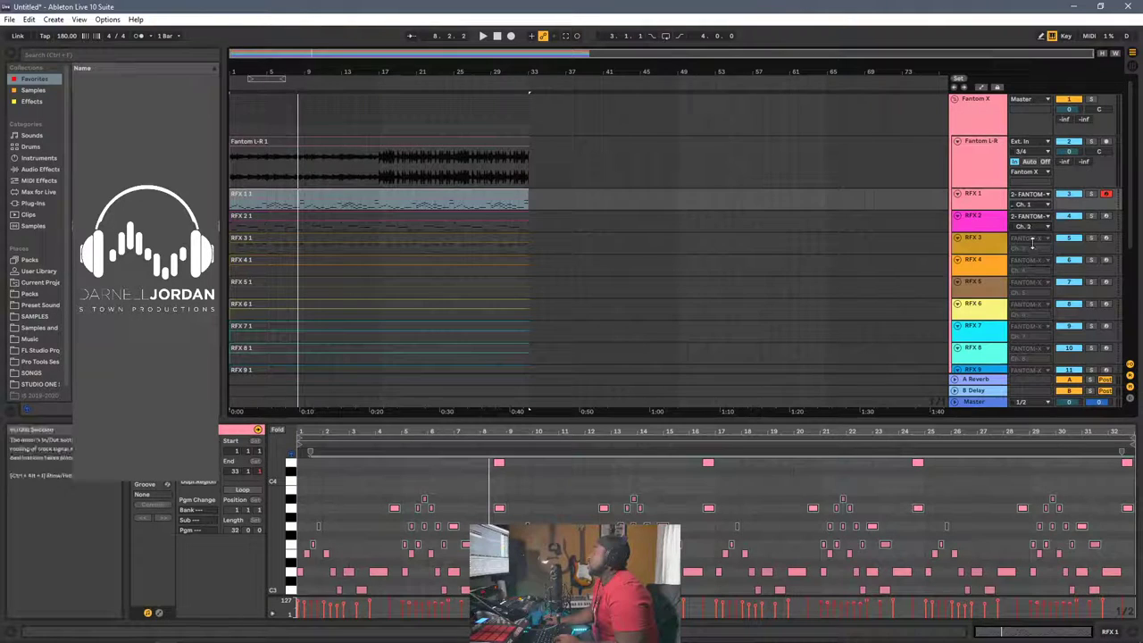
{"action": "left_click", "coordinate": [1080, 222]}
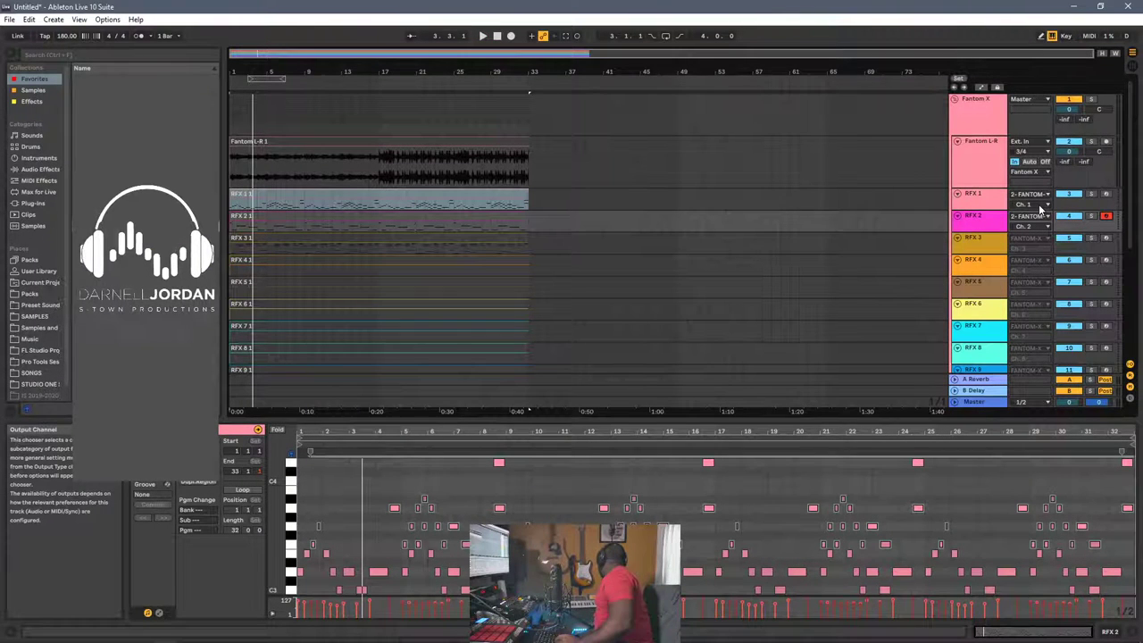
{"action": "key", "text": "space"}
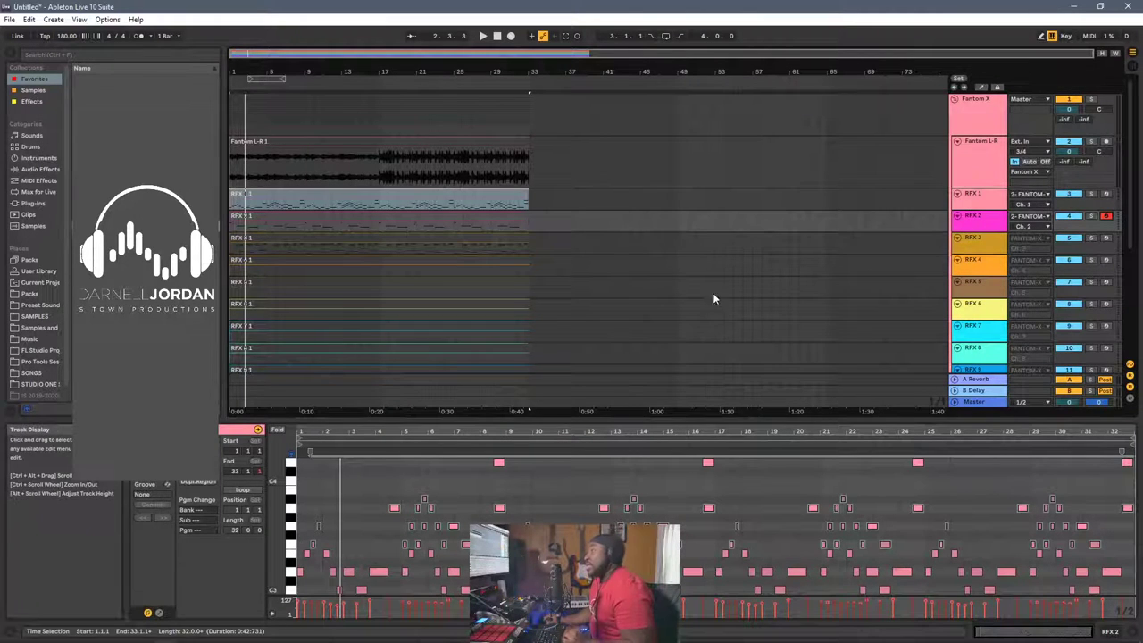
Place the insert marker at bar 22 in the Fantom L-R clip and look over its waveform and the RFX tracks
{"action": "left_click", "coordinate": [425, 159]}
{"action": "scroll", "coordinate": [393, 299], "scroll_direction": "down", "scroll_amount": 2}
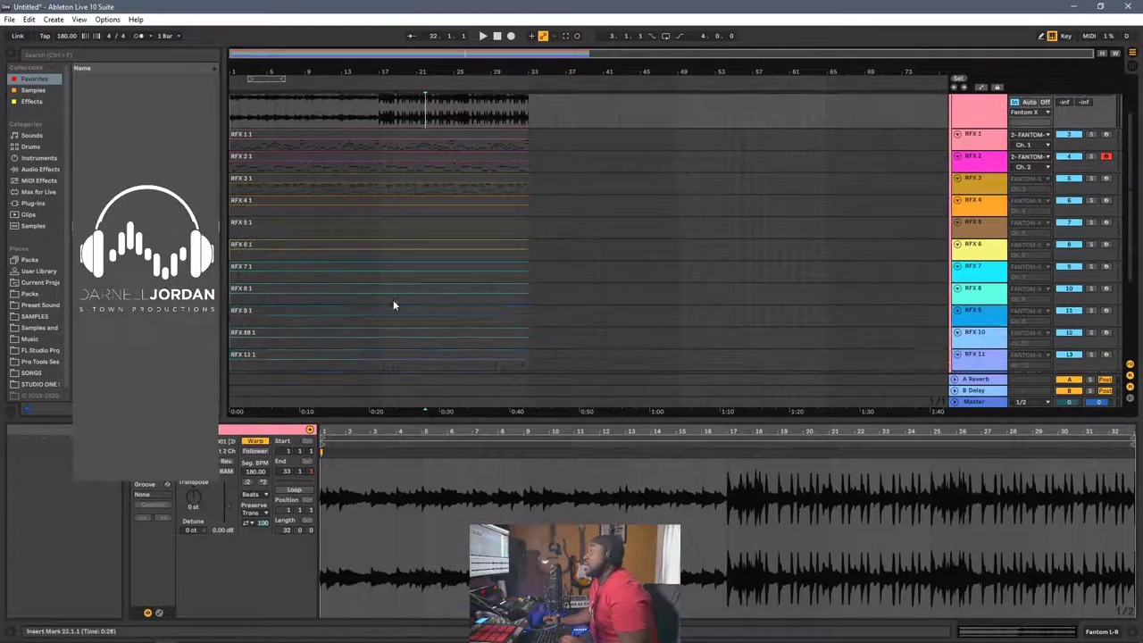
{"action": "scroll", "coordinate": [505, 321], "scroll_direction": "up", "scroll_amount": 2}
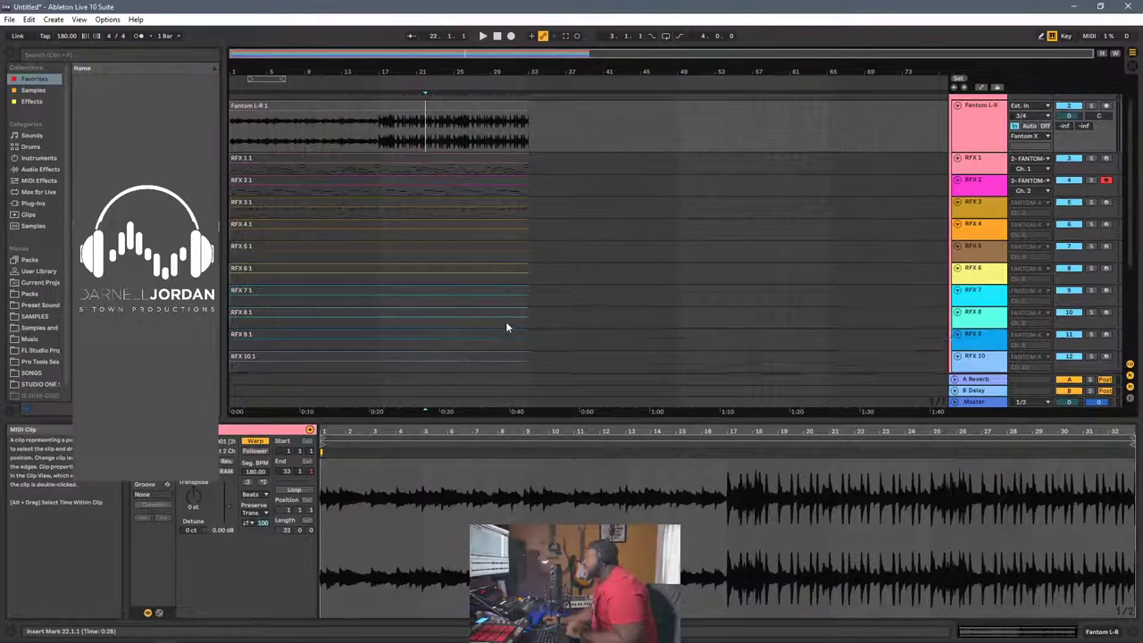
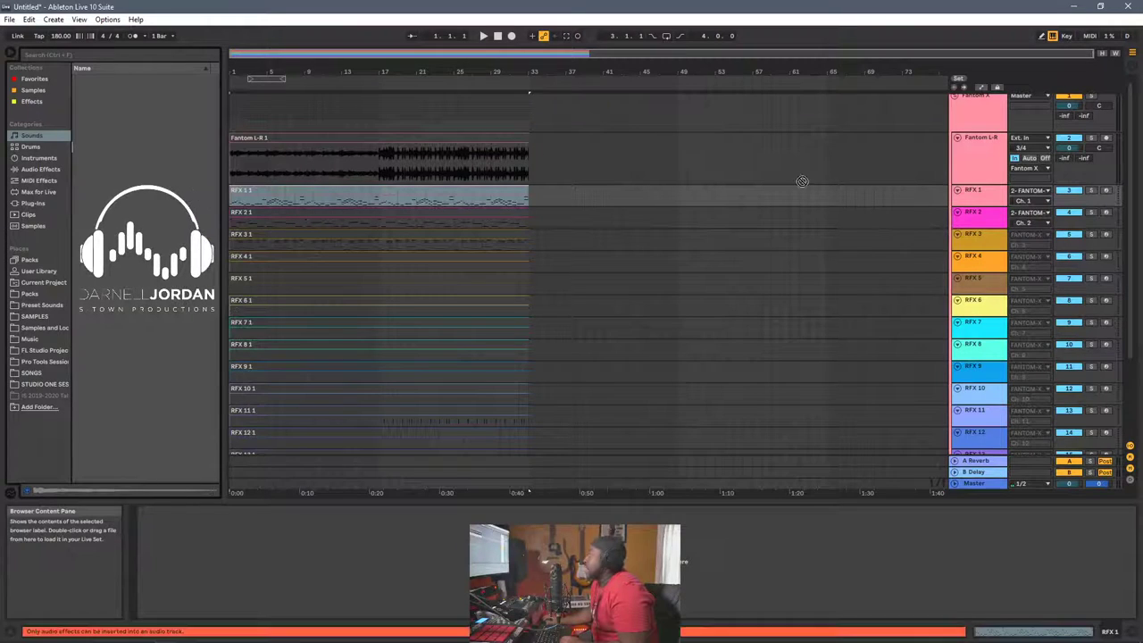
Load the 12 String Chorus Guitar instrument onto the RFX 1 track and stop the transport
{"action": "left_click", "coordinate": [974, 192]}
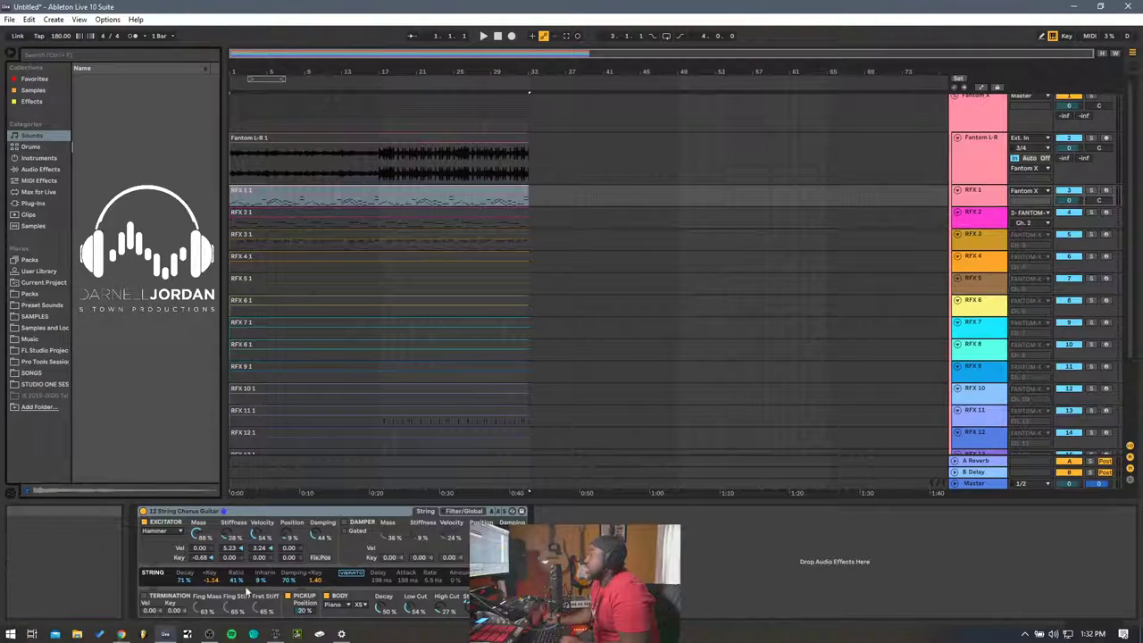
{"action": "left_click", "coordinate": [497, 36]}
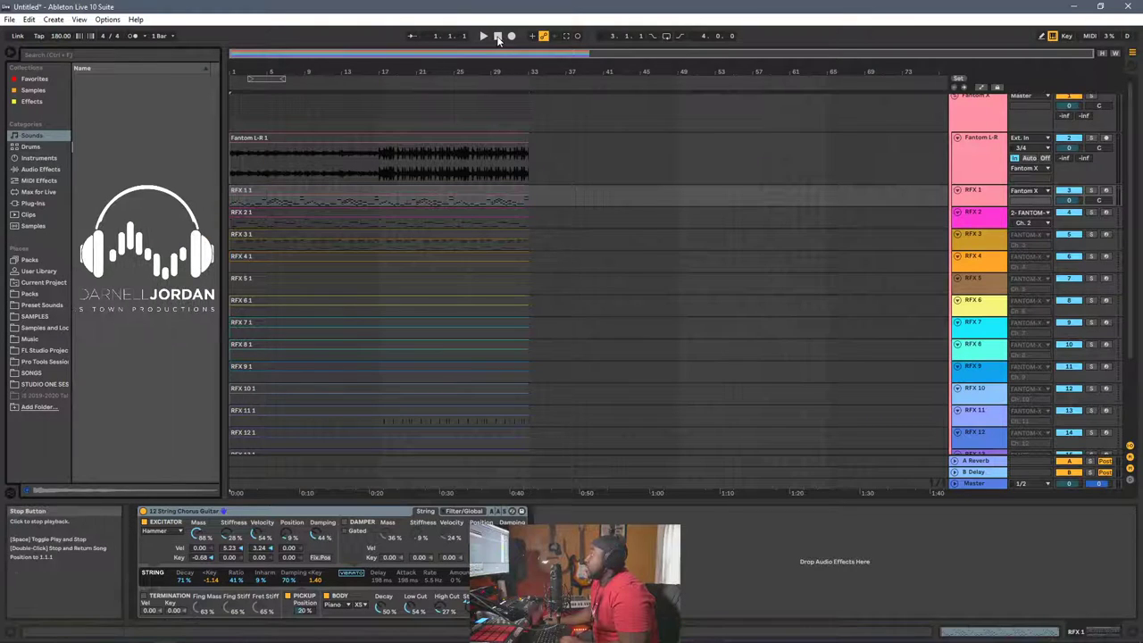
Set monitoring to Auto on the Fantom L-R track and all RFX tracks and test playback
{"action": "key", "text": "space"}
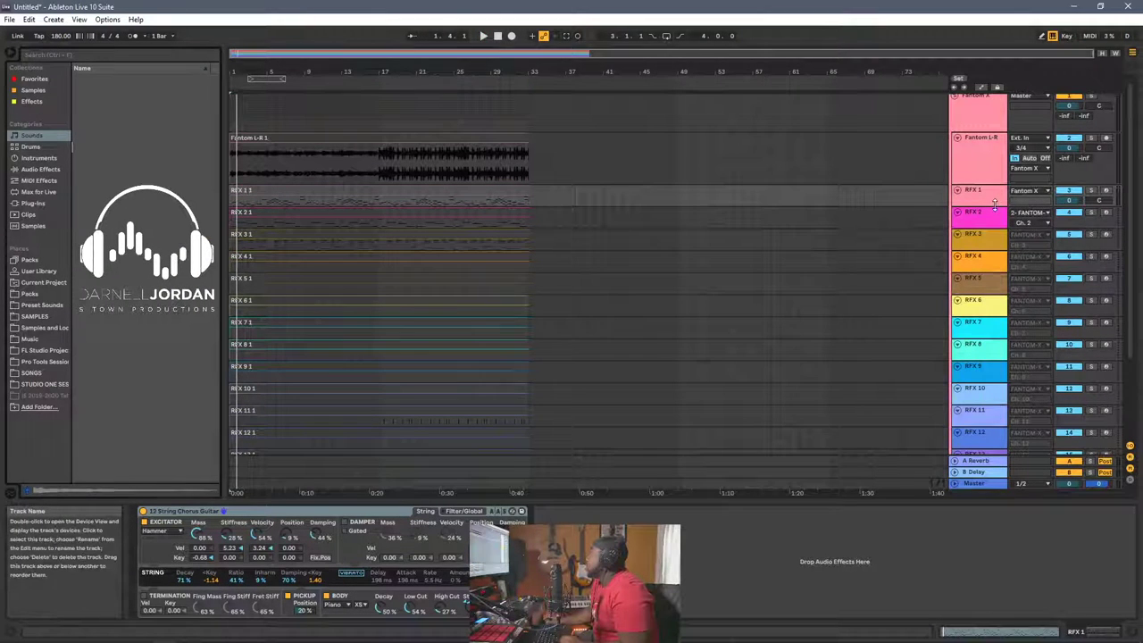
{"action": "left_click_drag", "start_coordinate": [990, 206], "coordinate": [956, 232]}
{"action": "key", "text": "ctrl+a"}
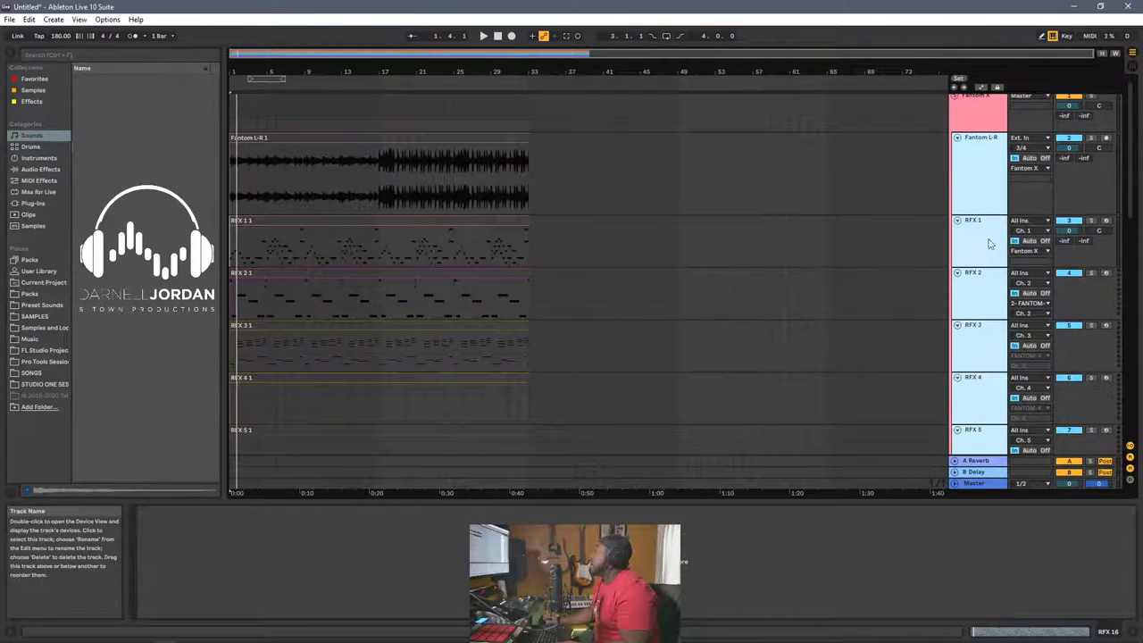
{"action": "left_click", "coordinate": [1029, 158]}
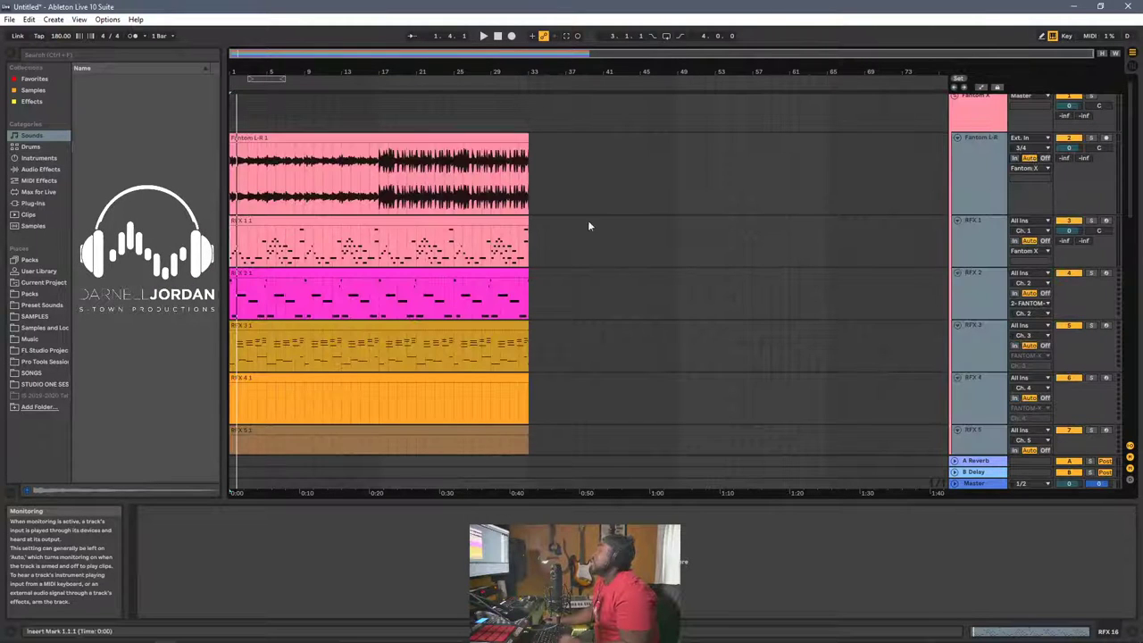
{"action": "key", "text": "space"}
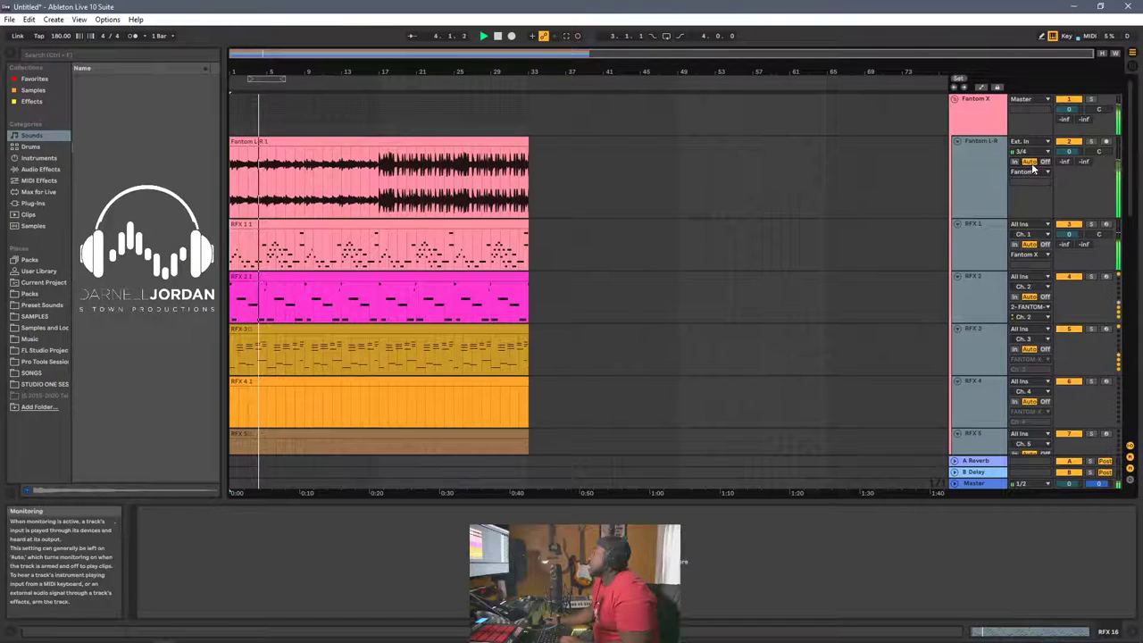
Set monitoring to In on the Fantom L-R track alone and play the arrangement back
{"action": "left_click", "coordinate": [1016, 164]}
{"action": "left_click", "coordinate": [1027, 161]}
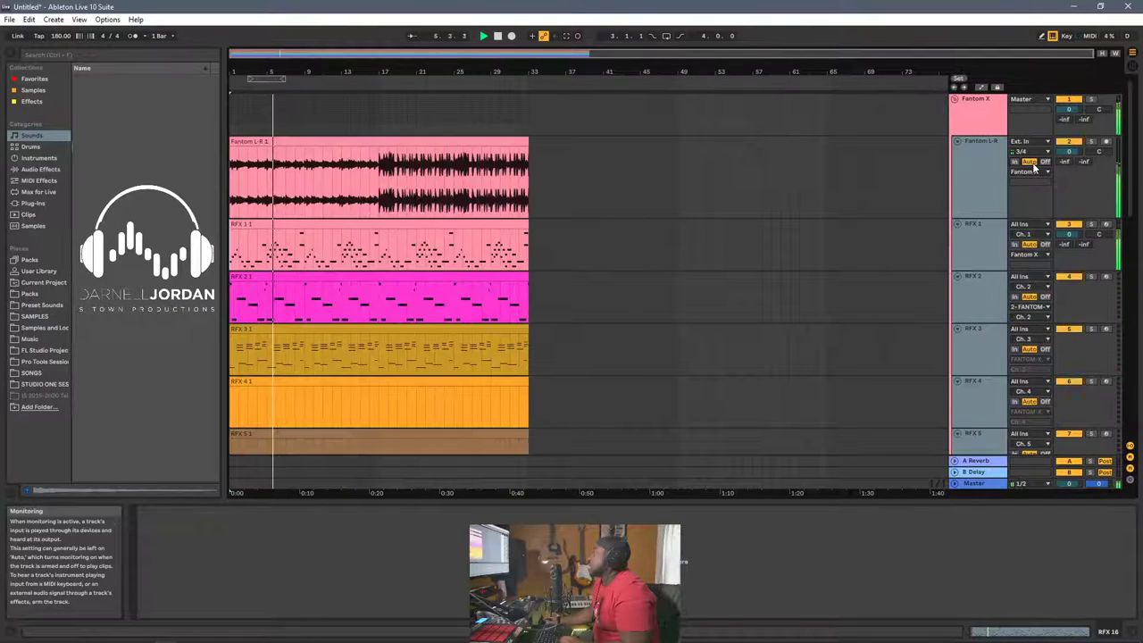
{"action": "left_click", "coordinate": [983, 196]}
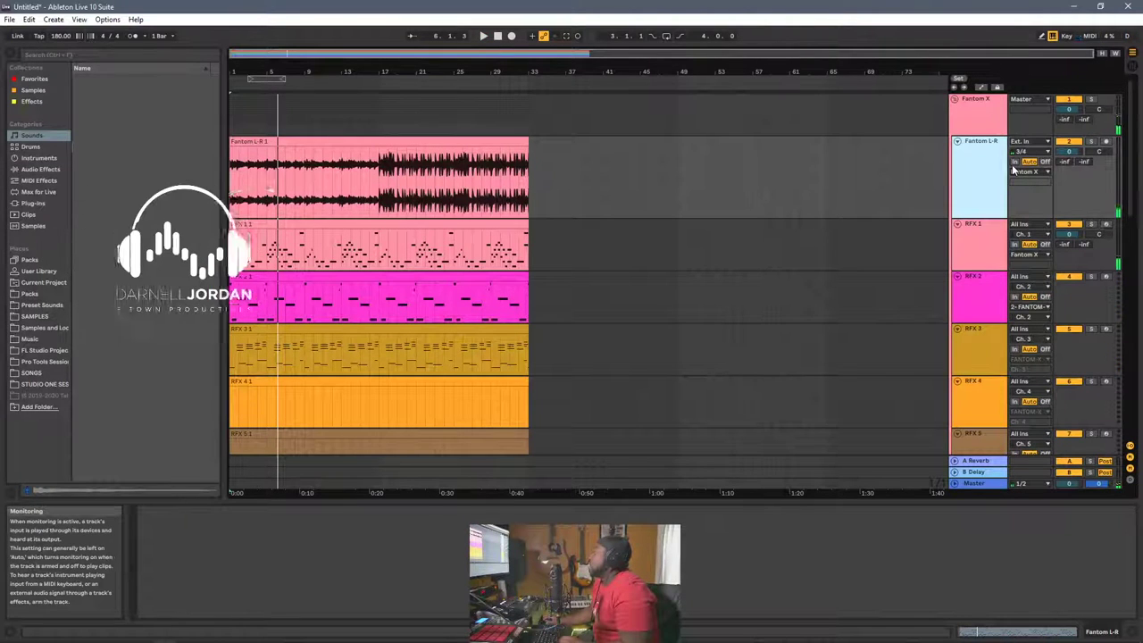
{"action": "left_click", "coordinate": [1014, 162]}
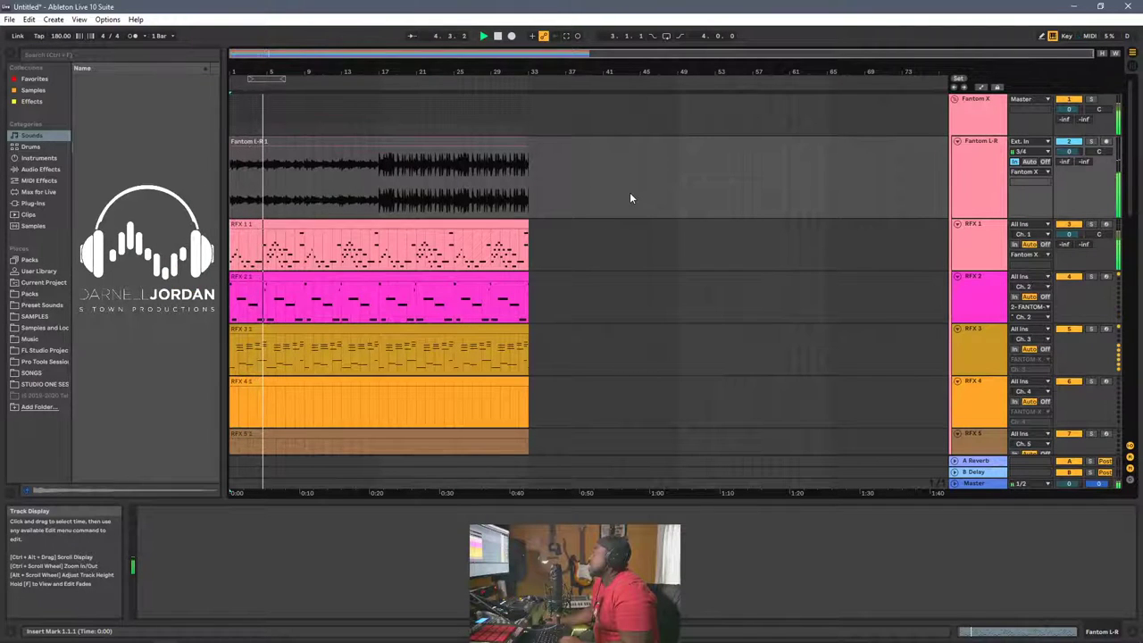
{"action": "left_click", "coordinate": [1071, 143]}
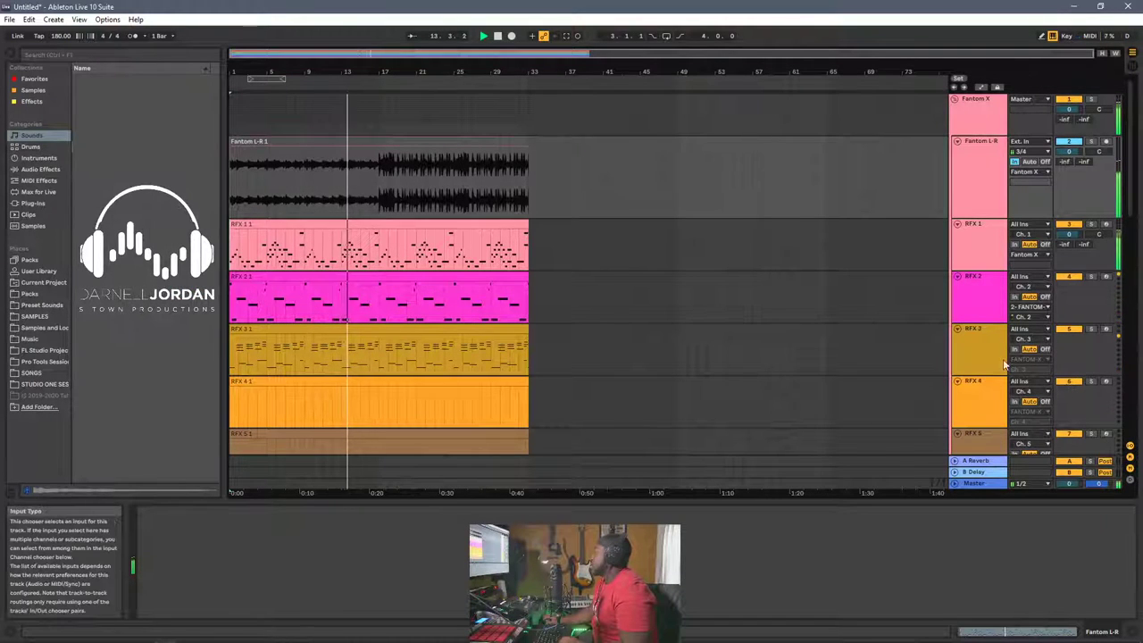
Check the RFX 1 and RFX 2 tracks and try to route the RFX 3 MIDI output to 2- FANTOM-X
{"action": "left_click", "coordinate": [958, 255]}
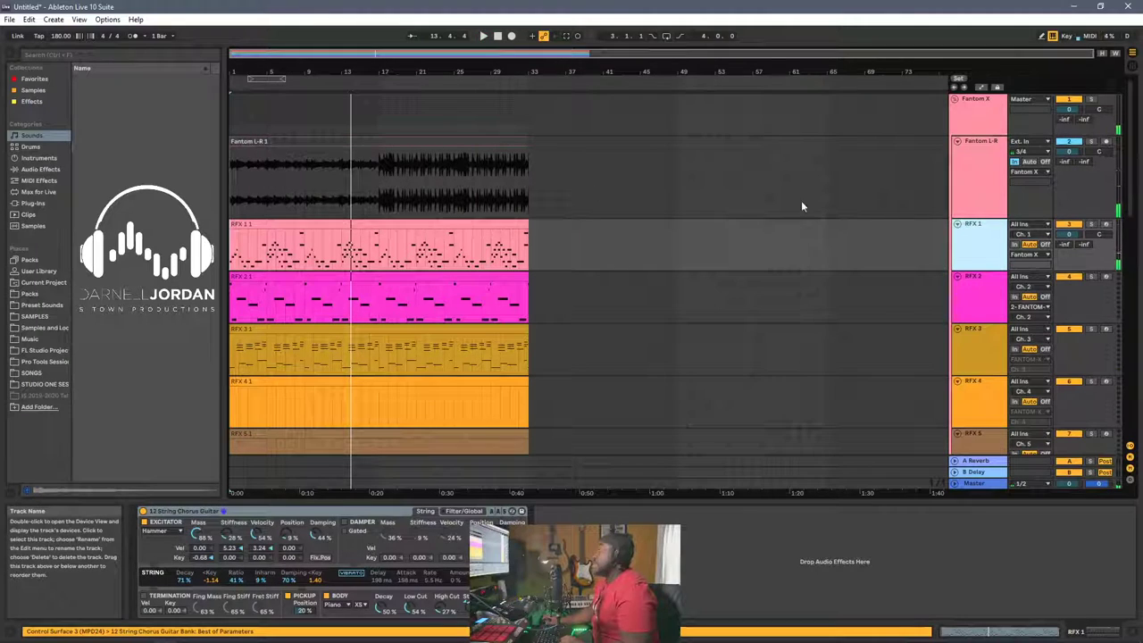
{"action": "left_click", "coordinate": [971, 294]}
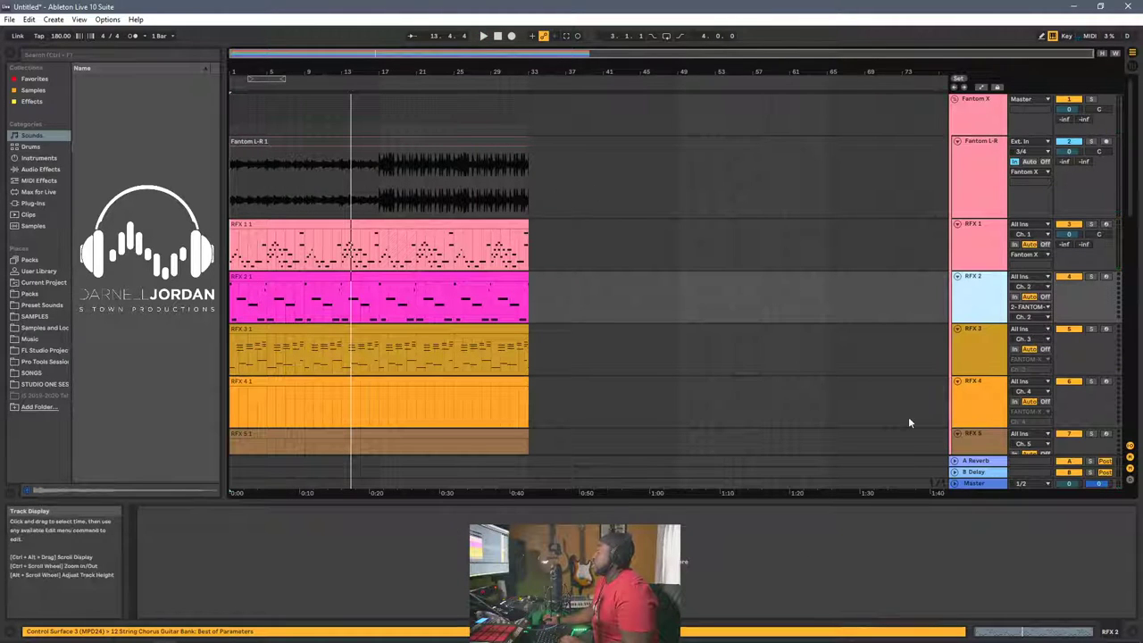
{"action": "left_click", "coordinate": [1027, 359]}
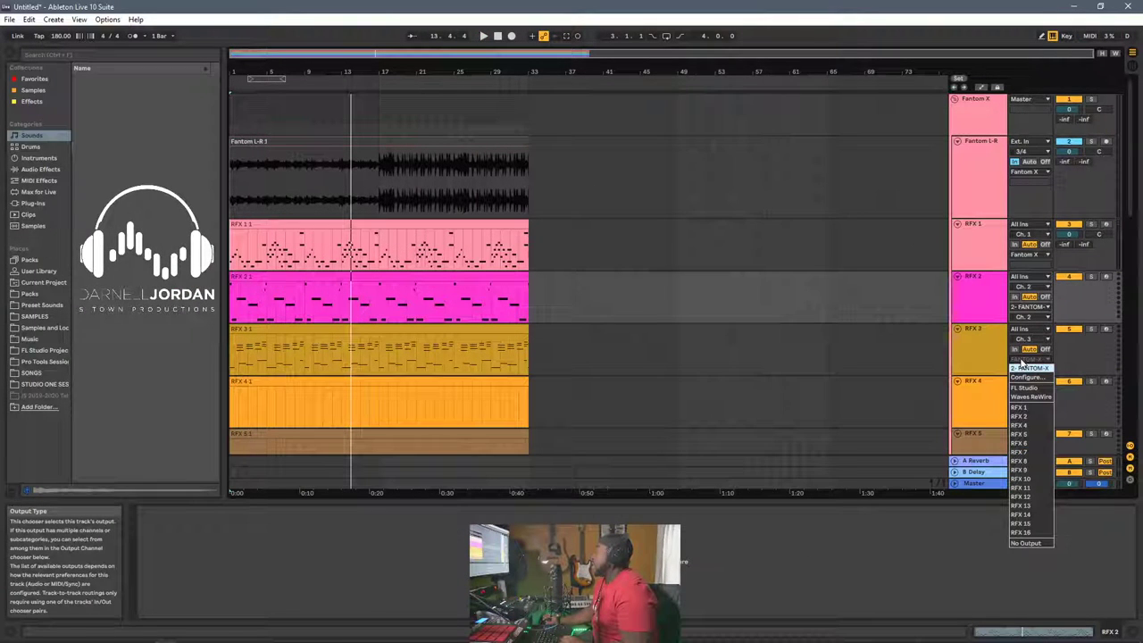
{"action": "left_click", "coordinate": [1023, 367]}
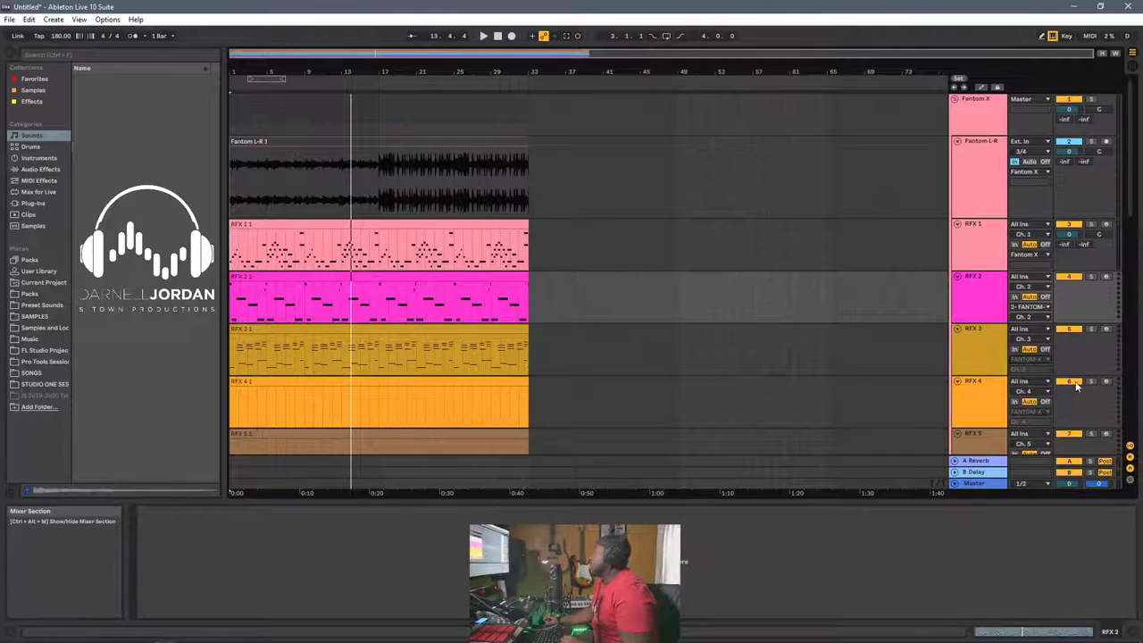
{"action": "left_click", "coordinate": [1043, 361]}
{"action": "left_click", "coordinate": [1042, 367]}
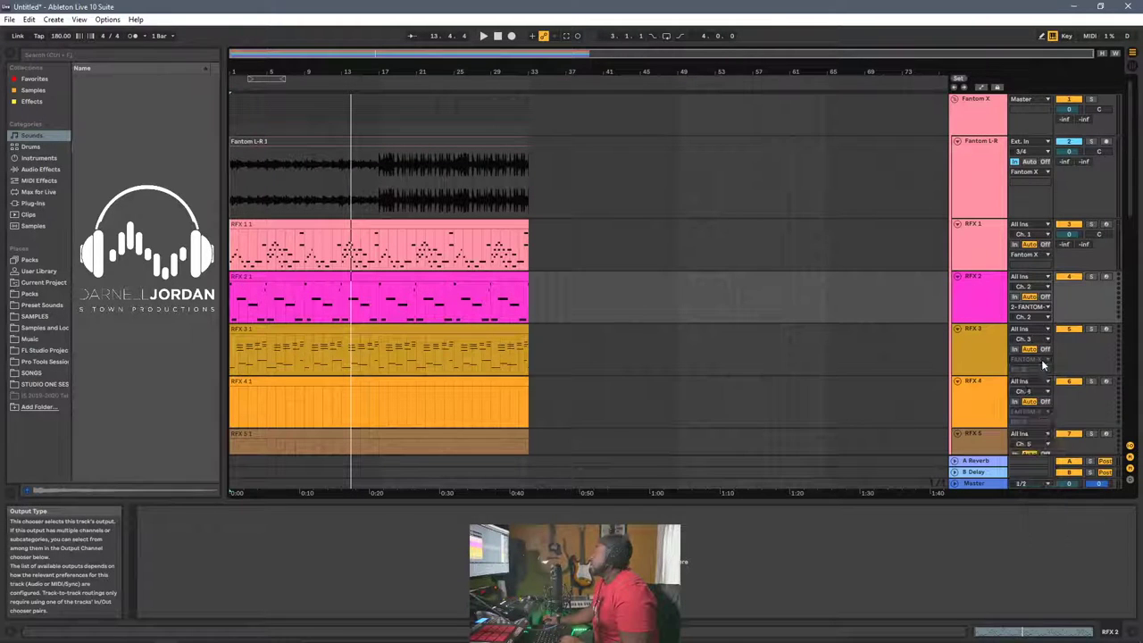
{"action": "left_click", "coordinate": [1042, 361]}
{"action": "left_click", "coordinate": [1081, 372]}
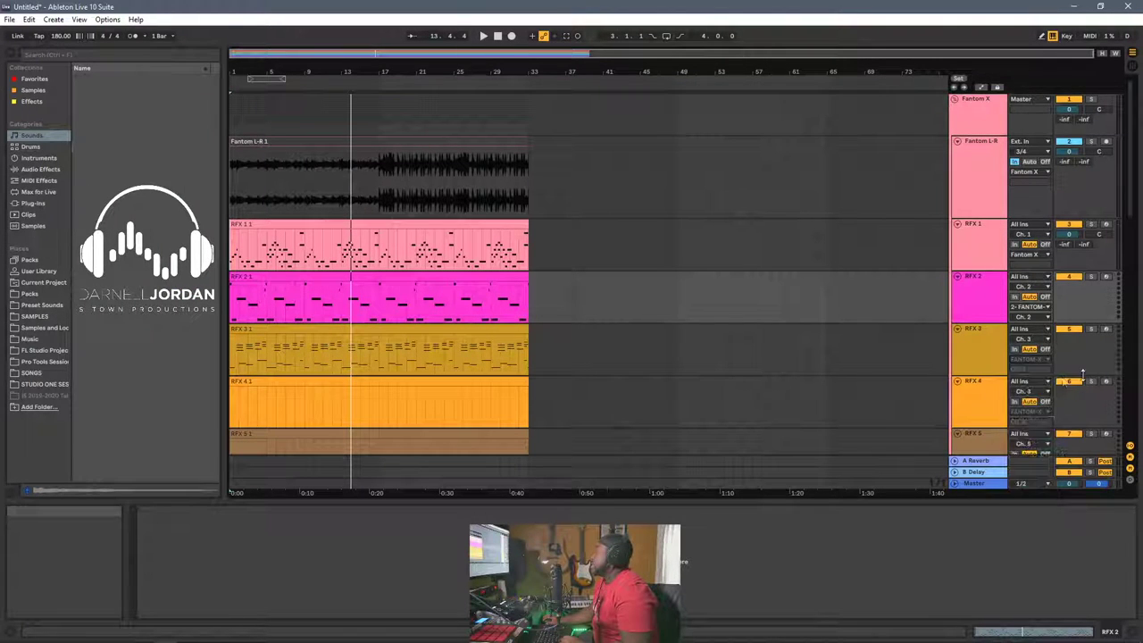
Keep RFX 3 monitoring on Auto, route its MIDI output to 2- FANTOM-X on Ch. 3 and test playback
{"action": "left_click", "coordinate": [1016, 349]}
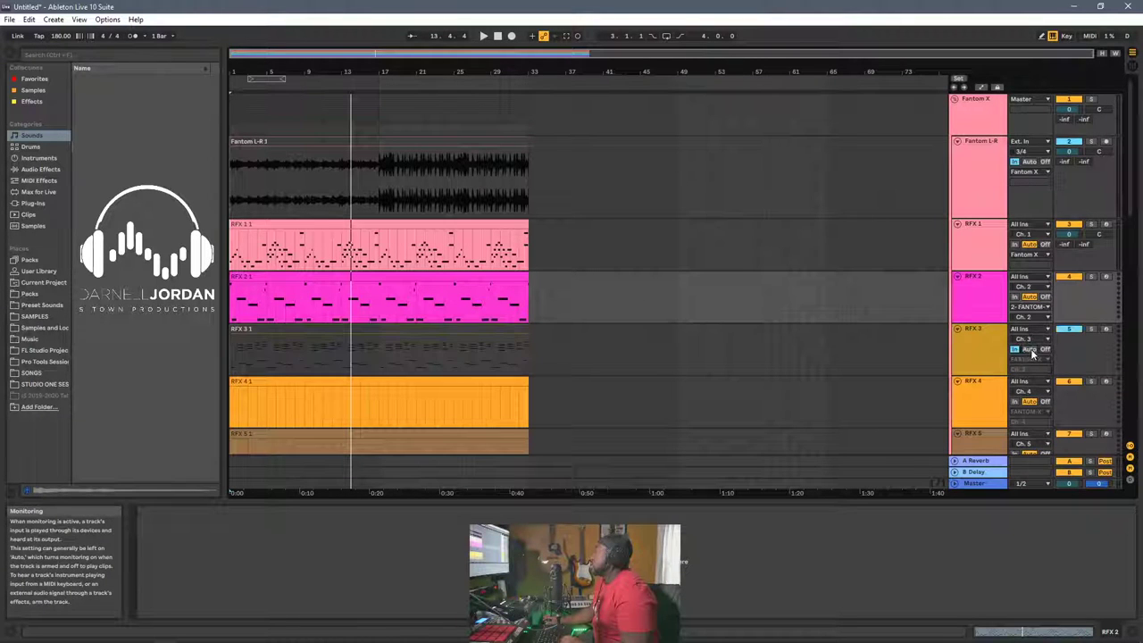
{"action": "left_click", "coordinate": [1029, 349]}
{"action": "left_click", "coordinate": [1028, 368]}
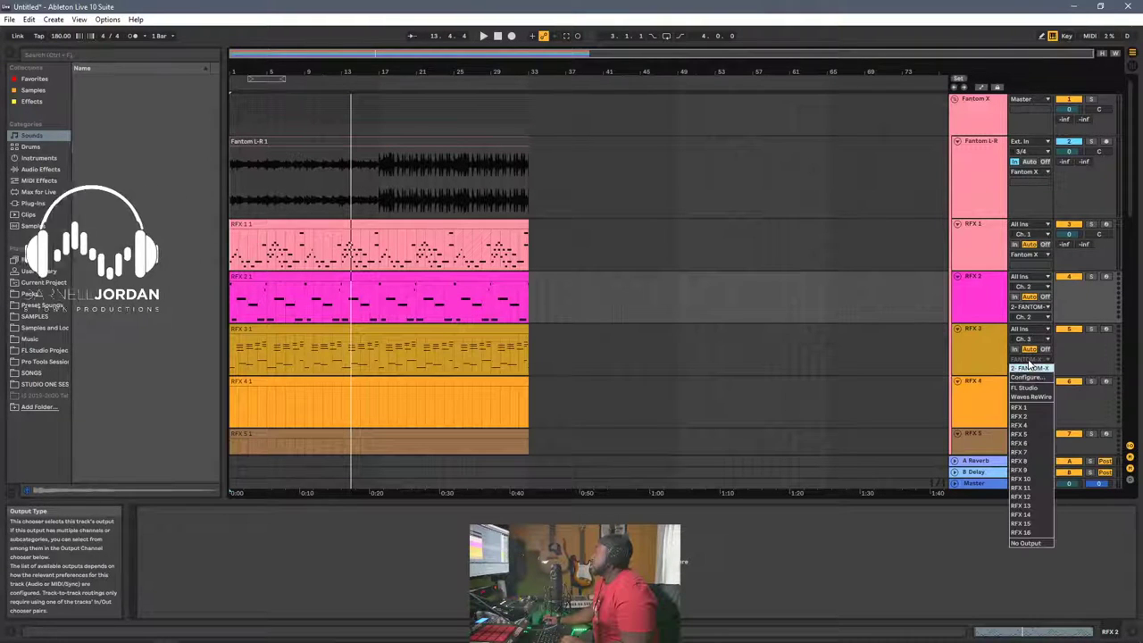
{"action": "left_click", "coordinate": [1028, 369]}
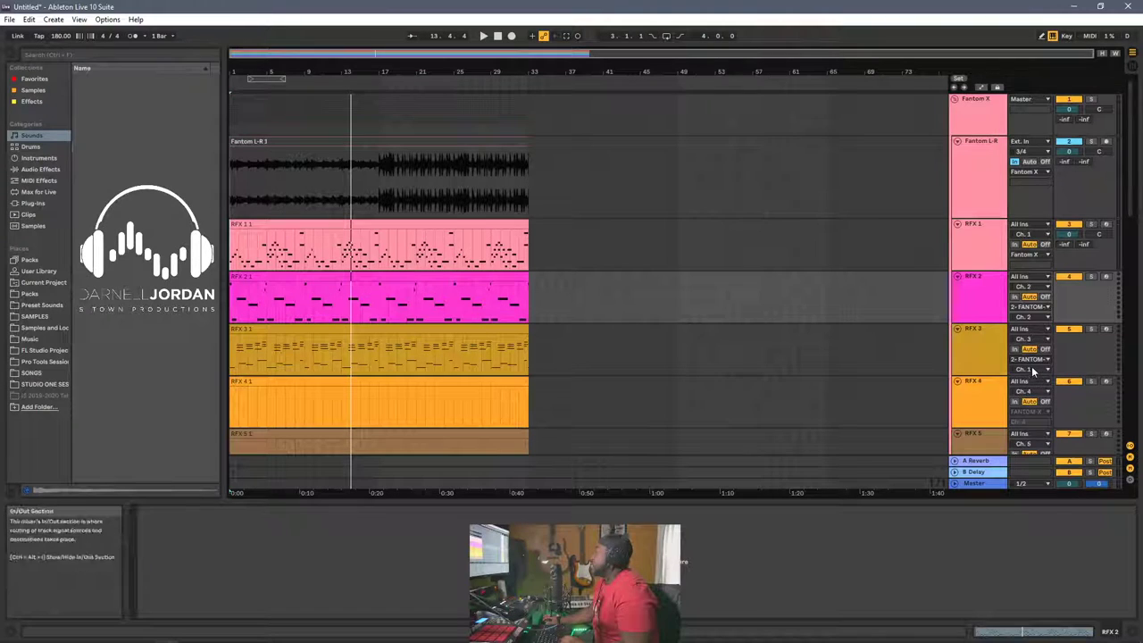
{"action": "left_click", "coordinate": [1029, 371]}
{"action": "left_click", "coordinate": [1035, 392]}
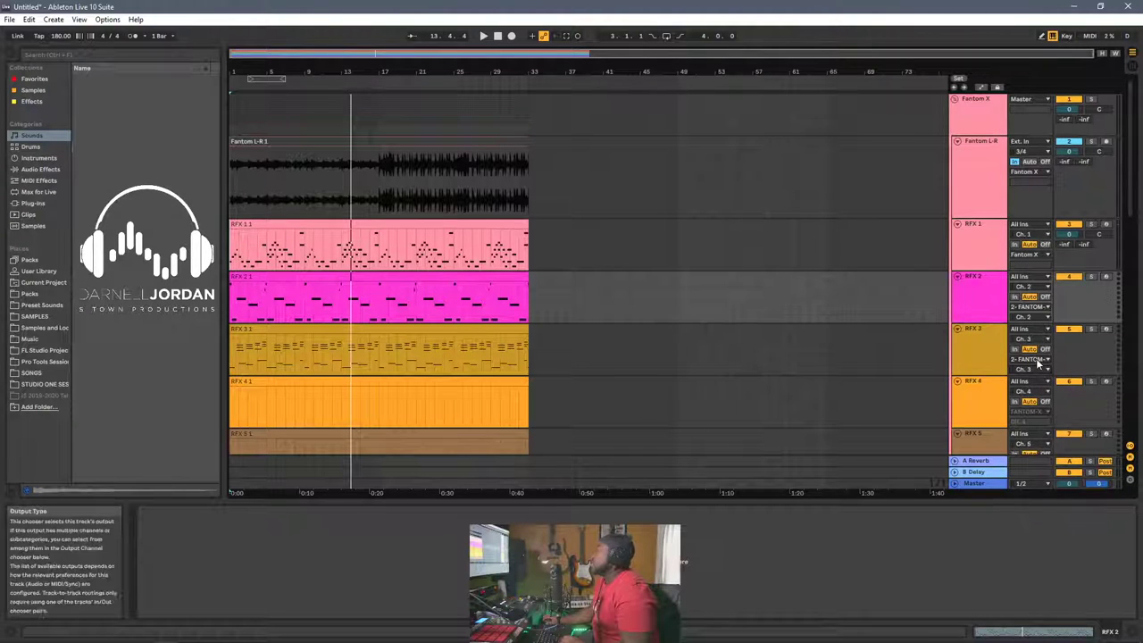
{"action": "scroll", "coordinate": [1013, 308], "scroll_direction": "down", "scroll_amount": 1}
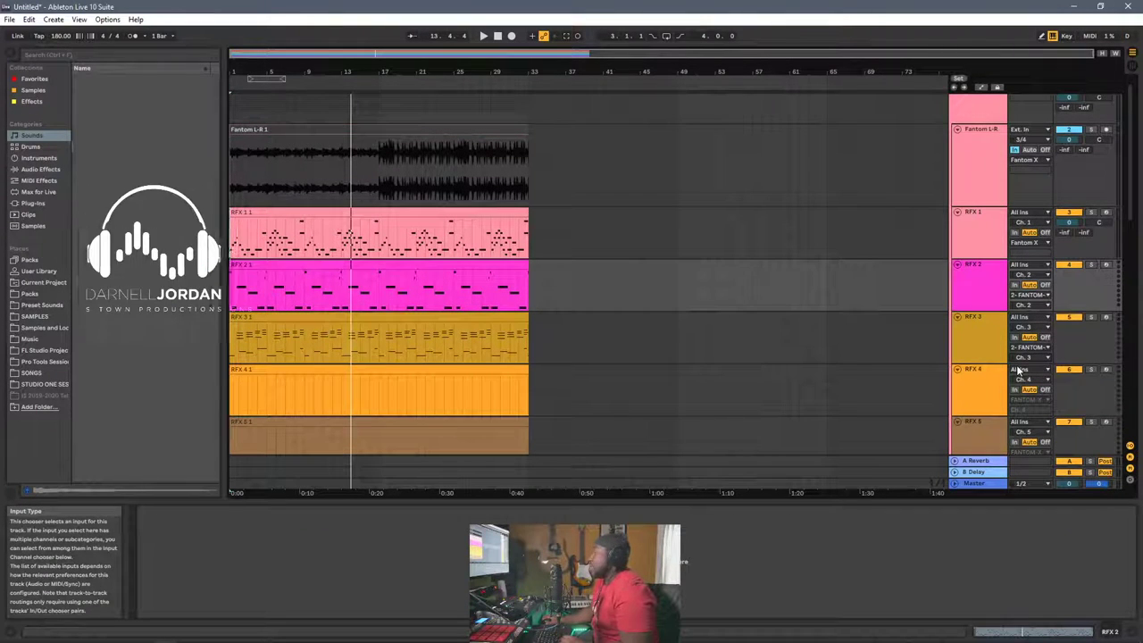
{"action": "key", "text": "space"}
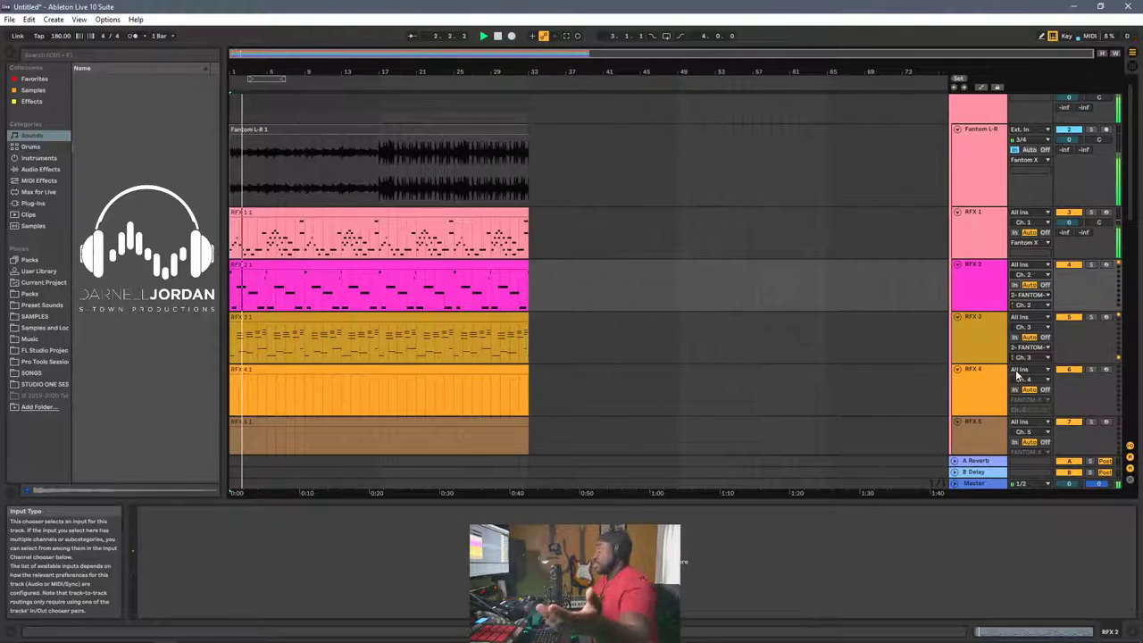
{"action": "key", "text": "space"}
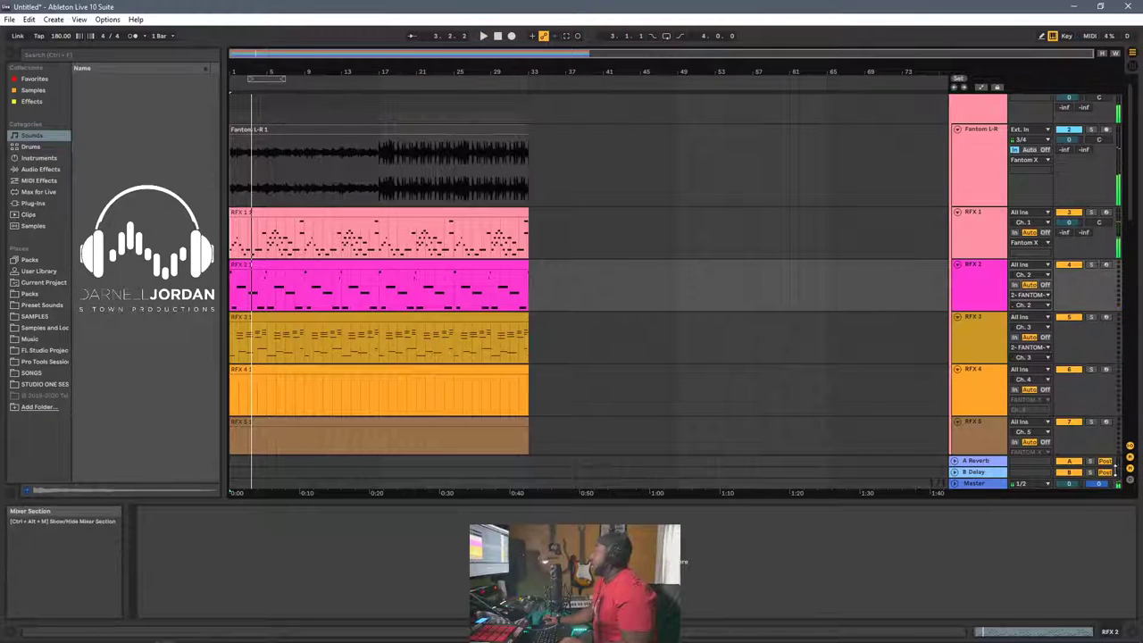
Route the RFX 4 MIDI output to 2- FANTOM-X on Ch. 4
{"action": "scroll", "coordinate": [1029, 303], "scroll_direction": "down", "scroll_amount": 2}
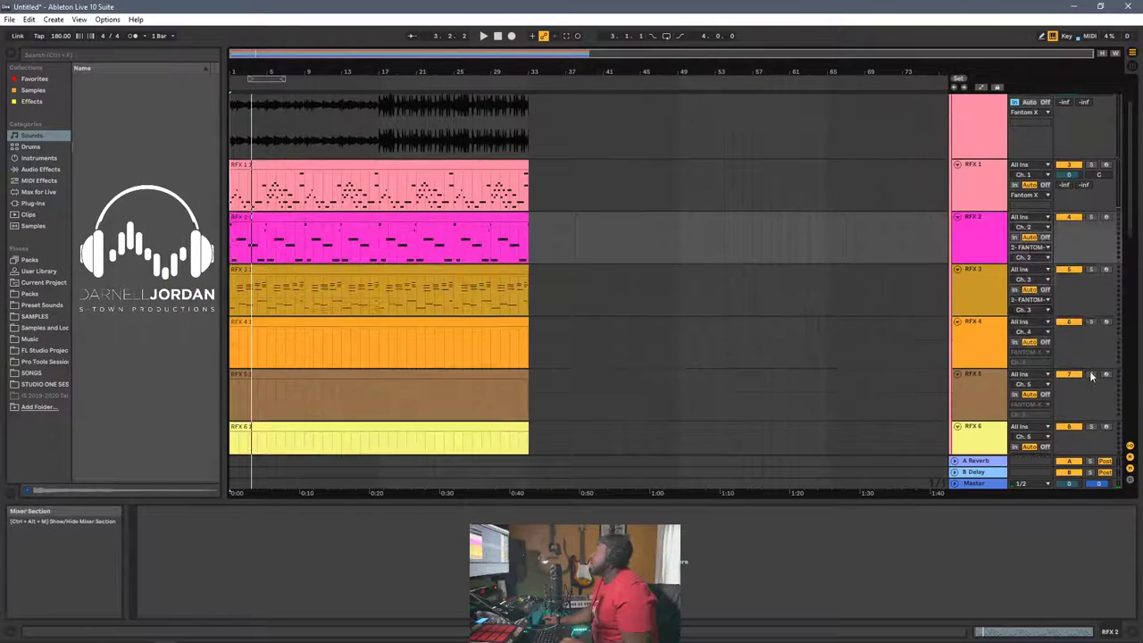
{"action": "left_click", "coordinate": [1029, 351]}
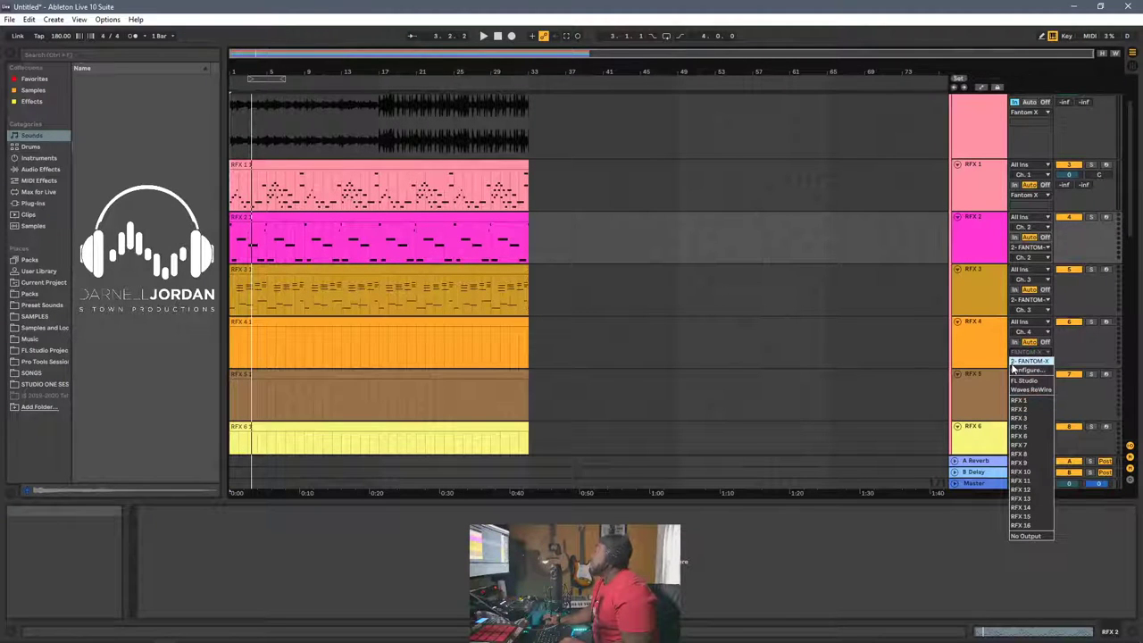
{"action": "left_click", "coordinate": [1014, 361]}
{"action": "left_click", "coordinate": [1027, 362]}
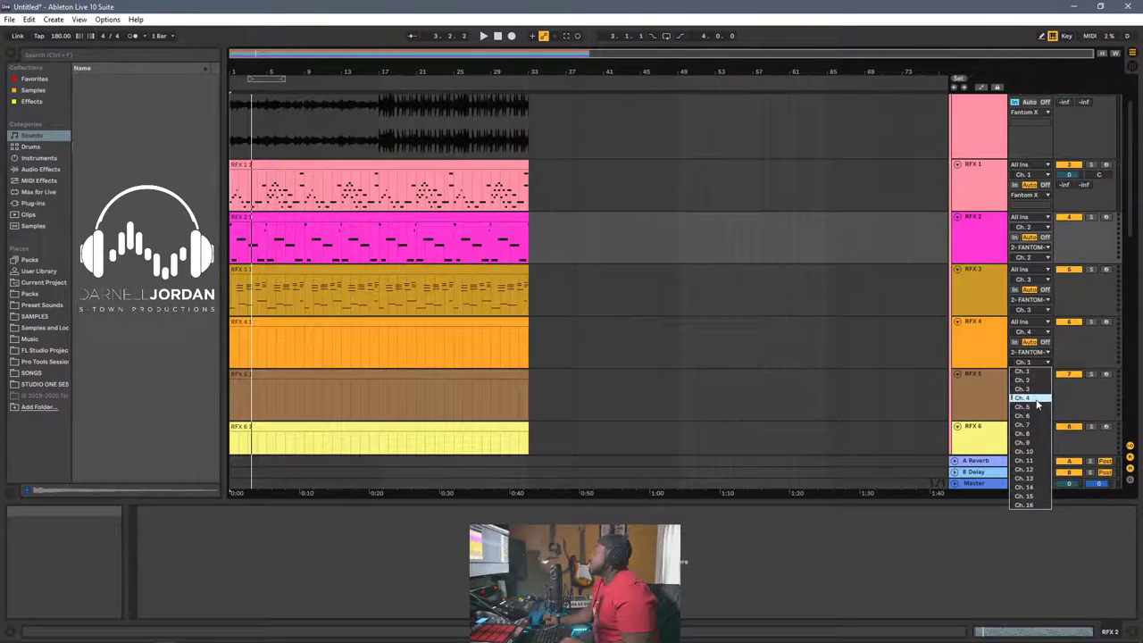
{"action": "left_click", "coordinate": [1036, 398]}
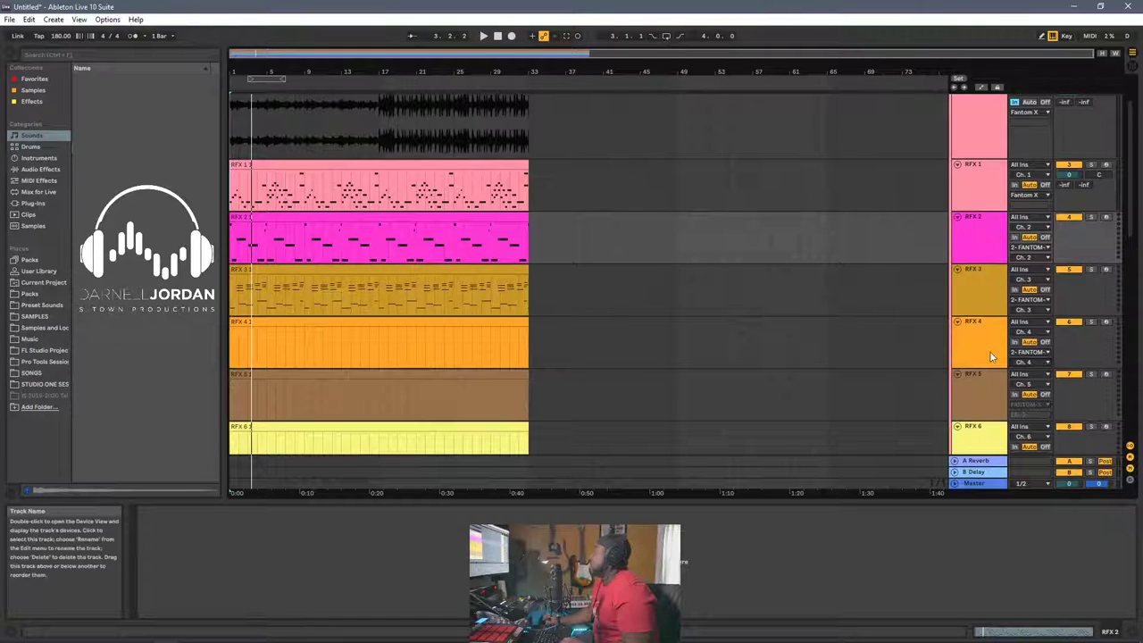
Select the Fantom L-R clip, test playback and look over the routing of the tracks down to RFX 16
{"action": "scroll", "coordinate": [991, 358], "scroll_direction": "down", "scroll_amount": 1}
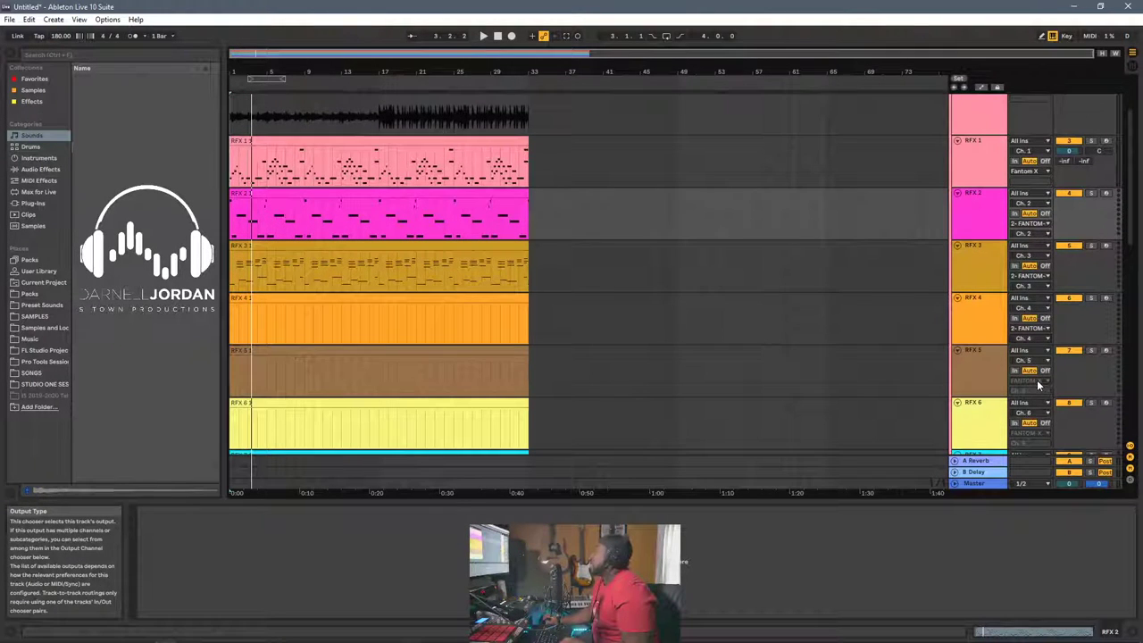
{"action": "scroll", "coordinate": [1039, 384], "scroll_direction": "down", "scroll_amount": 6}
{"action": "scroll", "coordinate": [1038, 384], "scroll_direction": "up", "scroll_amount": 10}
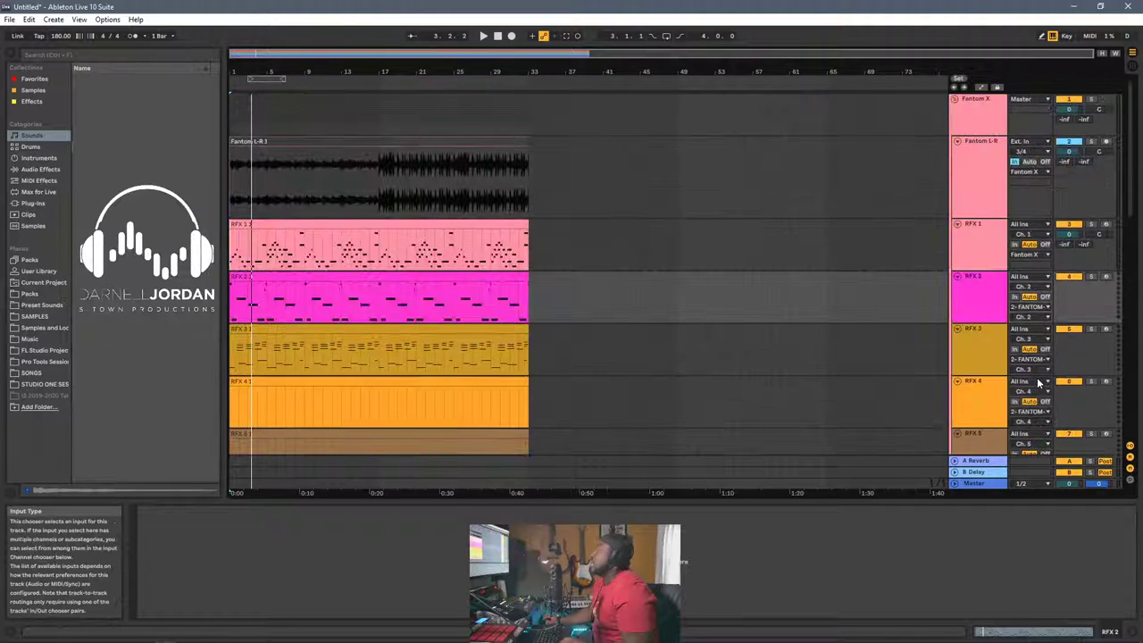
{"action": "left_click", "coordinate": [430, 141]}
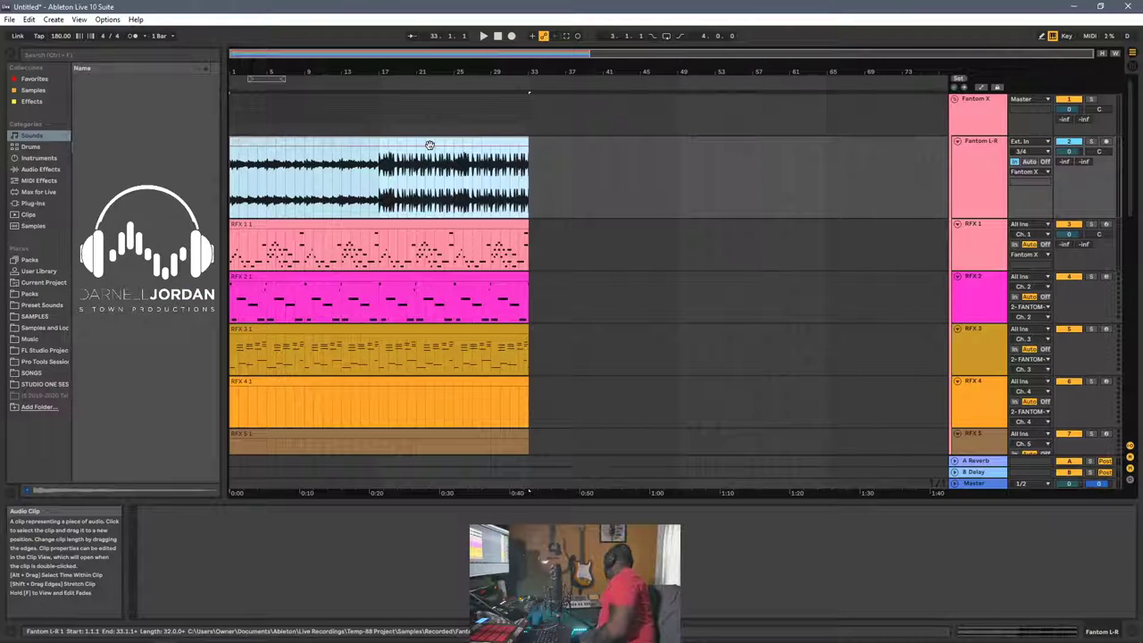
{"action": "key", "text": "space"}
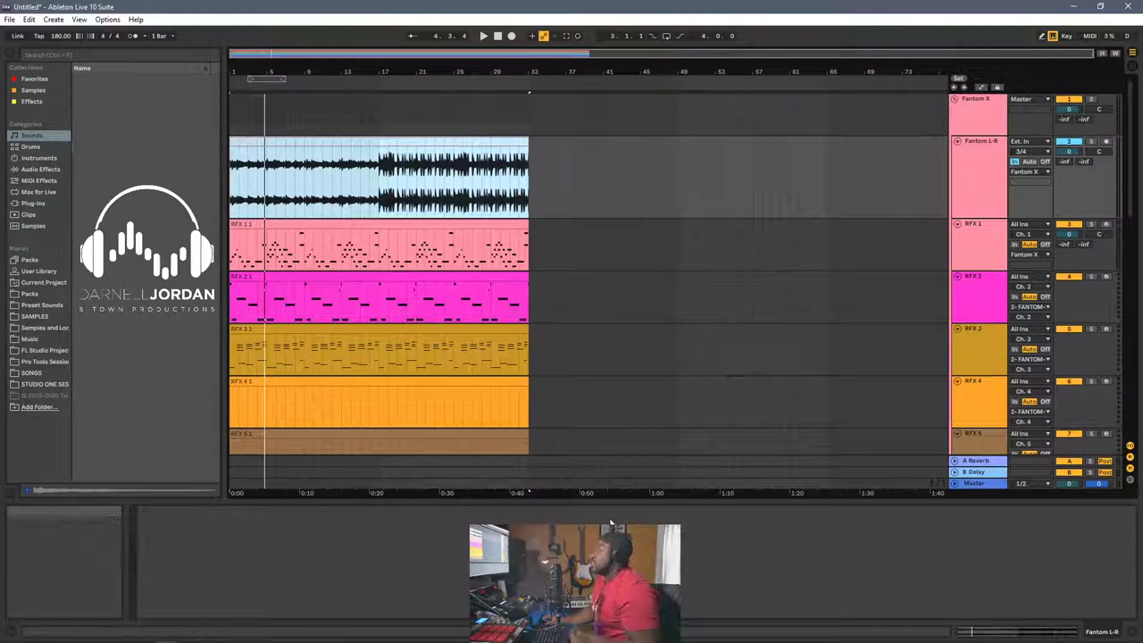
{"action": "scroll", "coordinate": [957, 357], "scroll_direction": "down", "scroll_amount": 6}
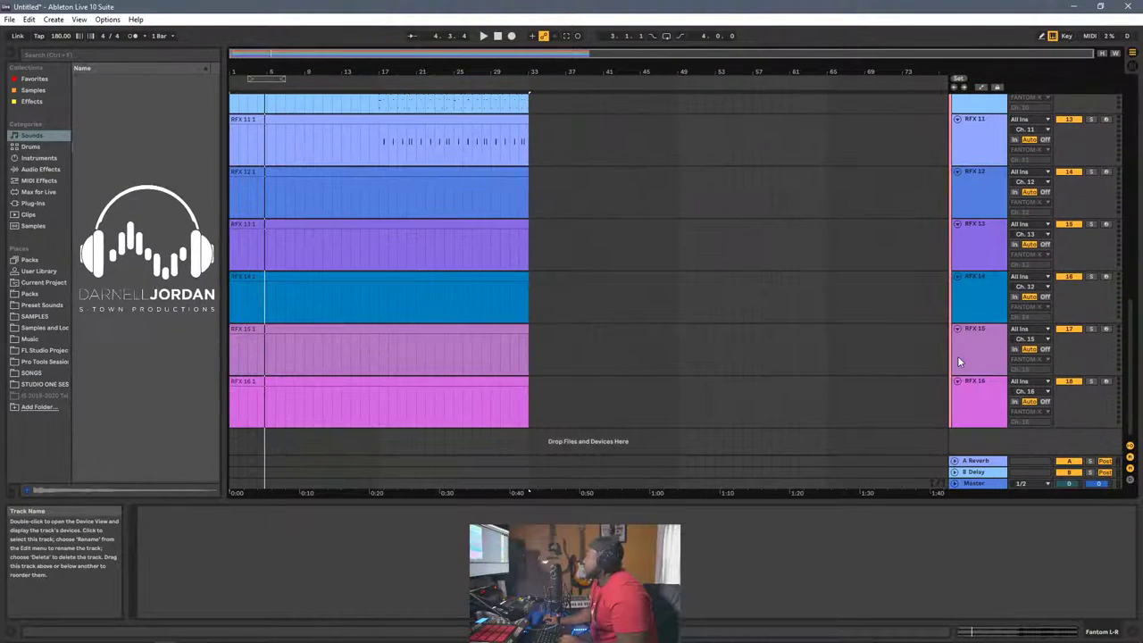
{"action": "scroll", "coordinate": [377, 366], "scroll_direction": "up", "scroll_amount": 7}
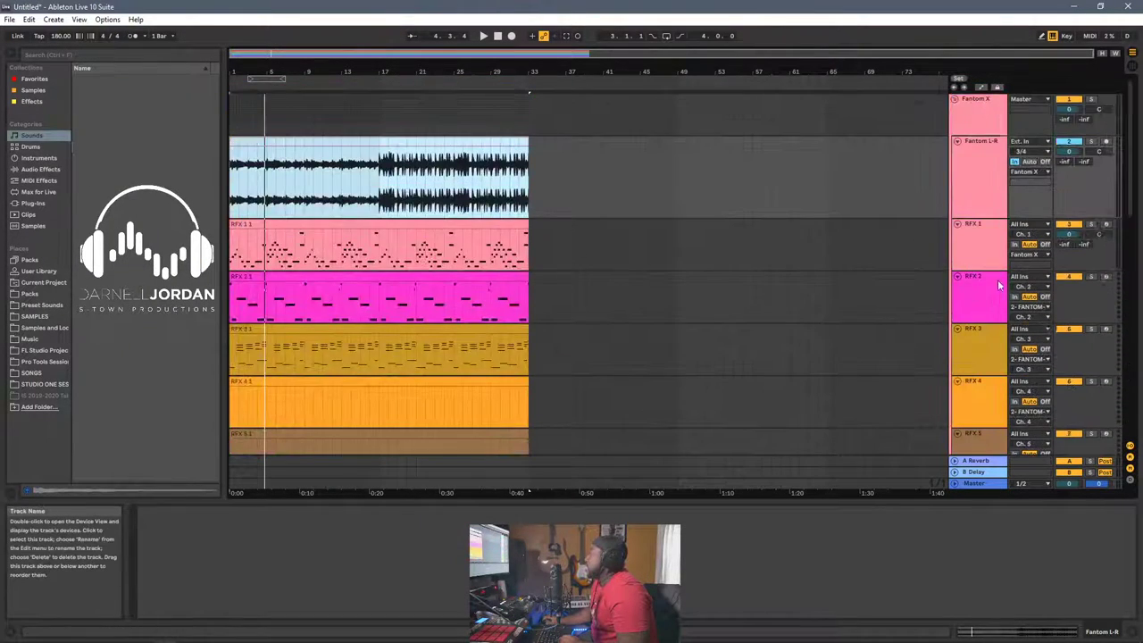
{"action": "scroll", "coordinate": [999, 286], "scroll_direction": "down", "scroll_amount": 6}
{"action": "scroll", "coordinate": [999, 285], "scroll_direction": "down", "scroll_amount": 1}
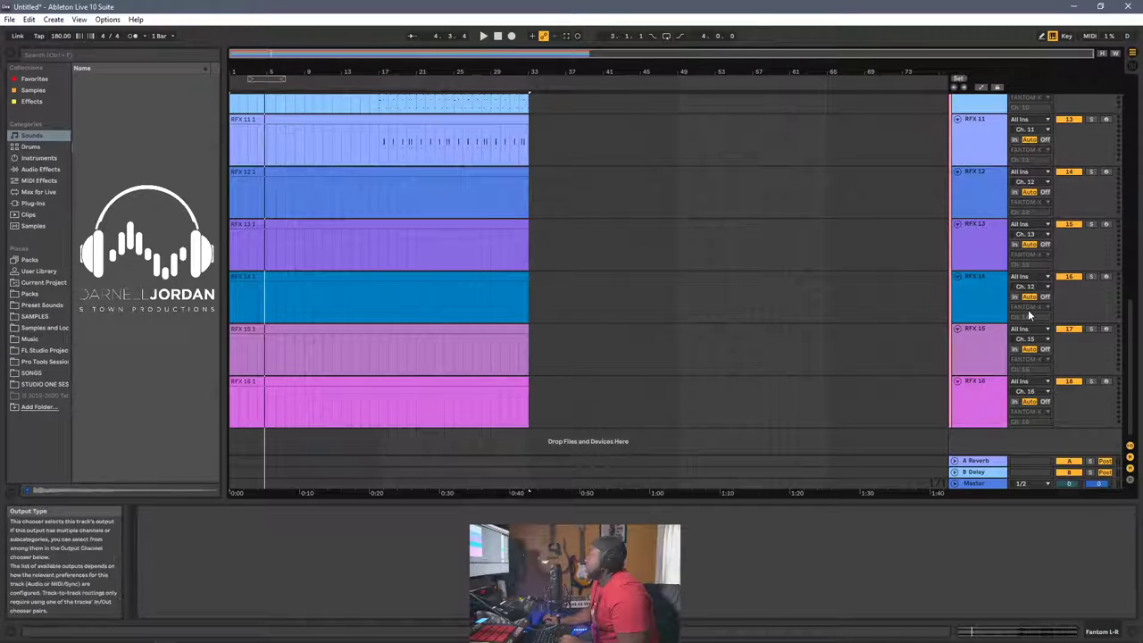
Turn on Sync for the 2- FANTOM-X MIDI output port in the Link MIDI preferences
{"action": "key", "text": "ctrl+comma"}
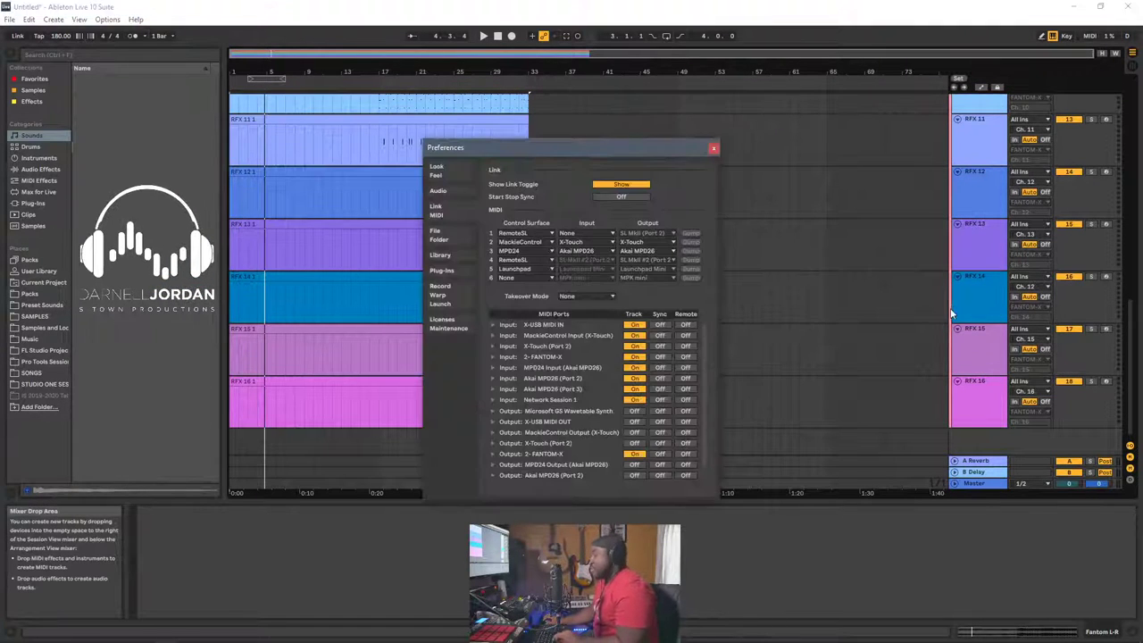
{"action": "scroll", "coordinate": [560, 425], "scroll_direction": "down", "scroll_amount": 1}
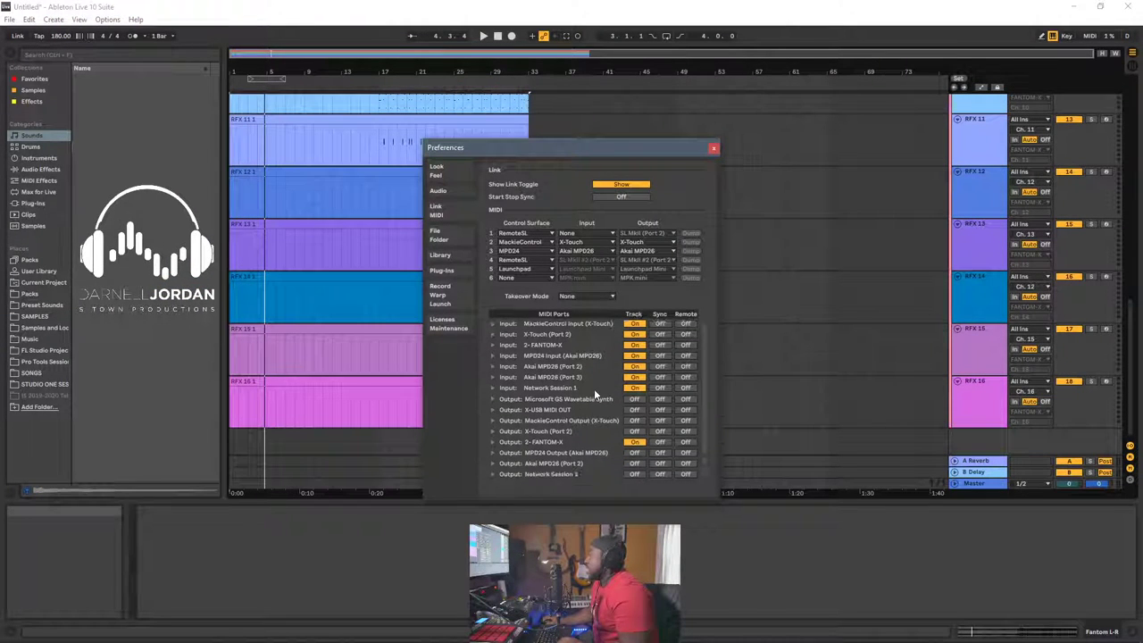
{"action": "left_click", "coordinate": [661, 442]}
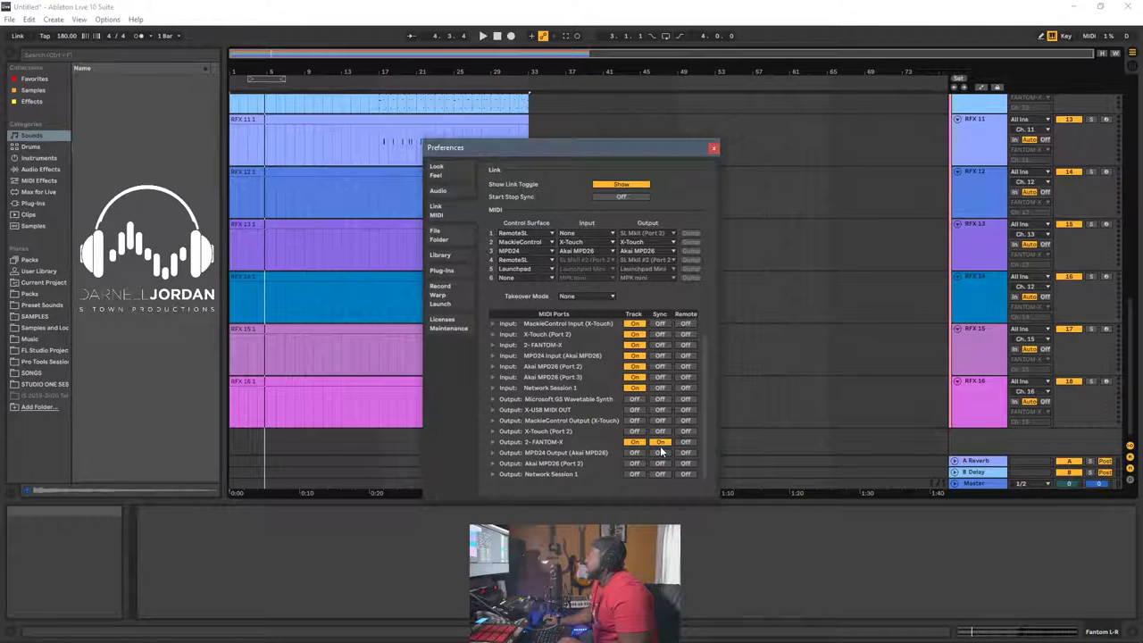
Turn on Remote for the 2- FANTOM-X MIDI output port, close the preferences and test playback from the start
{"action": "left_click", "coordinate": [684, 444]}
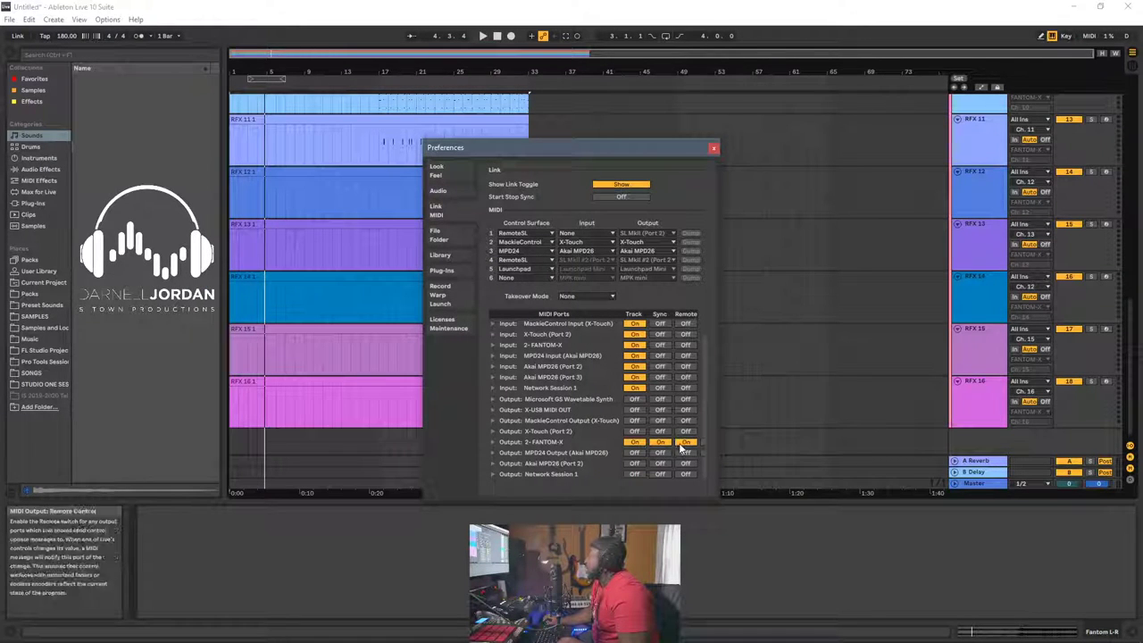
{"action": "left_click", "coordinate": [713, 149]}
{"action": "scroll", "coordinate": [884, 314], "scroll_direction": "up", "scroll_amount": 3}
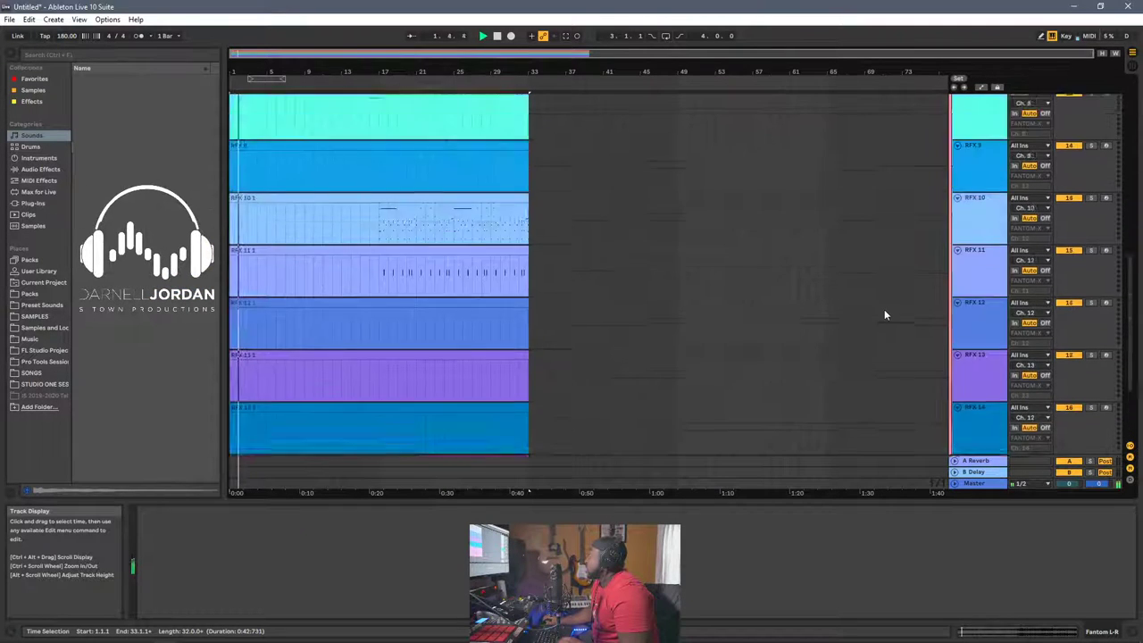
{"action": "scroll", "coordinate": [884, 313], "scroll_direction": "up", "scroll_amount": 8}
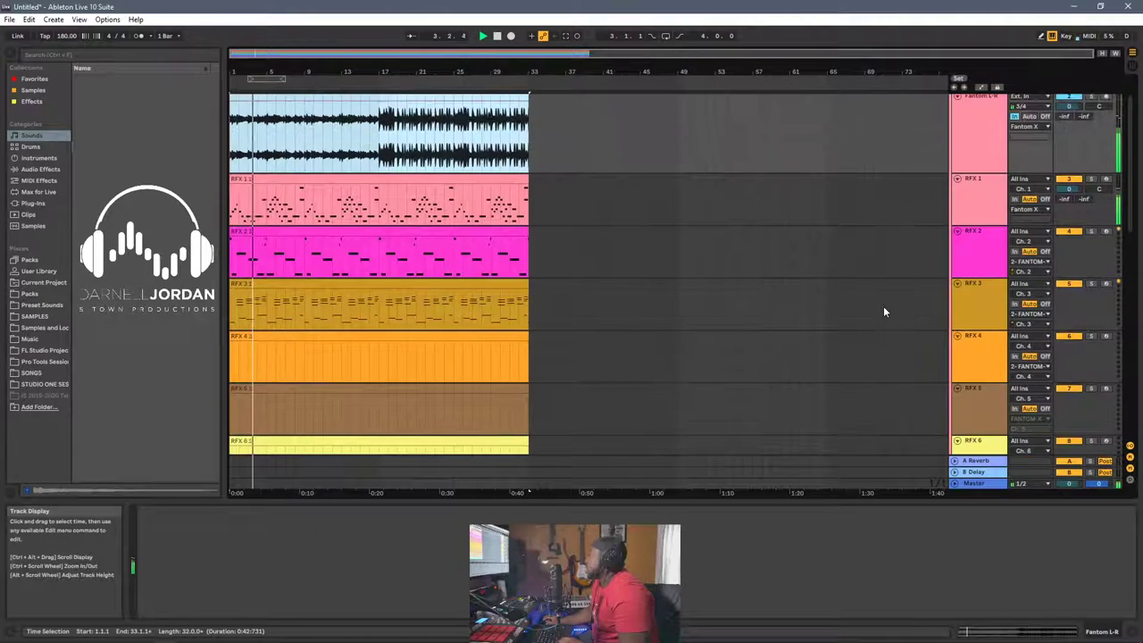
{"action": "scroll", "coordinate": [883, 306], "scroll_direction": "down", "scroll_amount": 6}
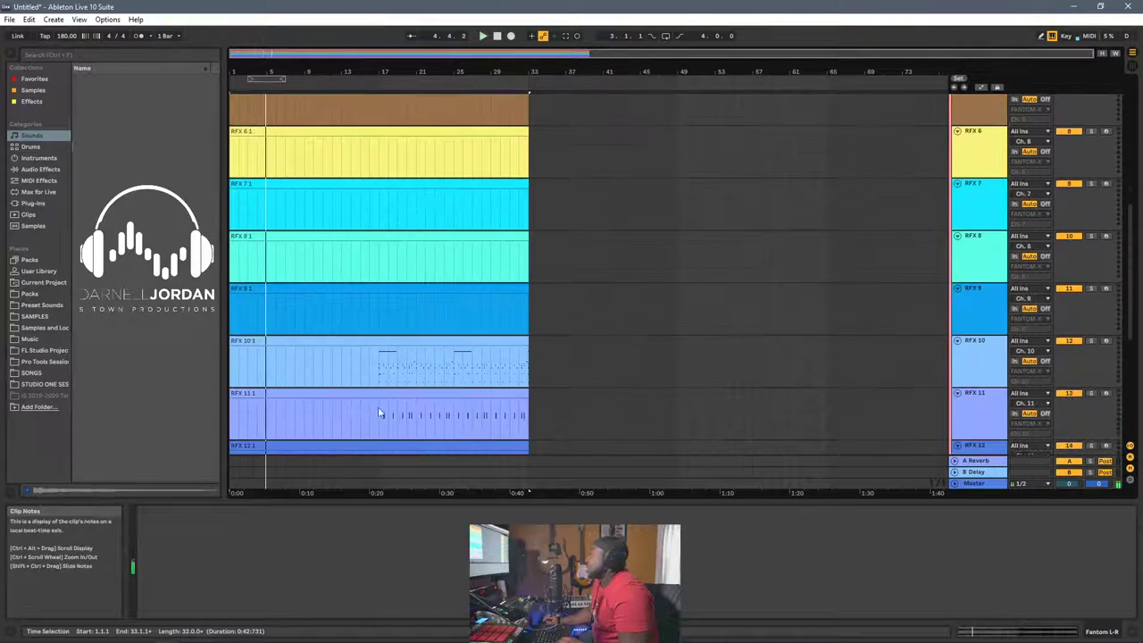
Play from bar 17 on the RFX 10 track and route its MIDI output to 2- FANTOM-X on Ch. 10
{"action": "left_click", "coordinate": [379, 373]}
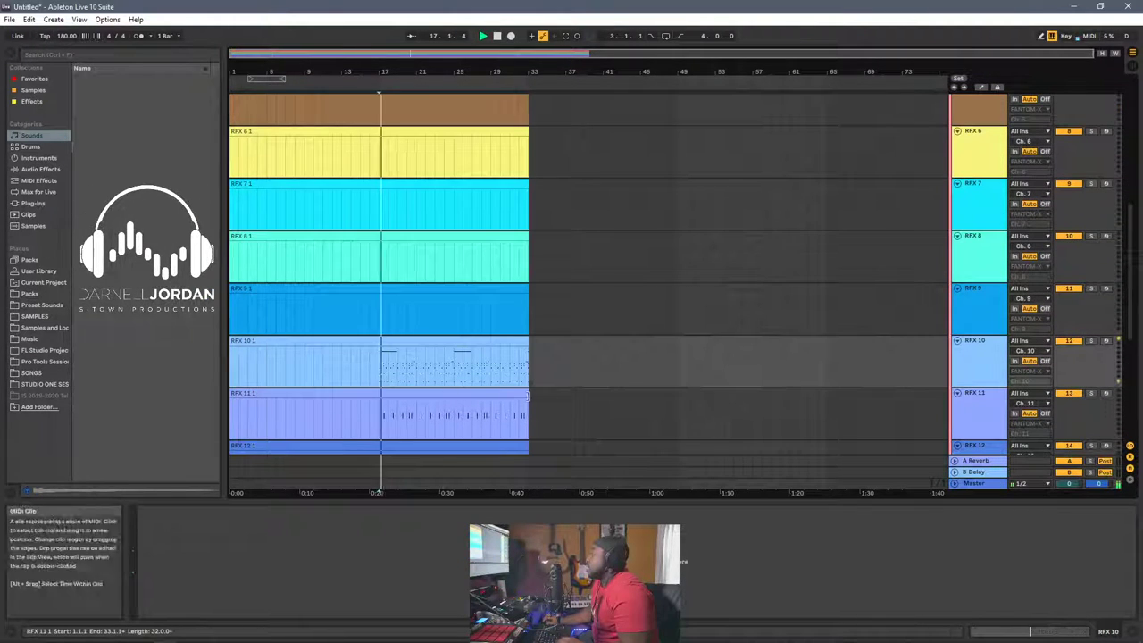
{"action": "left_click", "coordinate": [1027, 372]}
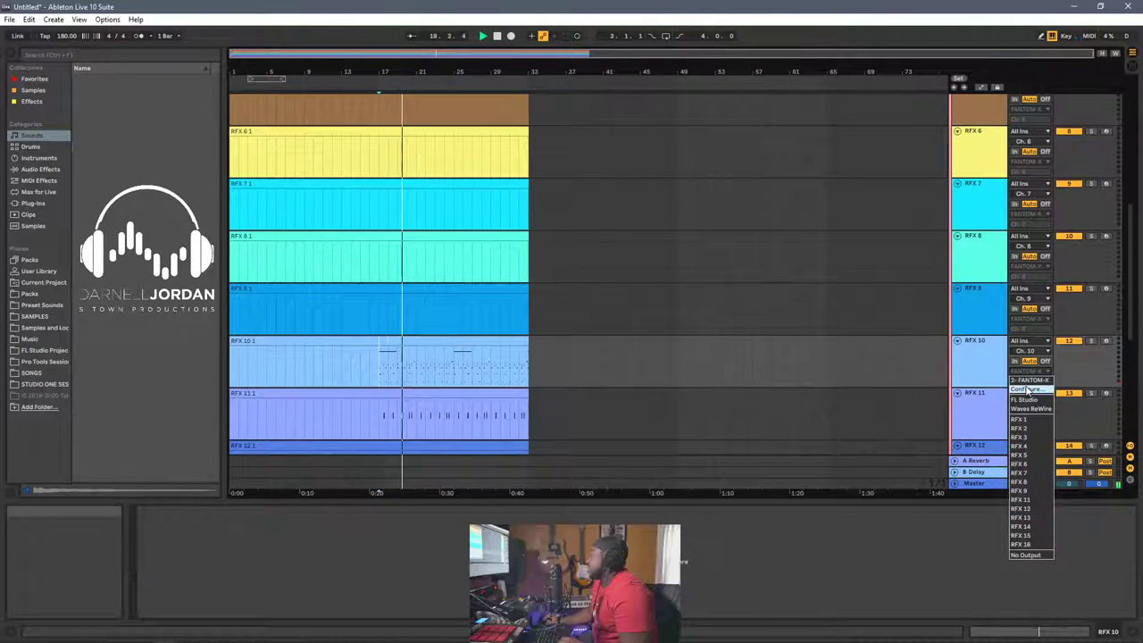
{"action": "left_click", "coordinate": [1030, 379]}
{"action": "left_click", "coordinate": [1028, 381]}
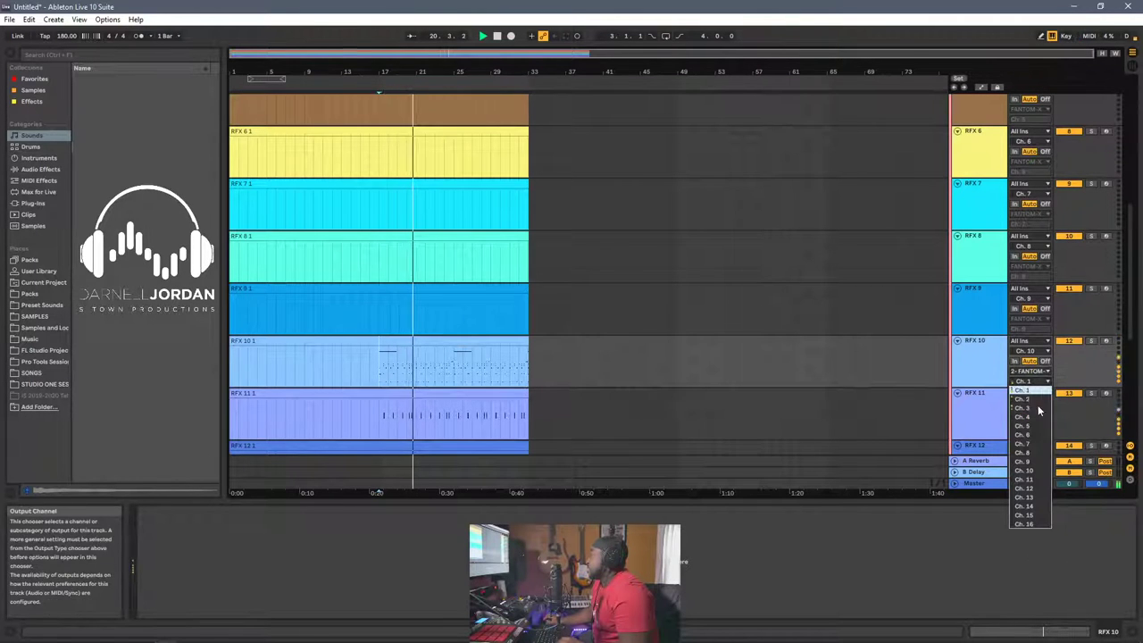
{"action": "left_click", "coordinate": [1036, 471]}
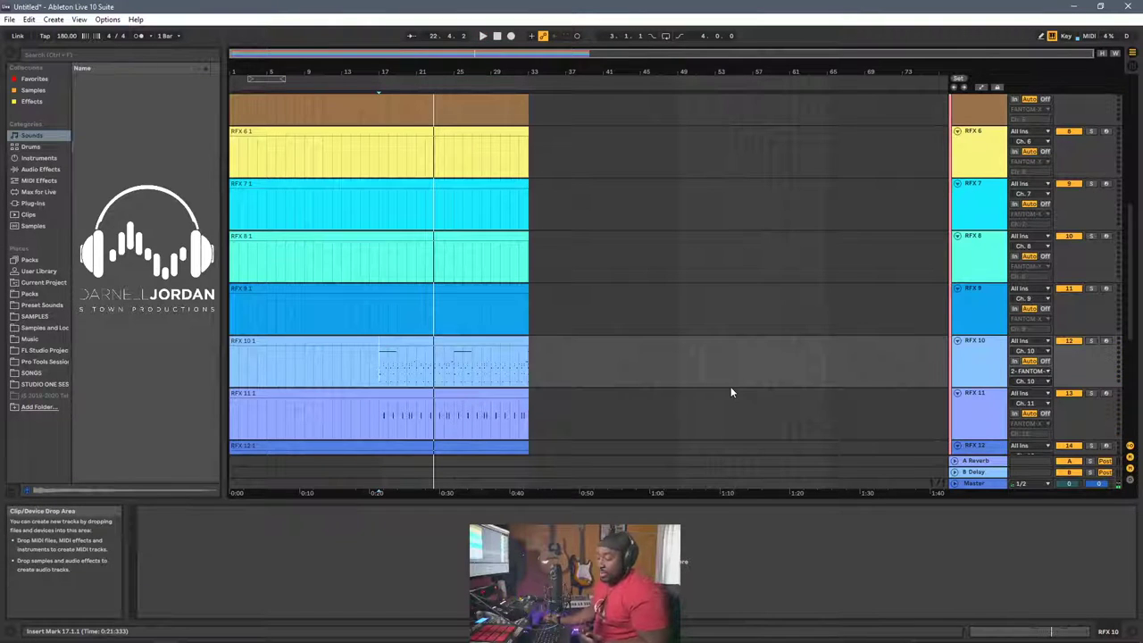
Look over all tracks in the Fantom X group from Fantom L-R to RFX 16, folding and unfolding the group once
{"action": "scroll", "coordinate": [638, 382], "scroll_direction": "up", "scroll_amount": 5}
{"action": "scroll", "coordinate": [637, 383], "scroll_direction": "up", "scroll_amount": 2}
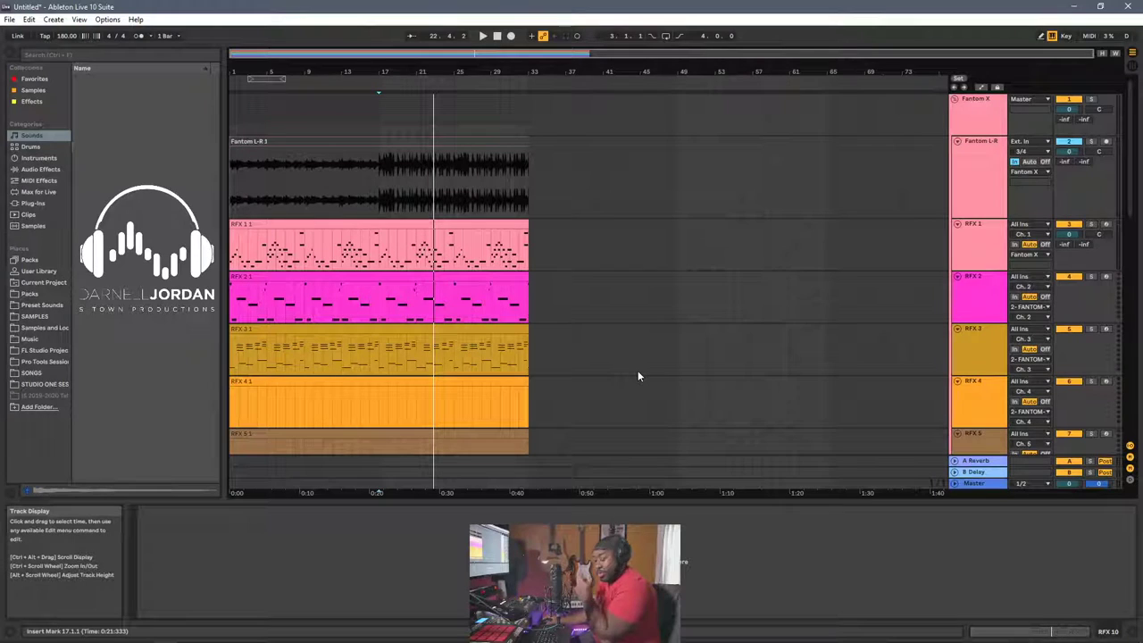
{"action": "scroll", "coordinate": [637, 376], "scroll_direction": "down", "scroll_amount": 10}
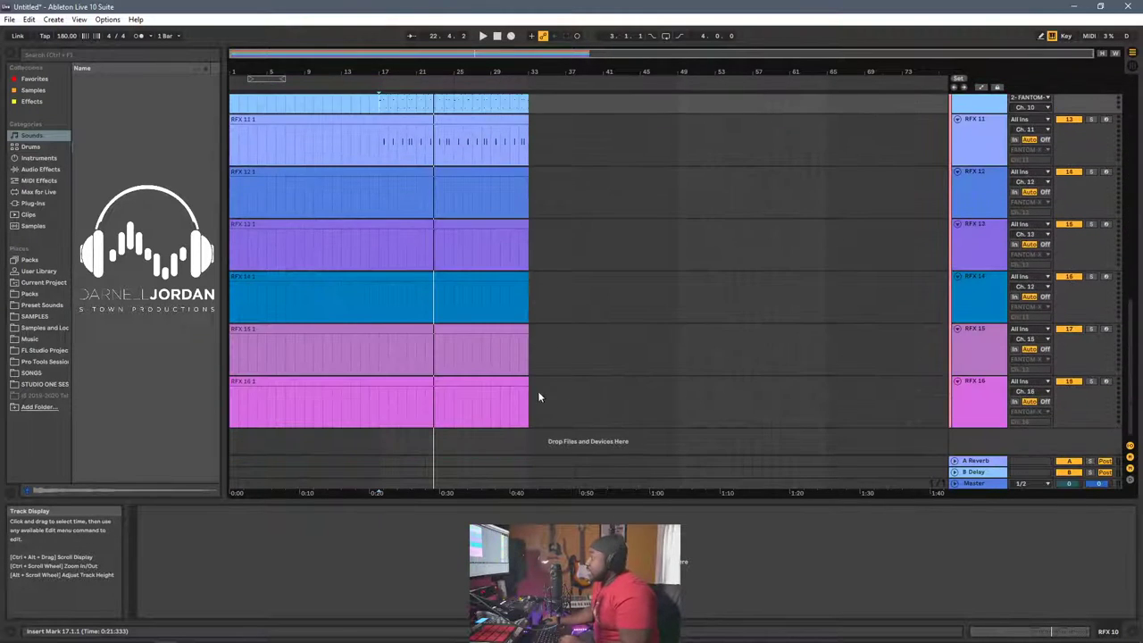
{"action": "scroll", "coordinate": [311, 196], "scroll_direction": "up", "scroll_amount": 1}
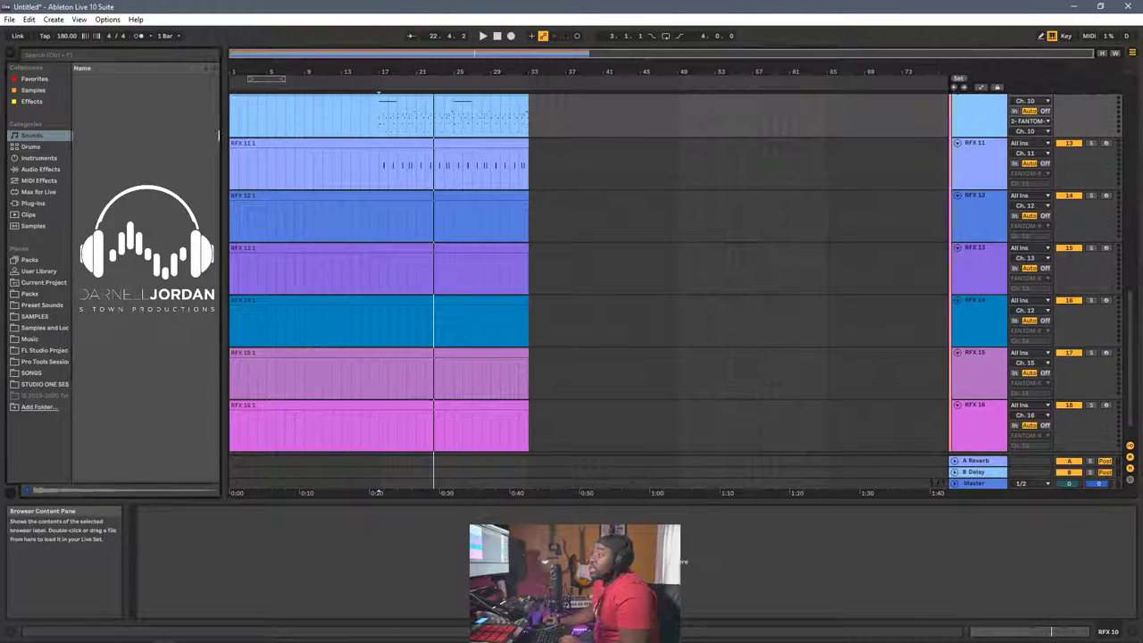
{"action": "scroll", "coordinate": [750, 357], "scroll_direction": "up", "scroll_amount": 10}
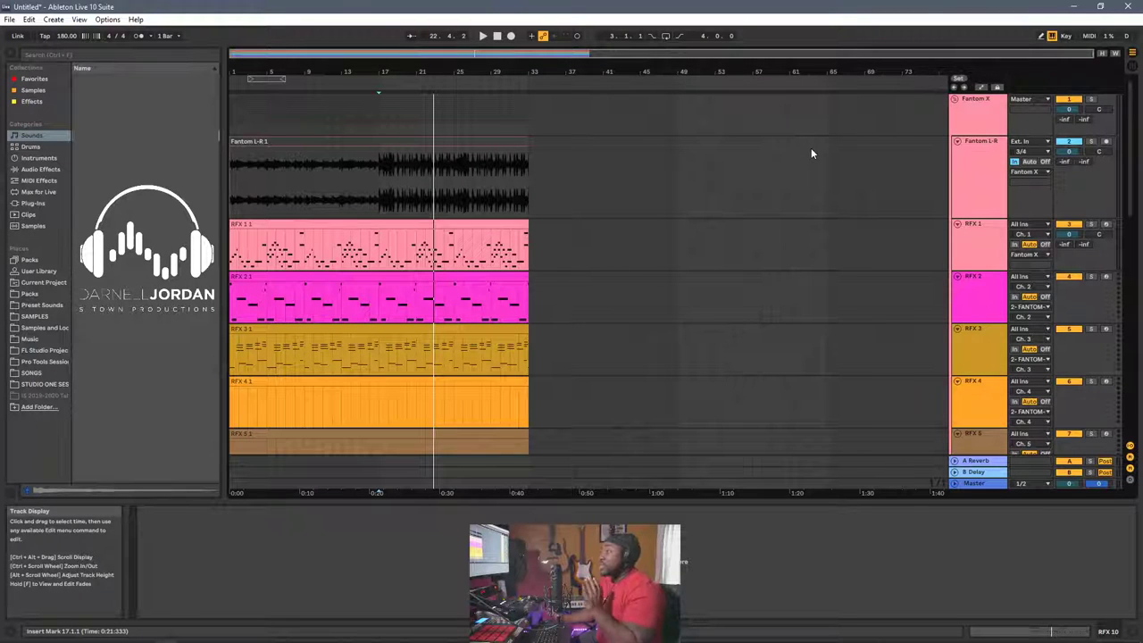
{"action": "left_click", "coordinate": [957, 142]}
{"action": "left_click", "coordinate": [956, 142]}
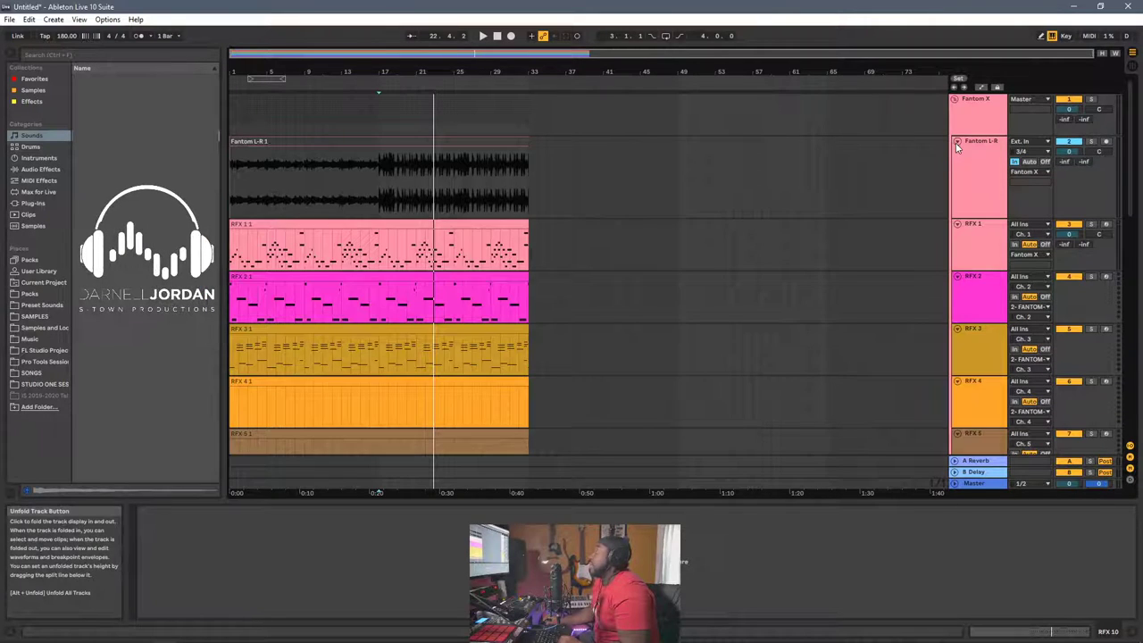
{"action": "left_click", "coordinate": [954, 99]}
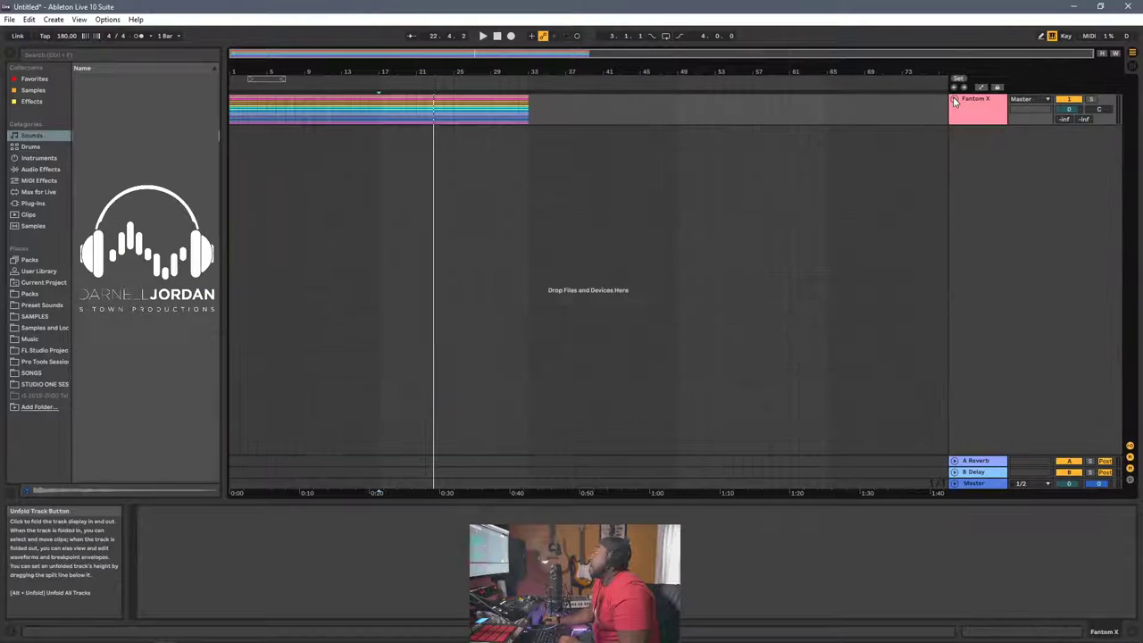
{"action": "left_click", "coordinate": [953, 100]}
{"action": "scroll", "coordinate": [952, 306], "scroll_direction": "down", "scroll_amount": 10}
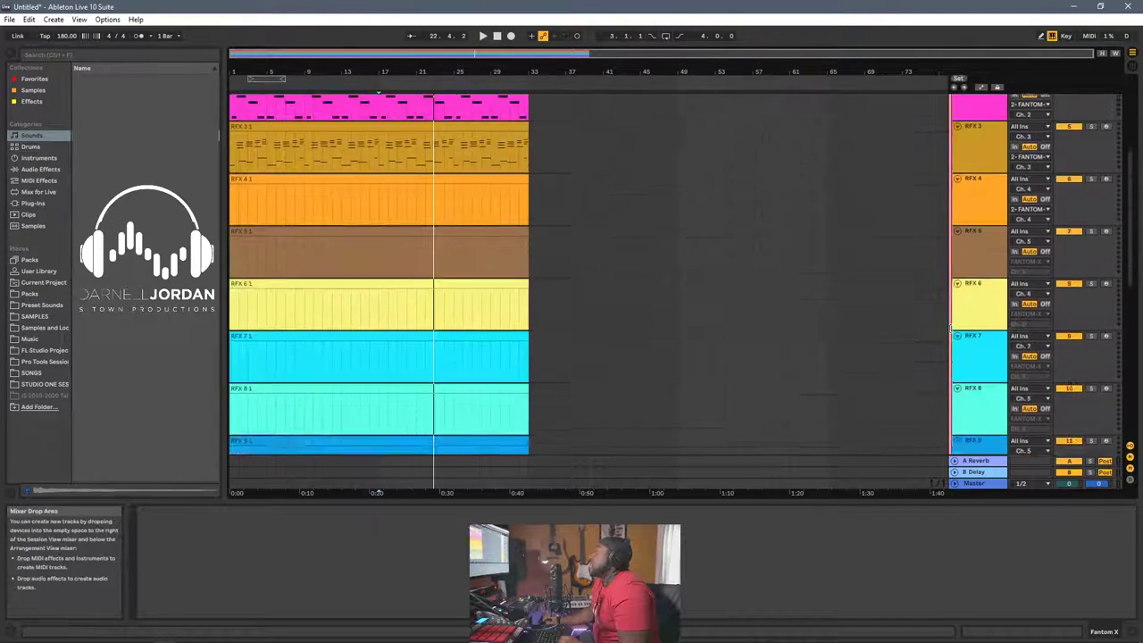
{"action": "scroll", "coordinate": [966, 355], "scroll_direction": "up", "scroll_amount": 10}
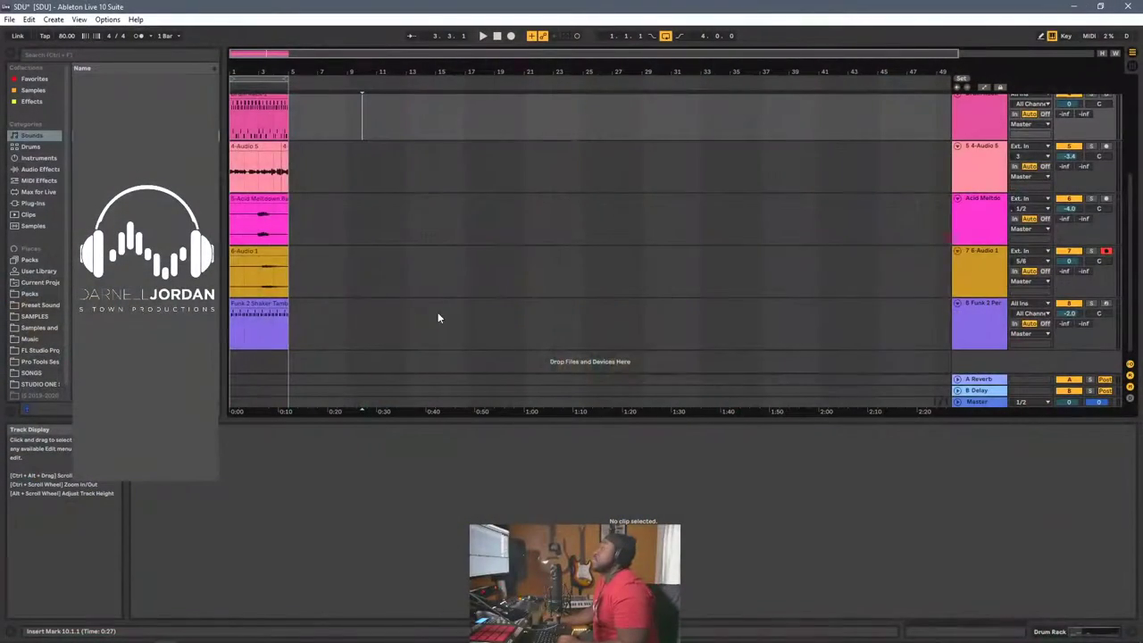
In the SDU set, shrink the detail view and optimize the arrangement's height and width to fit all tracks
{"action": "scroll", "coordinate": [439, 318], "scroll_direction": "up", "scroll_amount": 3}
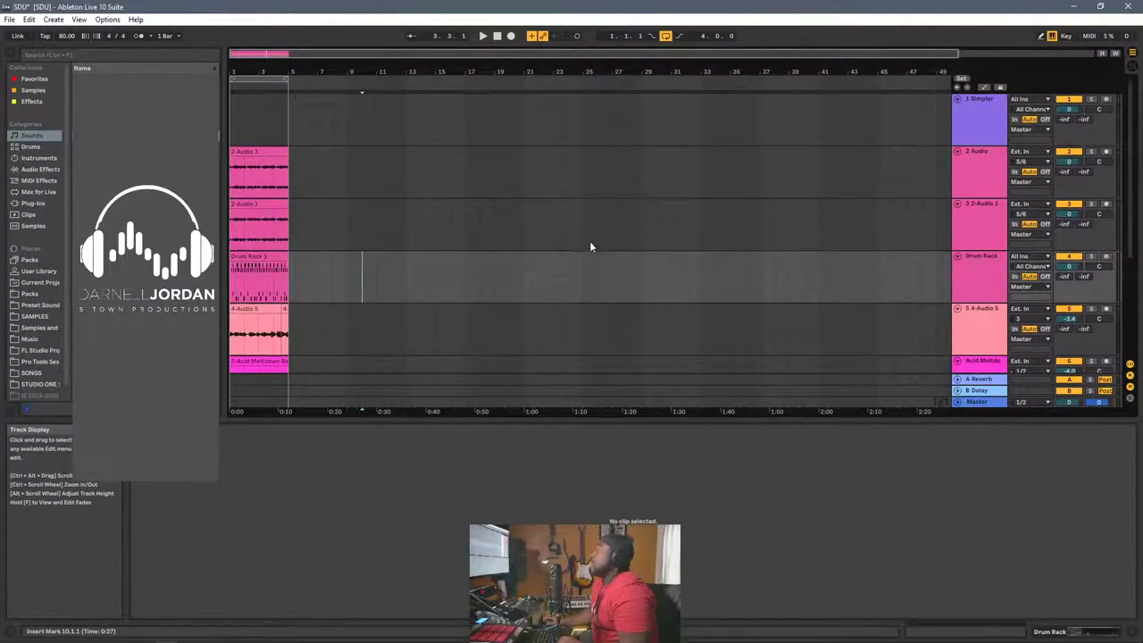
{"action": "scroll", "coordinate": [590, 247], "scroll_direction": "down", "scroll_amount": 5}
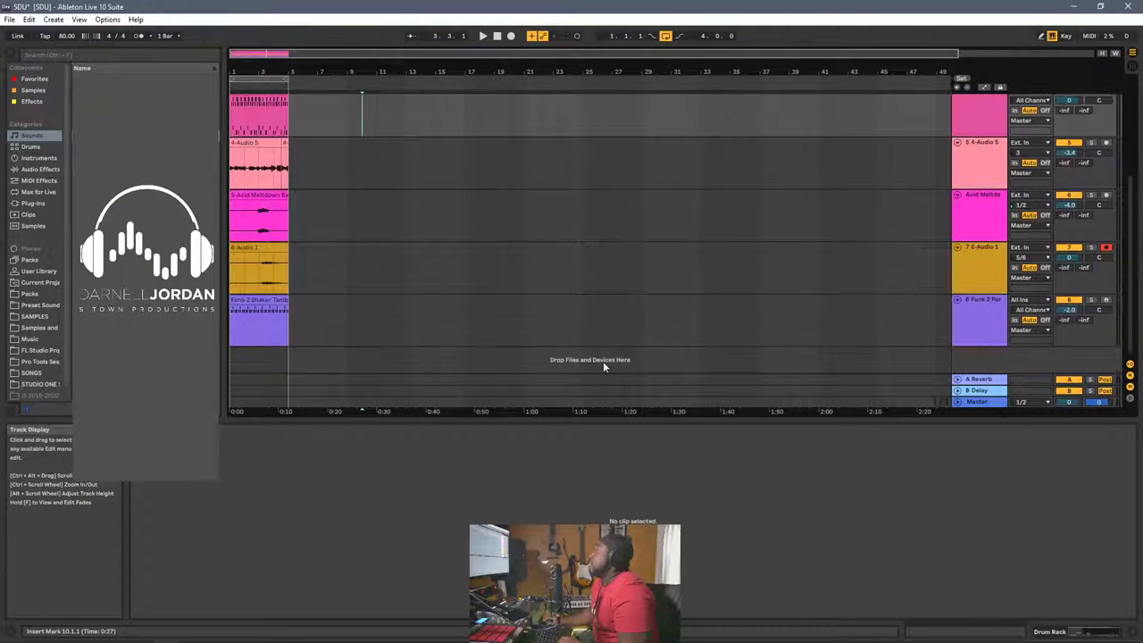
{"action": "left_click_drag", "start_coordinate": [716, 422], "coordinate": [701, 502]}
{"action": "scroll", "coordinate": [515, 315], "scroll_direction": "up", "scroll_amount": 1}
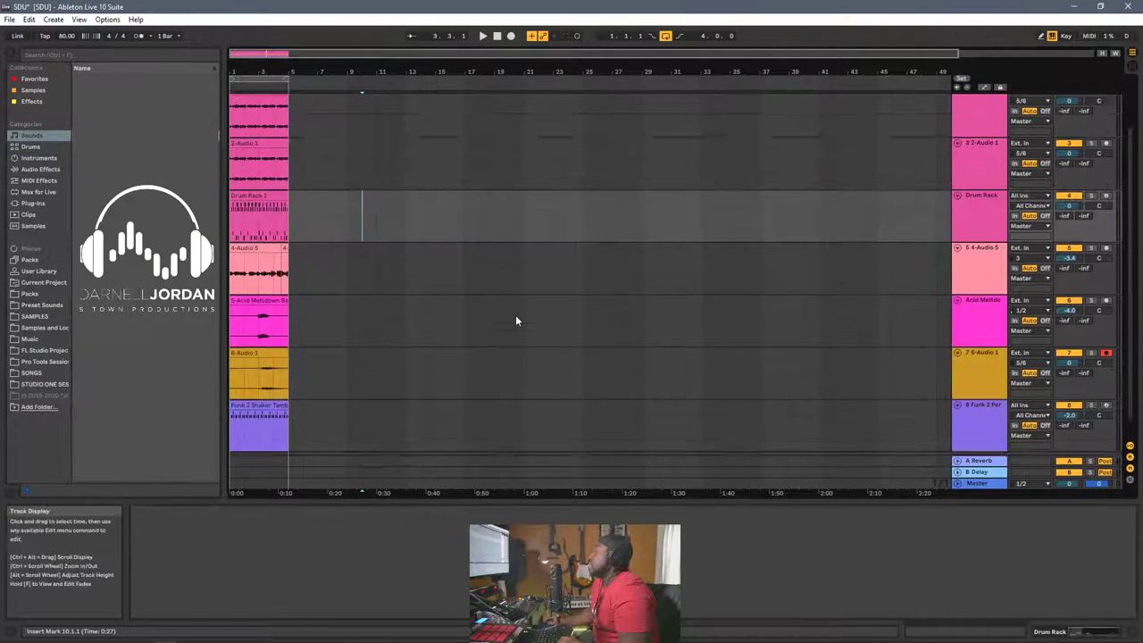
{"action": "scroll", "coordinate": [515, 314], "scroll_direction": "up", "scroll_amount": 2}
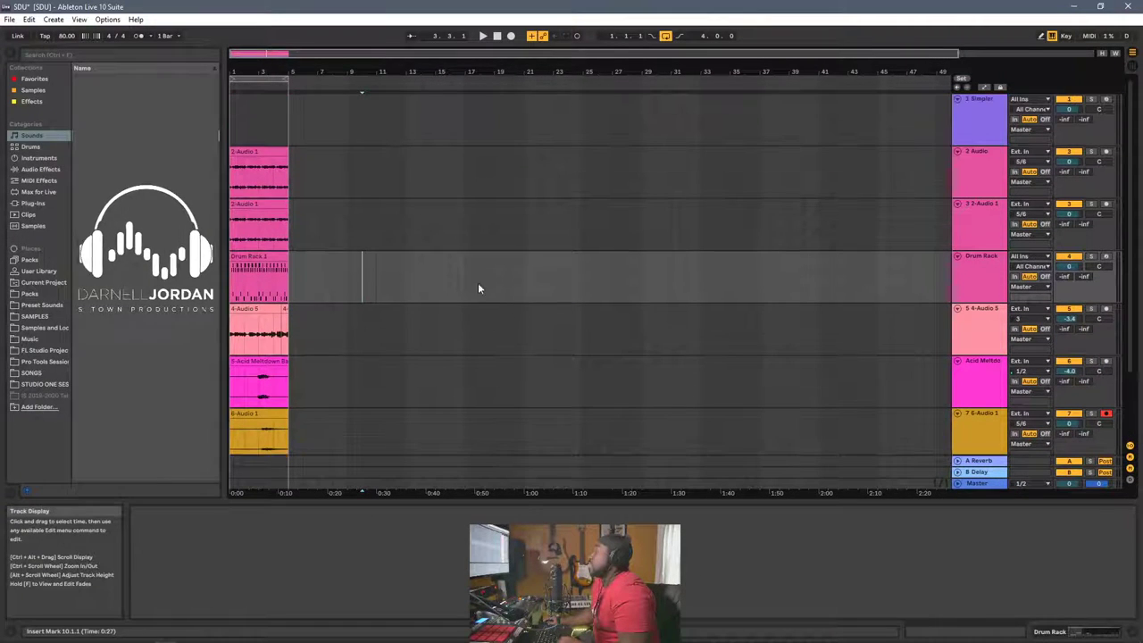
{"action": "left_click", "coordinate": [1102, 54]}
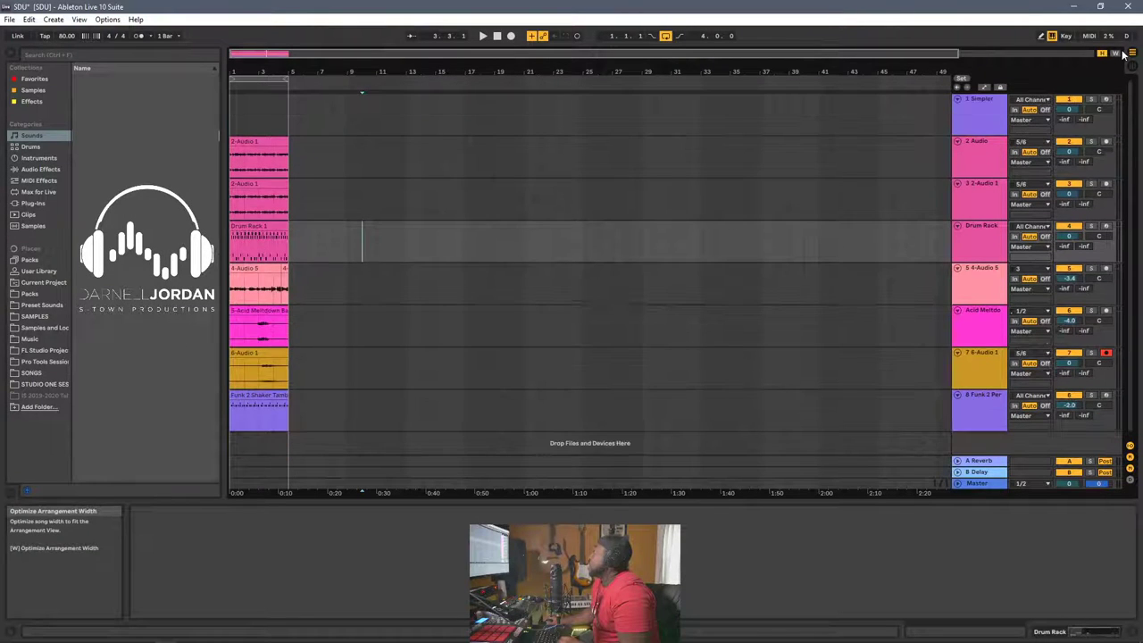
{"action": "left_click", "coordinate": [1114, 54]}
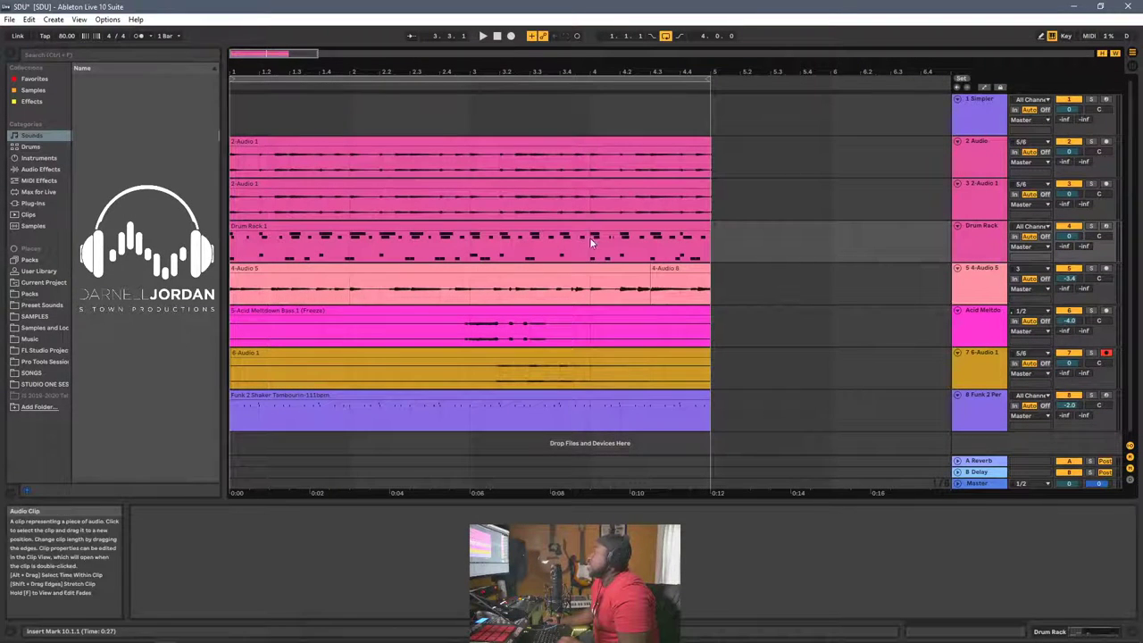
Solo the 2 Audio track and play the SDU set from the start to listen to it
{"action": "left_click", "coordinate": [1091, 143]}
{"action": "key", "text": "space"}
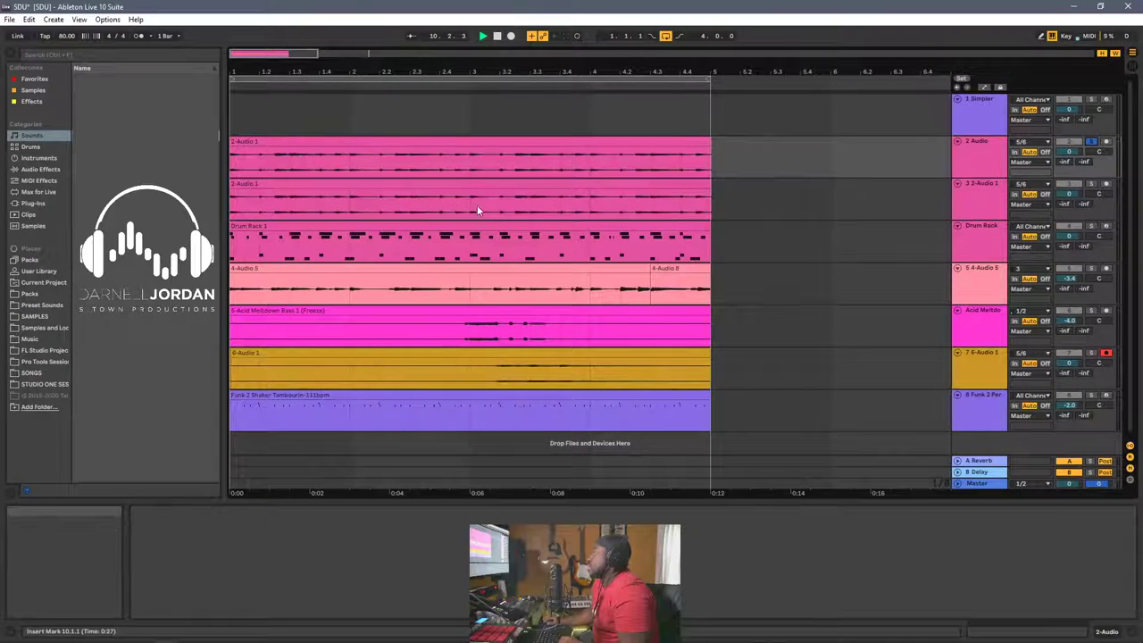
{"action": "scroll", "coordinate": [505, 213], "scroll_direction": "down", "scroll_amount": 4}
{"action": "scroll", "coordinate": [509, 214], "scroll_direction": "up", "scroll_amount": 4}
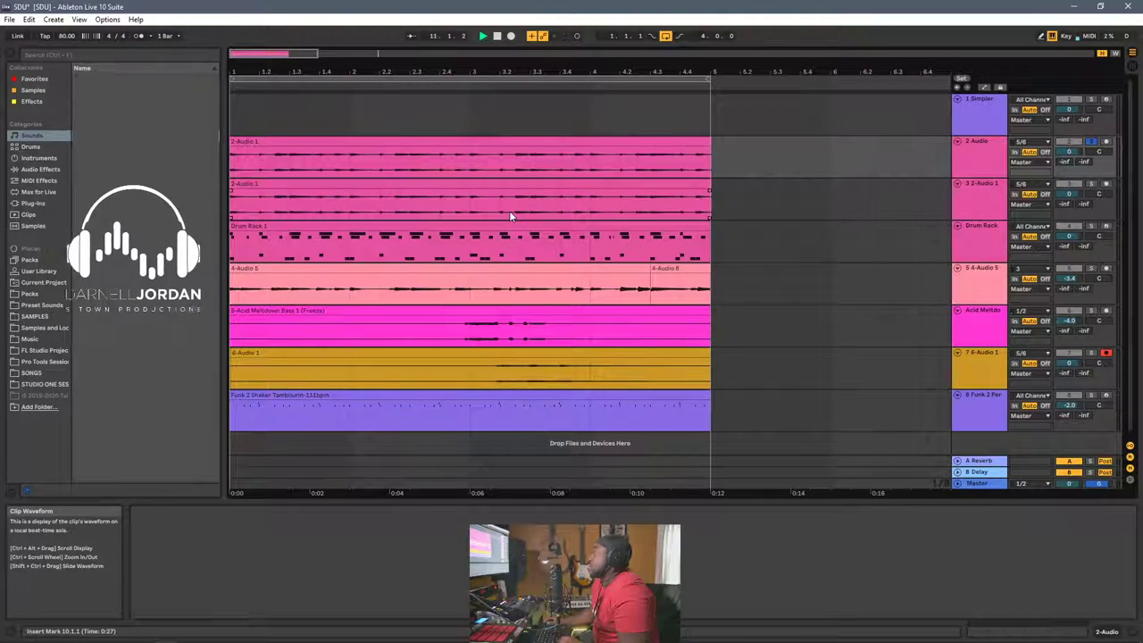
{"action": "double_click", "coordinate": [497, 37]}
{"action": "key", "text": "space"}
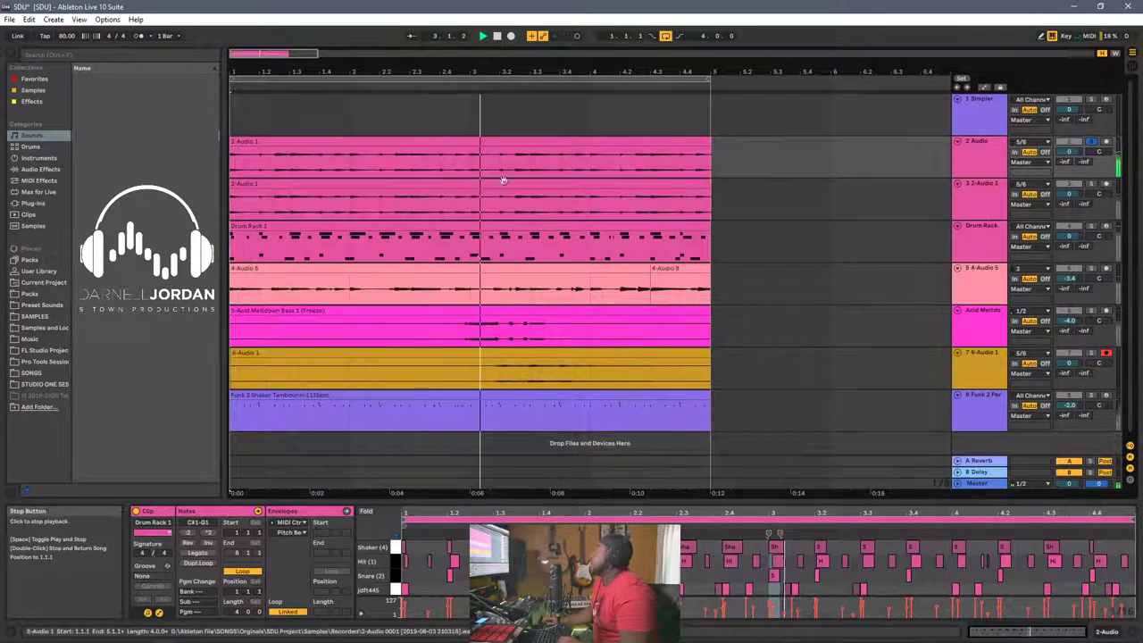
Briefly add the audio track below 2 Audio to the solo for comparison, remove it again and stop playback
{"action": "left_click", "coordinate": [1095, 184], "text": "ctrl"}
{"action": "left_click", "coordinate": [1095, 185], "text": "ctrl"}
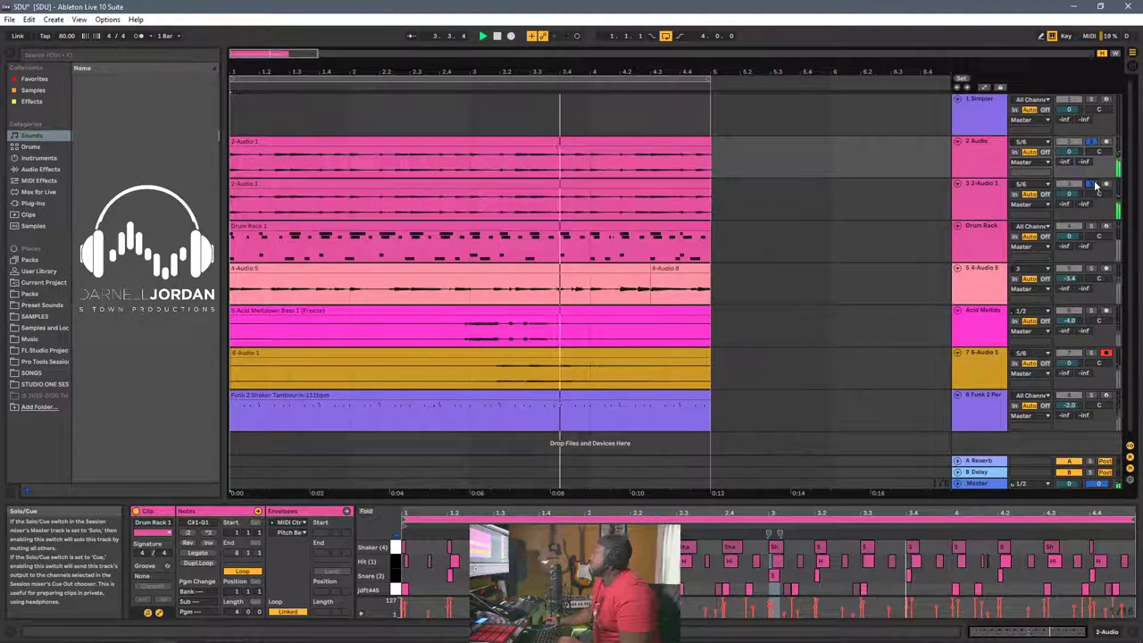
{"action": "key", "text": "space"}
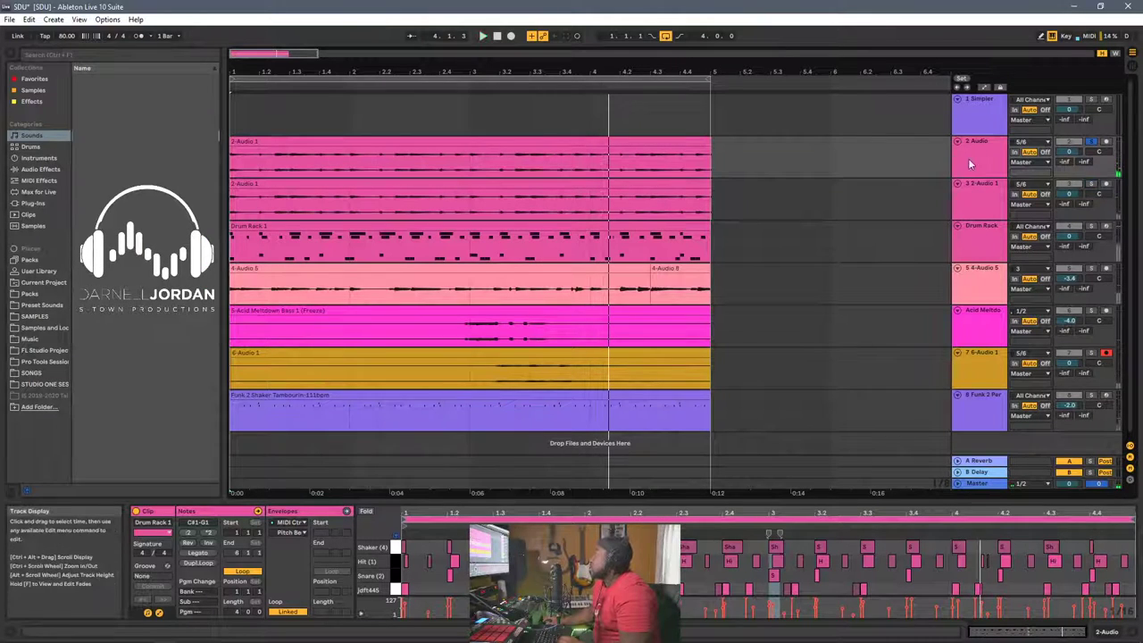
Select the clip on the 2 Audio track and turn off that track's solo
{"action": "left_click", "coordinate": [258, 143]}
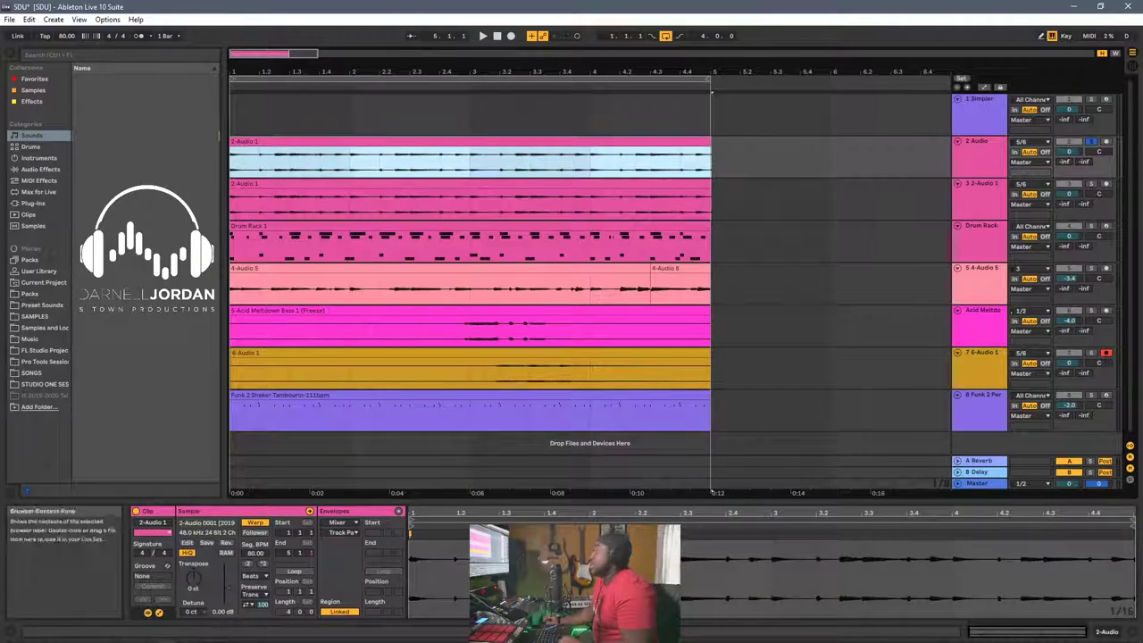
{"action": "left_click", "coordinate": [1092, 143]}
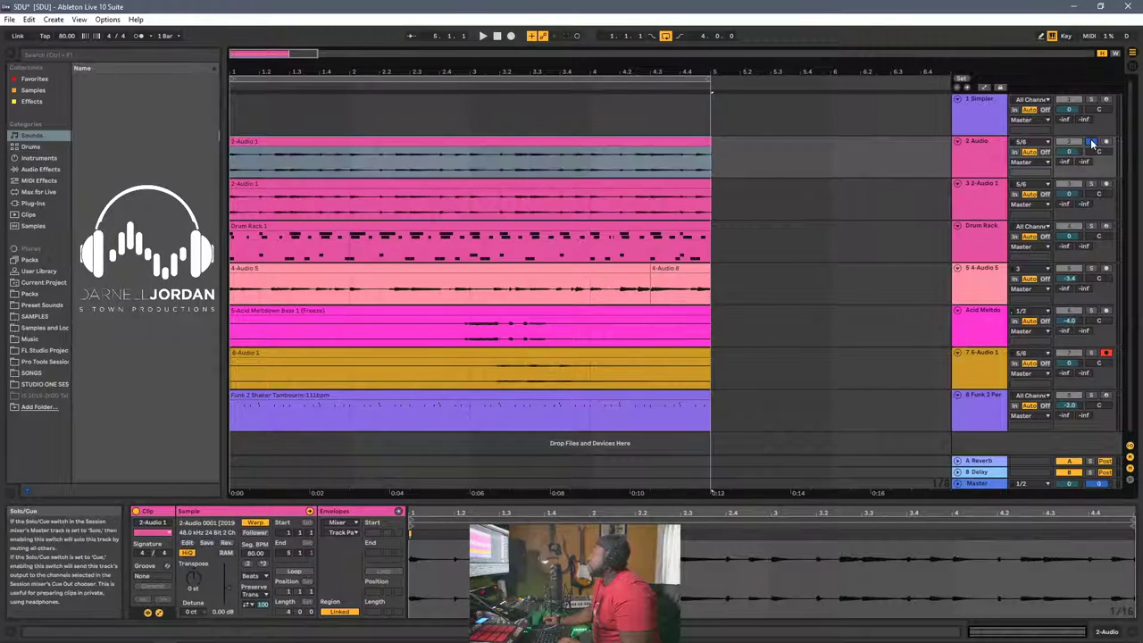
{"action": "left_click", "coordinate": [1091, 143]}
{"action": "scroll", "coordinate": [510, 306], "scroll_direction": "down", "scroll_amount": 1}
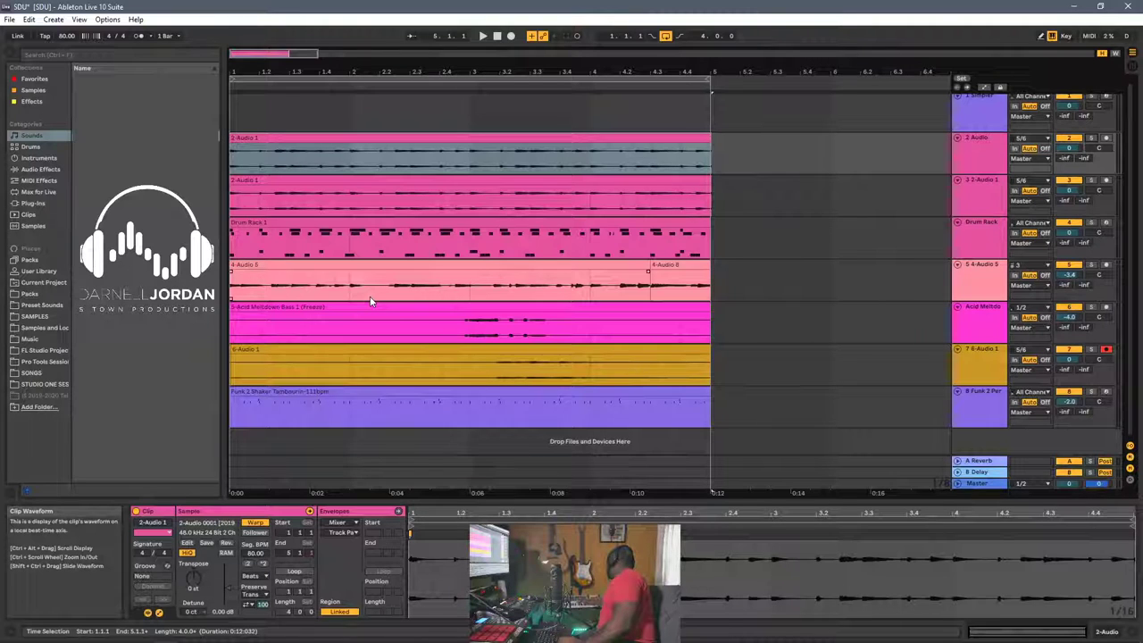
{"action": "scroll", "coordinate": [763, 275], "scroll_direction": "up", "scroll_amount": 1}
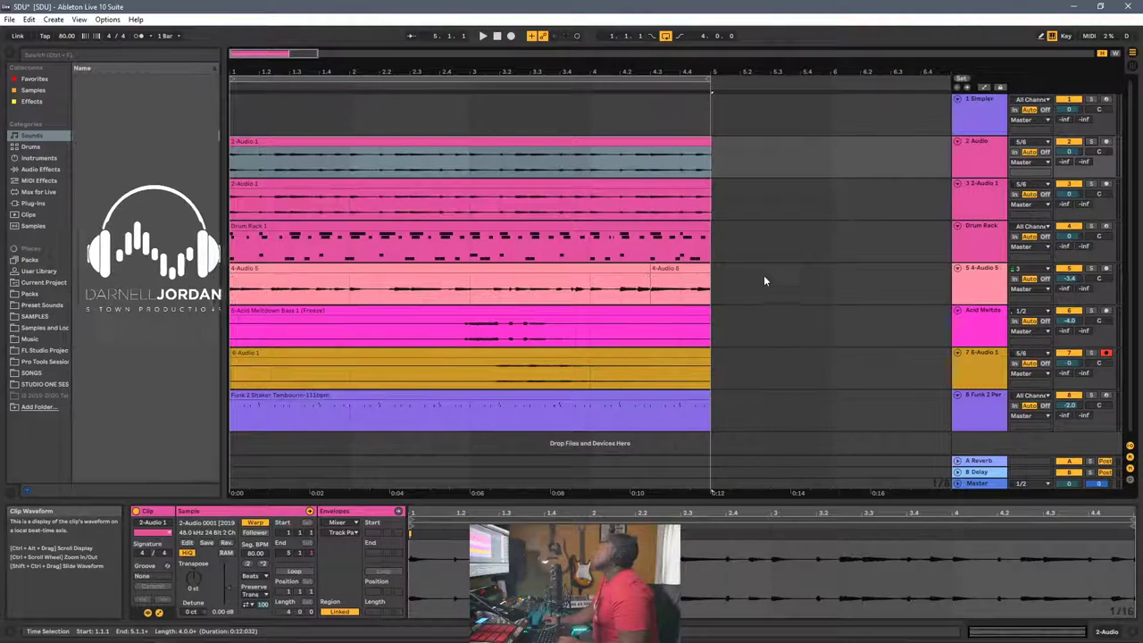
Set the 2 Audio track's input to 3/4, test playback with monitoring on In and return monitoring to Auto
{"action": "left_click", "coordinate": [1022, 142]}
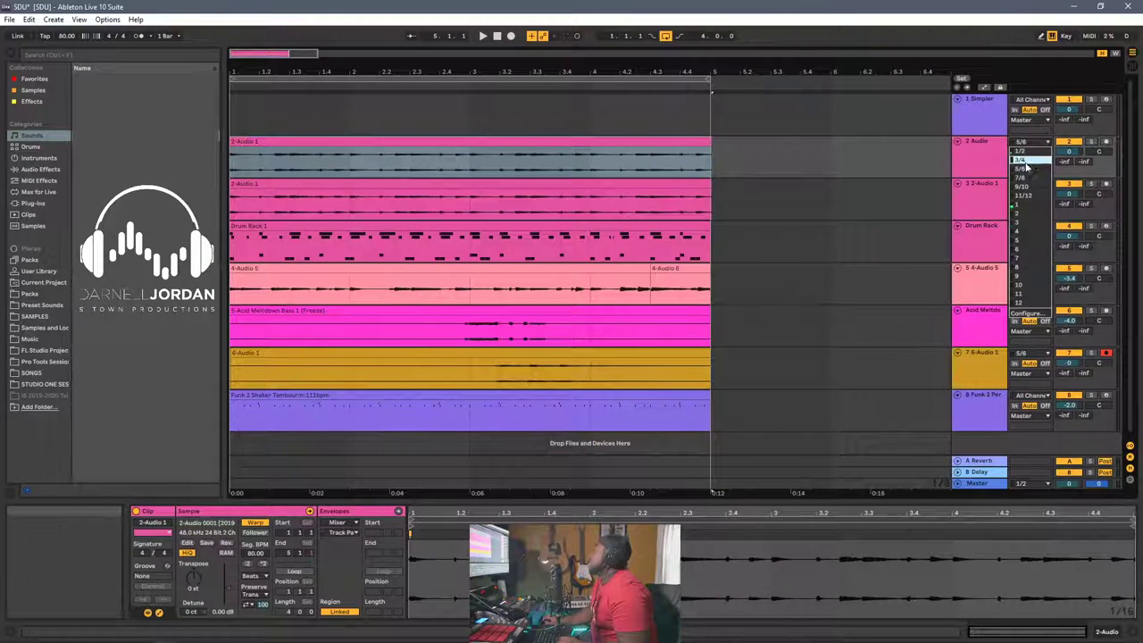
{"action": "left_click", "coordinate": [1027, 164]}
{"action": "left_click", "coordinate": [1015, 153]}
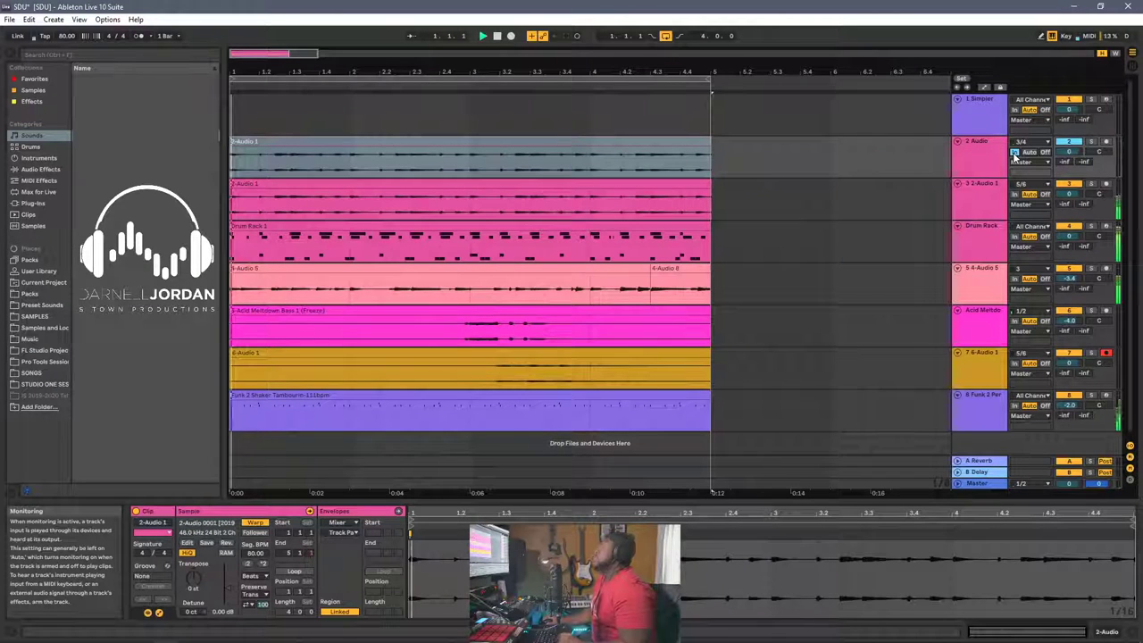
{"action": "key", "text": "space"}
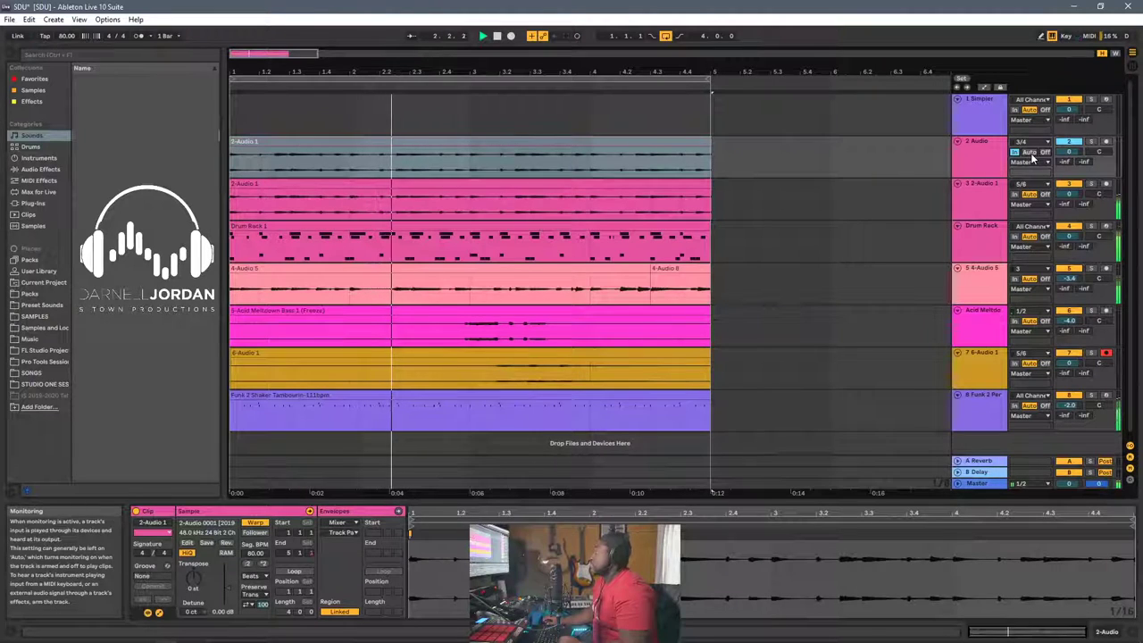
{"action": "left_click", "coordinate": [1030, 153]}
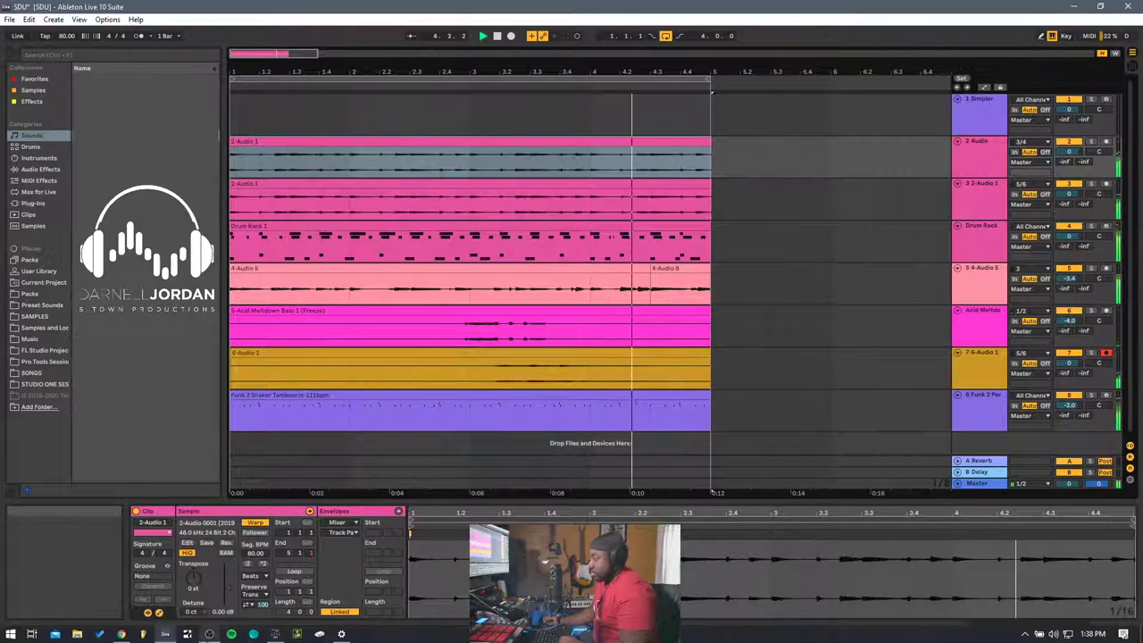
{"action": "mouse_move", "coordinate": [209, 634]}
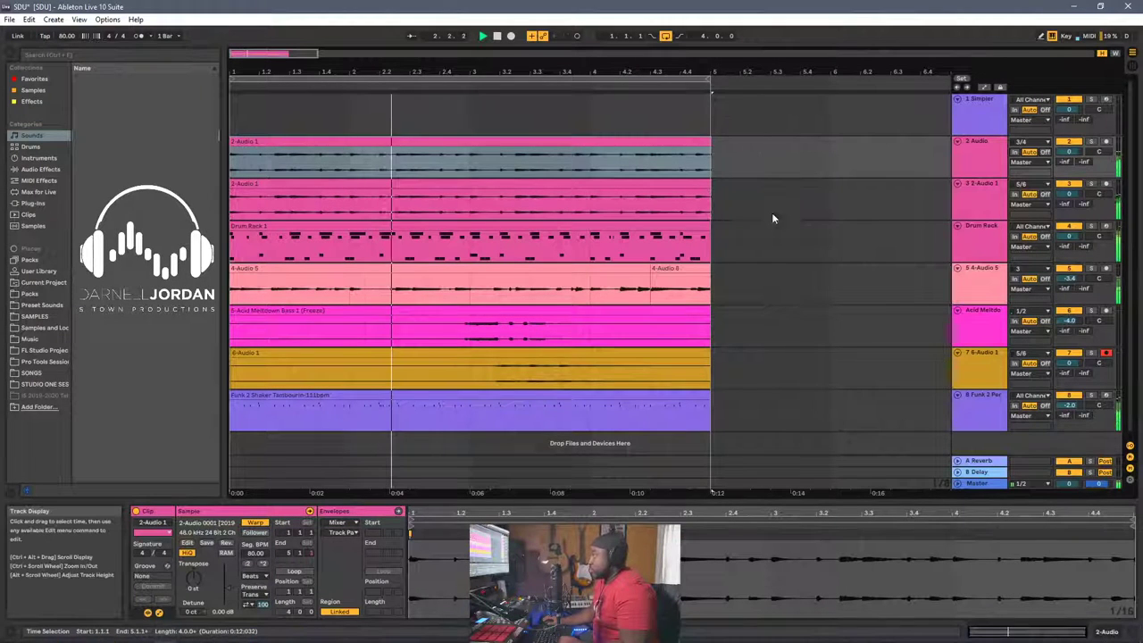
{"action": "scroll", "coordinate": [904, 320], "scroll_direction": "down", "scroll_amount": 1}
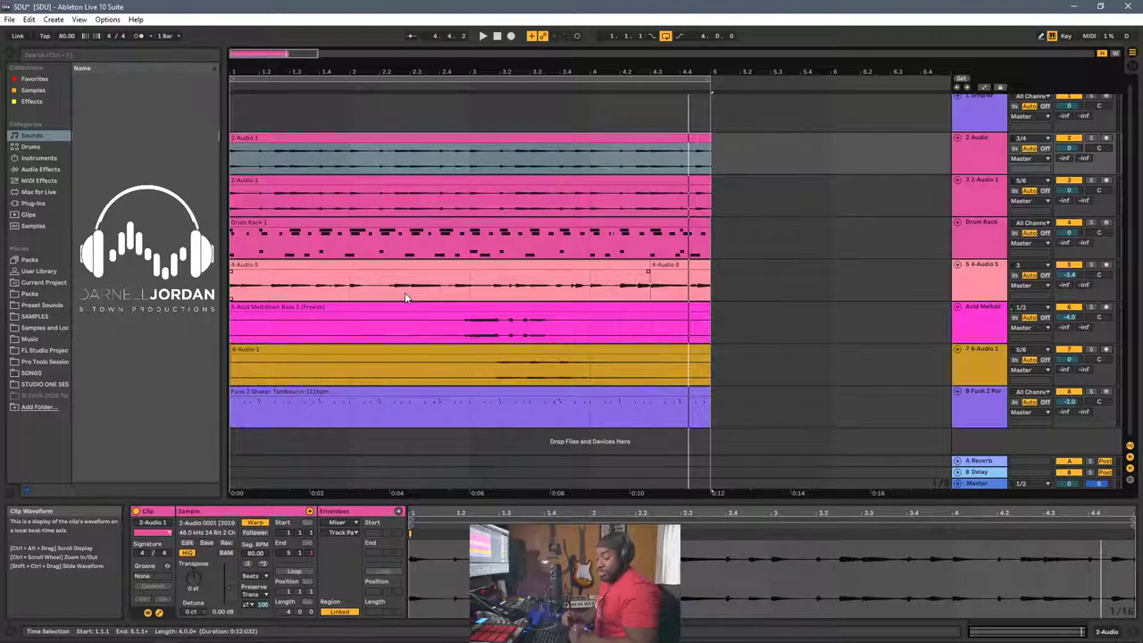
{"action": "scroll", "coordinate": [447, 346], "scroll_direction": "up", "scroll_amount": 1}
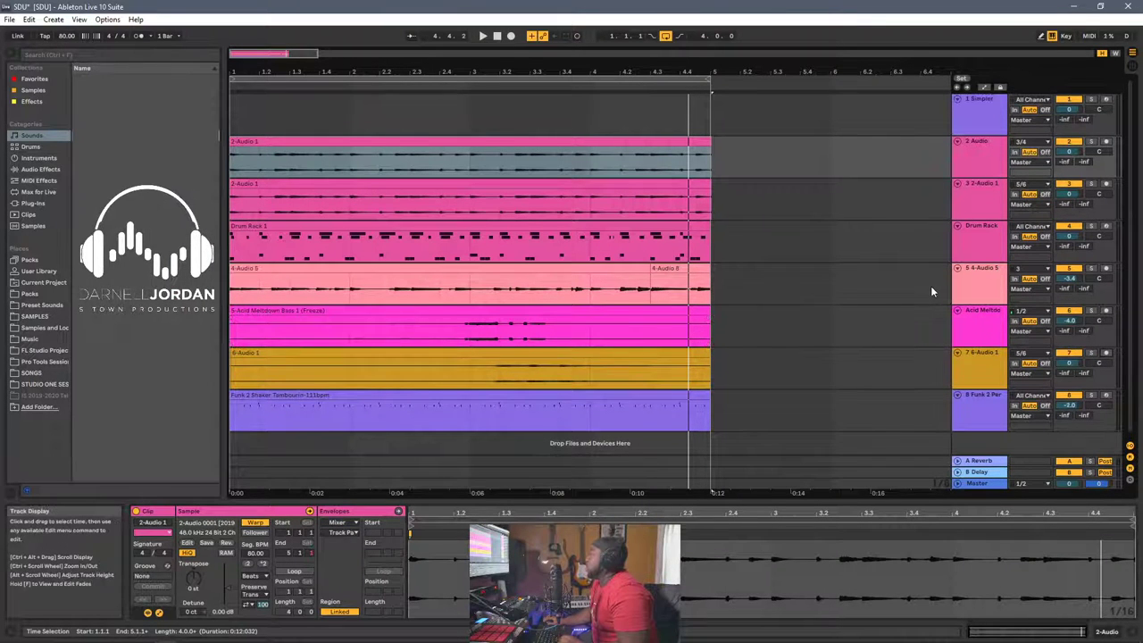
Select all tracks from 1 Simpler to 8 Funk 2 Percussion, and reduce the selection to the 2 Audio track
{"action": "left_click", "coordinate": [977, 112]}
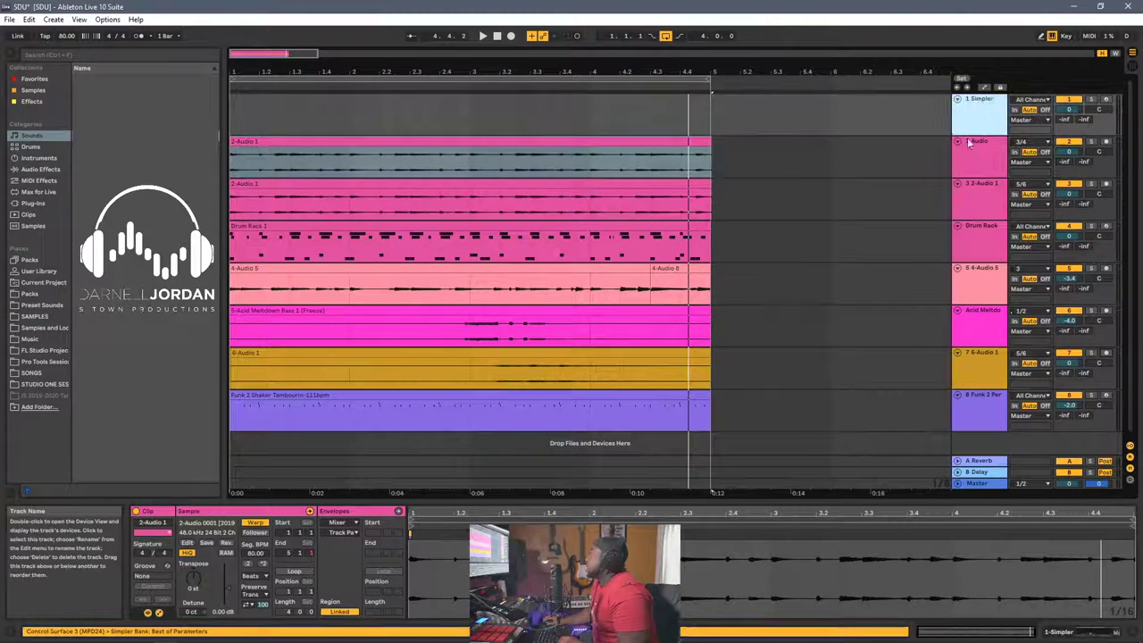
{"action": "left_click", "coordinate": [973, 399]}
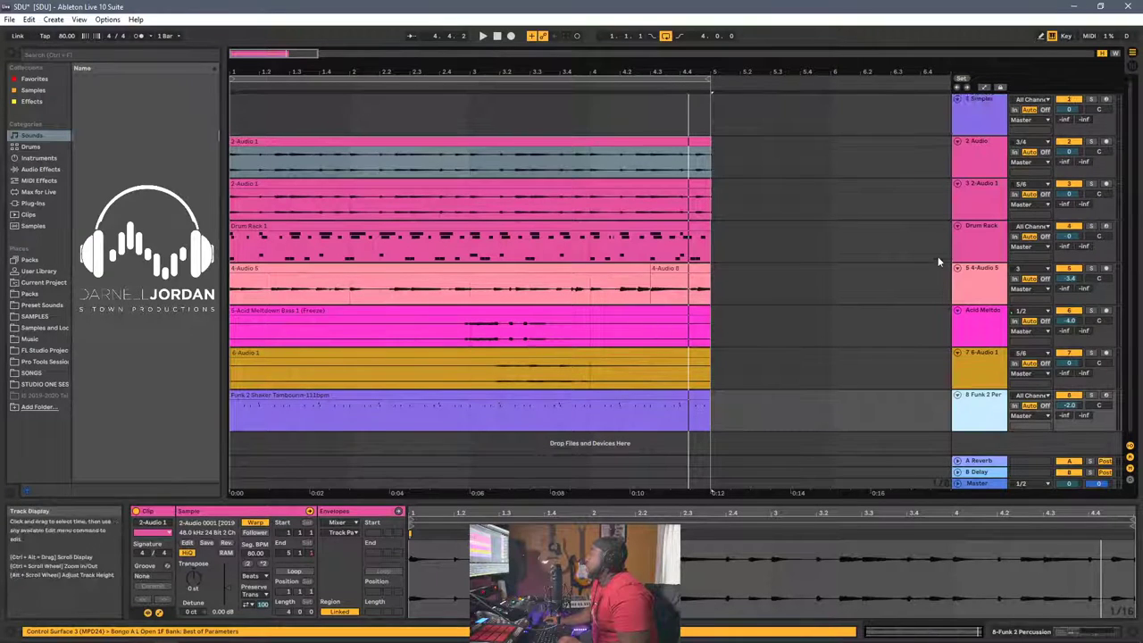
{"action": "left_click", "coordinate": [972, 122], "text": "shift"}
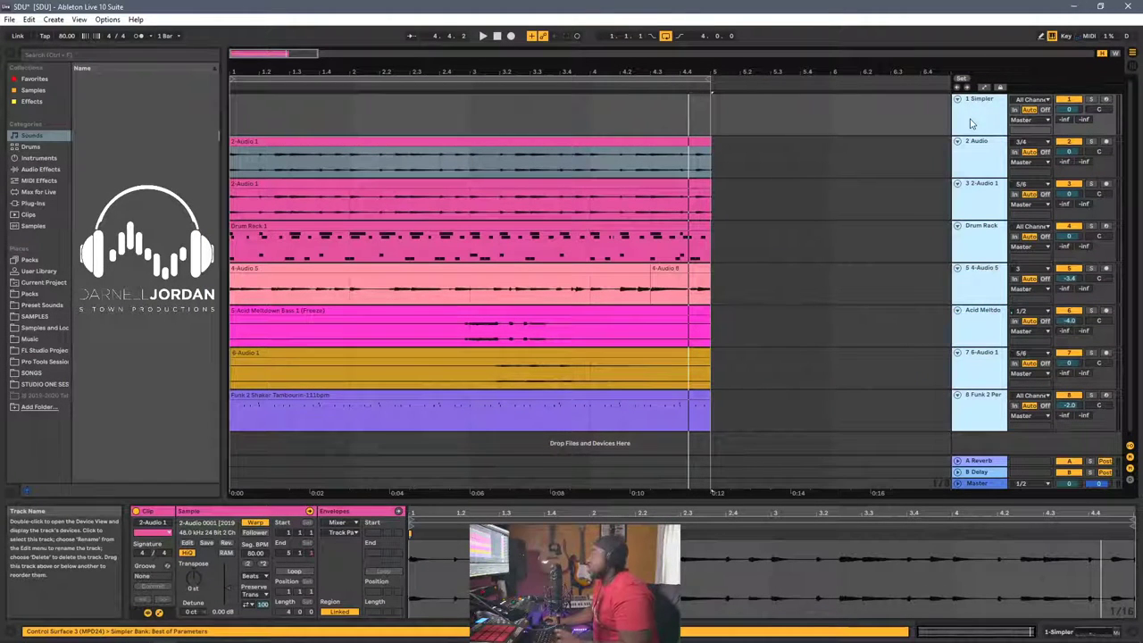
{"action": "left_click", "coordinate": [990, 169]}
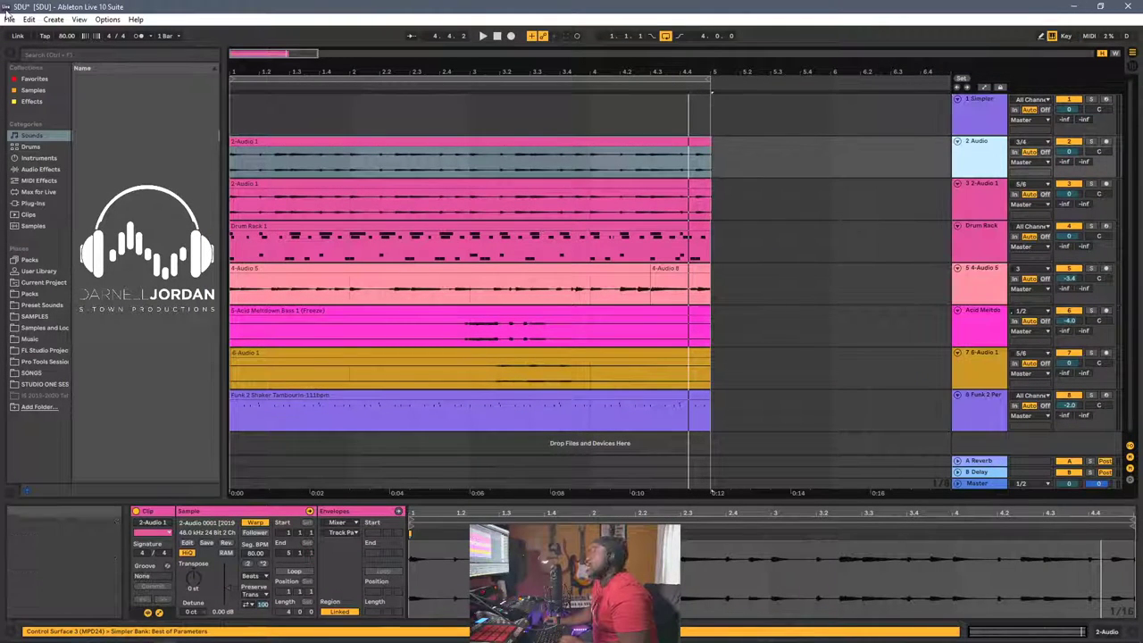
Open the Live set in the Throw Yo Hands FX6 Project folder inside the Orginals songs folder
{"action": "left_click", "coordinate": [10, 20]}
{"action": "left_click", "coordinate": [36, 46]}
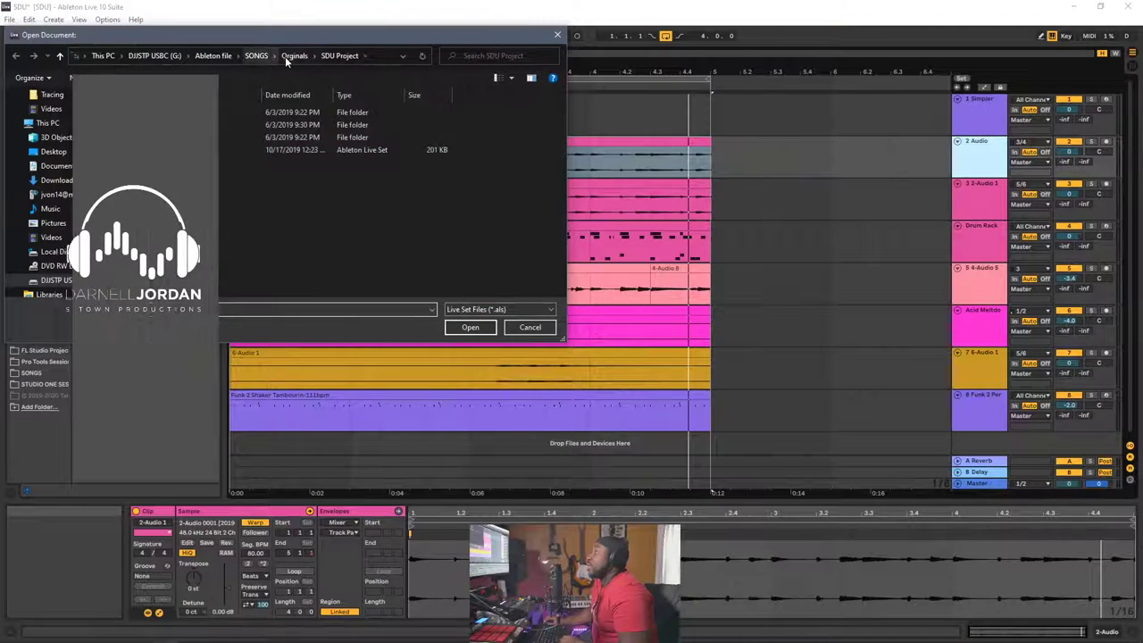
{"action": "left_click", "coordinate": [286, 57]}
{"action": "scroll", "coordinate": [303, 166], "scroll_direction": "down", "scroll_amount": 4}
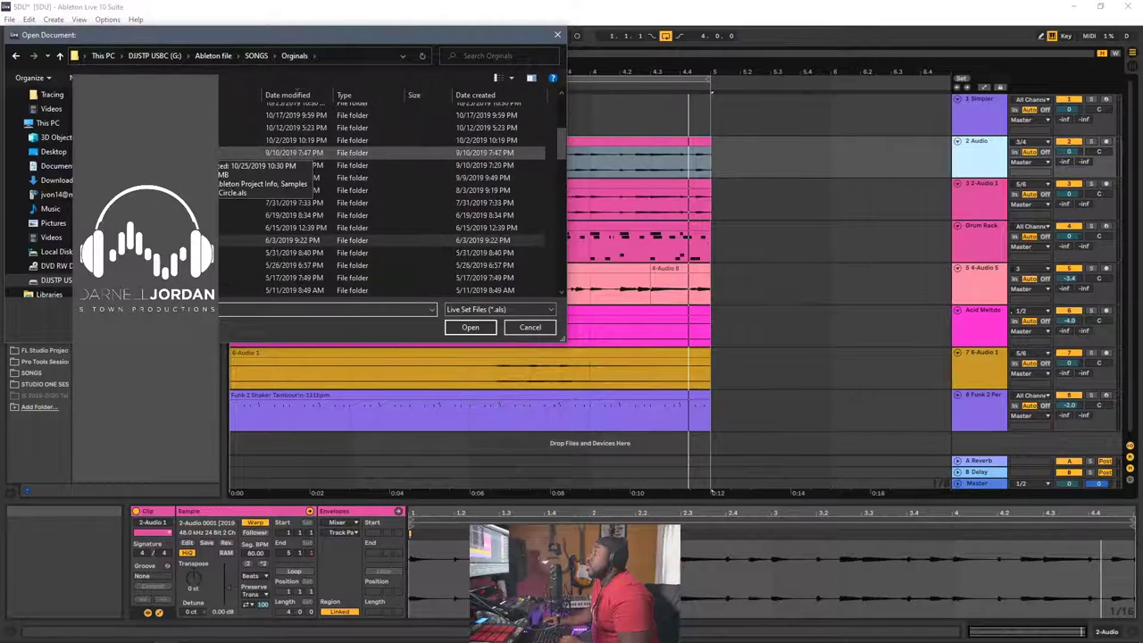
{"action": "scroll", "coordinate": [304, 153], "scroll_direction": "up", "scroll_amount": 4}
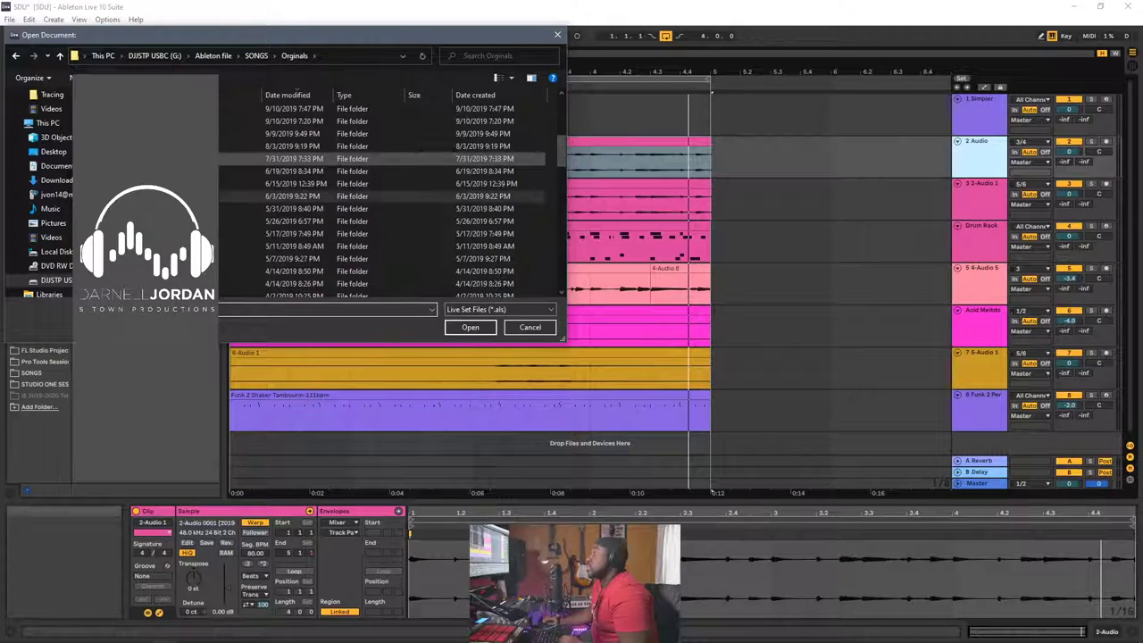
{"action": "scroll", "coordinate": [384, 197], "scroll_direction": "down", "scroll_amount": 2}
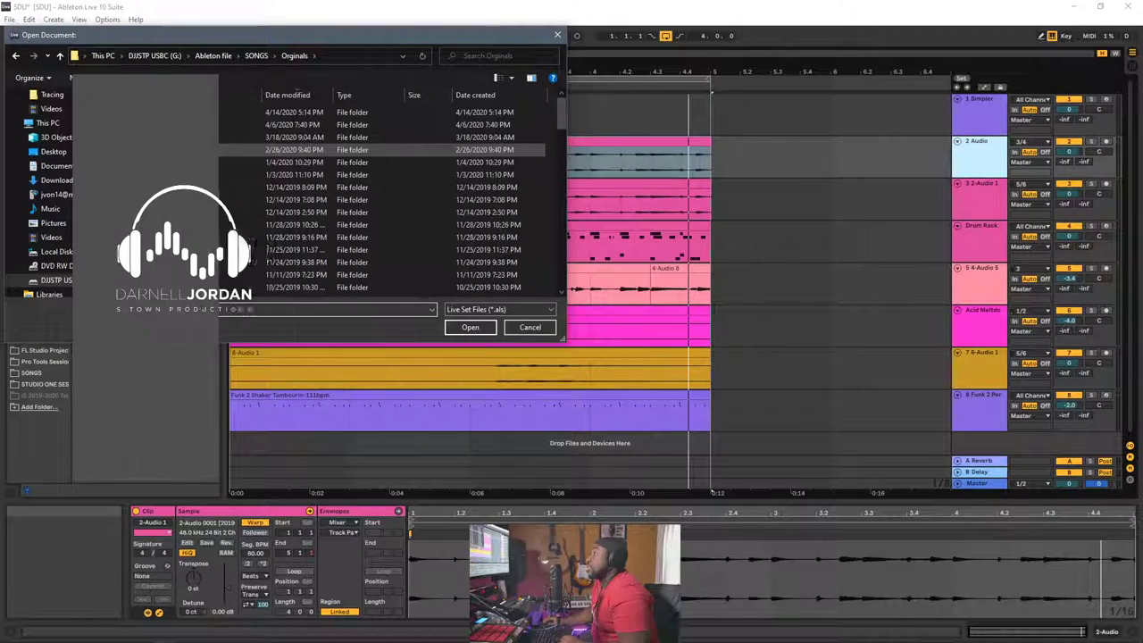
{"action": "scroll", "coordinate": [268, 156], "scroll_direction": "down", "scroll_amount": 2}
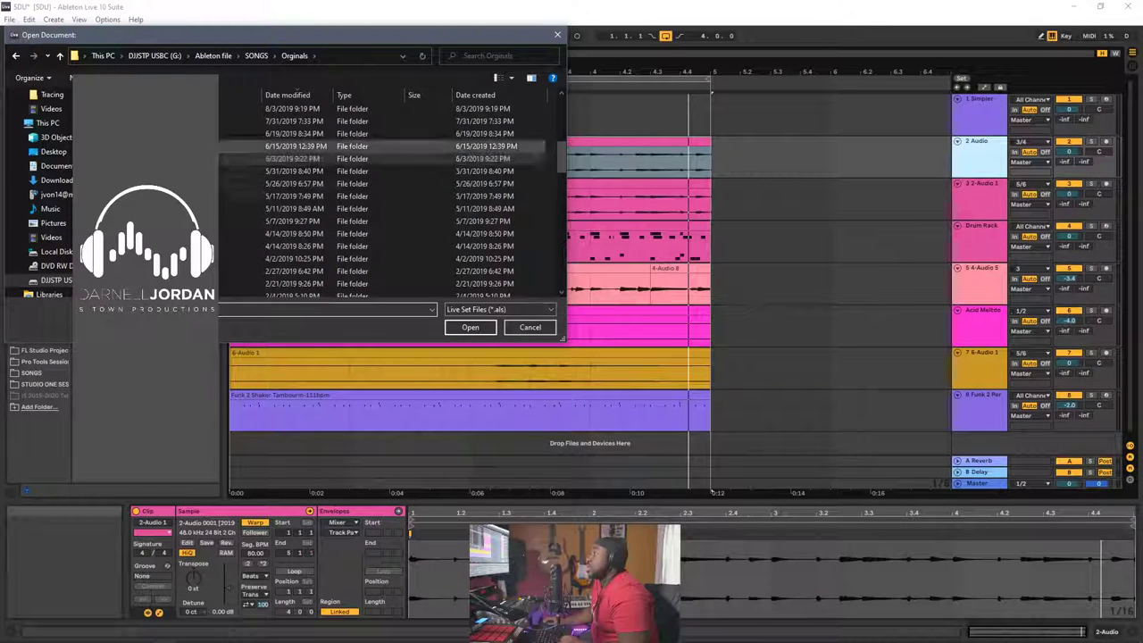
{"action": "double_click", "coordinate": [266, 159]}
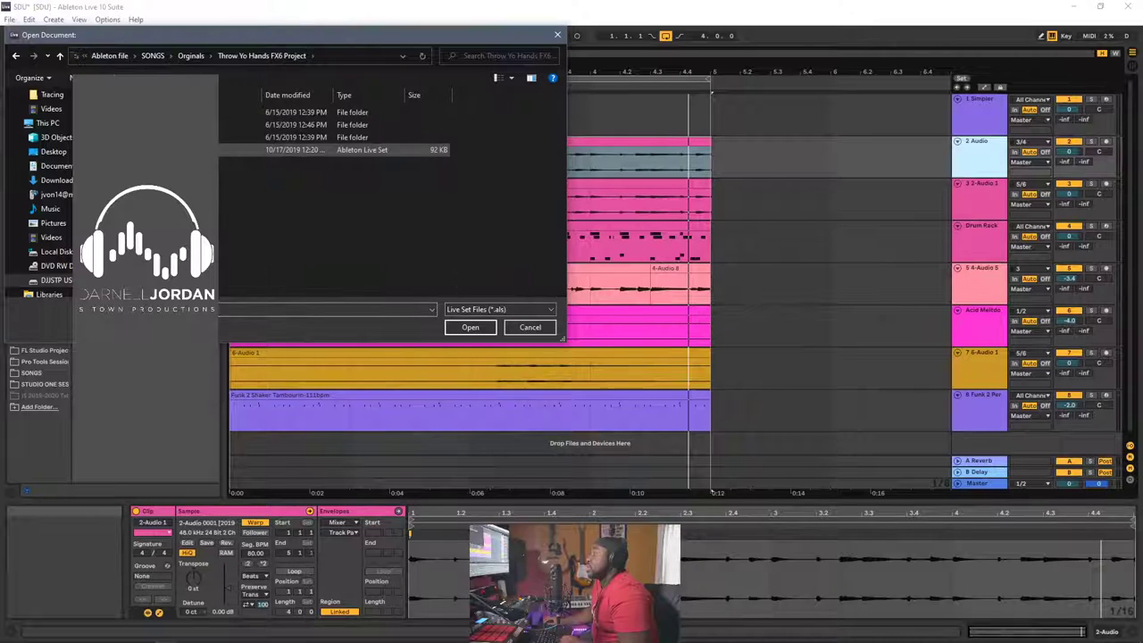
{"action": "left_click", "coordinate": [469, 326]}
{"action": "left_click", "coordinate": [571, 348]}
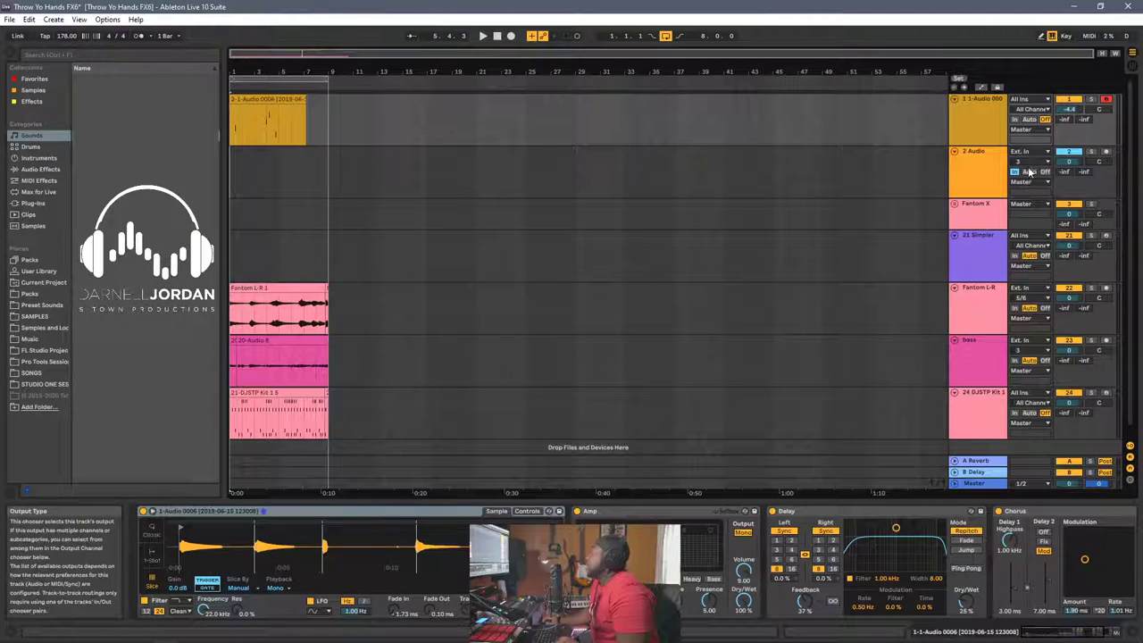
Play the opening bars of the Throw Yo Hands FX6 set and stop playback
{"action": "key", "text": "space"}
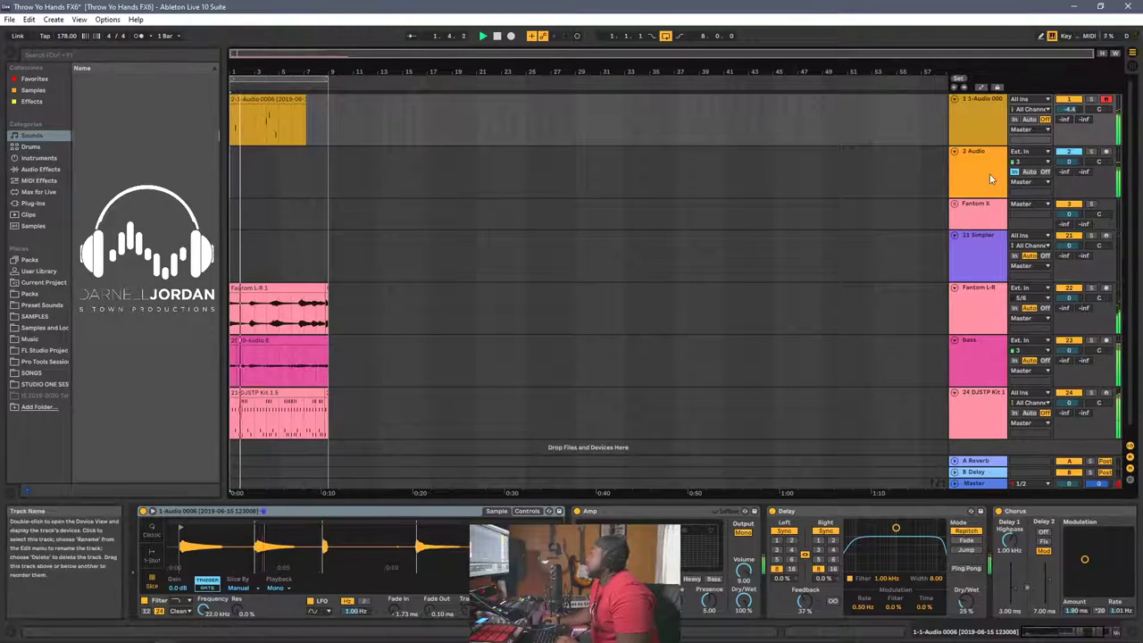
{"action": "key", "text": "space"}
{"action": "scroll", "coordinate": [941, 214], "scroll_direction": "down", "scroll_amount": 1}
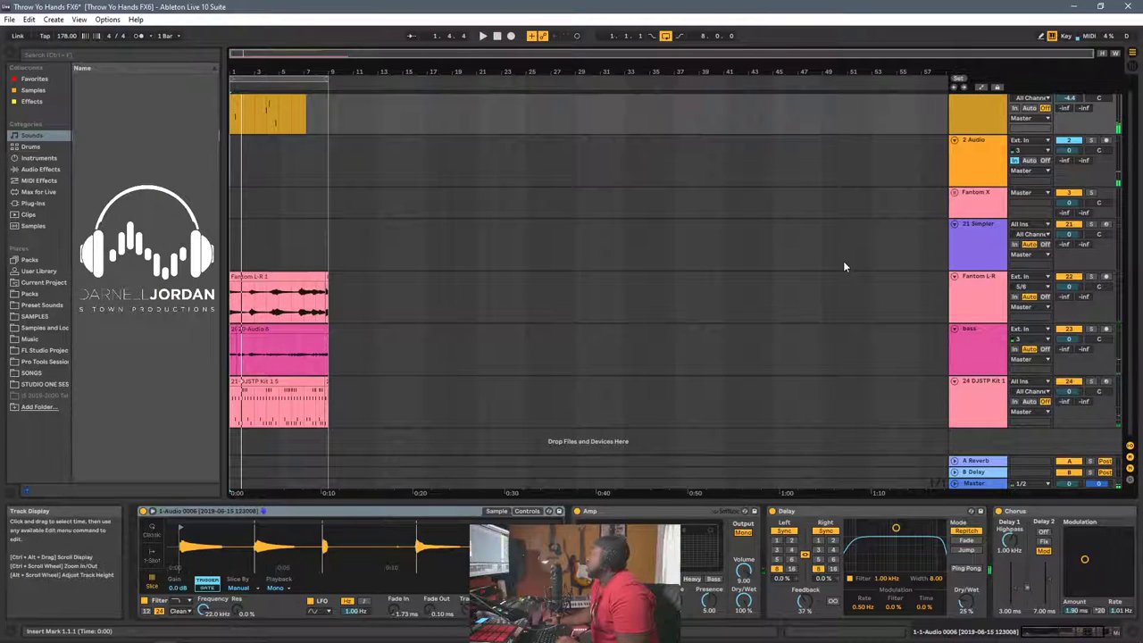
{"action": "scroll", "coordinate": [843, 261], "scroll_direction": "up", "scroll_amount": 1}
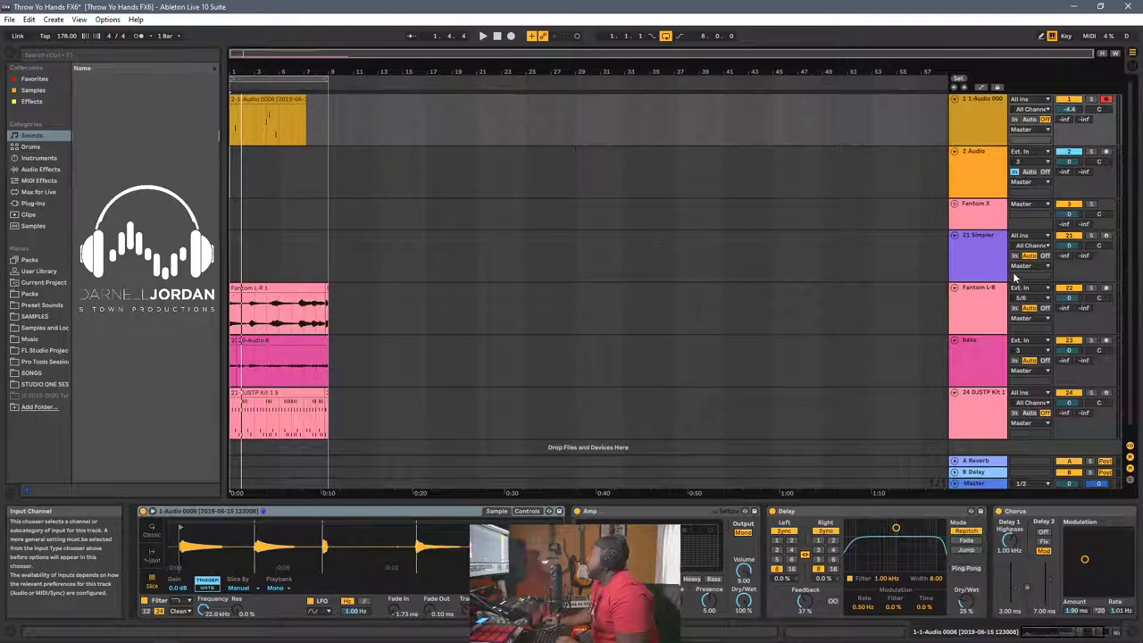
Set the input channel of the 4 Audio track in the Fantom X group to 3/4 and fold the group
{"action": "left_click", "coordinate": [954, 206]}
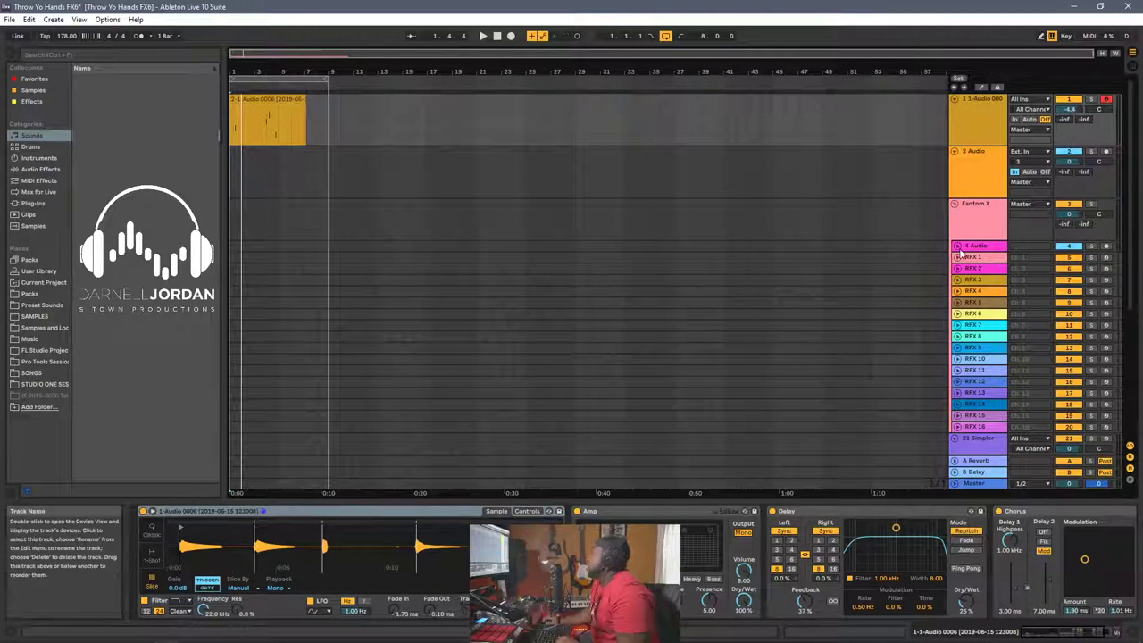
{"action": "left_click", "coordinate": [957, 245]}
{"action": "left_click", "coordinate": [1027, 256]}
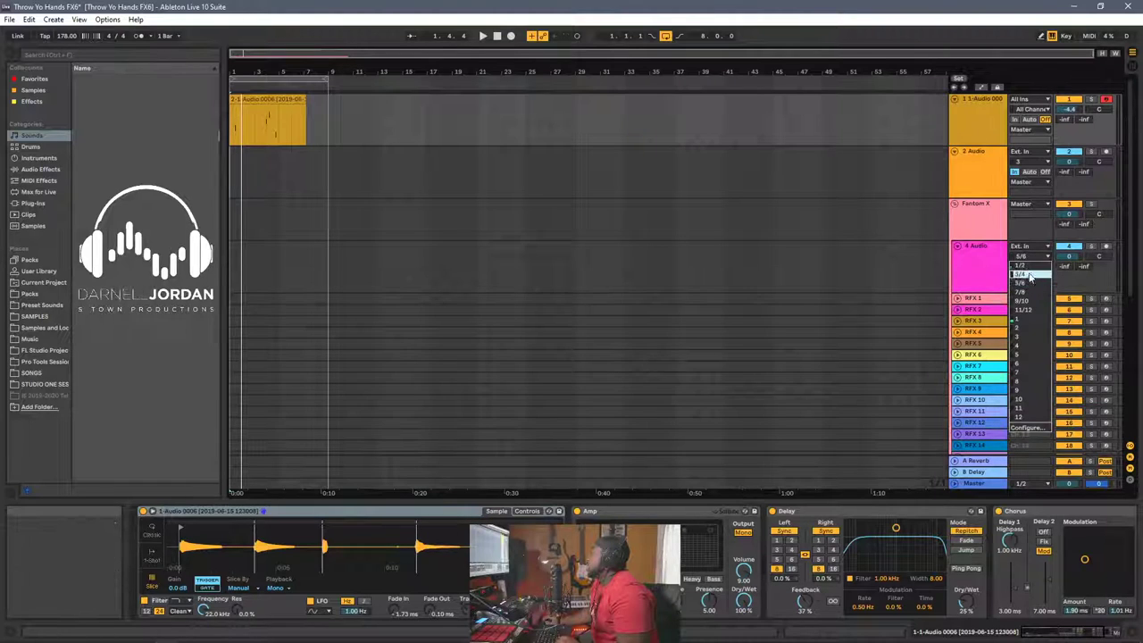
{"action": "left_click", "coordinate": [1028, 284]}
{"action": "left_click", "coordinate": [953, 205]}
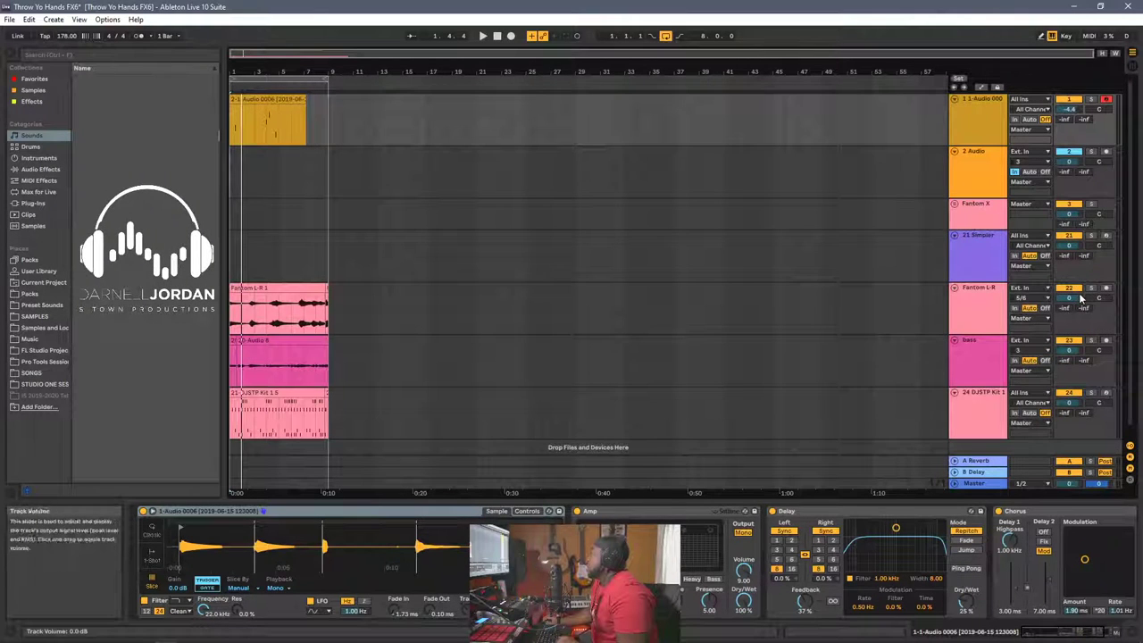
Play the set and solo the Fantom L-R and DJSTP Kit 1 tracks in turn, removing each solo after listening
{"action": "left_click", "coordinate": [1091, 288]}
{"action": "key", "text": "space"}
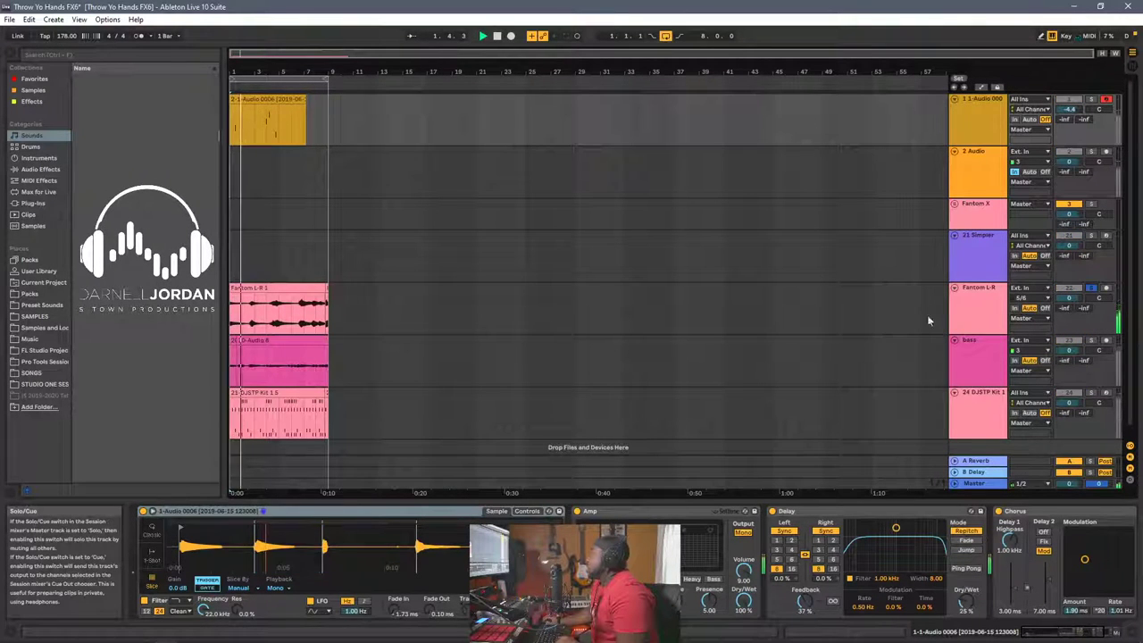
{"action": "left_click", "coordinate": [1092, 290]}
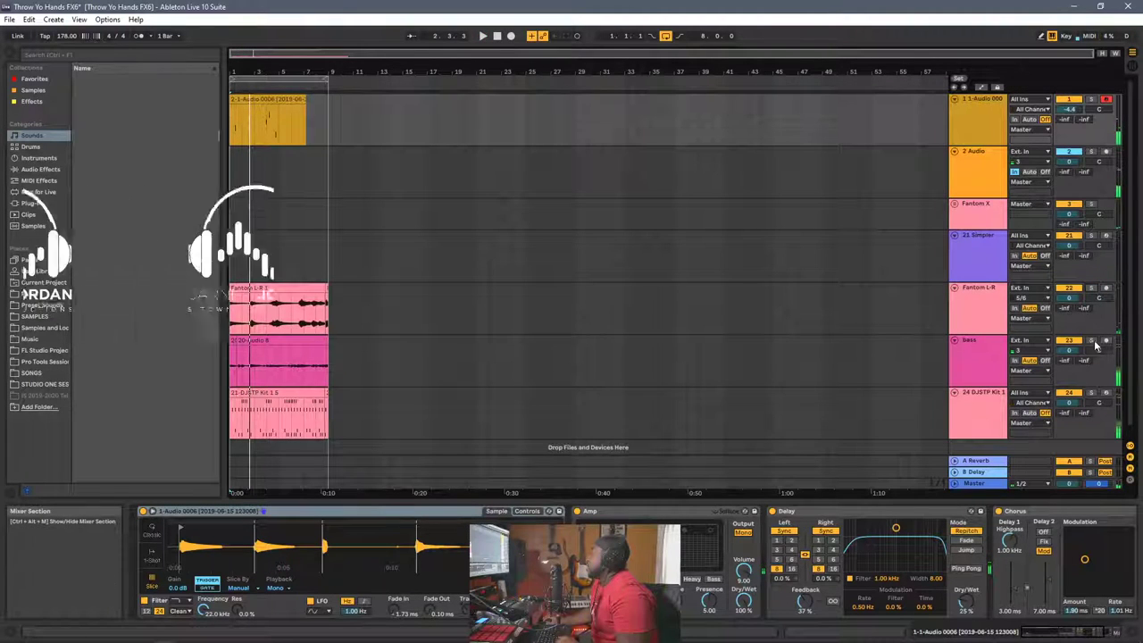
{"action": "left_click", "coordinate": [1091, 393]}
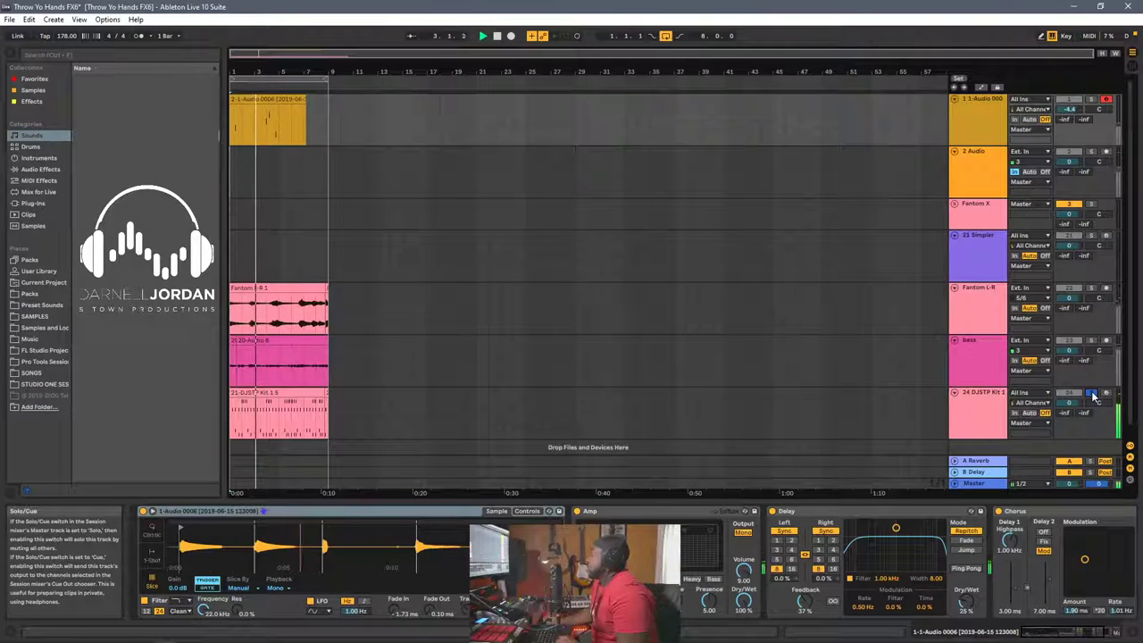
{"action": "left_click", "coordinate": [1091, 393]}
{"action": "scroll", "coordinate": [1052, 383], "scroll_direction": "down", "scroll_amount": 1}
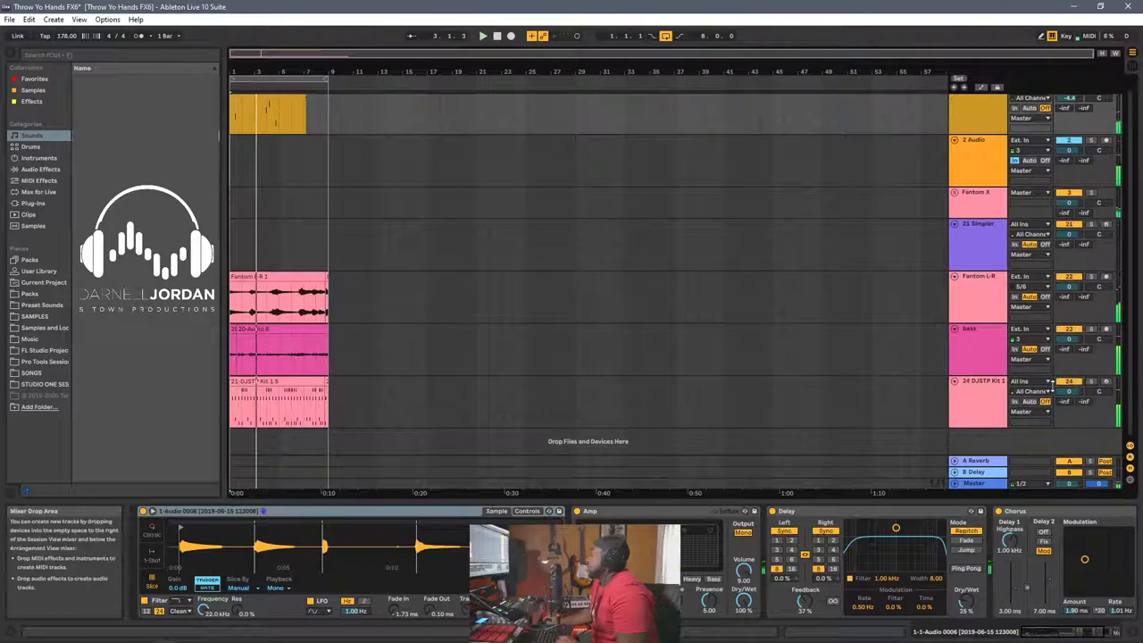
{"action": "left_click", "coordinate": [1091, 279]}
{"action": "left_click", "coordinate": [1091, 278]}
{"action": "scroll", "coordinate": [1089, 275], "scroll_direction": "up", "scroll_amount": 1}
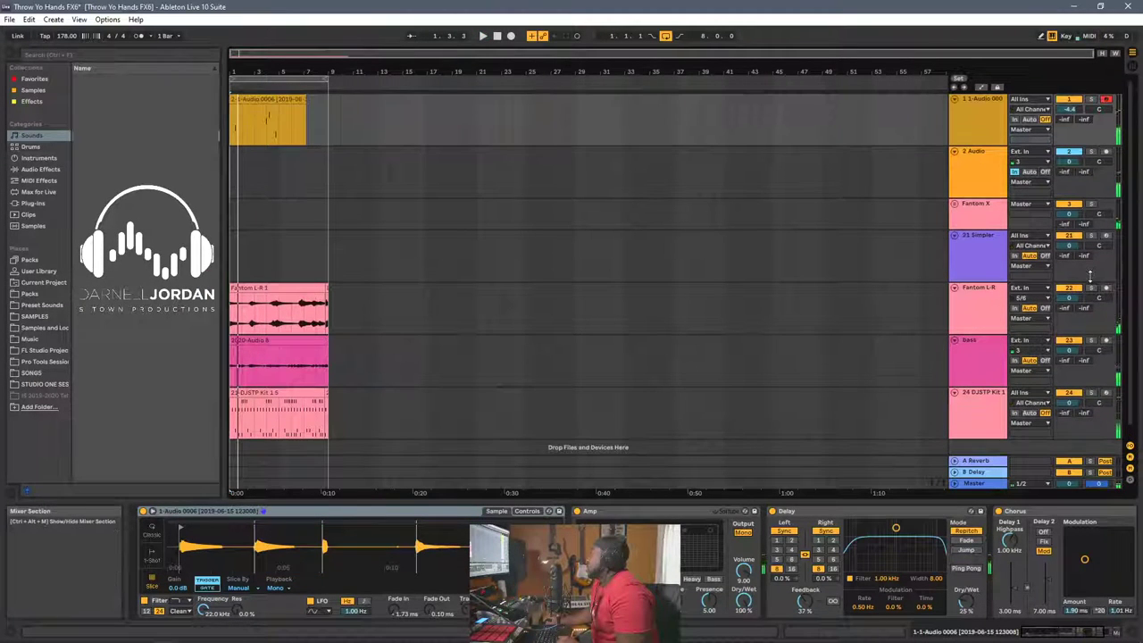
Solo the Fantom X group and lower the volume of its 4 Audio track to -5.9 dB
{"action": "left_click", "coordinate": [1091, 205]}
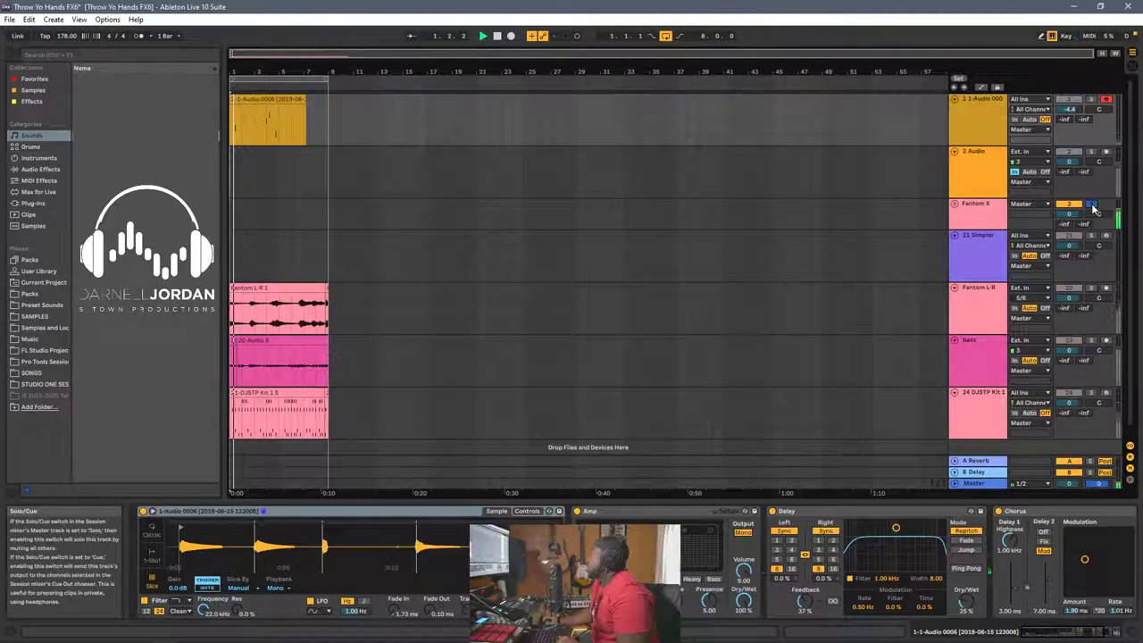
{"action": "left_click", "coordinate": [955, 204]}
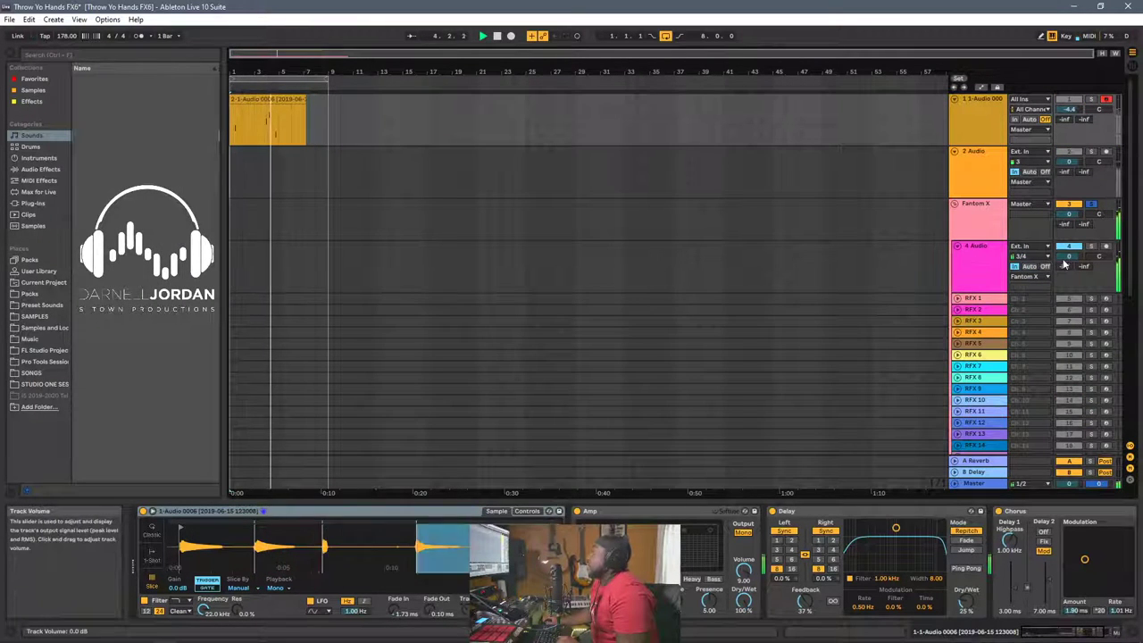
{"action": "mouse_move", "coordinate": [1064, 258]}
{"action": "left_mouse_down"}
{"action": "mouse_move", "coordinate": [1065, 279]}
{"action": "mouse_move", "coordinate": [1064, 255]}
{"action": "left_mouse_up"}
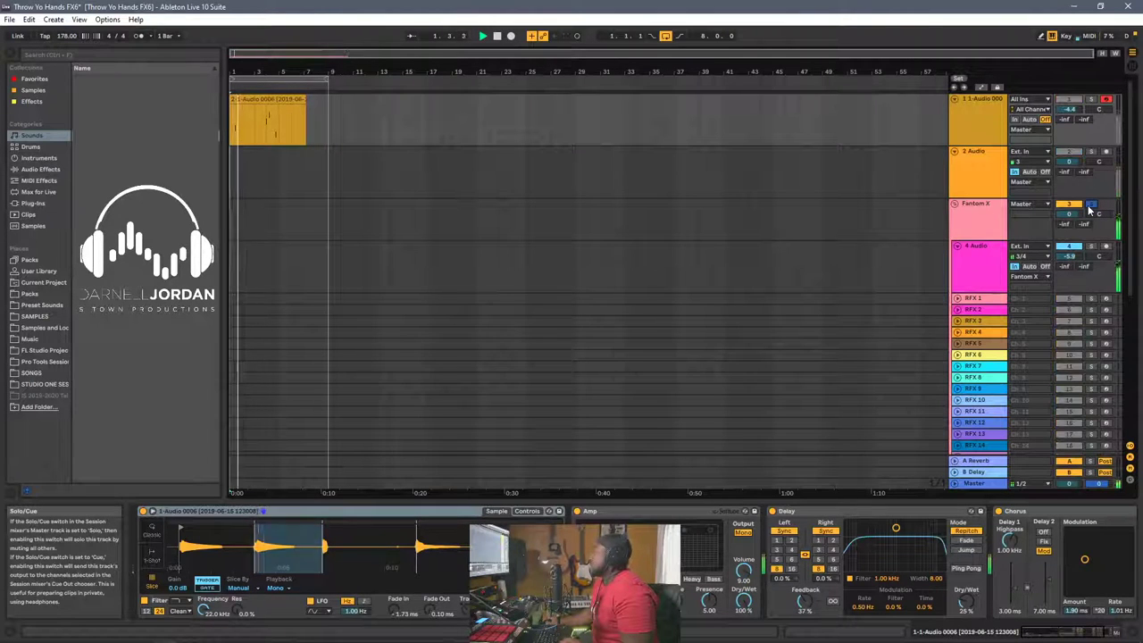
{"action": "left_click", "coordinate": [957, 246]}
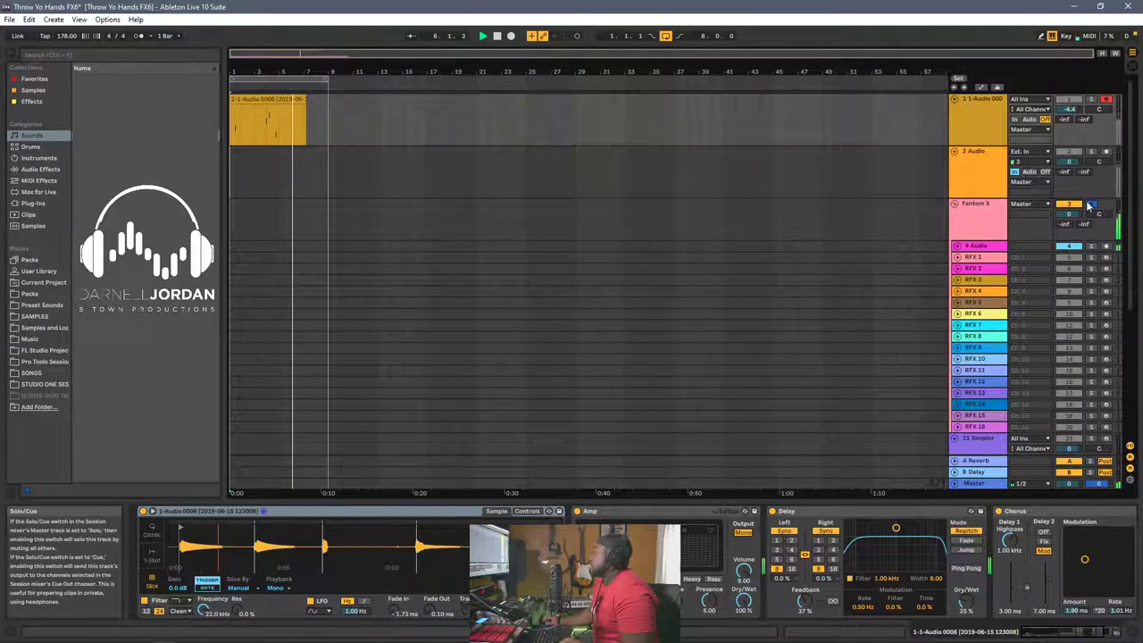
Remove the Fantom X group's solo, compare the mix with the group muted and active, and fold the group
{"action": "left_click", "coordinate": [1065, 207]}
{"action": "left_click", "coordinate": [1065, 207]}
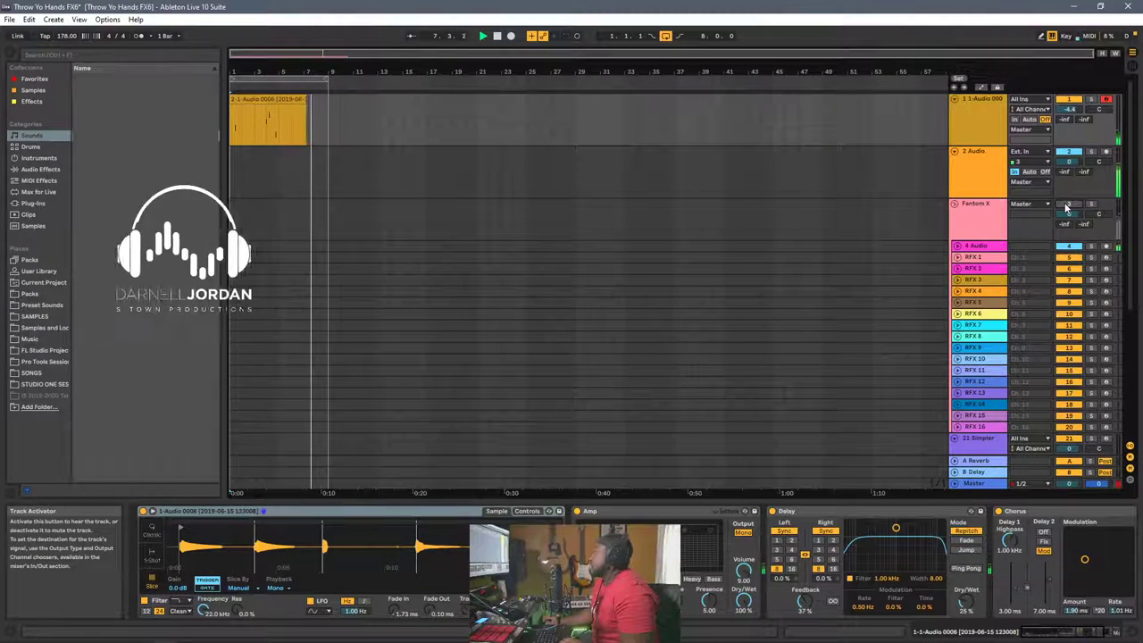
{"action": "left_click", "coordinate": [956, 204]}
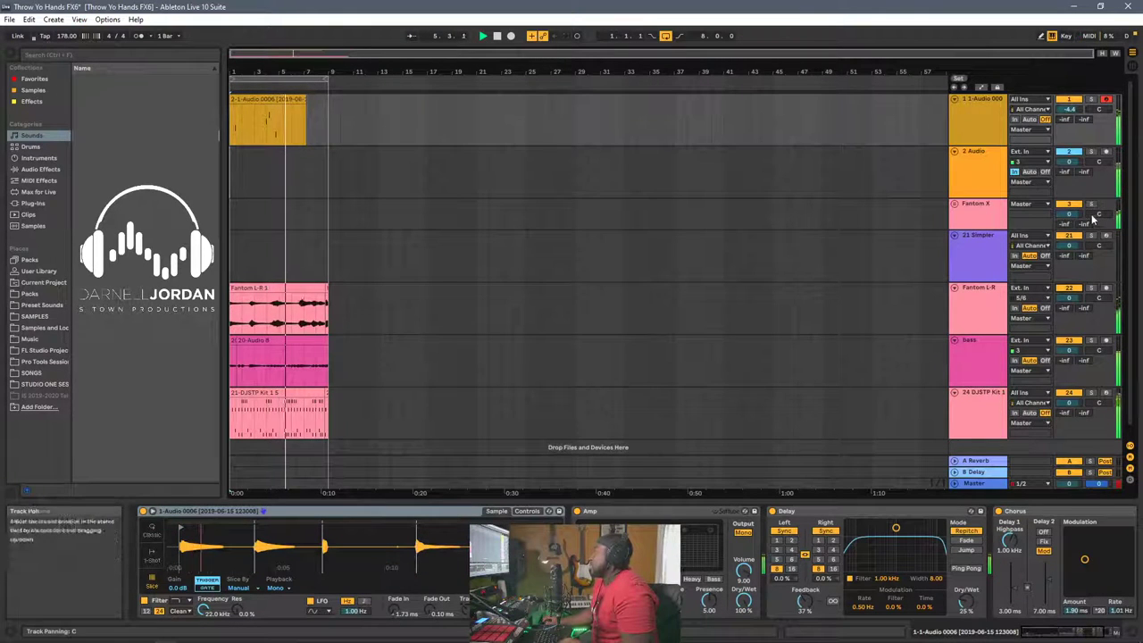
Mute the Fantom X group during playback and unfold it to look through its tracks
{"action": "key", "text": "Down"}
{"action": "left_click", "coordinate": [1071, 204]}
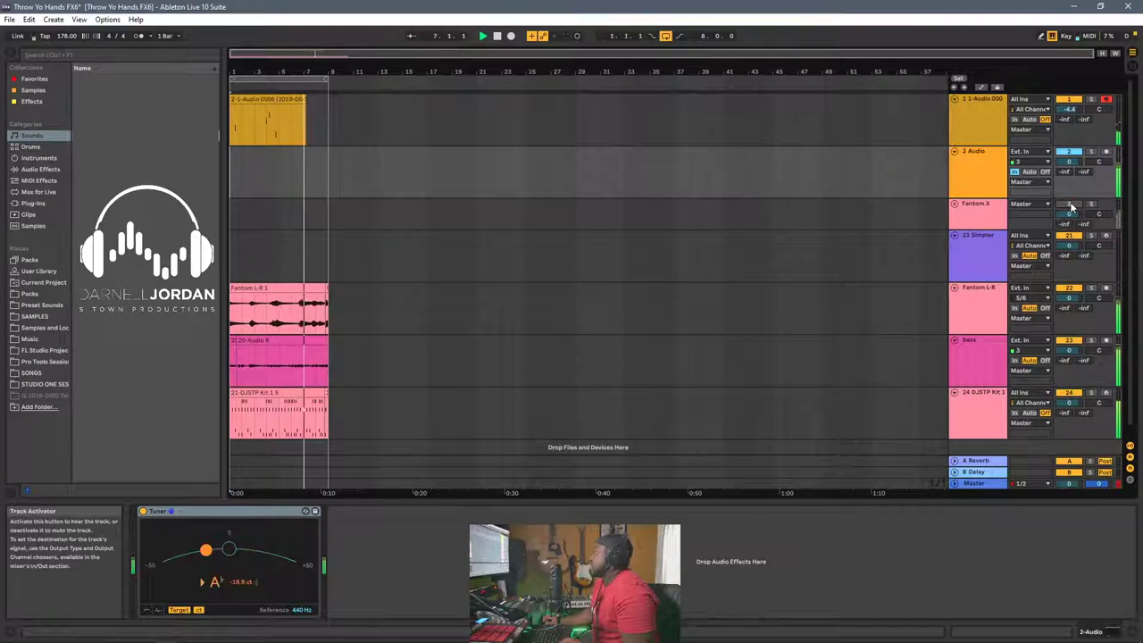
{"action": "left_click", "coordinate": [953, 203]}
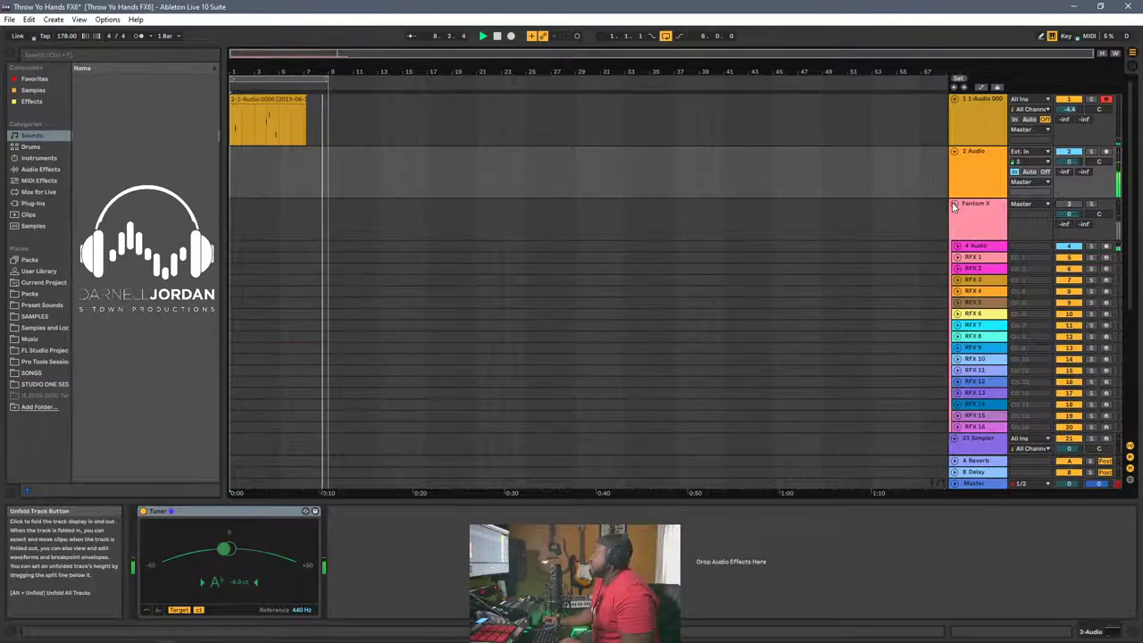
{"action": "scroll", "coordinate": [964, 268], "scroll_direction": "down", "scroll_amount": 5}
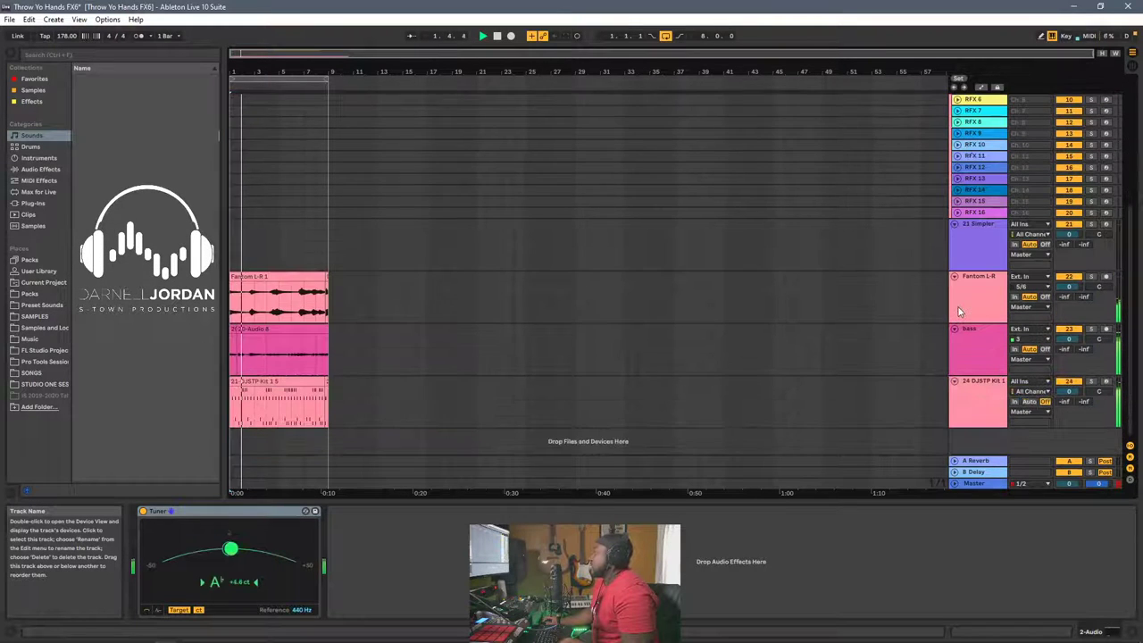
{"action": "scroll", "coordinate": [959, 311], "scroll_direction": "up", "scroll_amount": 2}
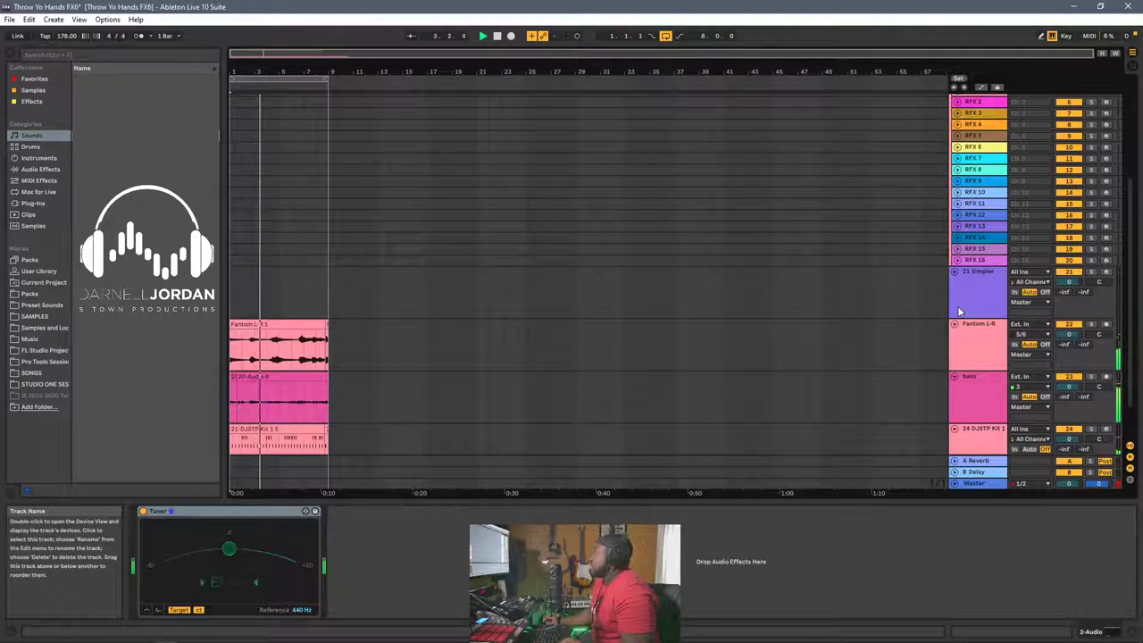
Turn off input monitoring on the 2 Audio track, leaving its input channel at 3, and fold the track
{"action": "scroll", "coordinate": [959, 310], "scroll_direction": "down", "scroll_amount": 2}
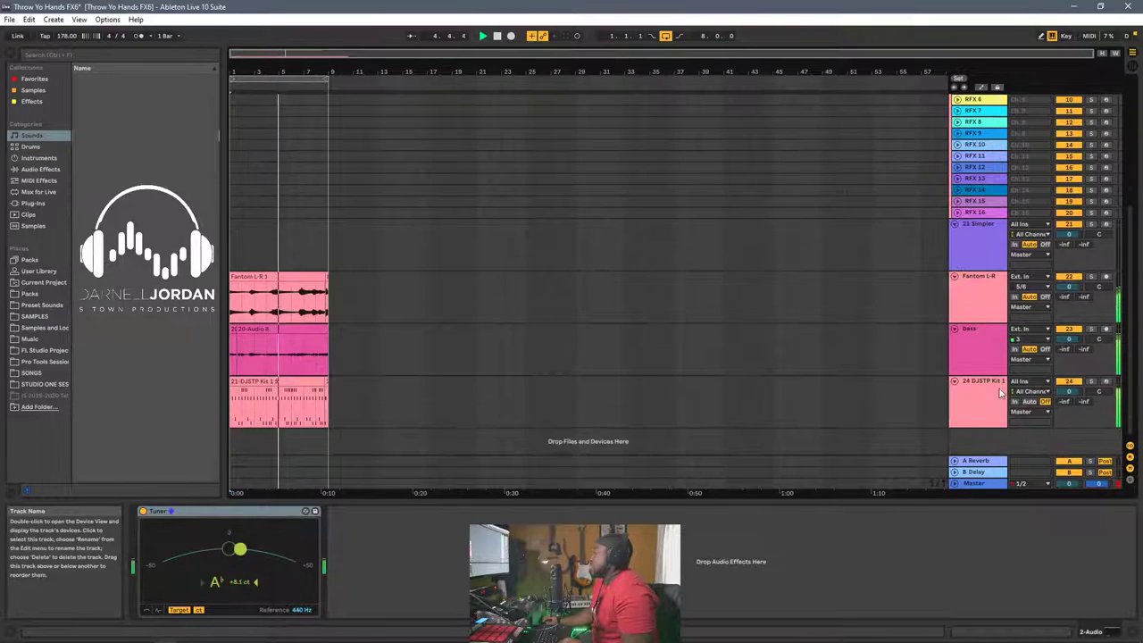
{"action": "scroll", "coordinate": [979, 340], "scroll_direction": "up", "scroll_amount": 8}
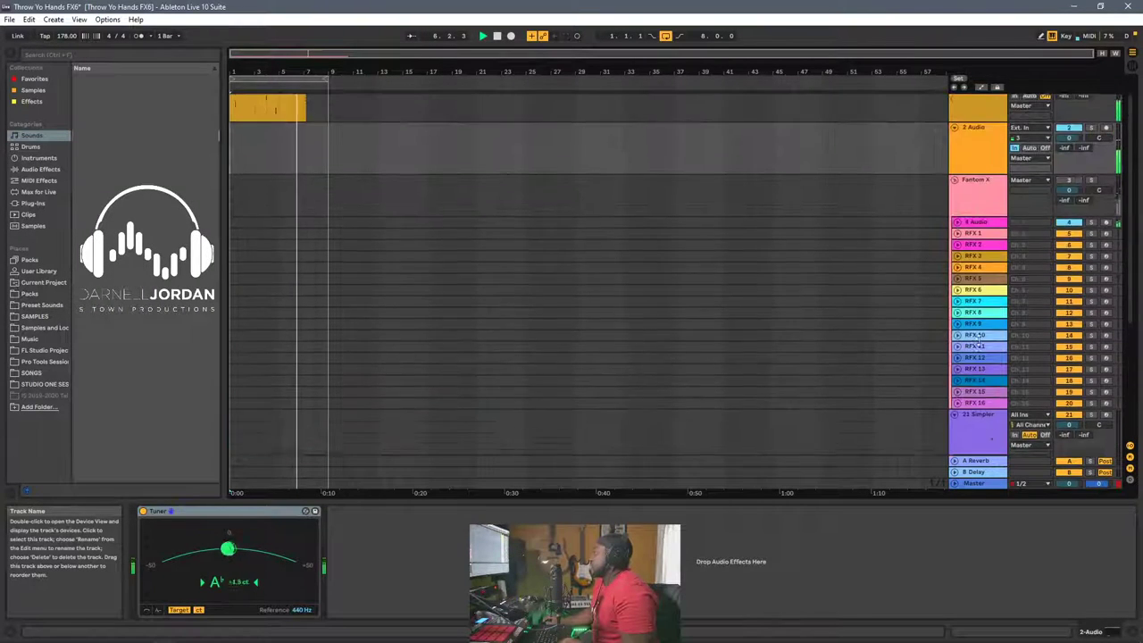
{"action": "scroll", "coordinate": [979, 339], "scroll_direction": "up", "scroll_amount": 1}
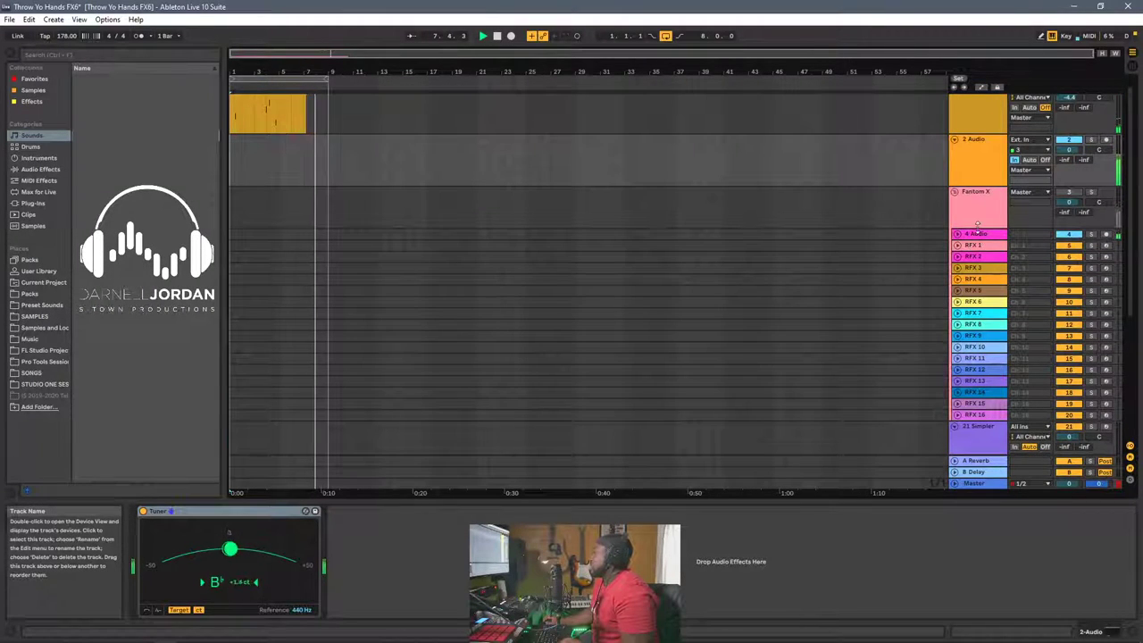
{"action": "scroll", "coordinate": [959, 205], "scroll_direction": "up", "scroll_amount": 1}
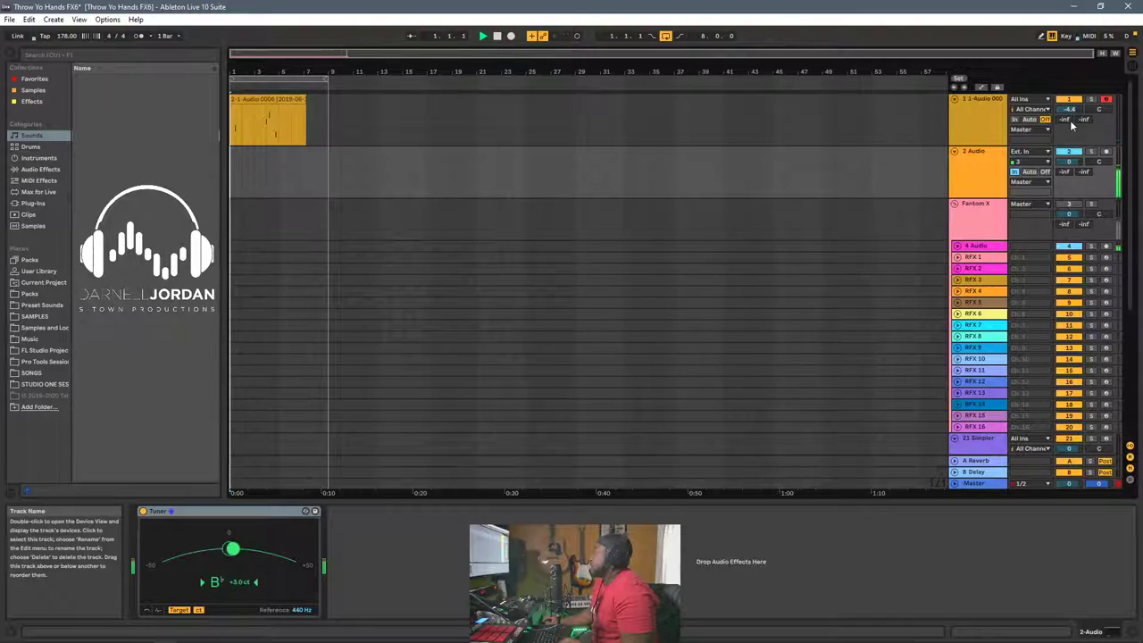
{"action": "left_click", "coordinate": [1031, 162]}
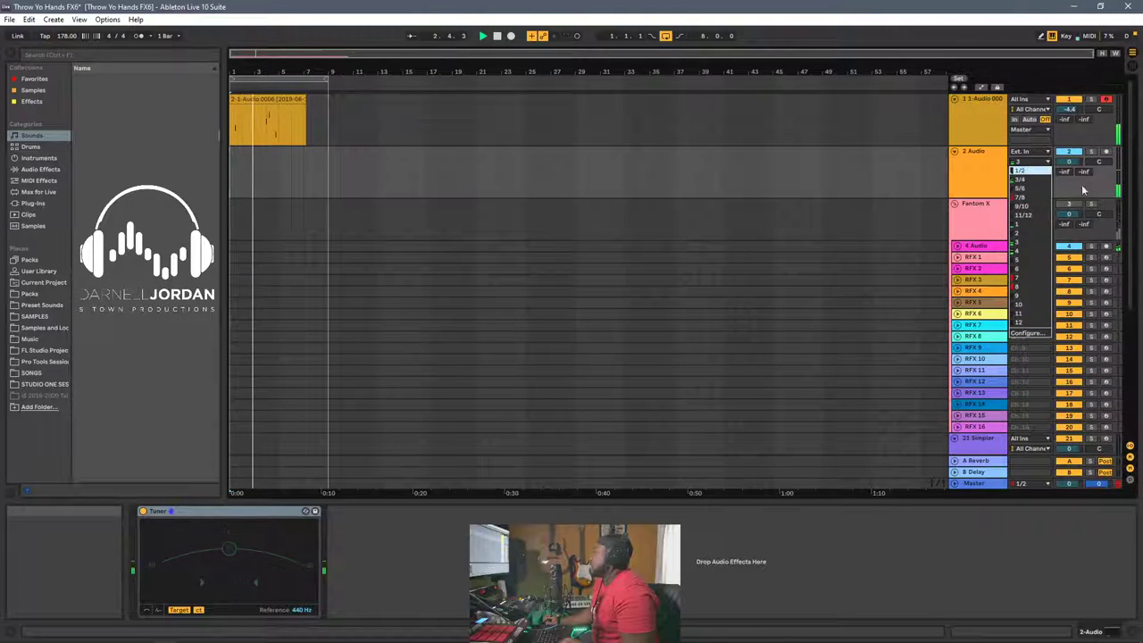
{"action": "left_click", "coordinate": [1081, 186]}
{"action": "left_click", "coordinate": [1045, 173]}
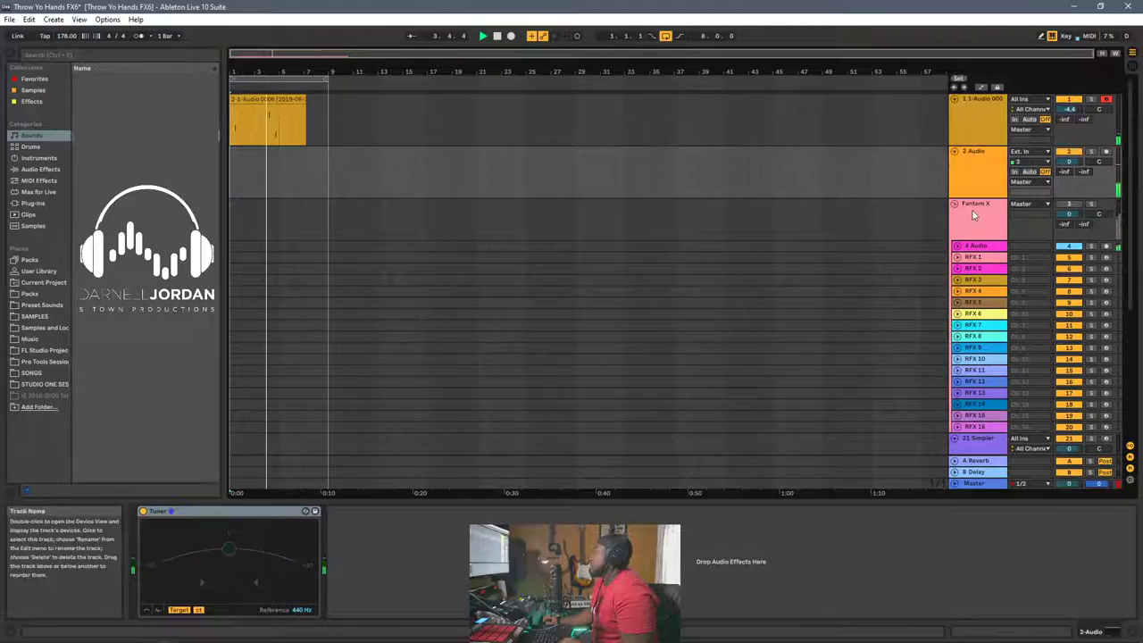
{"action": "left_click", "coordinate": [954, 151]}
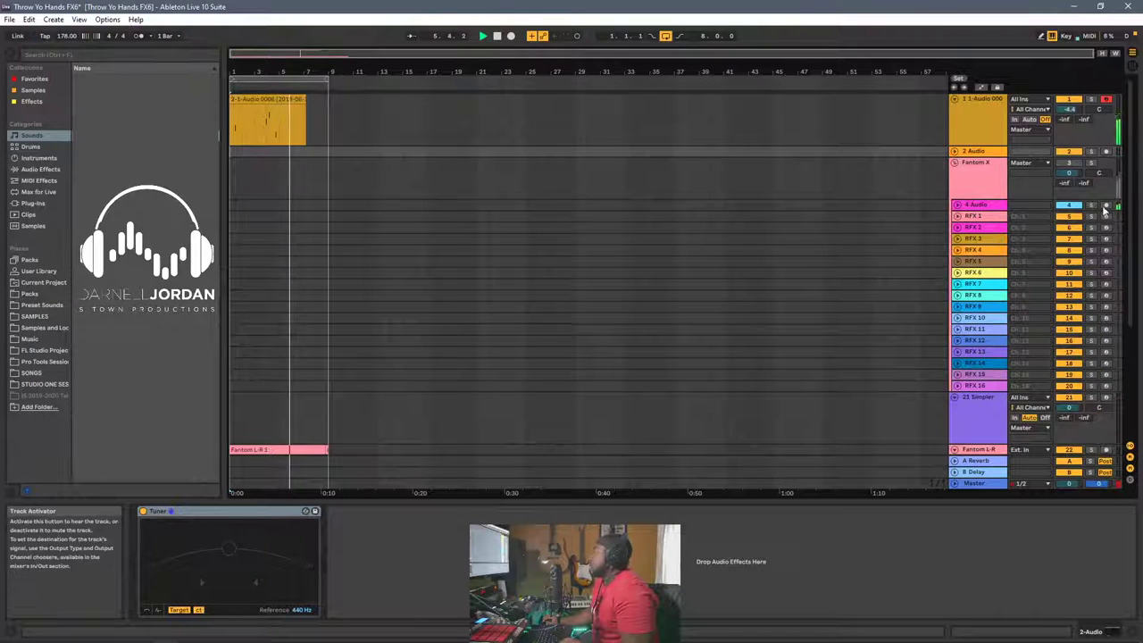
Unfold the 4 Audio track in the Fantom X group and compare its soloed sound with the full mix
{"action": "left_click", "coordinate": [958, 206]}
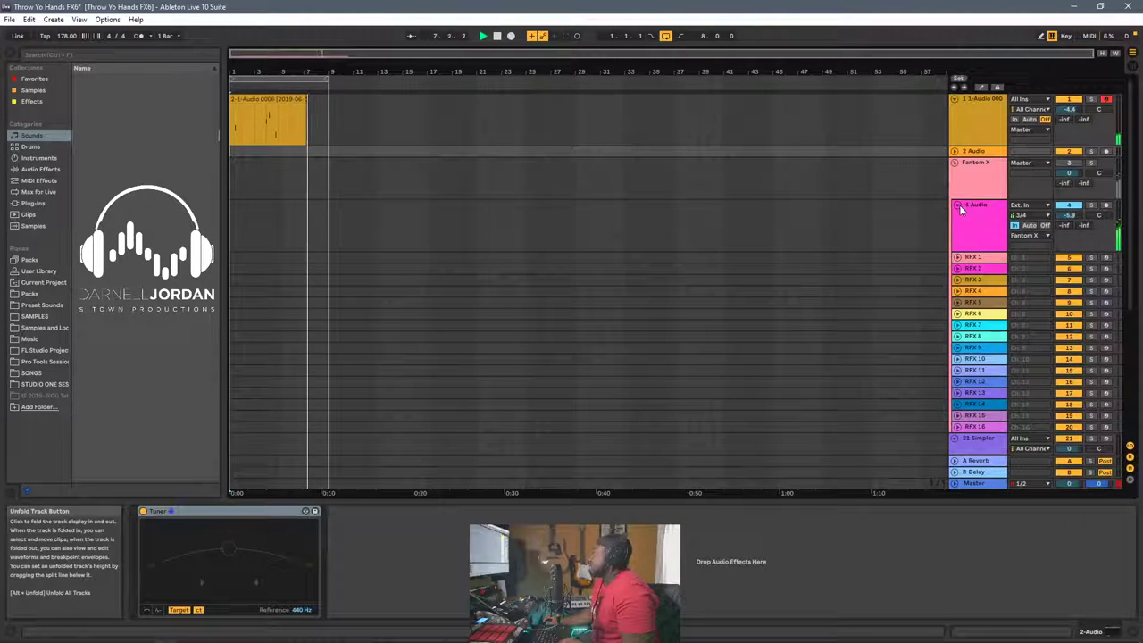
{"action": "left_click", "coordinate": [1091, 205]}
{"action": "left_click", "coordinate": [1094, 208]}
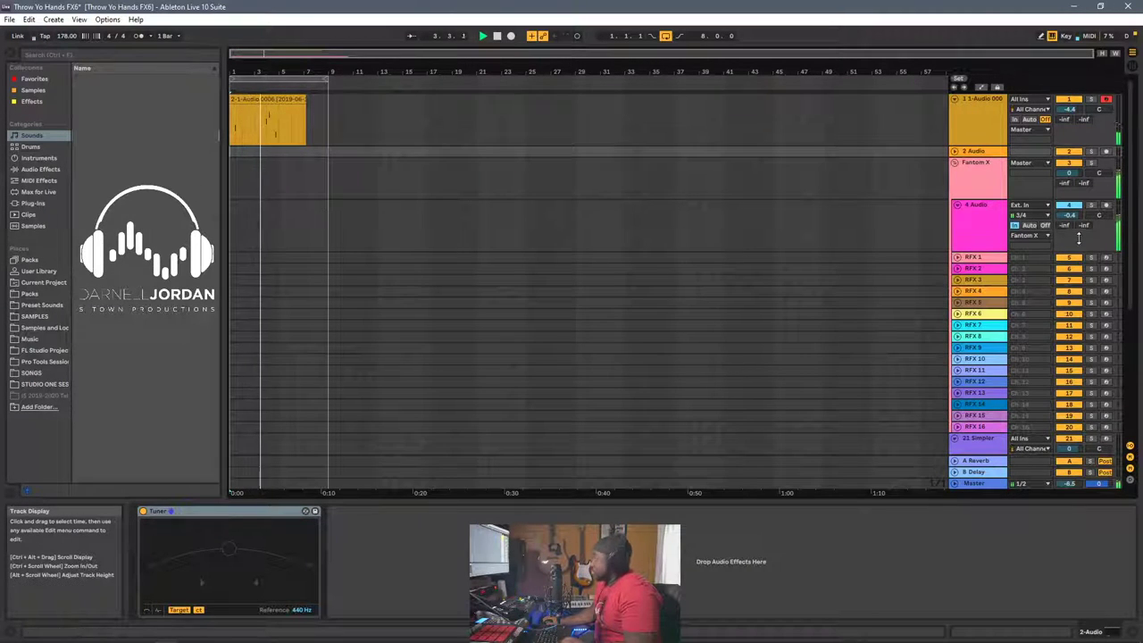
{"action": "left_click", "coordinate": [1089, 206]}
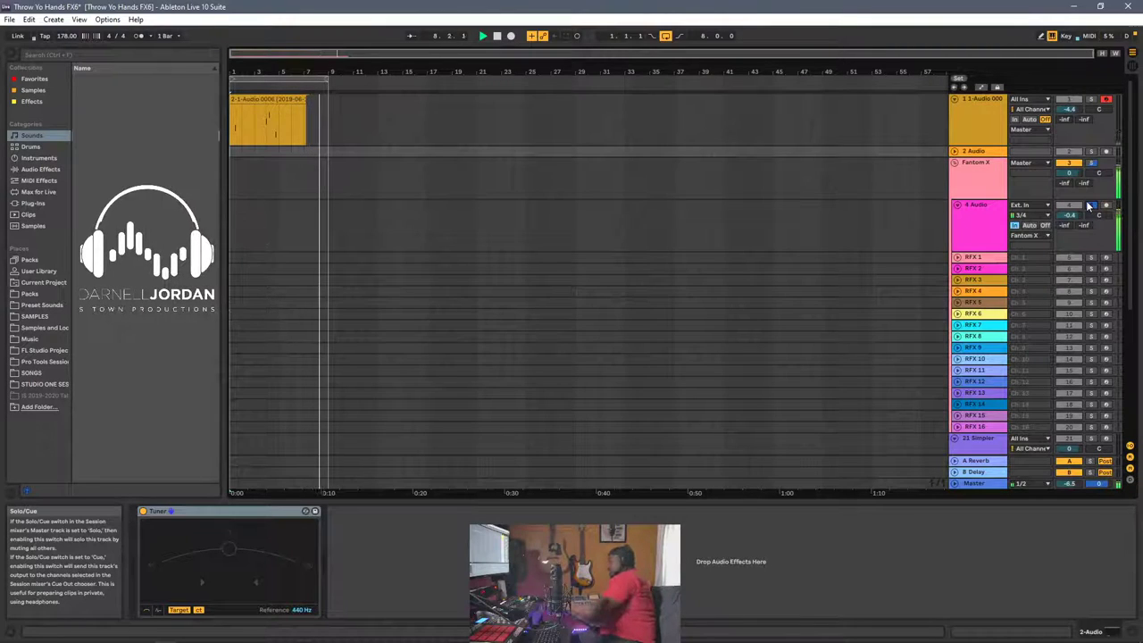
{"action": "left_click", "coordinate": [1087, 206]}
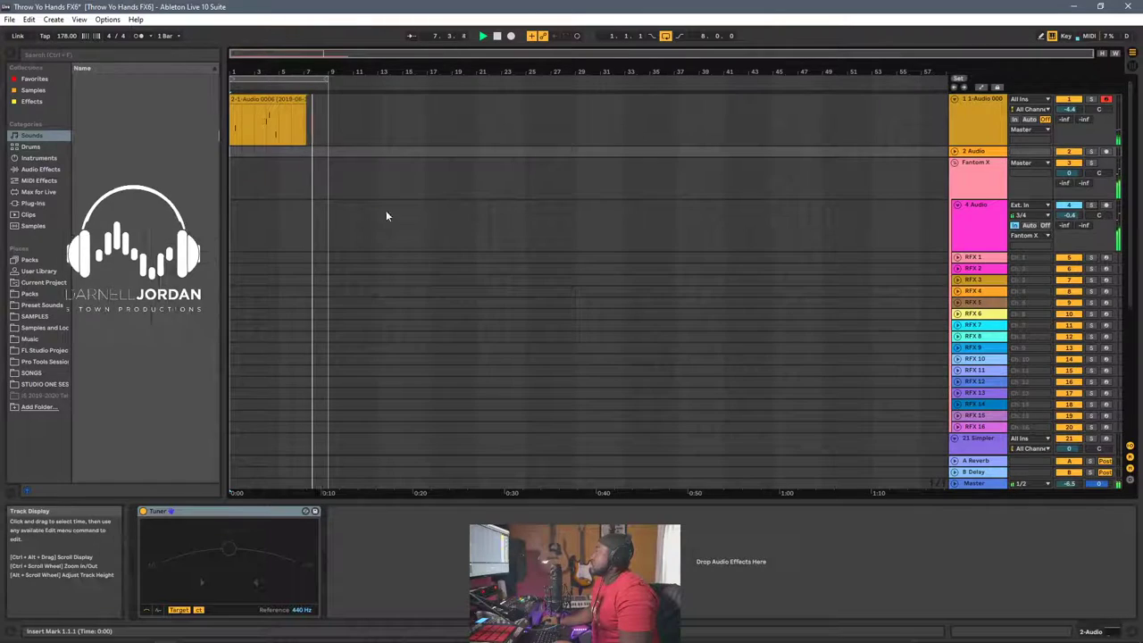
Fold the Fantom X group so the recorded Fantom L-R, bass and DJSTP Kit 1 tracks sit directly below
{"action": "scroll", "coordinate": [480, 274], "scroll_direction": "down", "scroll_amount": 5}
{"action": "scroll", "coordinate": [617, 252], "scroll_direction": "up", "scroll_amount": 4}
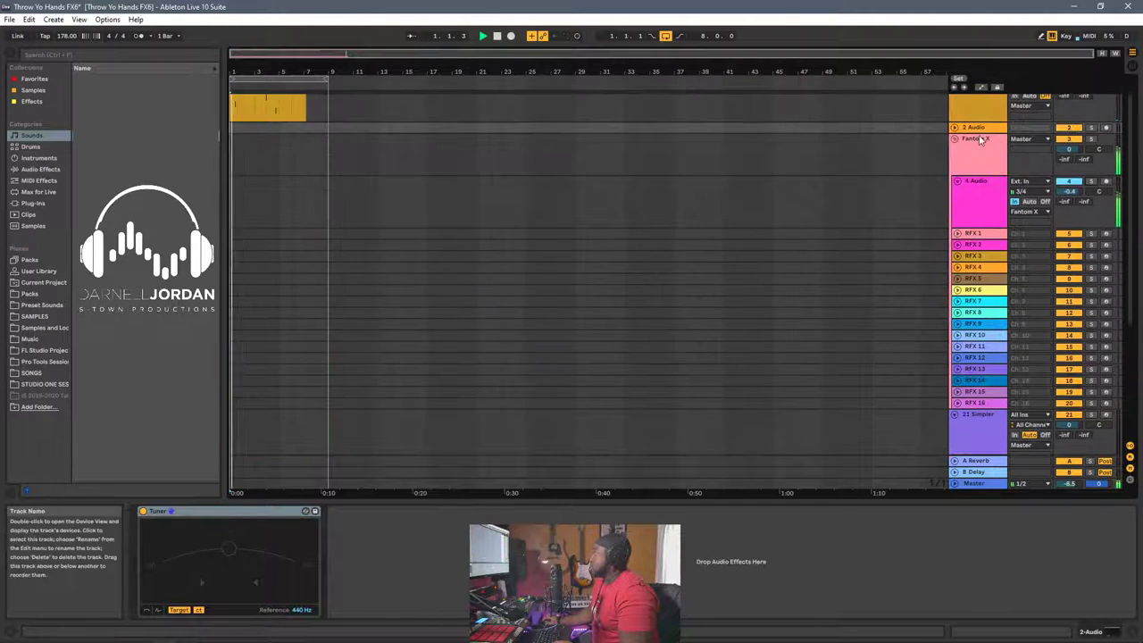
{"action": "left_click", "coordinate": [954, 139]}
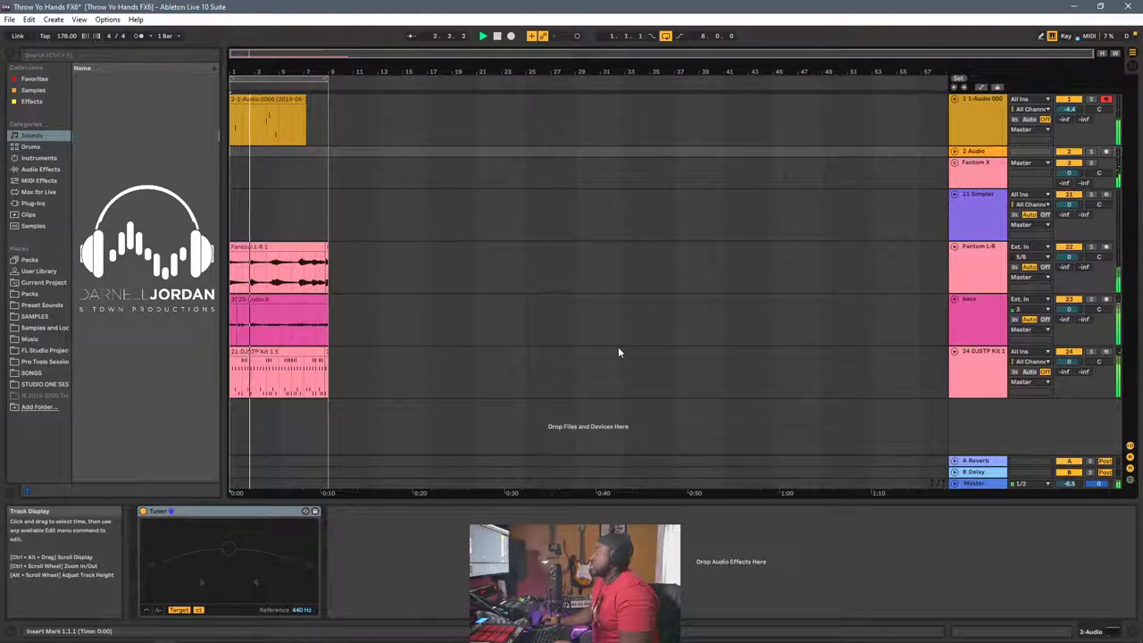
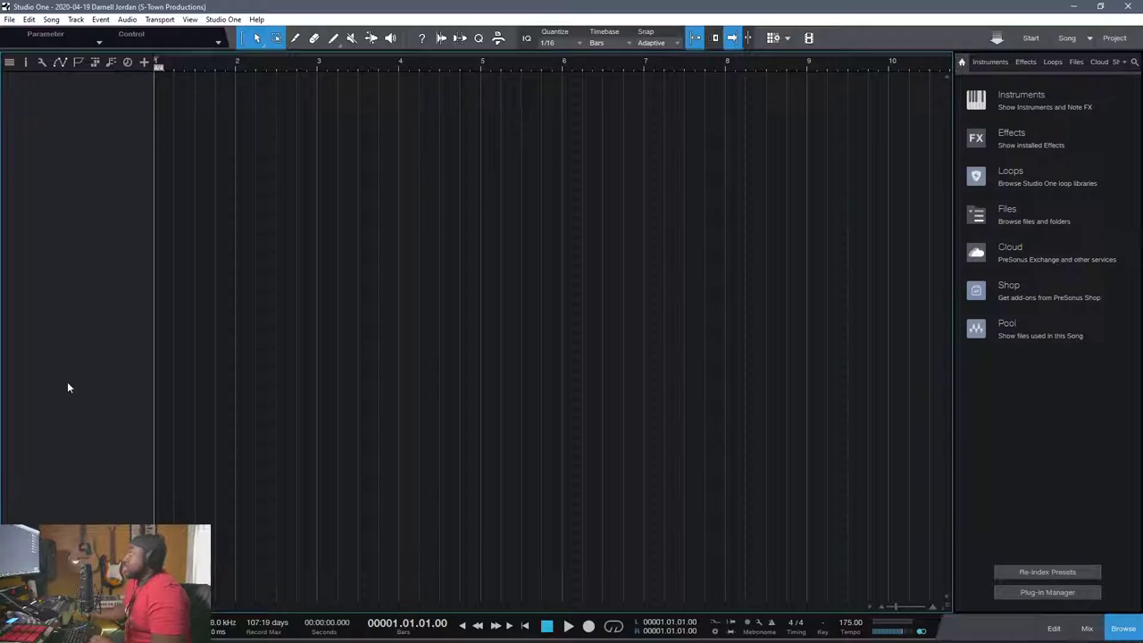
Switch to Studio One and review the Fantom X6 IN and FX6 OUT entries and the Fantom X6 IN settings in the external device options
{"action": "key", "text": "ctrl+comma"}
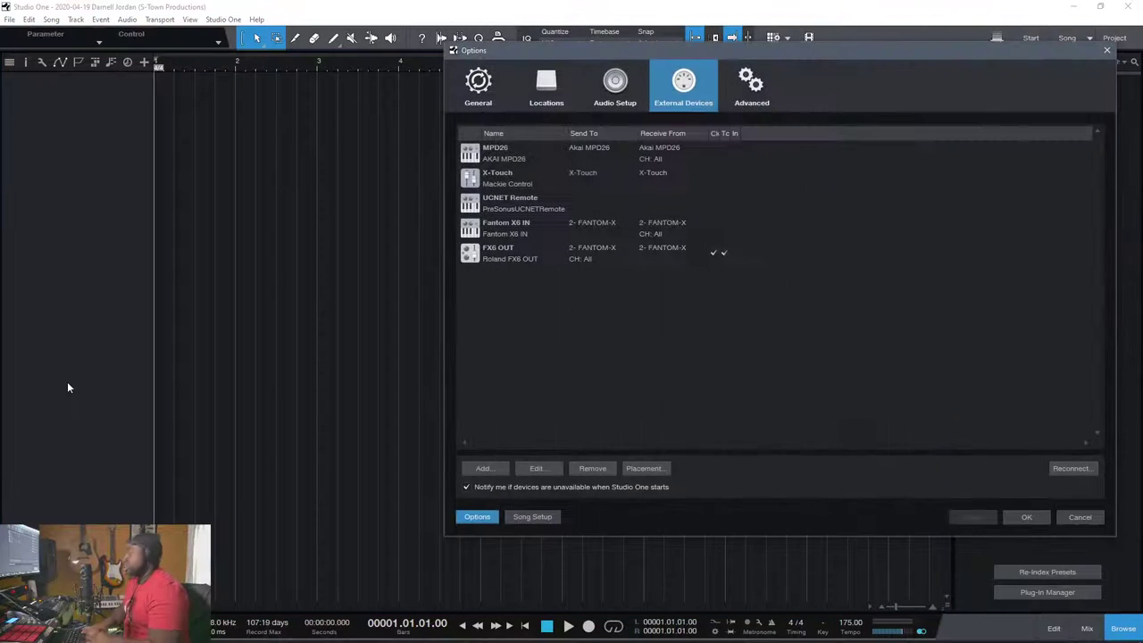
{"action": "left_click_drag", "start_coordinate": [621, 53], "coordinate": [319, 85]}
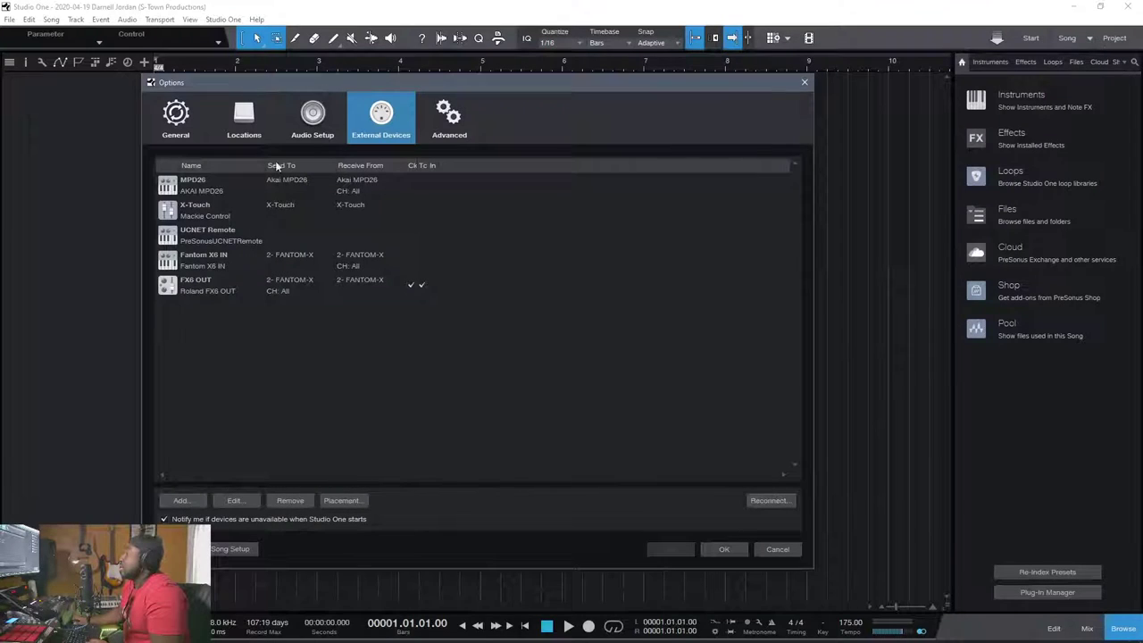
{"action": "left_click", "coordinate": [185, 259]}
{"action": "left_click", "coordinate": [188, 284]}
{"action": "left_click", "coordinate": [195, 266], "text": "shift"}
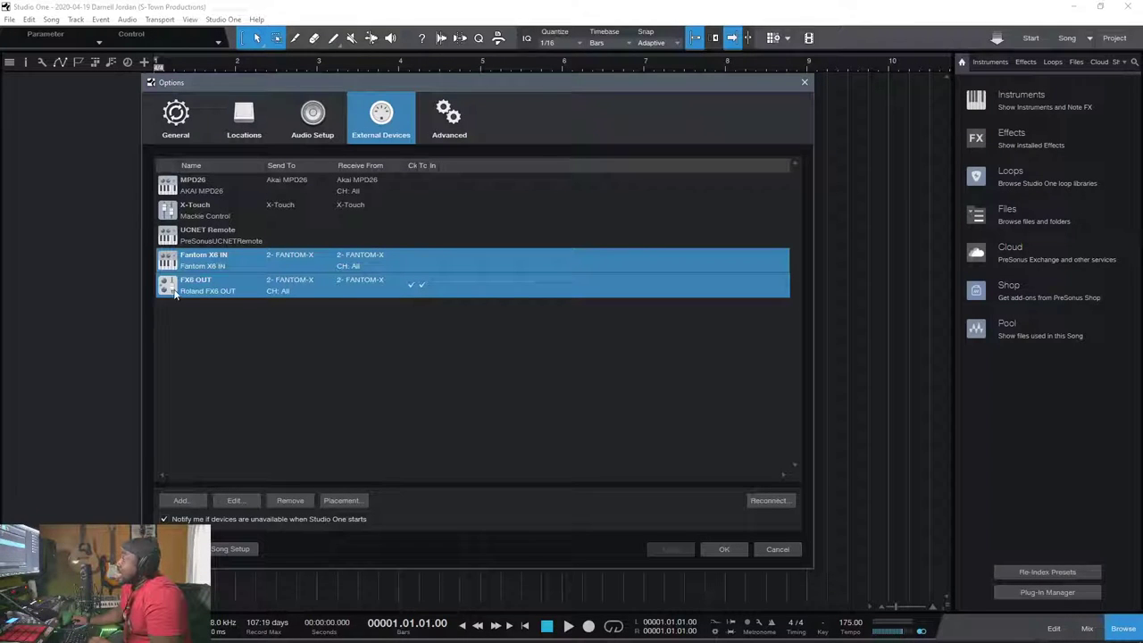
{"action": "double_click", "coordinate": [230, 261]}
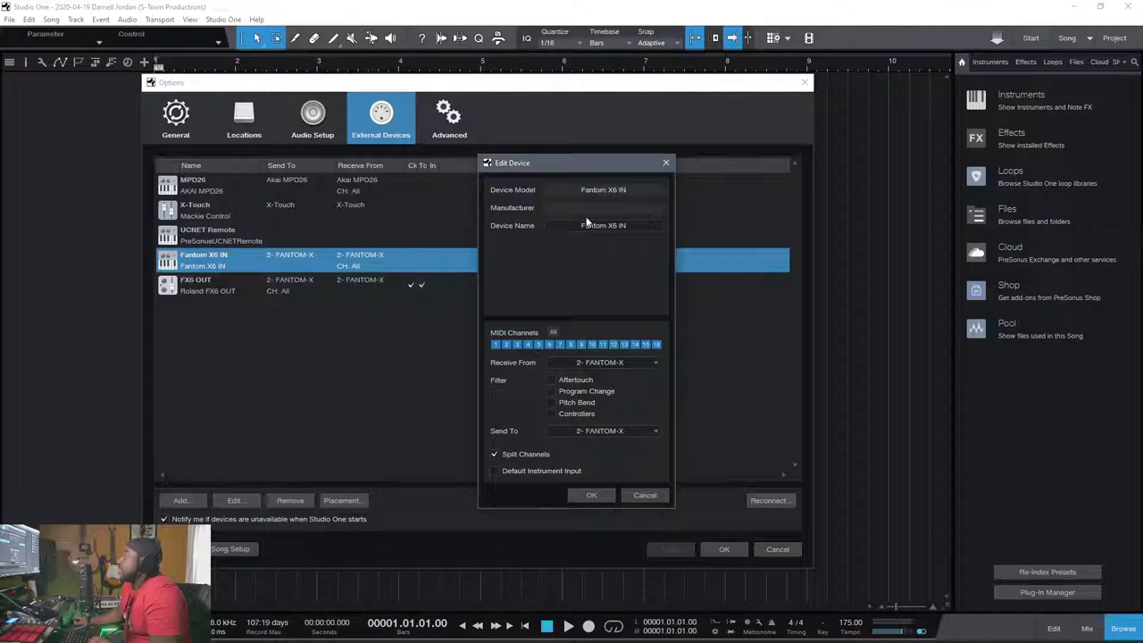
{"action": "left_click", "coordinate": [643, 496]}
Start adding an external device and compare the settings for the New Keyboard and New Instrument types
{"action": "left_click", "coordinate": [180, 500]}
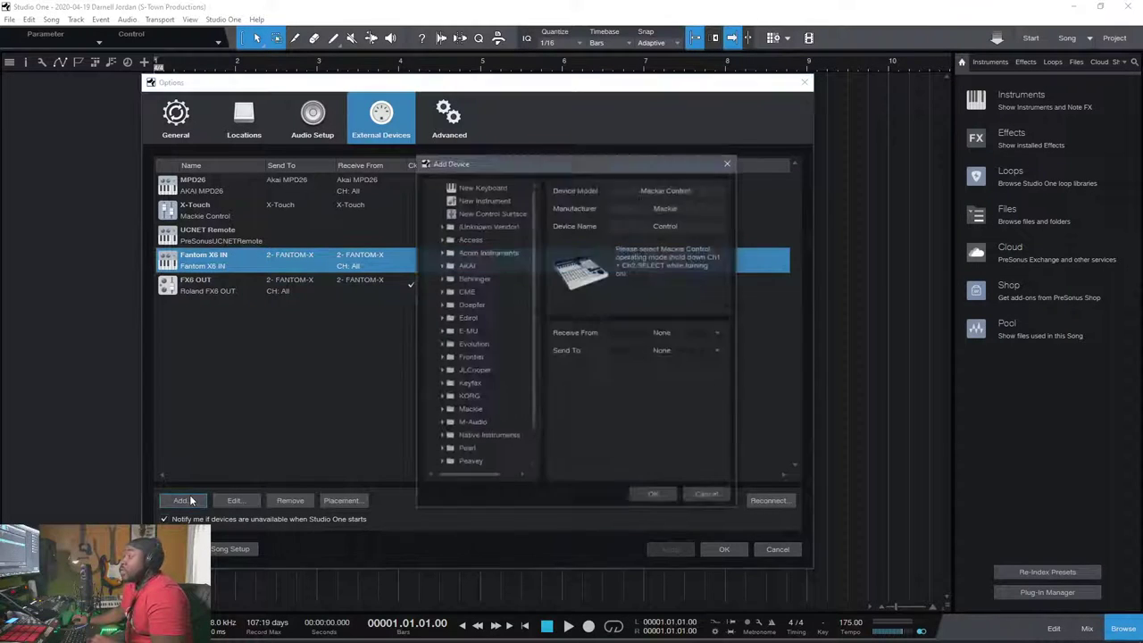
{"action": "left_click", "coordinate": [463, 188]}
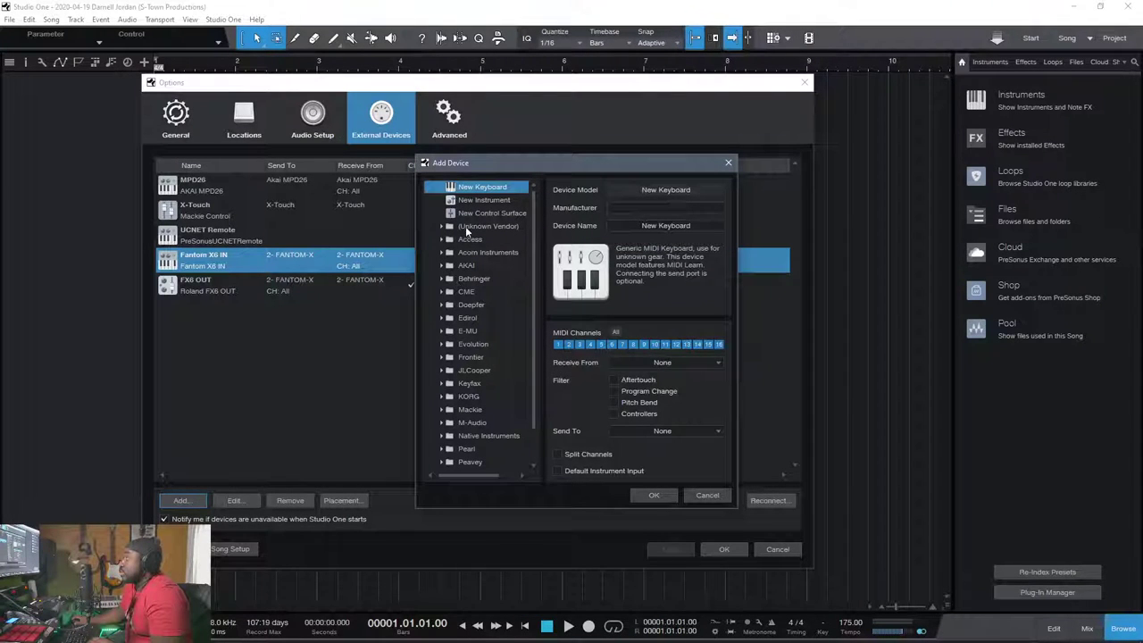
{"action": "left_click", "coordinate": [478, 200]}
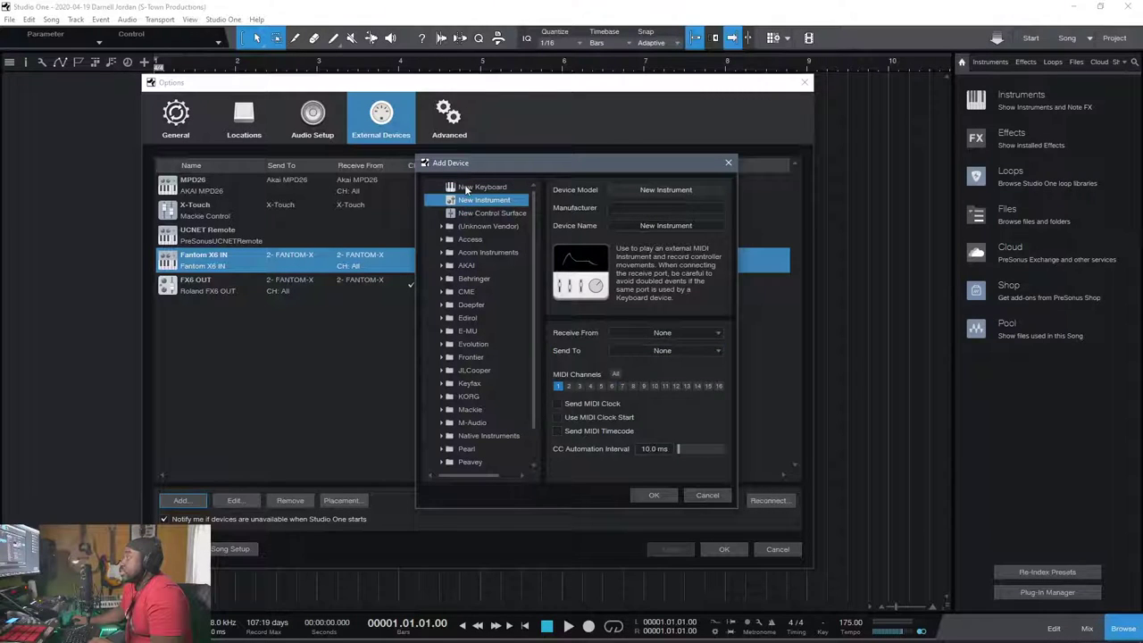
{"action": "left_click", "coordinate": [468, 188]}
{"action": "scroll", "coordinate": [466, 296], "scroll_direction": "down", "scroll_amount": 2}
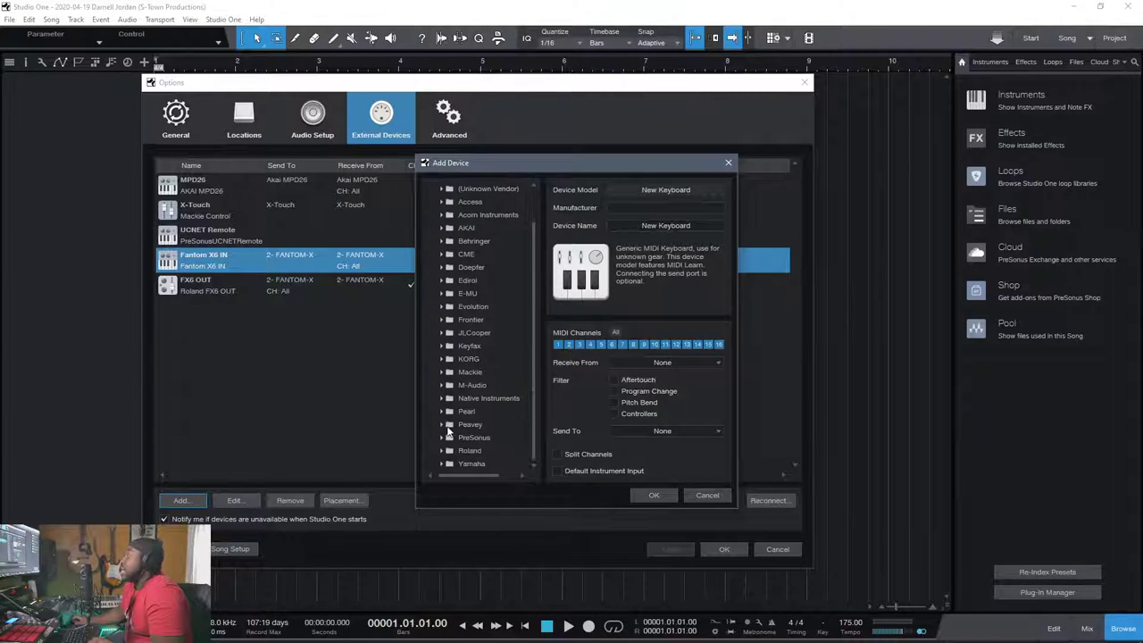
{"action": "double_click", "coordinate": [448, 452]}
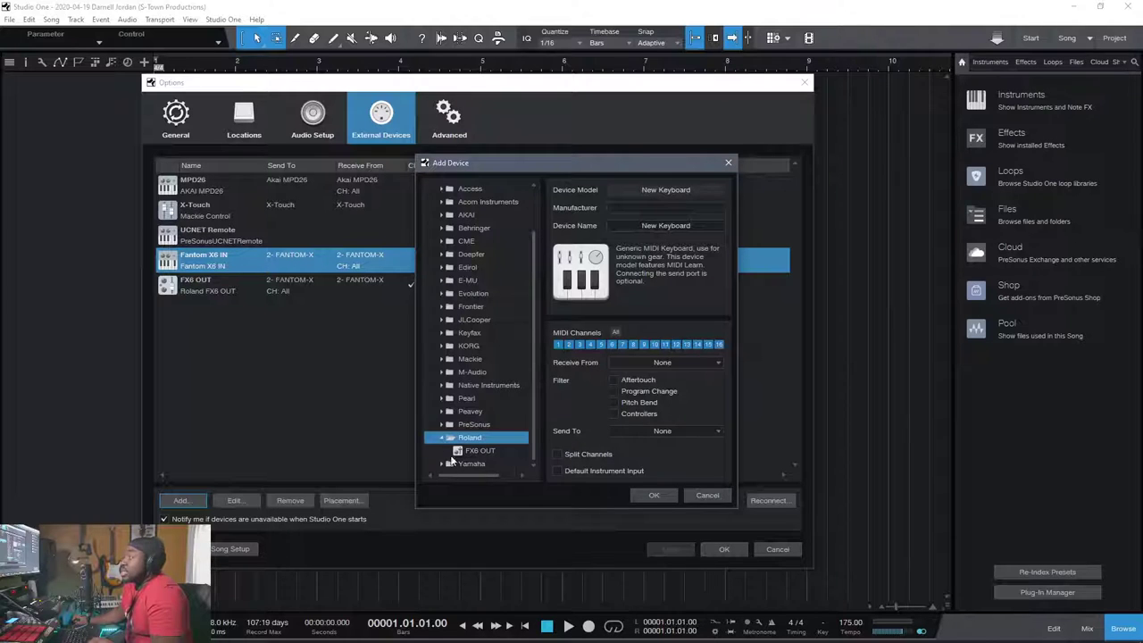
{"action": "left_click", "coordinate": [659, 224]}
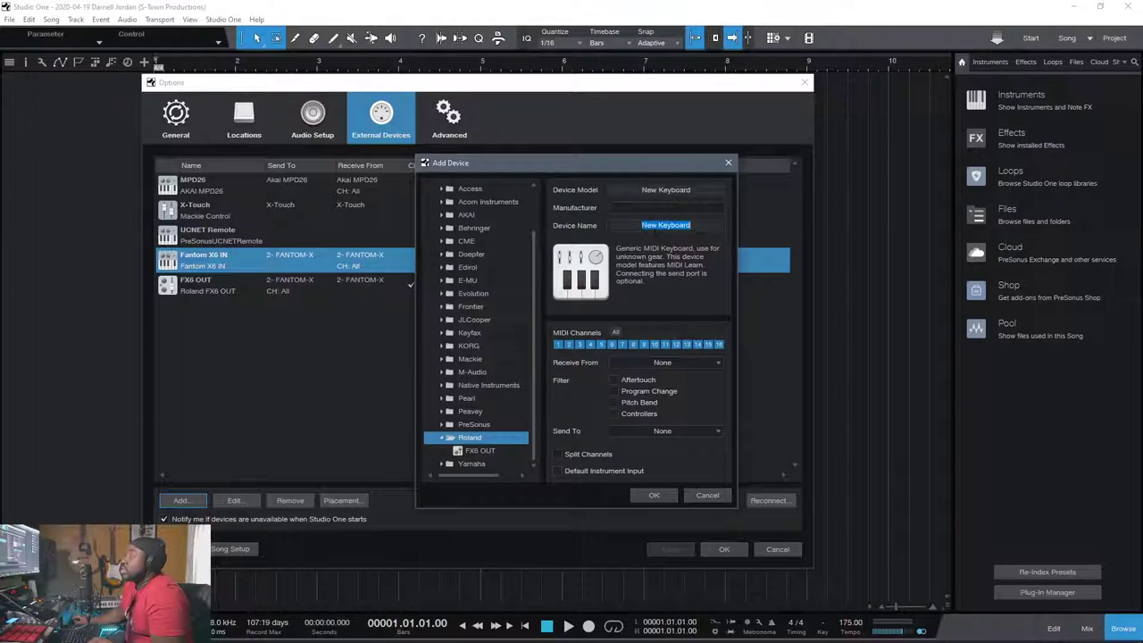
{"action": "left_click", "coordinate": [707, 495]}
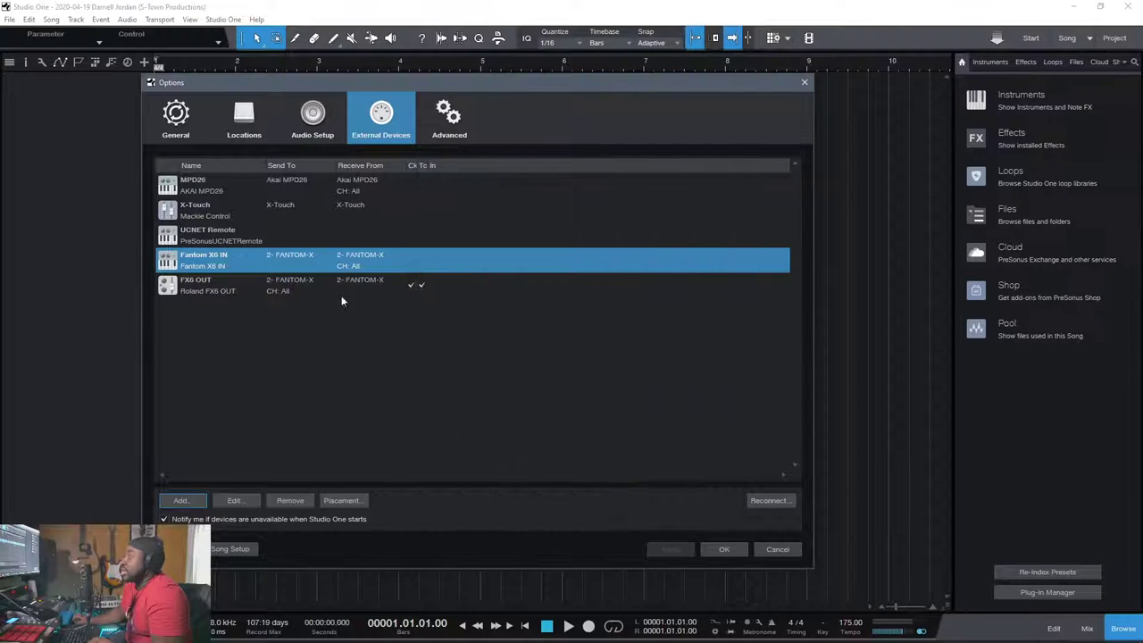
Review the Fantom X6 IN keyboard's device settings, including its available Receive From ports, and leave them without saving
{"action": "left_click", "coordinate": [227, 287]}
{"action": "left_click", "coordinate": [191, 260]}
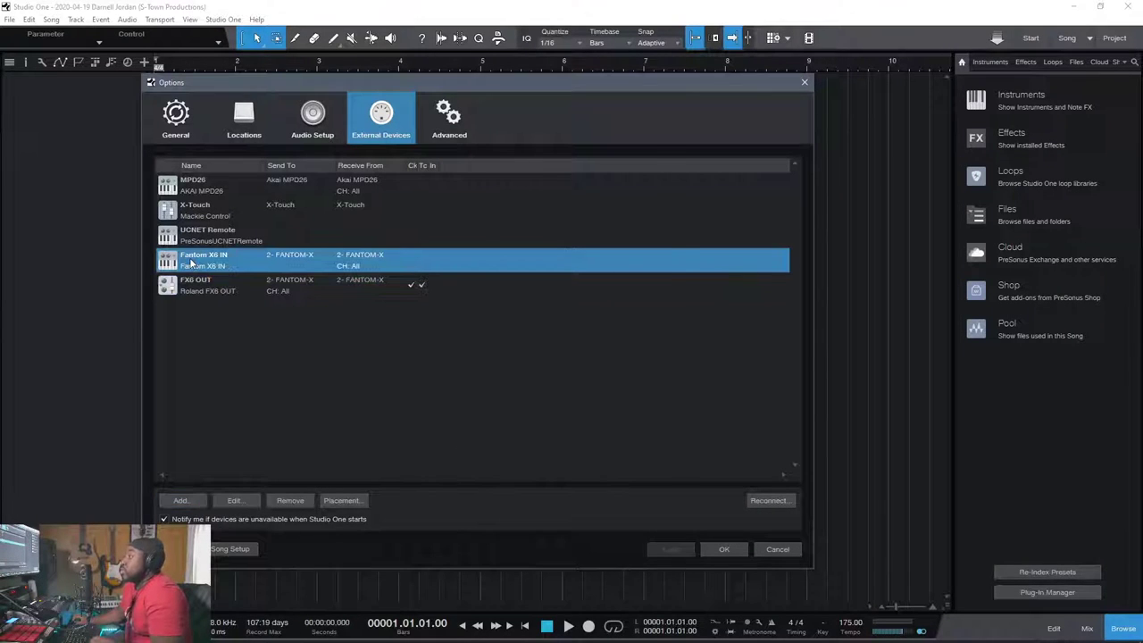
{"action": "double_click", "coordinate": [191, 261]}
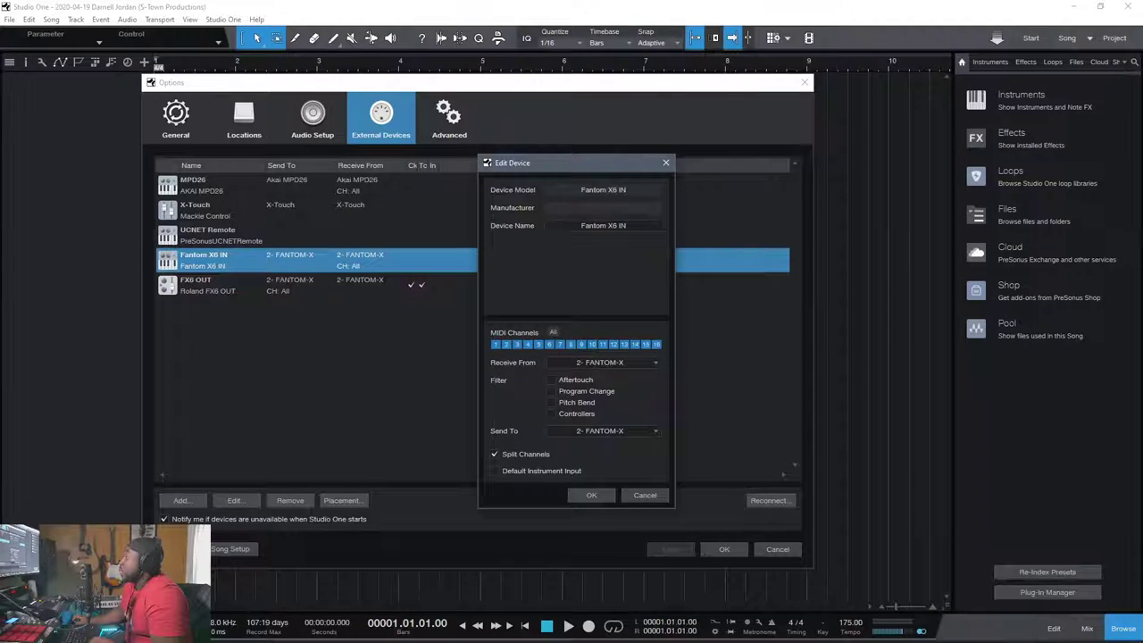
{"action": "mouse_move", "coordinate": [275, 634]}
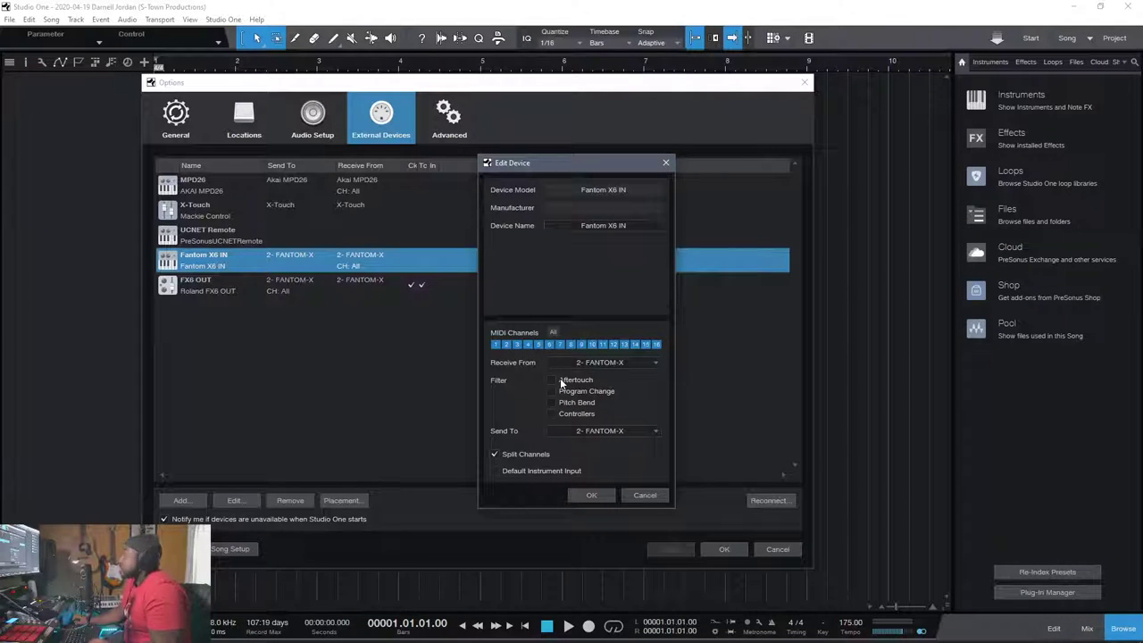
{"action": "left_click", "coordinate": [596, 362]}
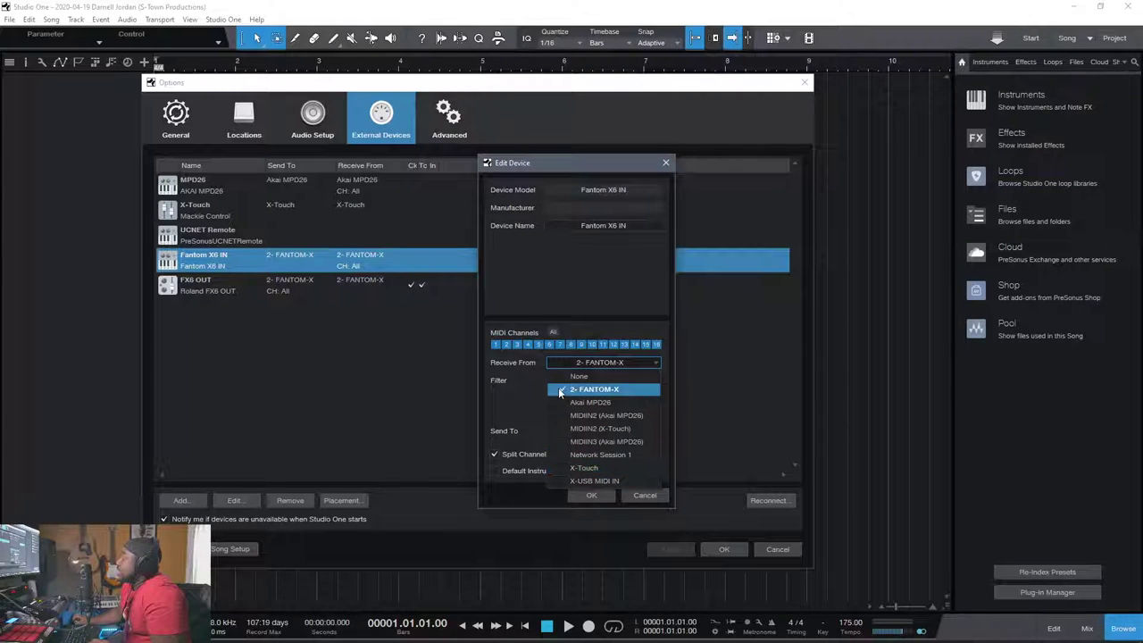
{"action": "left_click", "coordinate": [526, 400]}
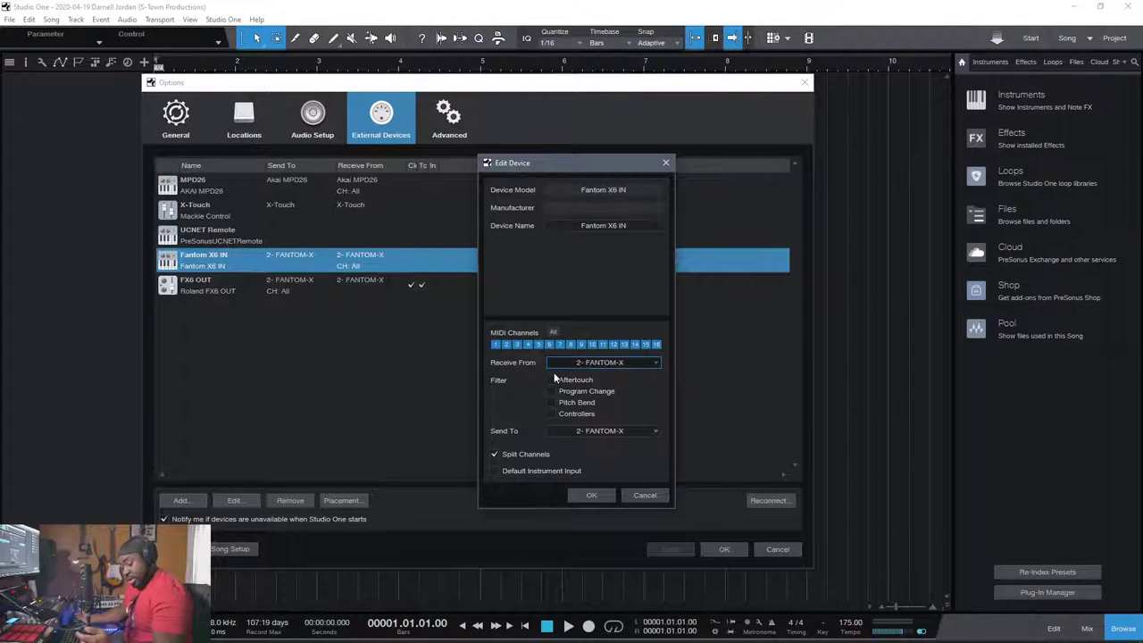
{"action": "left_click", "coordinate": [641, 497]}
Review the FX6 OUT instrument's ports, MIDI channels, clock and timecode settings, and close the device options
{"action": "left_click", "coordinate": [225, 293]}
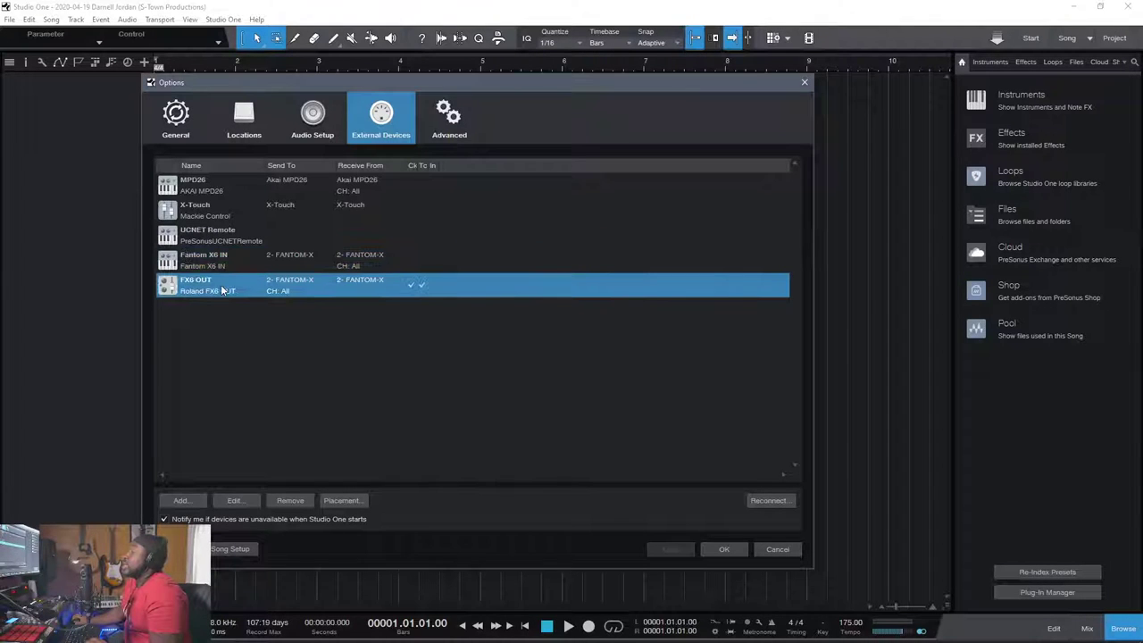
{"action": "double_click", "coordinate": [203, 293]}
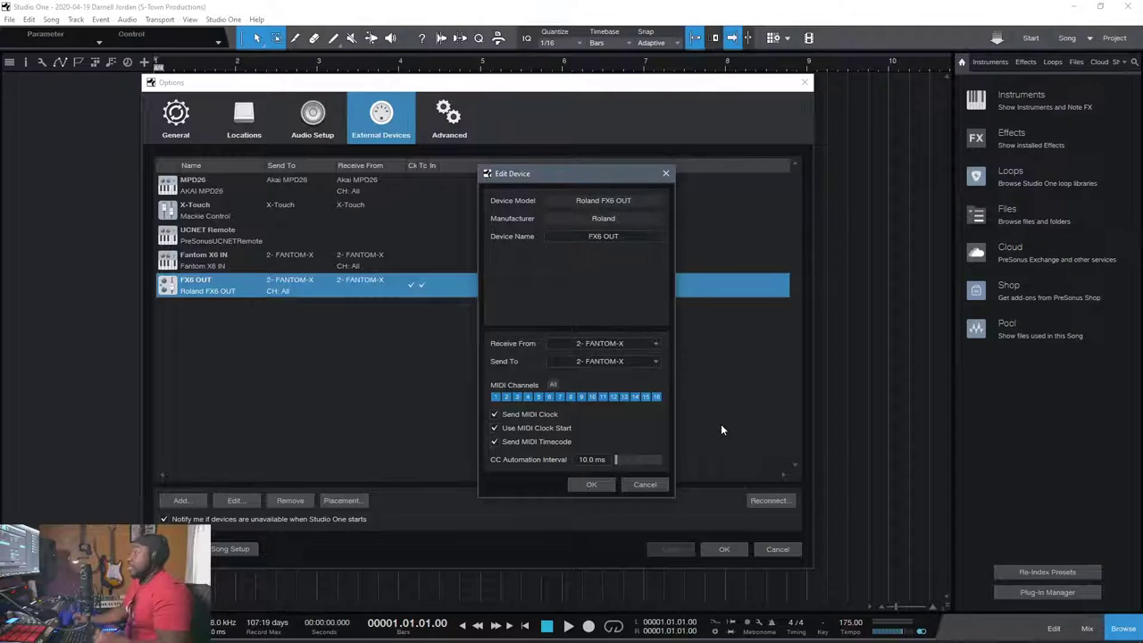
{"action": "left_click", "coordinate": [495, 427]}
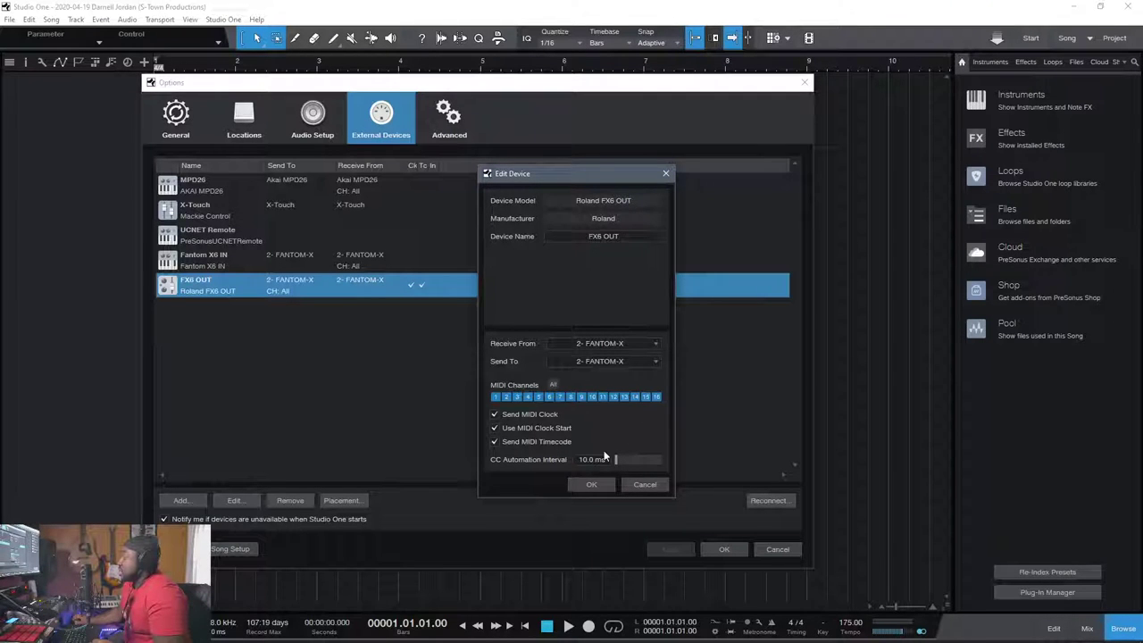
{"action": "left_click", "coordinate": [587, 487]}
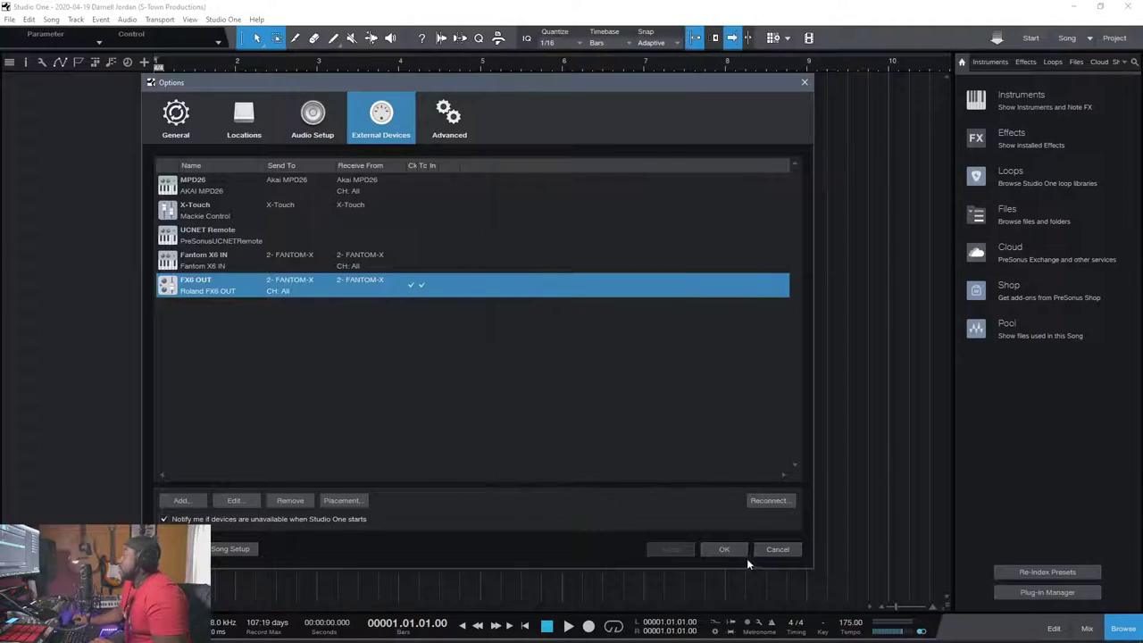
{"action": "left_click", "coordinate": [723, 548]}
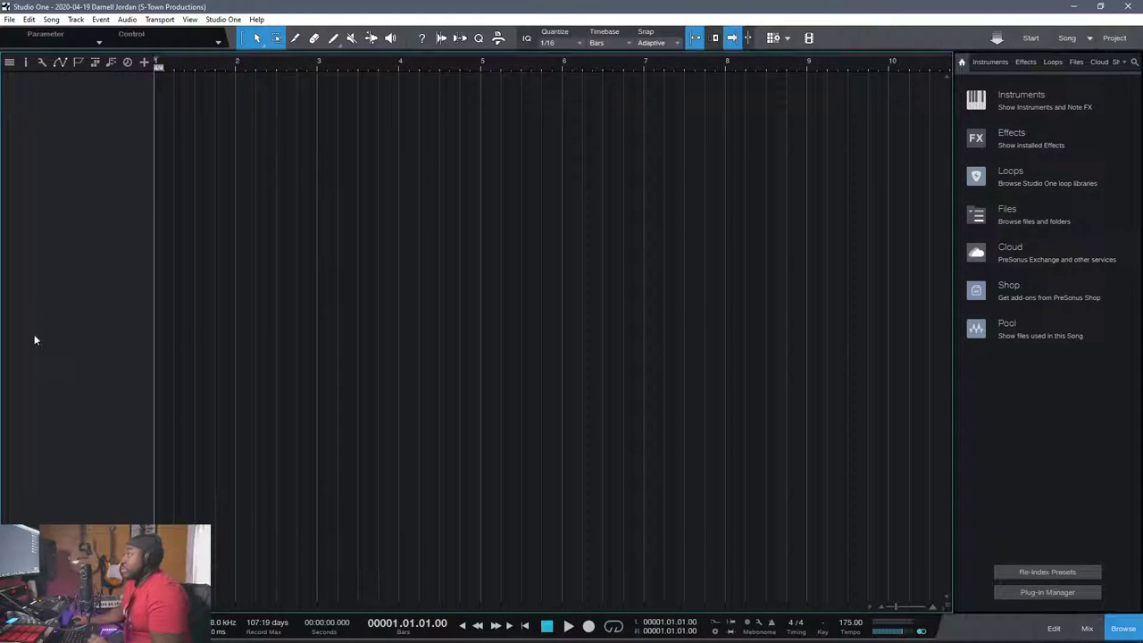
Add an instrument track and route its output to FX6 OUT on channel 1
{"action": "right_click", "coordinate": [37, 292]}
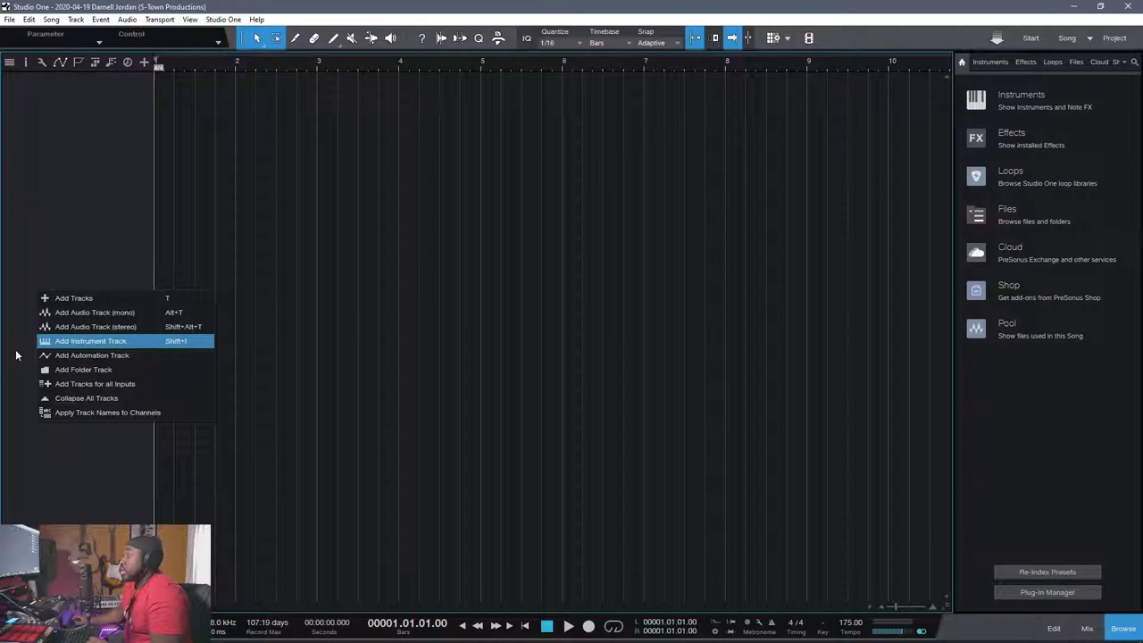
{"action": "left_click", "coordinate": [61, 341]}
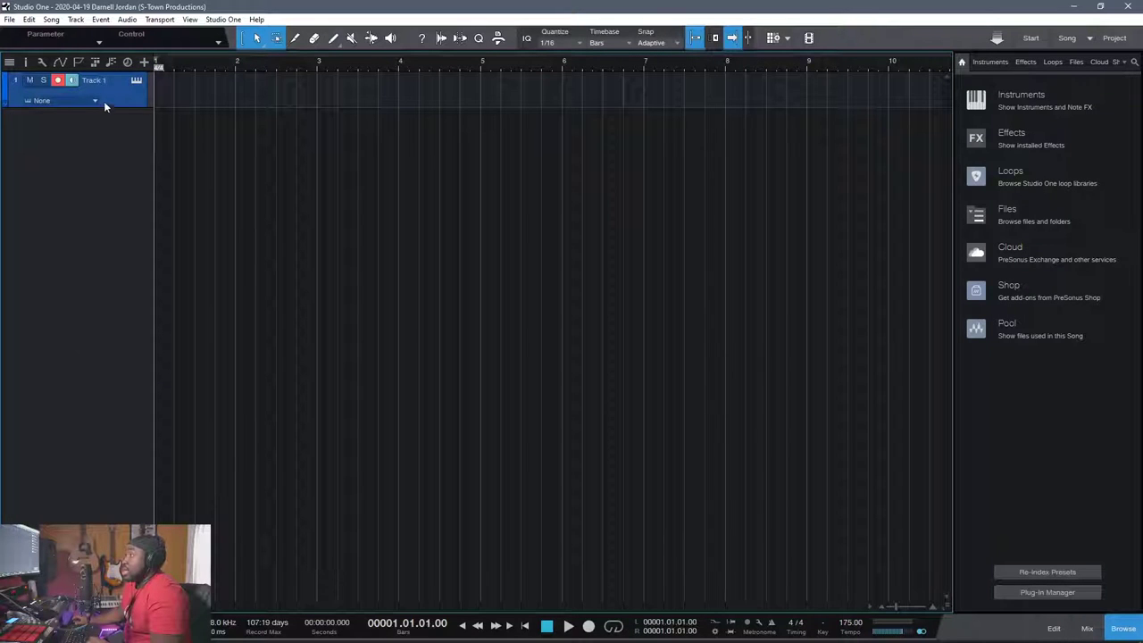
{"action": "left_click", "coordinate": [75, 101]}
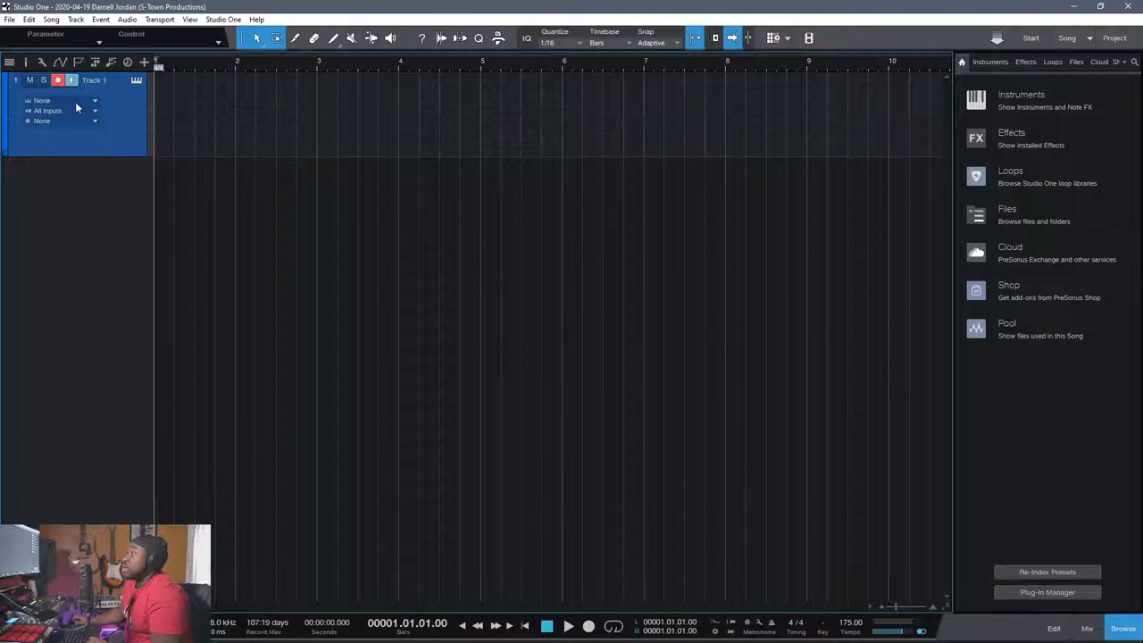
{"action": "left_click", "coordinate": [77, 125]}
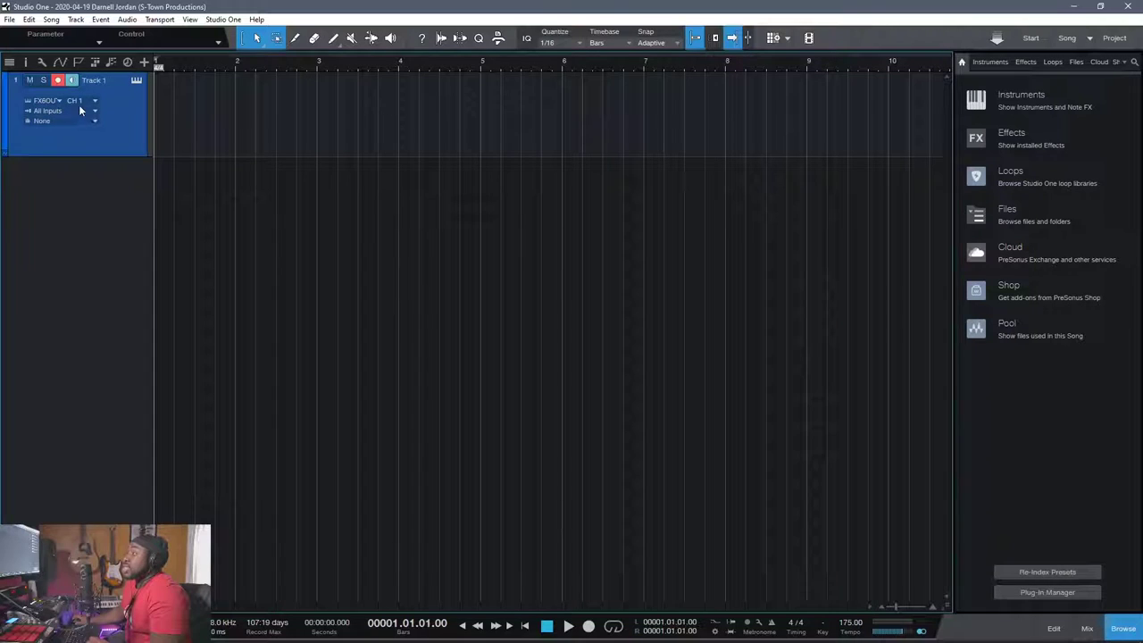
{"action": "left_click", "coordinate": [90, 102]}
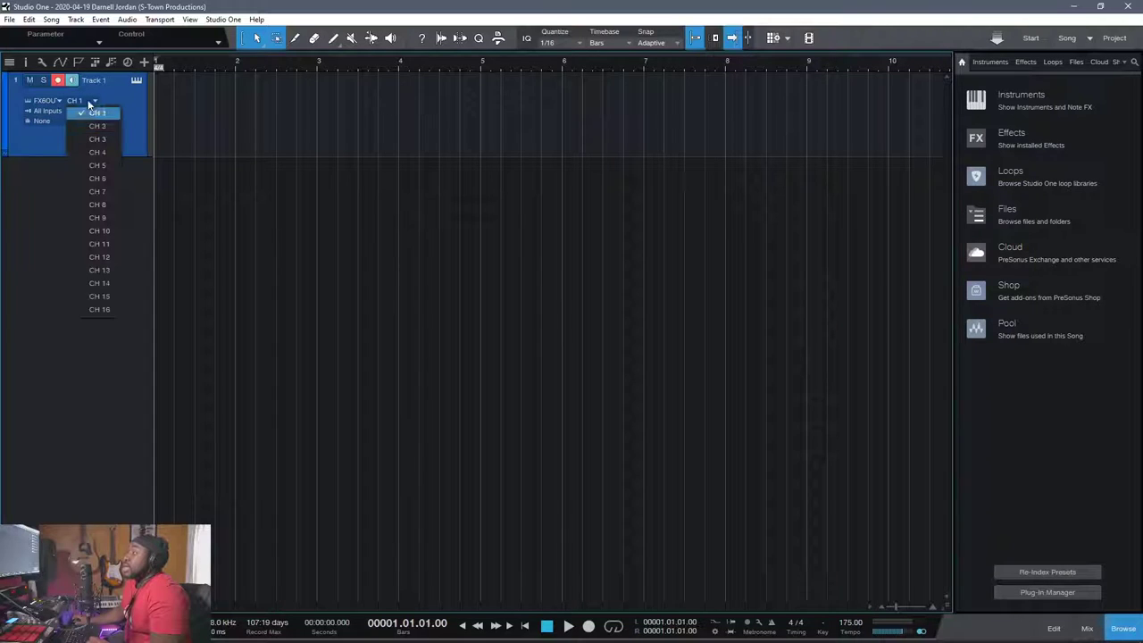
{"action": "left_click", "coordinate": [41, 336]}
Remove the instrument track together with its instrument, accepting the Roland FX6 OUT device model prompt
{"action": "right_click", "coordinate": [116, 137]}
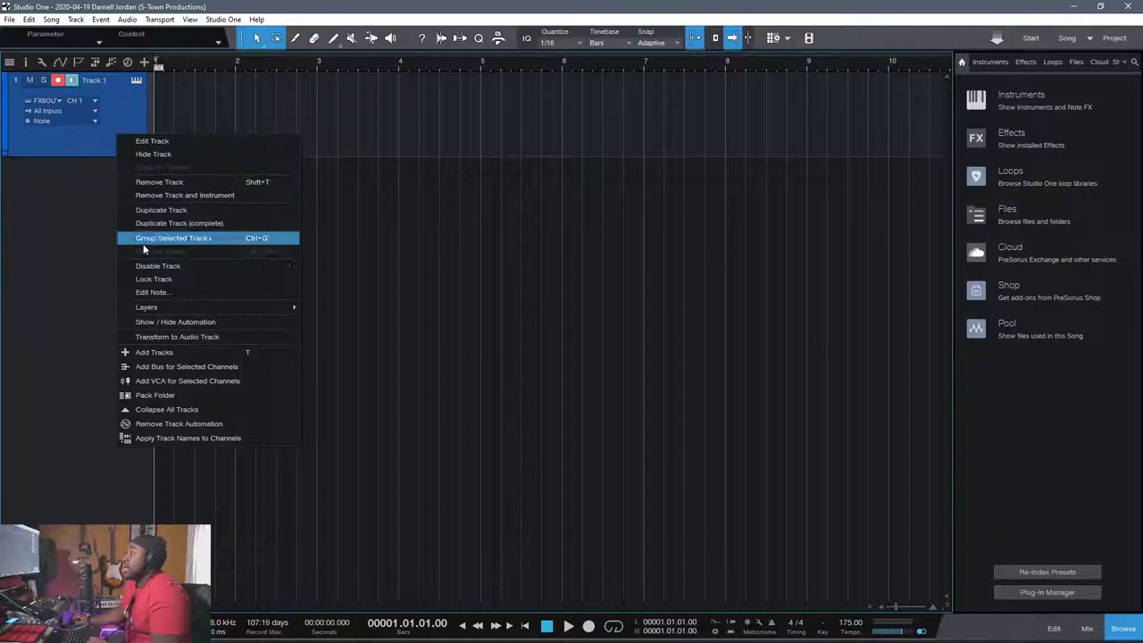
{"action": "left_click", "coordinate": [209, 195]}
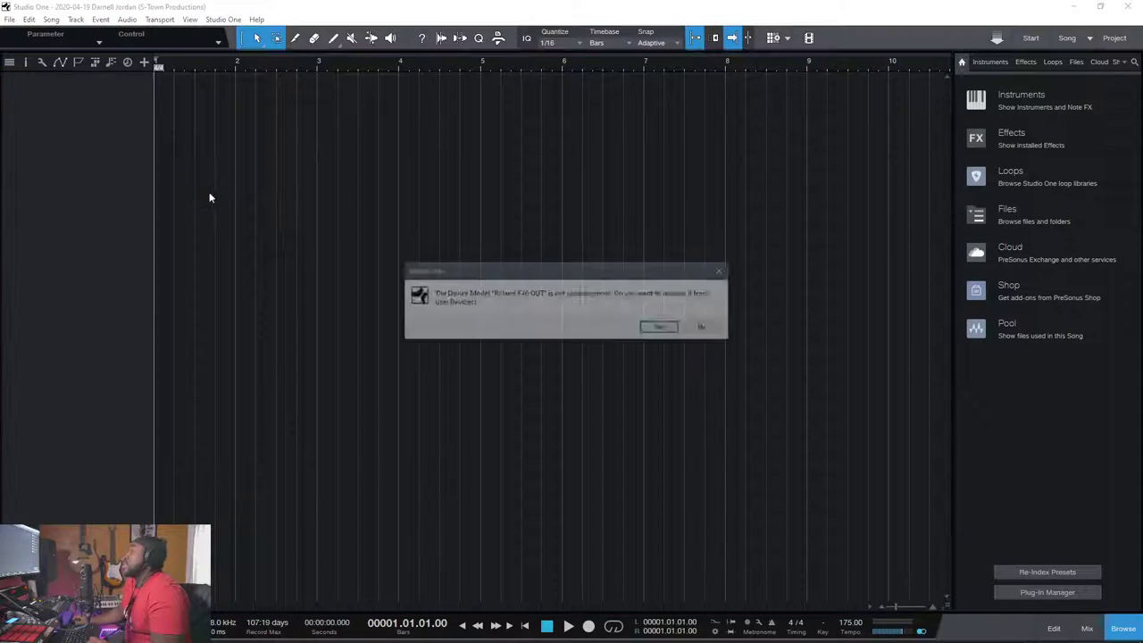
{"action": "left_click", "coordinate": [657, 328]}
Choose Fantom x Preset.songtemplate from the v4 templates folder as the source for importing song data
{"action": "left_click", "coordinate": [51, 18]}
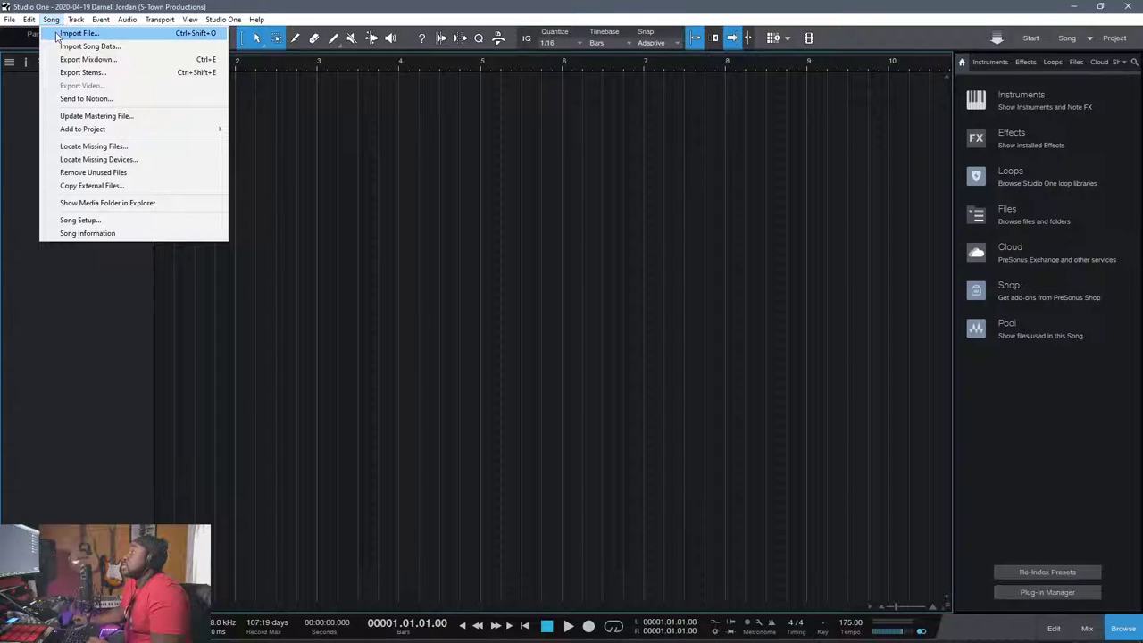
{"action": "left_click", "coordinate": [59, 46]}
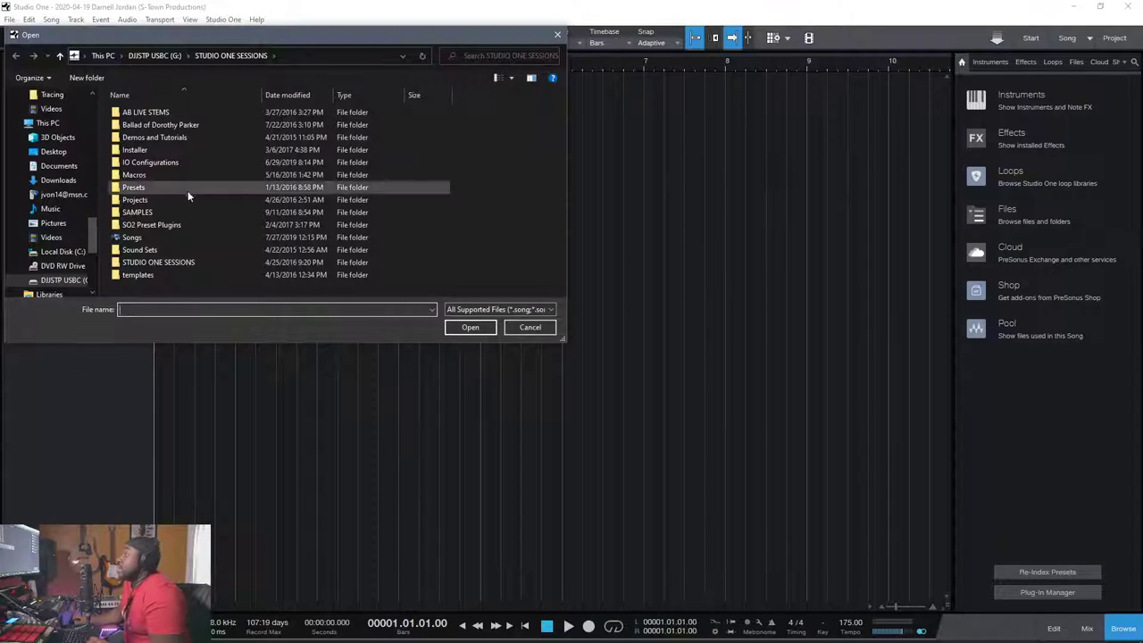
{"action": "double_click", "coordinate": [162, 188]}
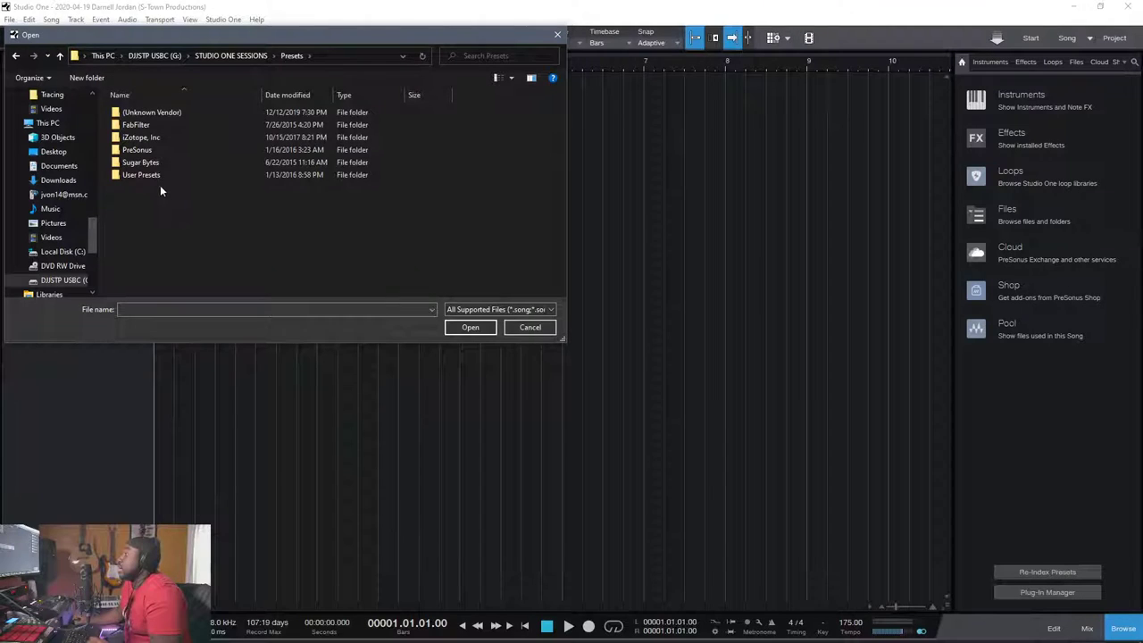
{"action": "double_click", "coordinate": [181, 112]}
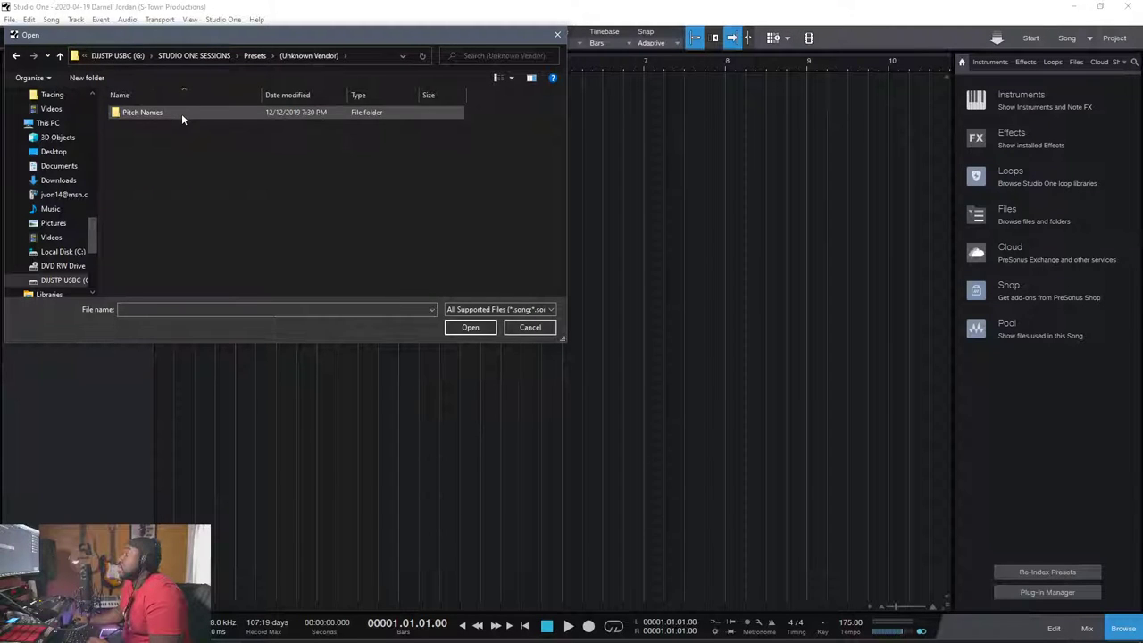
{"action": "left_click", "coordinate": [254, 56]}
{"action": "left_click", "coordinate": [261, 55]}
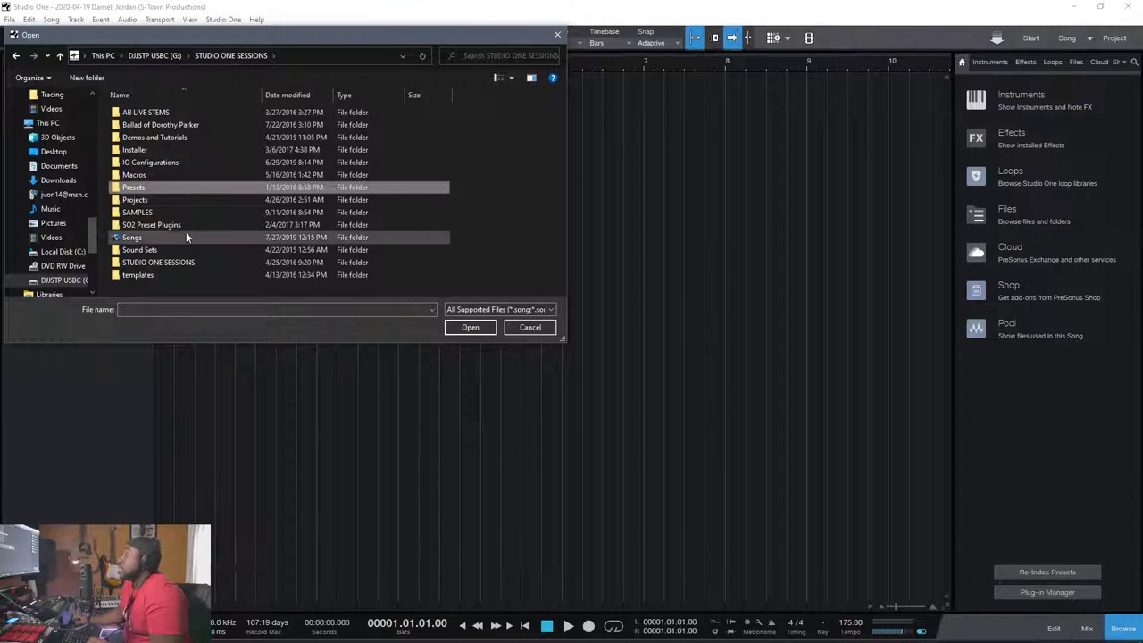
{"action": "double_click", "coordinate": [175, 278]}
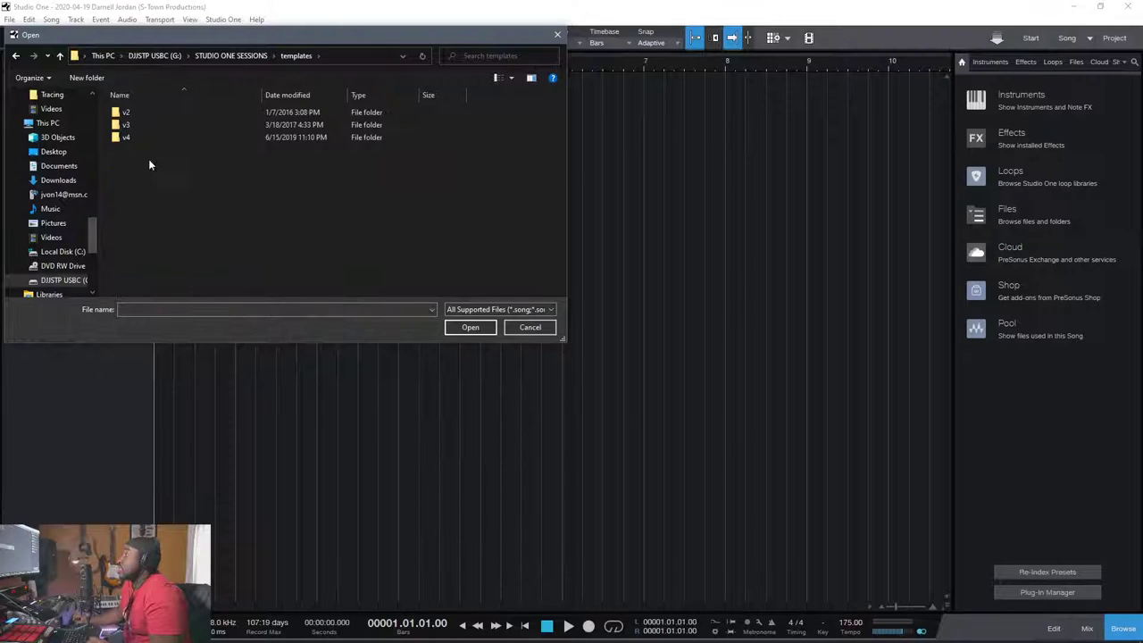
{"action": "double_click", "coordinate": [136, 138]}
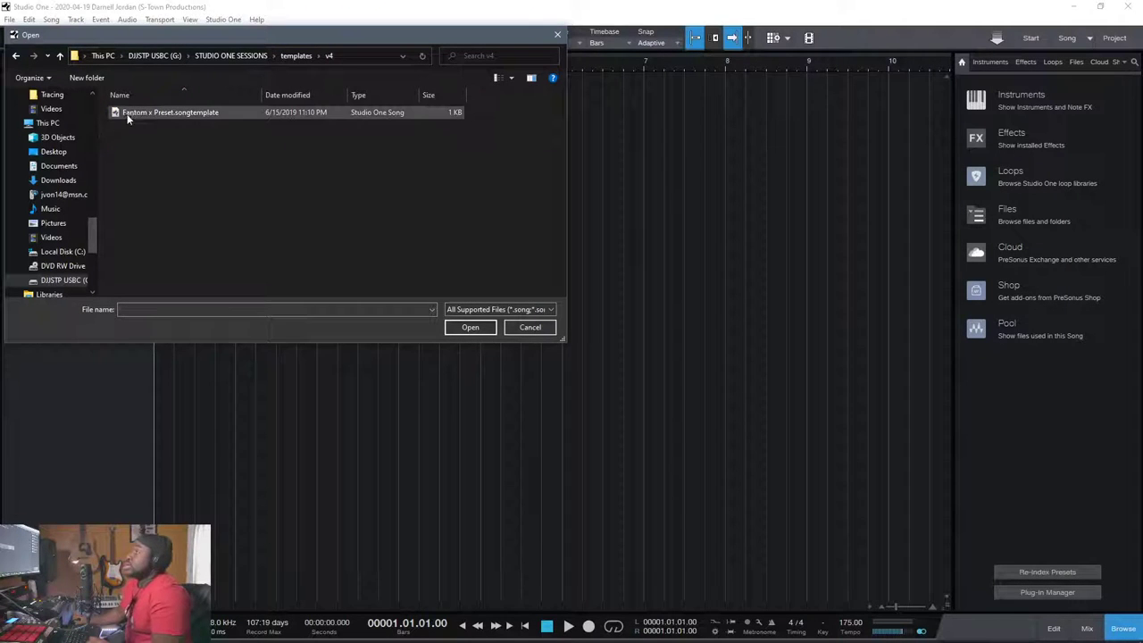
{"action": "left_click", "coordinate": [132, 111]}
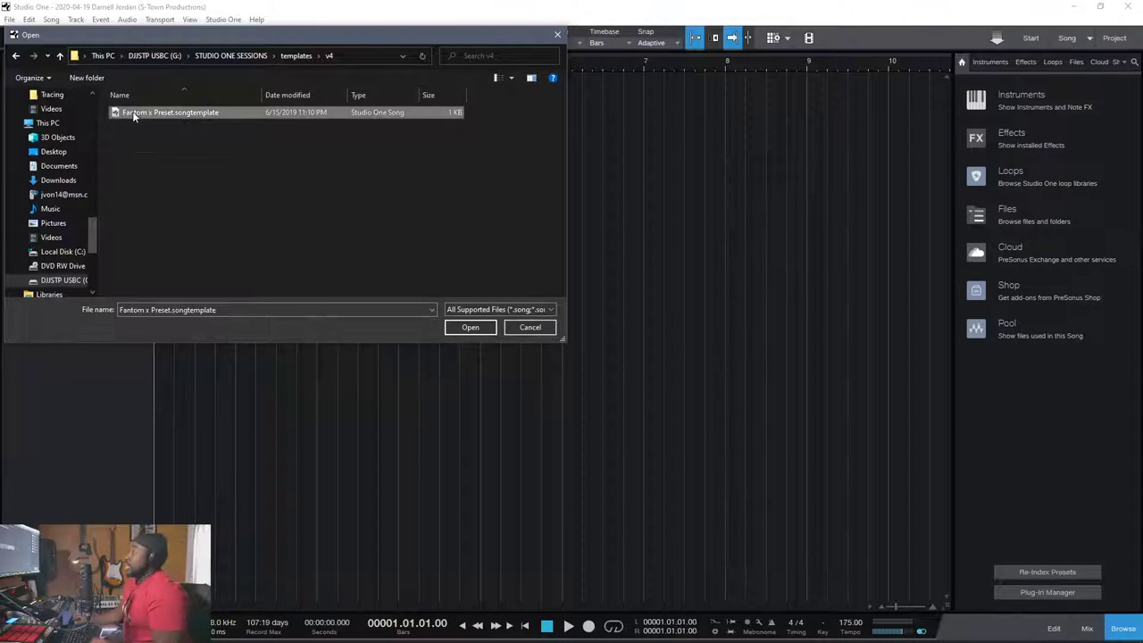
{"action": "left_click", "coordinate": [463, 328]}
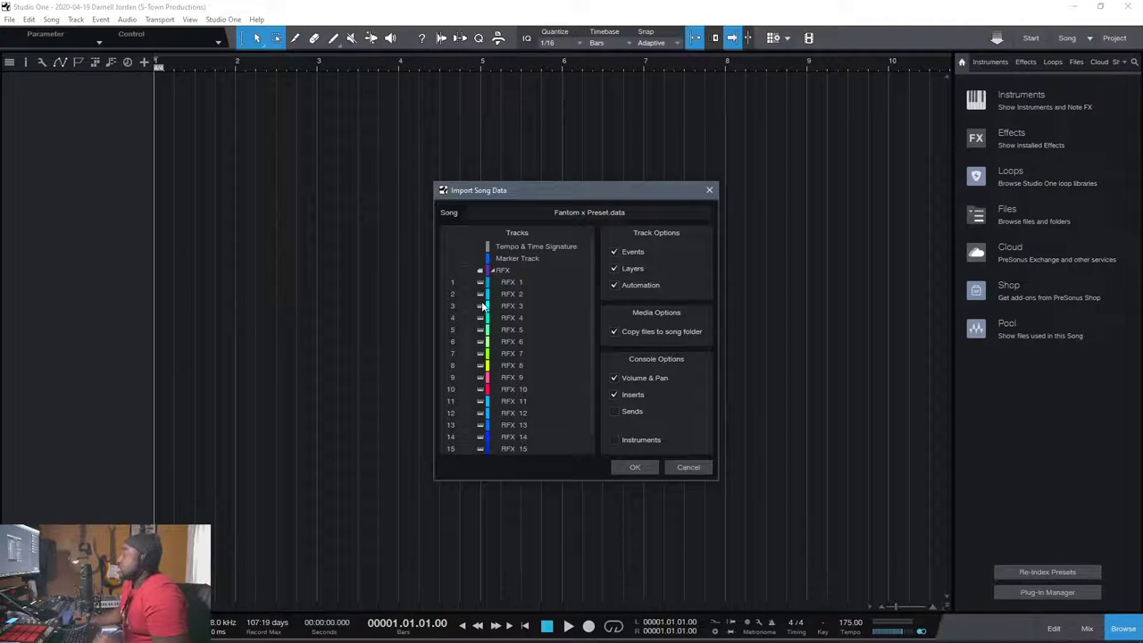
Include Instruments in the console options, check the RFX track list, and run the song data import
{"action": "scroll", "coordinate": [505, 337], "scroll_direction": "down", "scroll_amount": 2}
{"action": "scroll", "coordinate": [502, 398], "scroll_direction": "up", "scroll_amount": 2}
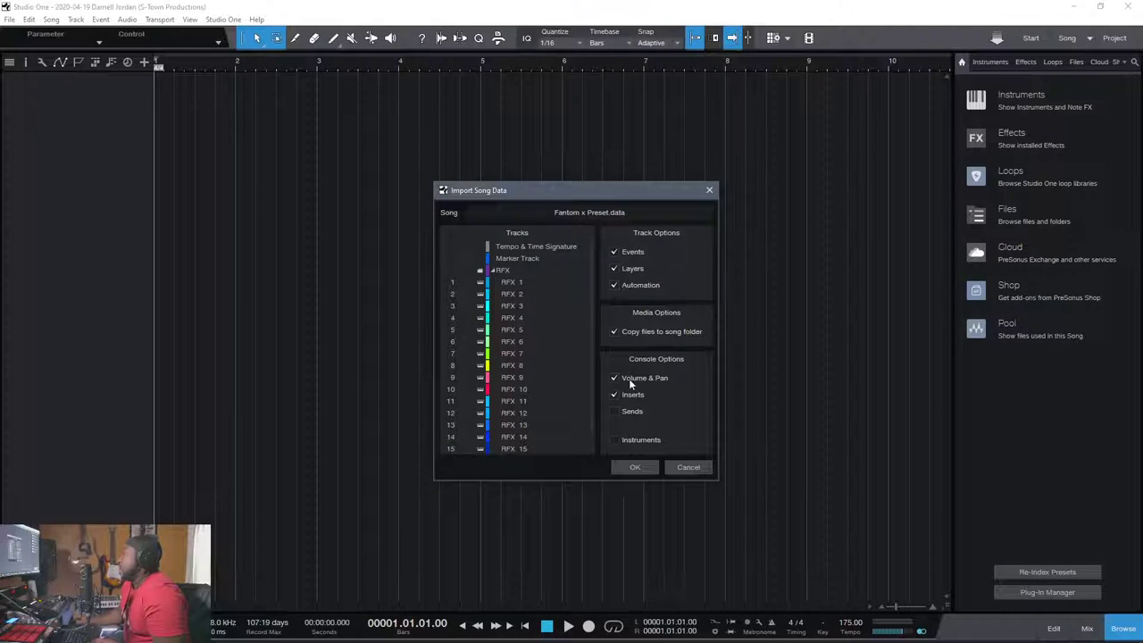
{"action": "left_click", "coordinate": [612, 443]}
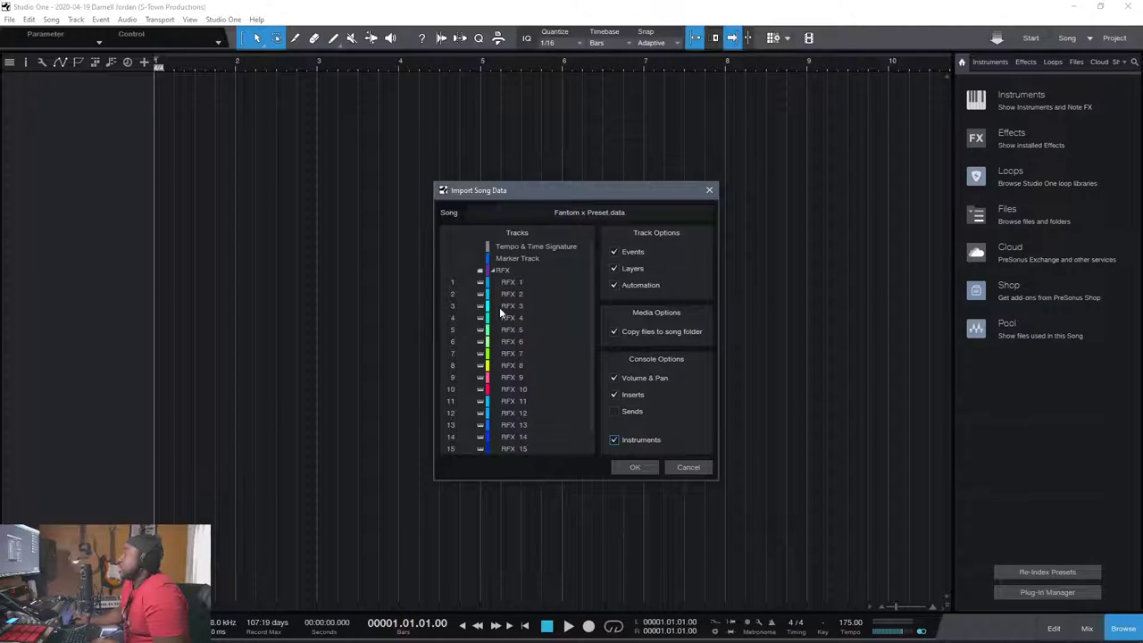
{"action": "scroll", "coordinate": [473, 334], "scroll_direction": "down", "scroll_amount": 2}
{"action": "scroll", "coordinate": [473, 341], "scroll_direction": "up", "scroll_amount": 2}
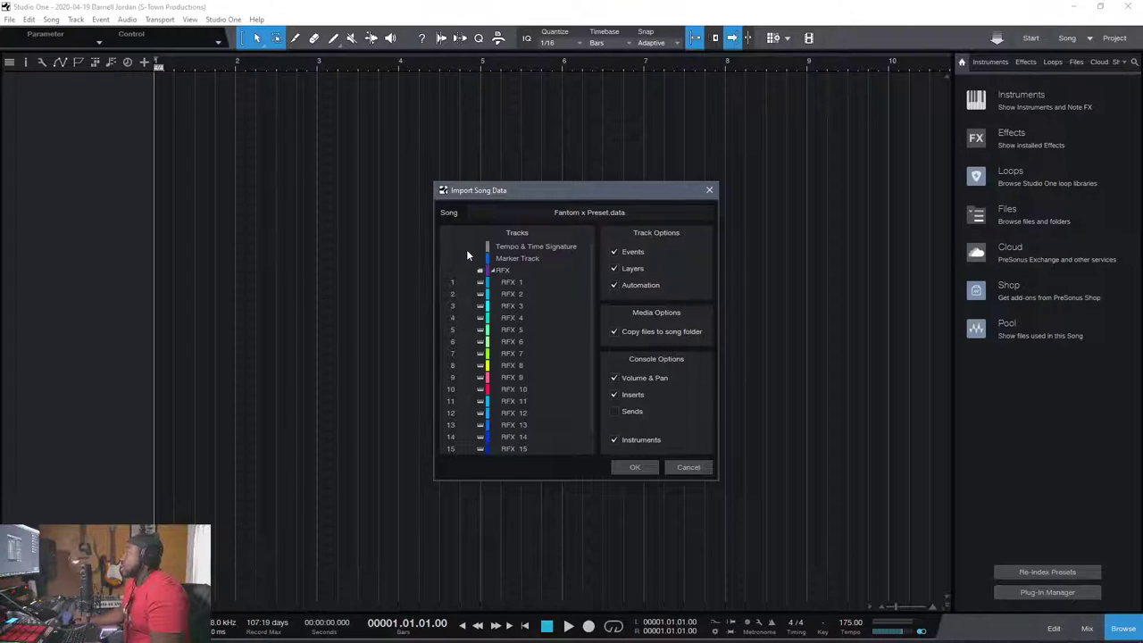
{"action": "scroll", "coordinate": [475, 428], "scroll_direction": "down", "scroll_amount": 2}
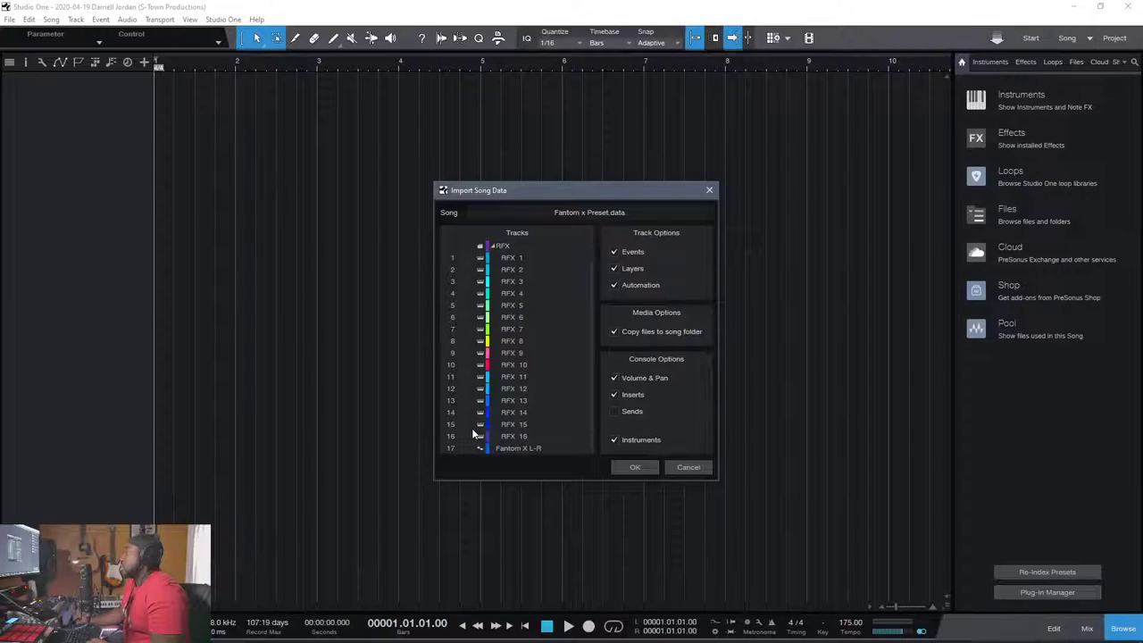
{"action": "left_click", "coordinate": [633, 467]}
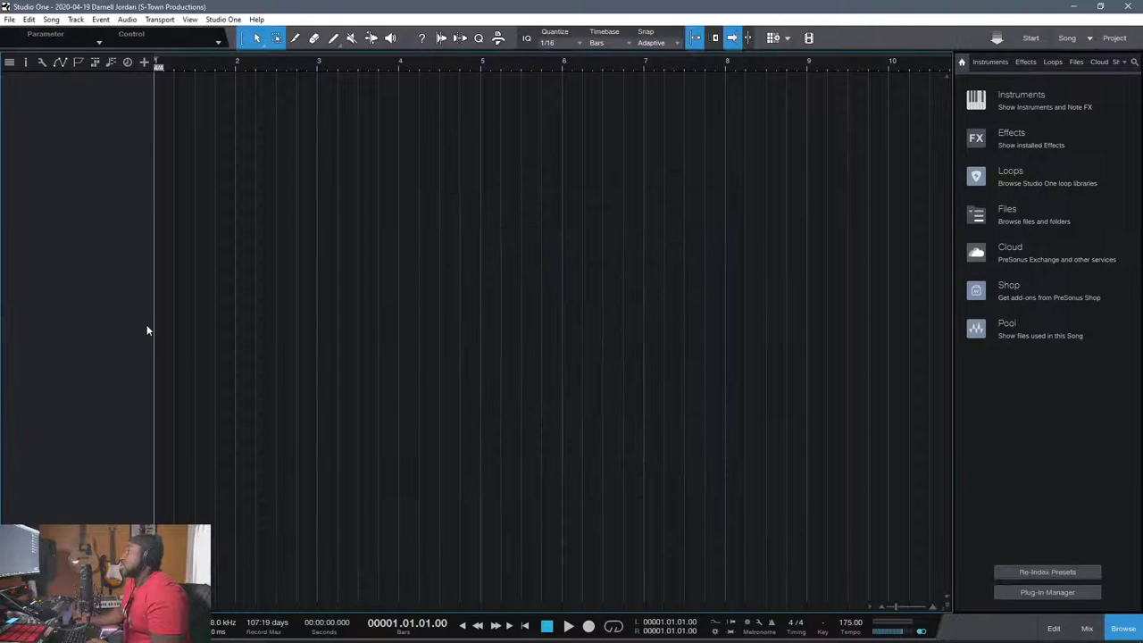
Open Fantom x Preset.songtemplate from the v4 templates folder as the source for importing song data
{"action": "left_click", "coordinate": [51, 19]}
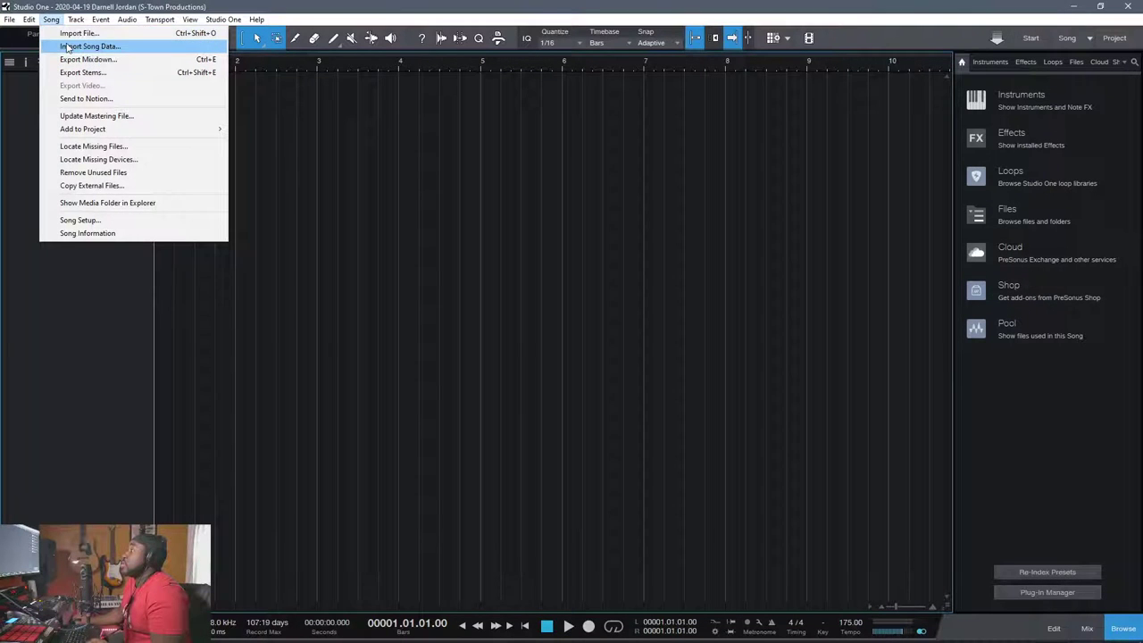
{"action": "left_click", "coordinate": [68, 46]}
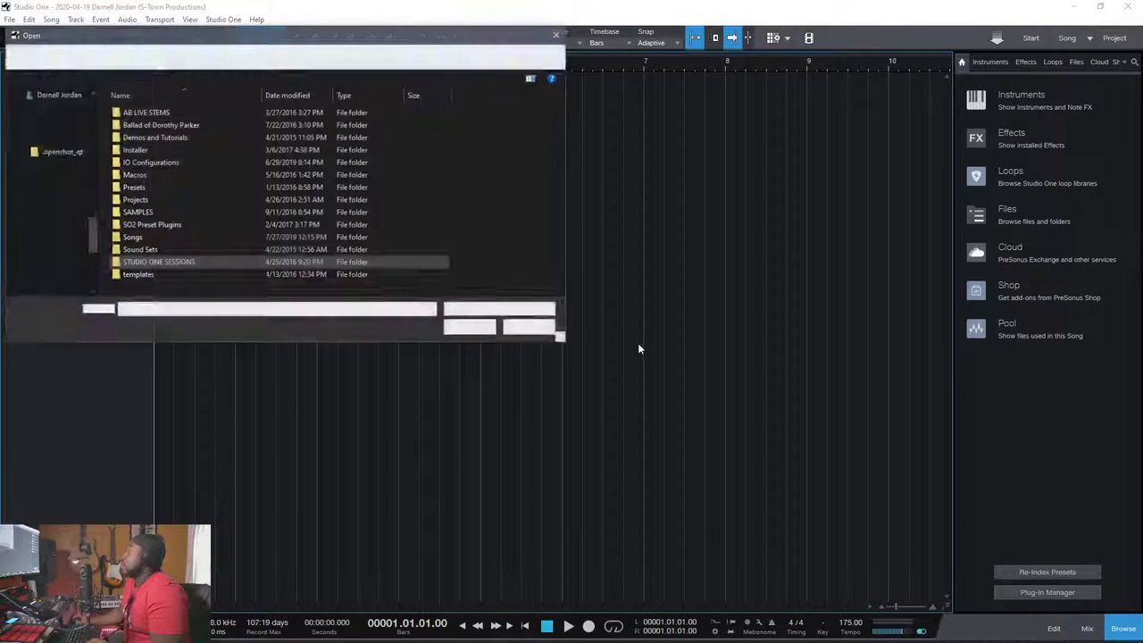
{"action": "double_click", "coordinate": [153, 275]}
{"action": "double_click", "coordinate": [151, 134]}
{"action": "double_click", "coordinate": [150, 113]}
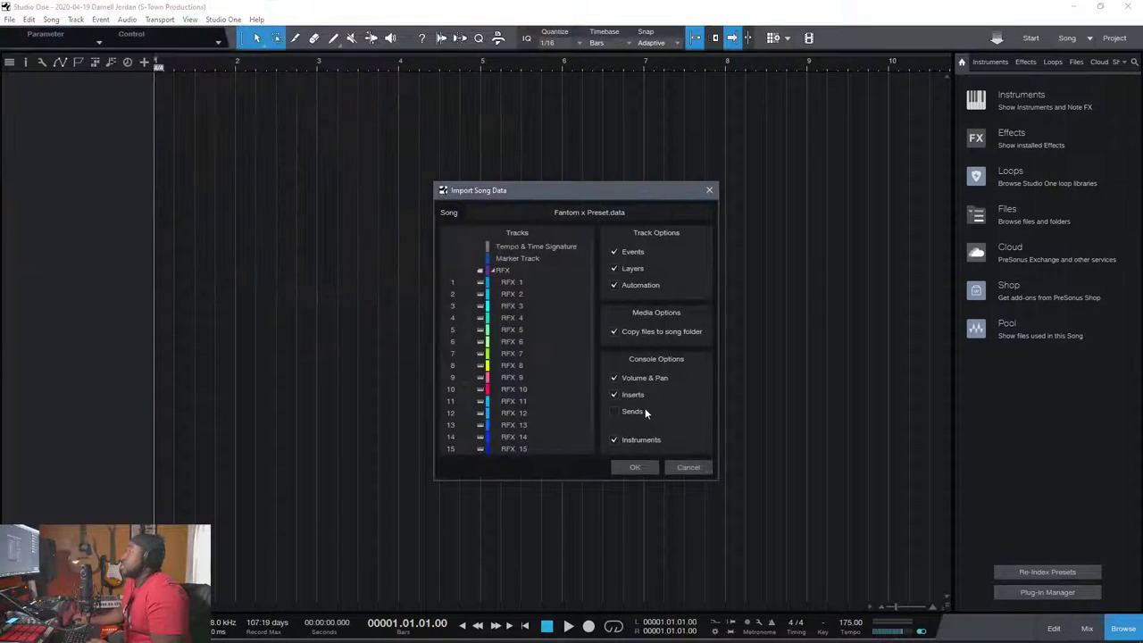
Import the RFX folder and Fantom X L-R tracks, leaving out the Tempo & Time Signature and Marker tracks
{"action": "left_click", "coordinate": [465, 258]}
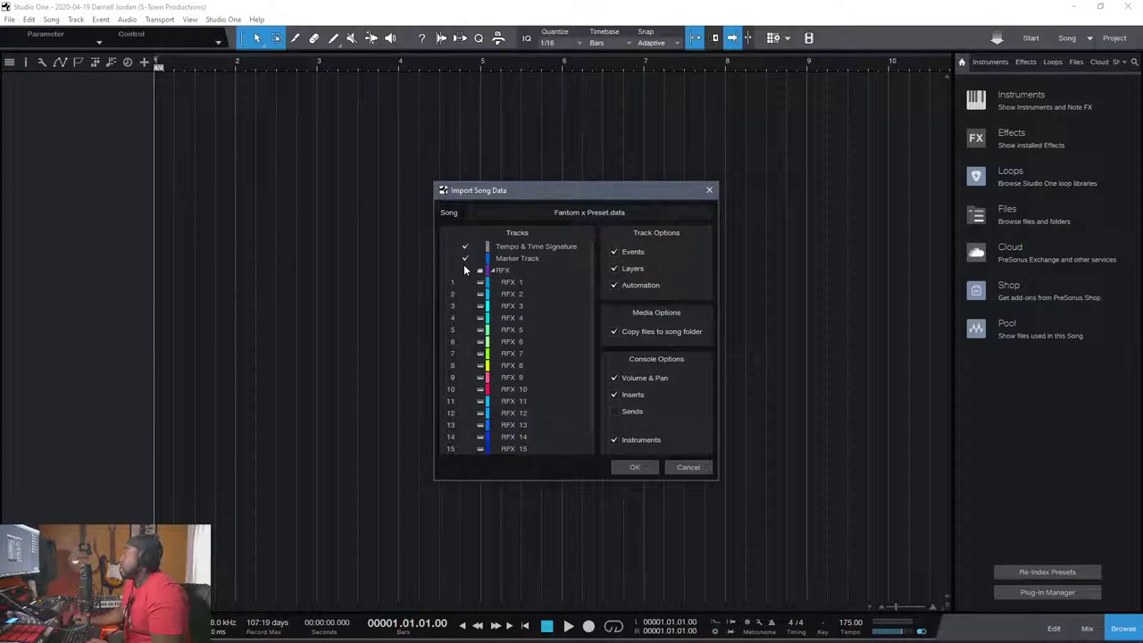
{"action": "left_click", "coordinate": [464, 270]}
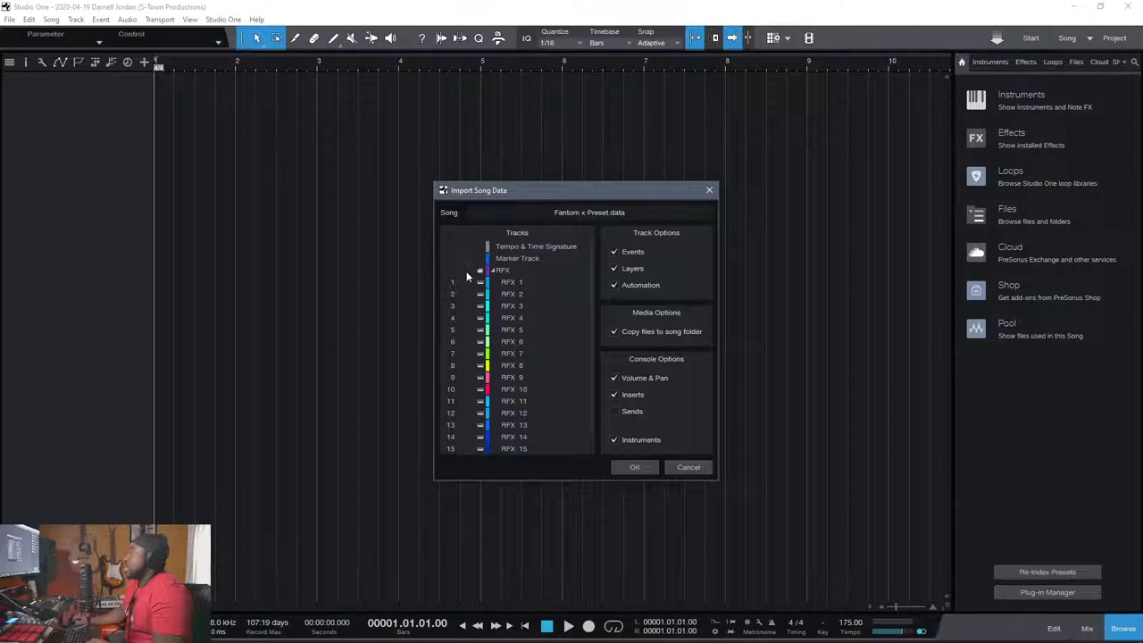
{"action": "left_click", "coordinate": [491, 271]}
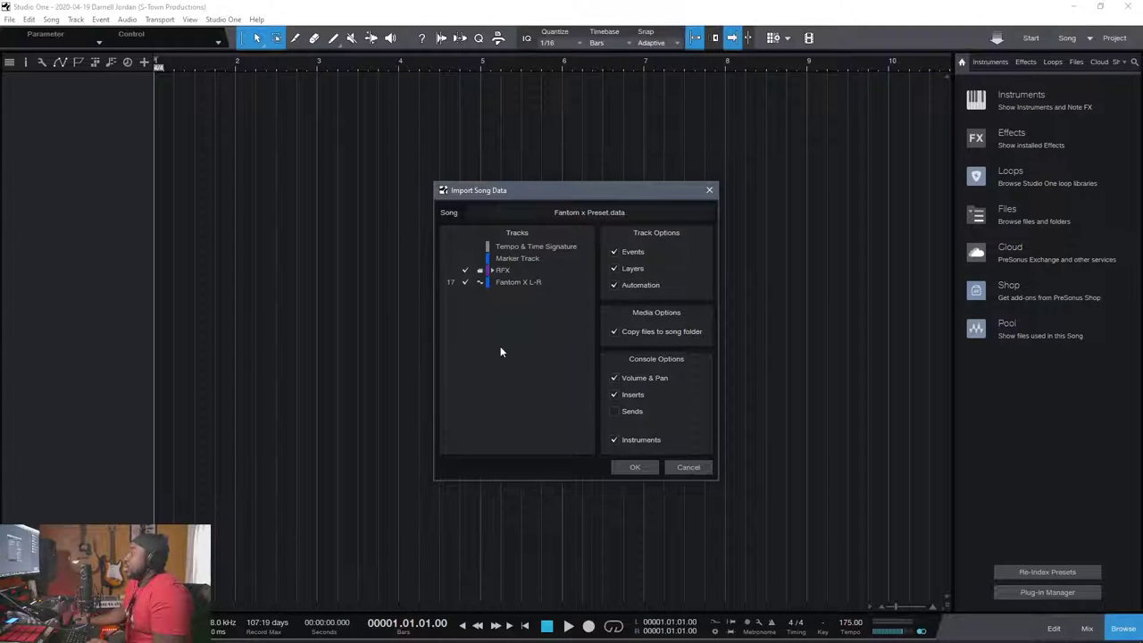
{"action": "left_click", "coordinate": [629, 467]}
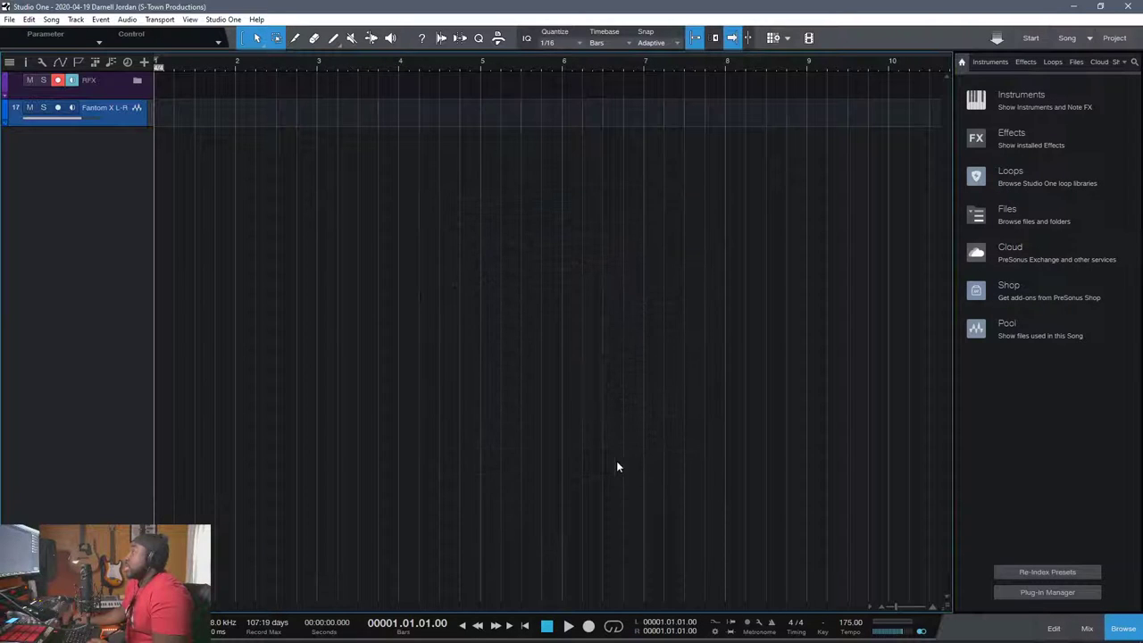
Move the Fantom X L-R track above the RFX folder track and expand the folder to show its tracks
{"action": "left_click_drag", "start_coordinate": [134, 116], "coordinate": [127, 81]}
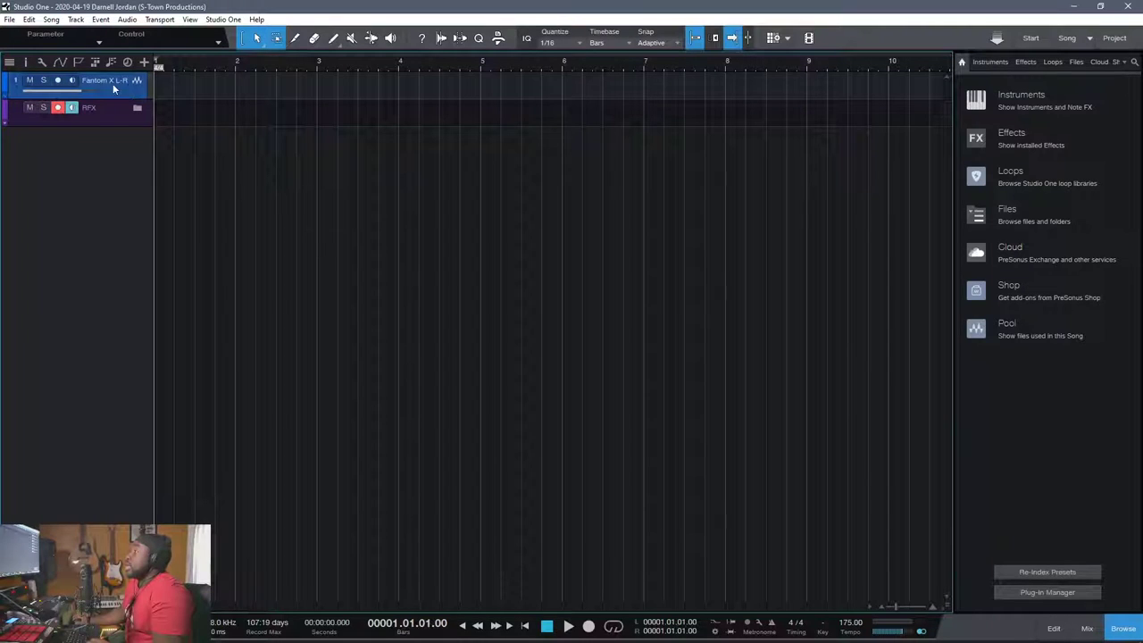
{"action": "left_click", "coordinate": [135, 109]}
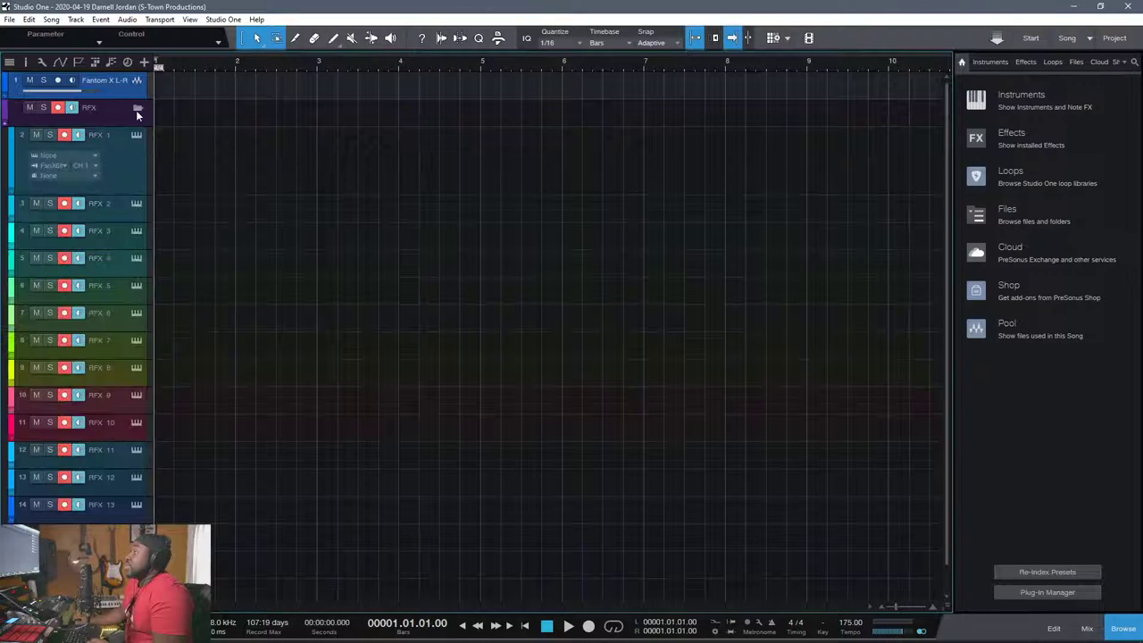
{"action": "scroll", "coordinate": [150, 192], "scroll_direction": "down", "scroll_amount": 1}
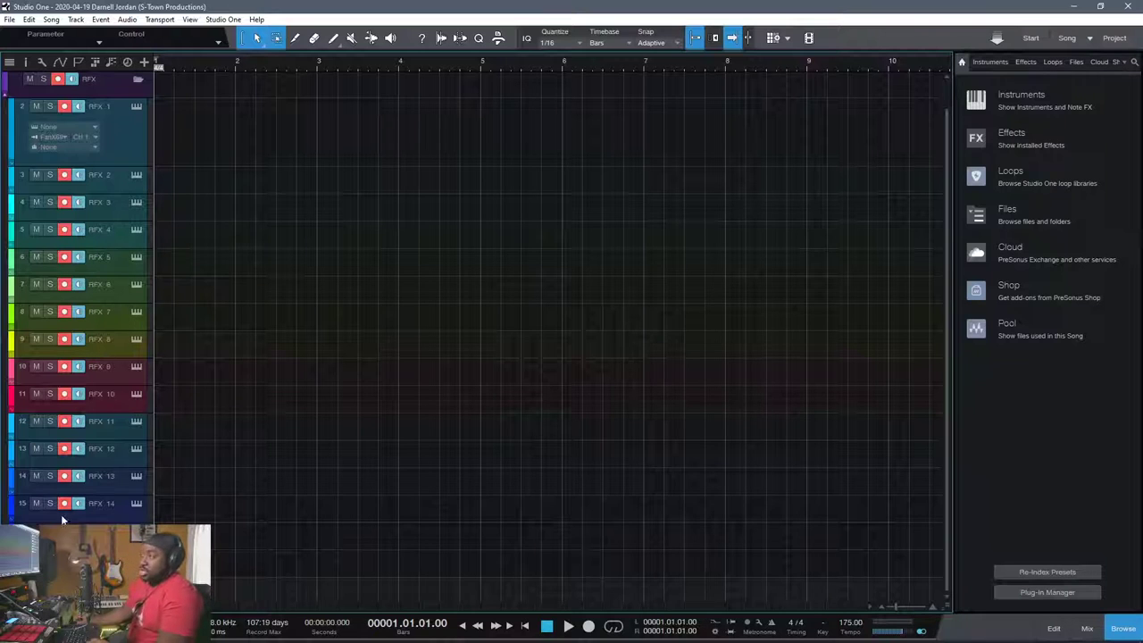
Start and stop playback several times to check incoming MIDI activity on the RFX tracks
{"action": "key", "text": "space"}
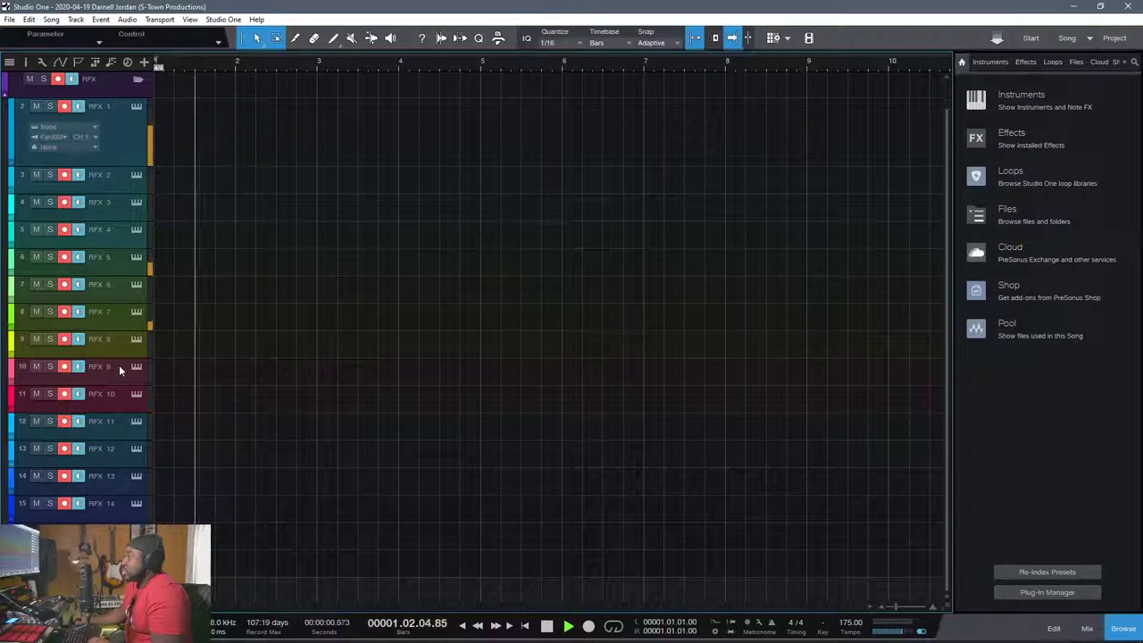
{"action": "key", "text": "space"}
{"action": "key", "text": "space"}
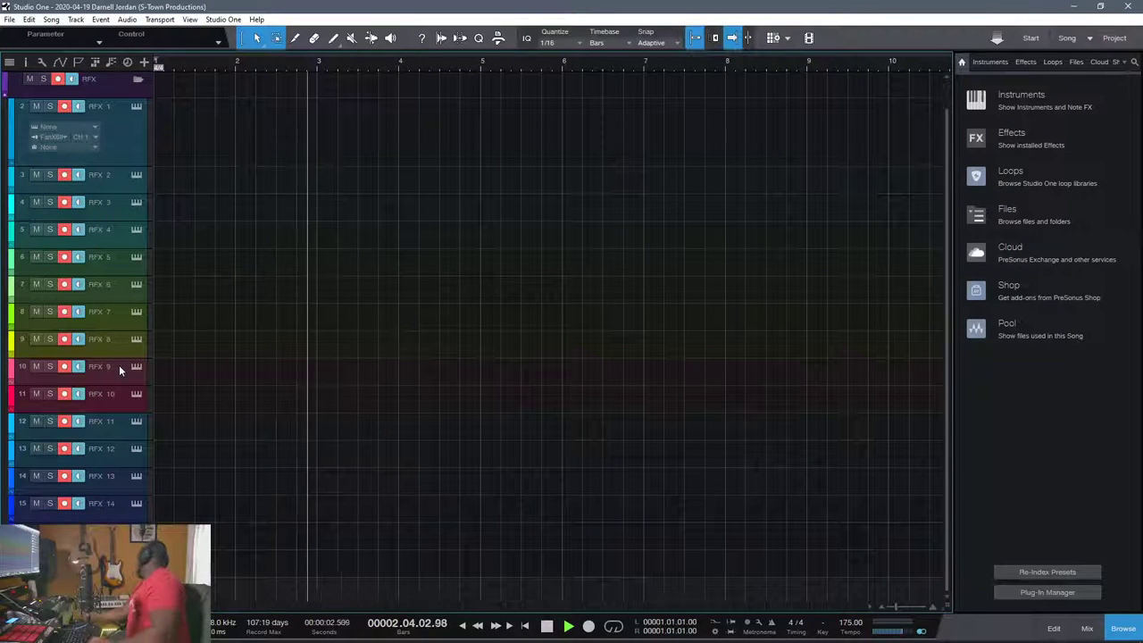
{"action": "key", "text": "space"}
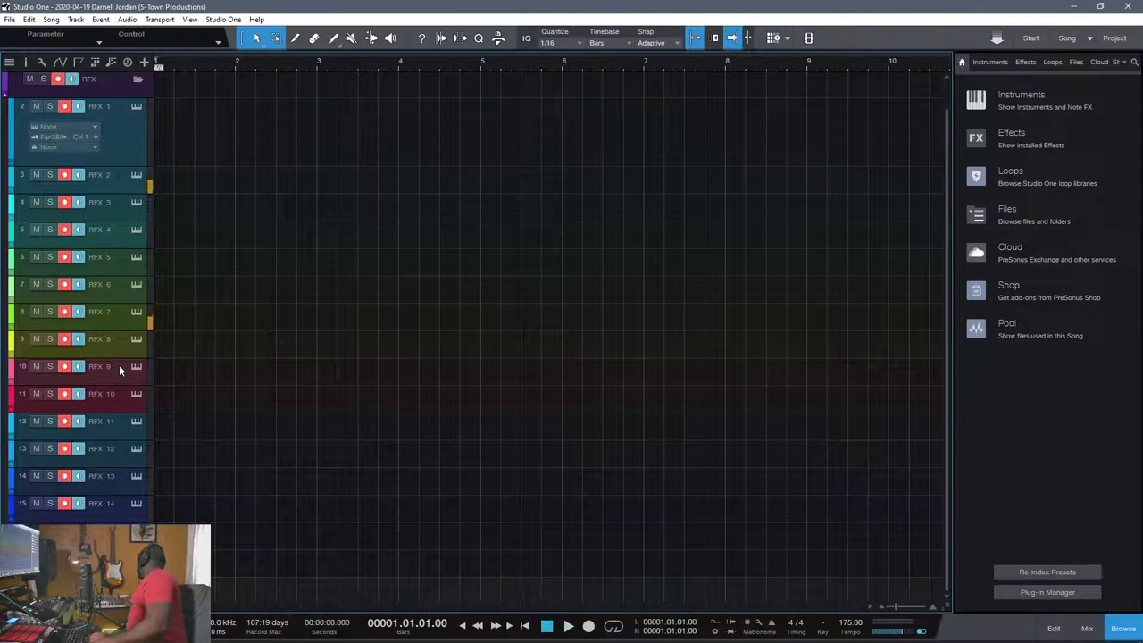
{"action": "key", "text": "space"}
{"action": "key", "text": "space"}
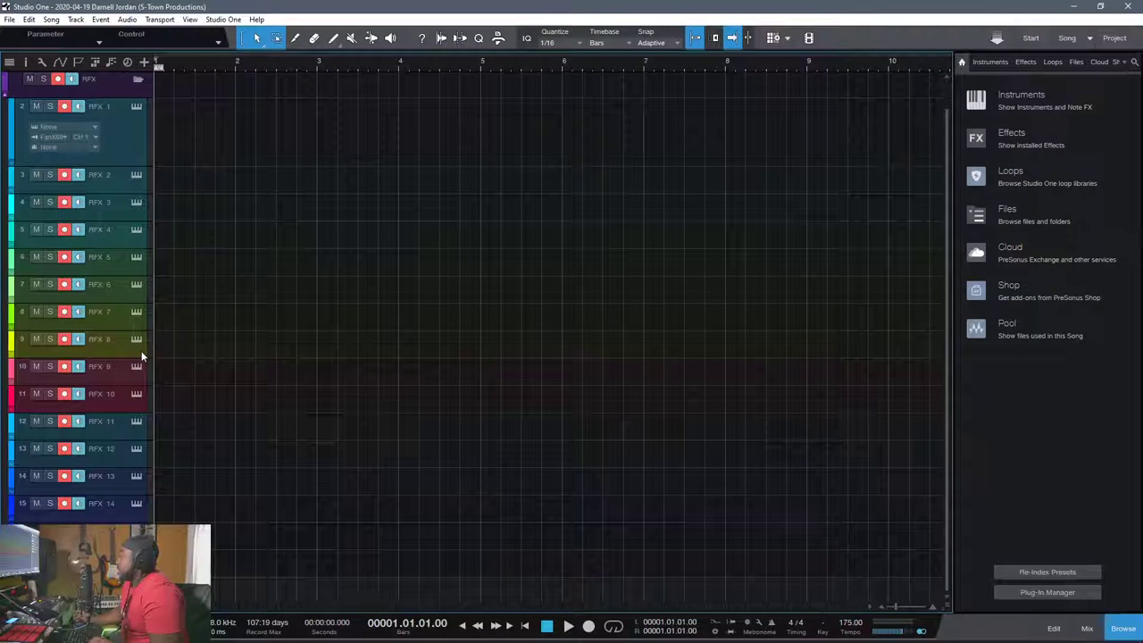
Turn on monitoring for the Fantom X L-R track, enlarge it, and set its input to 3-4
{"action": "scroll", "coordinate": [122, 209], "scroll_direction": "up", "scroll_amount": 1}
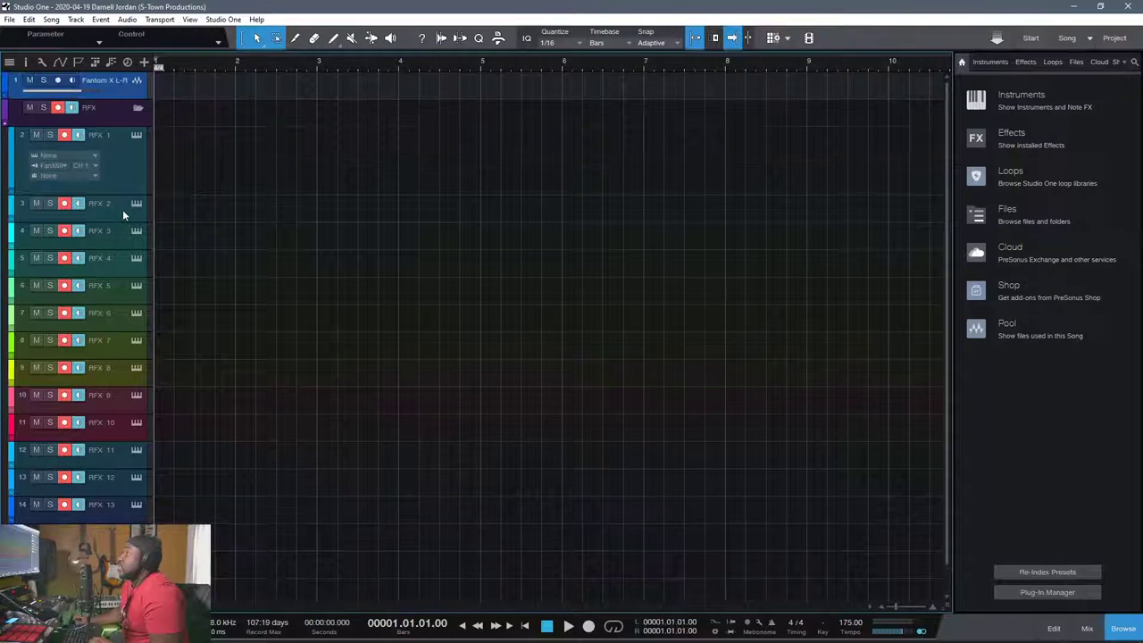
{"action": "left_click", "coordinate": [61, 82]}
{"action": "left_click_drag", "start_coordinate": [129, 100], "coordinate": [129, 146]}
{"action": "left_click", "coordinate": [58, 101]}
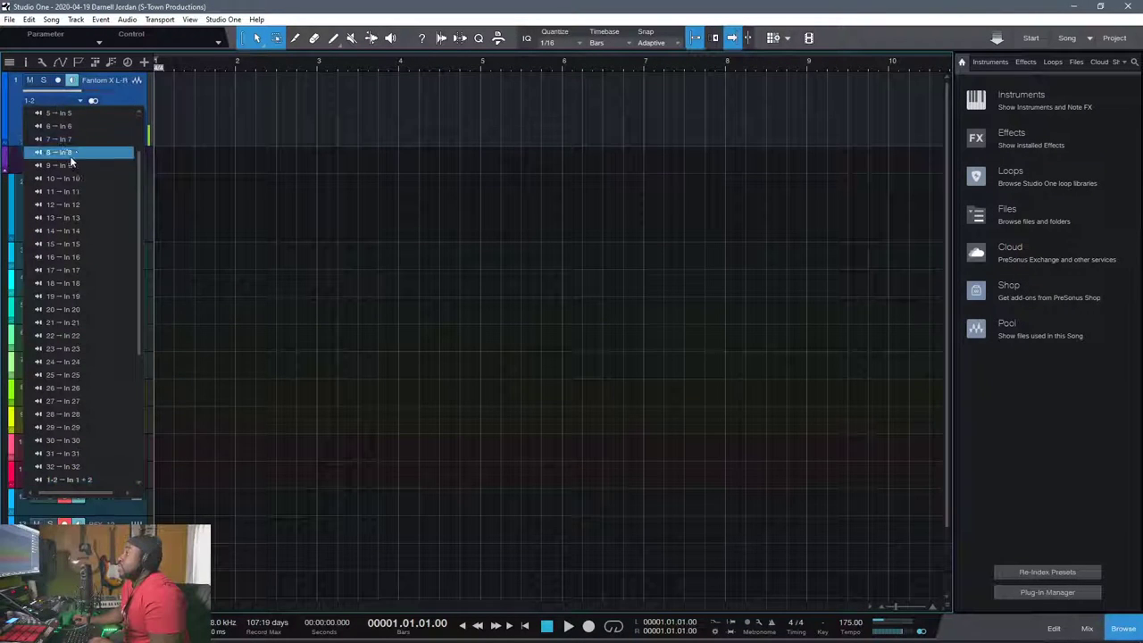
{"action": "scroll", "coordinate": [72, 465], "scroll_direction": "down", "scroll_amount": 1}
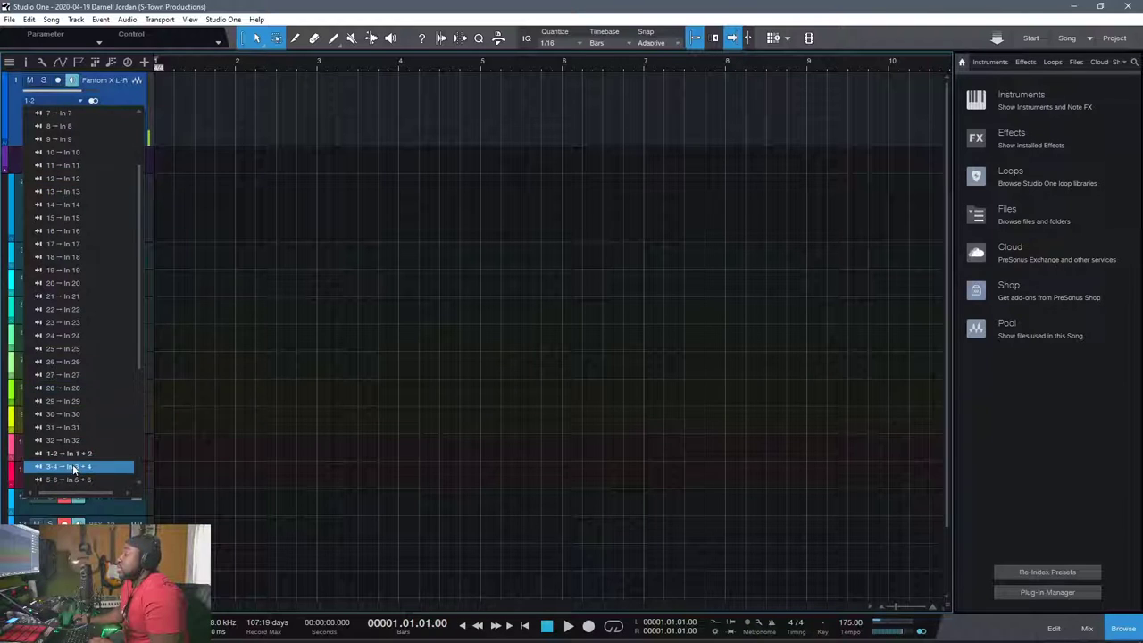
{"action": "left_click", "coordinate": [72, 464]}
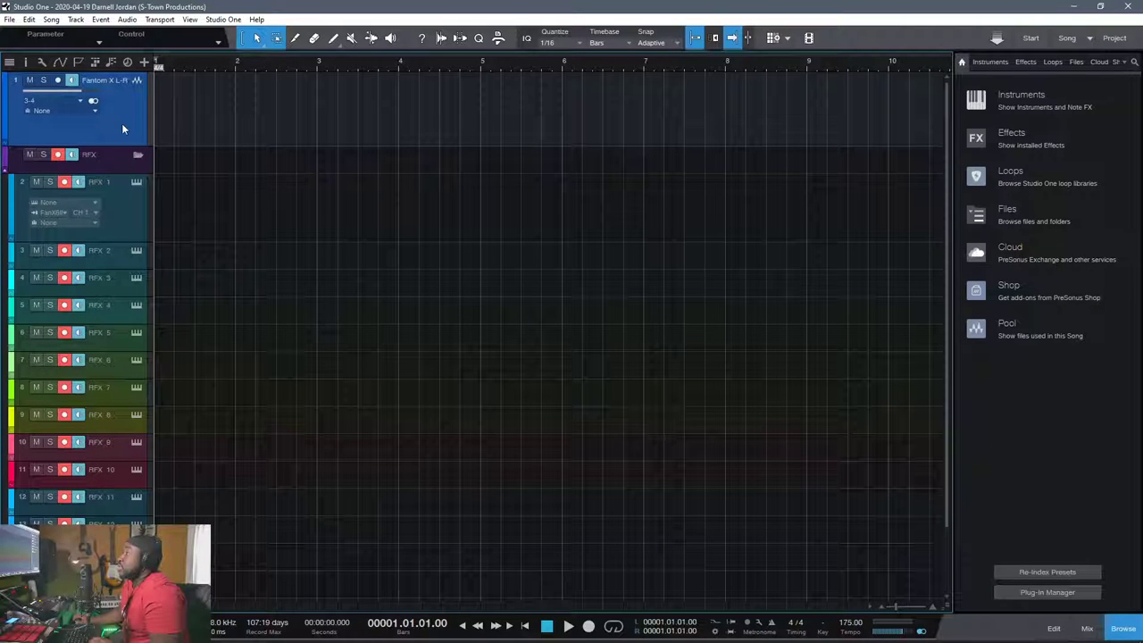
Run playback repeatedly to check the Fantom X L-R audio level together with the MIDI meters of the RFX tracks
{"action": "key", "text": "space"}
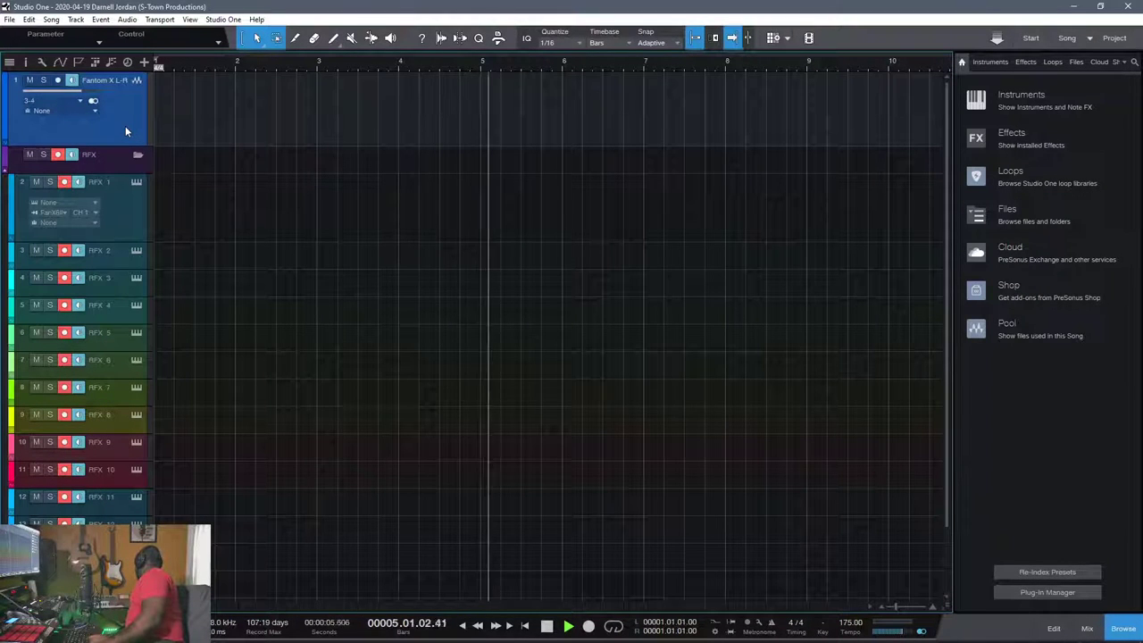
{"action": "key", "text": "space"}
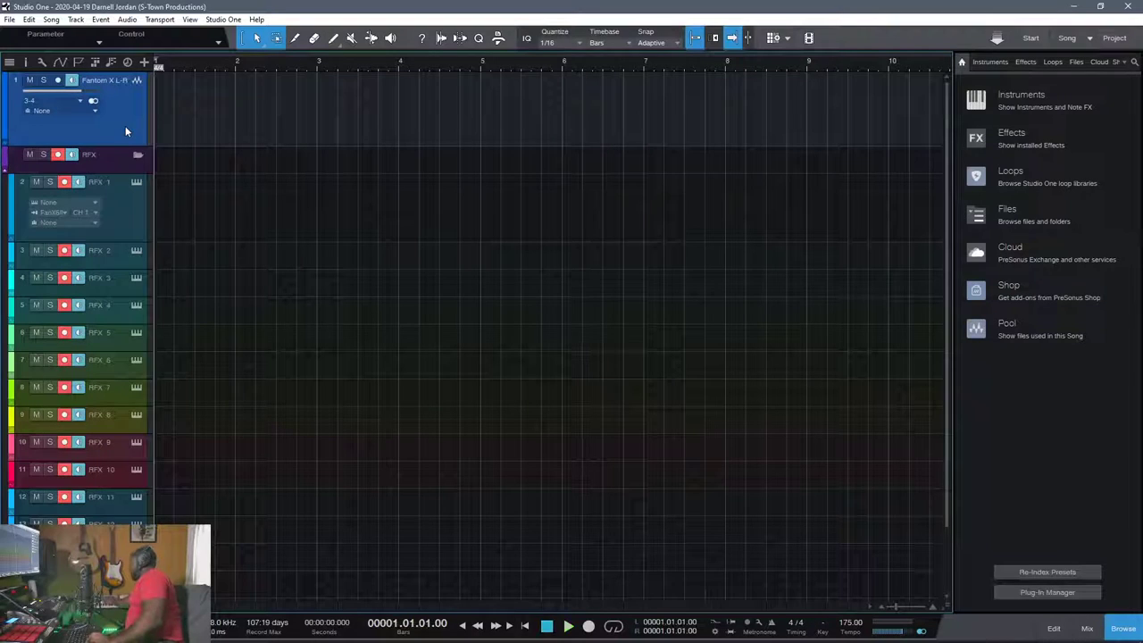
{"action": "key", "text": "space"}
{"action": "key", "text": "space"}
{"action": "key", "text": "space"}
{"action": "key", "text": "space"}
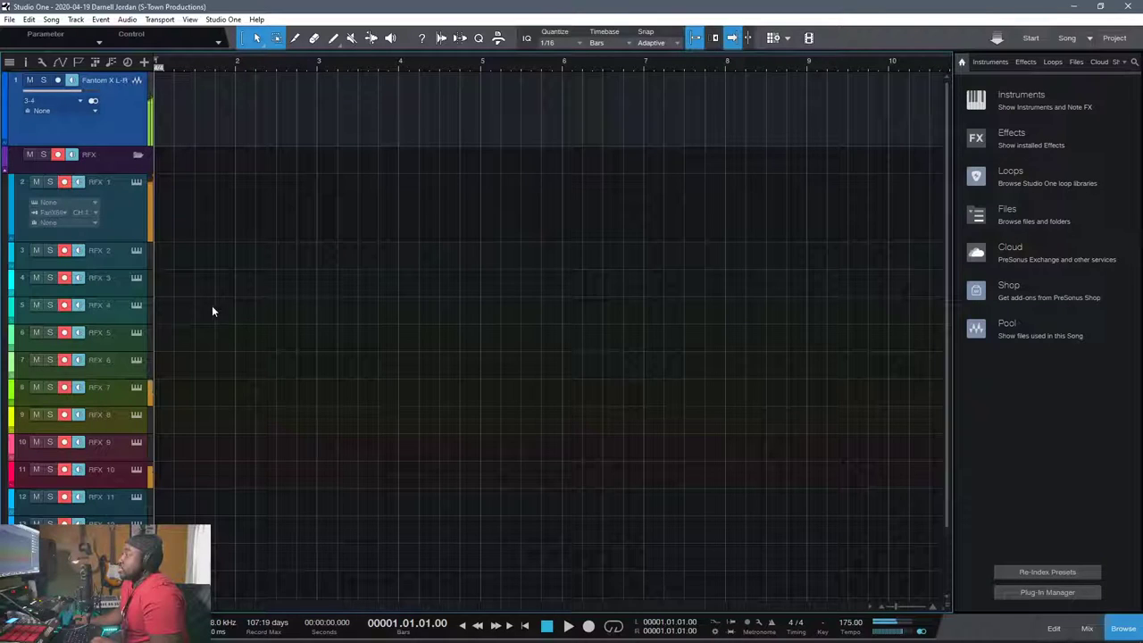
{"action": "scroll", "coordinate": [212, 311], "scroll_direction": "down", "scroll_amount": 1}
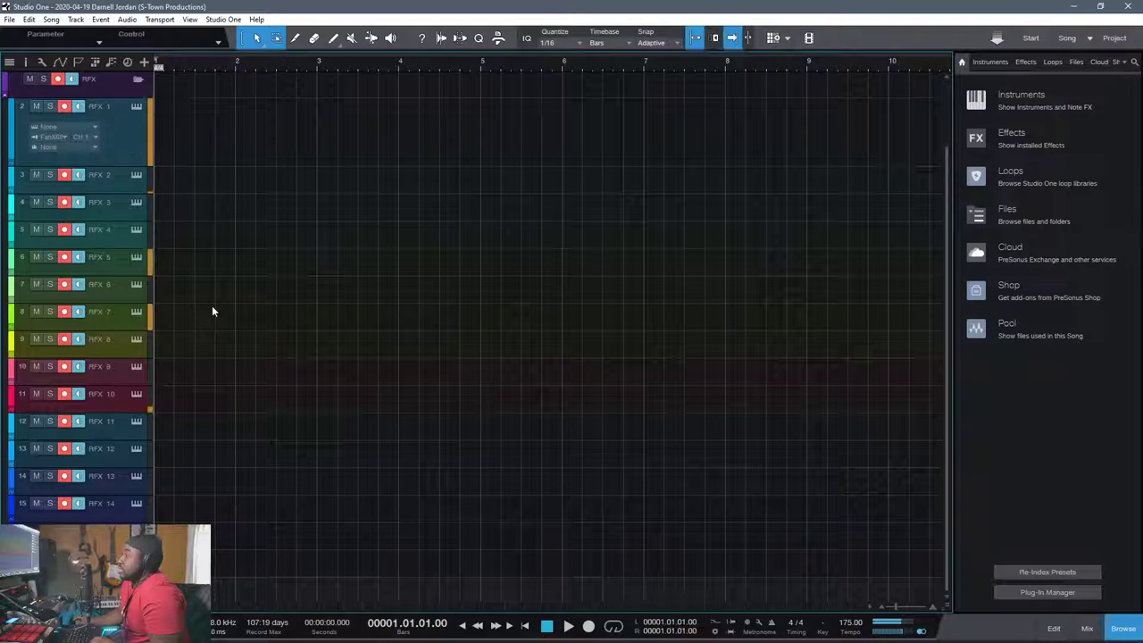
{"action": "key", "text": "space"}
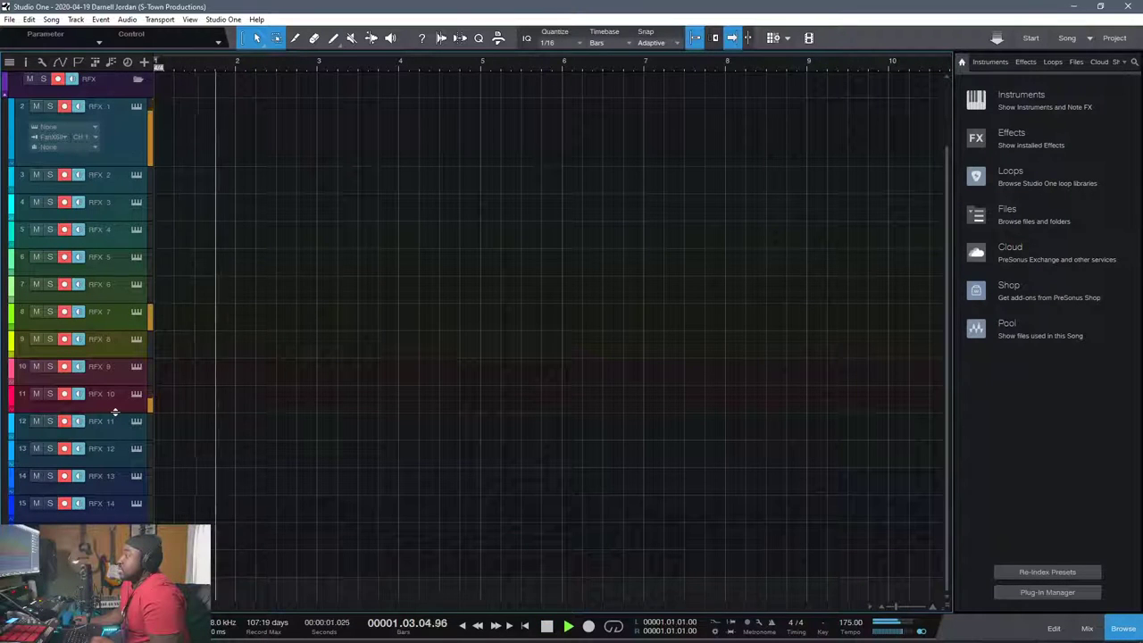
{"action": "key", "text": "space"}
Enlarge the RFX 10 track to examine its MIDI input and channel settings, and return it to compact height
{"action": "left_click_drag", "start_coordinate": [114, 411], "coordinate": [114, 444]}
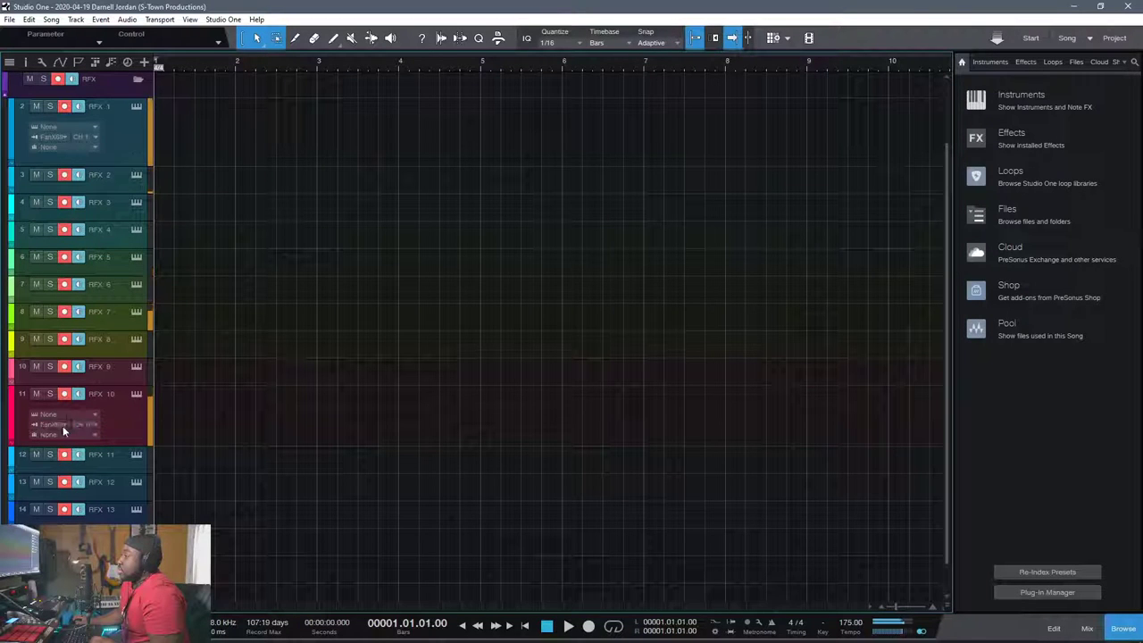
{"action": "left_click", "coordinate": [55, 424]}
{"action": "left_click", "coordinate": [75, 424]}
{"action": "left_click", "coordinate": [92, 424]}
{"action": "left_click", "coordinate": [91, 424]}
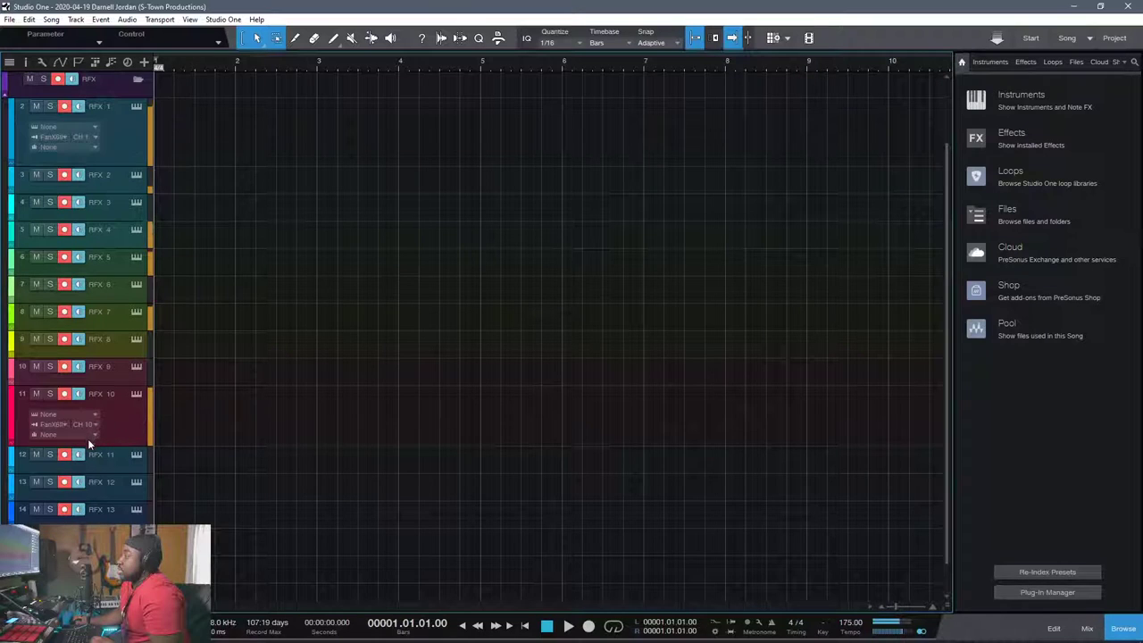
{"action": "left_click_drag", "start_coordinate": [88, 444], "coordinate": [93, 414]}
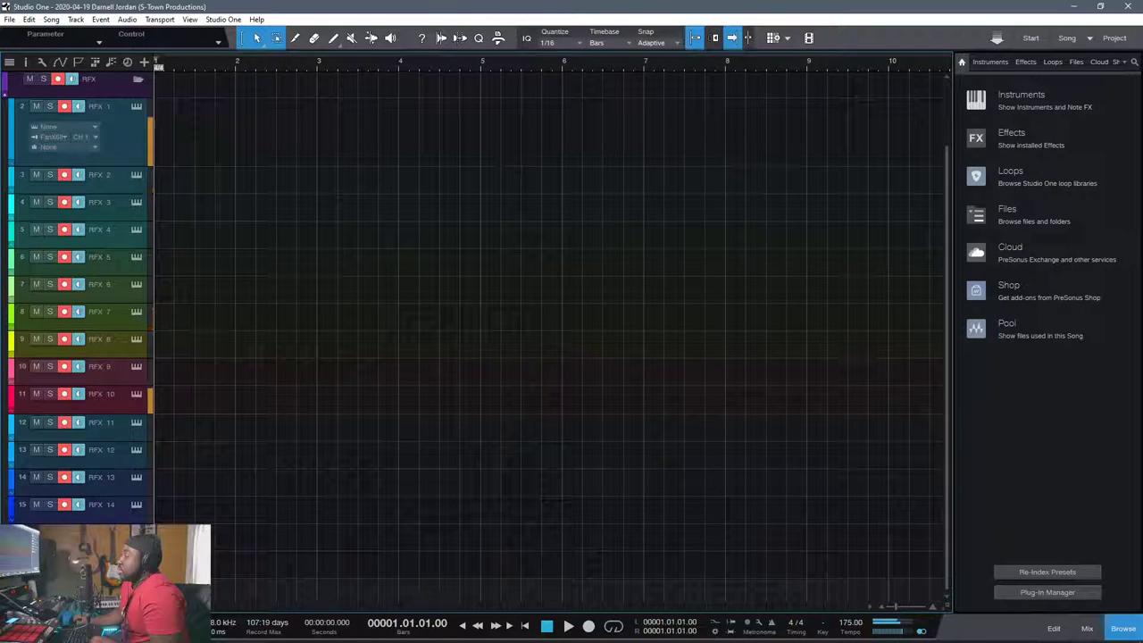
Run playback briefly and examine the MIDI input and channel choices of the RFX 1 track without changing them
{"action": "scroll", "coordinate": [286, 259], "scroll_direction": "up", "scroll_amount": 2}
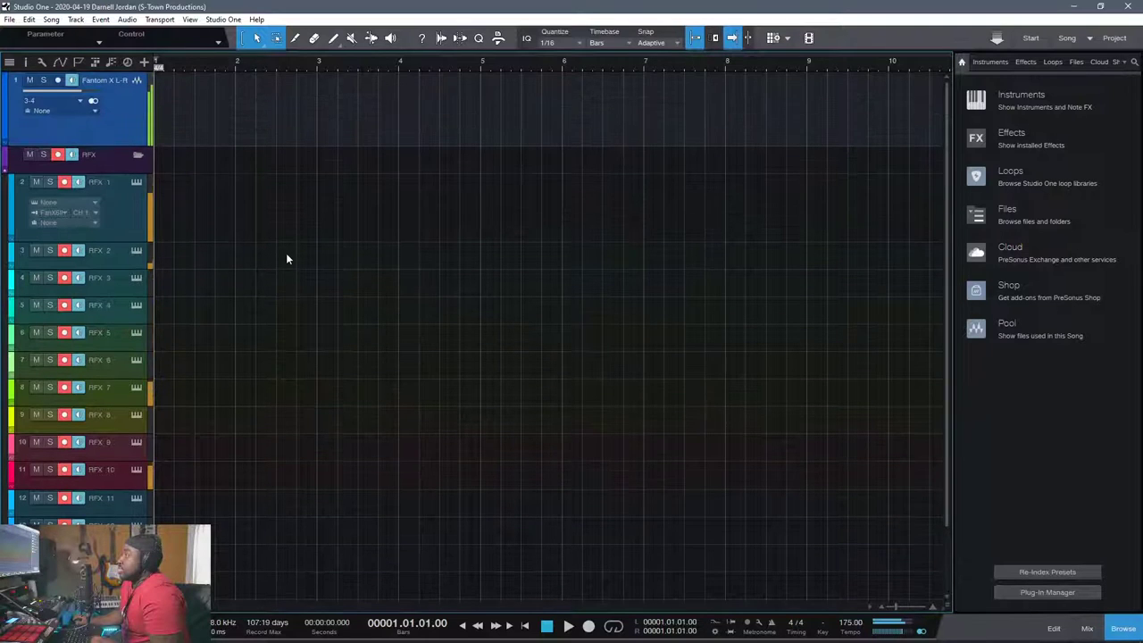
{"action": "key", "text": "space"}
{"action": "key", "text": "space"}
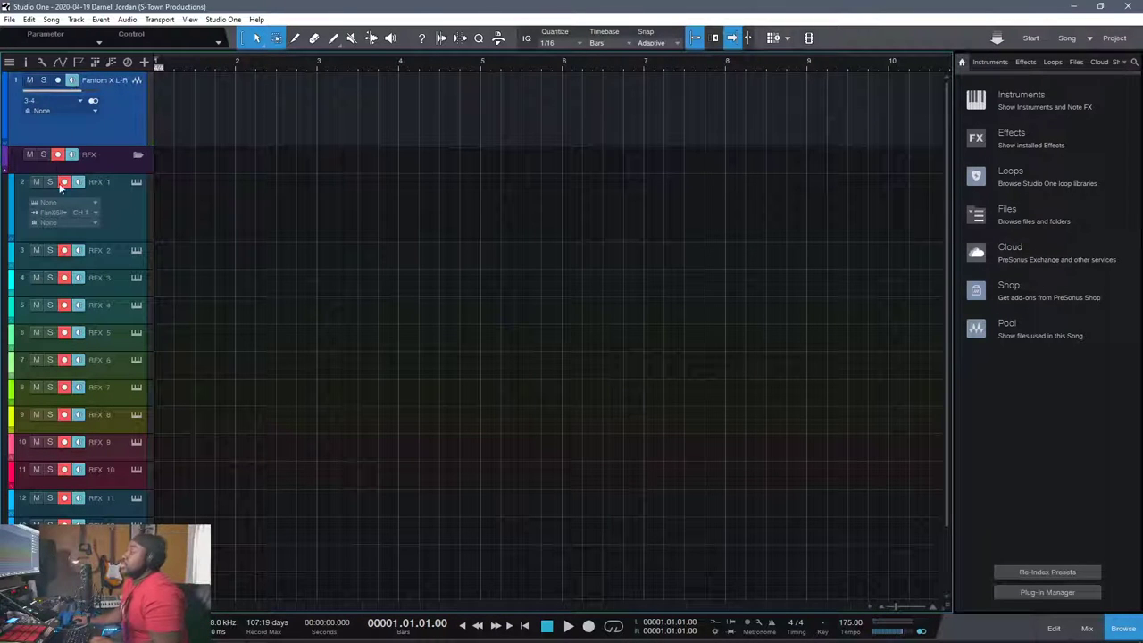
{"action": "left_click", "coordinate": [66, 217]}
{"action": "left_click", "coordinate": [65, 220]}
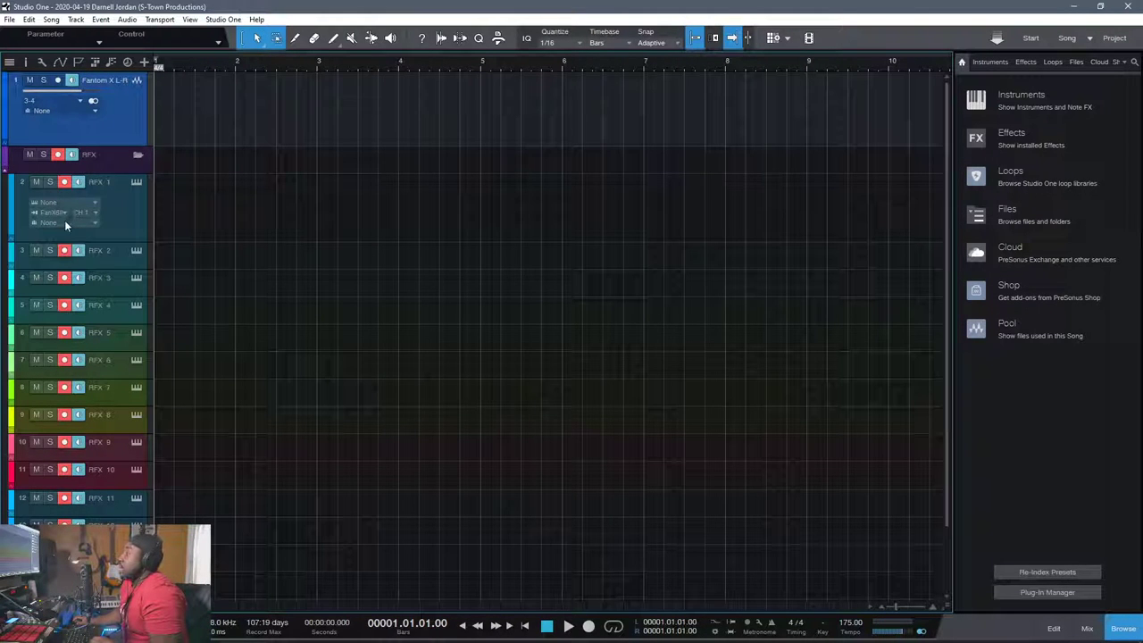
{"action": "left_click", "coordinate": [75, 211]}
{"action": "left_click", "coordinate": [84, 214]}
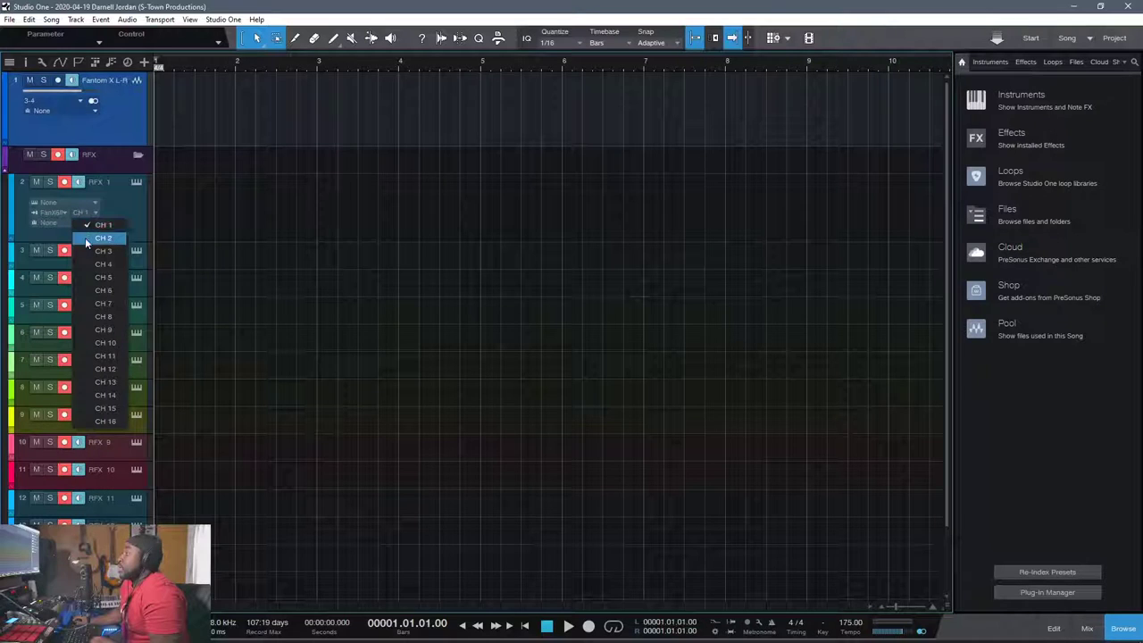
{"action": "left_click", "coordinate": [141, 200]}
Check the MIDI input choices of the last track in the RFX folder, keeping Fantom X6 IN
{"action": "scroll", "coordinate": [140, 201], "scroll_direction": "down", "scroll_amount": 2}
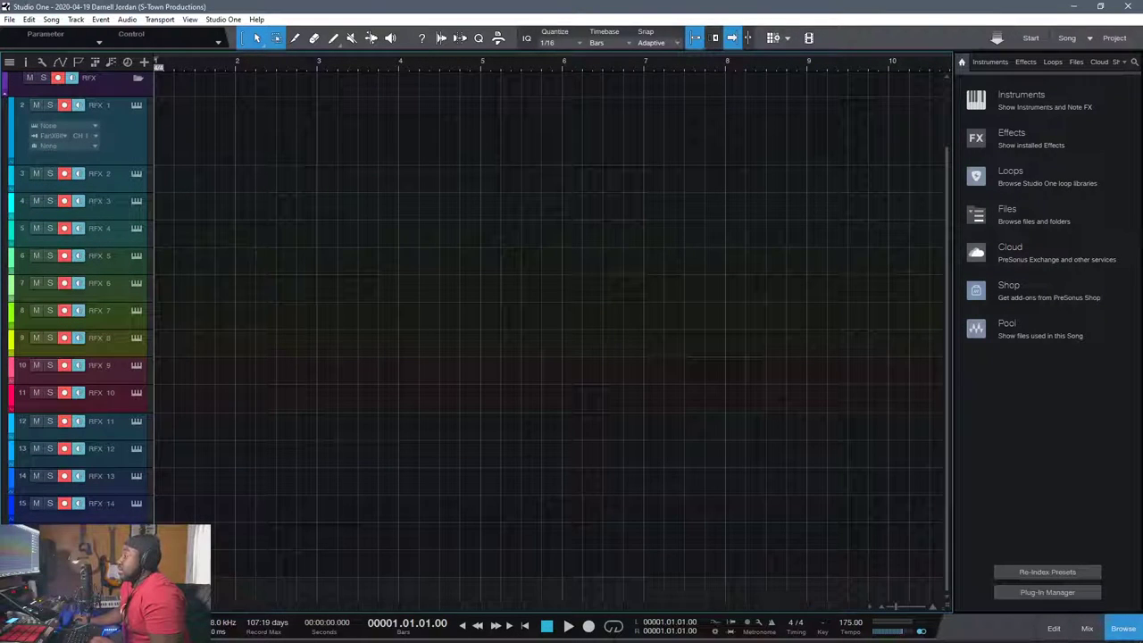
{"action": "left_click", "coordinate": [116, 563]}
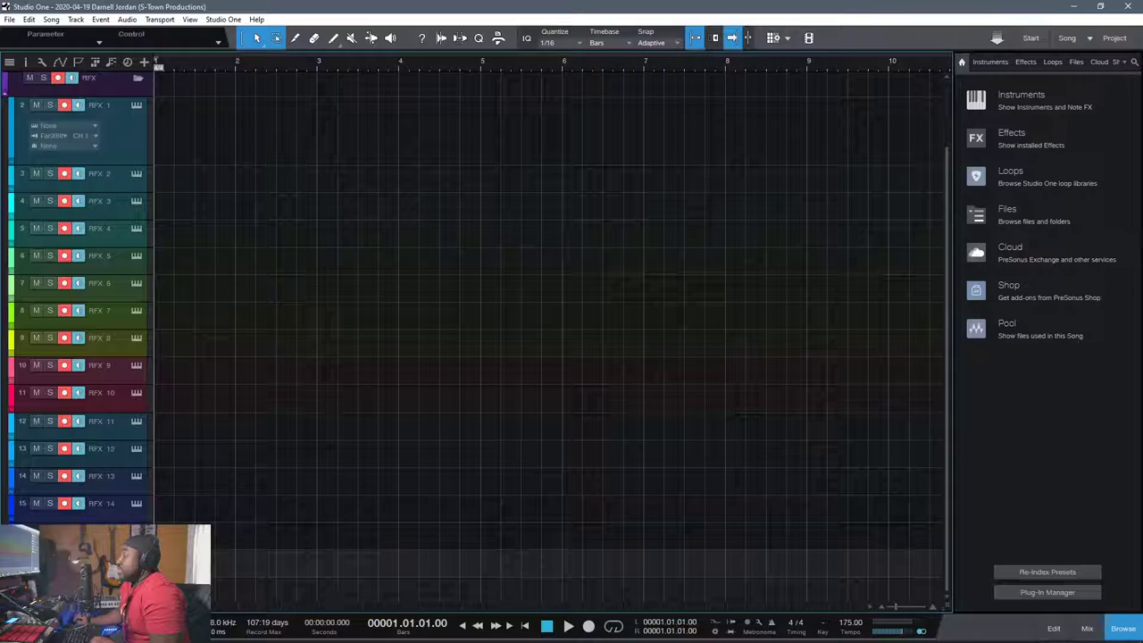
{"action": "scroll", "coordinate": [476, 323], "scroll_direction": "down", "scroll_amount": 1}
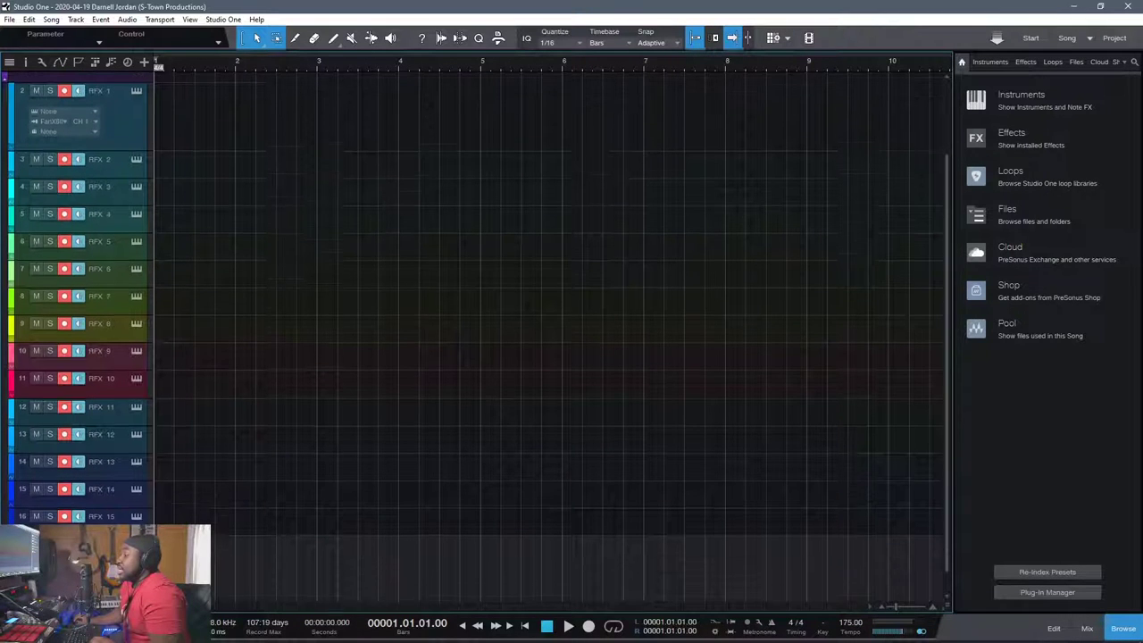
{"action": "left_click", "coordinate": [54, 562]}
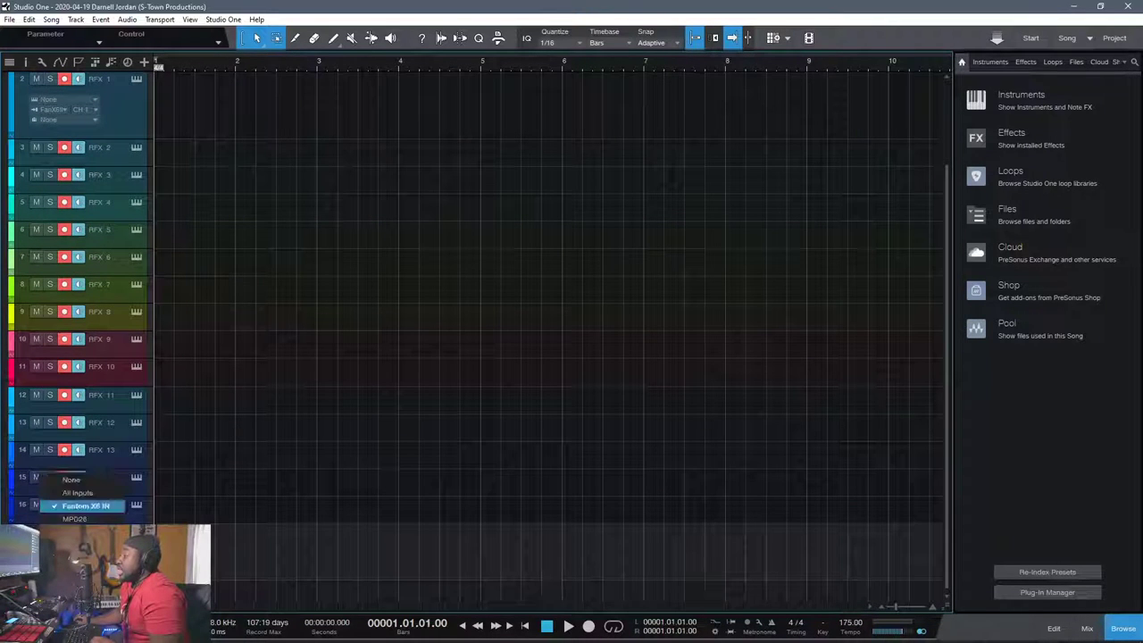
{"action": "left_click", "coordinate": [86, 506]}
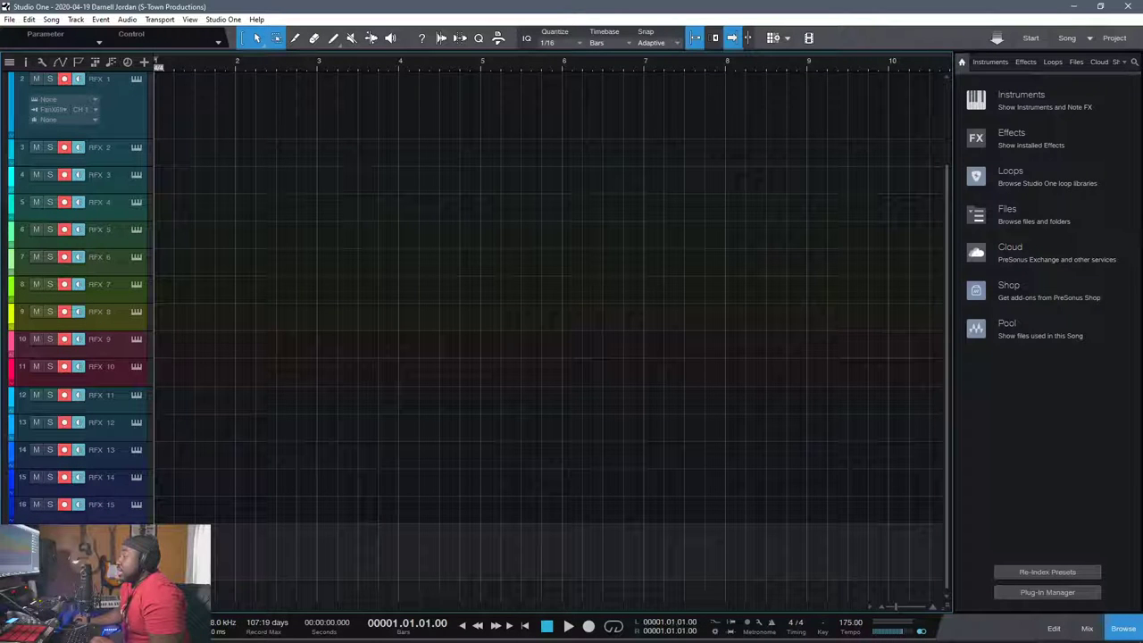
Start adding a new instrument to the external devices and set it to receive from 2- FANTOM-X
{"action": "scroll", "coordinate": [476, 329], "scroll_direction": "up", "scroll_amount": 4}
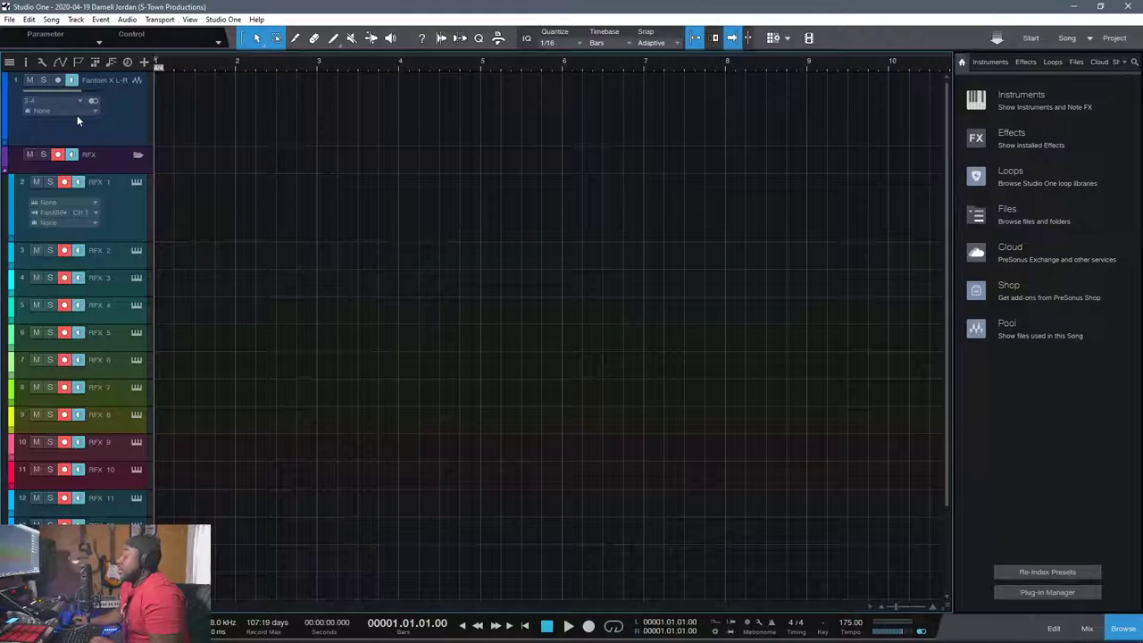
{"action": "key", "text": "ctrl+comma"}
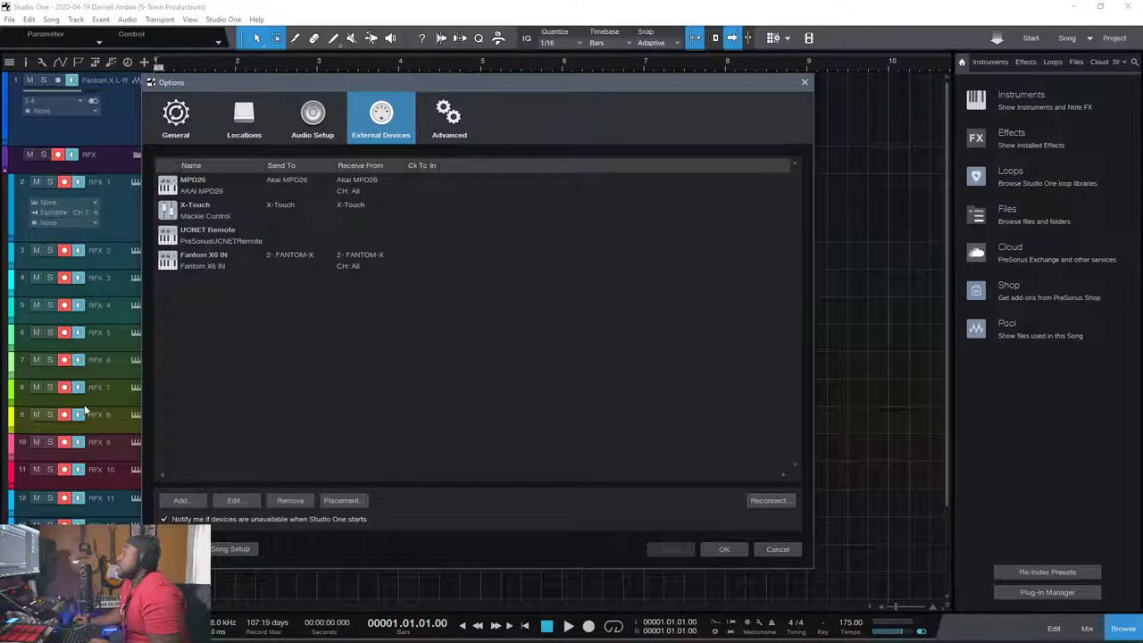
{"action": "left_click", "coordinate": [312, 116]}
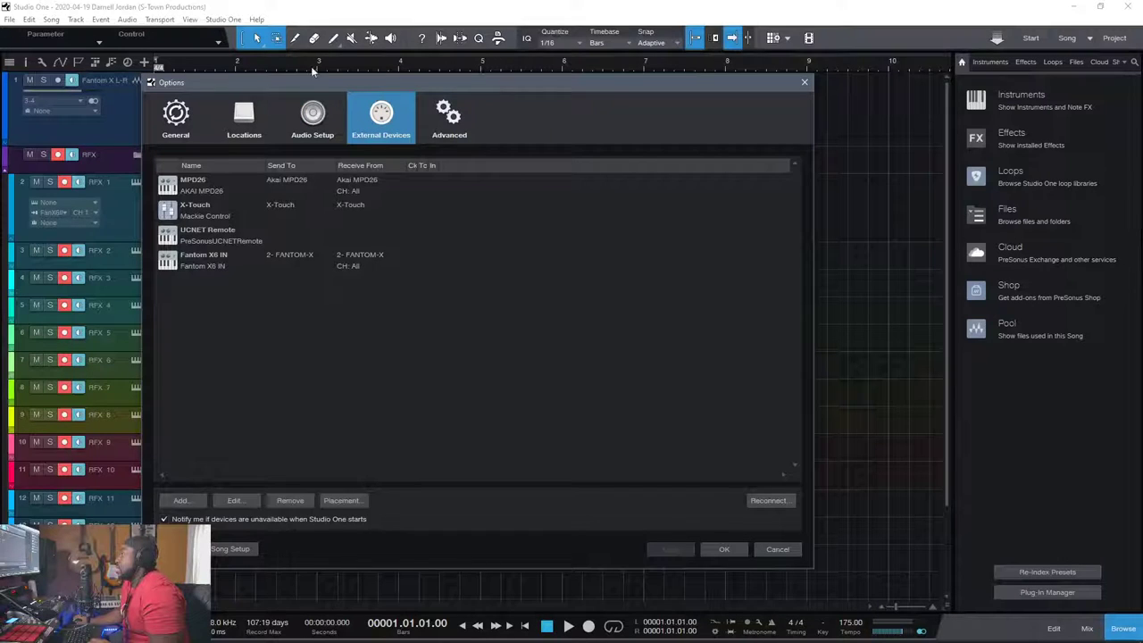
{"action": "left_click_drag", "start_coordinate": [307, 82], "coordinate": [379, 78]}
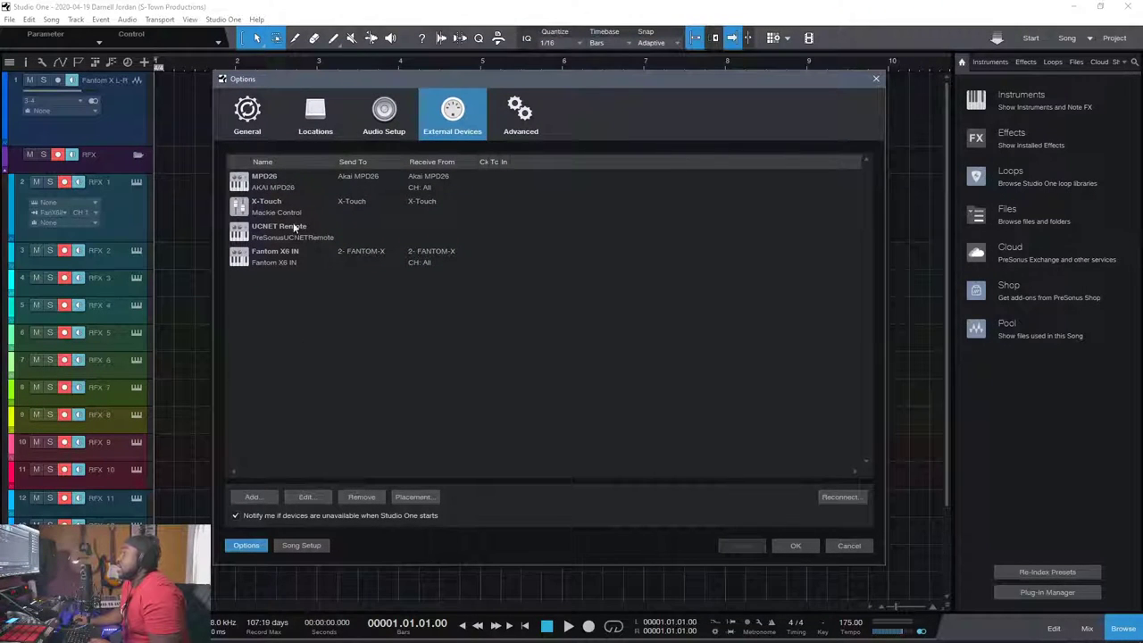
{"action": "left_click", "coordinate": [251, 497]}
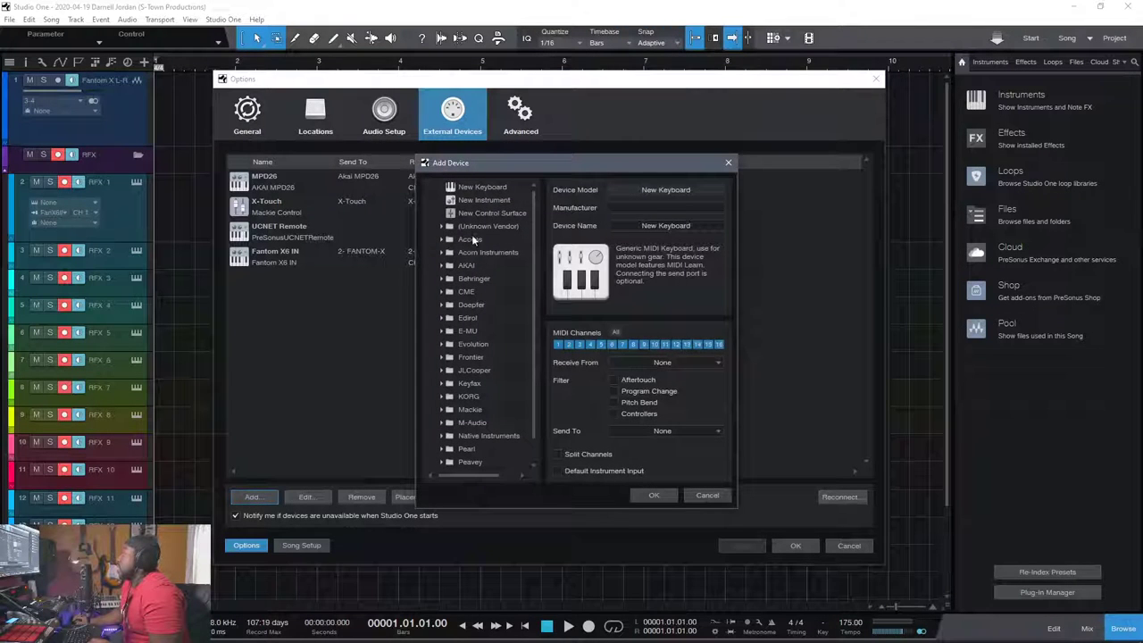
{"action": "left_click", "coordinate": [467, 201]}
{"action": "left_click", "coordinate": [671, 336]}
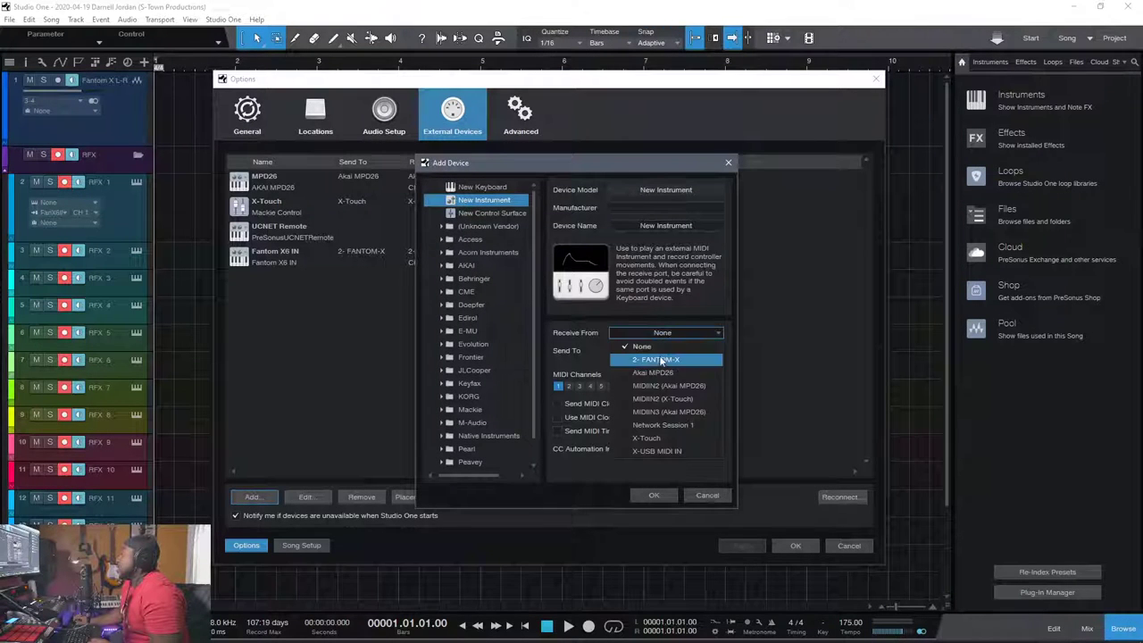
{"action": "left_click", "coordinate": [665, 360]}
{"action": "left_click", "coordinate": [705, 327]}
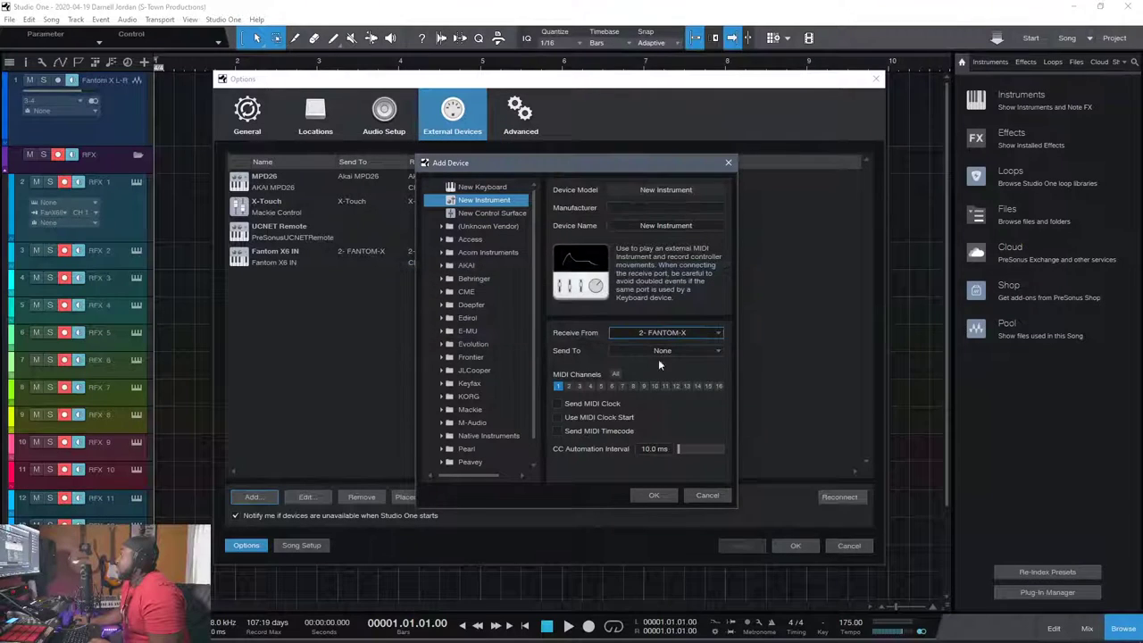
Look through the device vendor list and set the new instrument to send to 2- FANTOM-X
{"action": "scroll", "coordinate": [449, 454], "scroll_direction": "down", "scroll_amount": 1}
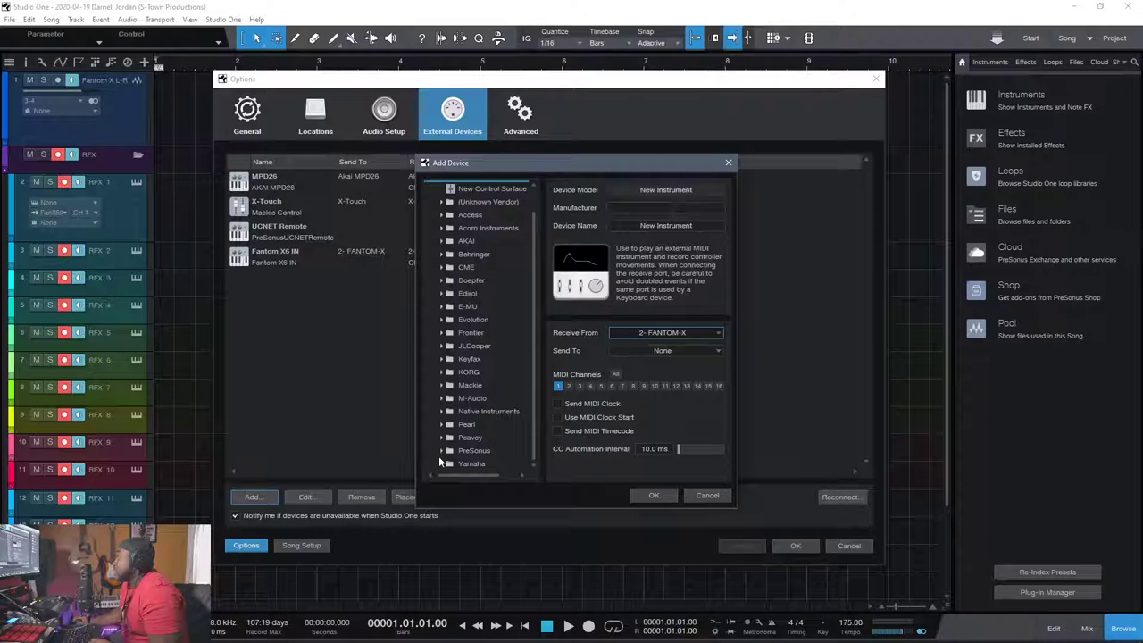
{"action": "scroll", "coordinate": [440, 462], "scroll_direction": "up", "scroll_amount": 1}
{"action": "scroll", "coordinate": [440, 462], "scroll_direction": "down", "scroll_amount": 1}
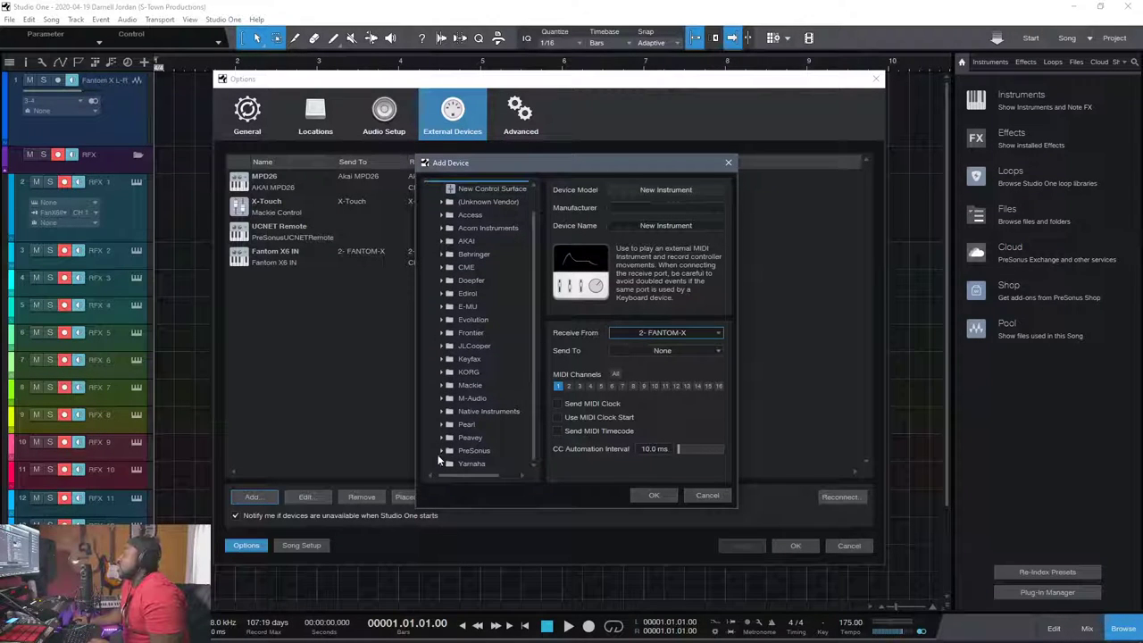
{"action": "left_click", "coordinate": [666, 350]}
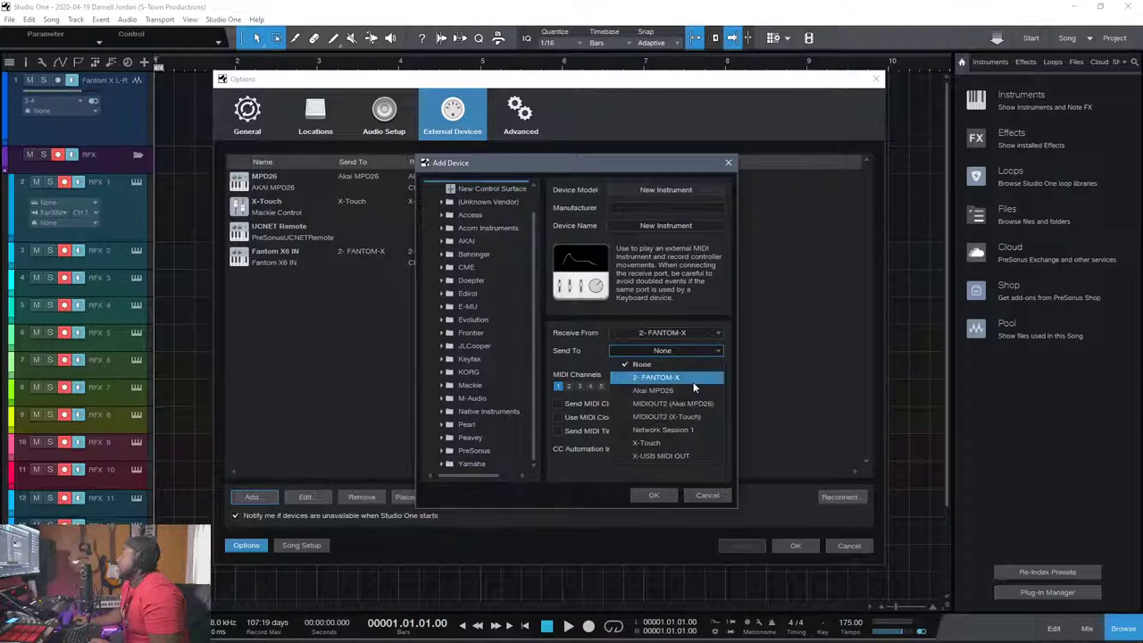
{"action": "left_click", "coordinate": [693, 382]}
{"action": "left_click", "coordinate": [705, 328]}
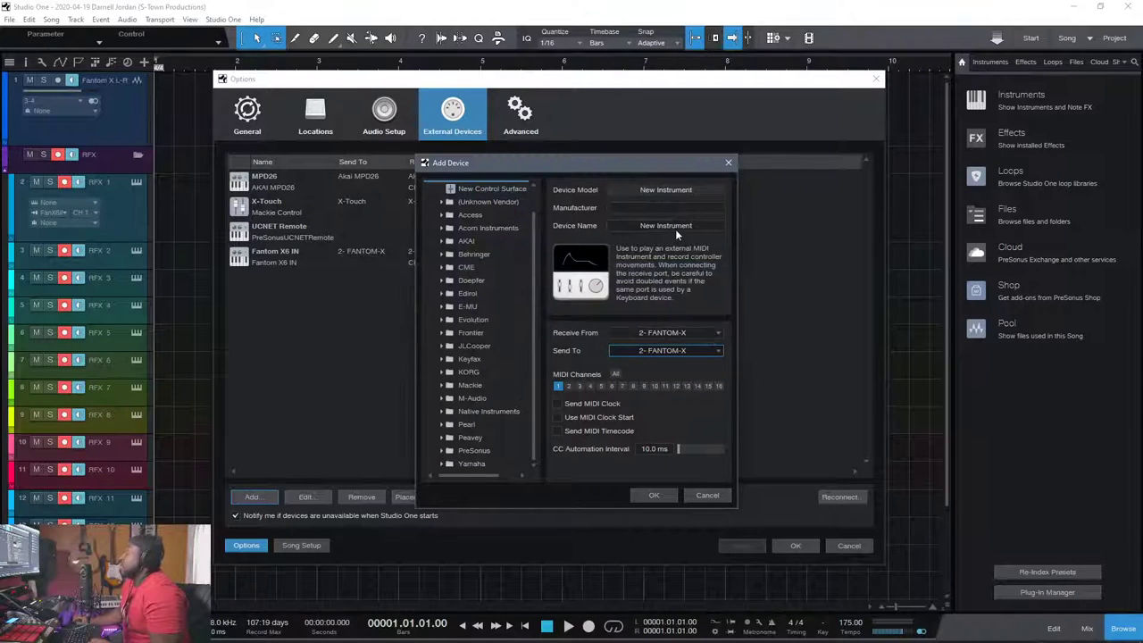
Enter Roland as the new instrument's manufacturer and name the device FX6 OUT
{"action": "left_click", "coordinate": [666, 208]}
{"action": "type", "text": "Roland"}
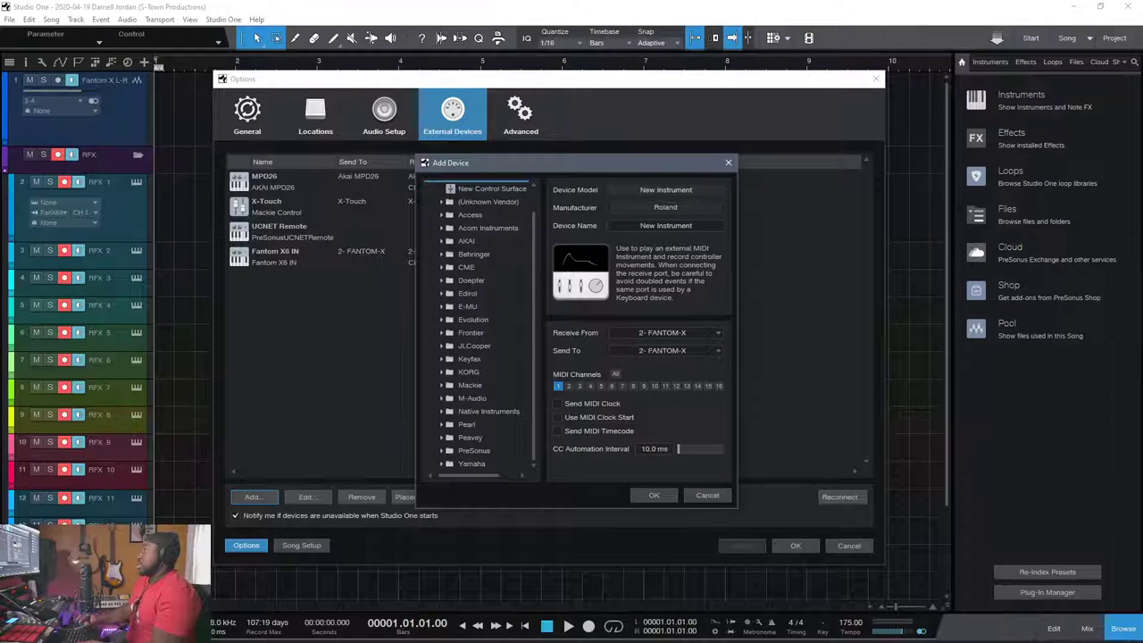
{"action": "key", "text": "Tab"}
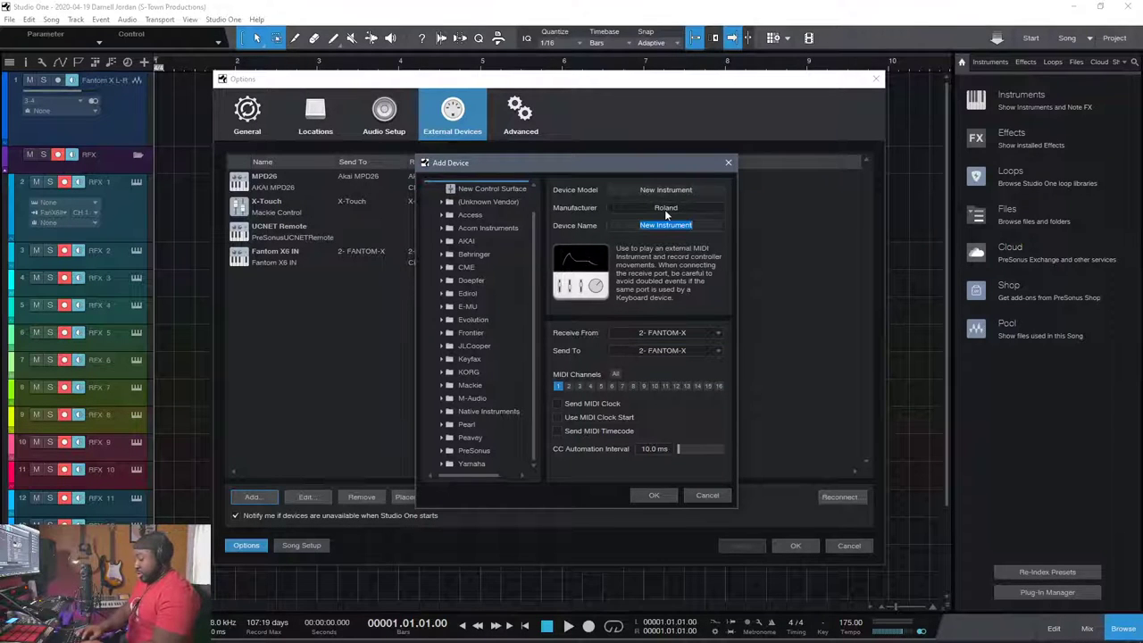
{"action": "type", "text": "FO"}
{"action": "key", "text": "BackSpace"}
{"action": "key", "text": "BackSpace"}
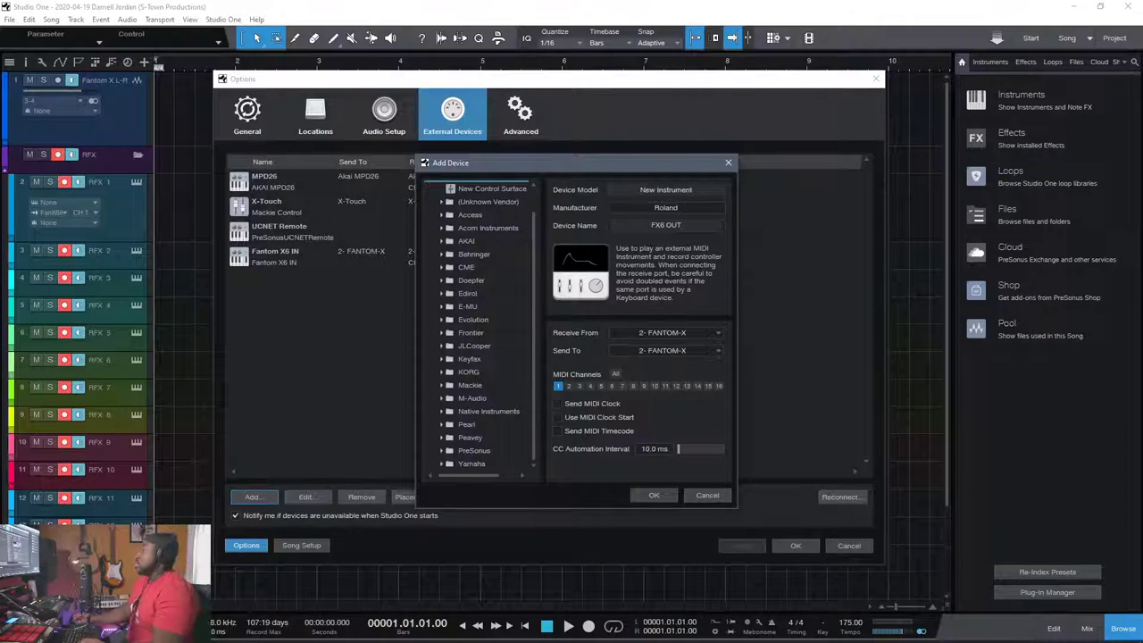
Enable all MIDI channels plus MIDI clock and timecode sending for FX6 OUT, and save the device
{"action": "left_click", "coordinate": [614, 375]}
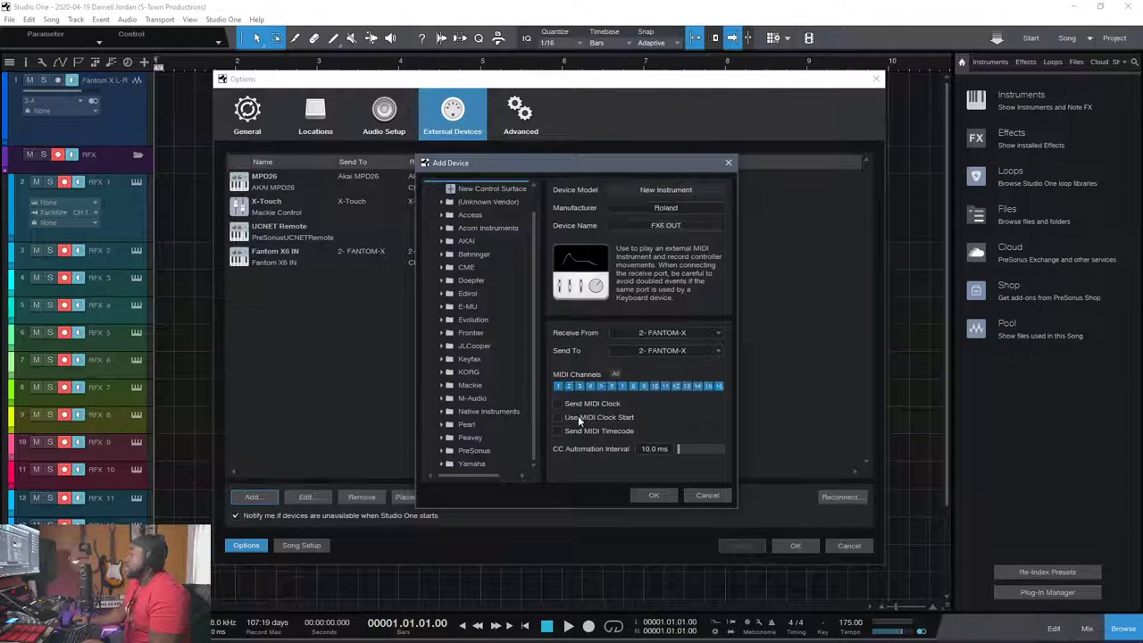
{"action": "left_click", "coordinate": [653, 496]}
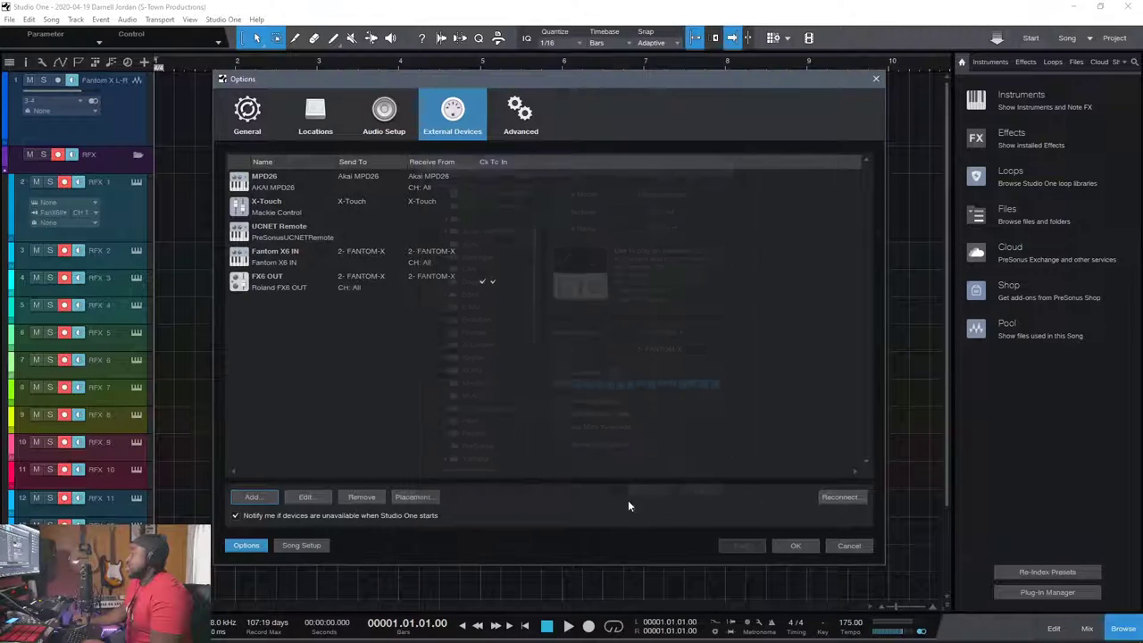
{"action": "left_click", "coordinate": [792, 548]}
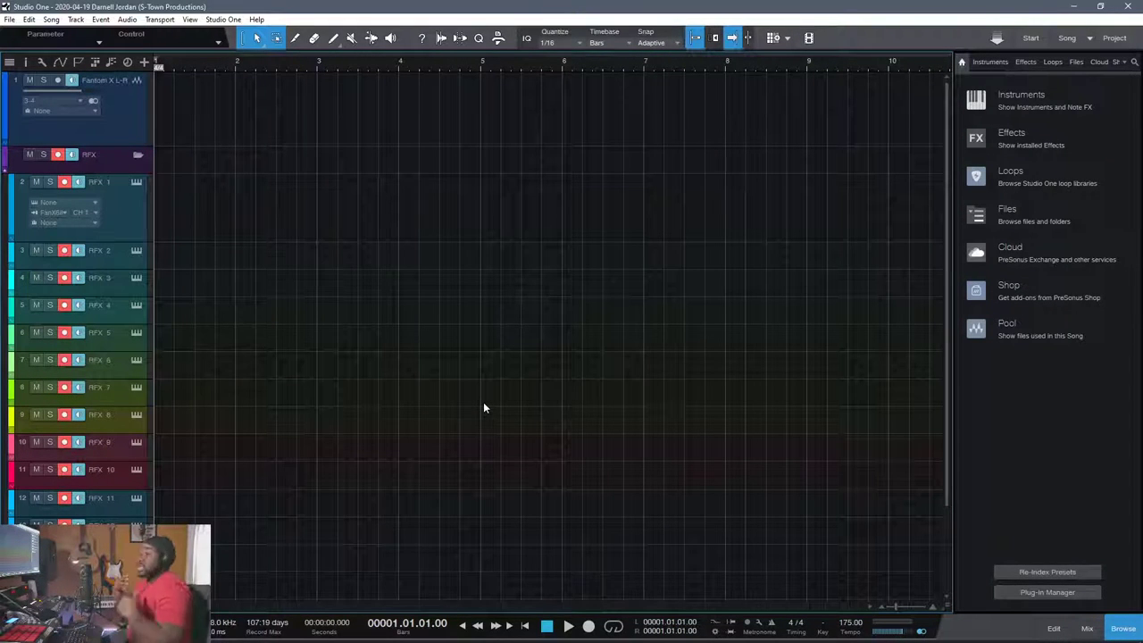
Run playback repeatedly to check that the Fantom follows the song's transport, and turn on the metronome
{"action": "key", "text": "space"}
{"action": "key", "text": "space"}
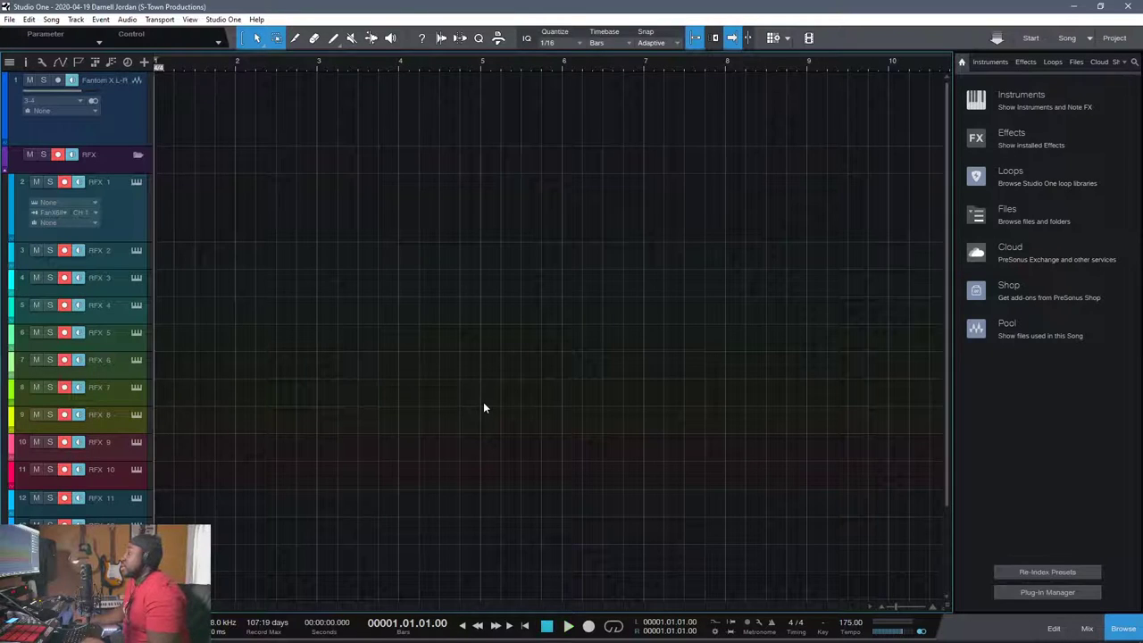
{"action": "scroll", "coordinate": [424, 459], "scroll_direction": "down", "scroll_amount": 3}
{"action": "scroll", "coordinate": [424, 459], "scroll_direction": "up", "scroll_amount": 3}
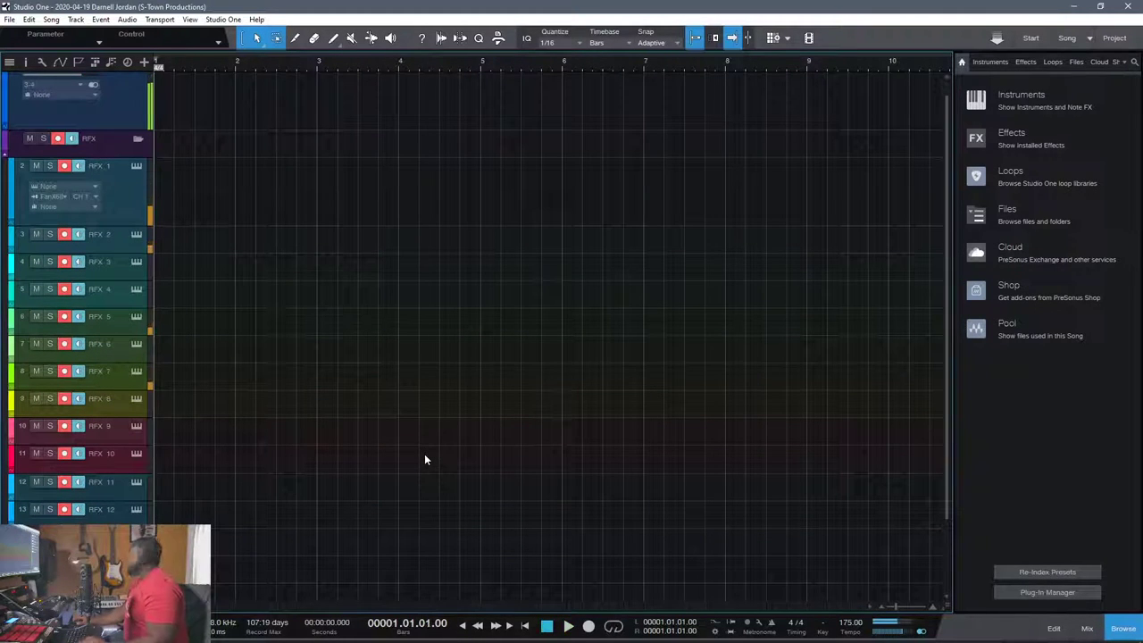
{"action": "scroll", "coordinate": [420, 455], "scroll_direction": "up", "scroll_amount": 1}
{"action": "key", "text": "space"}
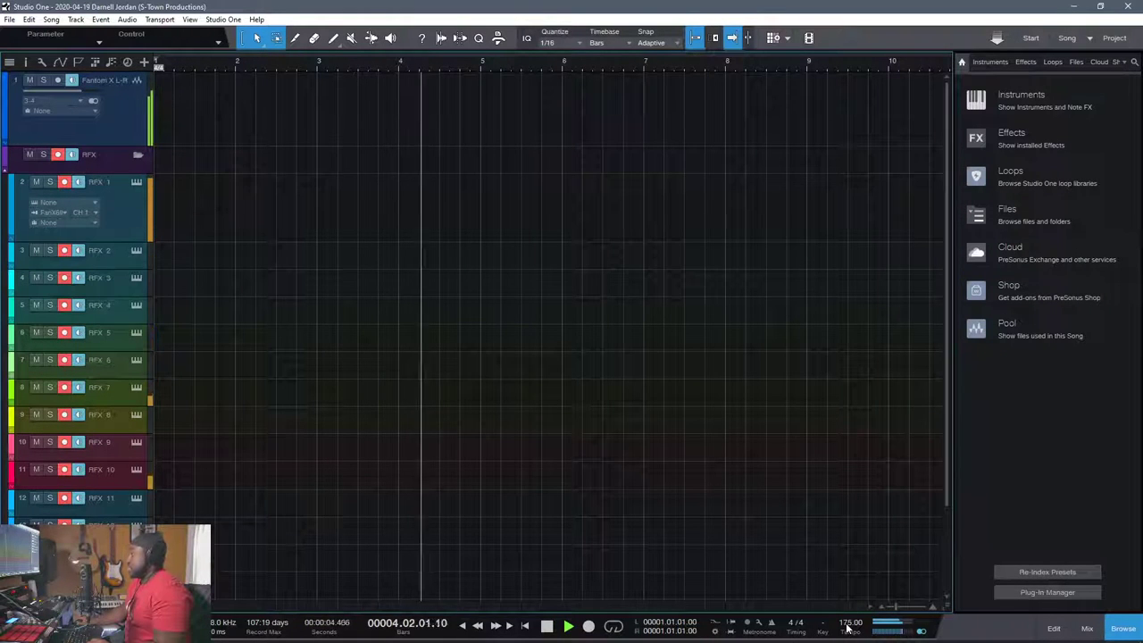
{"action": "key", "text": "space"}
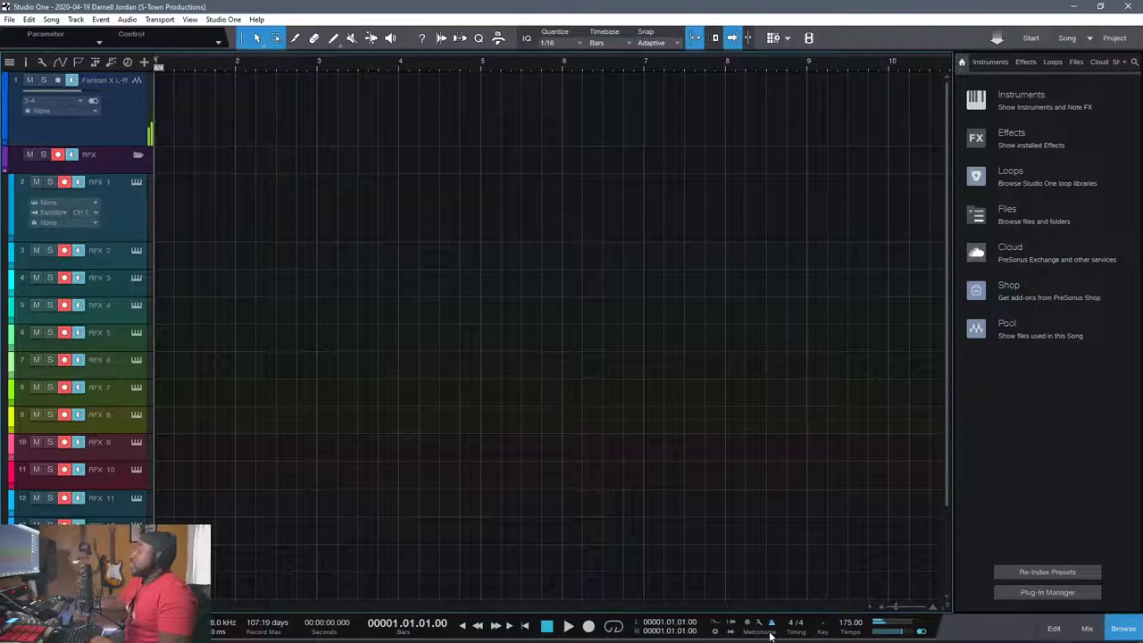
{"action": "key", "text": "space"}
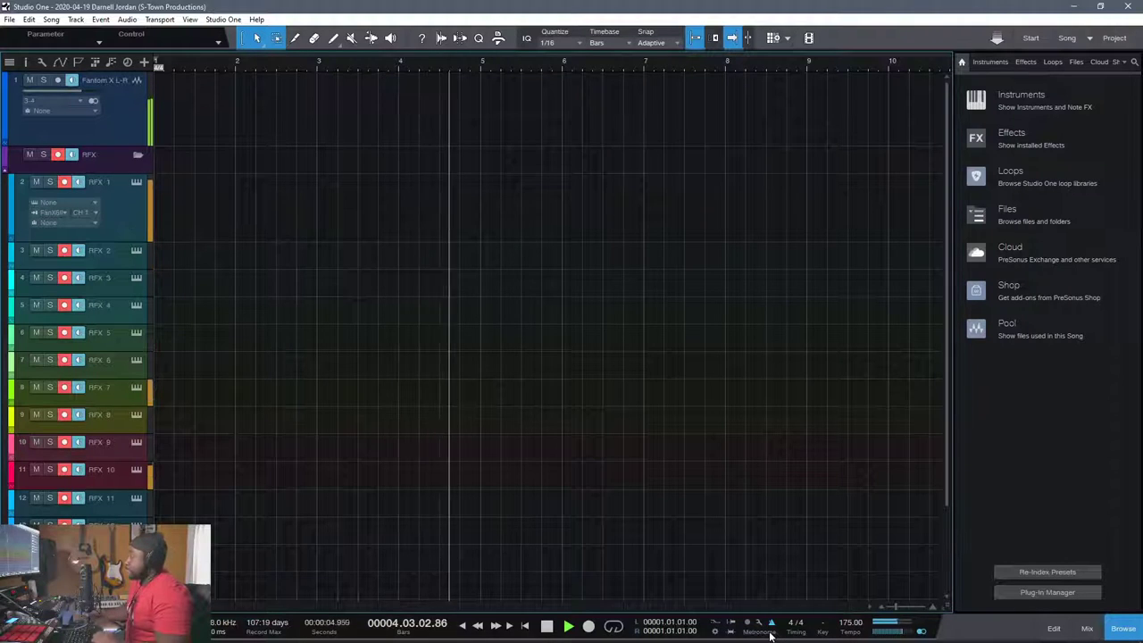
{"action": "key", "text": "space"}
Set the song tempo to 180 and start playback to check the Fantom's sync
{"action": "left_click", "coordinate": [853, 623]}
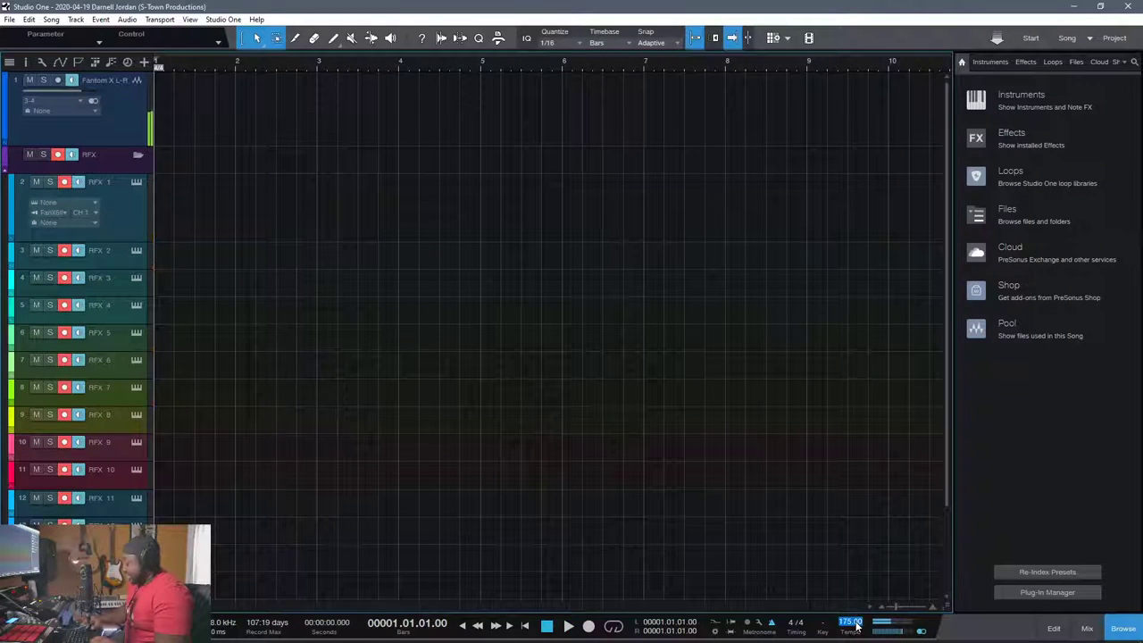
{"action": "type", "text": "180"}
{"action": "key", "text": "Return"}
{"action": "key", "text": "space"}
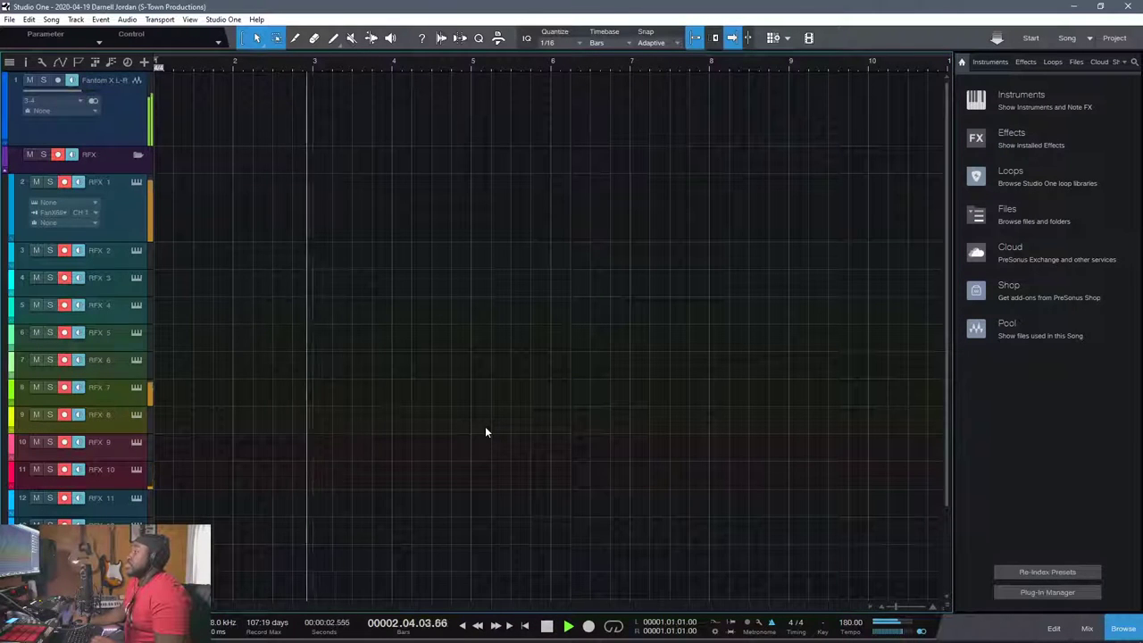
Vary the tempo during playback up to 240 and down to 135, and restore it to 180 after stopping
{"action": "left_click_drag", "start_coordinate": [846, 624], "coordinate": [846, 580]}
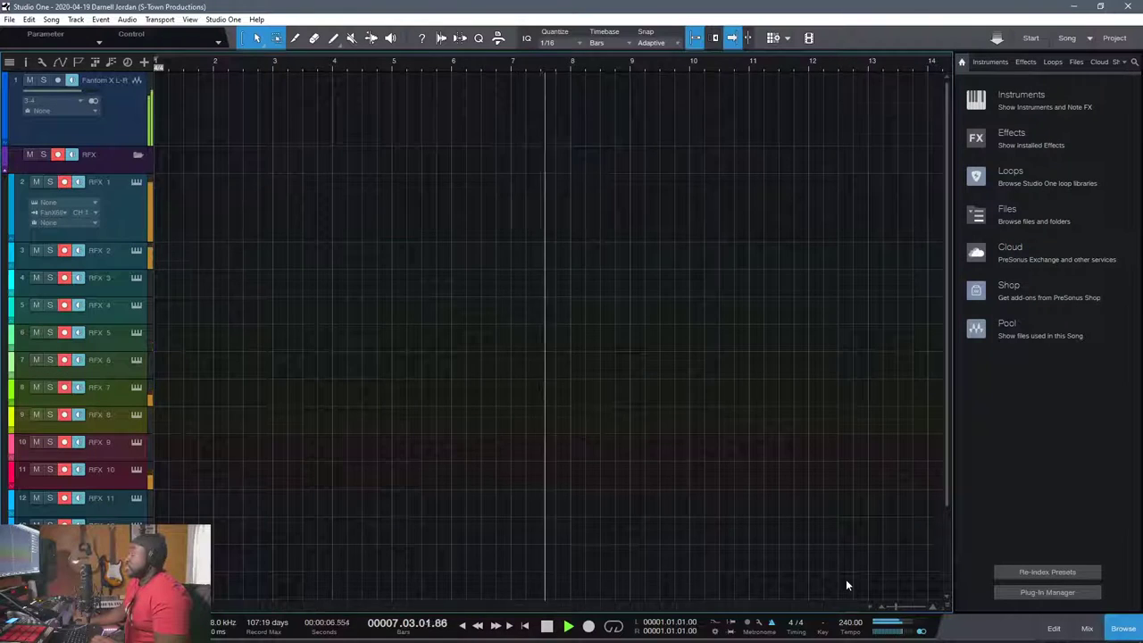
{"action": "left_click_drag", "start_coordinate": [846, 579], "coordinate": [856, 638]}
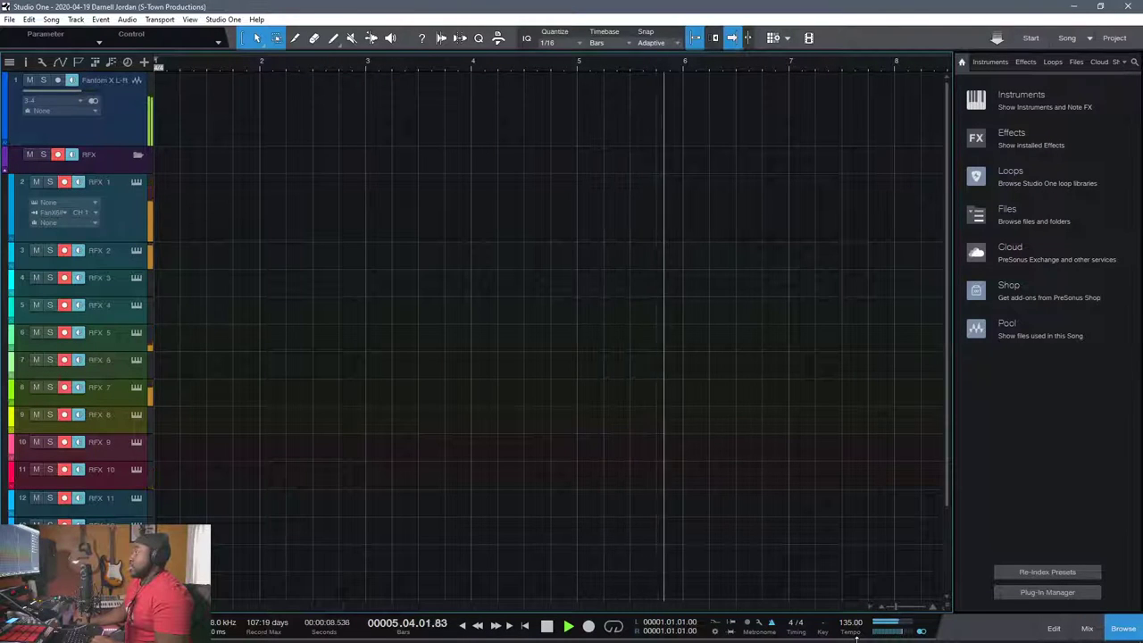
{"action": "key", "text": "space"}
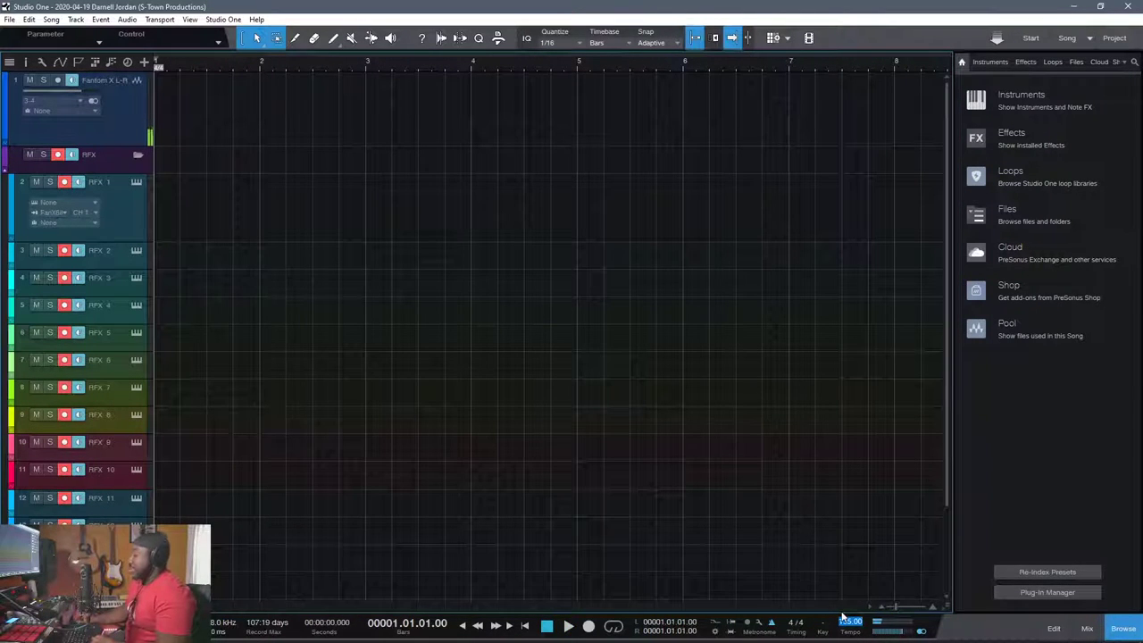
{"action": "left_click_drag", "start_coordinate": [851, 622], "coordinate": [843, 616]}
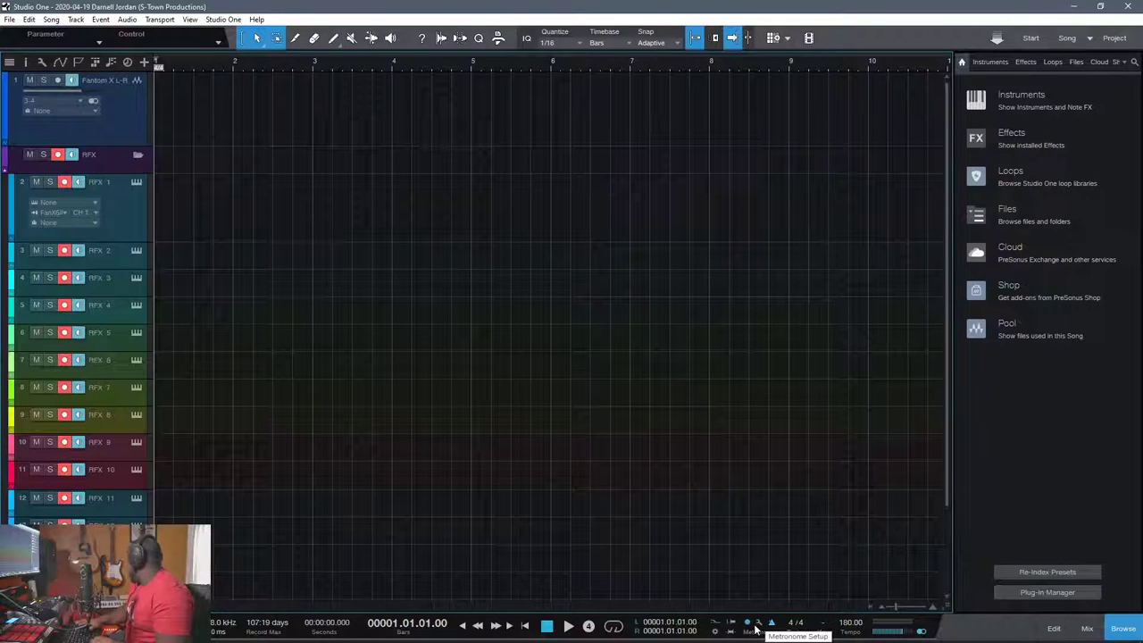
Record about 11 bars of MIDI from the Fantom onto the armed RFX tracks with a precount, and undo the recording
{"action": "key", "text": "KP_Multiply"}
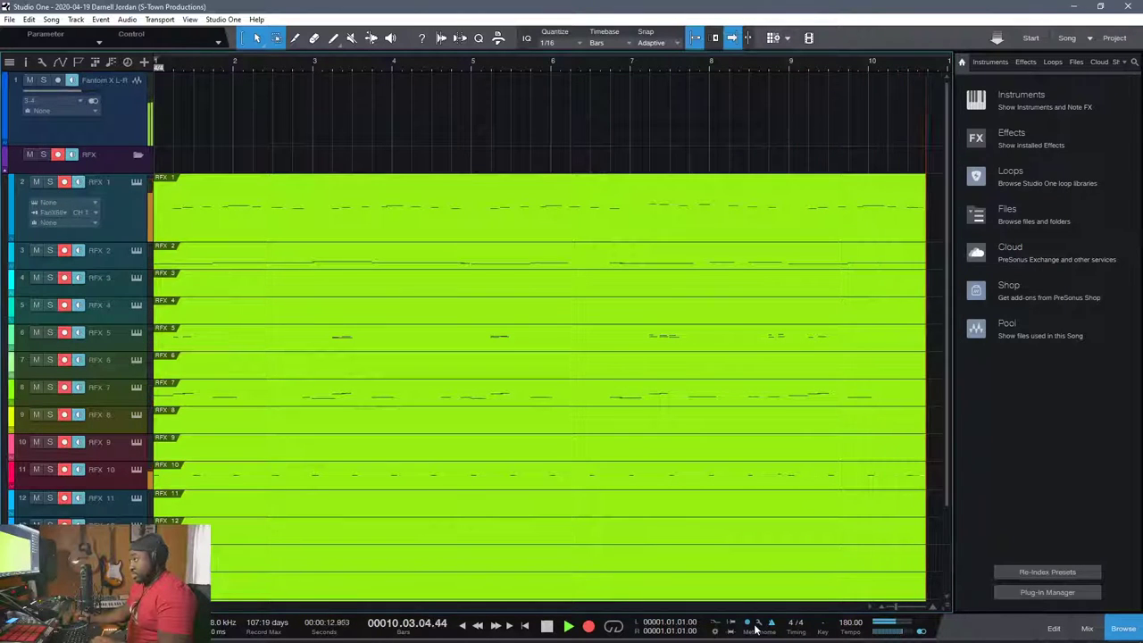
{"action": "key", "text": "space"}
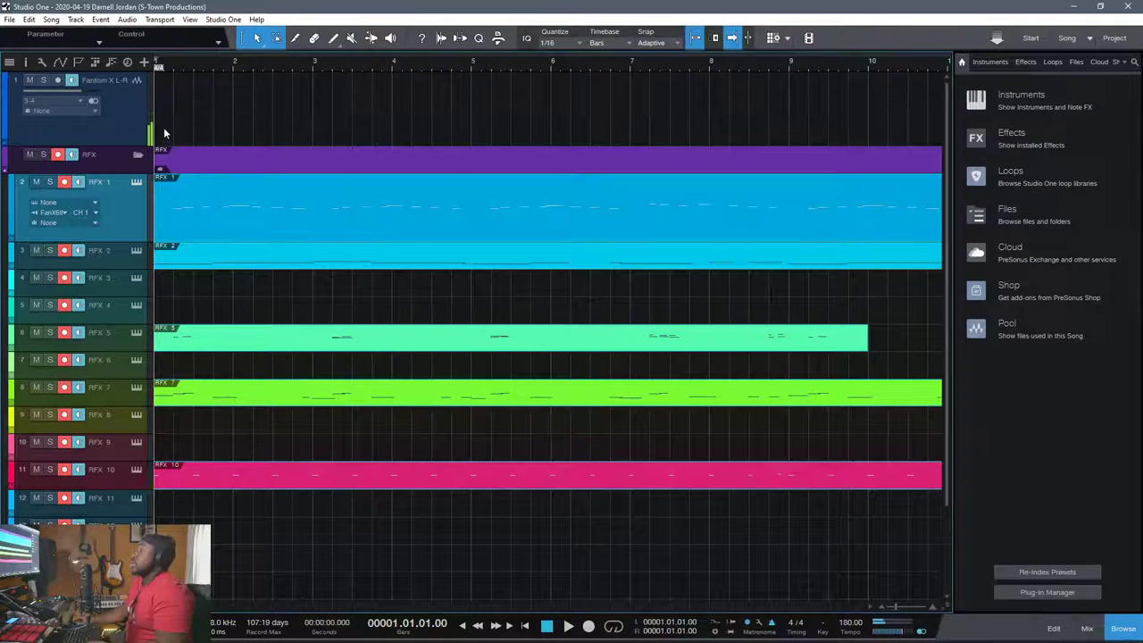
{"action": "left_click_drag", "start_coordinate": [223, 63], "coordinate": [230, 25]}
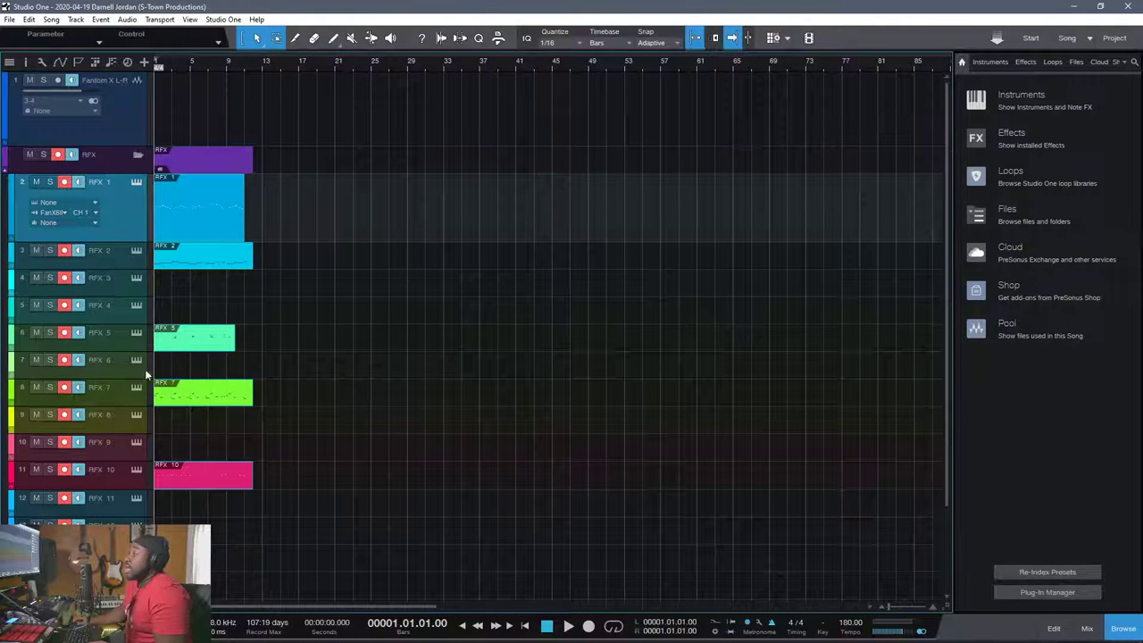
{"action": "key", "text": "ctrl+z"}
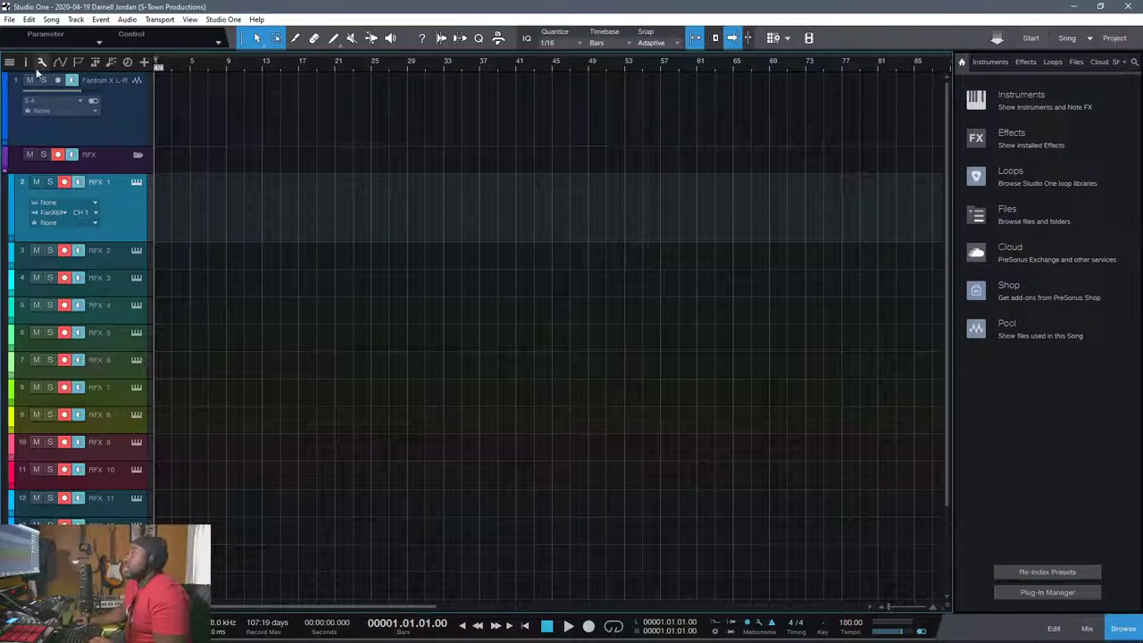
Arm the Fantom X L-R audio track for recording and check its channel mode
{"action": "left_click", "coordinate": [57, 81]}
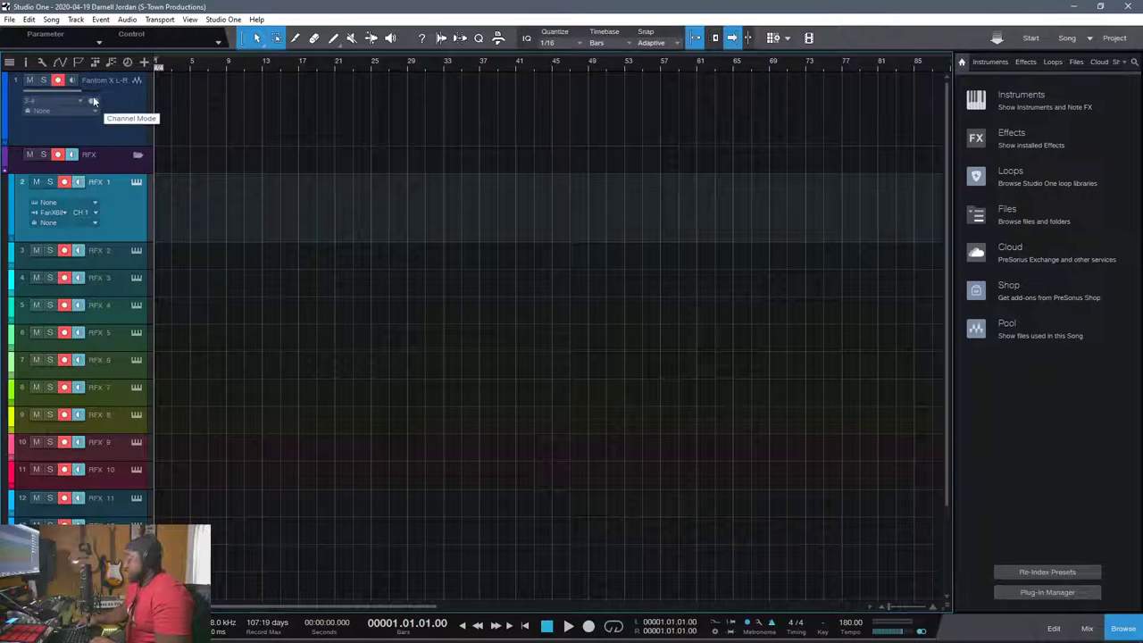
{"action": "left_click", "coordinate": [93, 100]}
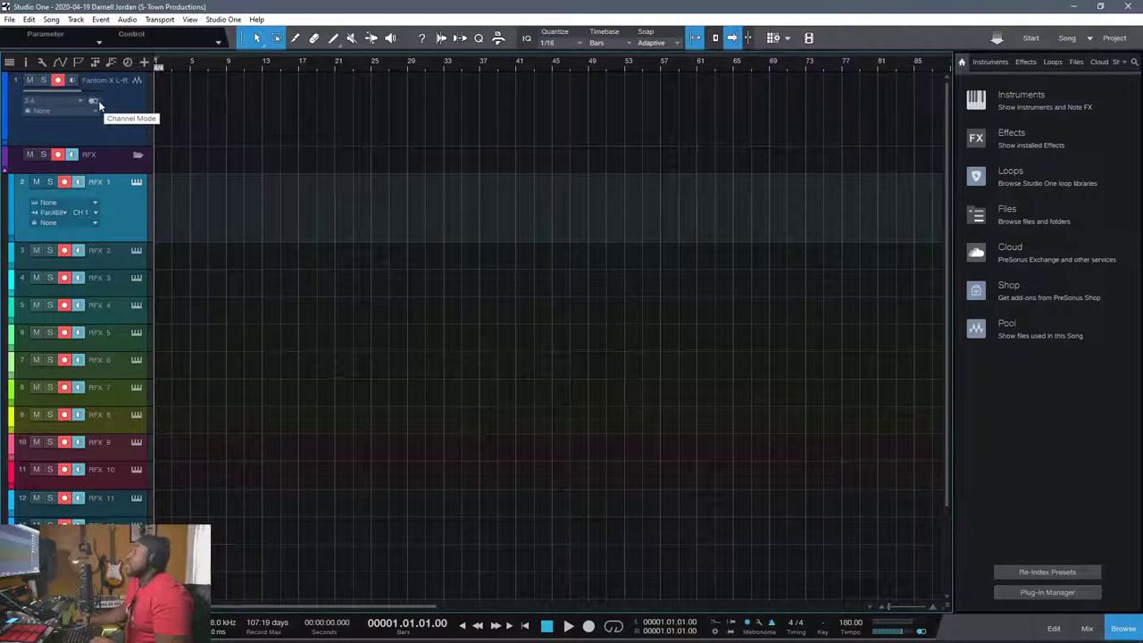
Review the audio device and processing settings, and check the MIDI channel, clock and timecode options of the FX6 OUT device
{"action": "key", "text": "ctrl+comma"}
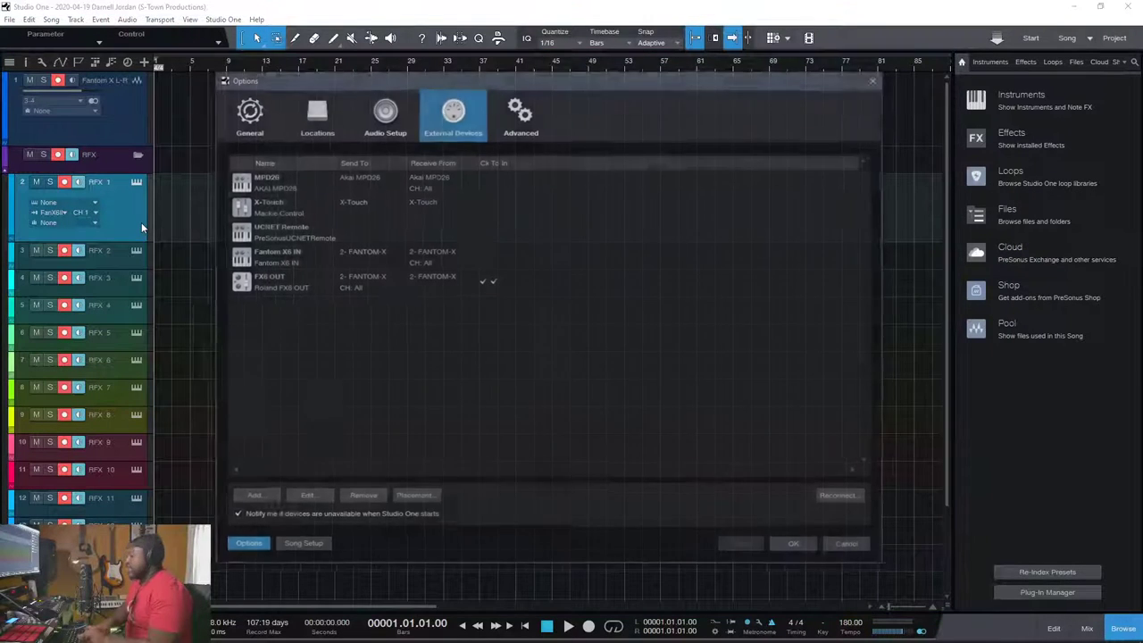
{"action": "left_click", "coordinate": [369, 133]}
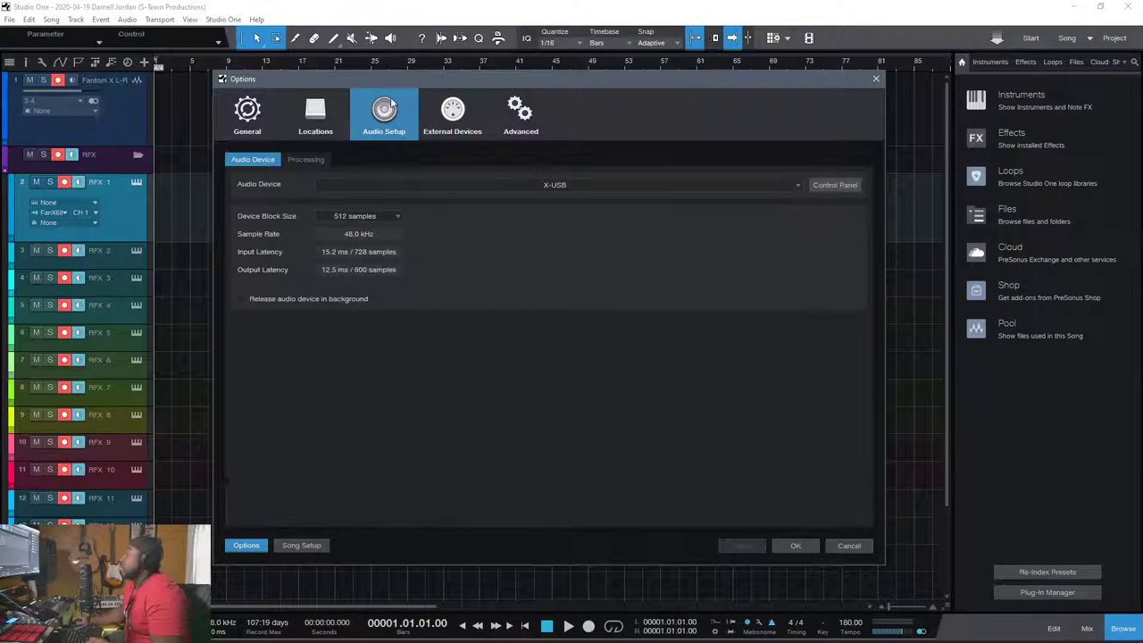
{"action": "left_click", "coordinate": [306, 160]}
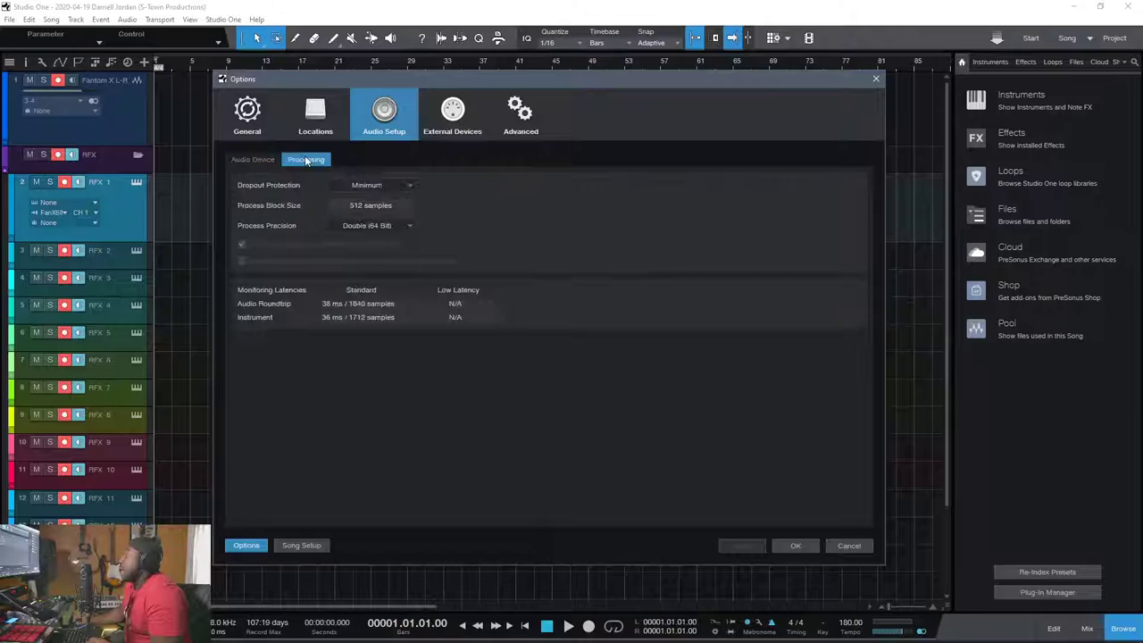
{"action": "left_click", "coordinate": [253, 160]}
{"action": "left_click", "coordinate": [474, 118]}
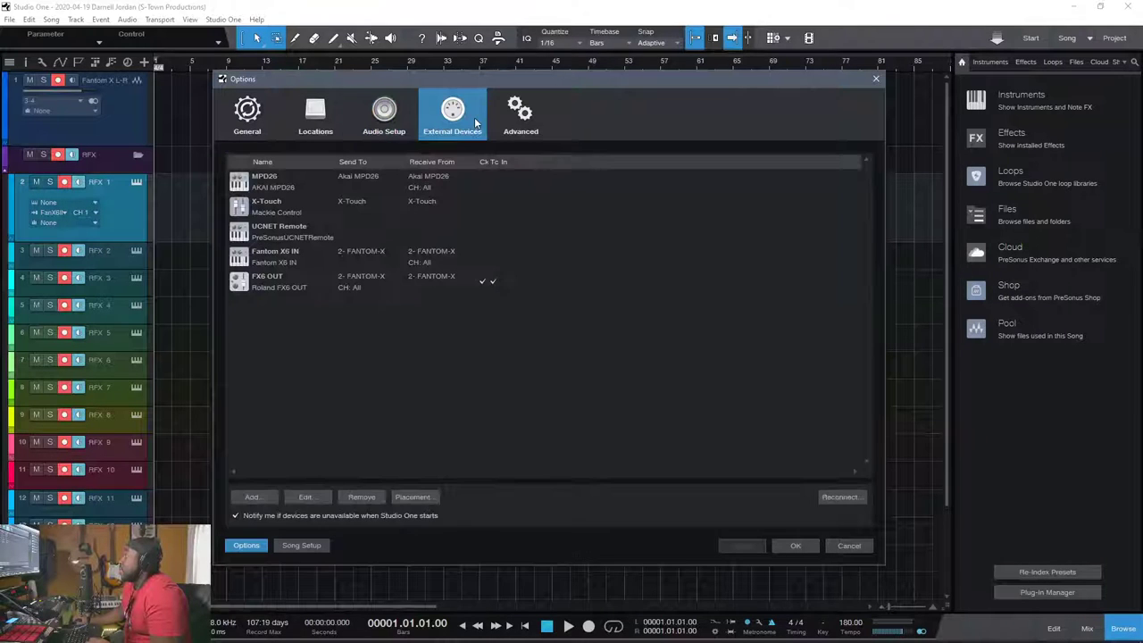
{"action": "double_click", "coordinate": [269, 295]}
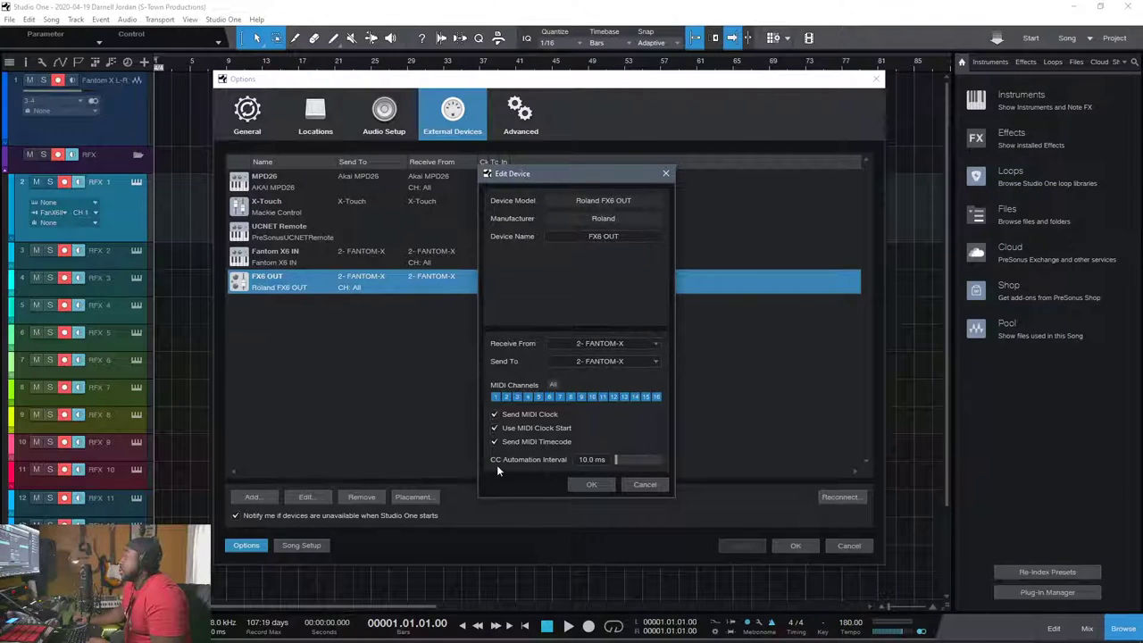
{"action": "left_click", "coordinate": [601, 484]}
Check the X-USB audio device's buffer settings in its control panel and close the options
{"action": "left_click", "coordinate": [393, 131]}
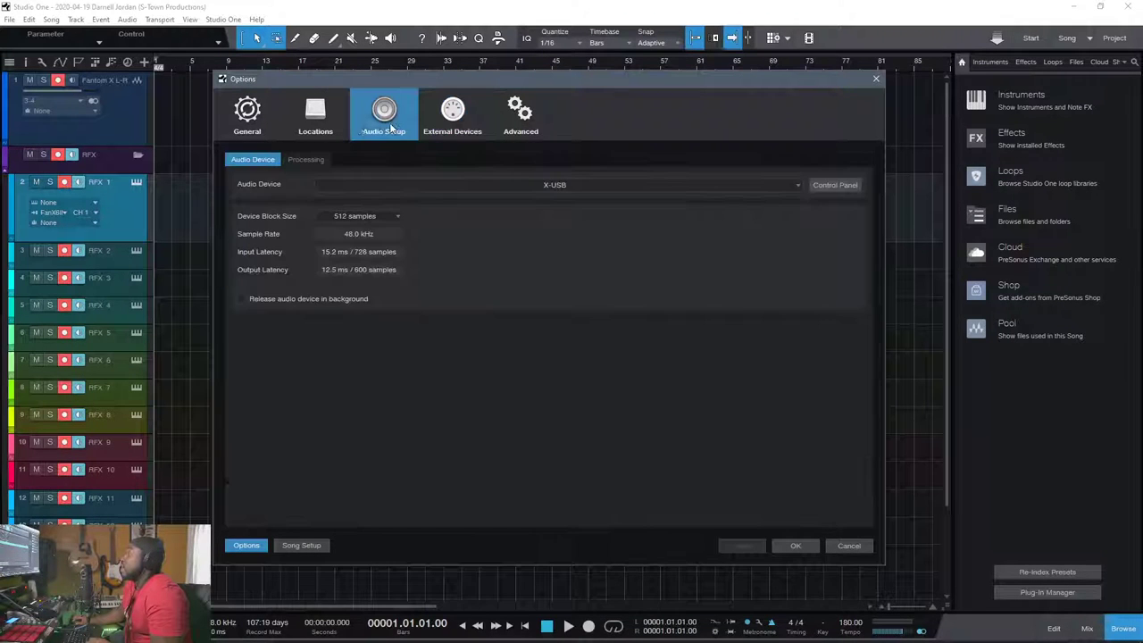
{"action": "left_click", "coordinate": [827, 185]}
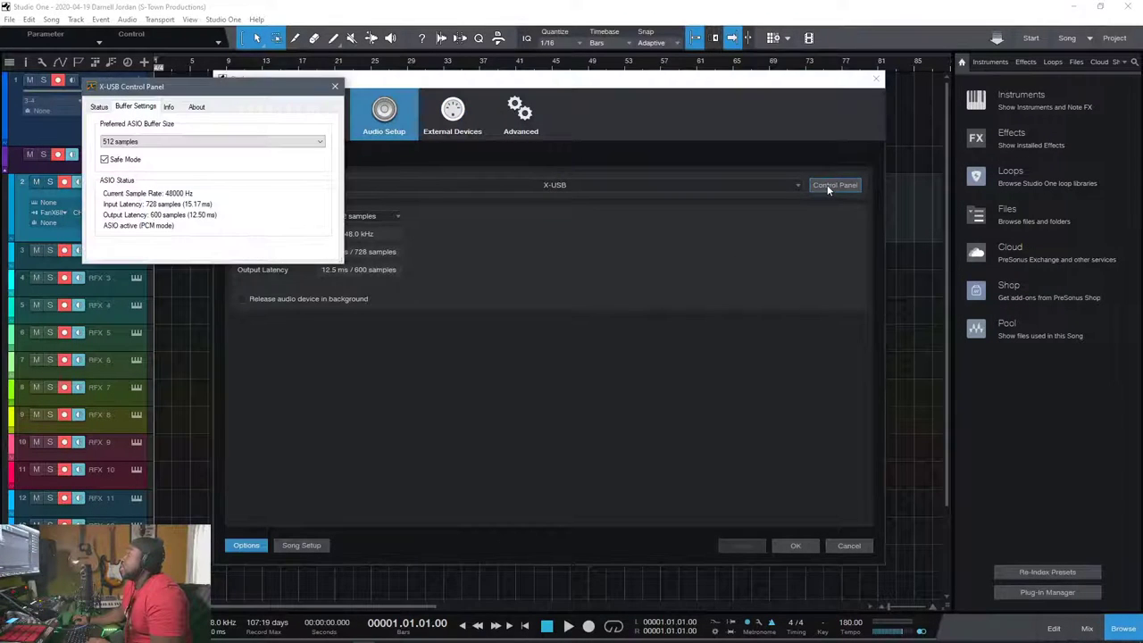
{"action": "left_click", "coordinate": [335, 86]}
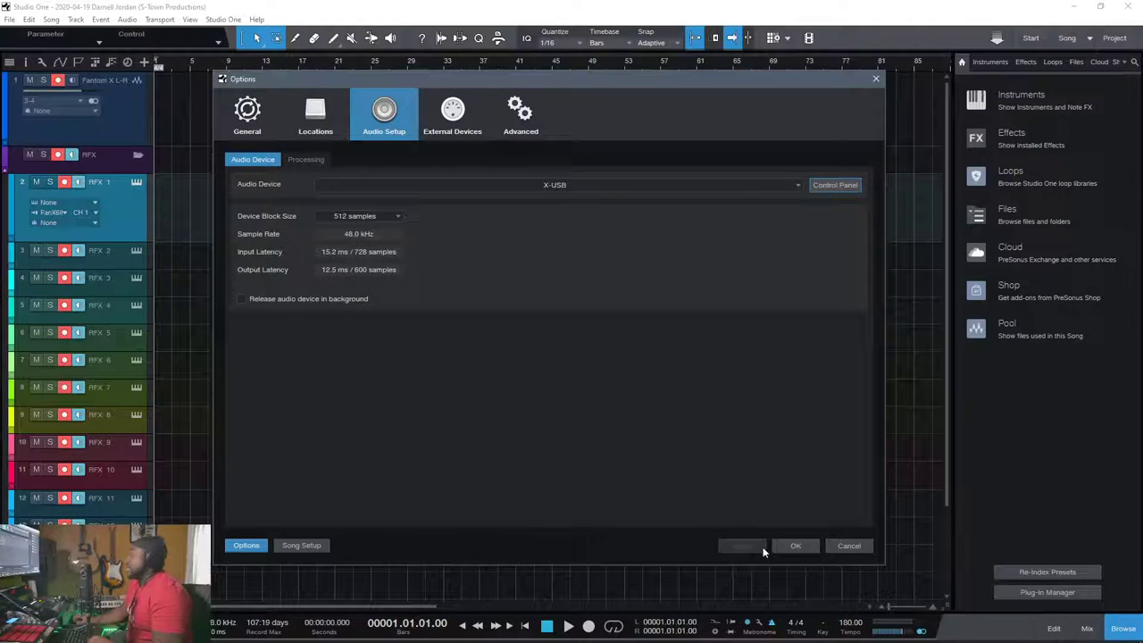
{"action": "left_click", "coordinate": [797, 545]}
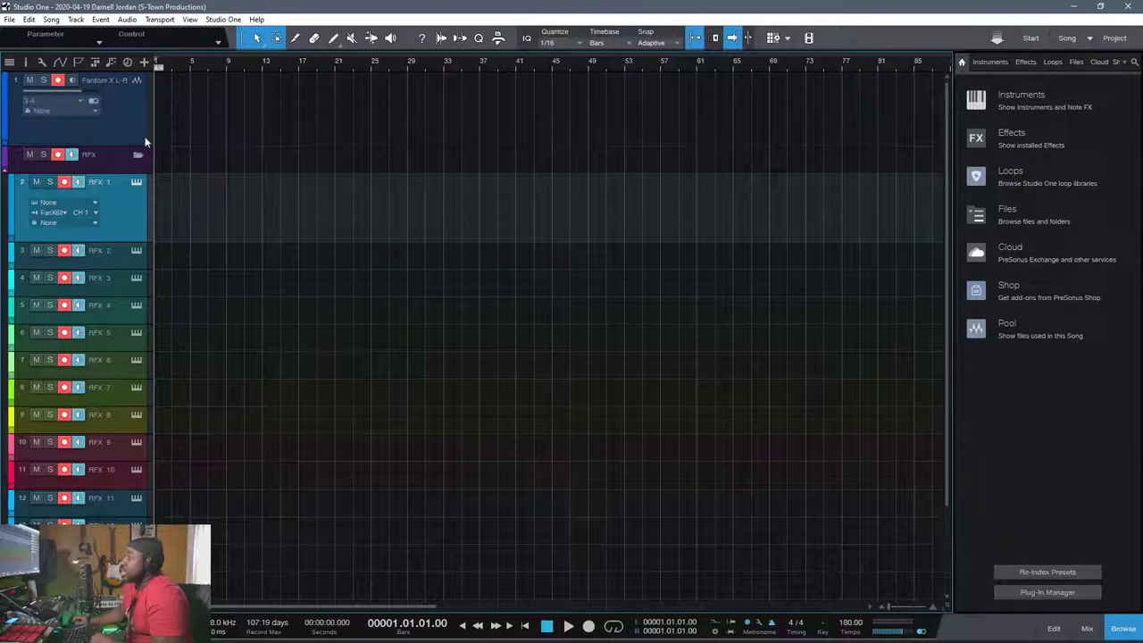
Enable monitoring on the Fantom X L-R track after a short playback, and record about 13 bars of audio and RFX MIDI together
{"action": "key", "text": "space"}
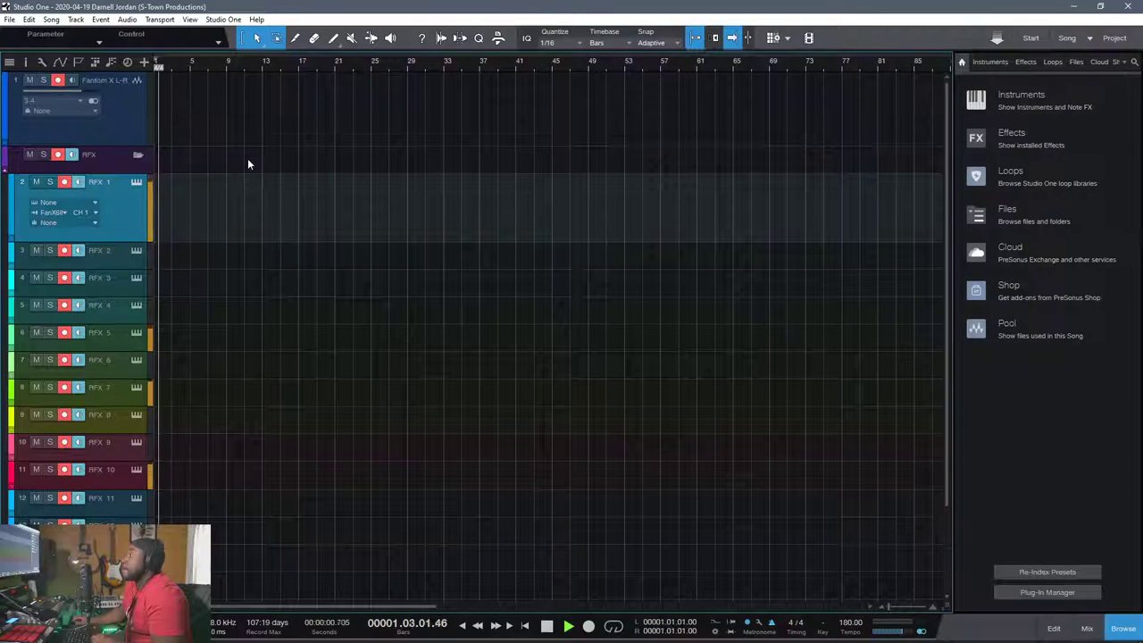
{"action": "key", "text": "space"}
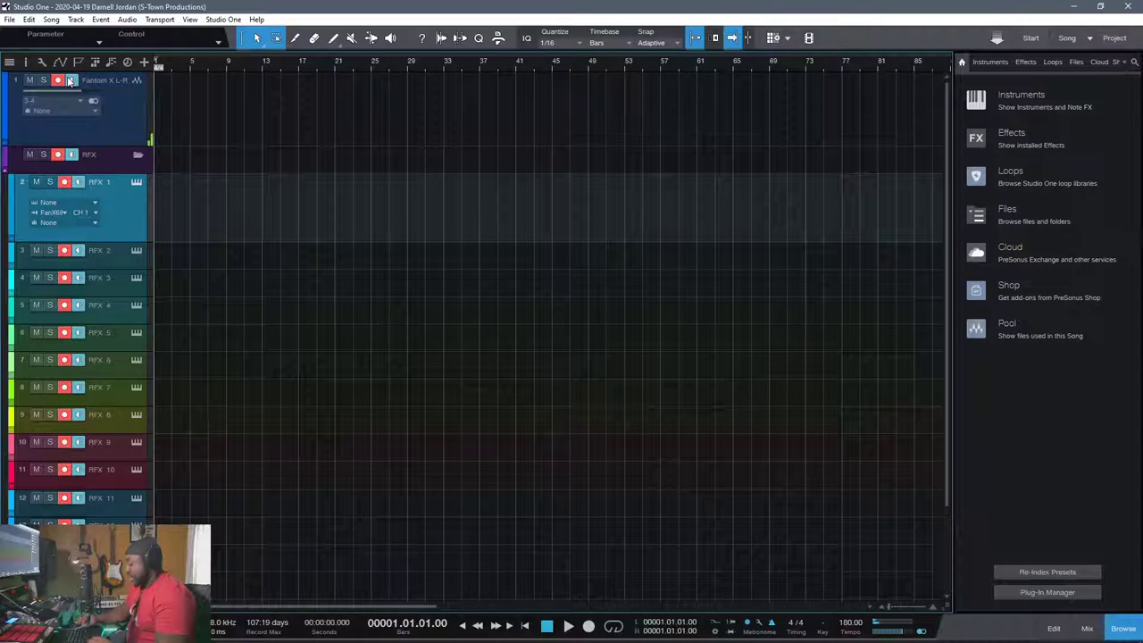
{"action": "key", "text": "KP_Multiply"}
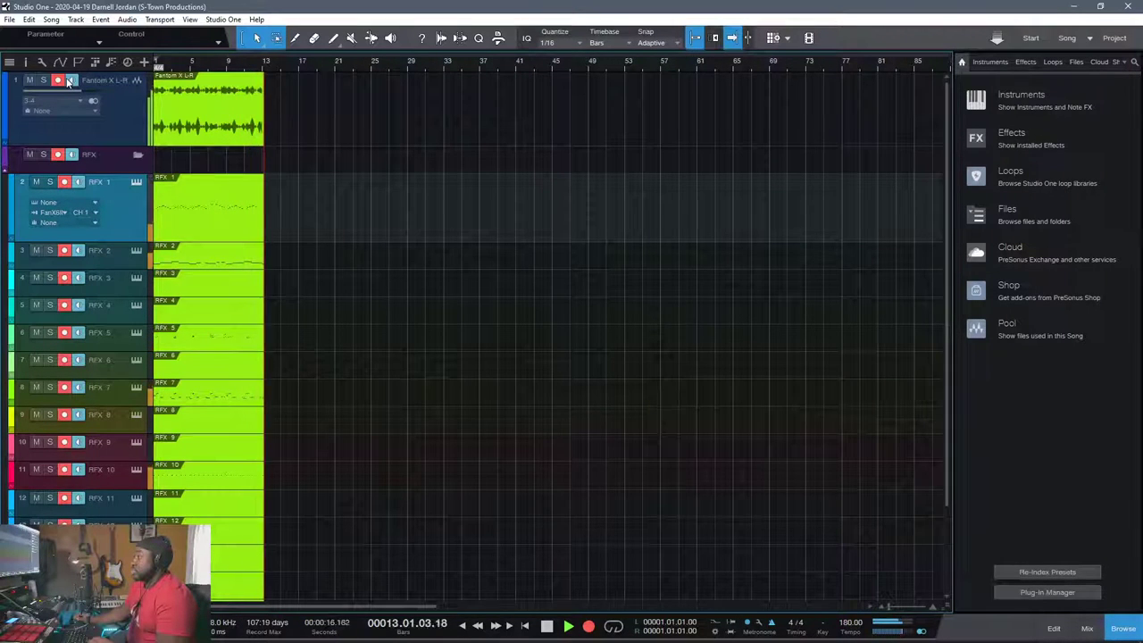
{"action": "key", "text": "space"}
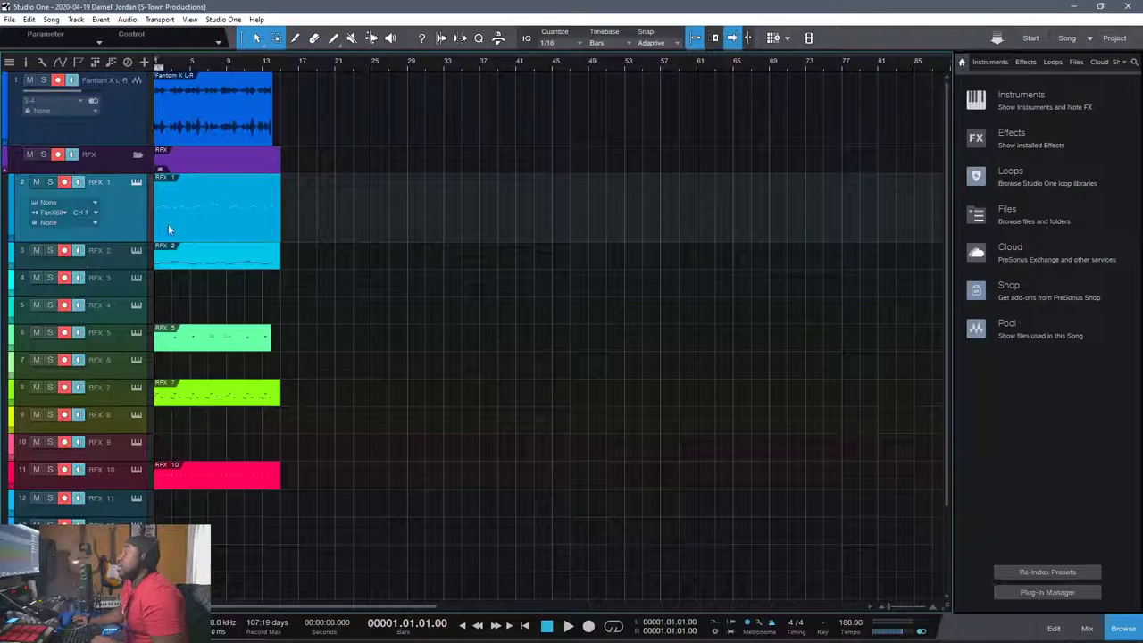
Play back the new recording briefly and disarm the Fantom X L-R audio track
{"action": "key", "text": "space"}
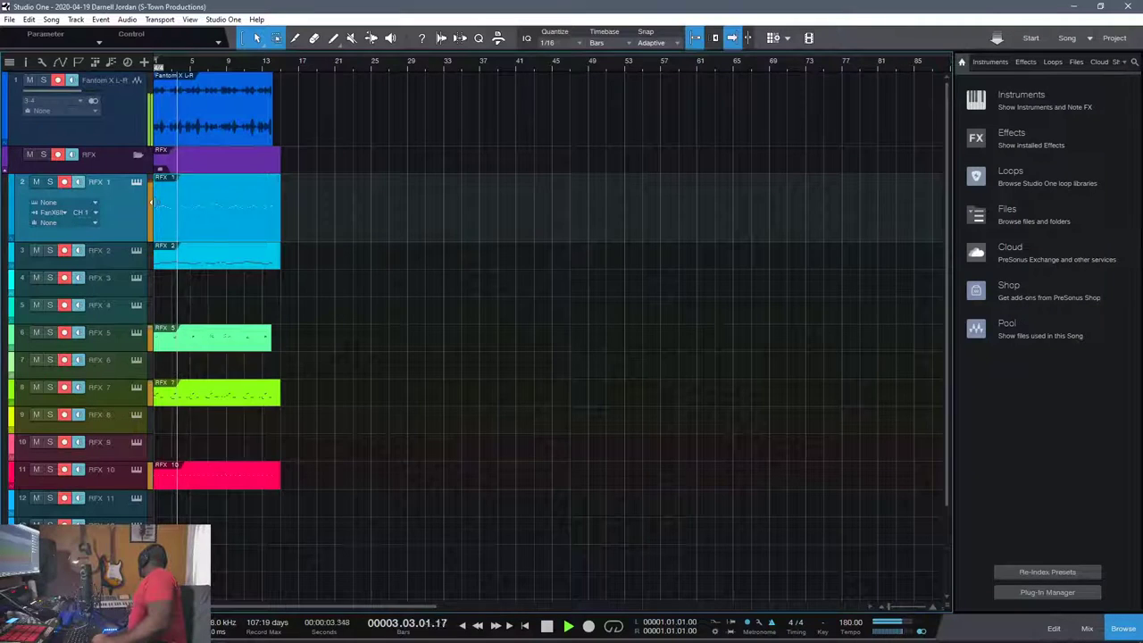
{"action": "key", "text": "space"}
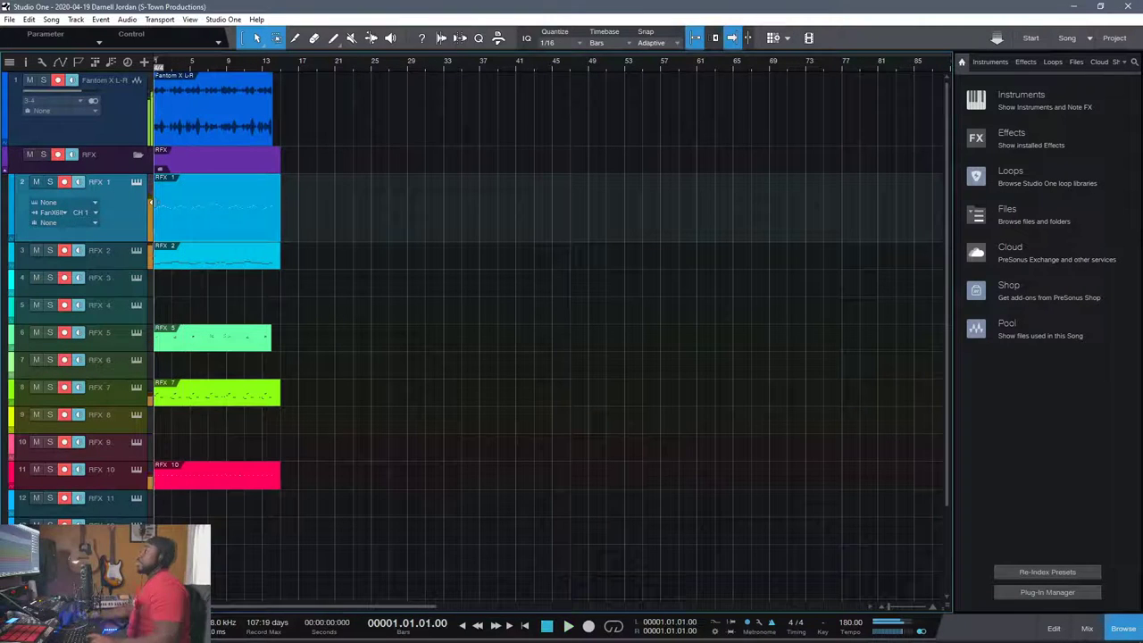
{"action": "left_click", "coordinate": [75, 83]}
{"action": "left_click", "coordinate": [59, 82]}
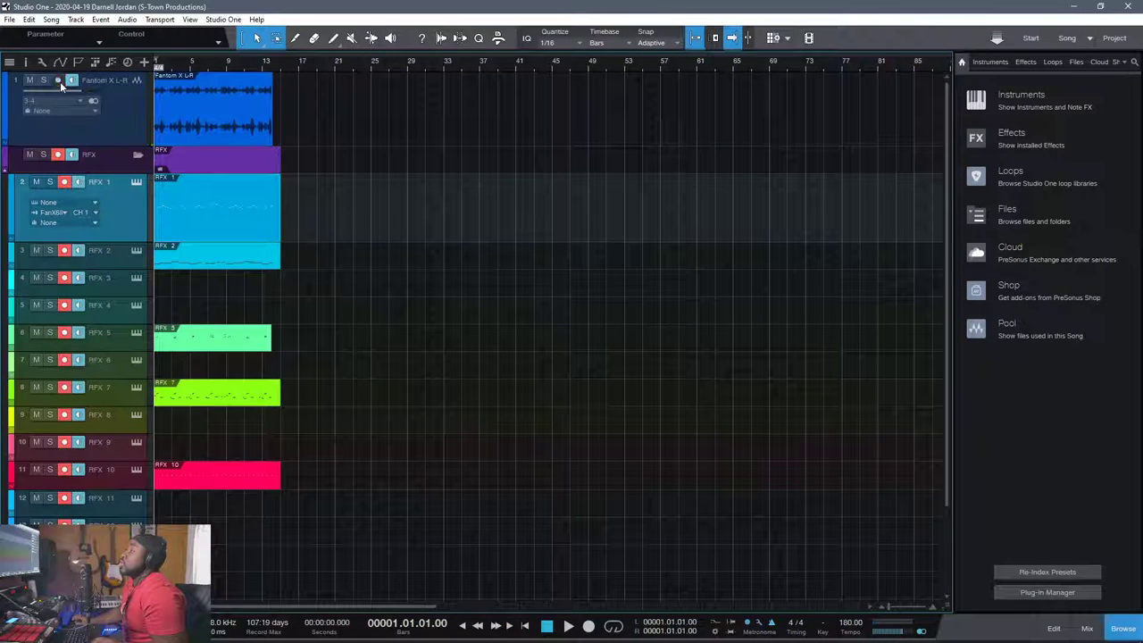
{"action": "key", "text": "space"}
{"action": "key", "text": "space"}
Delete the recorded audio clip from the Fantom X L-R track and play back the remaining MIDI parts
{"action": "left_click", "coordinate": [209, 118]}
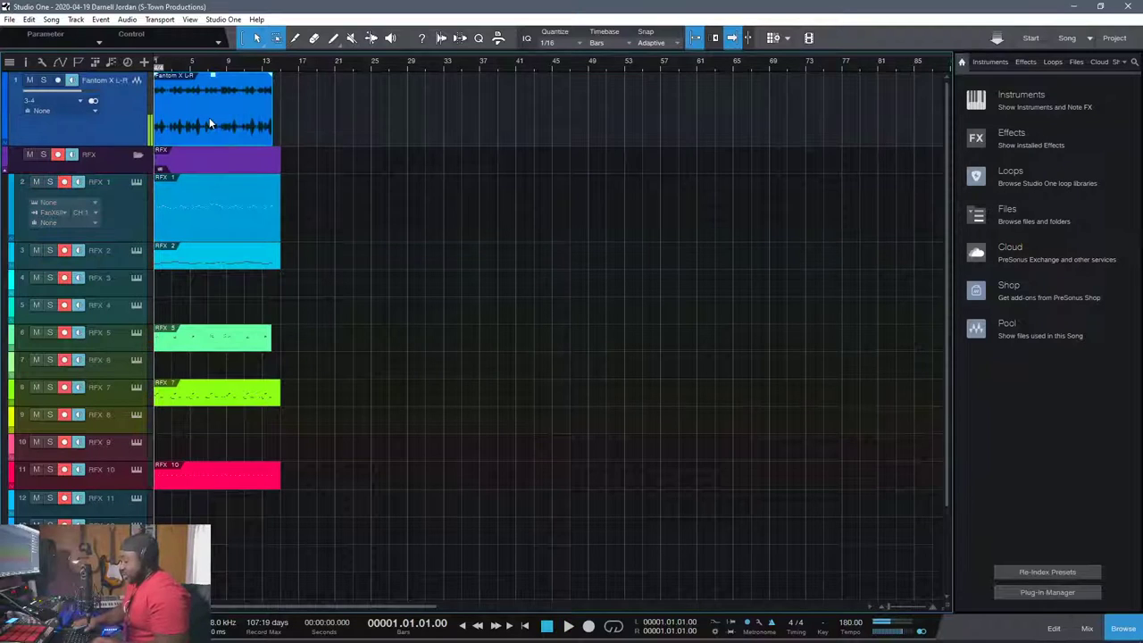
{"action": "key", "text": "Delete"}
{"action": "key", "text": "space"}
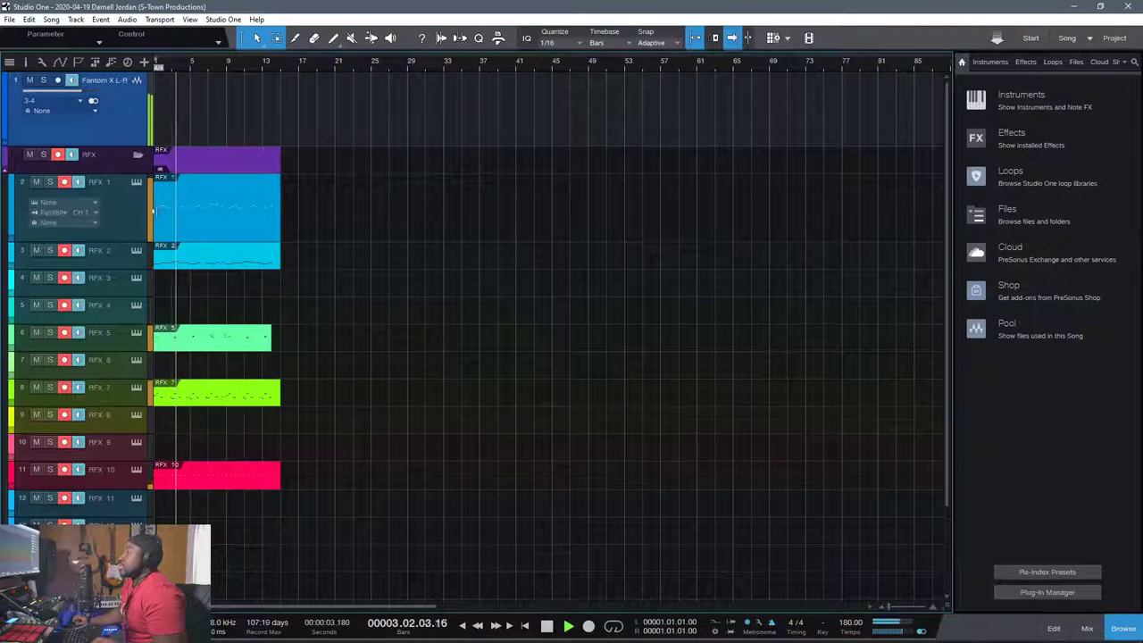
{"action": "key", "text": "space"}
Find Kontakt 5 among the instruments and load it onto the RFX 1 track
{"action": "left_click", "coordinate": [120, 215]}
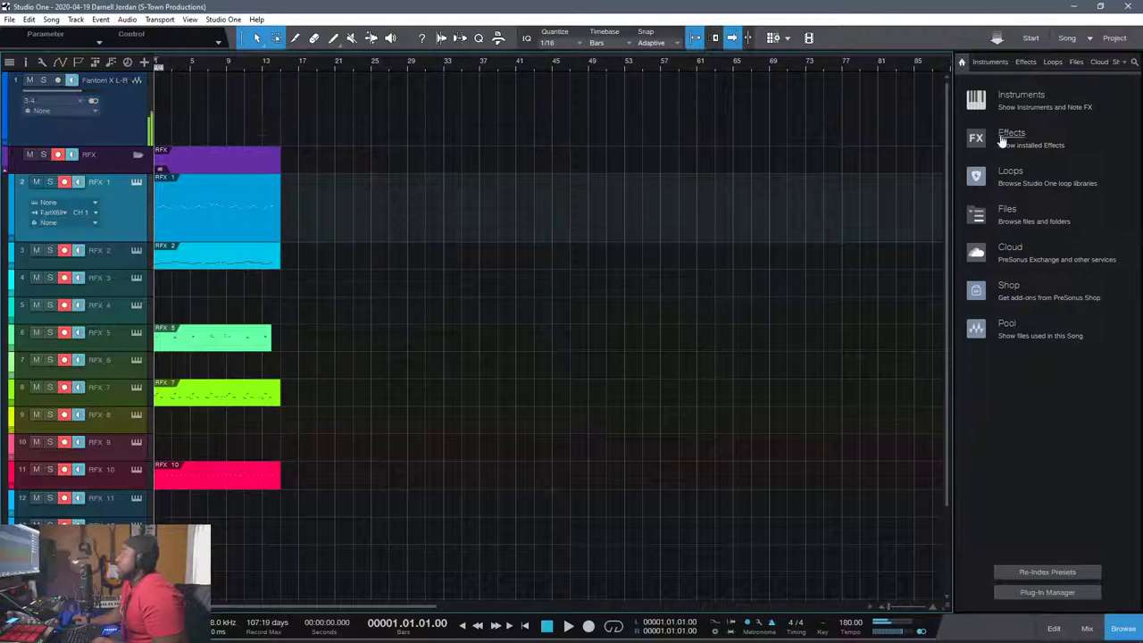
{"action": "left_click", "coordinate": [1017, 93]}
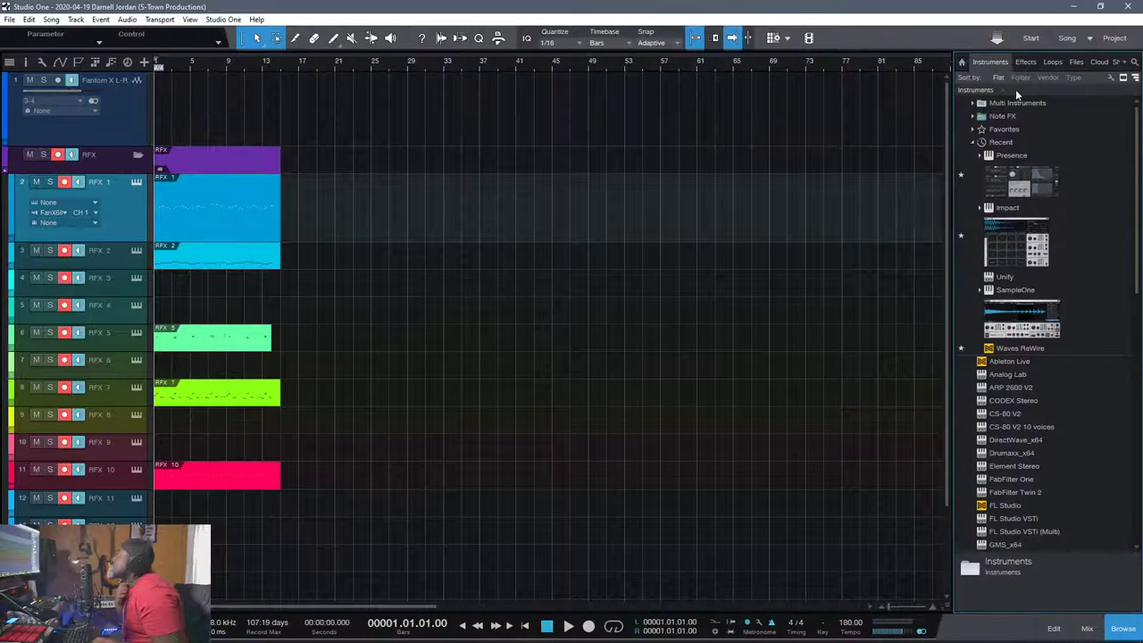
{"action": "scroll", "coordinate": [1094, 436], "scroll_direction": "down", "scroll_amount": 10}
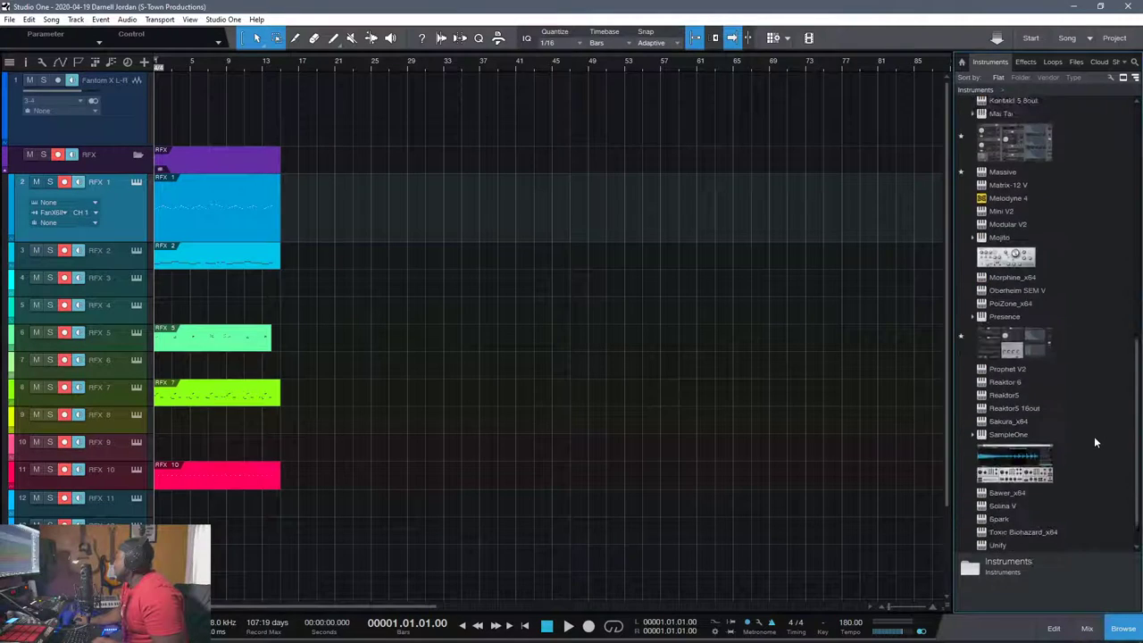
{"action": "scroll", "coordinate": [1101, 414], "scroll_direction": "up", "scroll_amount": 3}
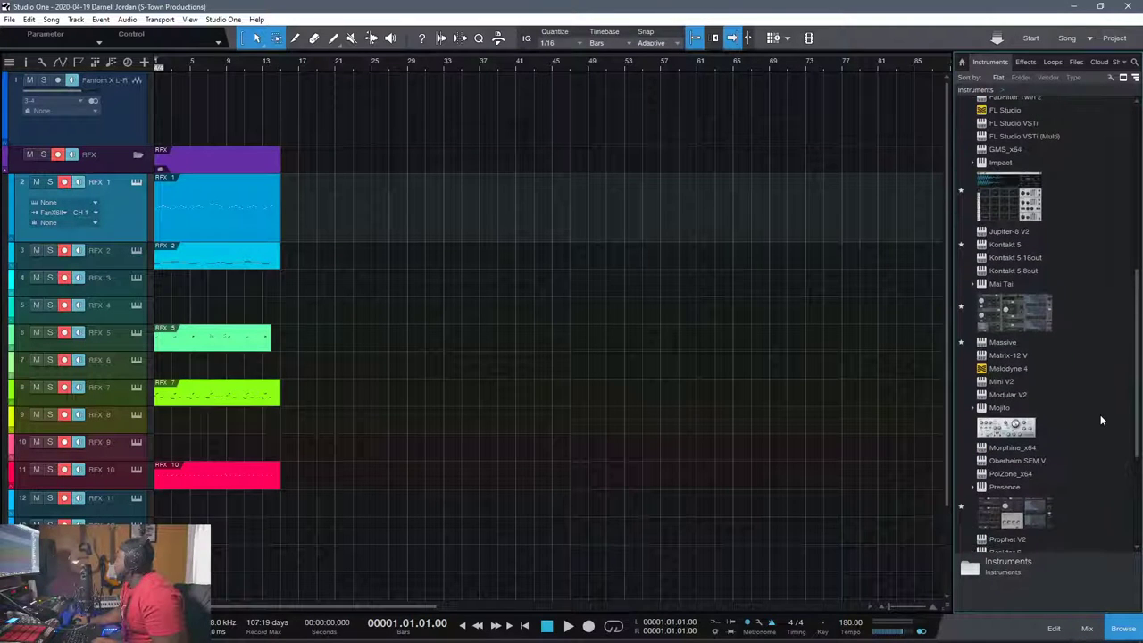
{"action": "scroll", "coordinate": [1041, 429], "scroll_direction": "up", "scroll_amount": 1}
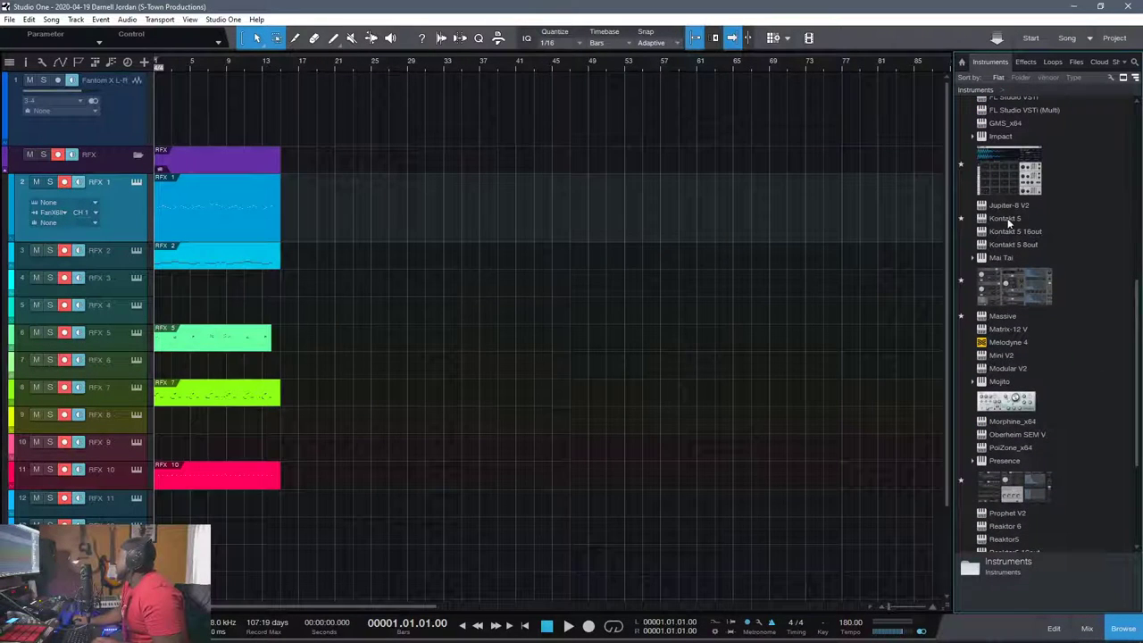
{"action": "left_click_drag", "start_coordinate": [1008, 219], "coordinate": [71, 205]}
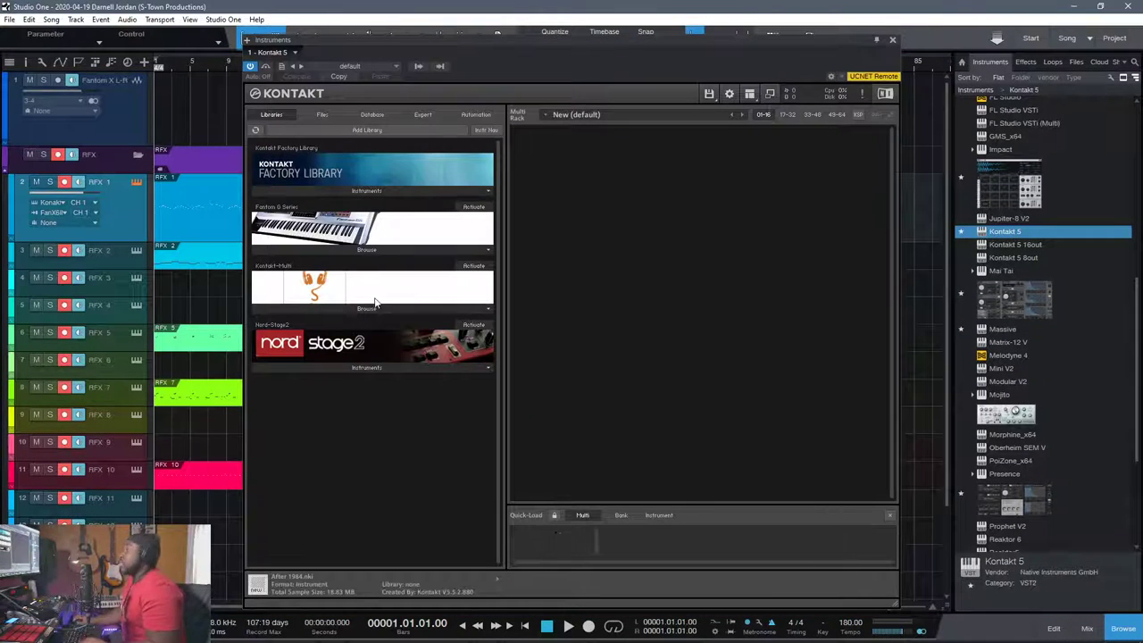
Load the Jazz Guitar from the Band guitars of the Kontakt Factory Library
{"action": "left_click", "coordinate": [322, 192]}
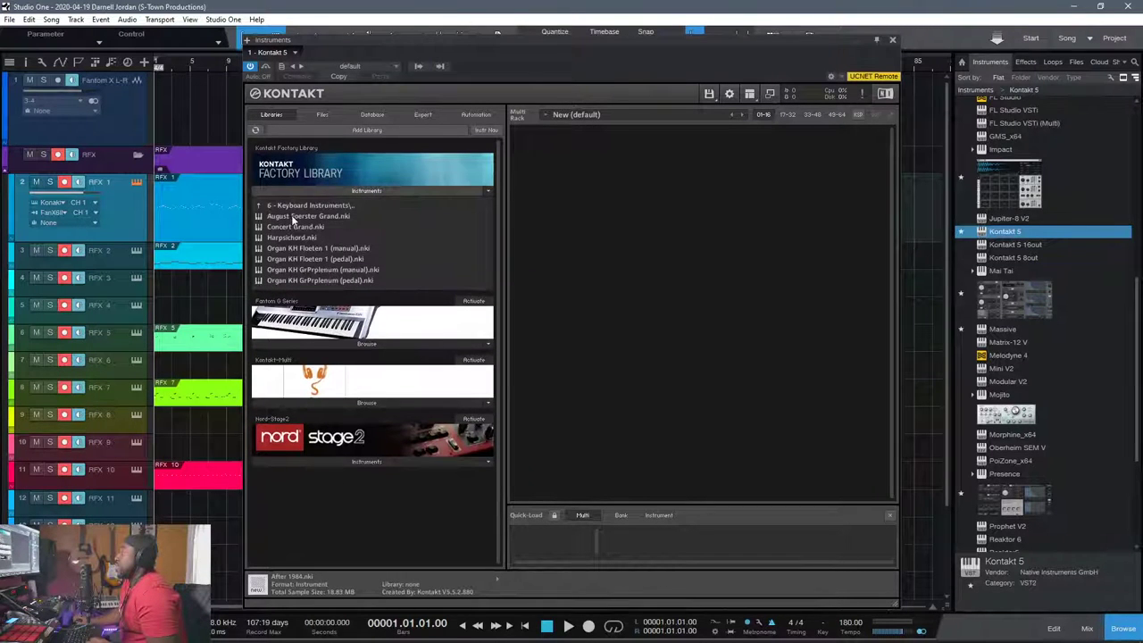
{"action": "left_click", "coordinate": [295, 207]}
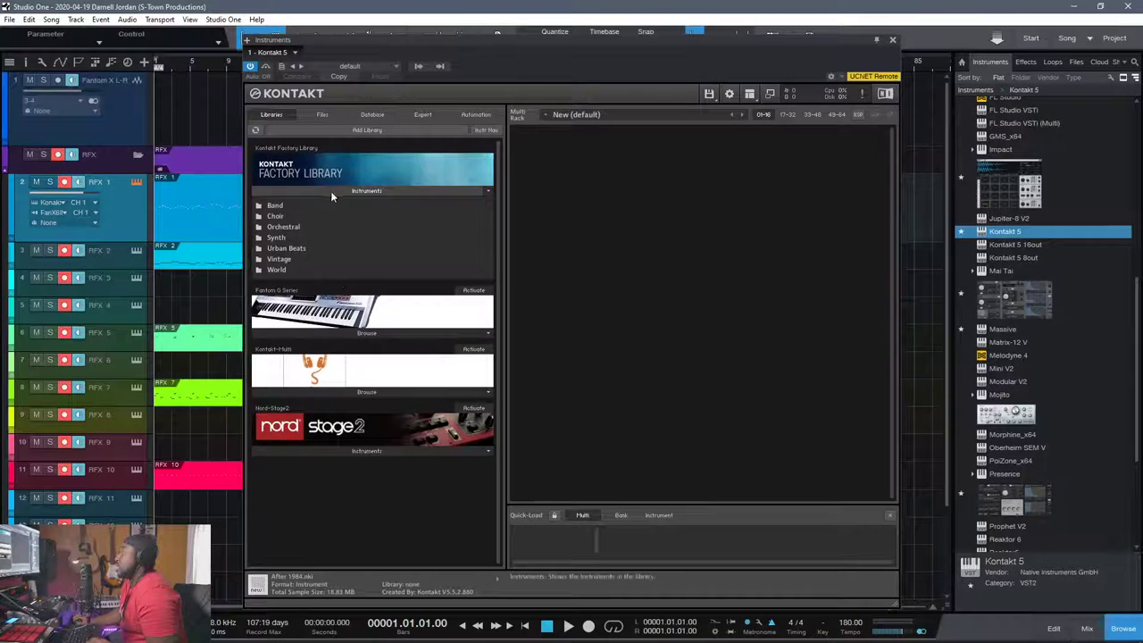
{"action": "left_click", "coordinate": [278, 206]}
{"action": "left_click", "coordinate": [297, 258]}
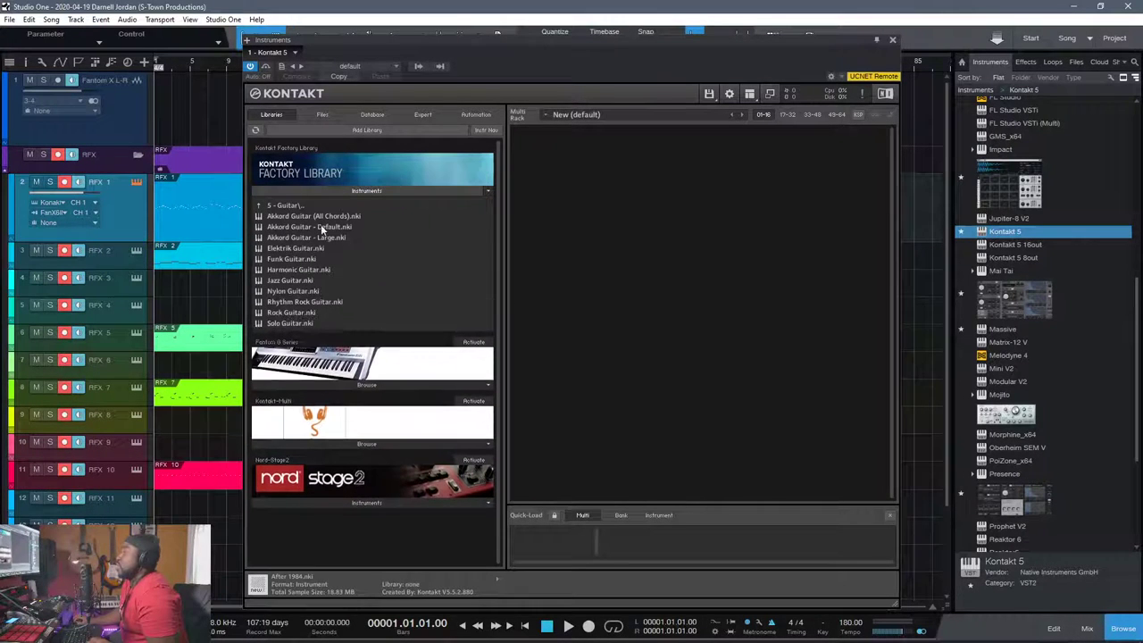
{"action": "double_click", "coordinate": [294, 279]}
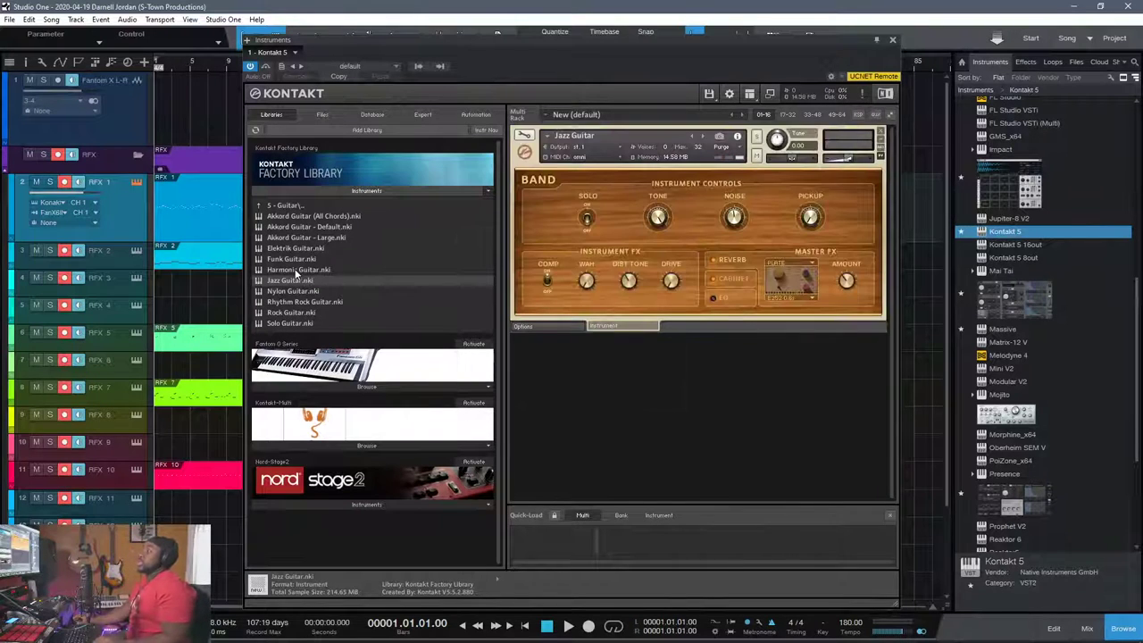
Audition the Jazz Guitar during playback while adjusting its controls and switching Comp off, and close the instrument window
{"action": "key", "text": "space"}
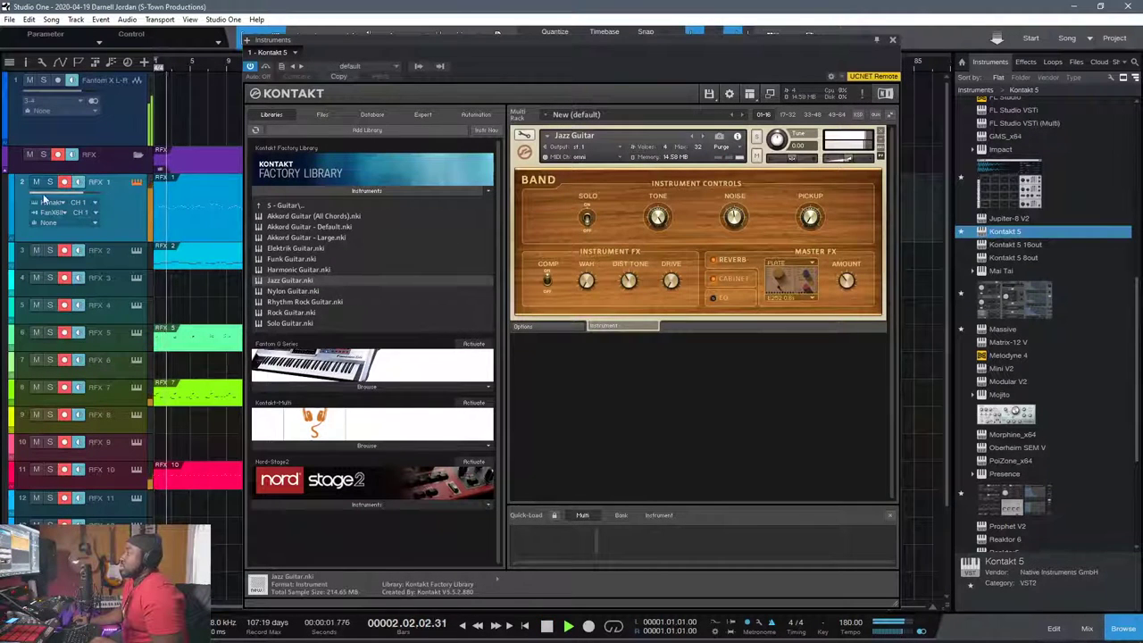
{"action": "left_click_drag", "start_coordinate": [659, 217], "coordinate": [644, 293]}
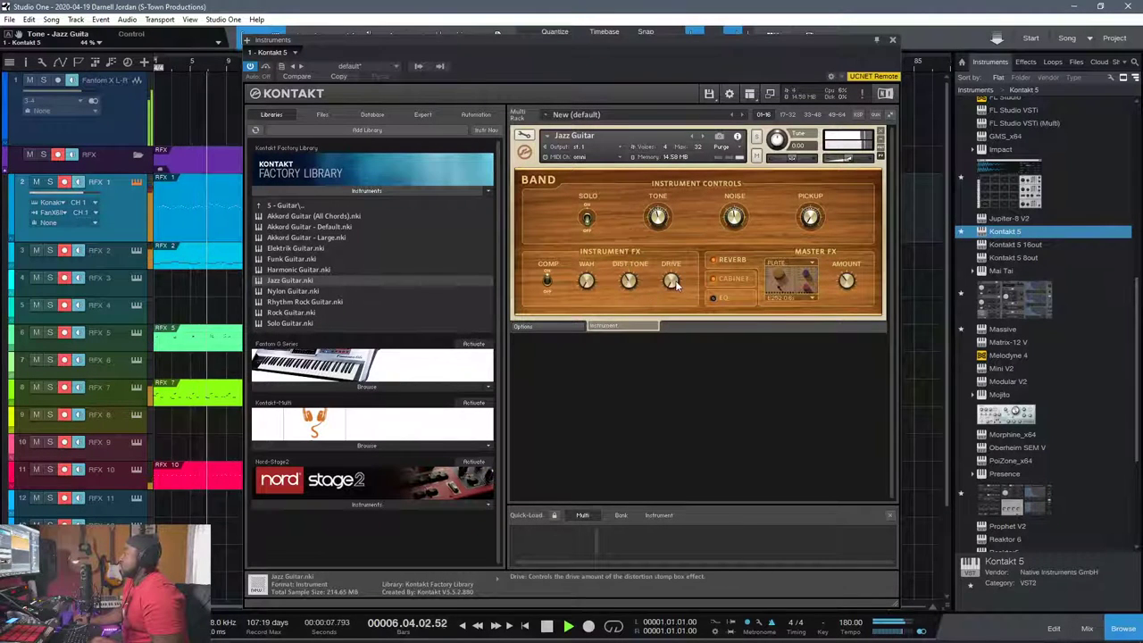
{"action": "left_click_drag", "start_coordinate": [803, 224], "coordinate": [791, 182]}
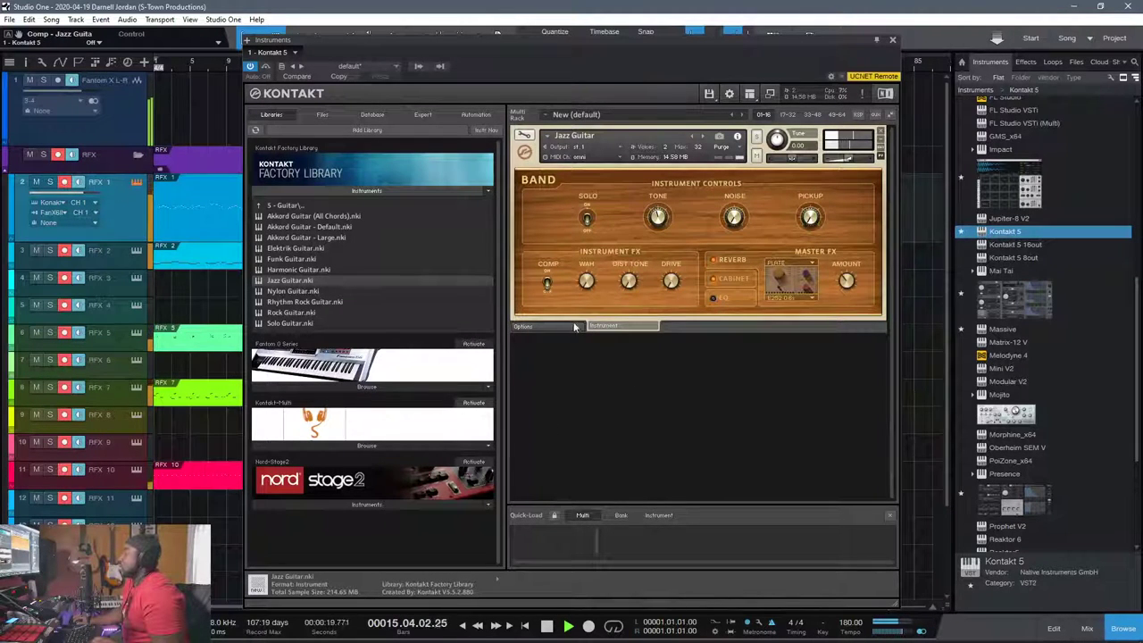
{"action": "left_click_drag", "start_coordinate": [788, 41], "coordinate": [865, 60]}
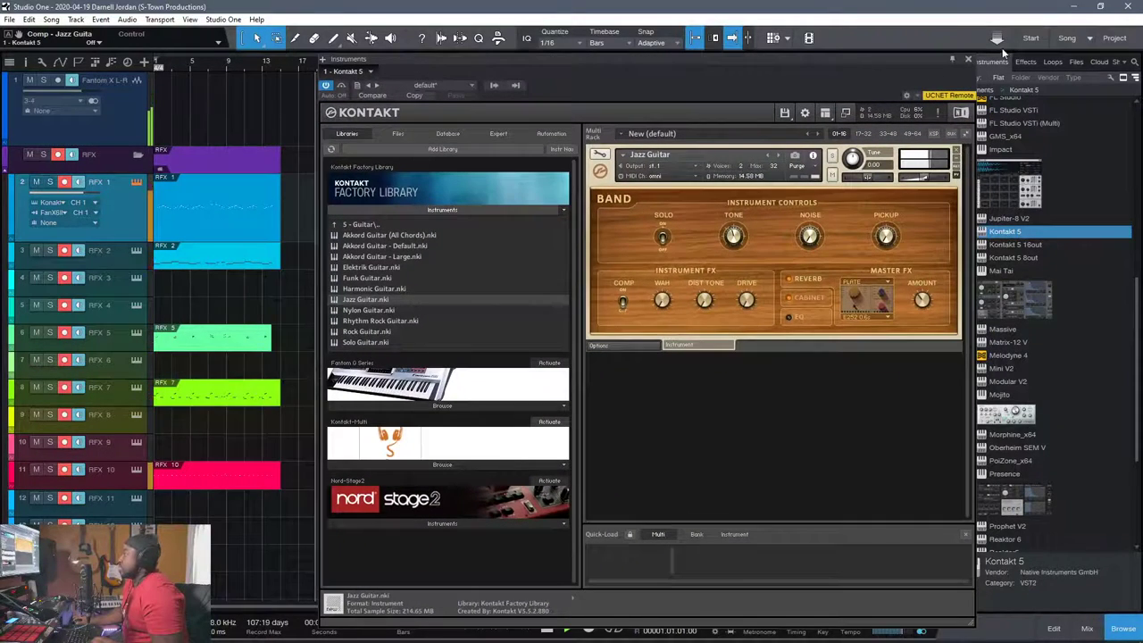
{"action": "left_click", "coordinate": [968, 59]}
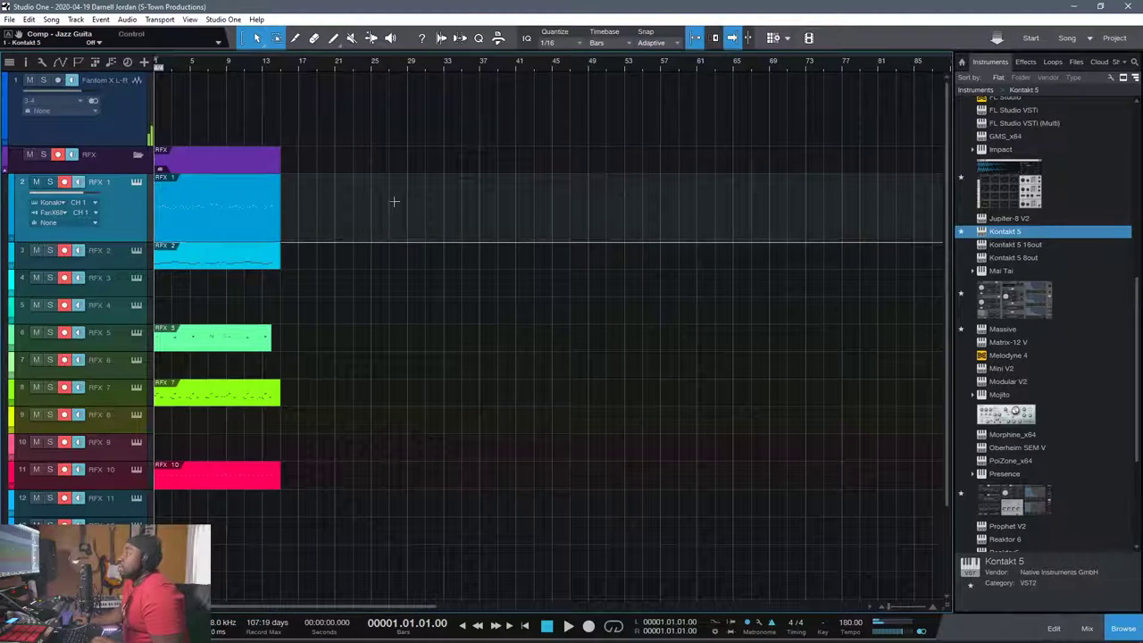
Replace the instrument on RFX 1 with Mai Tai, try it in playback, and lower its volume to about -59.2 dB
{"action": "left_click_drag", "start_coordinate": [1025, 304], "coordinate": [206, 203]}
{"action": "left_click", "coordinate": [555, 325]}
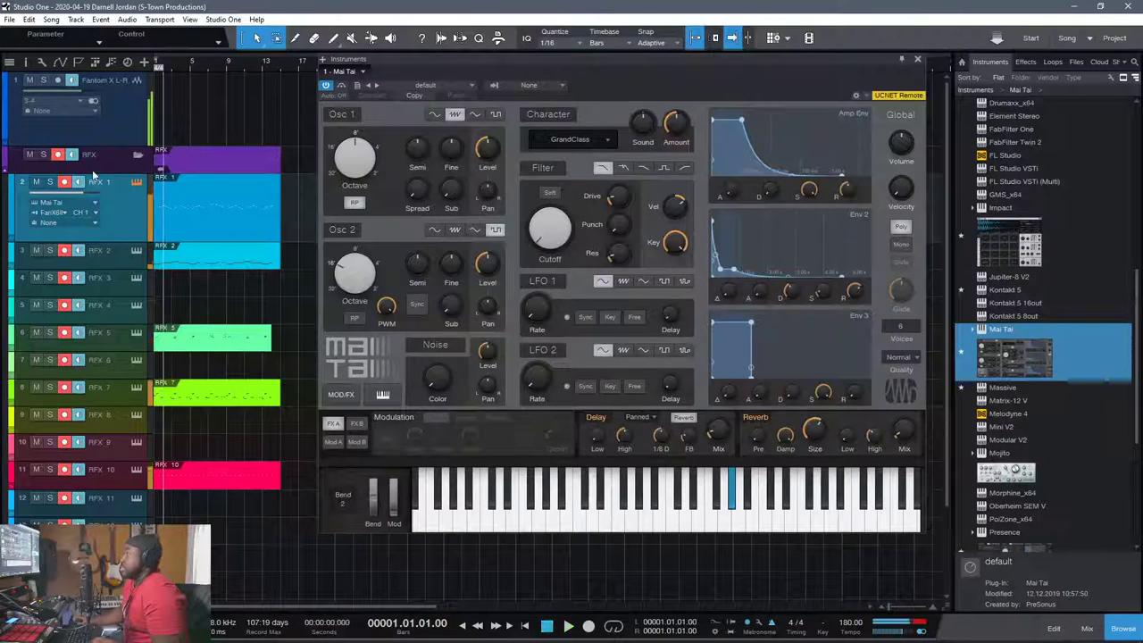
{"action": "key", "text": "space"}
{"action": "left_click_drag", "start_coordinate": [82, 193], "coordinate": [25, 205]}
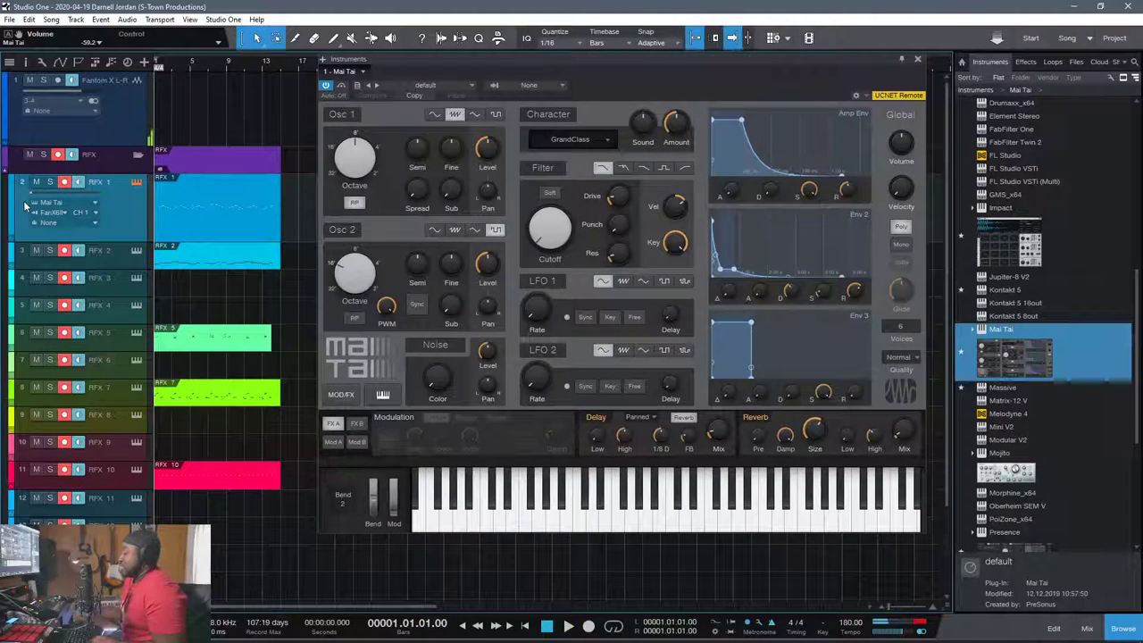
Load the Temp - PWM Stereo preset from Mai Tai's Templates folder and audition it against the default sound in playback
{"action": "key", "text": "space"}
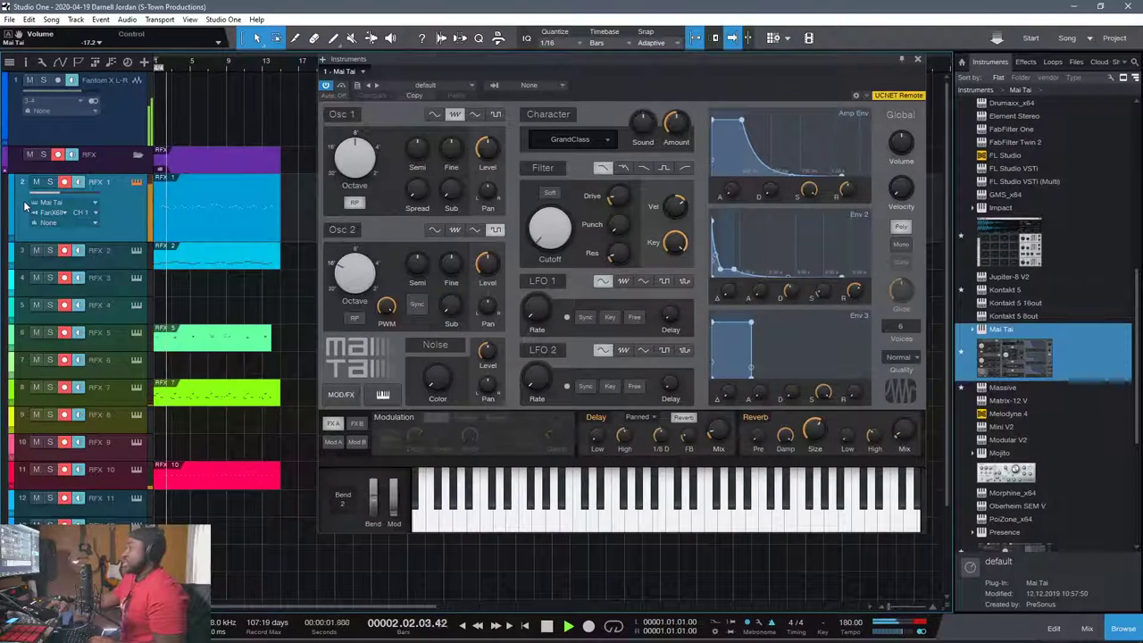
{"action": "key", "text": "space"}
{"action": "left_click", "coordinate": [405, 85]}
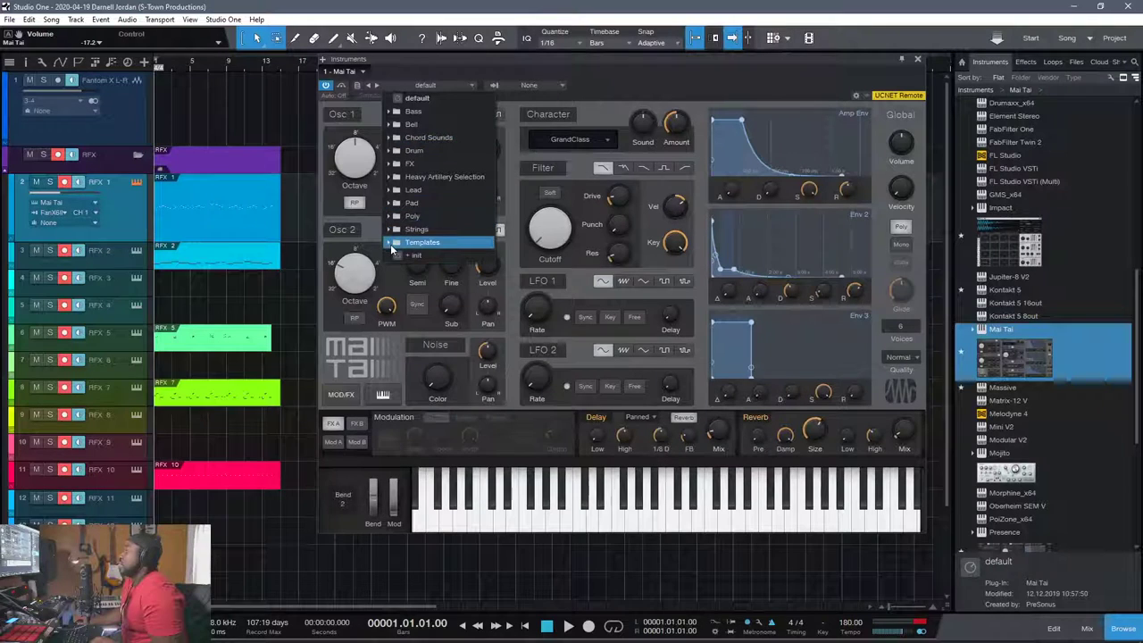
{"action": "left_click", "coordinate": [390, 243]}
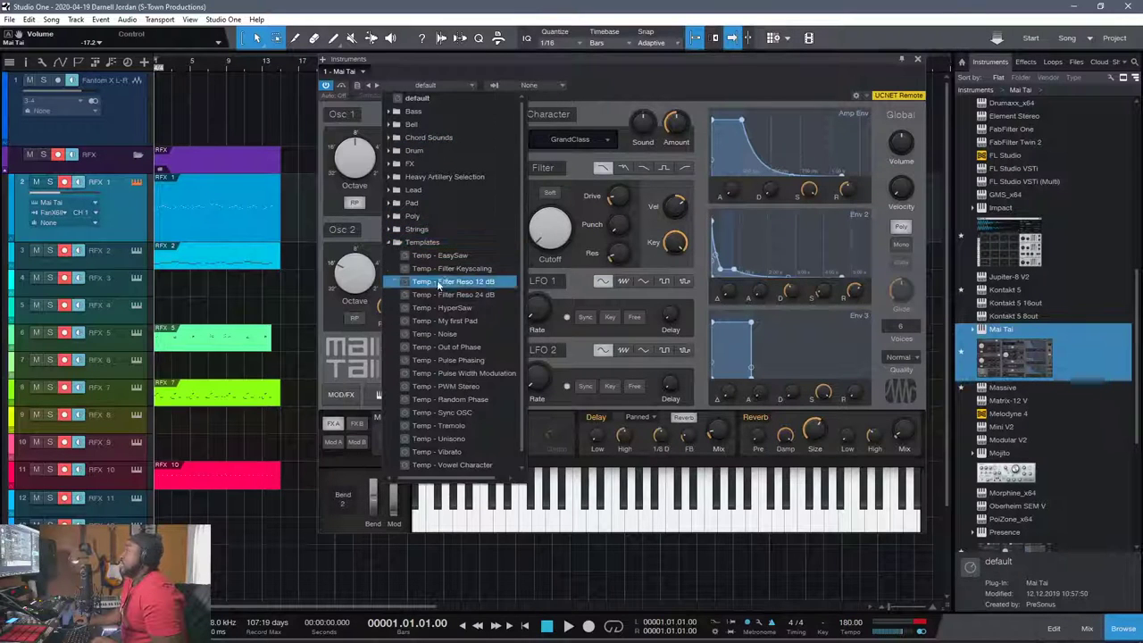
{"action": "left_click", "coordinate": [445, 385]}
{"action": "key", "text": "space"}
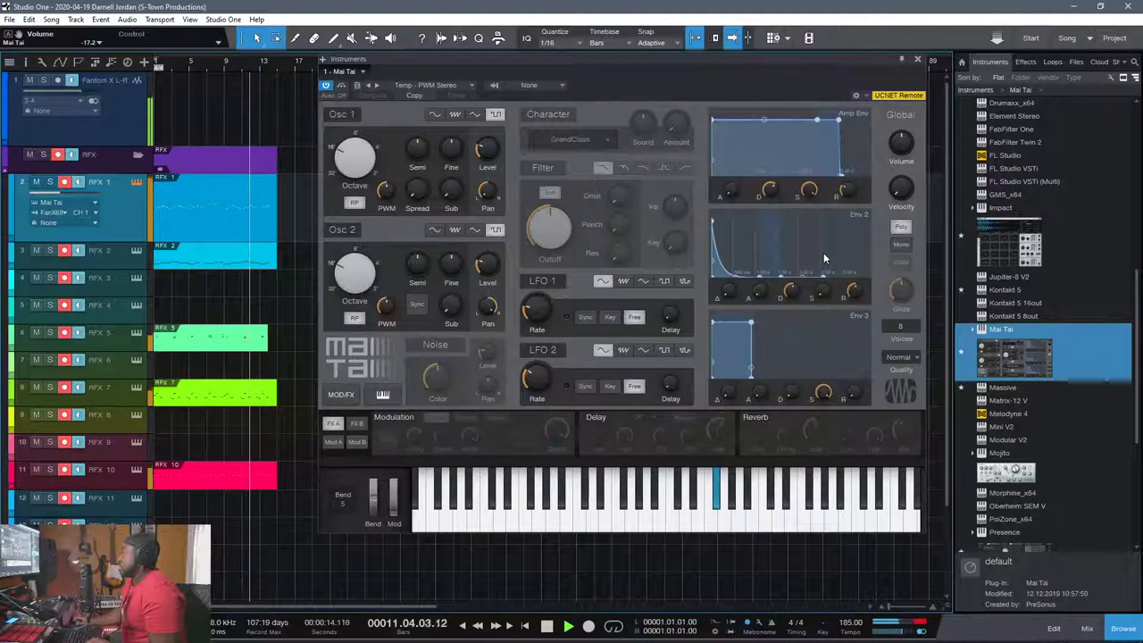
{"action": "key", "text": "space"}
Play the song while enlarging the RFX 2 and RFX 3 tracks, and collapse the Templates folder in the Mai Tai preset list
{"action": "key", "text": "space"}
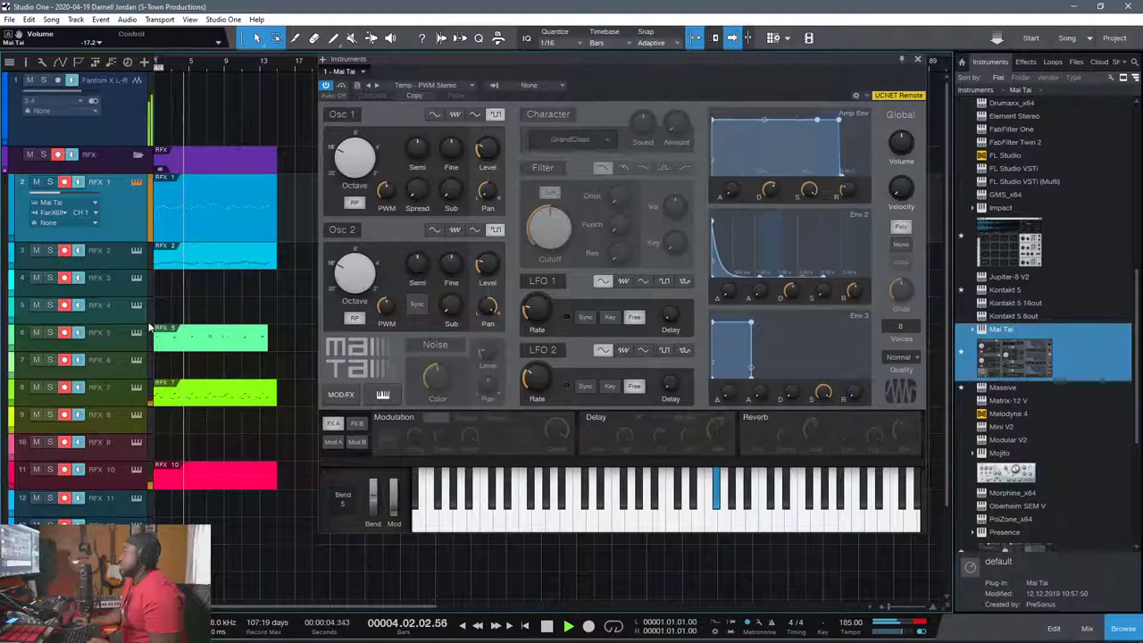
{"action": "left_click_drag", "start_coordinate": [95, 268], "coordinate": [100, 348]}
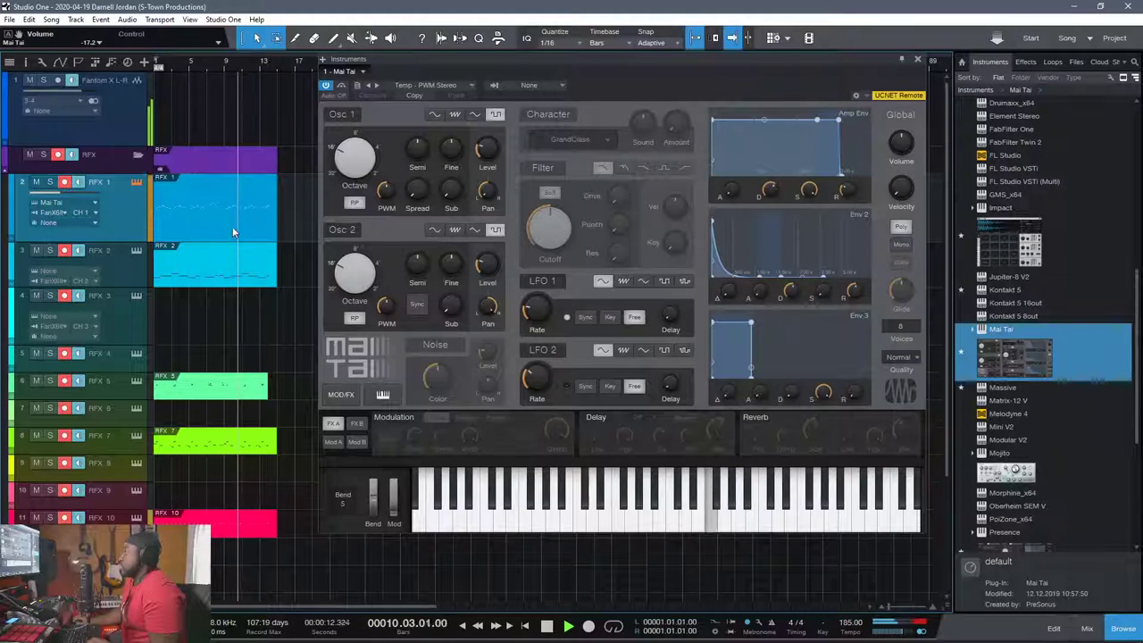
{"action": "key", "text": "space"}
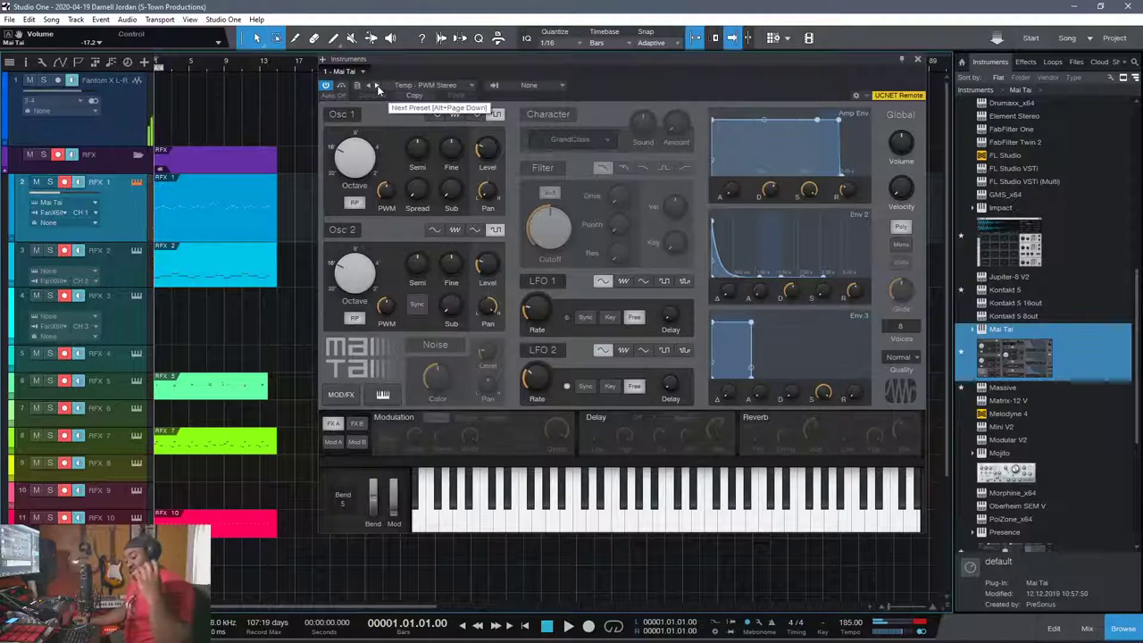
{"action": "left_click", "coordinate": [437, 85]}
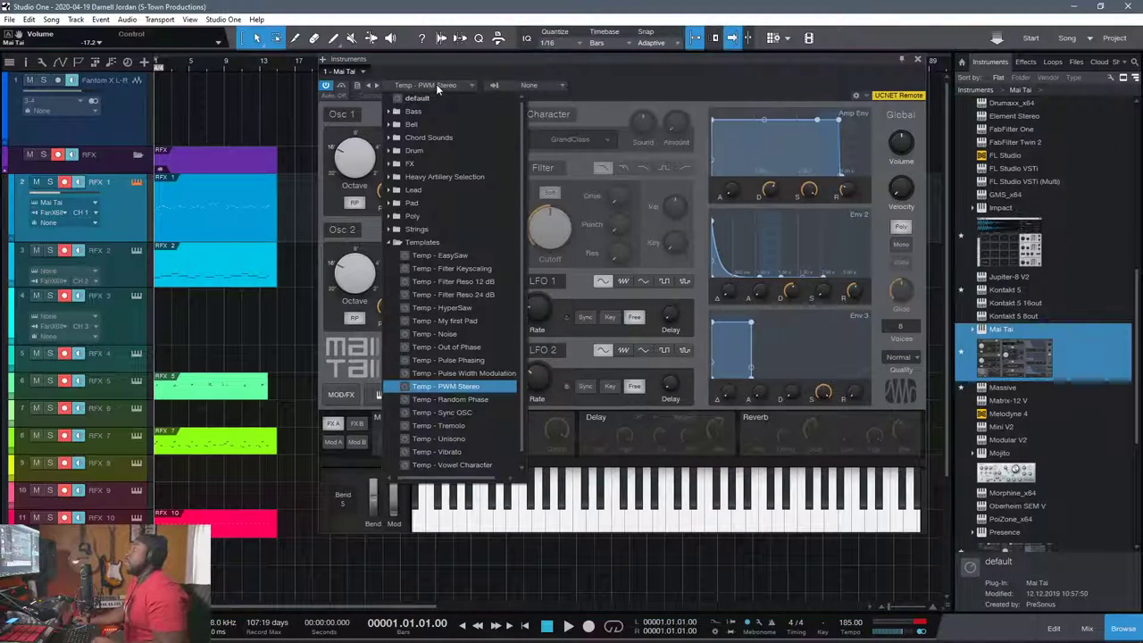
{"action": "left_click", "coordinate": [390, 243]}
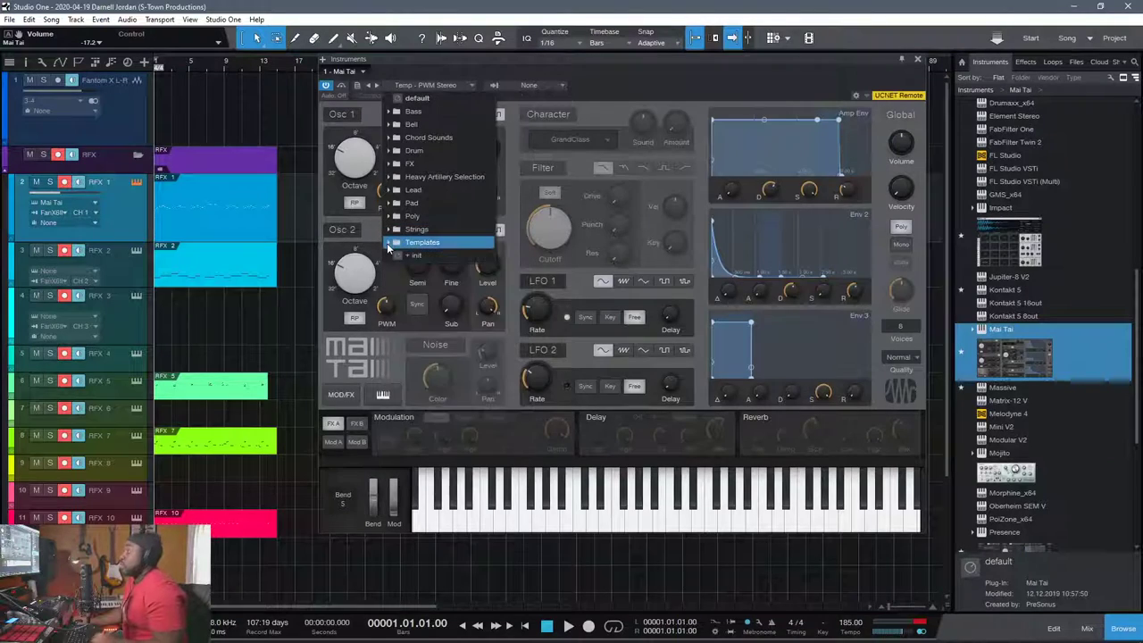
Switch to OBS Studio to check the stream's chat, and return to Studio One
{"action": "mouse_move", "coordinate": [216, 636]}
{"action": "left_click", "coordinate": [341, 634]}
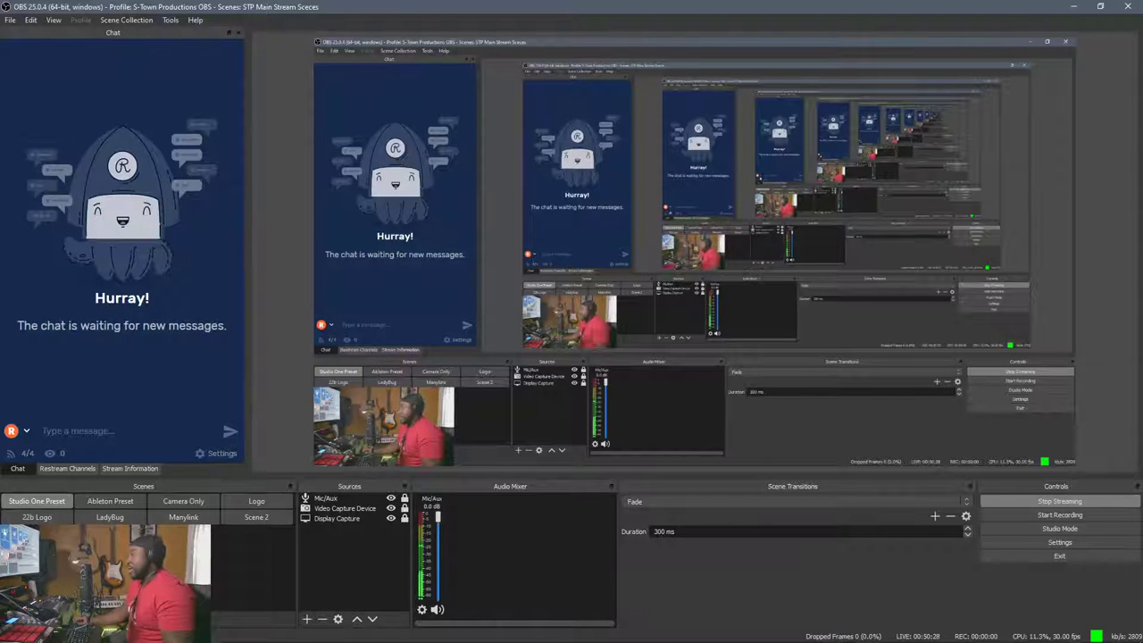
{"action": "left_click", "coordinate": [1082, 7]}
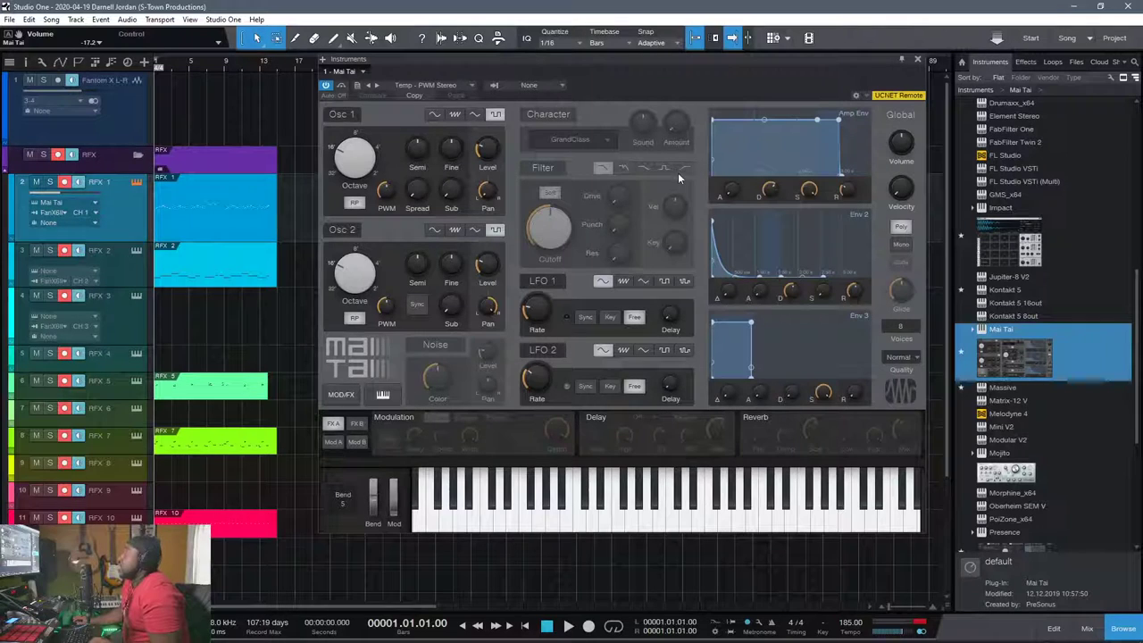
Close the Mai Tai instrument window and look over the RFX tracks in the arrangement
{"action": "scroll", "coordinate": [172, 407], "scroll_direction": "down", "scroll_amount": 3}
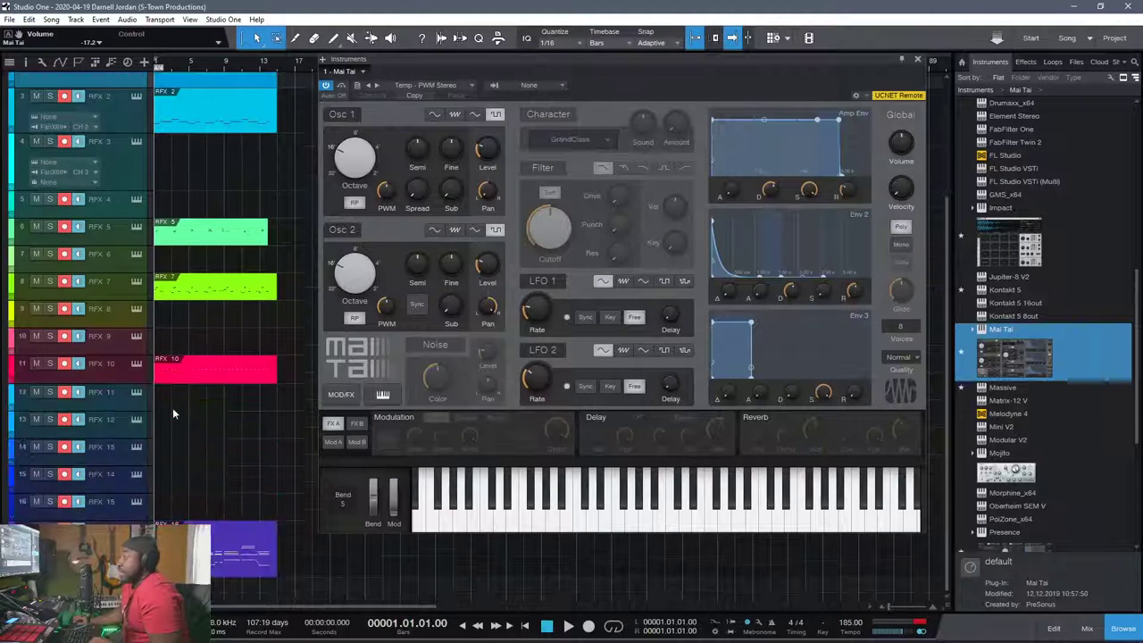
{"action": "scroll", "coordinate": [114, 417], "scroll_direction": "up", "scroll_amount": 5}
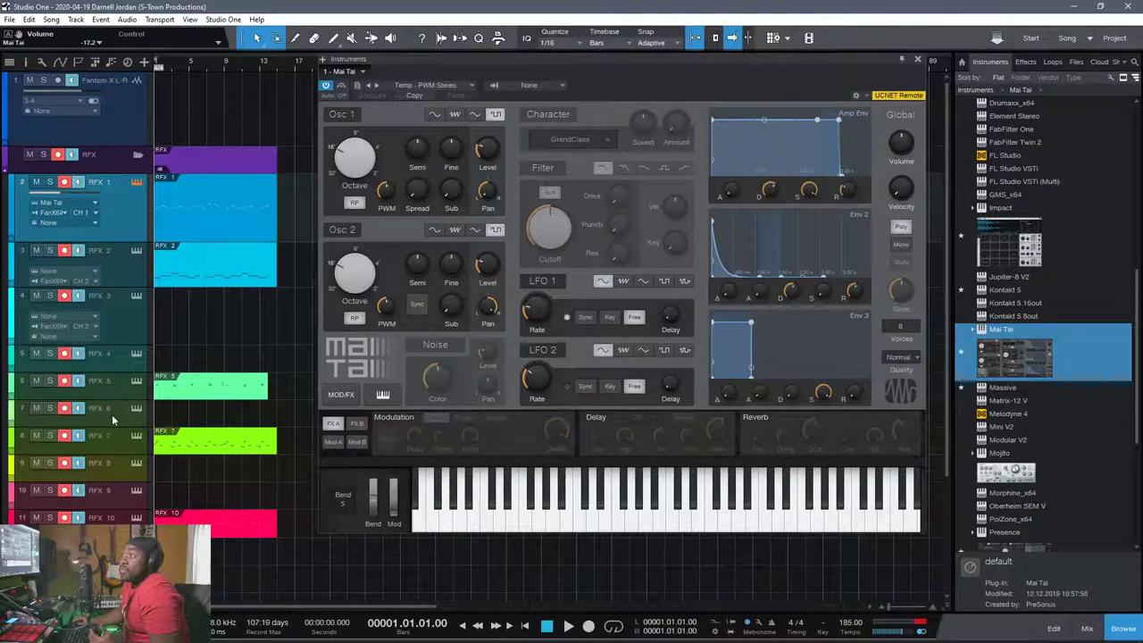
{"action": "left_click", "coordinate": [918, 60]}
{"action": "scroll", "coordinate": [159, 335], "scroll_direction": "down", "scroll_amount": 3}
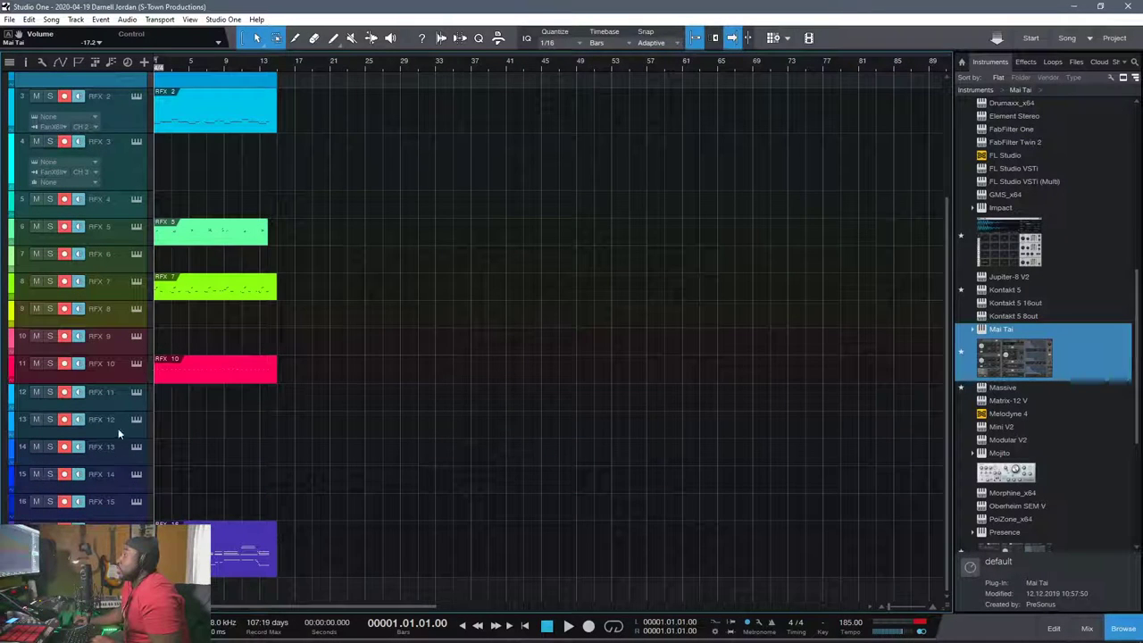
{"action": "scroll", "coordinate": [95, 414], "scroll_direction": "up", "scroll_amount": 3}
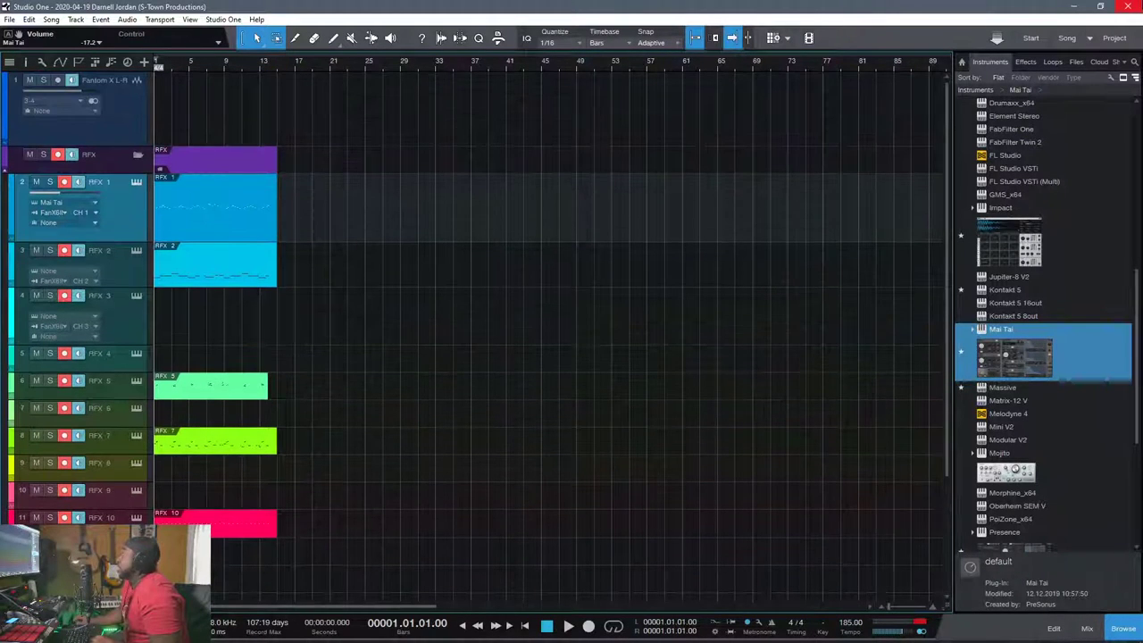
Close Studio One without saving the song, and delete the files recorded since the last save
{"action": "left_click", "coordinate": [1128, 6]}
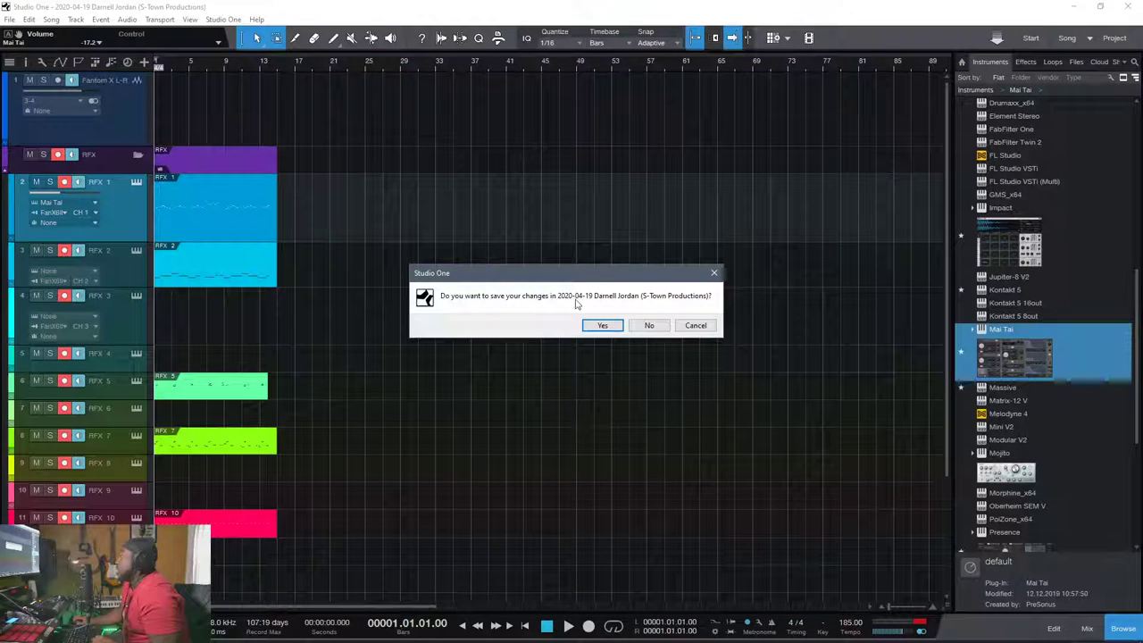
{"action": "left_click", "coordinate": [645, 327]}
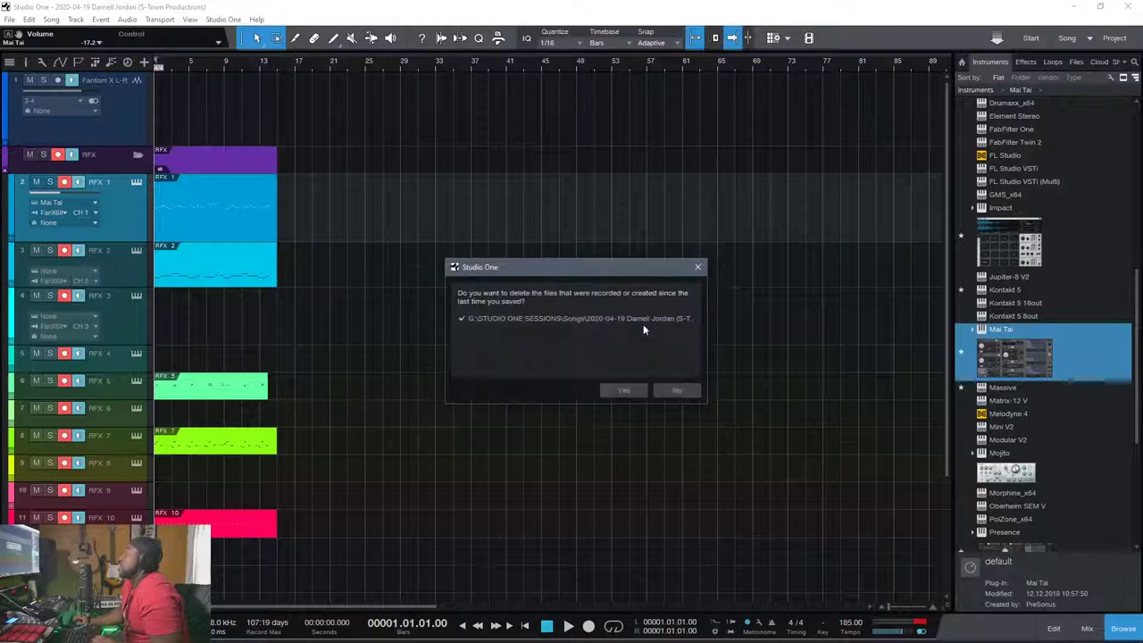
{"action": "left_click", "coordinate": [612, 387]}
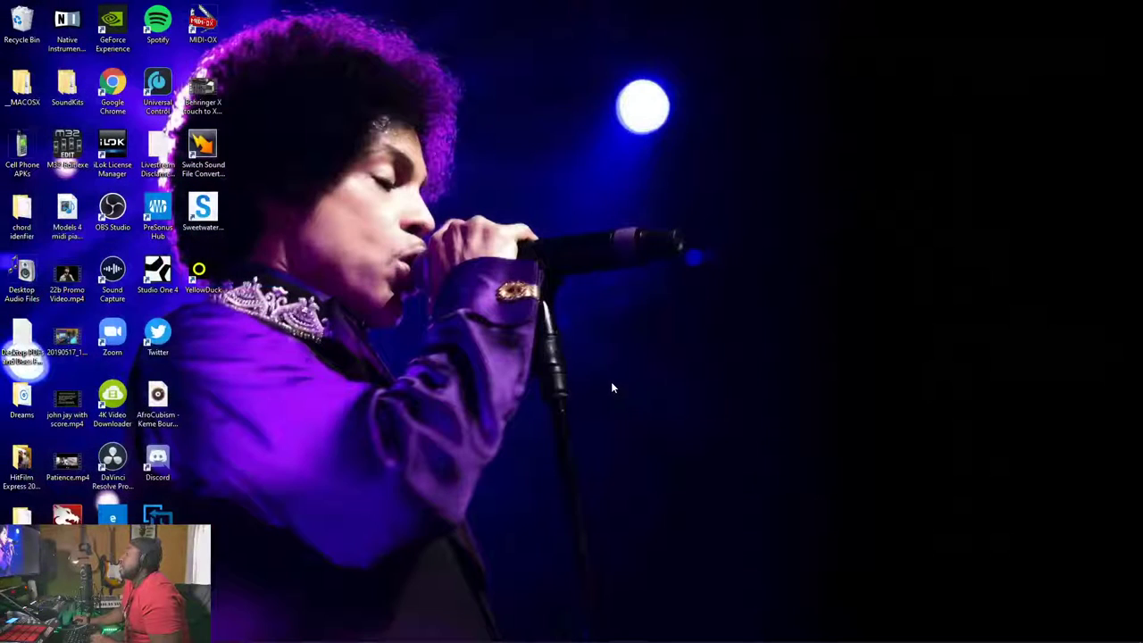
Switch to FL Studio and browse for a project to open in the Projects folder of the FL Studio Projects favorite
{"action": "mouse_move", "coordinate": [348, 639]}
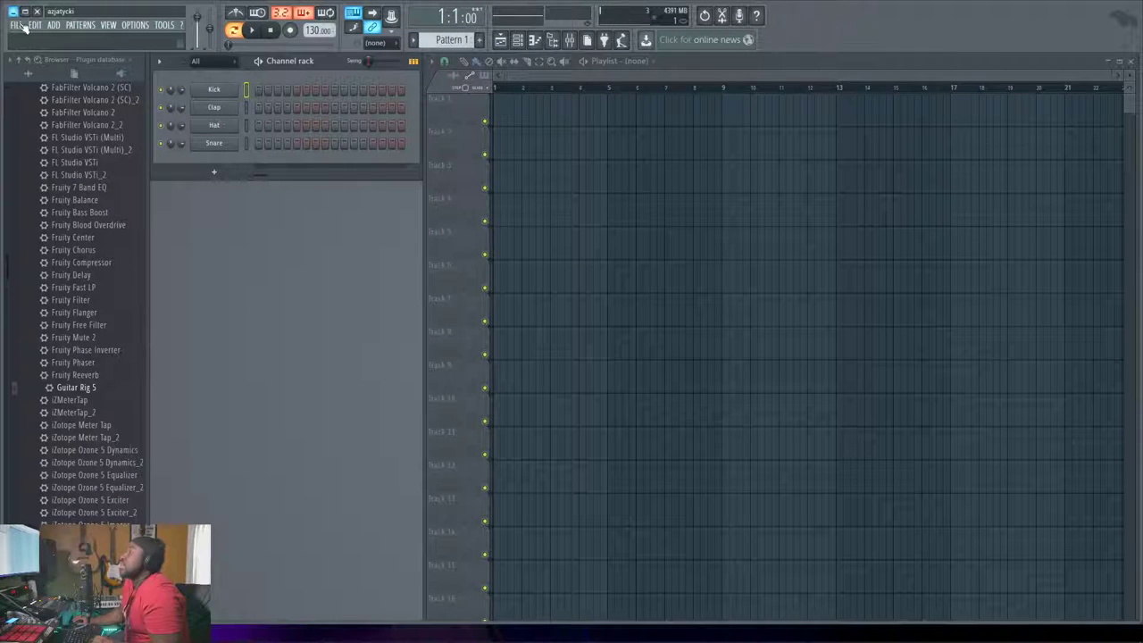
{"action": "left_click", "coordinate": [16, 24]}
{"action": "mouse_move", "coordinate": [35, 50]}
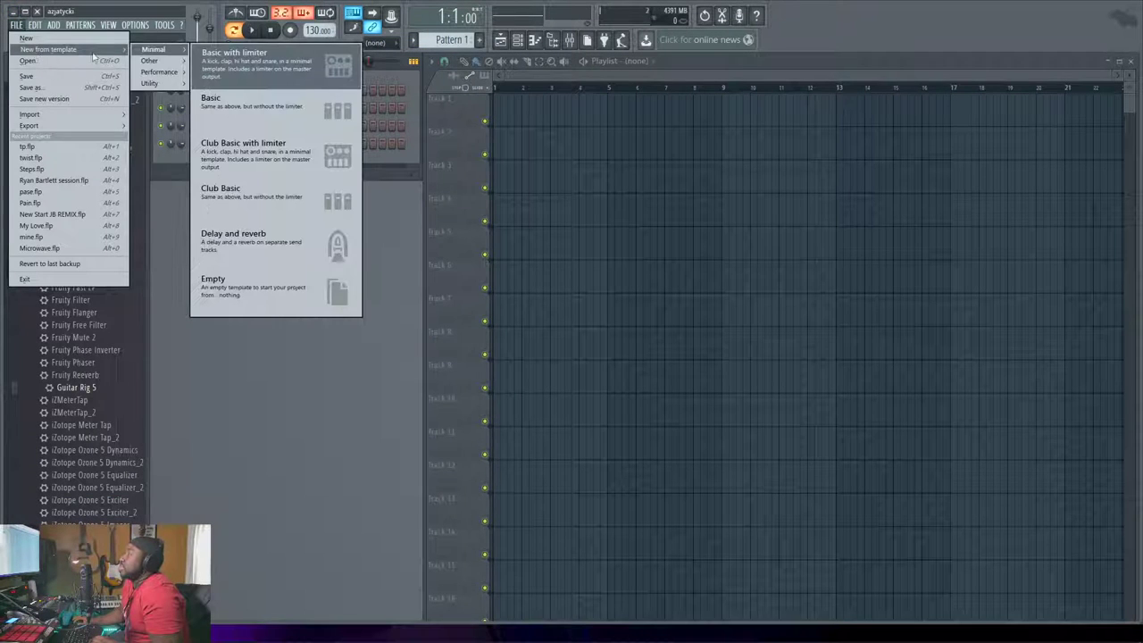
{"action": "mouse_move", "coordinate": [165, 86]}
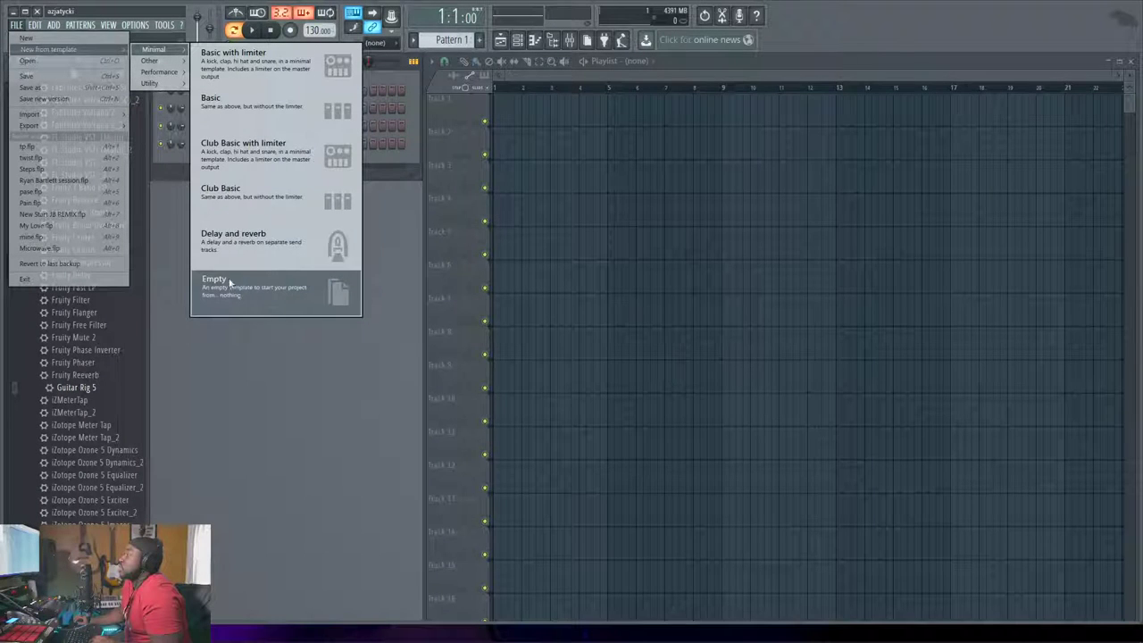
{"action": "left_click", "coordinate": [80, 60]}
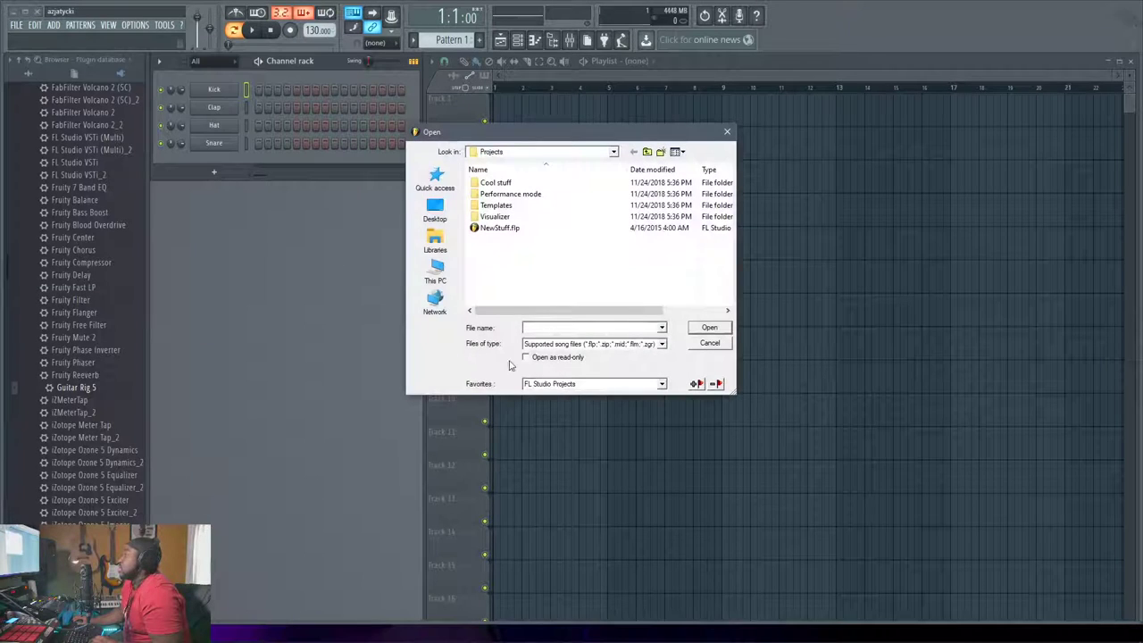
{"action": "left_click", "coordinate": [645, 153]}
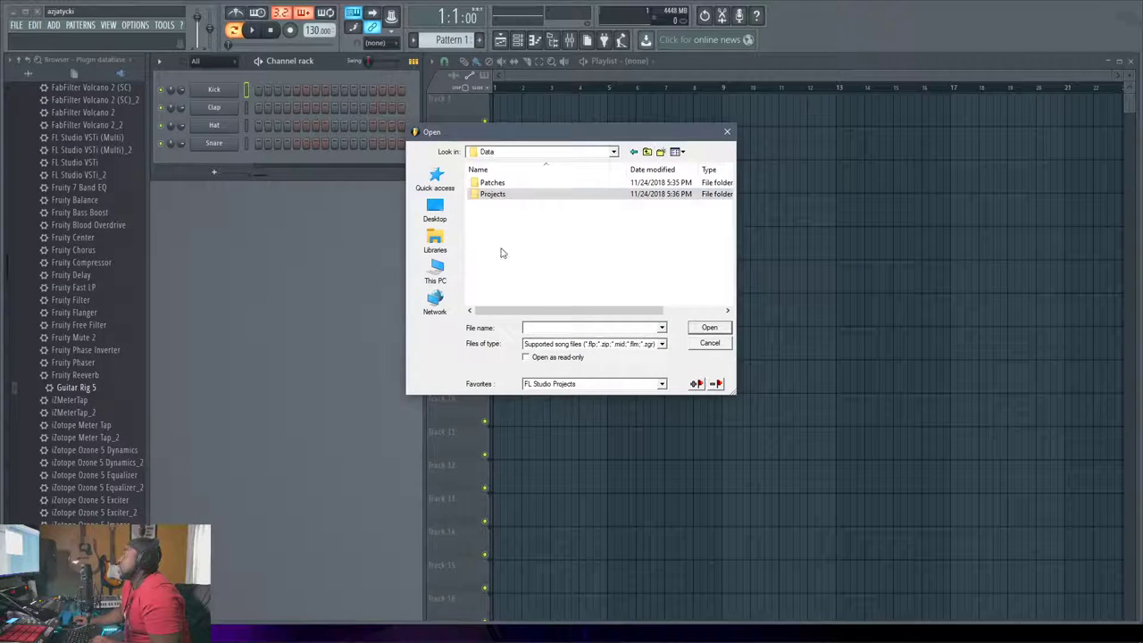
{"action": "left_click", "coordinate": [647, 152]}
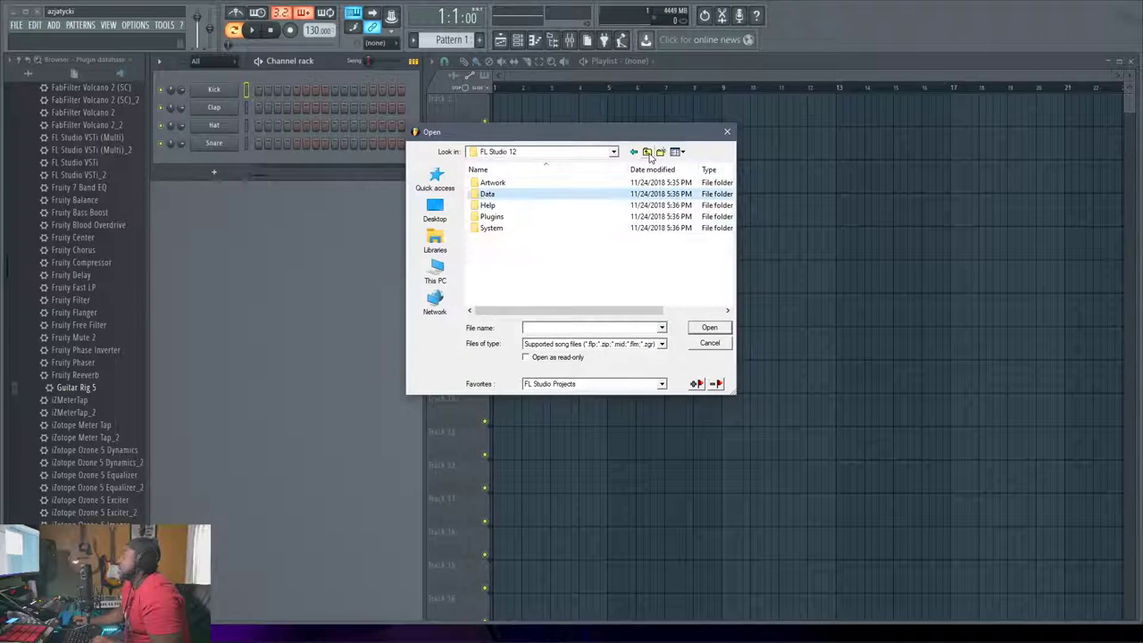
{"action": "left_click", "coordinate": [563, 383]}
{"action": "left_click", "coordinate": [550, 395]}
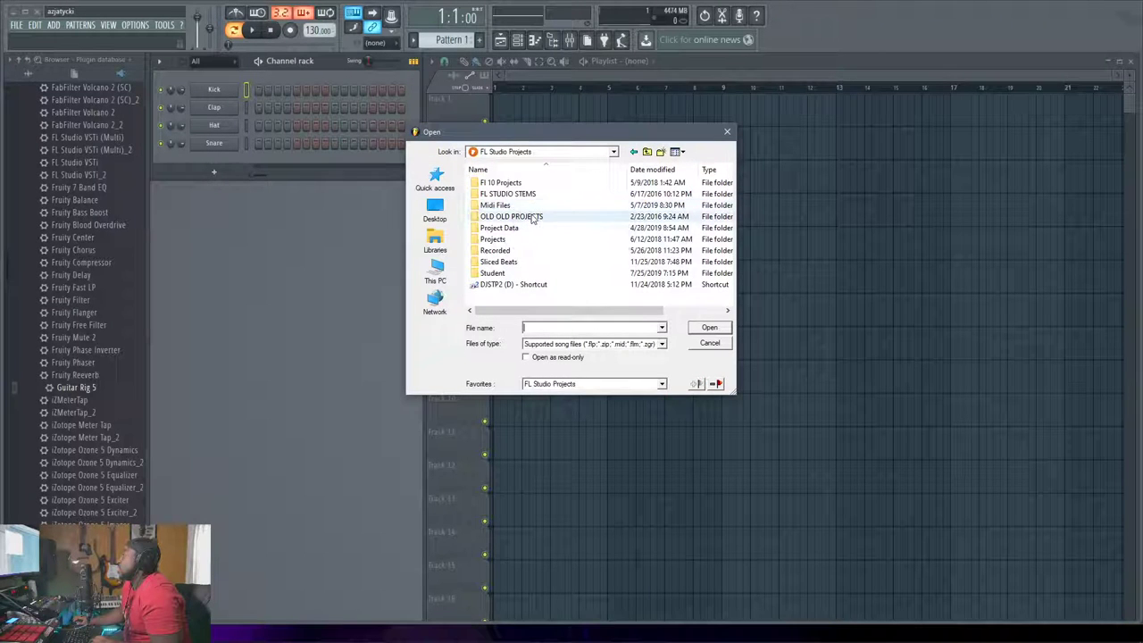
{"action": "double_click", "coordinate": [506, 240]}
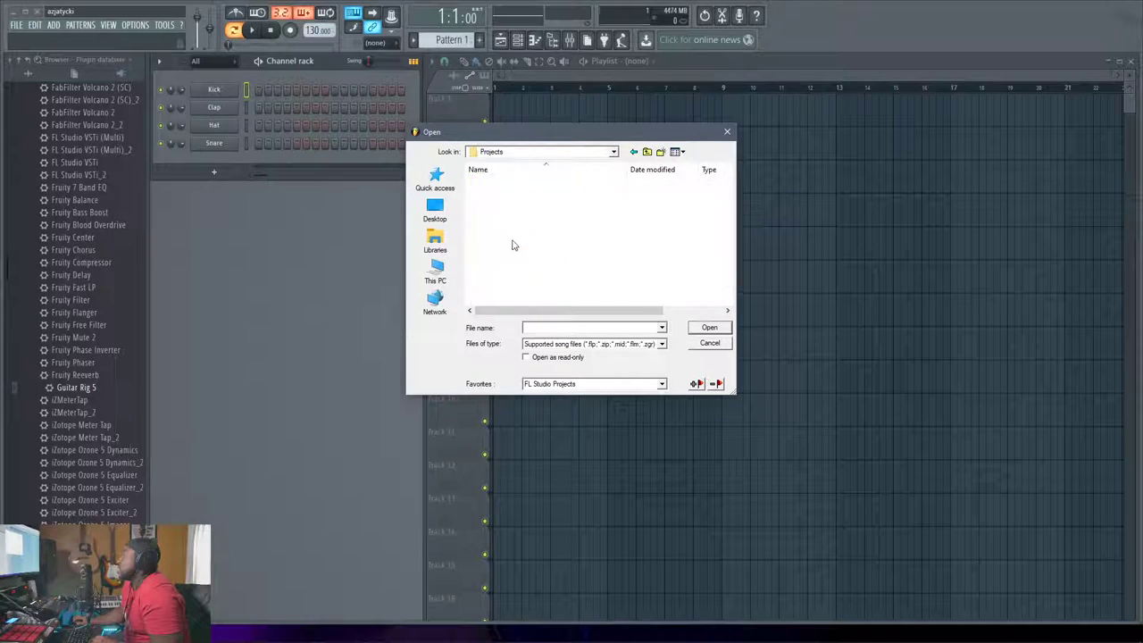
Find order.flp among the projects, open it, and show its mixer
{"action": "scroll", "coordinate": [536, 293], "scroll_direction": "down", "scroll_amount": 10}
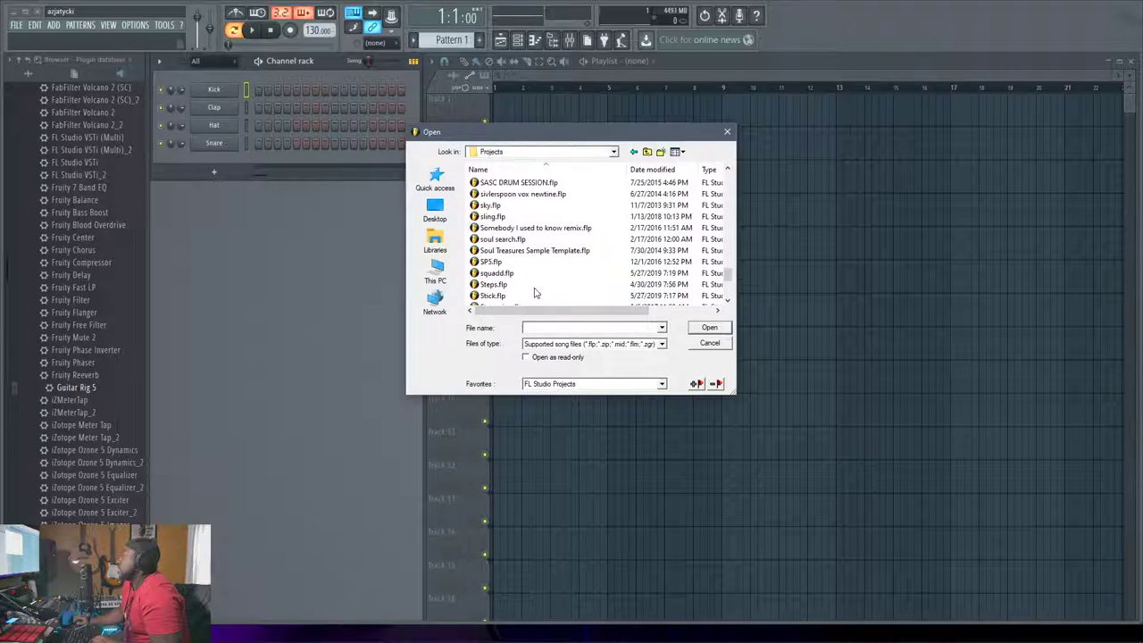
{"action": "scroll", "coordinate": [536, 293], "scroll_direction": "up", "scroll_amount": 6}
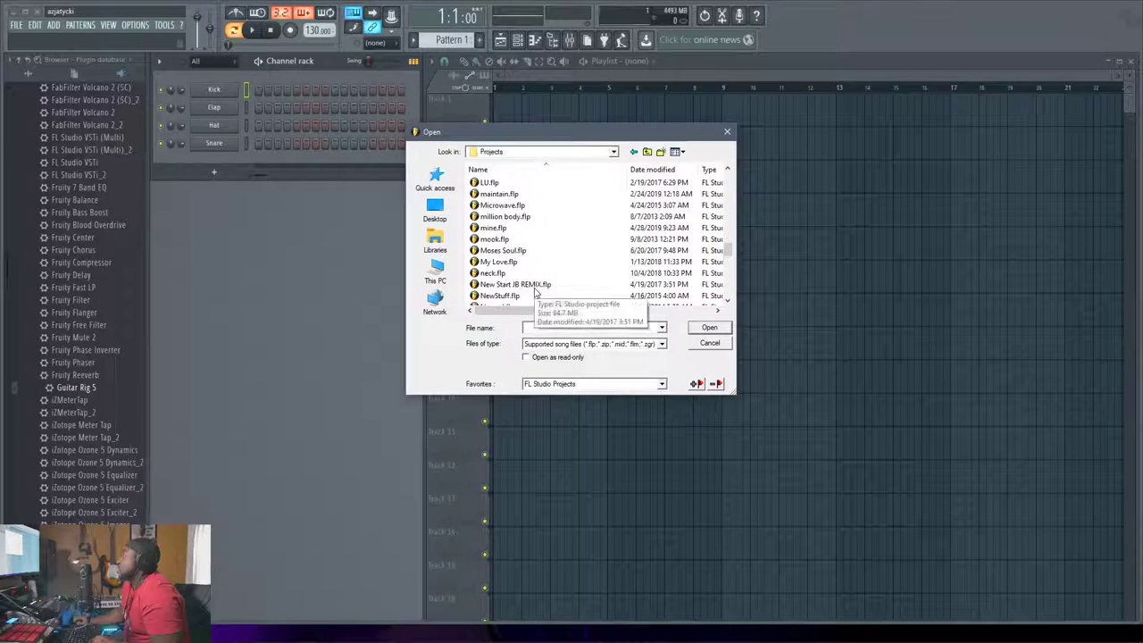
{"action": "scroll", "coordinate": [535, 293], "scroll_direction": "up", "scroll_amount": 10}
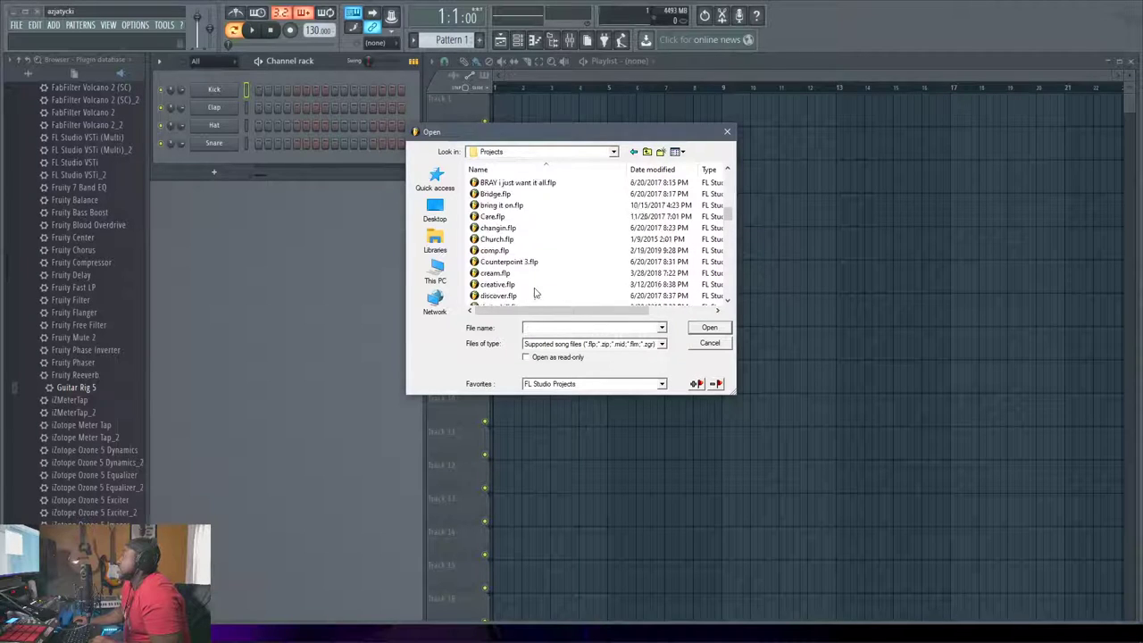
{"action": "scroll", "coordinate": [536, 293], "scroll_direction": "down", "scroll_amount": 8}
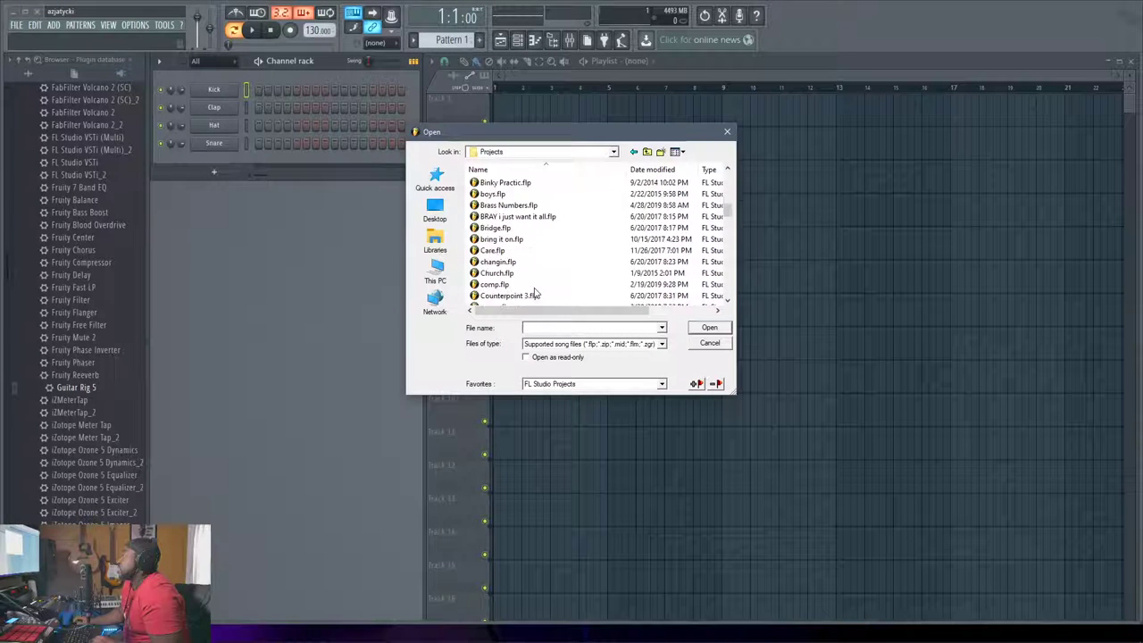
{"action": "scroll", "coordinate": [536, 293], "scroll_direction": "down", "scroll_amount": 15}
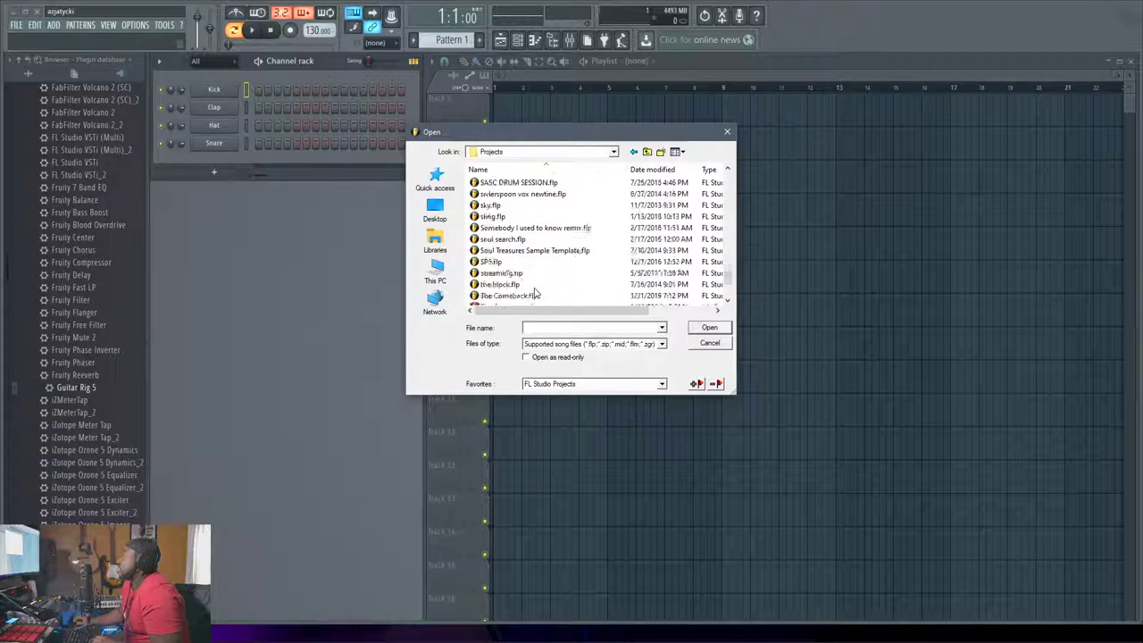
{"action": "scroll", "coordinate": [514, 290], "scroll_direction": "up", "scroll_amount": 6}
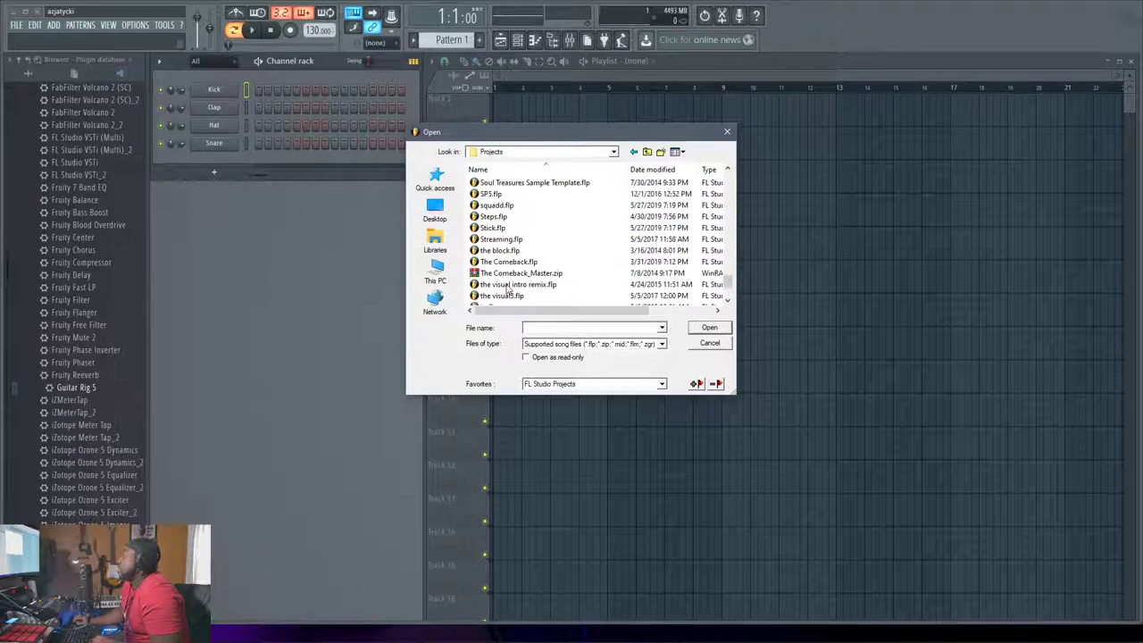
{"action": "scroll", "coordinate": [506, 286], "scroll_direction": "up", "scroll_amount": 5}
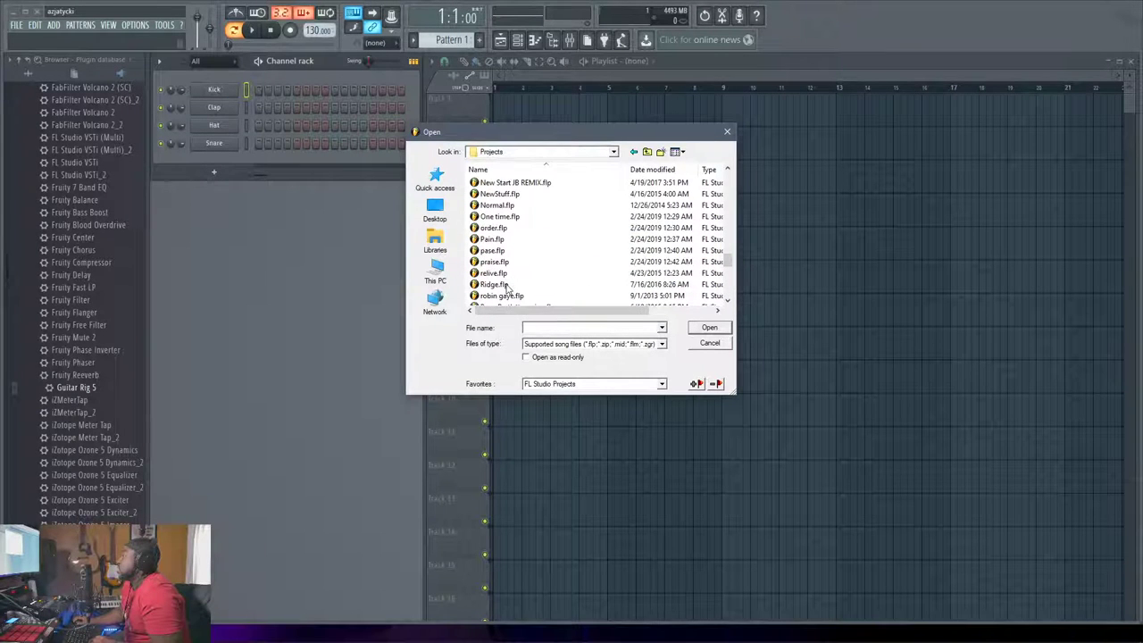
{"action": "double_click", "coordinate": [497, 233]}
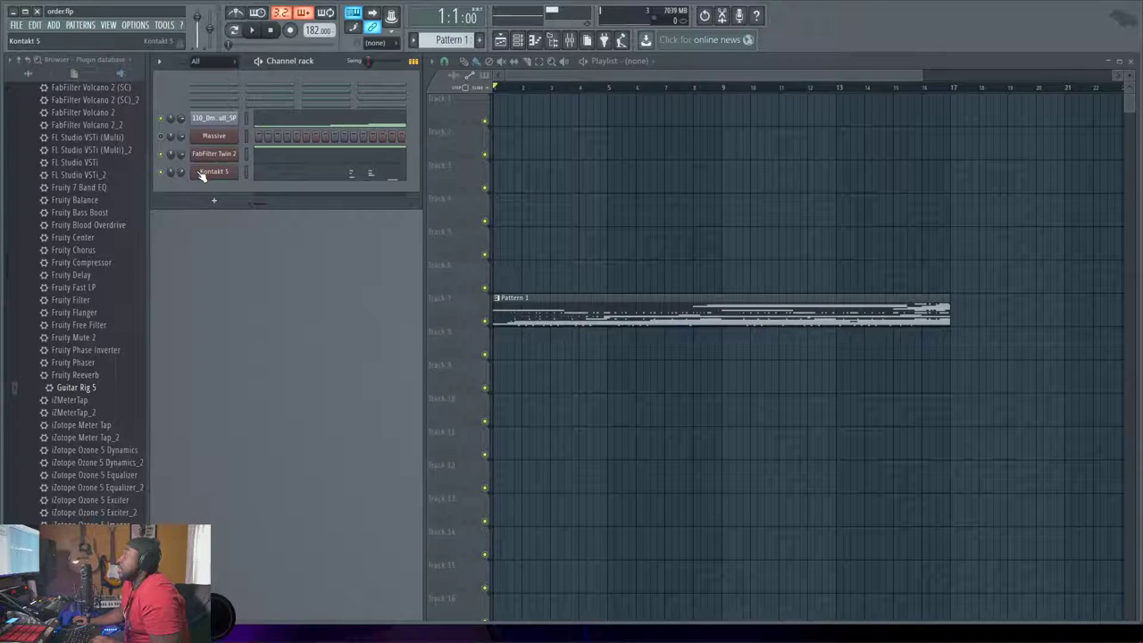
{"action": "key", "text": "F9"}
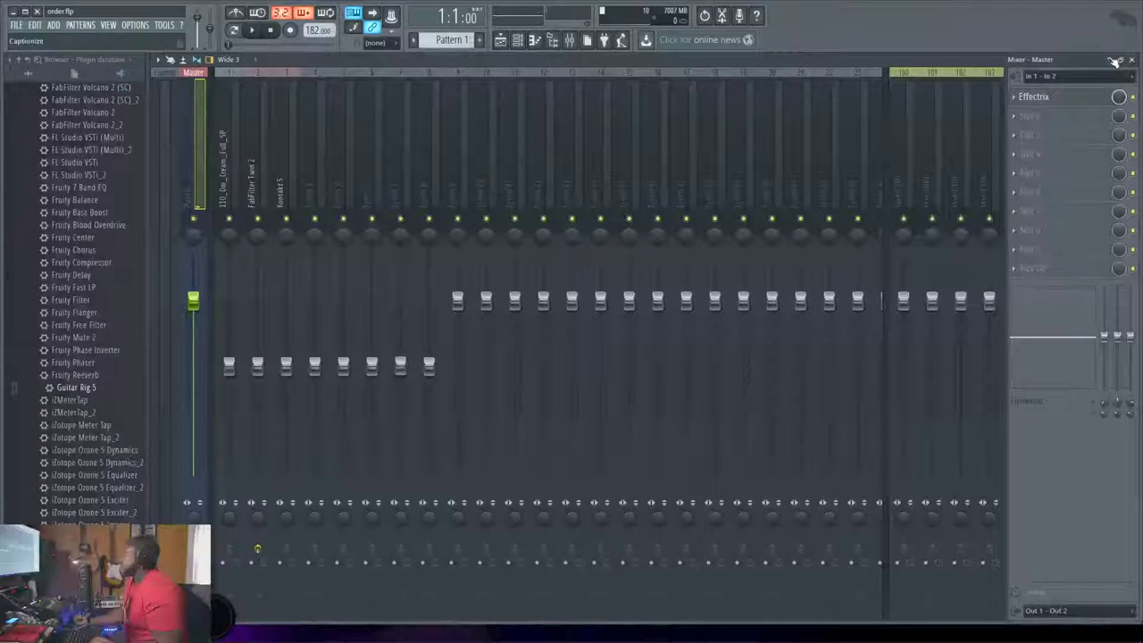
Set the Master track's audio input to none and leave the mixer
{"action": "left_click", "coordinate": [1076, 76]}
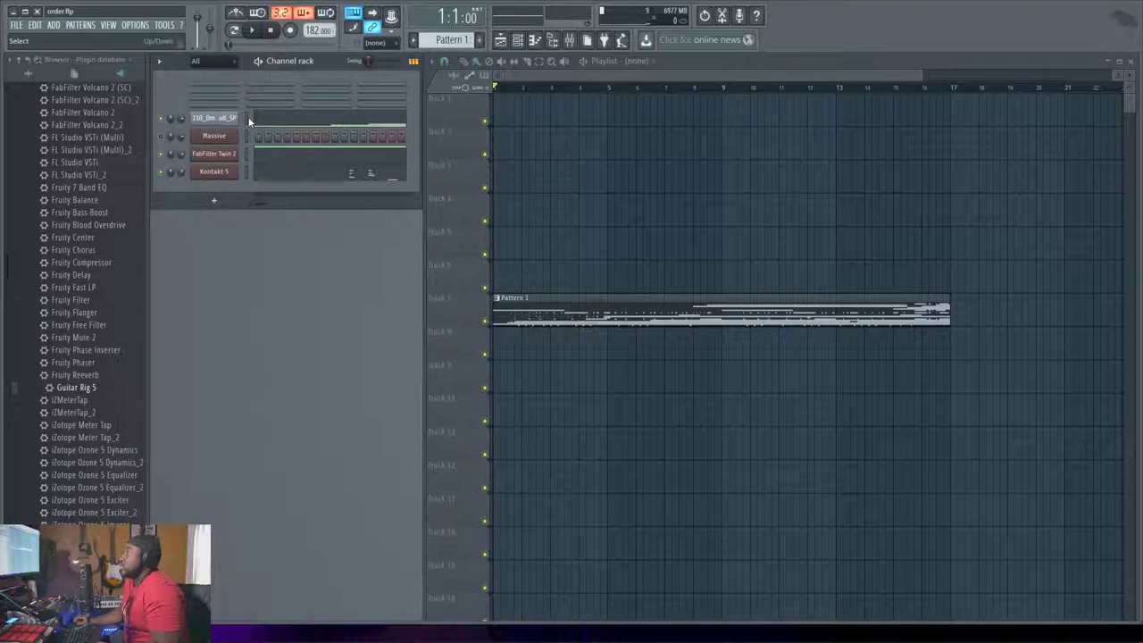
{"action": "key", "text": "alt+z"}
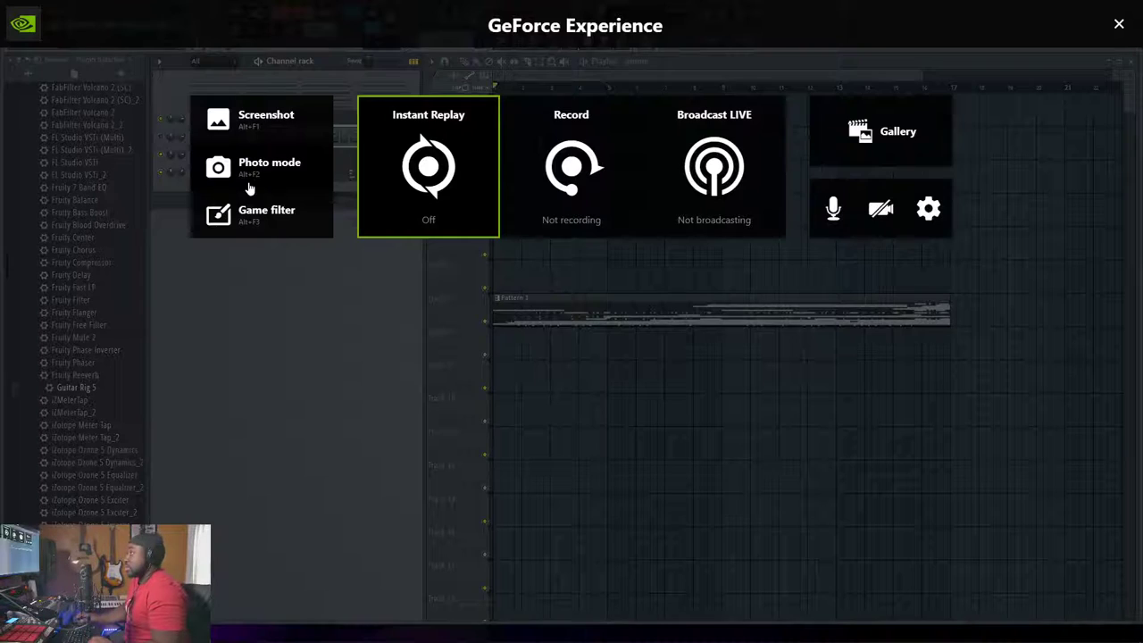
{"action": "left_click", "coordinate": [1120, 26]}
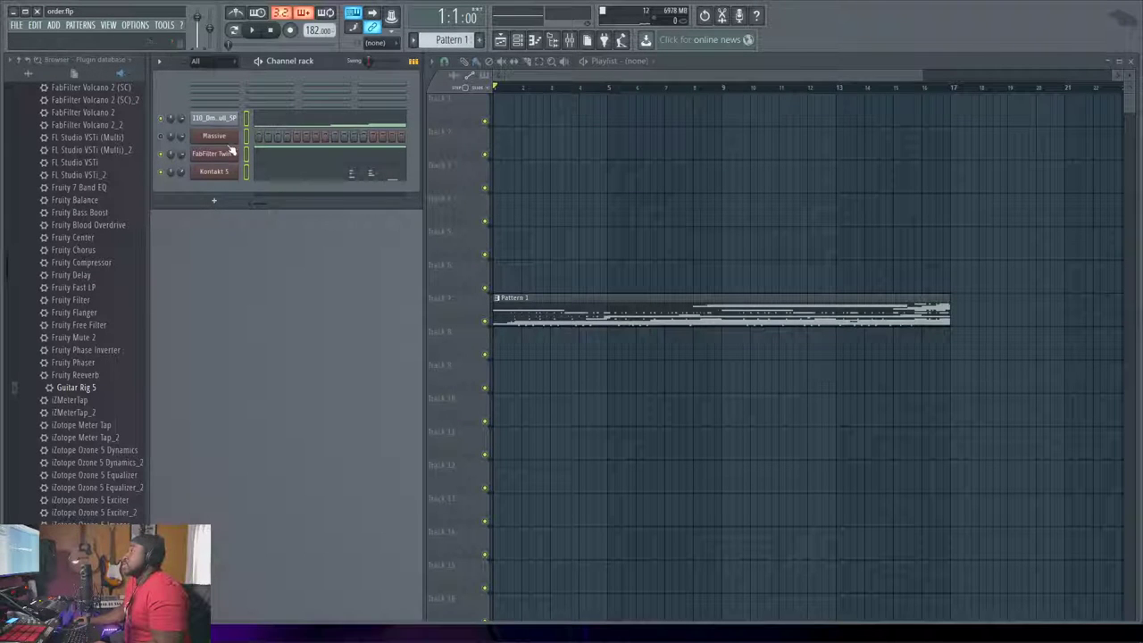
{"action": "left_click", "coordinate": [109, 27]}
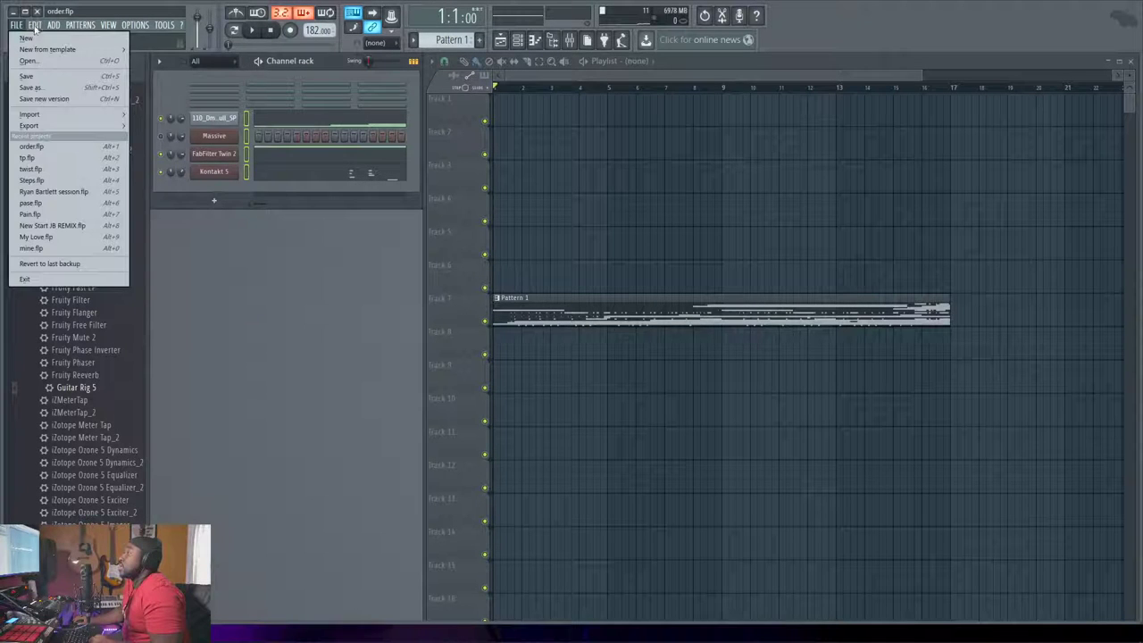
{"action": "mouse_move", "coordinate": [107, 26]}
{"action": "mouse_move", "coordinate": [152, 26]}
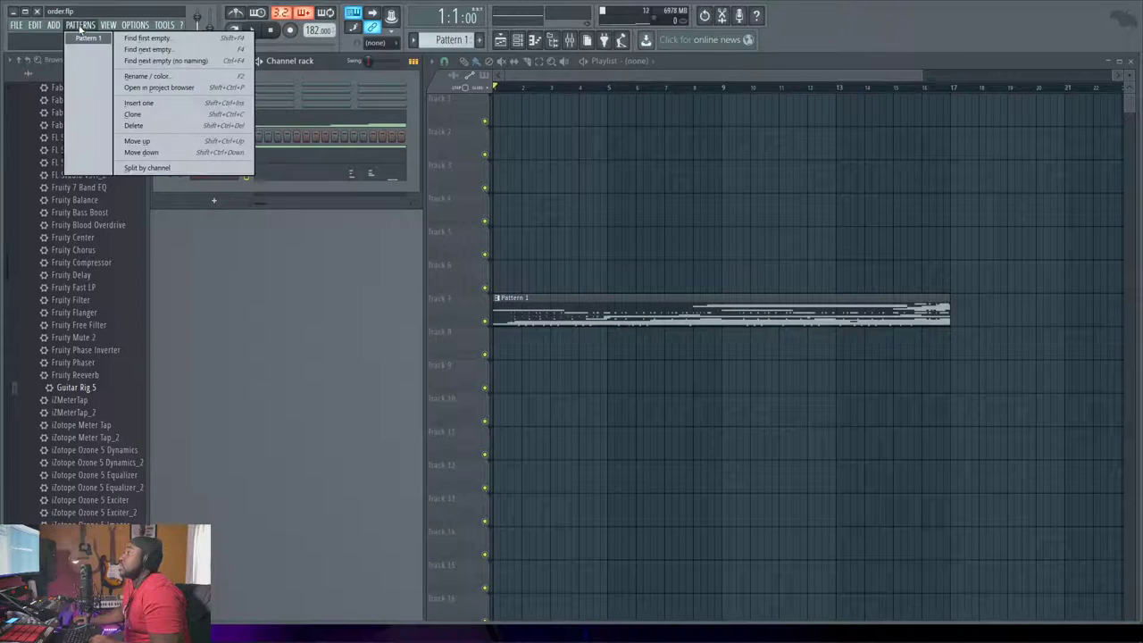
{"action": "left_click", "coordinate": [291, 225]}
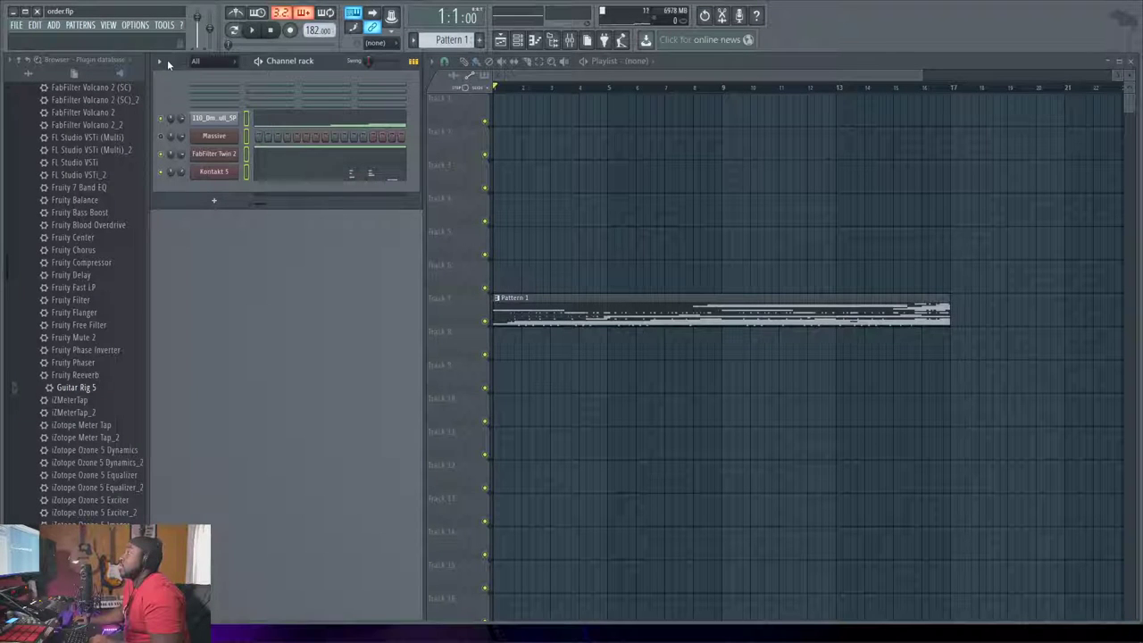
Zip all the selected instrument channels in the channel rack
{"action": "left_click", "coordinate": [160, 63]}
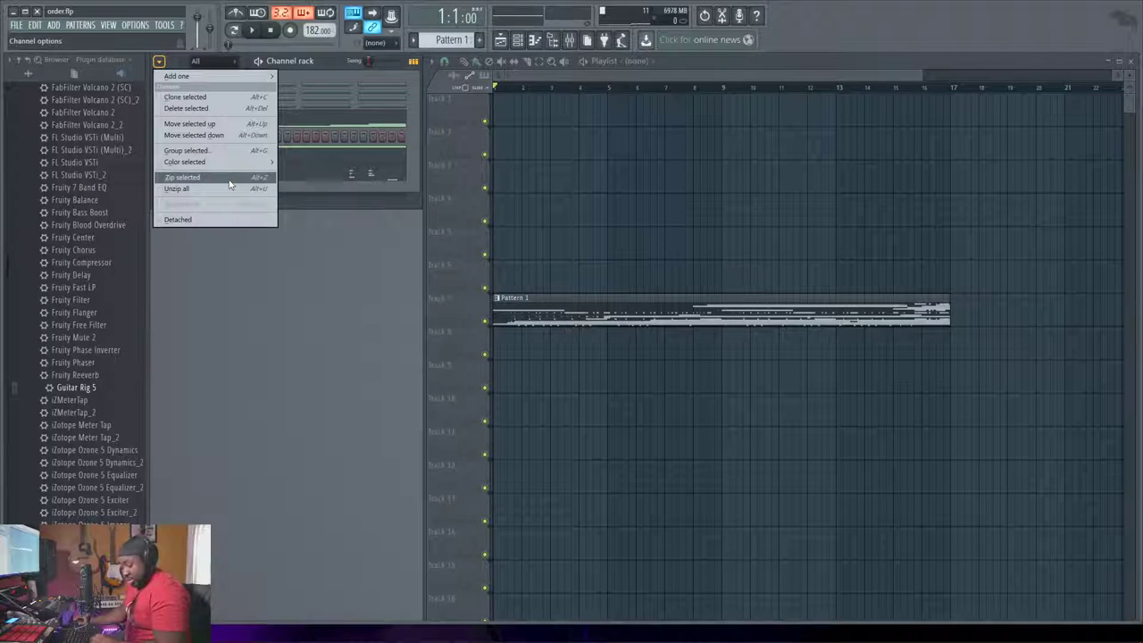
{"action": "left_click", "coordinate": [271, 287]}
{"action": "key", "text": "alt+z"}
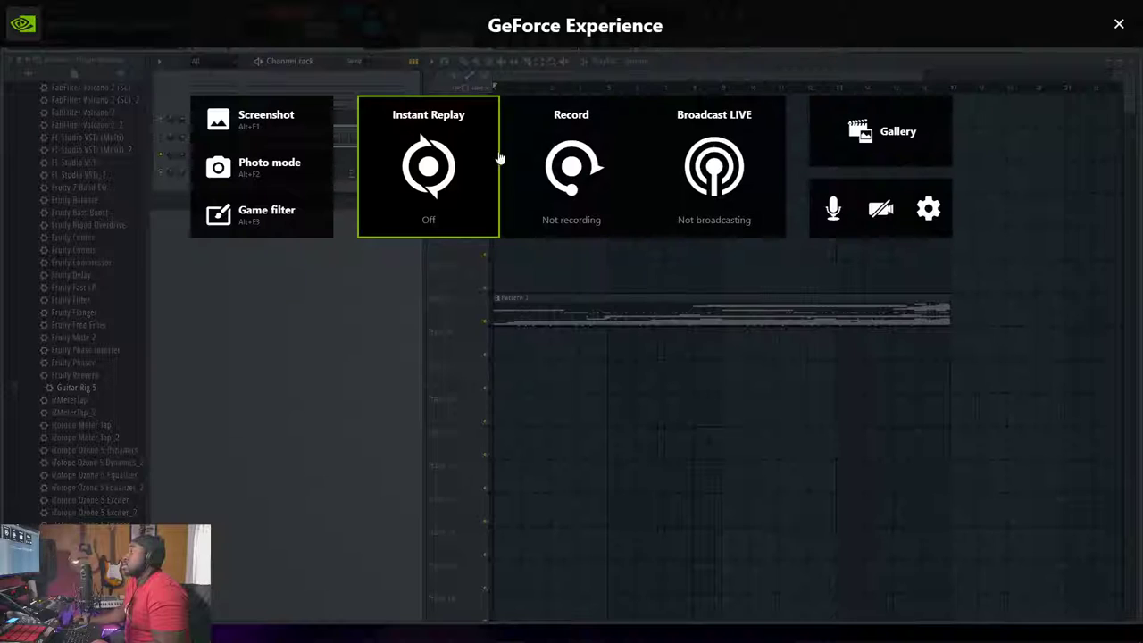
{"action": "left_click", "coordinate": [1127, 25]}
{"action": "left_click", "coordinate": [160, 62]}
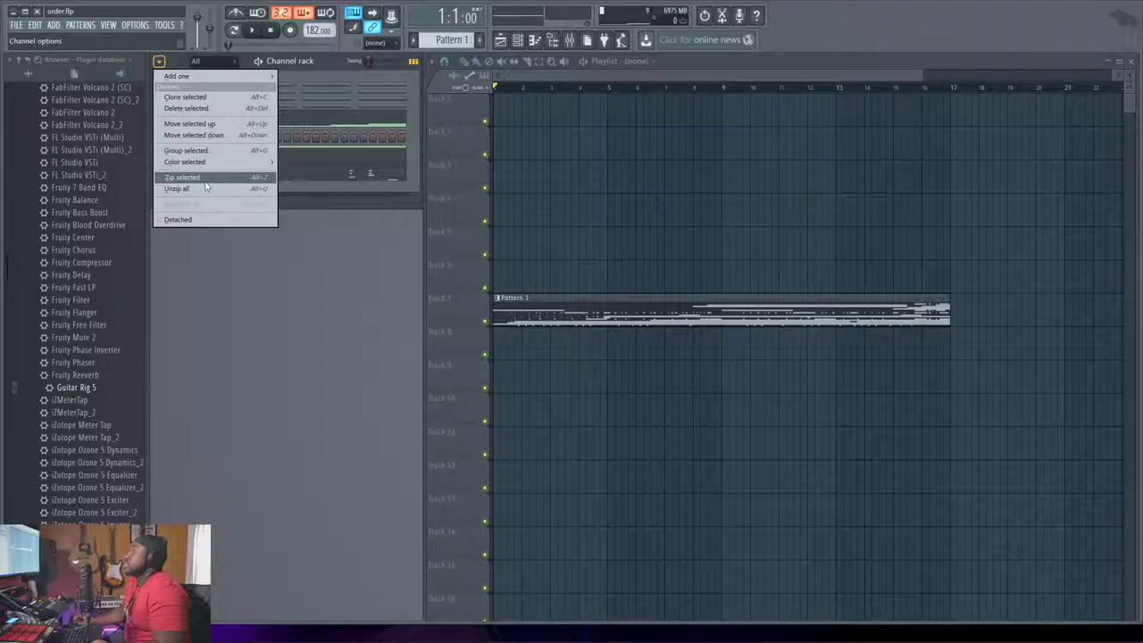
{"action": "left_click", "coordinate": [205, 178]}
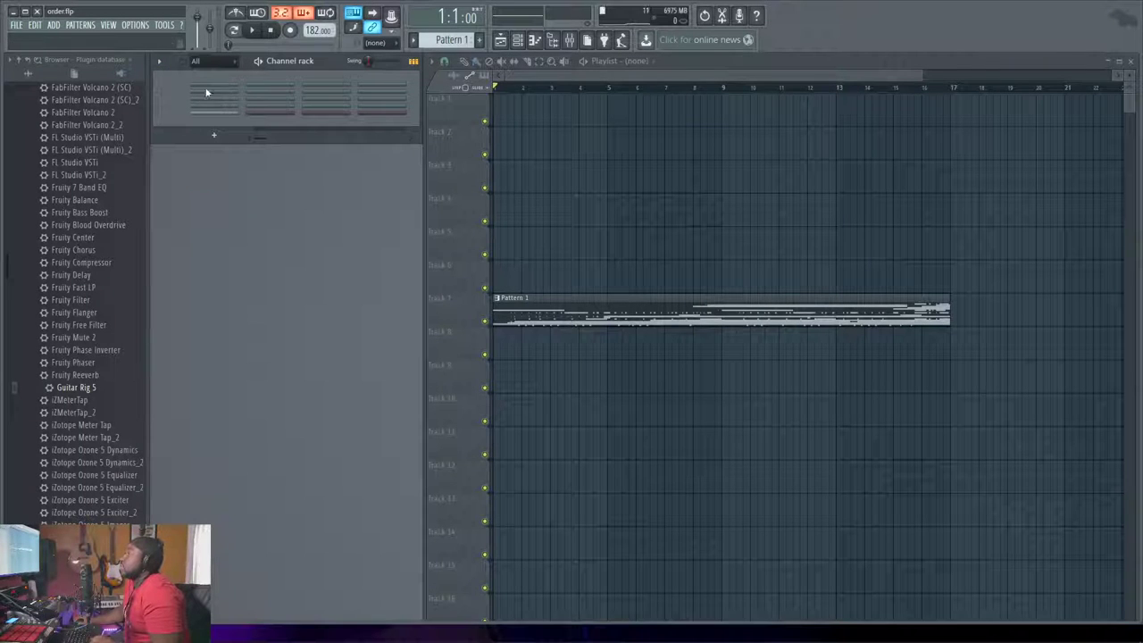
Unzip the channels Roland Ch 1 through Roland Ch 16 one by one in the channel rack
{"action": "left_click", "coordinate": [206, 91]}
{"action": "left_click", "coordinate": [214, 107]}
{"action": "left_click", "coordinate": [215, 125]}
{"action": "left_click", "coordinate": [214, 150]}
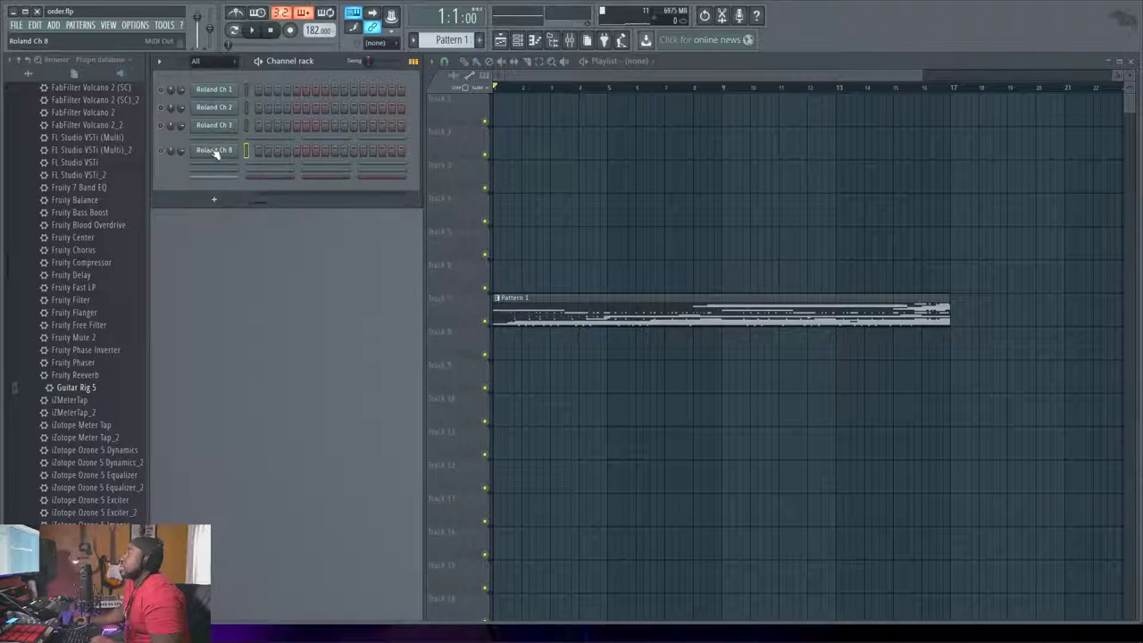
{"action": "left_click", "coordinate": [216, 142]}
{"action": "left_click", "coordinate": [252, 158]}
{"action": "left_click", "coordinate": [213, 169]}
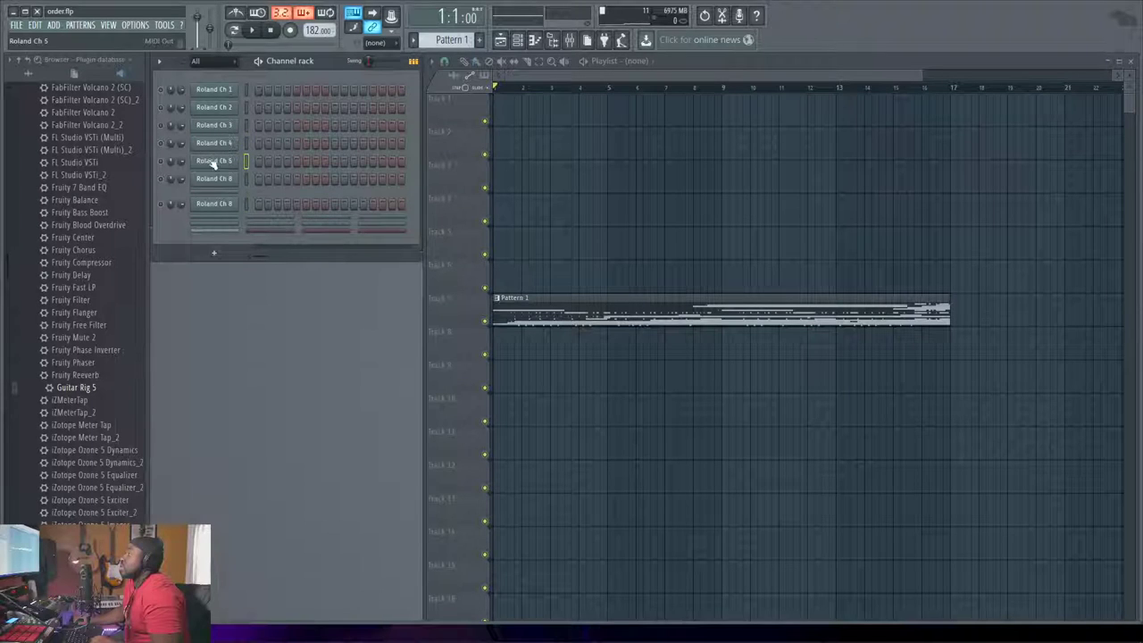
{"action": "right_click", "coordinate": [211, 192]}
{"action": "left_click", "coordinate": [210, 192]}
{"action": "left_click", "coordinate": [225, 229]}
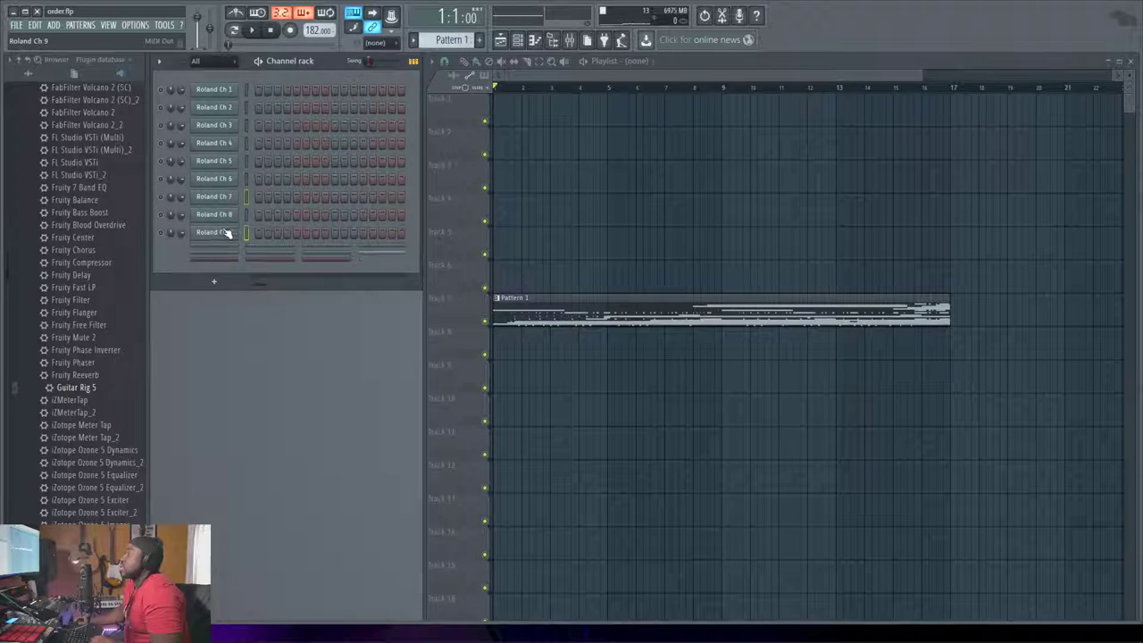
{"action": "left_click", "coordinate": [214, 250]}
{"action": "left_click", "coordinate": [212, 270]}
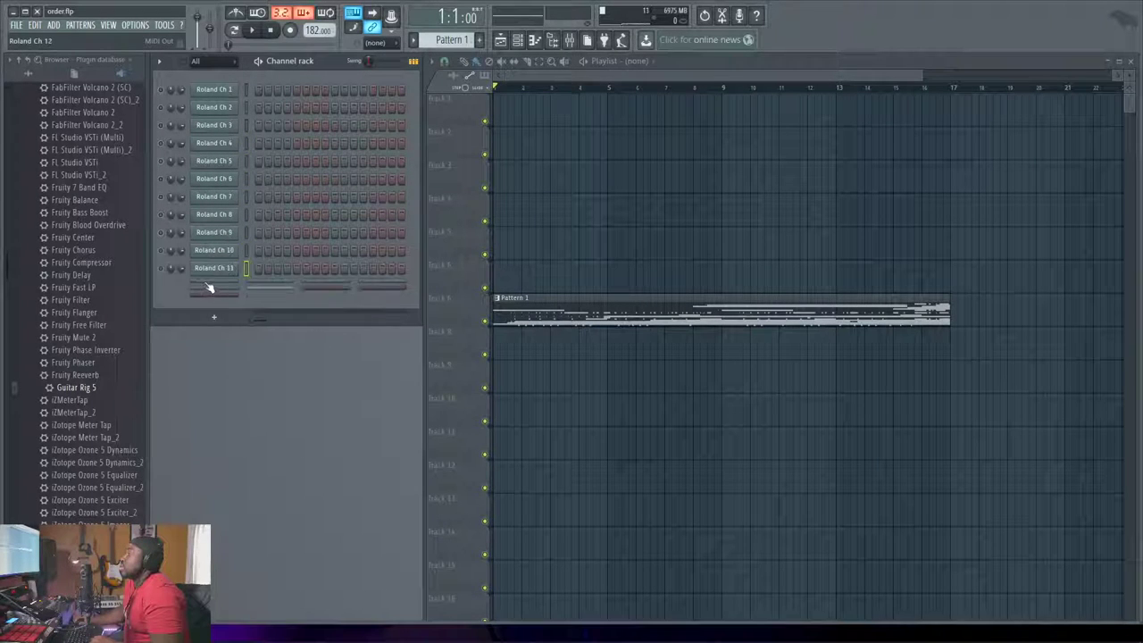
{"action": "left_click", "coordinate": [209, 286]}
{"action": "left_click", "coordinate": [215, 305]}
{"action": "left_click", "coordinate": [221, 321]}
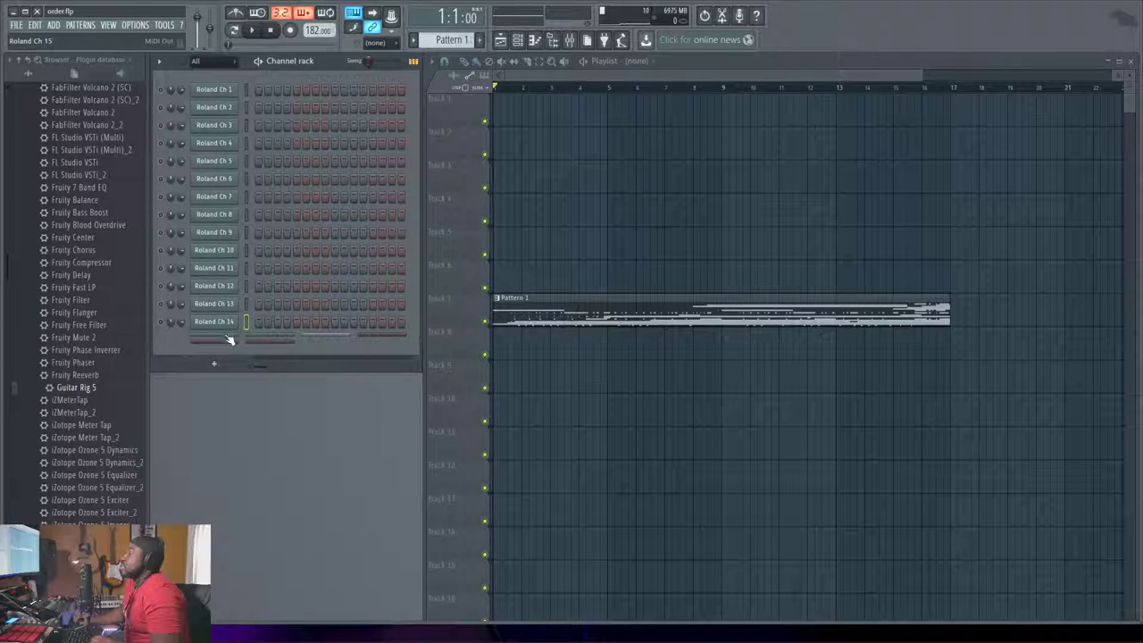
{"action": "left_click", "coordinate": [229, 340]}
{"action": "left_click", "coordinate": [223, 358]}
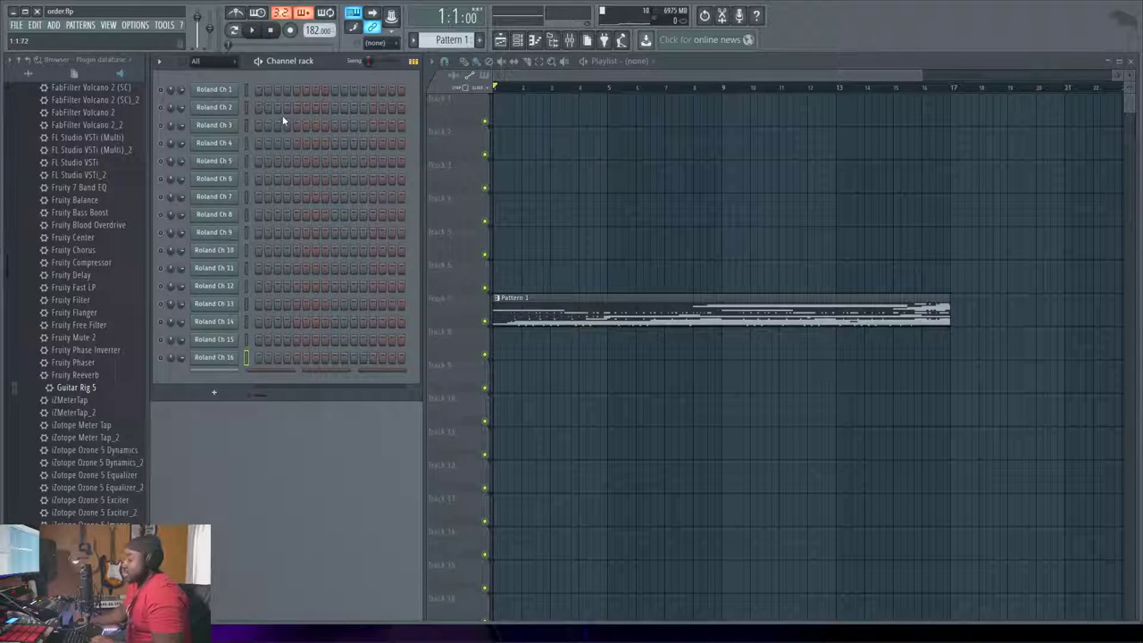
Set the audio input of mixer insert 4 to the stereo pair In 3 - In 4 and close the mixer
{"action": "key", "text": "F9"}
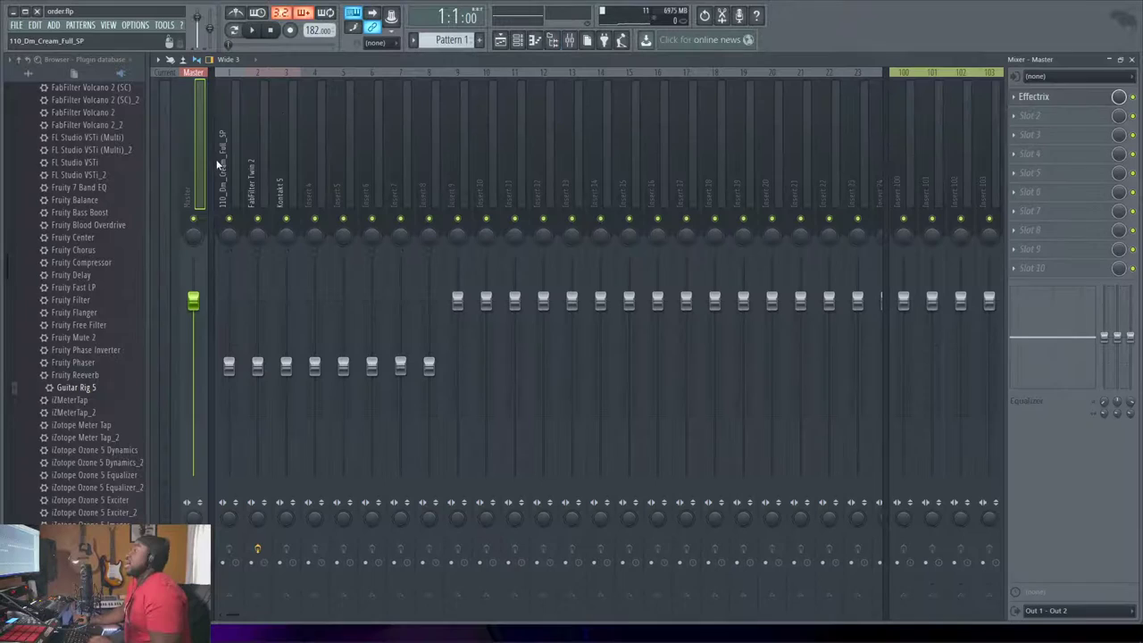
{"action": "left_click", "coordinate": [303, 153]}
{"action": "left_click", "coordinate": [1063, 78]}
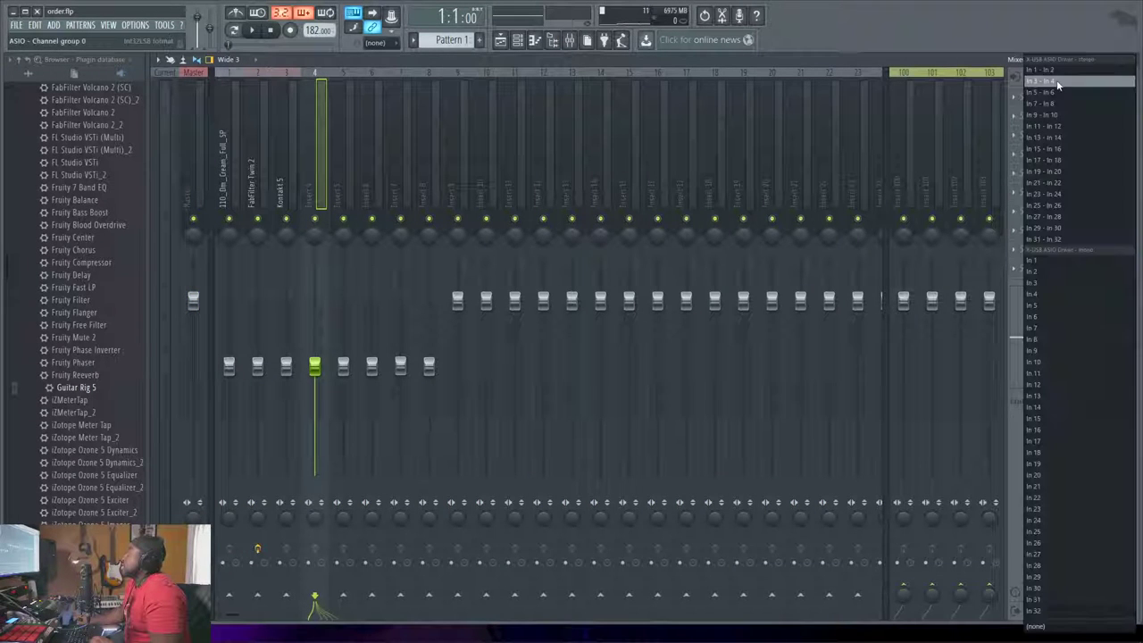
{"action": "left_click", "coordinate": [1068, 93]}
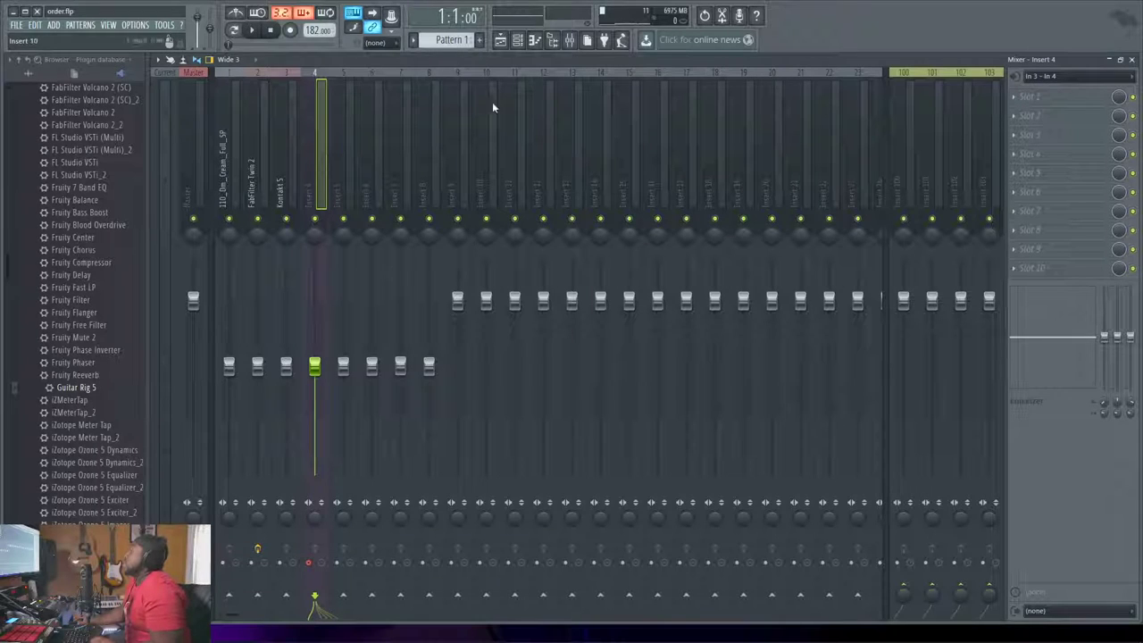
{"action": "left_click", "coordinate": [1082, 76]}
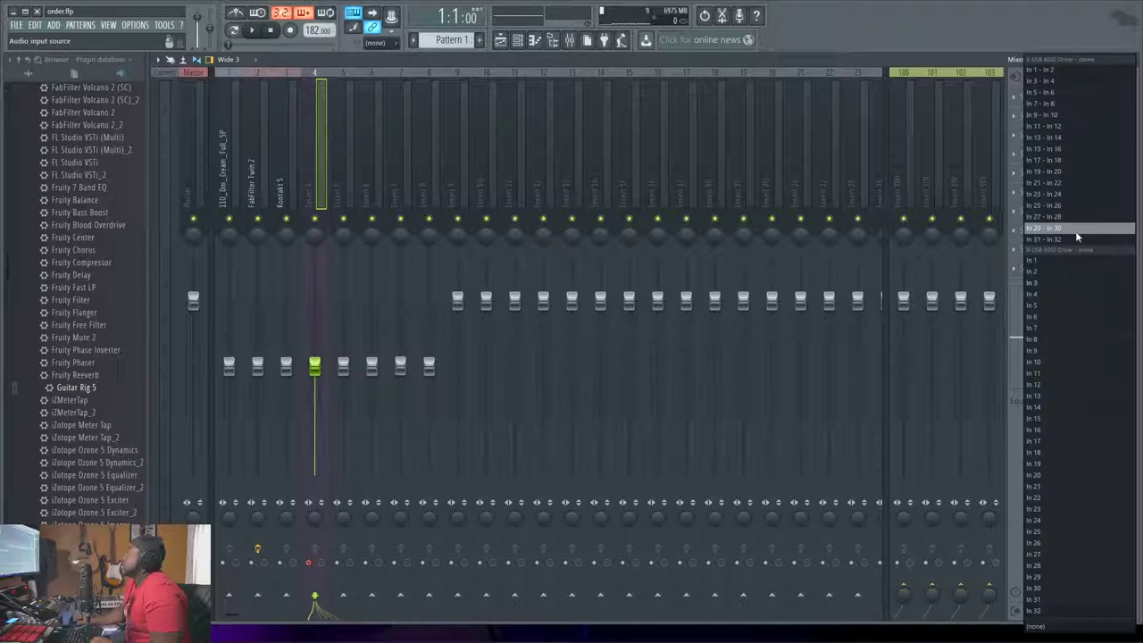
{"action": "left_click", "coordinate": [1093, 84]}
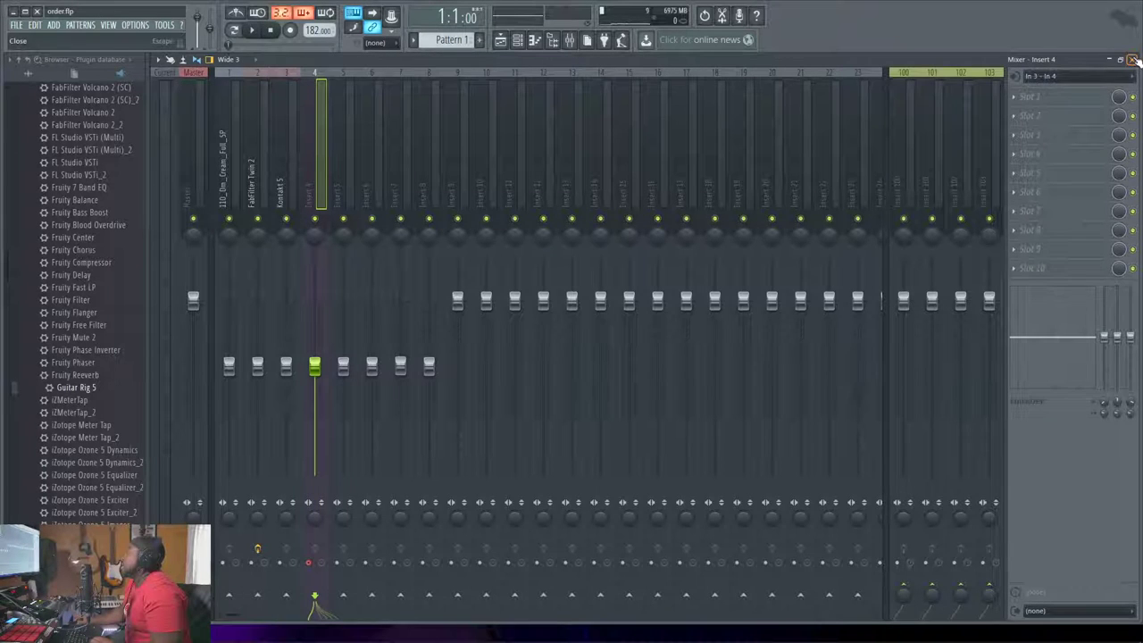
{"action": "left_click", "coordinate": [1135, 61]}
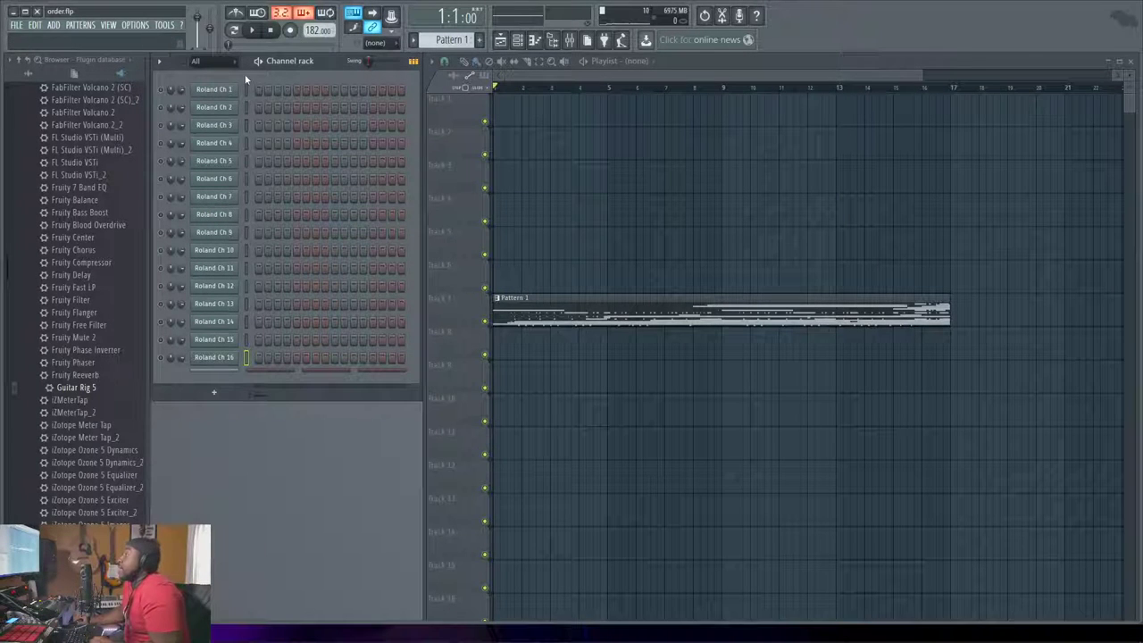
Select the Roland Ch 1 channel and briefly show the mixer
{"action": "left_click", "coordinate": [206, 90]}
{"action": "left_click", "coordinate": [206, 90]}
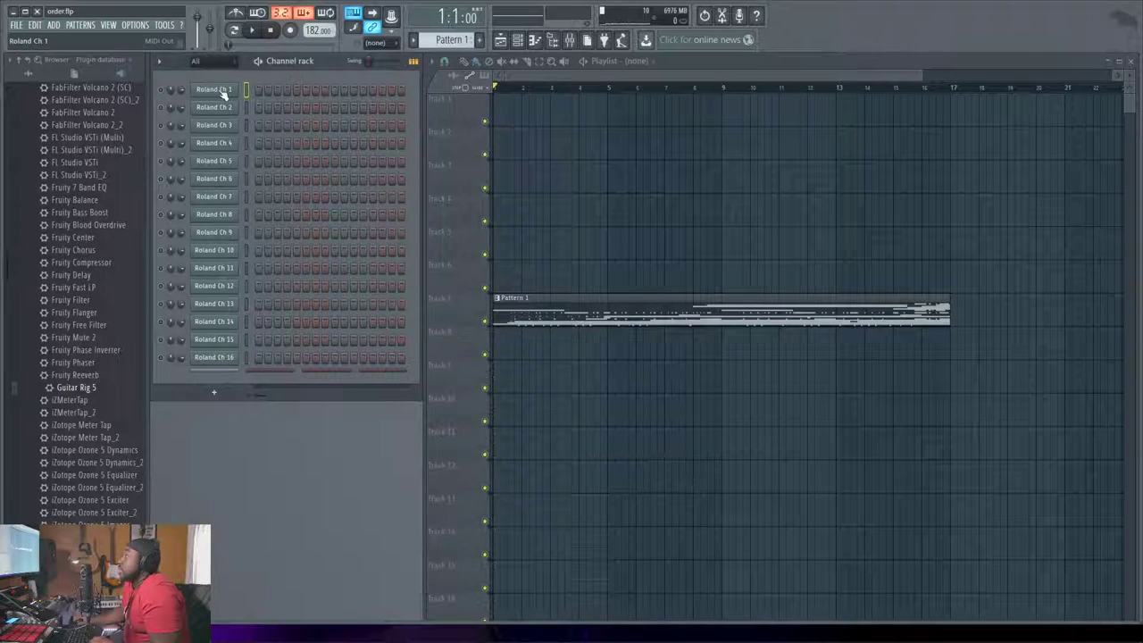
{"action": "key", "text": "F9"}
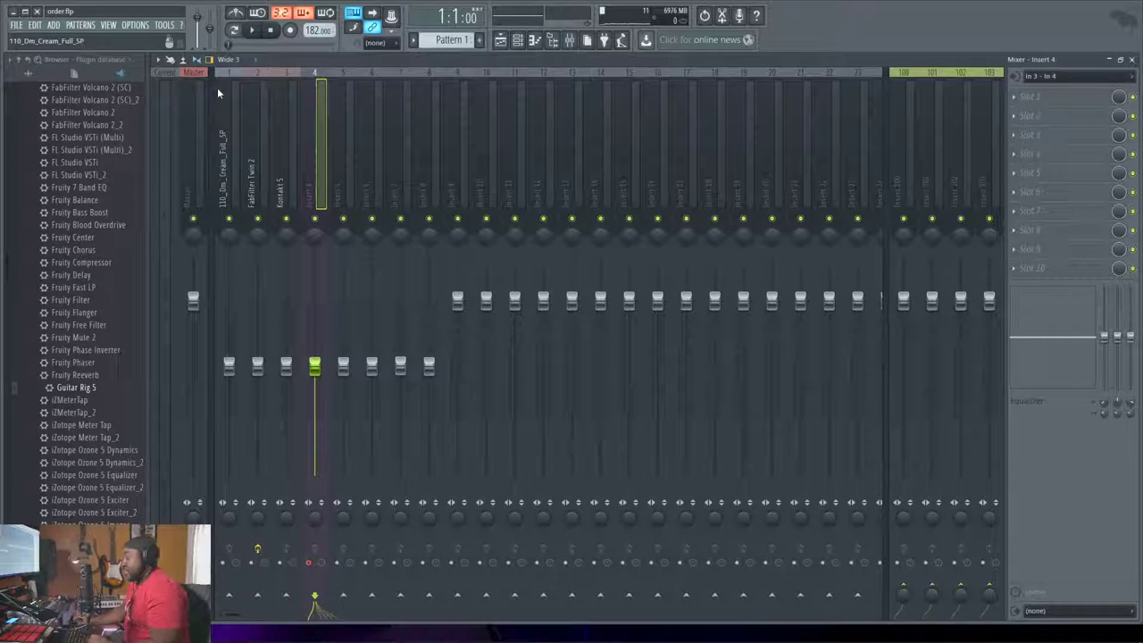
{"action": "key", "text": "F9"}
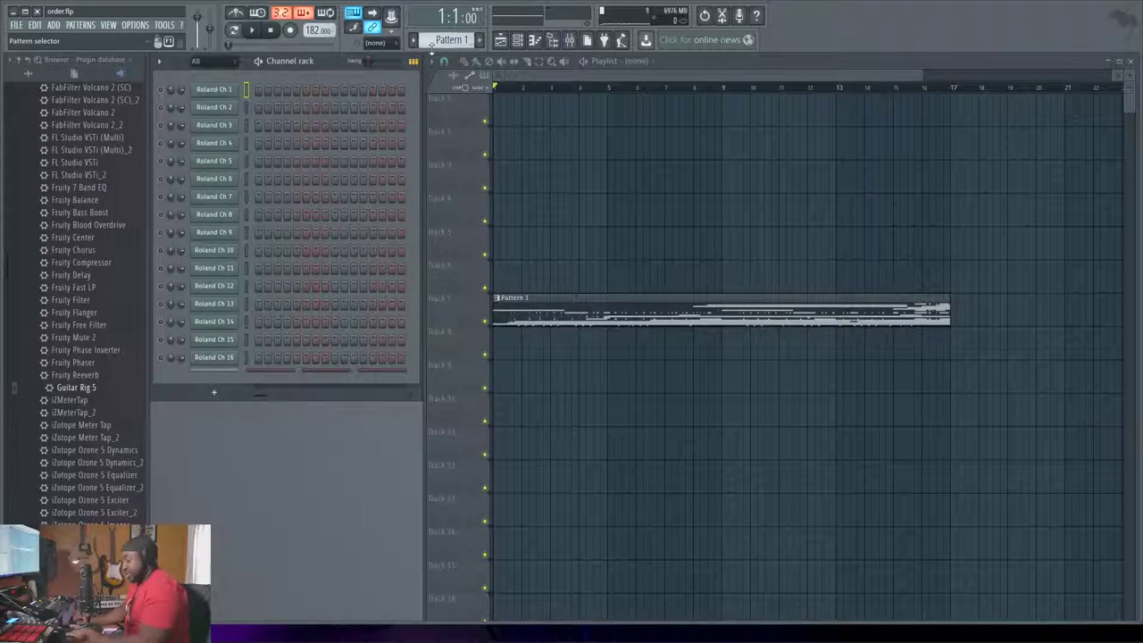
Open the MIDI device settings and select the 2- FANTOM-X output to examine its port and sync settings
{"action": "key", "text": "F11"}
{"action": "left_click", "coordinate": [437, 160]}
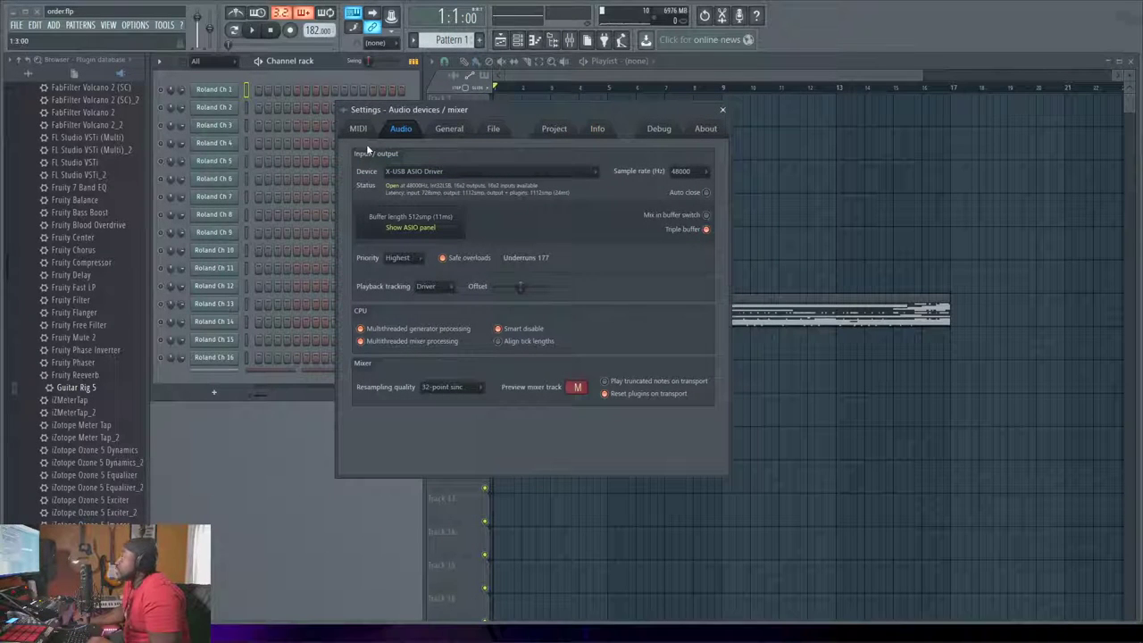
{"action": "left_click", "coordinate": [358, 129]}
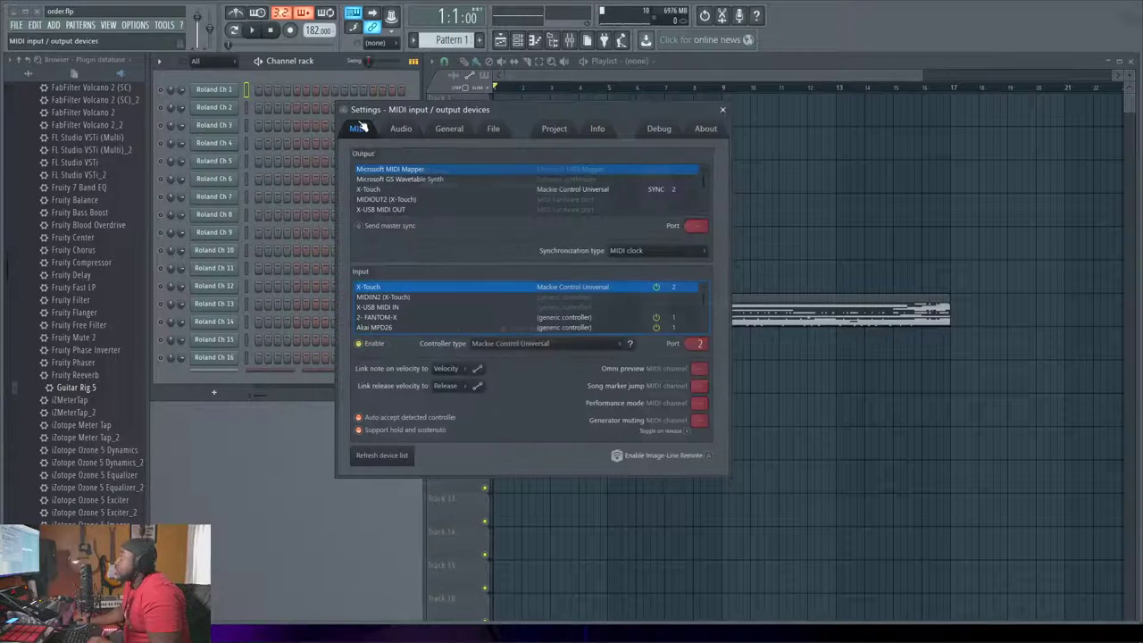
{"action": "left_click", "coordinate": [377, 210]}
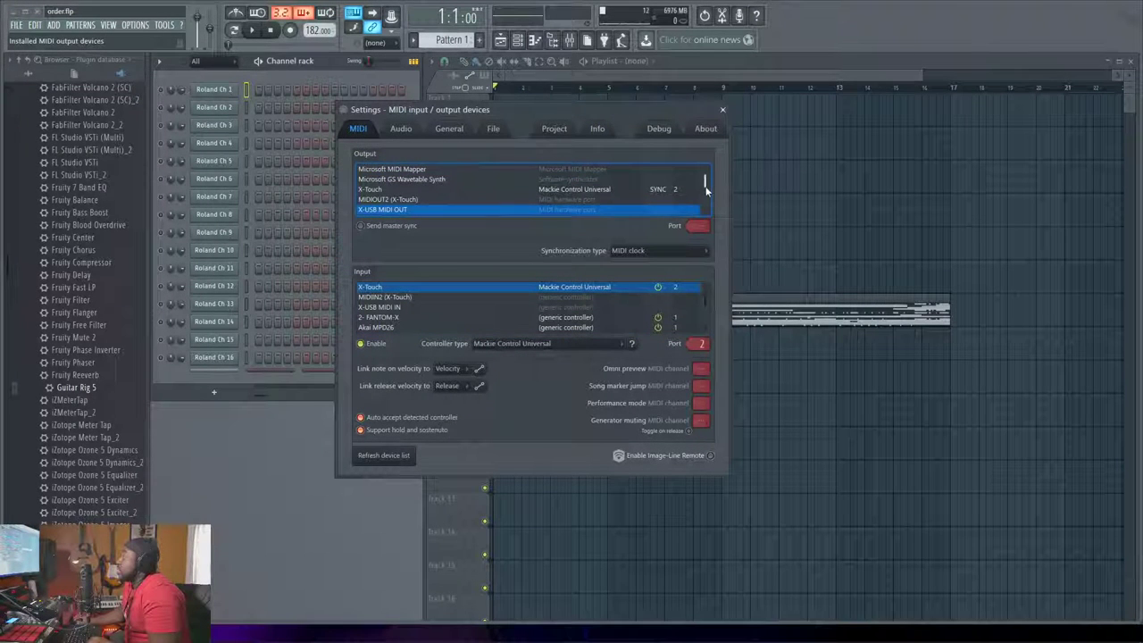
{"action": "left_click_drag", "start_coordinate": [705, 189], "coordinate": [705, 203]}
{"action": "left_click", "coordinate": [559, 186]}
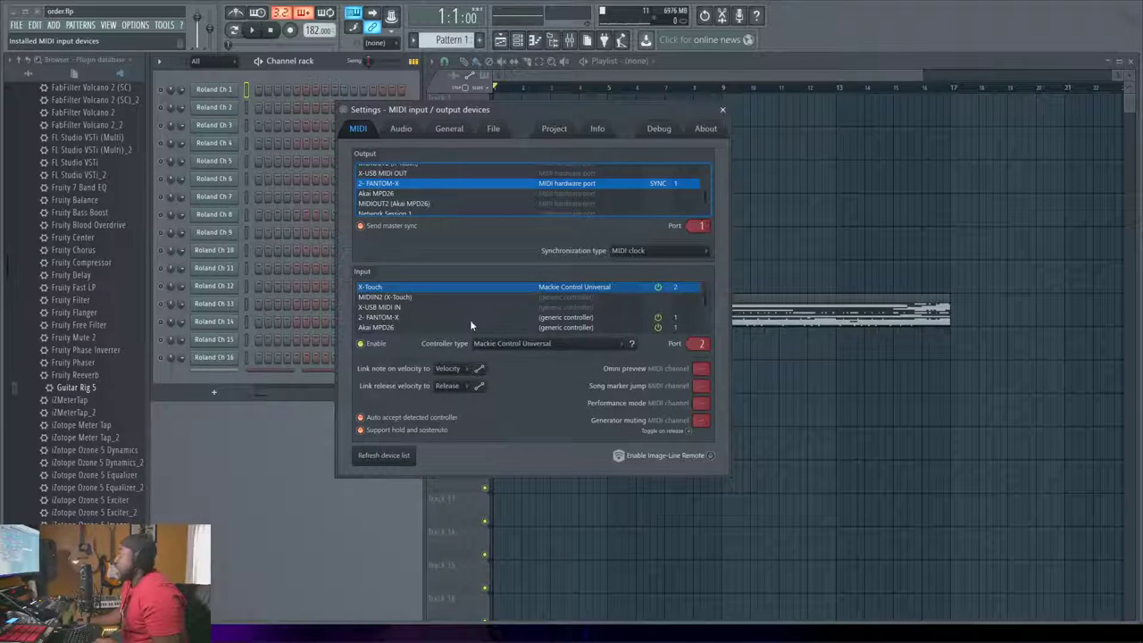
Compare the port assignments of the 2- FANTOM-X and X-Touch among the MIDI input and output devices
{"action": "scroll", "coordinate": [367, 317], "scroll_direction": "down", "scroll_amount": 3}
{"action": "scroll", "coordinate": [367, 317], "scroll_direction": "up", "scroll_amount": 3}
{"action": "scroll", "coordinate": [367, 317], "scroll_direction": "down", "scroll_amount": 7}
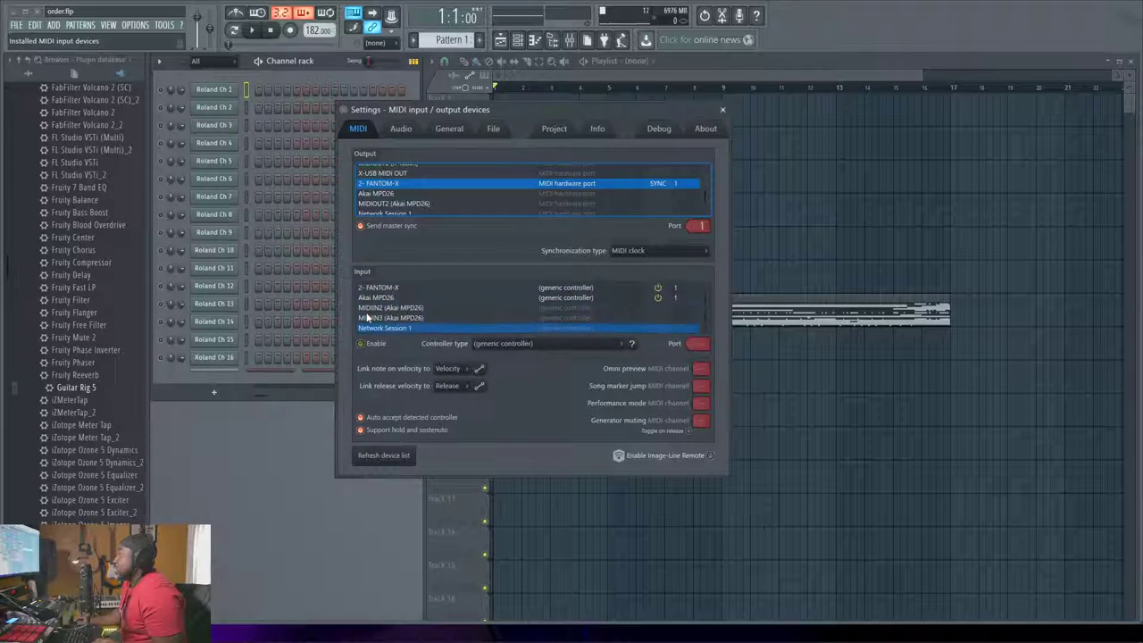
{"action": "scroll", "coordinate": [367, 317], "scroll_direction": "up", "scroll_amount": 4}
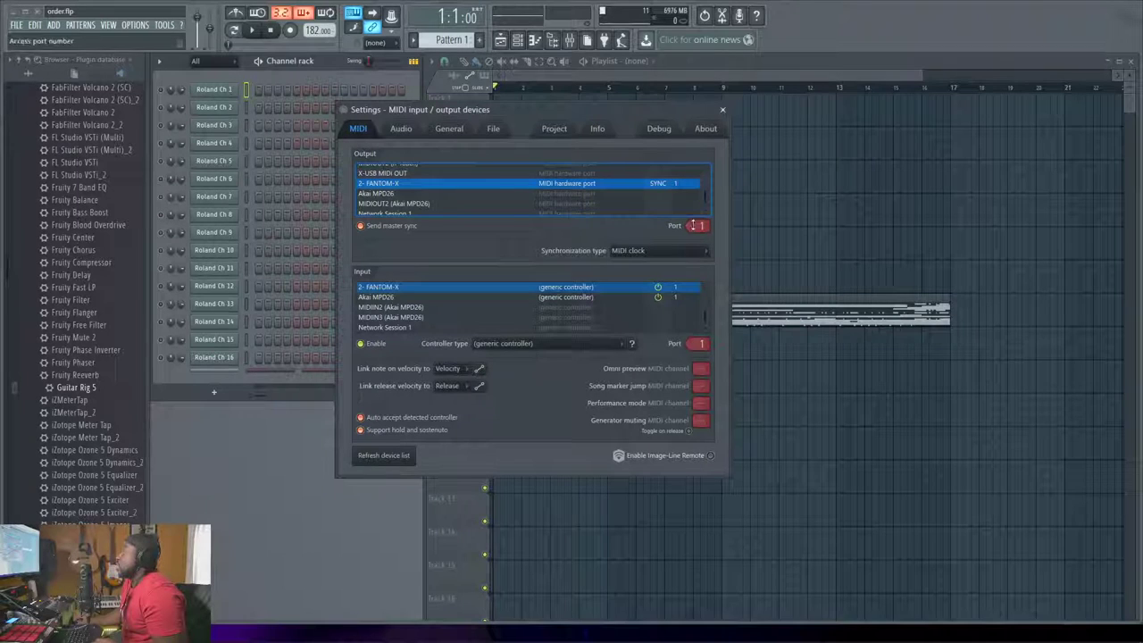
{"action": "scroll", "coordinate": [403, 199], "scroll_direction": "up", "scroll_amount": 4}
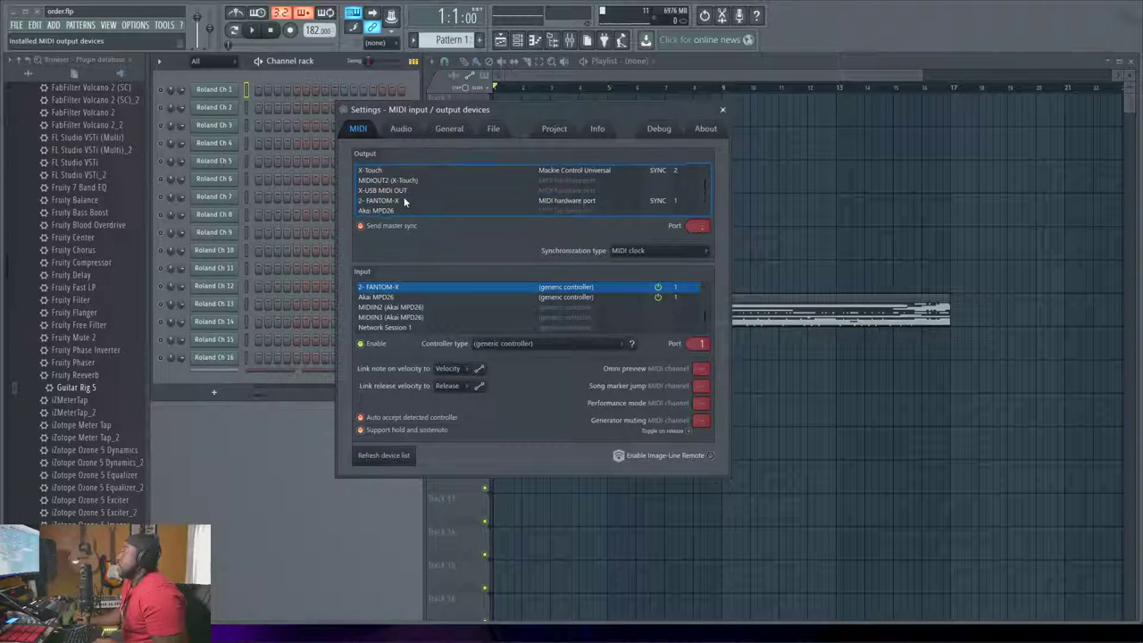
{"action": "scroll", "coordinate": [403, 202], "scroll_direction": "down", "scroll_amount": 1}
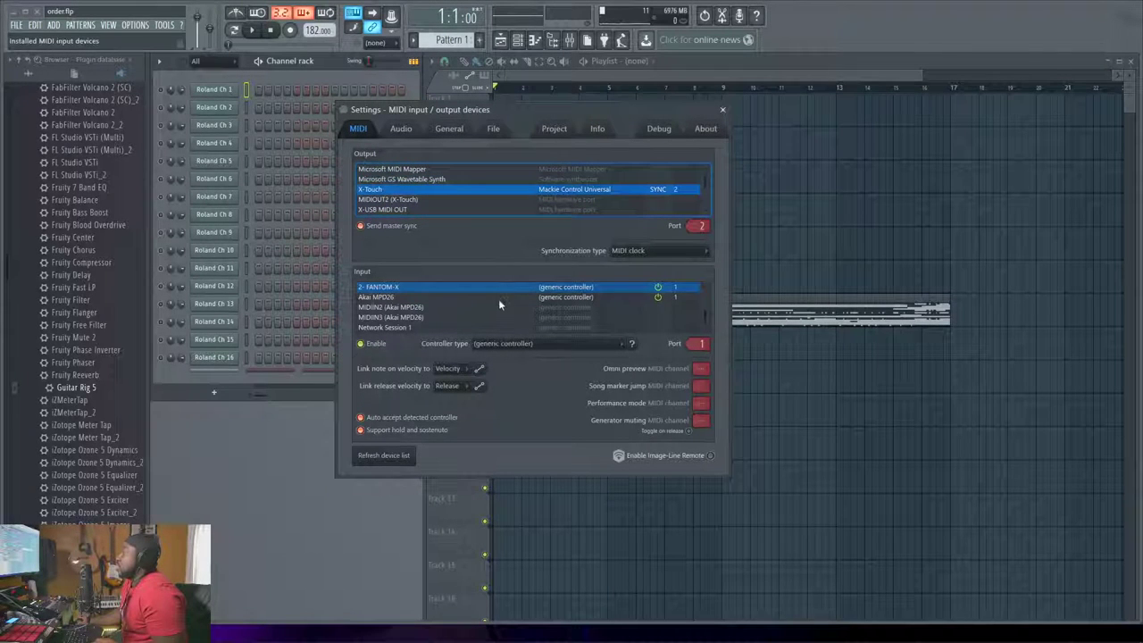
{"action": "scroll", "coordinate": [497, 306], "scroll_direction": "down", "scroll_amount": 6}
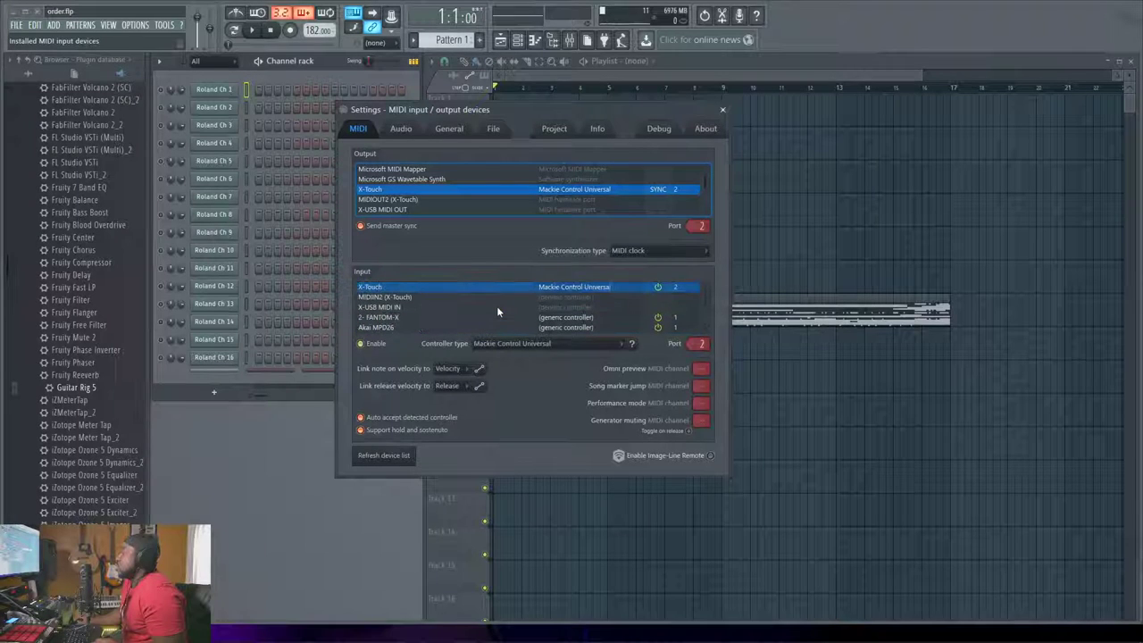
{"action": "left_click", "coordinate": [497, 307]}
{"action": "scroll", "coordinate": [488, 305], "scroll_direction": "up", "scroll_amount": 2}
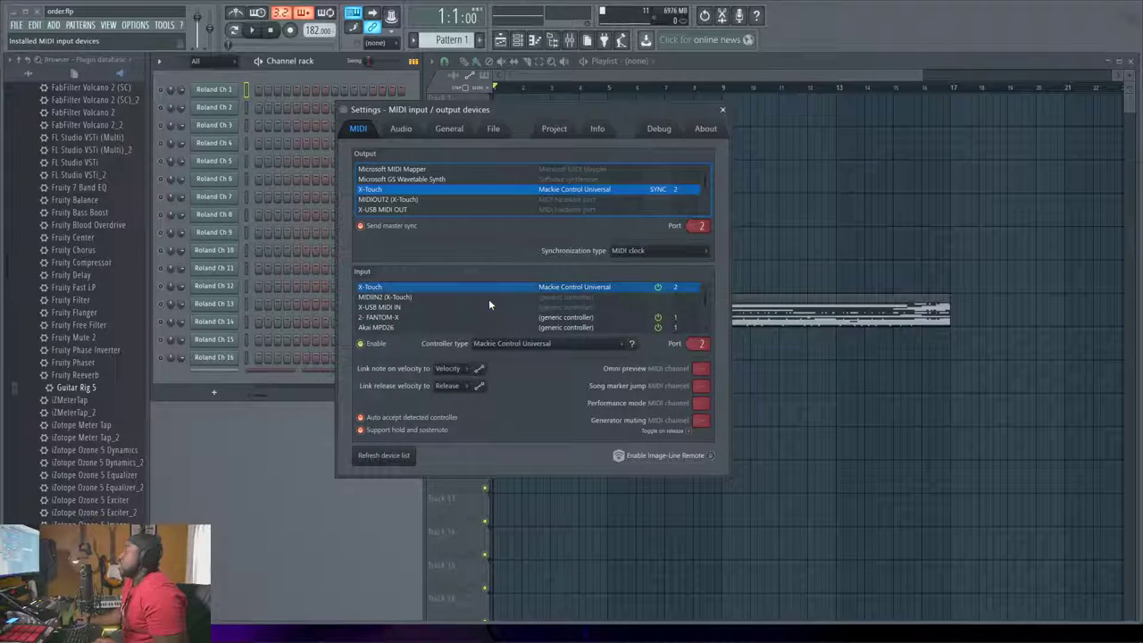
Examine the 2- FANTOM-X output and Akai MPD26 input in the MIDI settings, close them and open the Roland Ch 1 piano roll
{"action": "scroll", "coordinate": [448, 200], "scroll_direction": "down", "scroll_amount": 3}
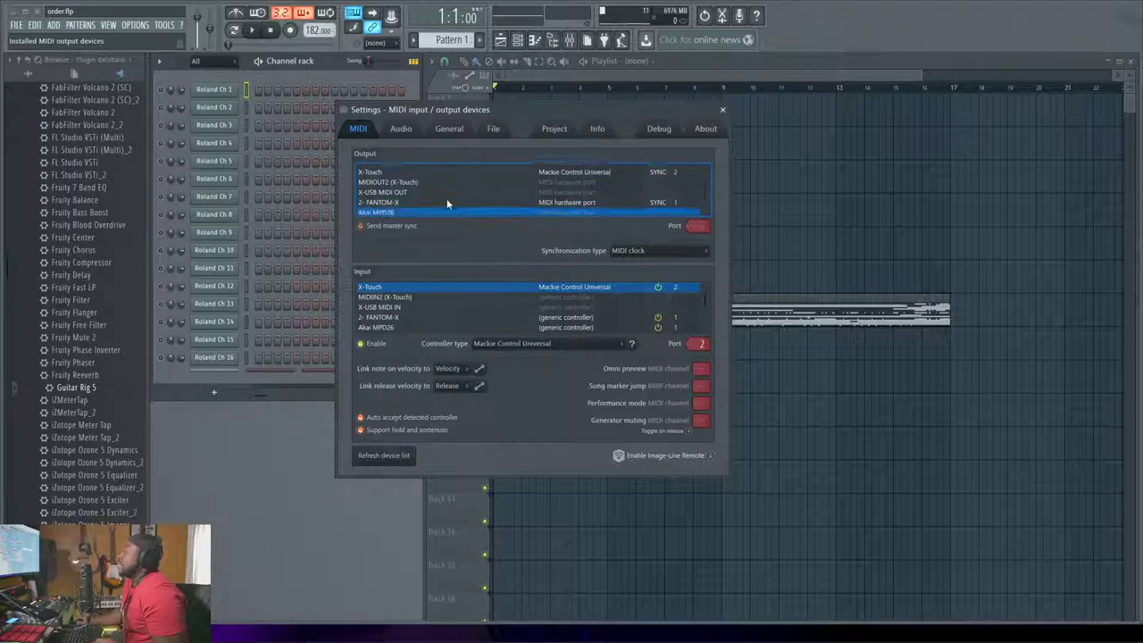
{"action": "scroll", "coordinate": [452, 306], "scroll_direction": "down", "scroll_amount": 3}
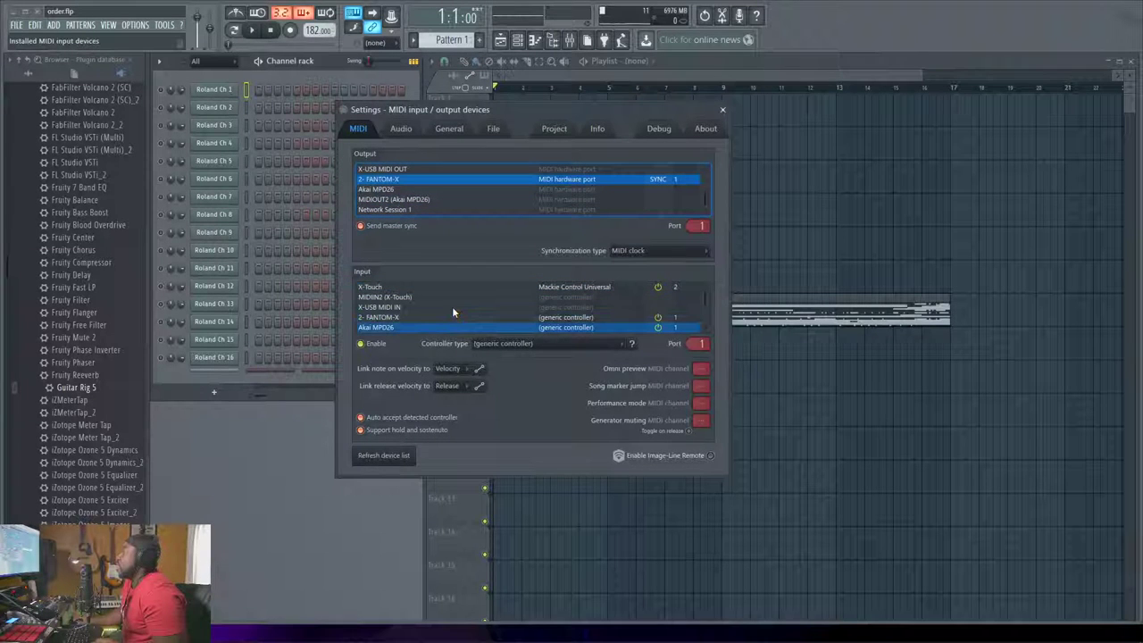
{"action": "left_click", "coordinate": [722, 109]}
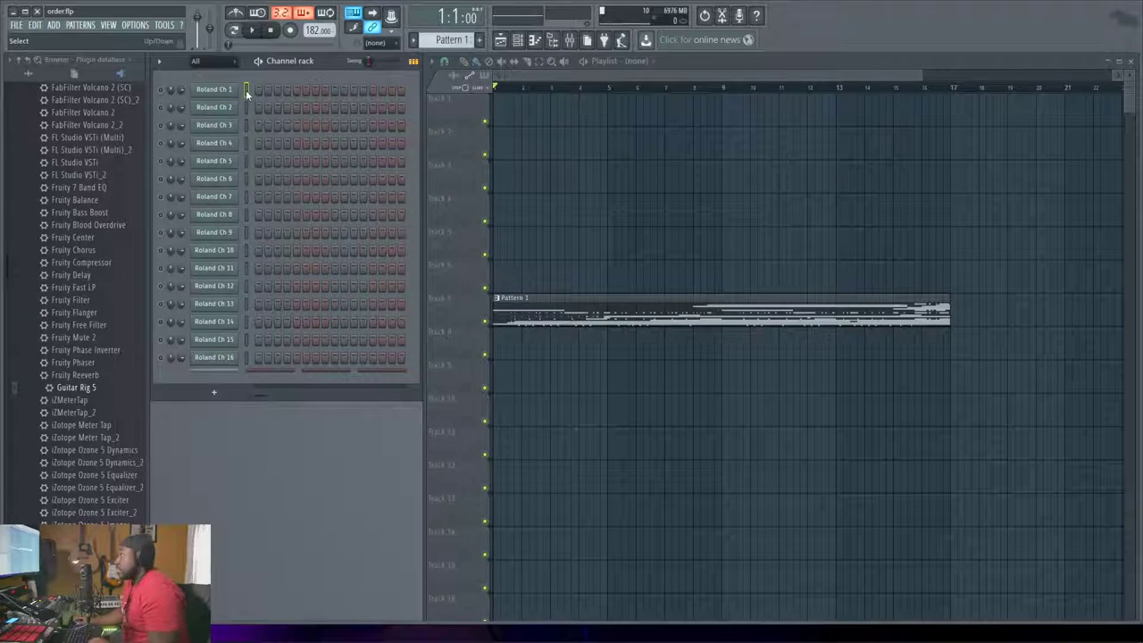
{"action": "left_click", "coordinate": [534, 42]}
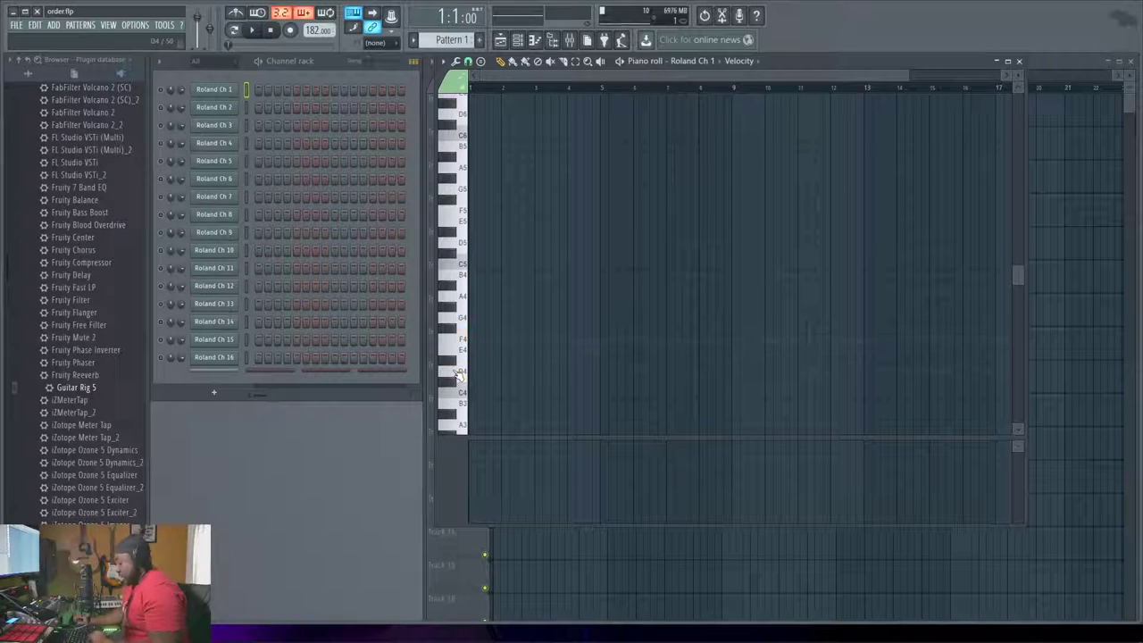
Raise the fader of mixer insert 4 to about the Master fader's height and set its audio input to (none)
{"action": "key", "text": "F9"}
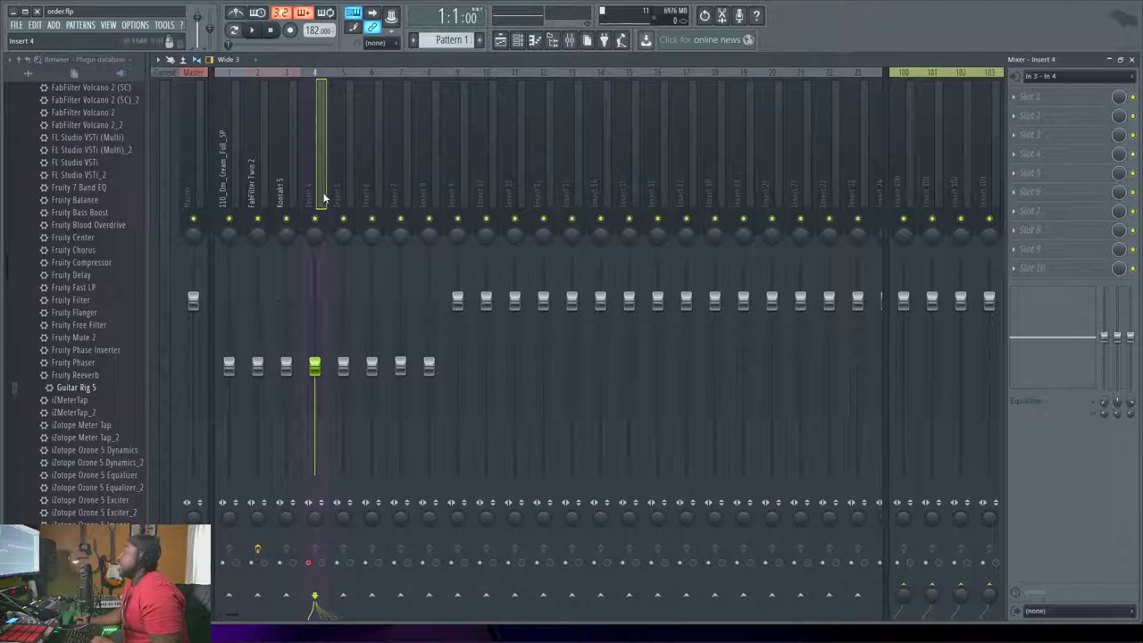
{"action": "left_click_drag", "start_coordinate": [314, 366], "coordinate": [314, 302]}
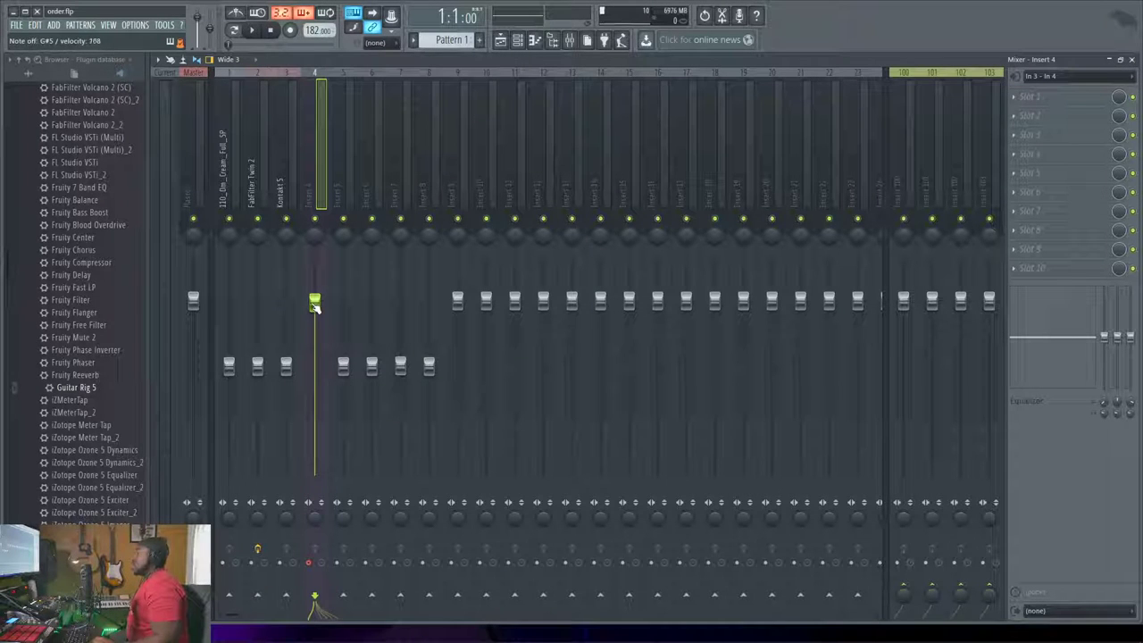
{"action": "left_click", "coordinate": [1063, 76]}
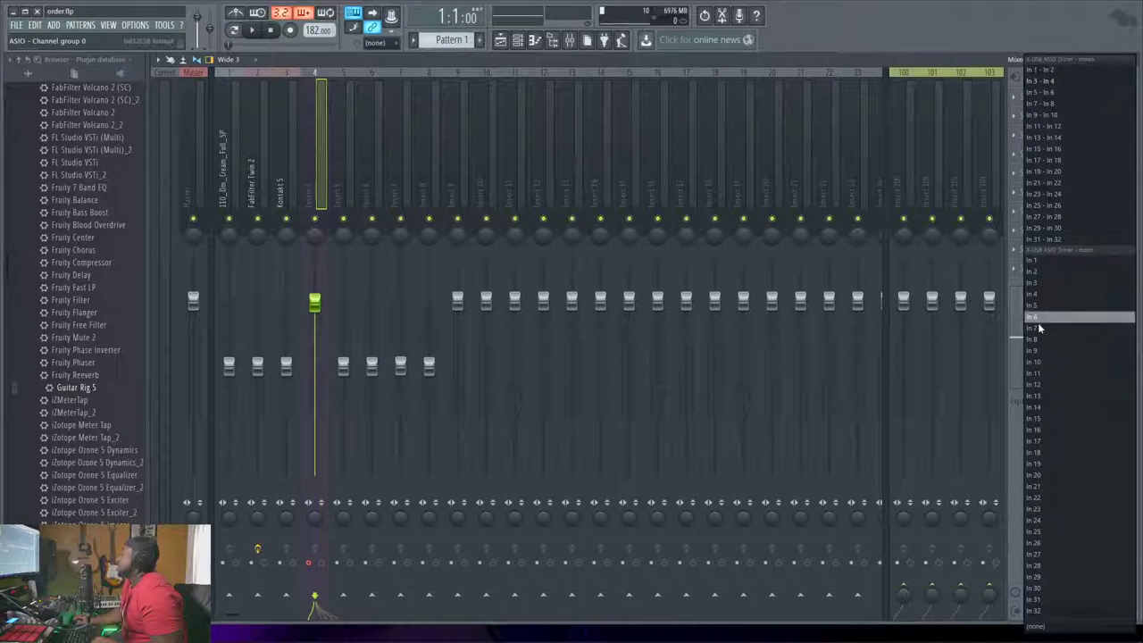
{"action": "left_click", "coordinate": [1035, 626]}
{"action": "left_click", "coordinate": [349, 169]}
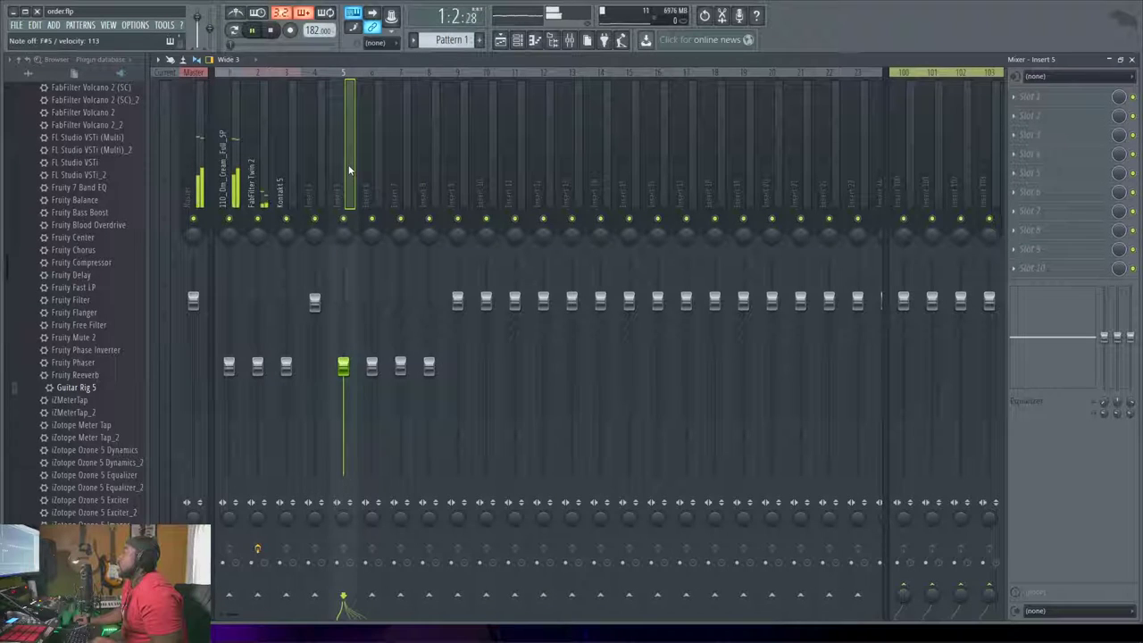
Set the Master track's audio input to the stereo pair In 3 - In 4
{"action": "left_click", "coordinate": [195, 156]}
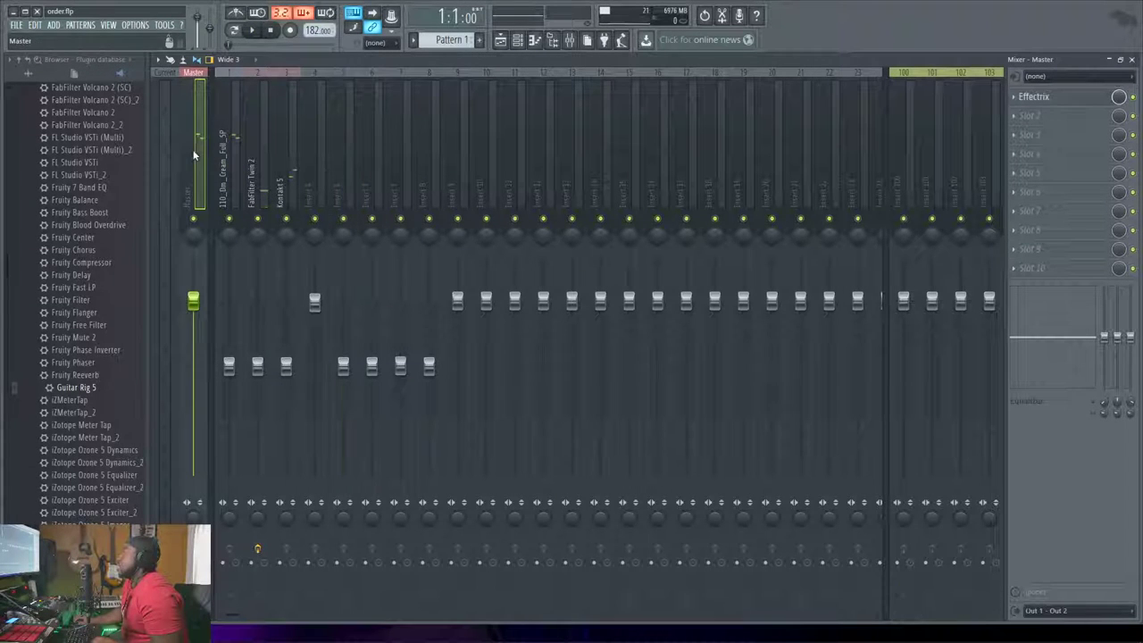
{"action": "left_click", "coordinate": [1063, 76]}
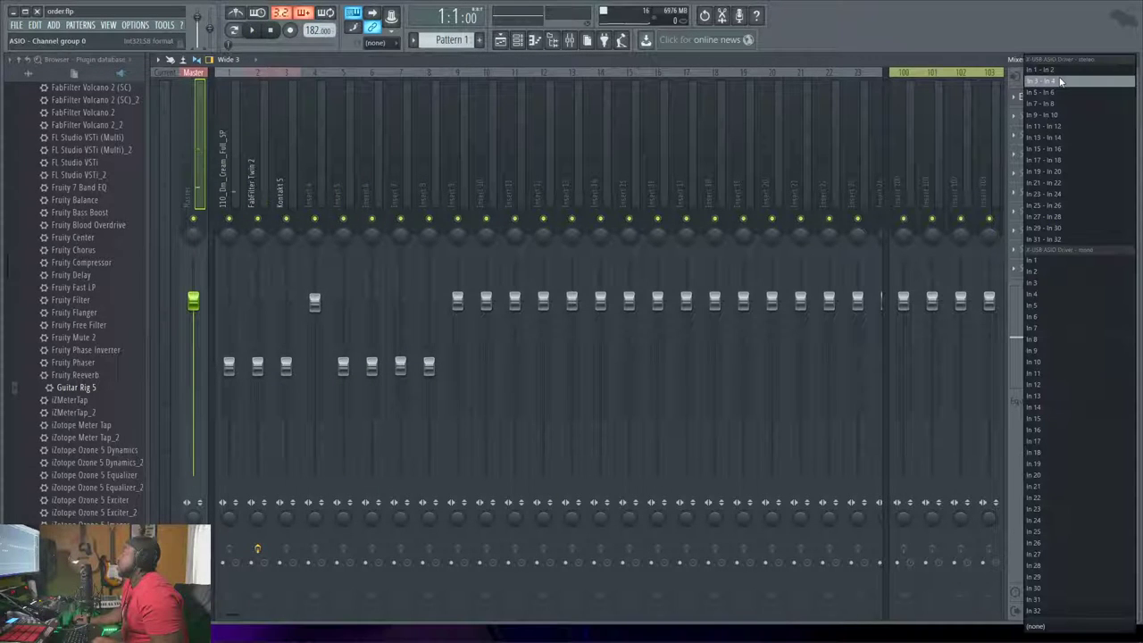
{"action": "left_click", "coordinate": [1060, 82]}
{"action": "key", "text": "space"}
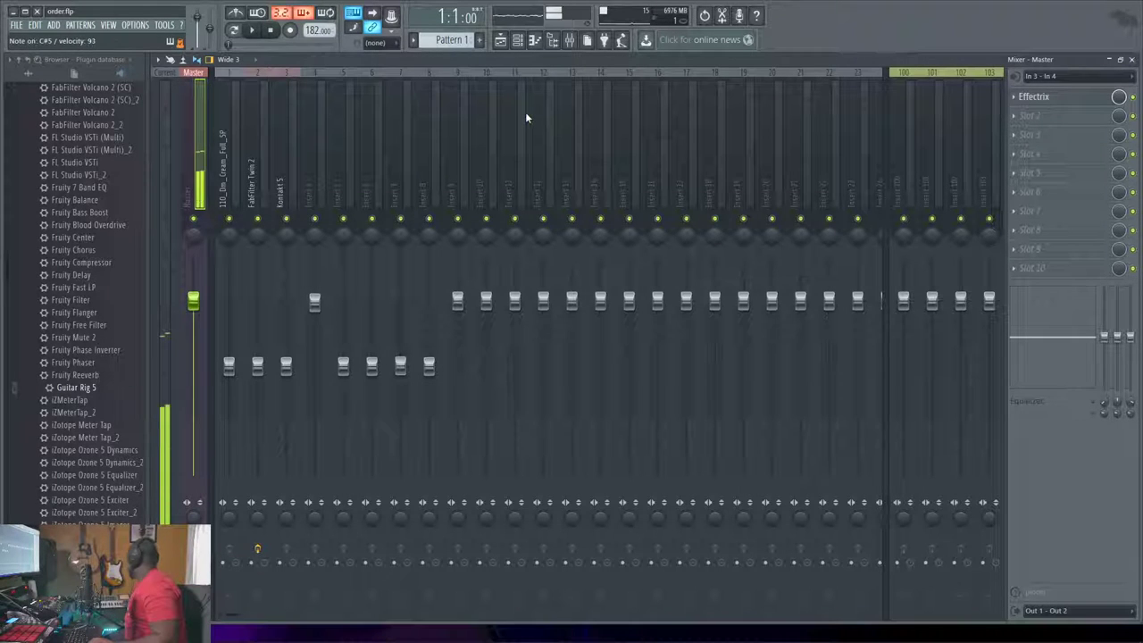
Step through the mixer inserts to check their audio input sources and signal levels
{"action": "left_click", "coordinate": [312, 154]}
{"action": "left_click", "coordinate": [249, 170]}
{"action": "key", "text": "Right"}
{"action": "key", "text": "Right"}
{"action": "key", "text": "Right"}
{"action": "key", "text": "Right"}
{"action": "key", "text": "Right"}
{"action": "key", "text": "Right"}
{"action": "key", "text": "Right"}
{"action": "key", "text": "Right"}
{"action": "key", "text": "Right"}
{"action": "key", "text": "Right"}
{"action": "key", "text": "Right"}
{"action": "key", "text": "Right"}
{"action": "key", "text": "Right"}
{"action": "key", "text": "Right"}
{"action": "key", "text": "Right"}
{"action": "key", "text": "Right"}
{"action": "key", "text": "Right"}
{"action": "key", "text": "Right"}
{"action": "key", "text": "Right"}
{"action": "key", "text": "Right"}
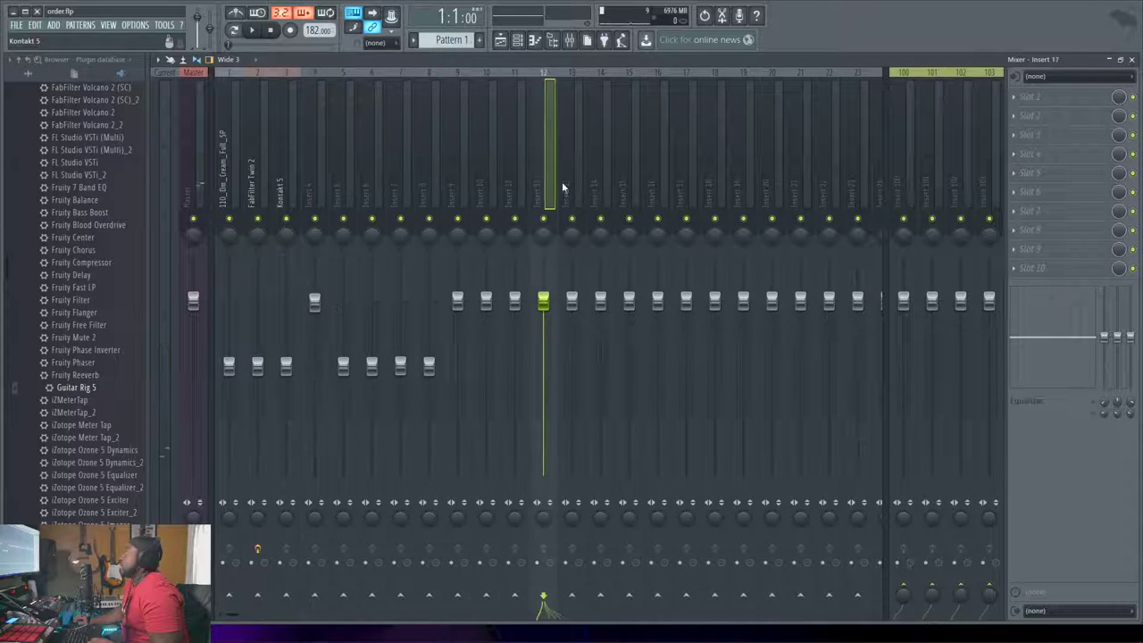
{"action": "left_click_drag", "start_coordinate": [770, 180], "coordinate": [123, 205]}
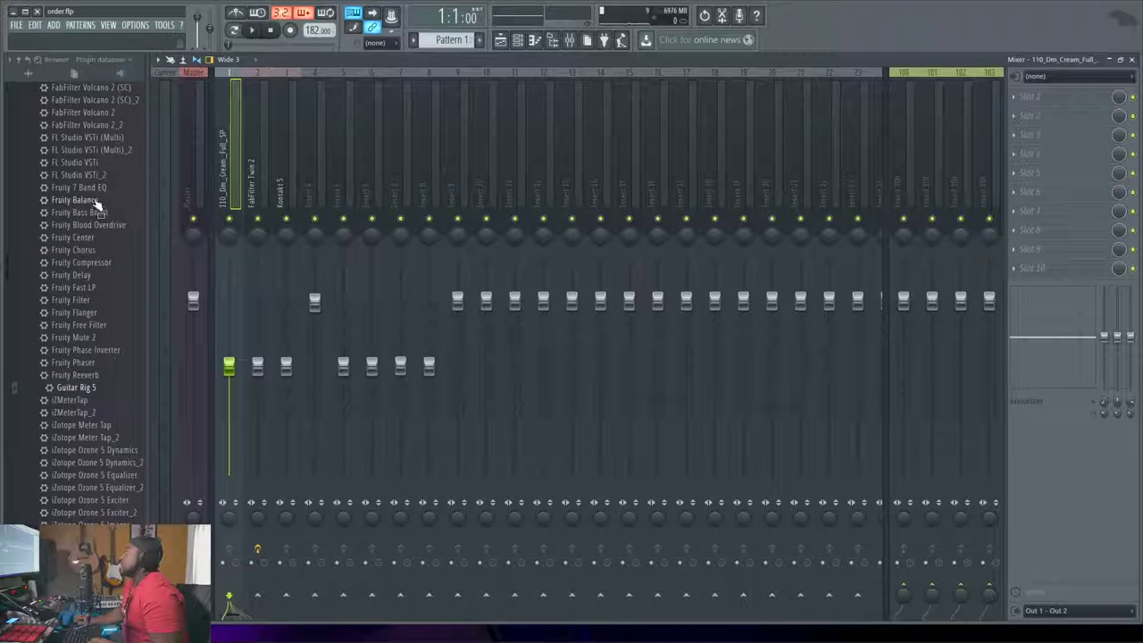
Set the Master track's audio input back to (none)
{"action": "left_click", "coordinate": [196, 174]}
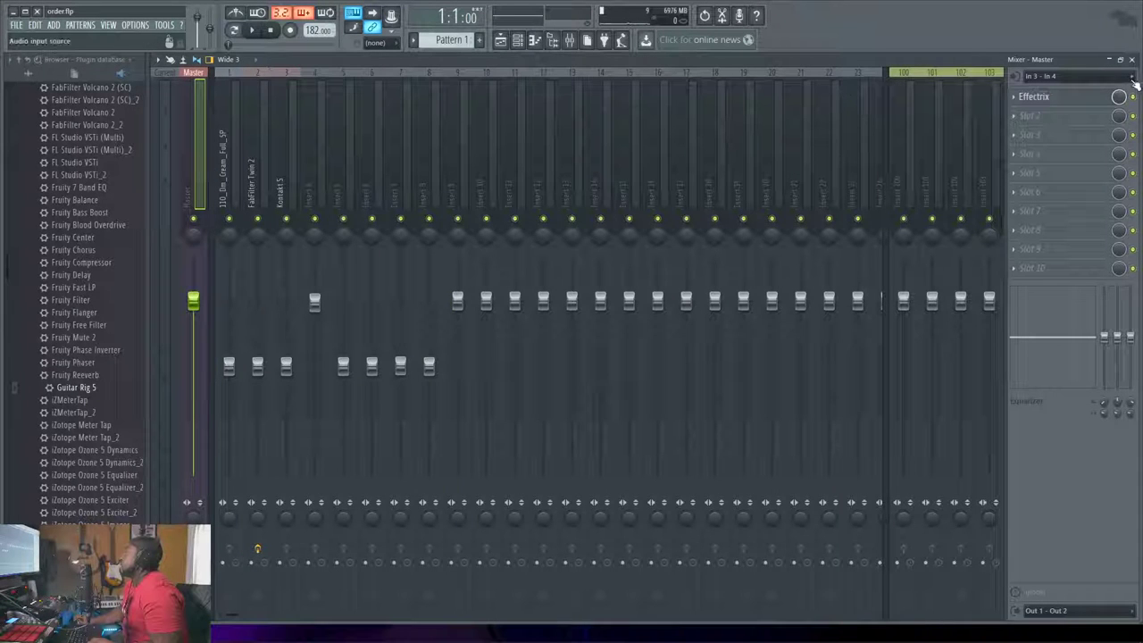
{"action": "left_click", "coordinate": [1133, 77]}
{"action": "left_click", "coordinate": [1038, 627]}
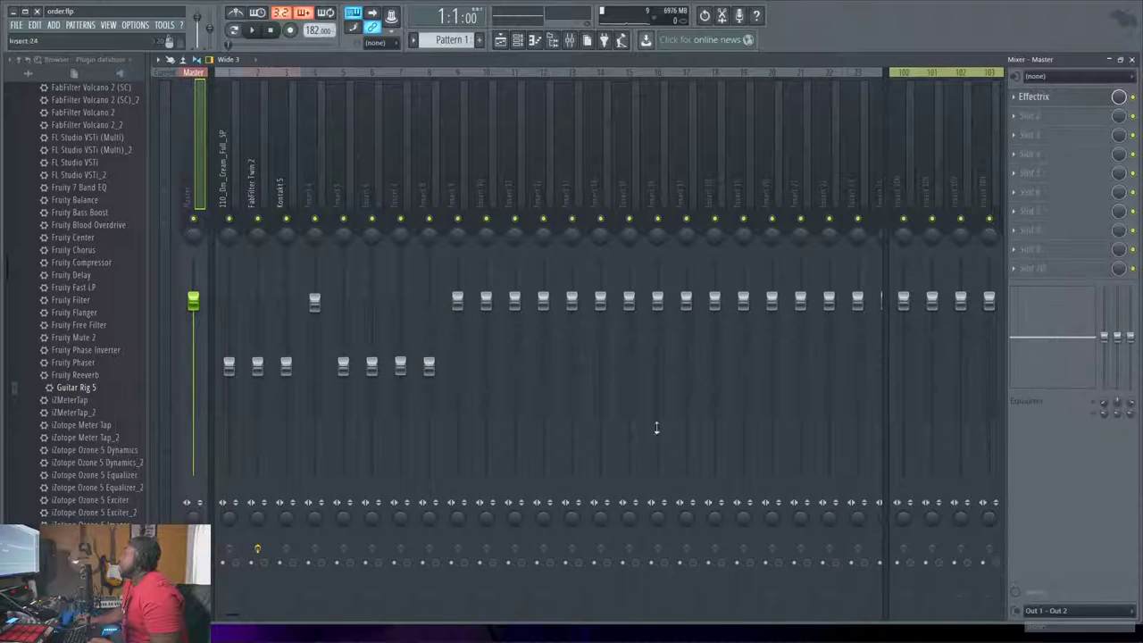
Set the audio input of mixer insert 6 to the stereo pair In 3 - In 4 and close the mixer
{"action": "left_click", "coordinate": [371, 153]}
{"action": "left_click", "coordinate": [1131, 77]}
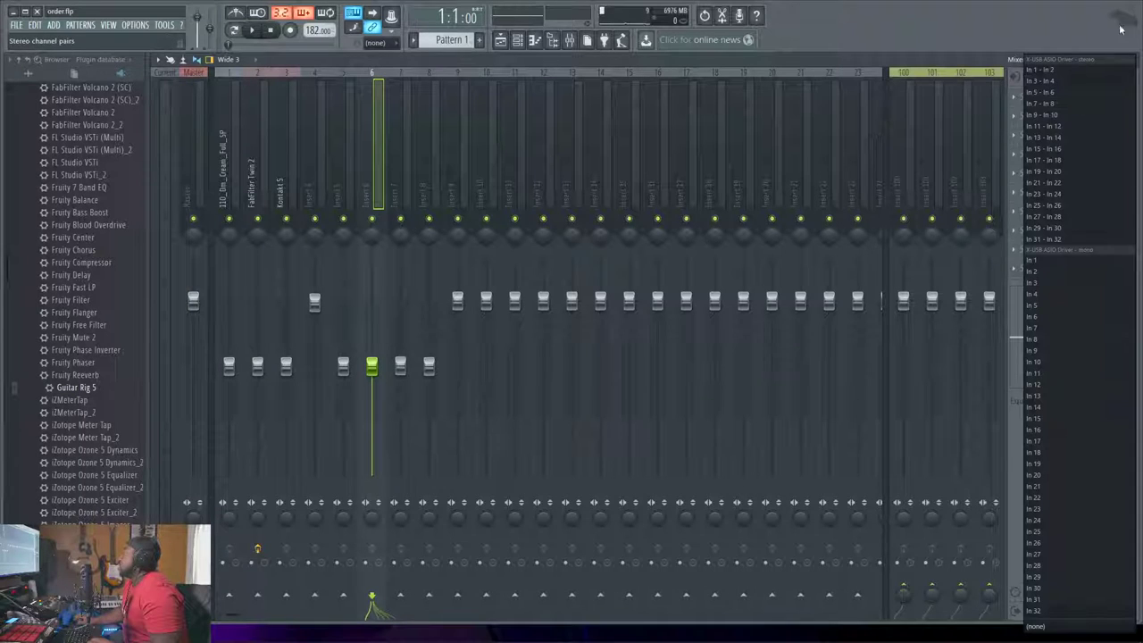
{"action": "left_click", "coordinate": [1085, 81]}
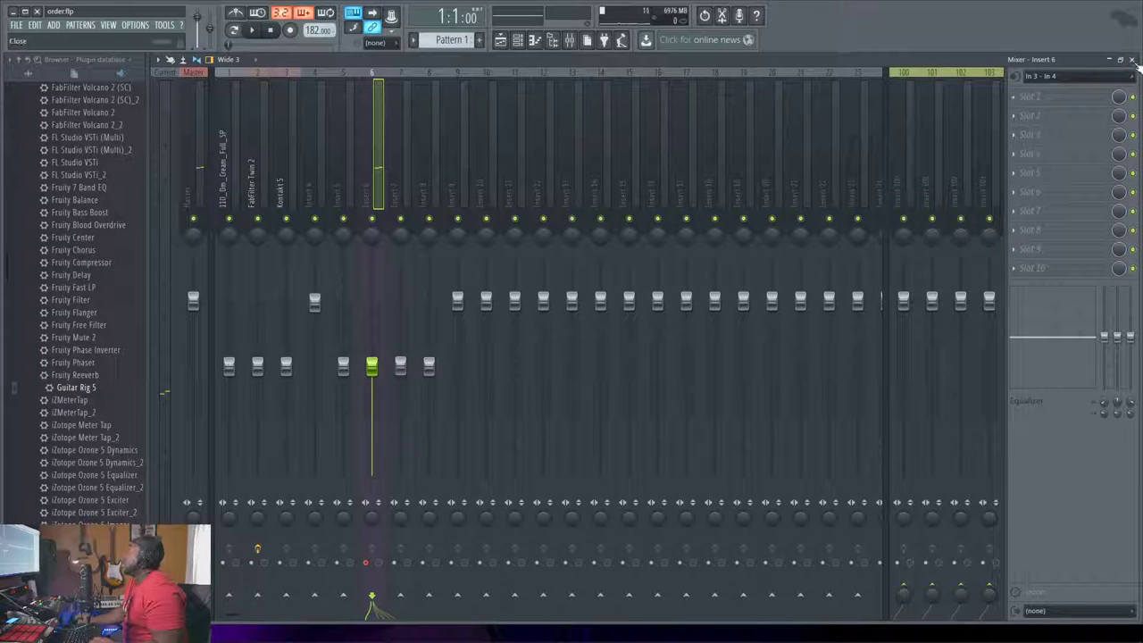
{"action": "left_click", "coordinate": [1132, 61]}
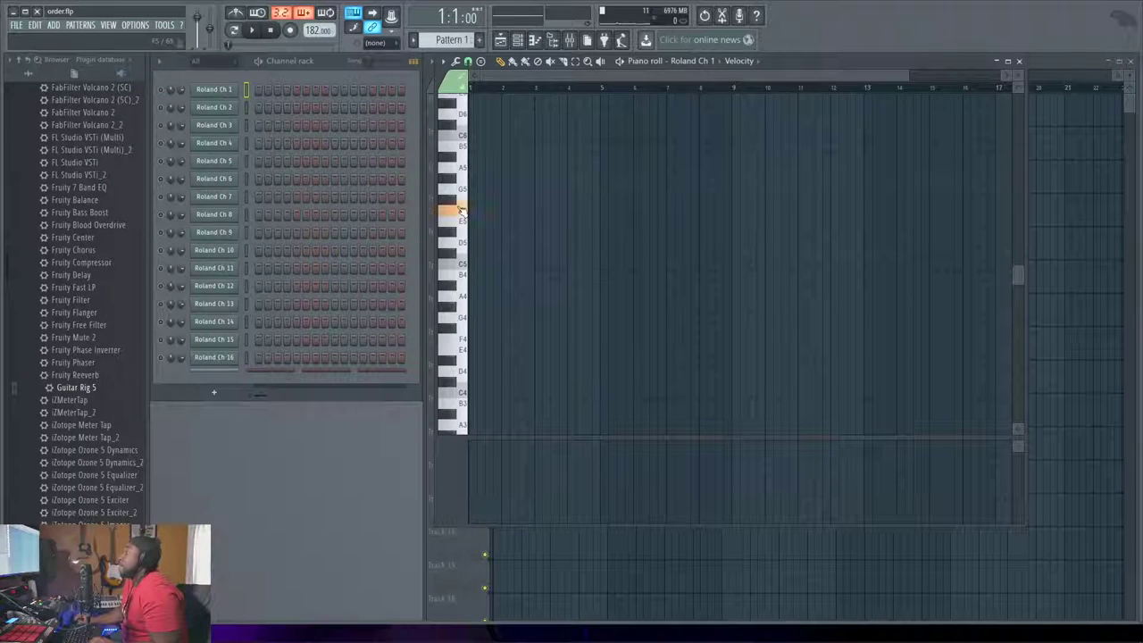
Extend the channel rack to show the channels below Roland Ch 16
{"action": "scroll", "coordinate": [460, 215], "scroll_direction": "up", "scroll_amount": 5}
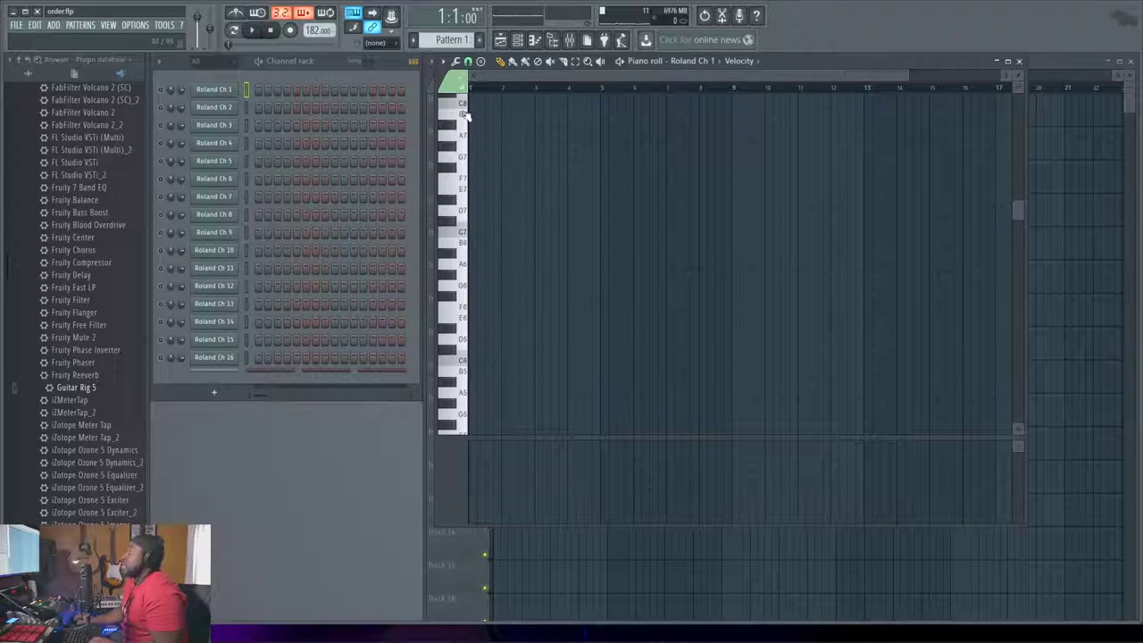
{"action": "scroll", "coordinate": [450, 259], "scroll_direction": "down", "scroll_amount": 1}
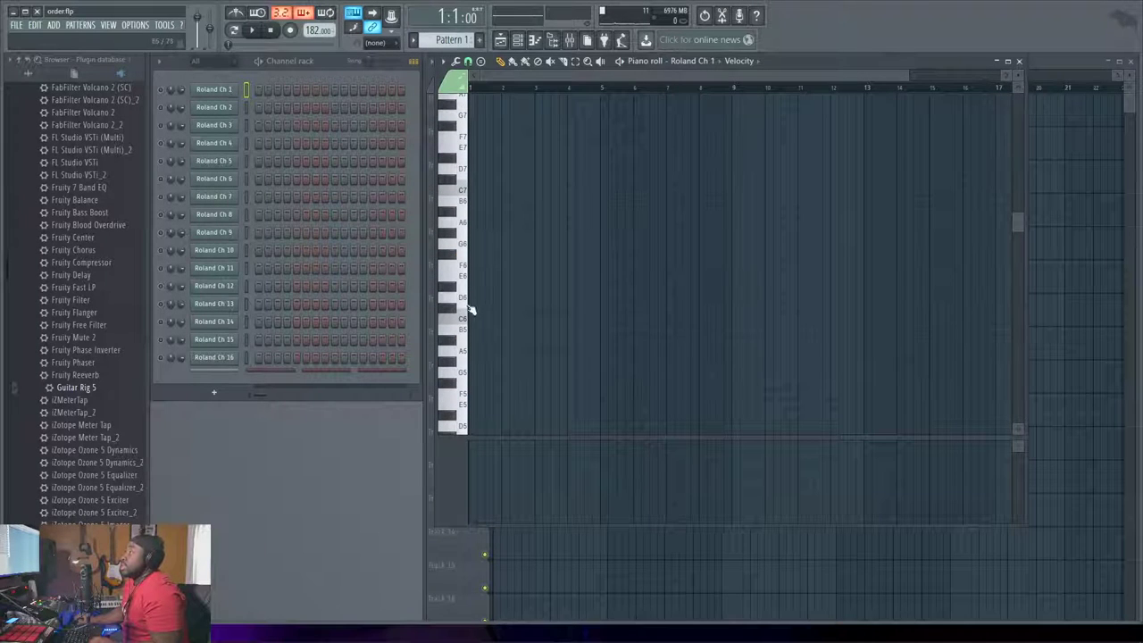
{"action": "scroll", "coordinate": [454, 268], "scroll_direction": "up", "scroll_amount": 1}
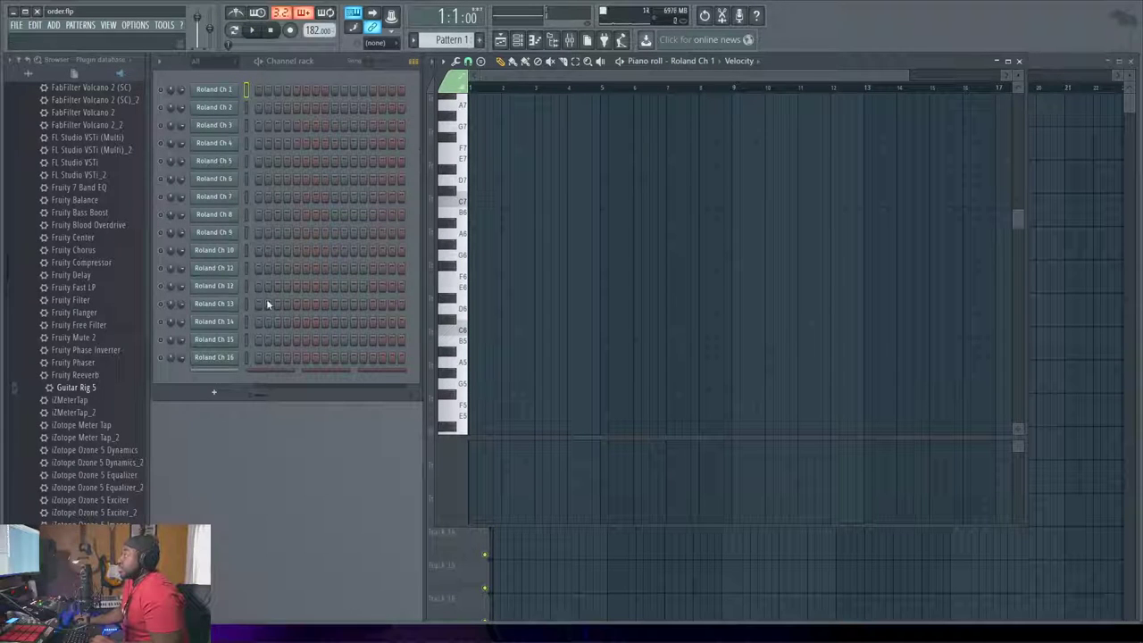
{"action": "left_click_drag", "start_coordinate": [222, 378], "coordinate": [216, 445]}
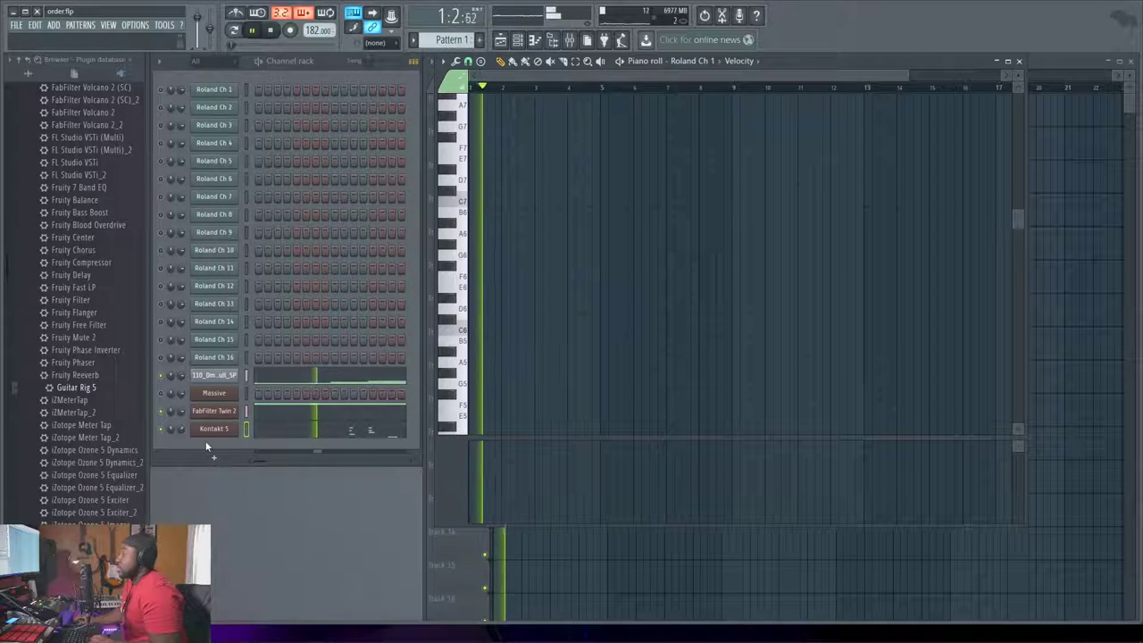
Solo the Kontakt 5 channel during playback, briefly view its plugin window and stop playback
{"action": "right_click", "coordinate": [163, 433]}
{"action": "left_click", "coordinate": [176, 439]}
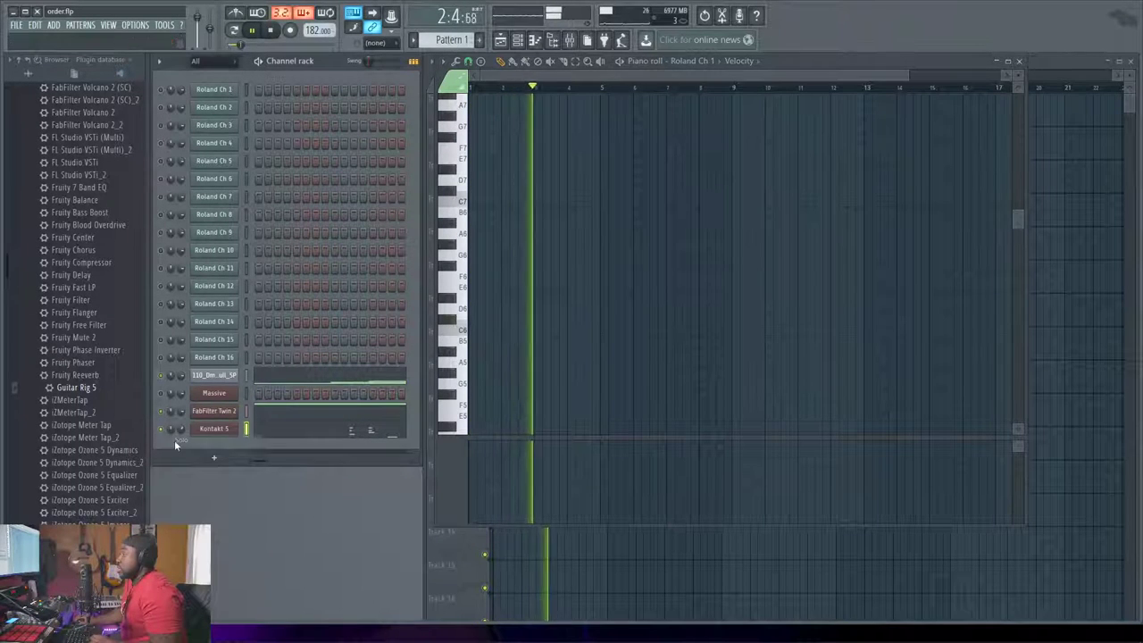
{"action": "left_click", "coordinate": [224, 432]}
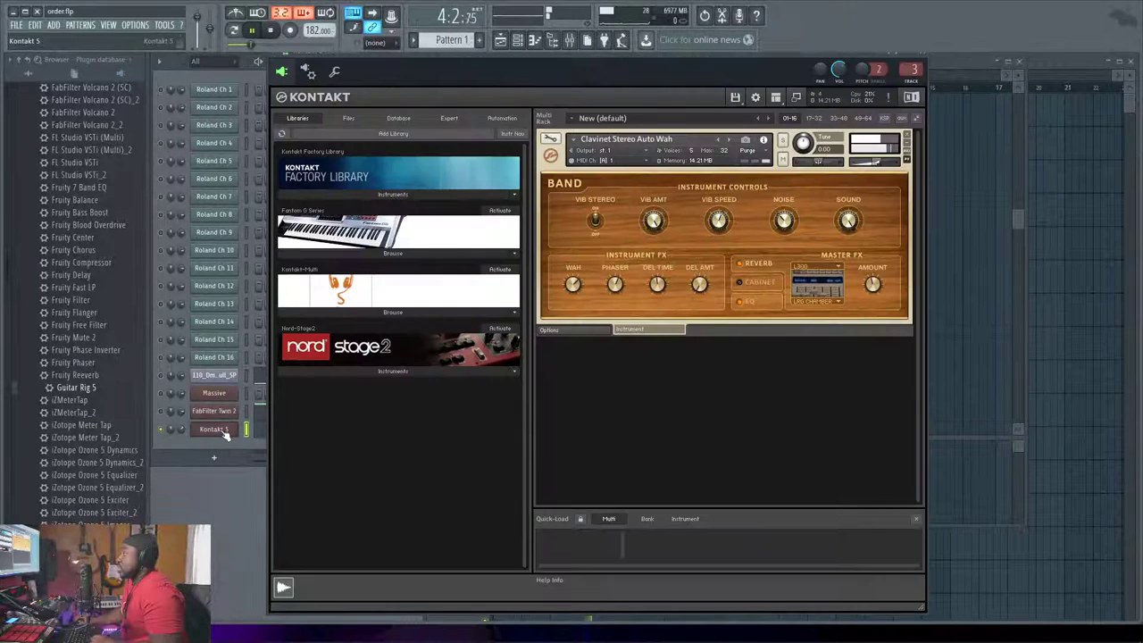
{"action": "left_click", "coordinate": [224, 432]}
{"action": "key", "text": "space"}
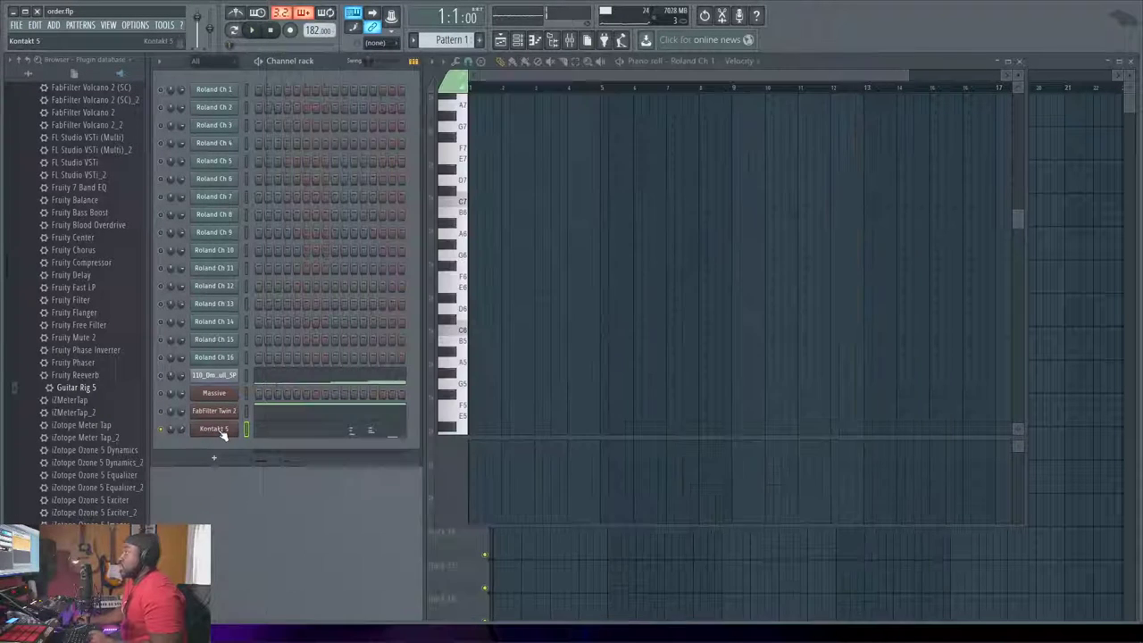
Copy all notes from the Kontakt 5 piano roll and close the piano roll
{"action": "left_click", "coordinate": [288, 438]}
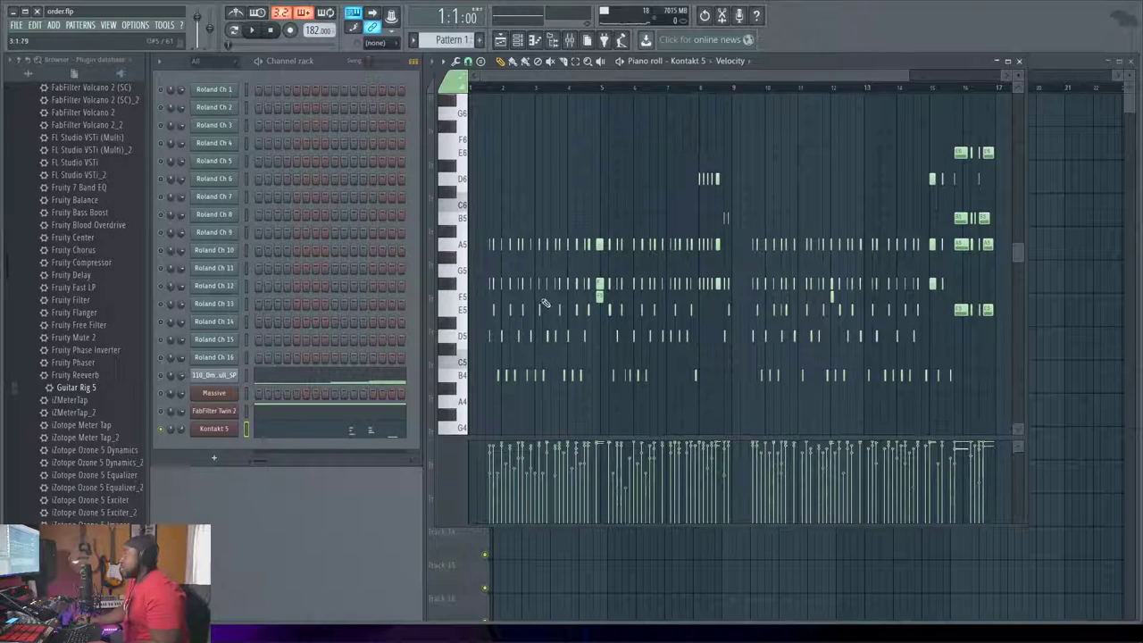
{"action": "key", "text": "ctrl+a"}
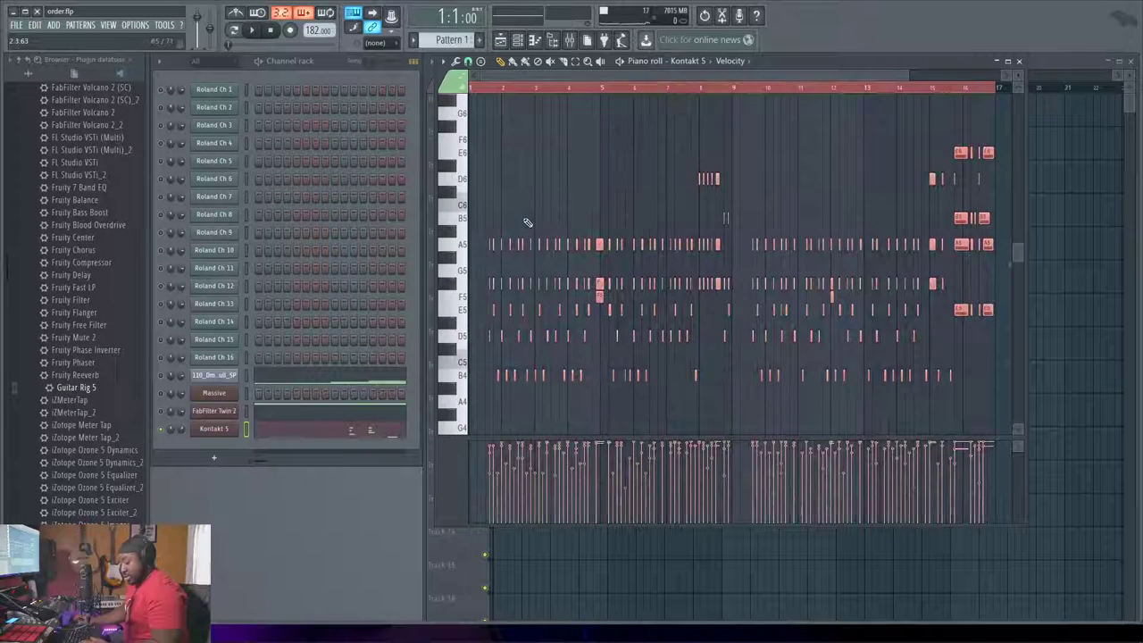
{"action": "left_click", "coordinate": [1019, 62]}
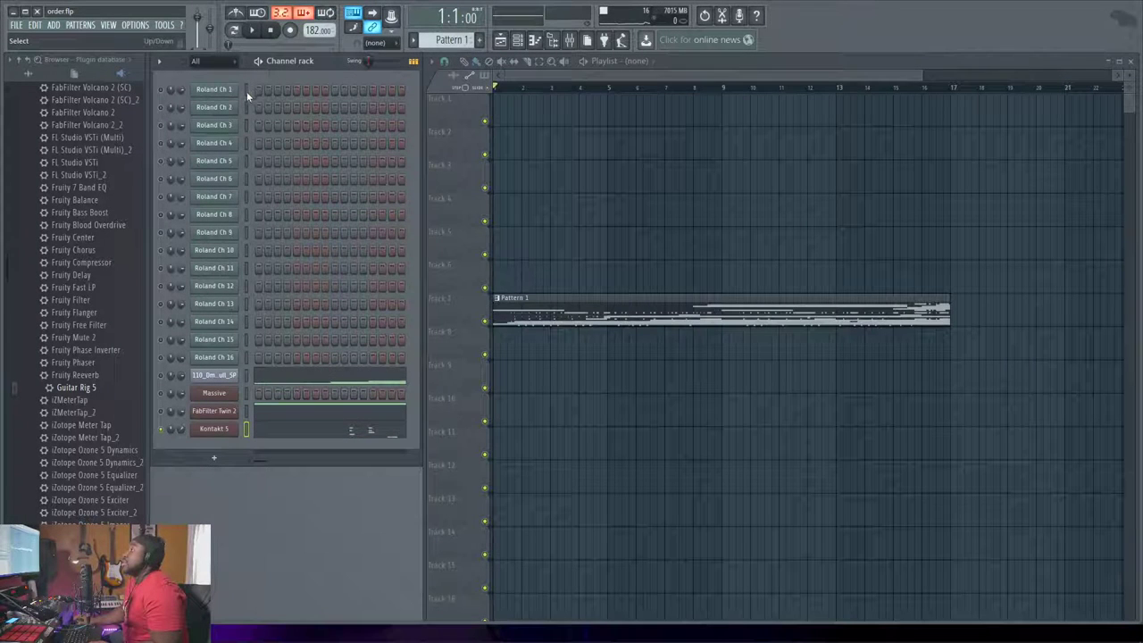
Paste the copied Kontakt 5 notes into the Roland Ch 1 piano roll and play the pattern with that channel soloed
{"action": "left_click", "coordinate": [246, 89]}
{"action": "left_click", "coordinate": [541, 43]}
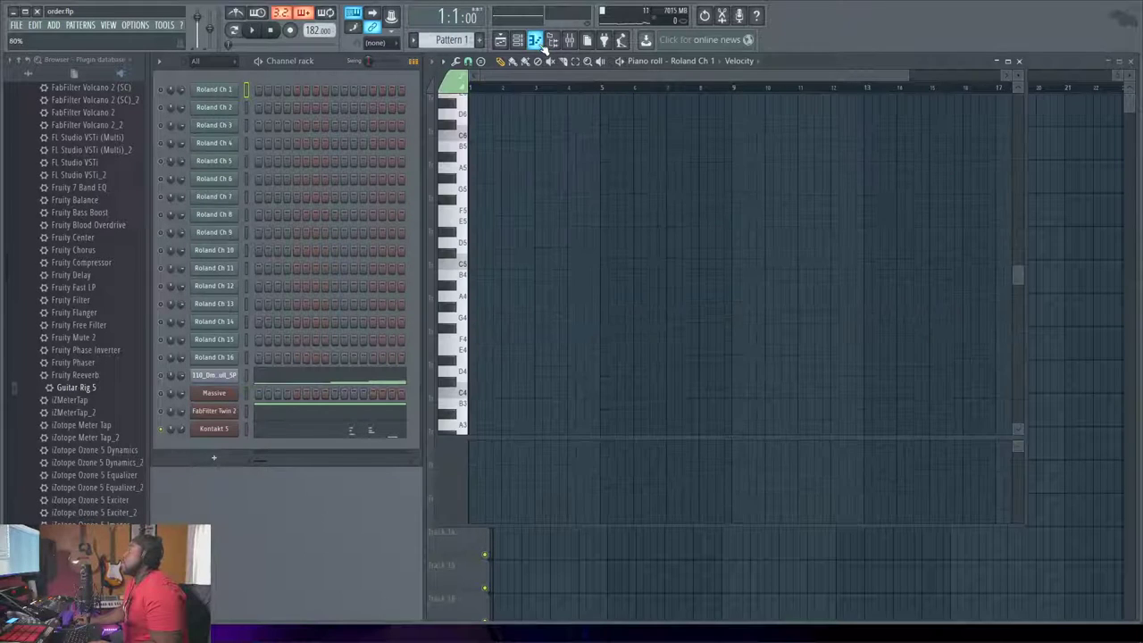
{"action": "key", "text": "space"}
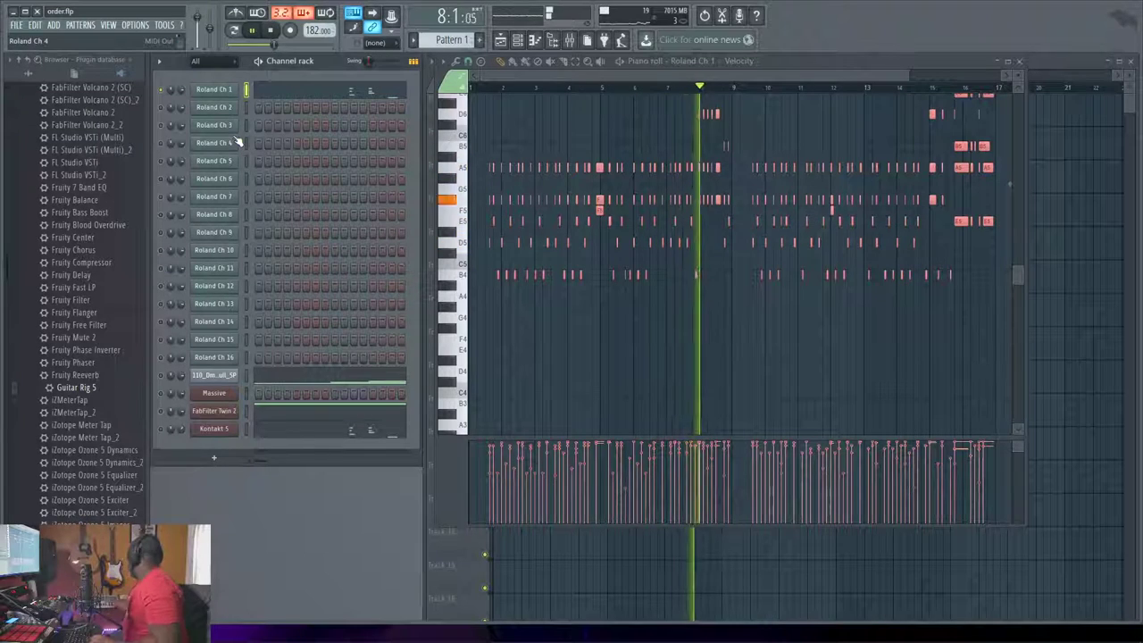
{"action": "key", "text": "space"}
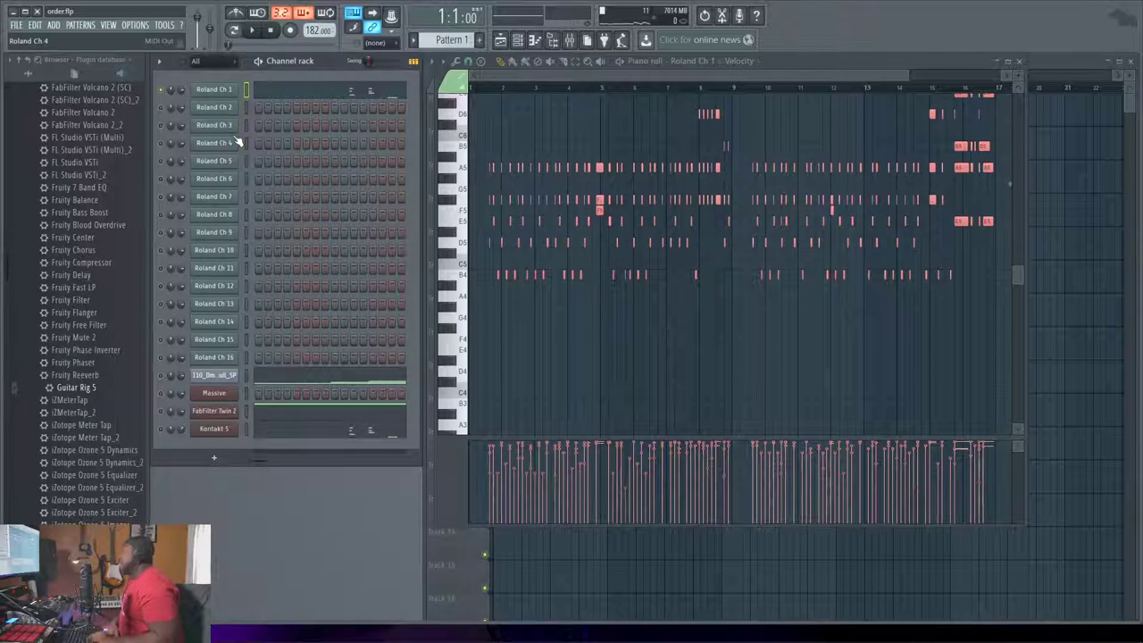
{"action": "key", "text": "space"}
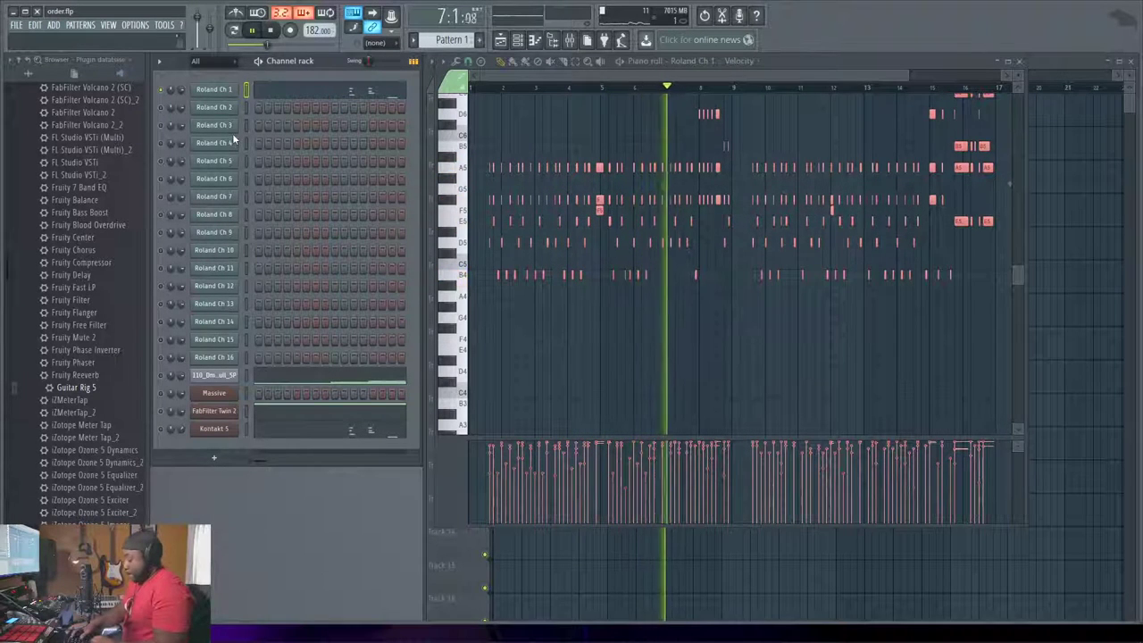
Raise the volume fader of mixer insert 6 slightly during playback and close the mixer
{"action": "key", "text": "F9"}
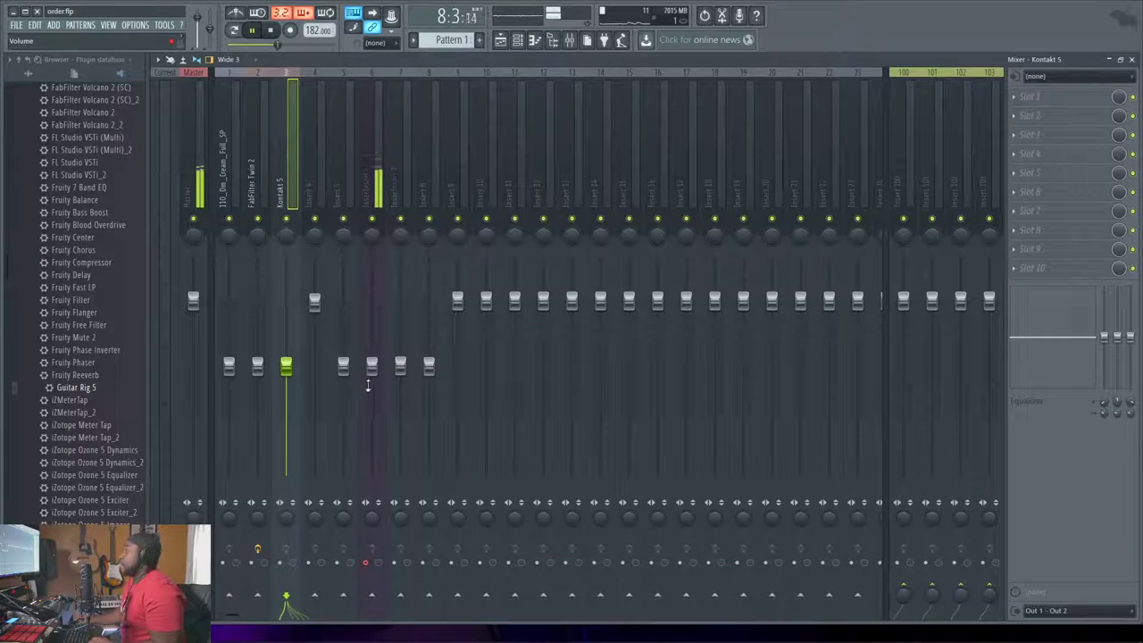
{"action": "left_click_drag", "start_coordinate": [372, 367], "coordinate": [372, 356]}
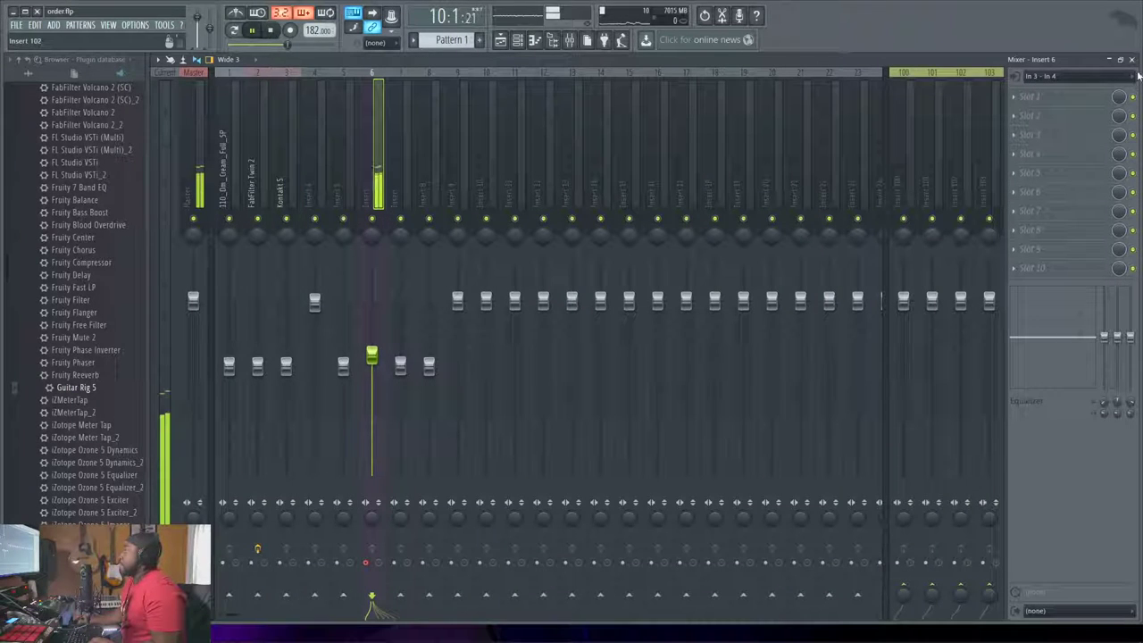
{"action": "left_click", "coordinate": [1131, 59]}
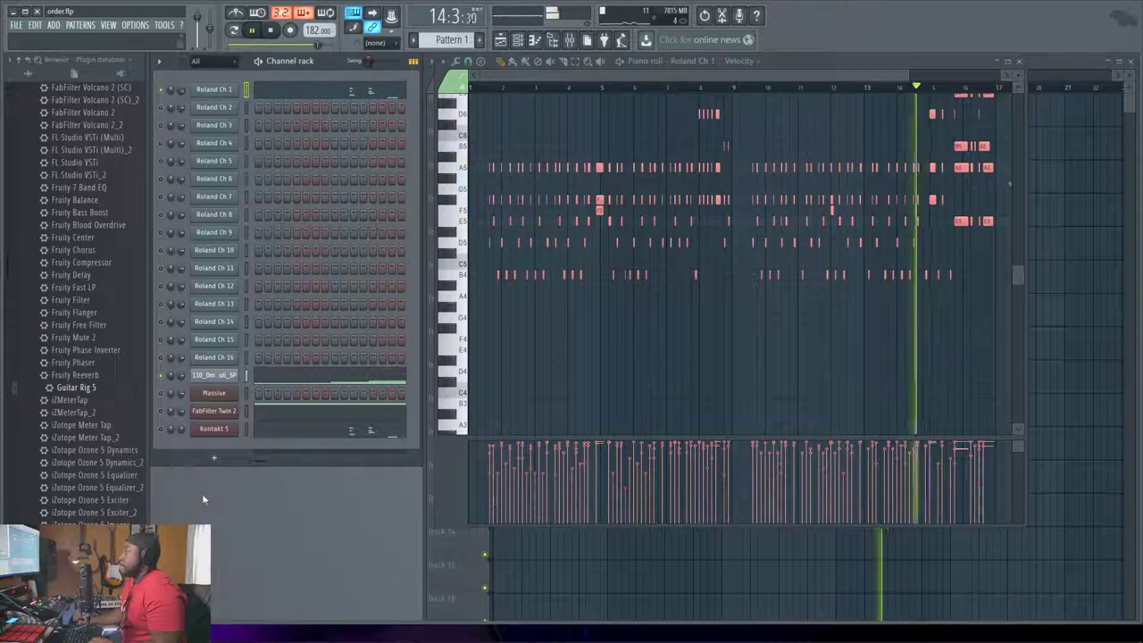
Check the mixer levels during playback, then stop the pattern with the Massive and FabFilter Twin 2 channels unmuted
{"action": "key", "text": "F9"}
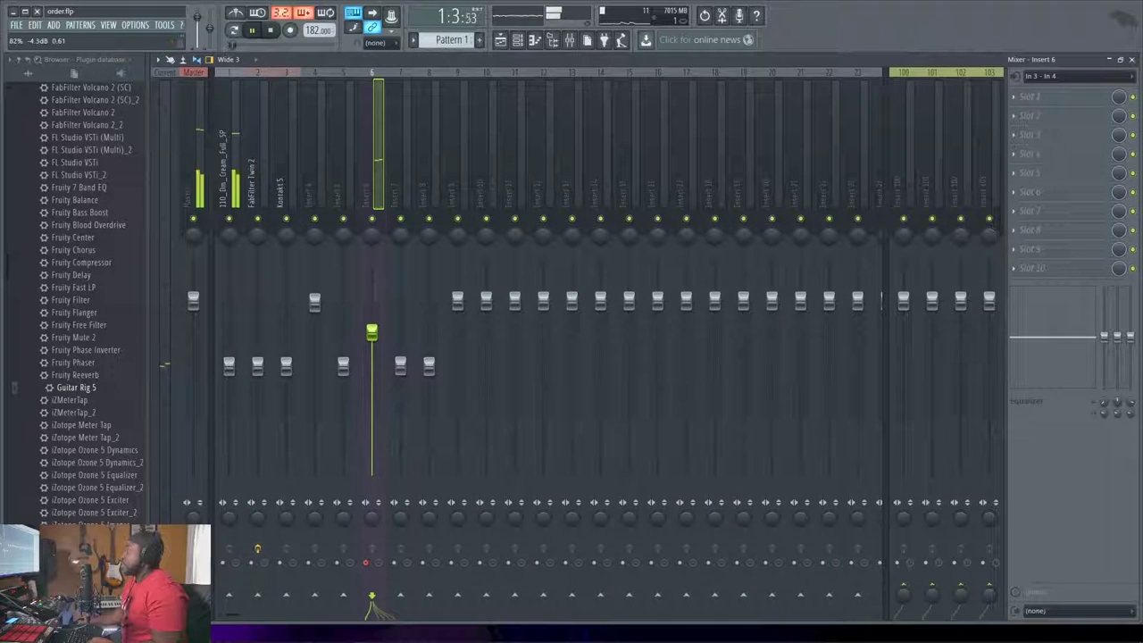
{"action": "left_click", "coordinate": [1131, 59]}
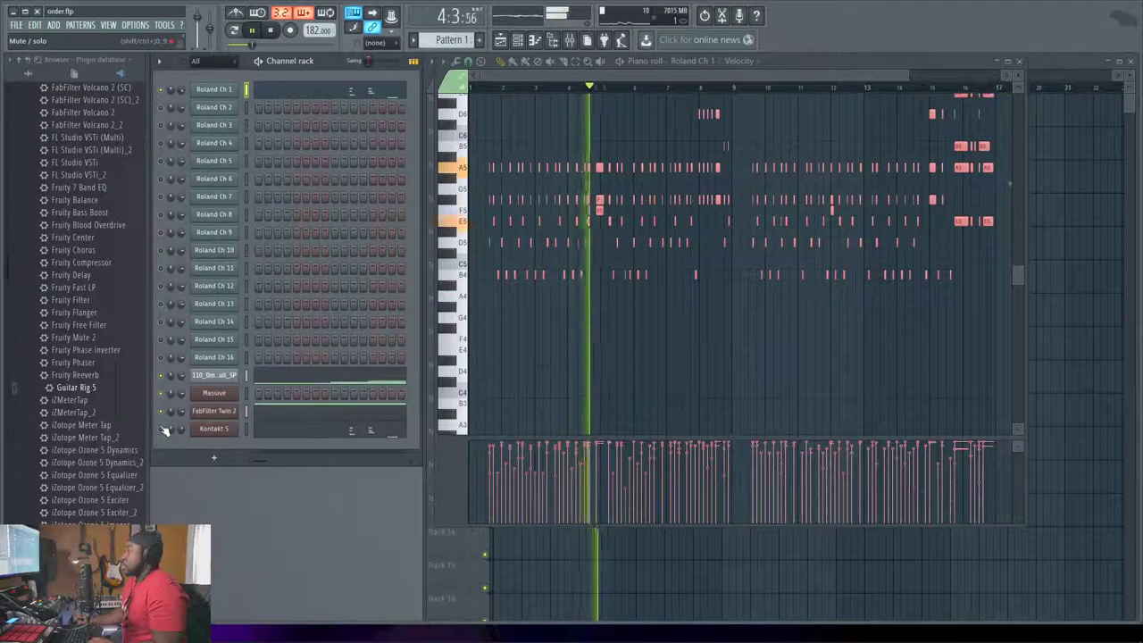
{"action": "key", "text": "space"}
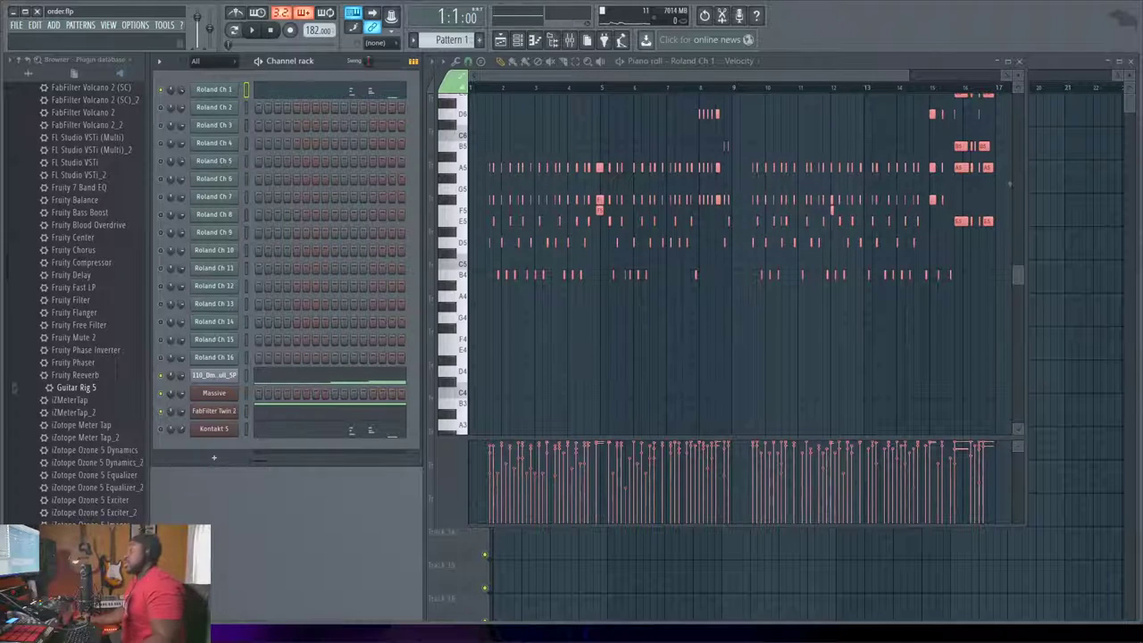
View the MIDI Out settings of Roland Ch 1, move the window aside and close it
{"action": "mouse_move", "coordinate": [179, 639]}
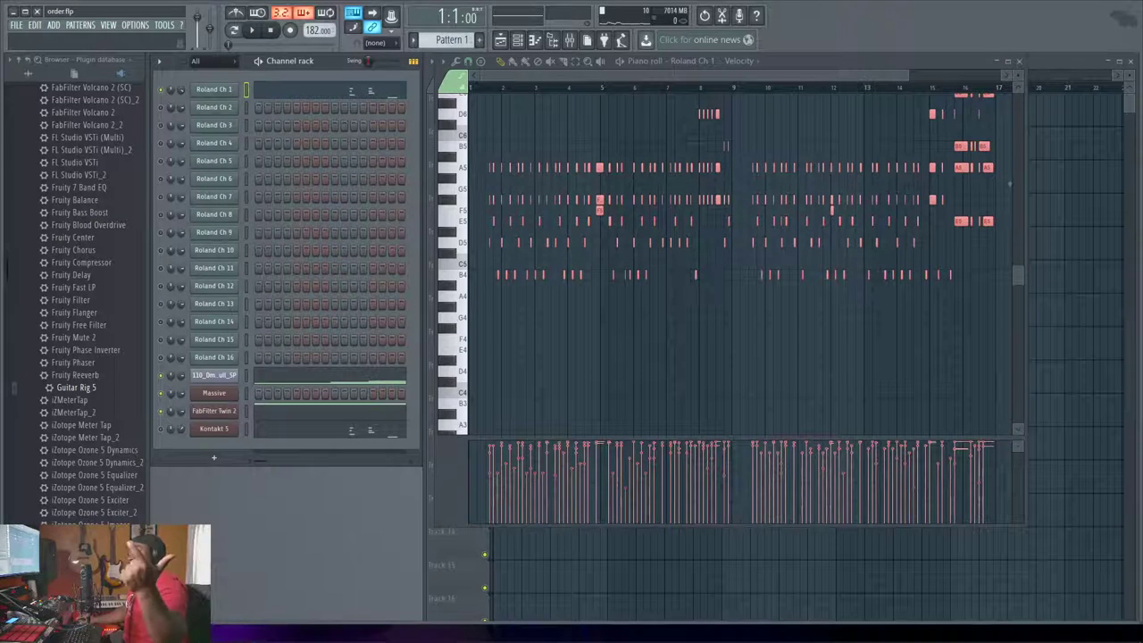
{"action": "left_click", "coordinate": [218, 582]}
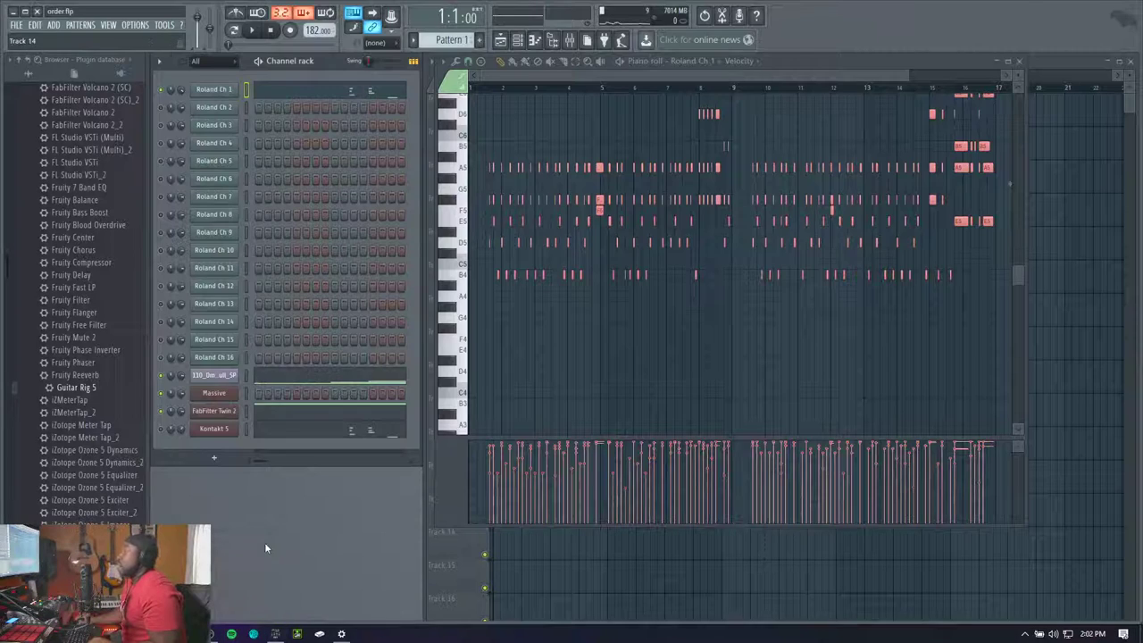
{"action": "left_click", "coordinate": [202, 93]}
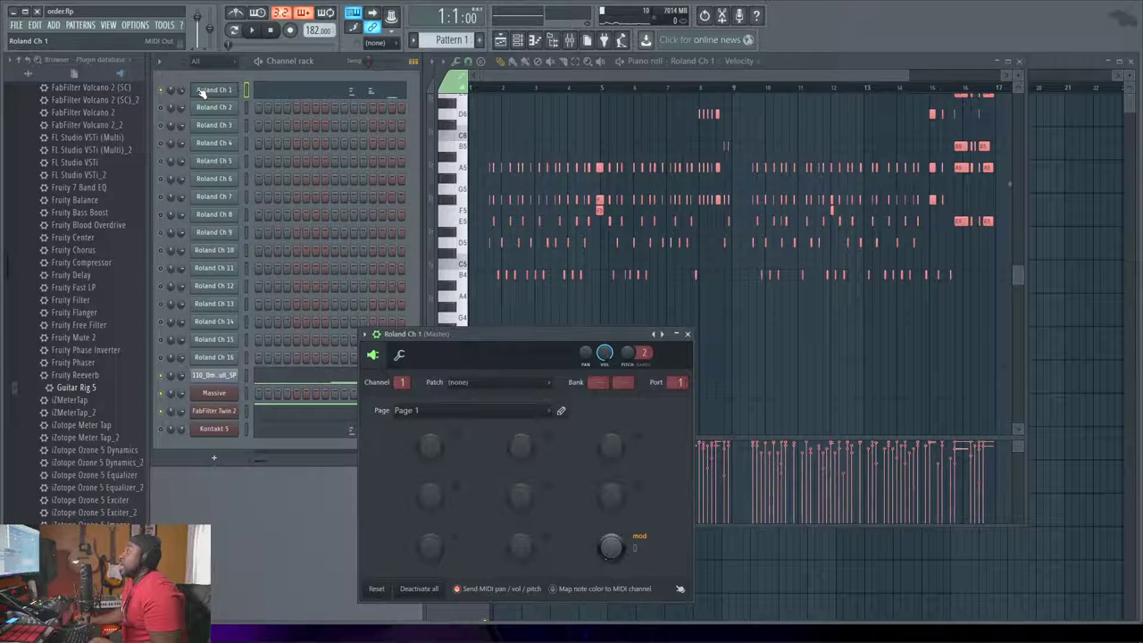
{"action": "left_click_drag", "start_coordinate": [490, 335], "coordinate": [302, 160]}
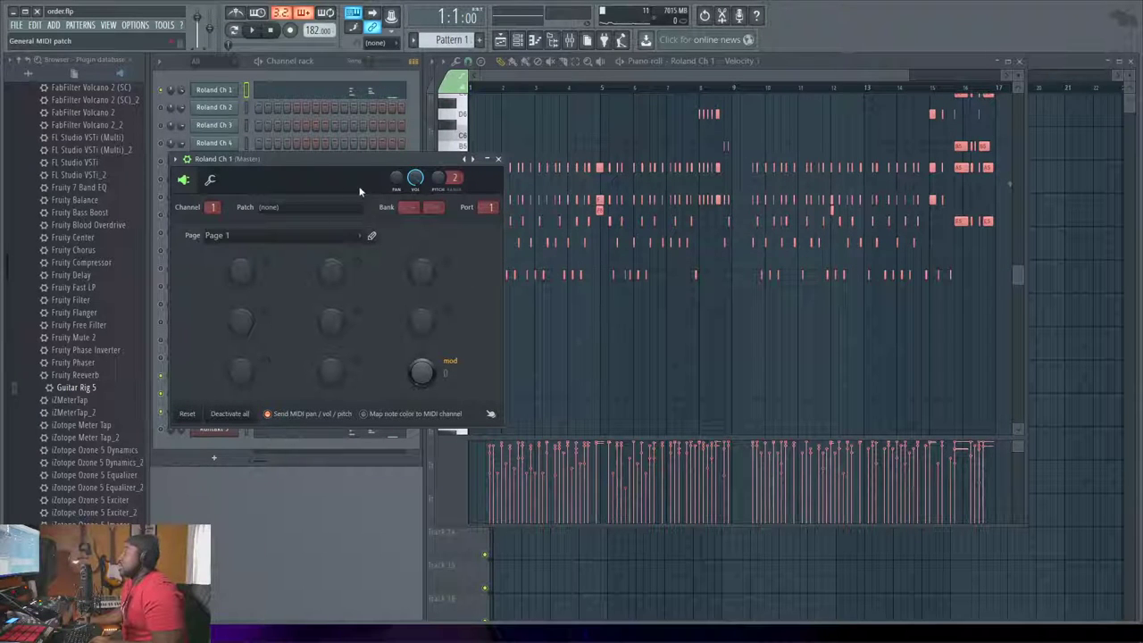
{"action": "left_click", "coordinate": [496, 160]}
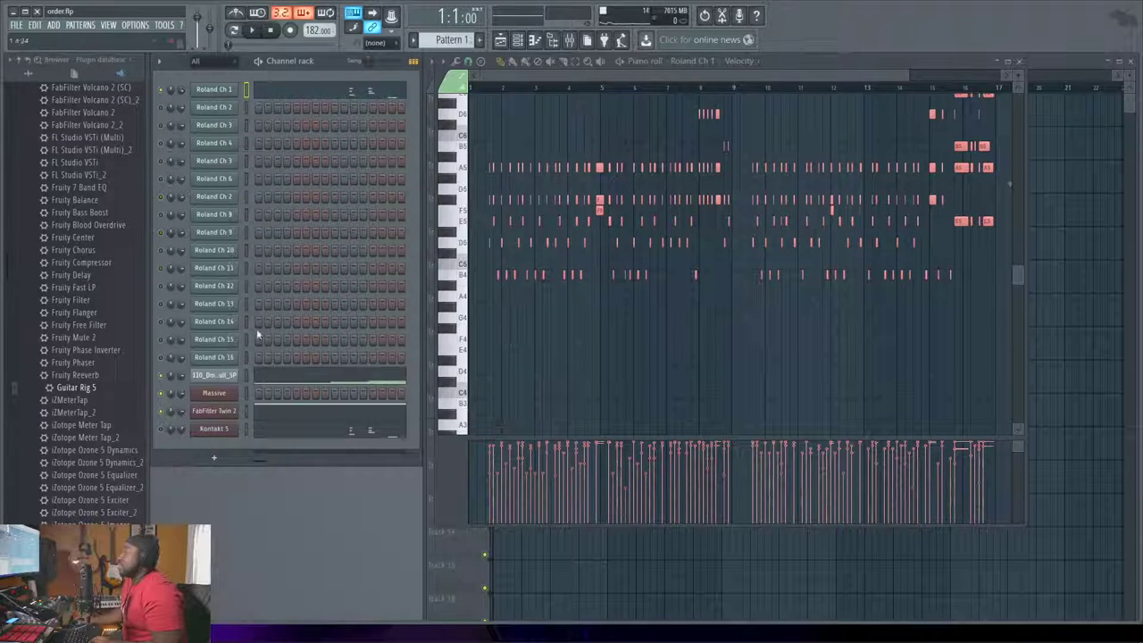
Add a MIDI Out channel to the channel rack, close its settings window and delete the channel again
{"action": "left_click", "coordinate": [211, 455]}
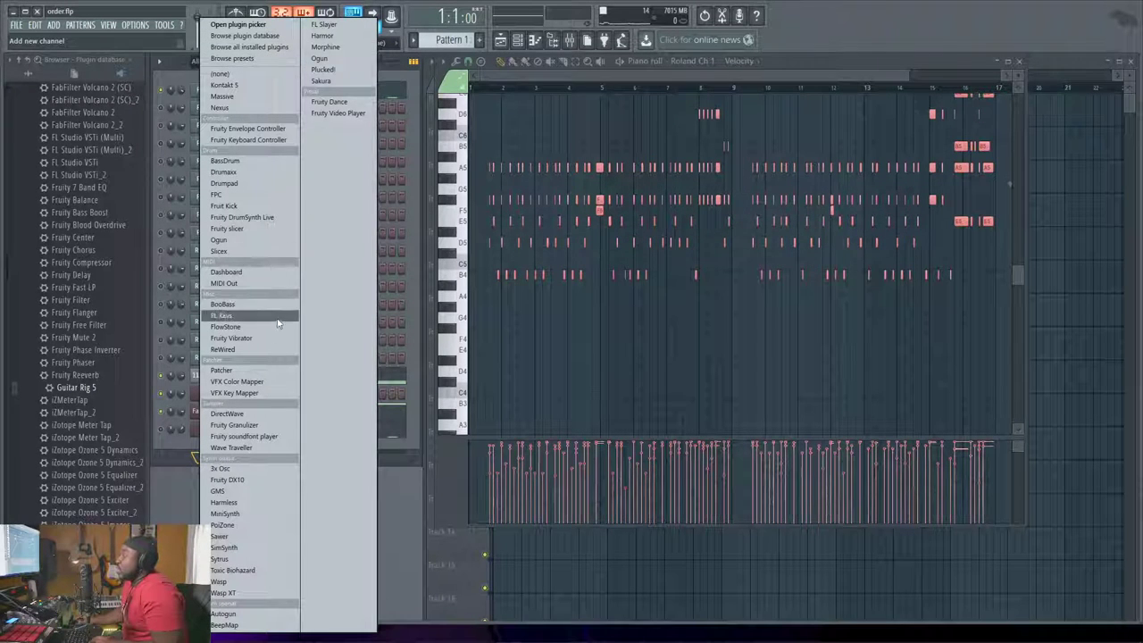
{"action": "left_click", "coordinate": [238, 283]}
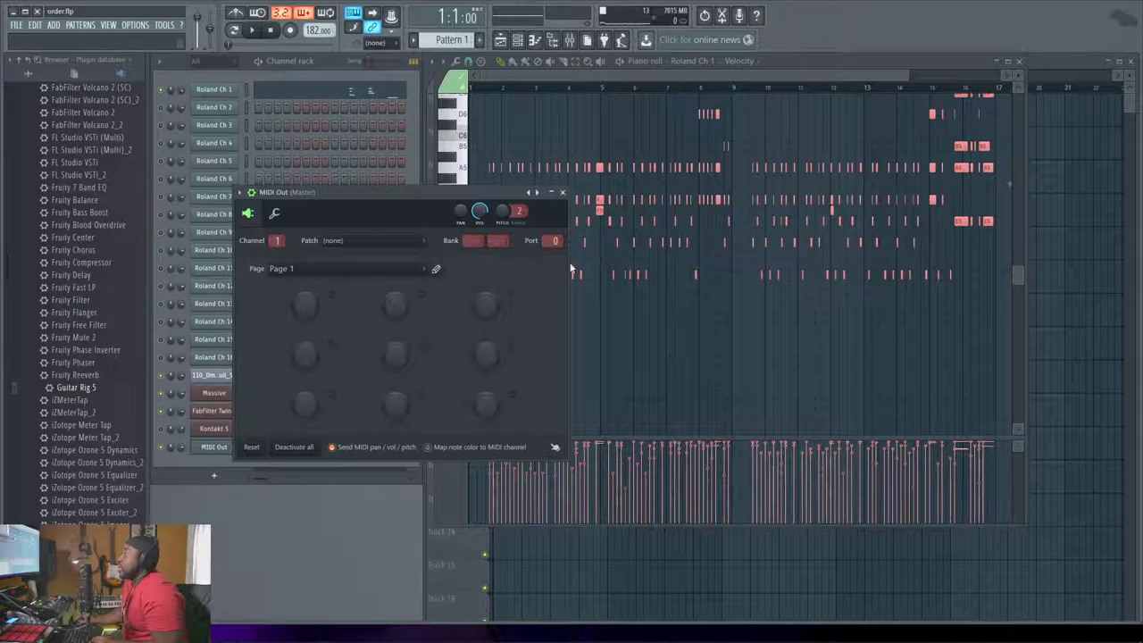
{"action": "left_click", "coordinate": [563, 193]}
{"action": "right_click", "coordinate": [215, 447]}
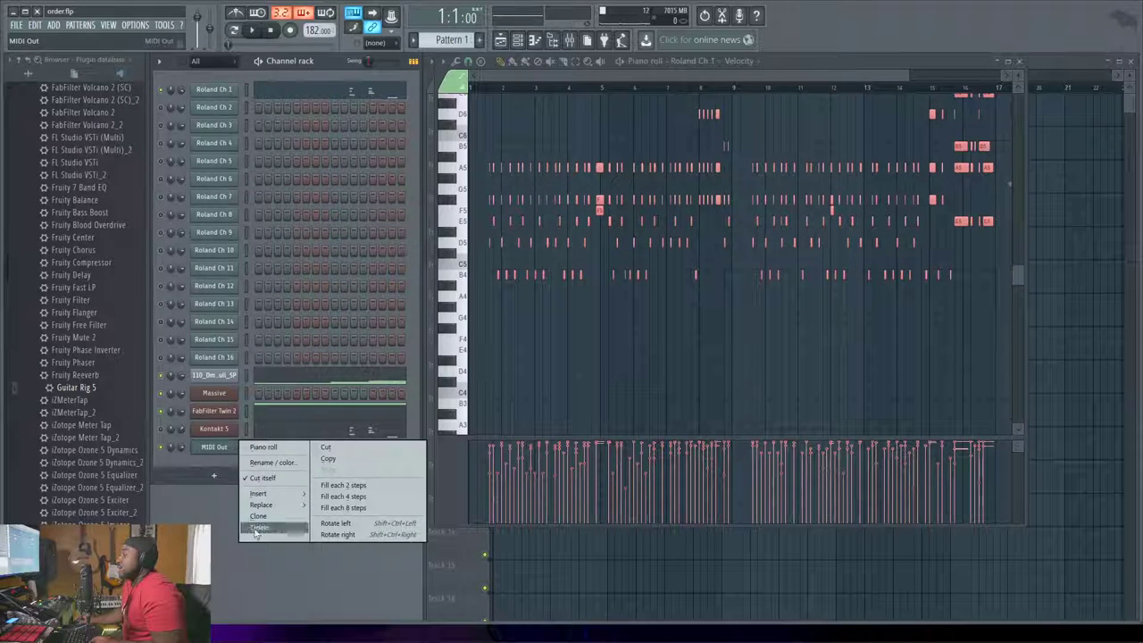
{"action": "left_click", "coordinate": [259, 528]}
{"action": "left_click", "coordinate": [633, 359]}
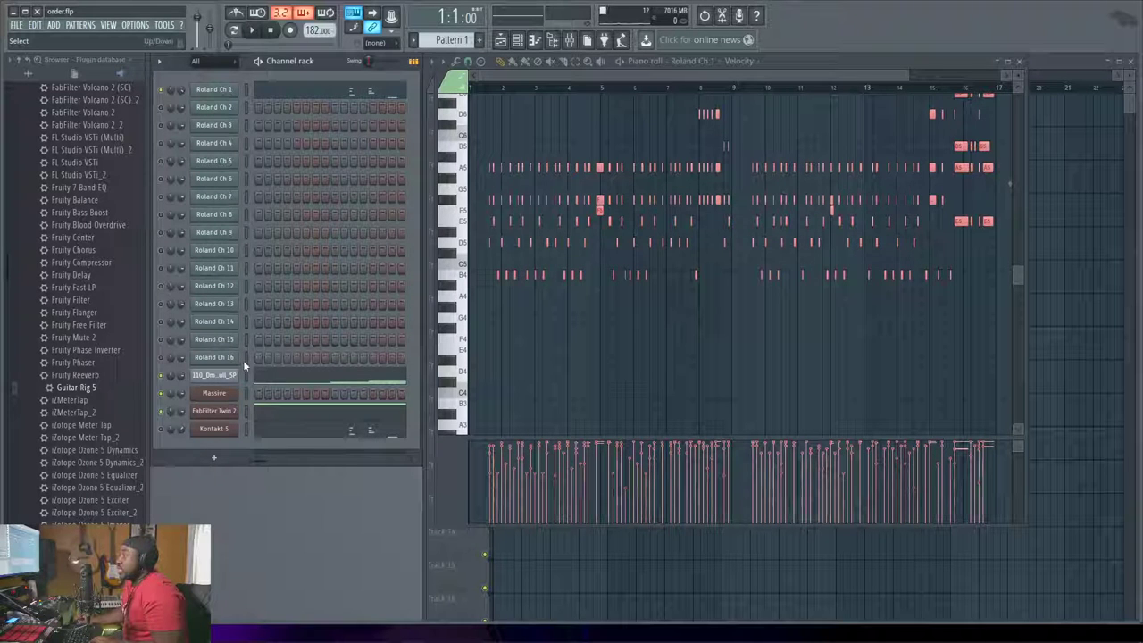
Select the channels Roland Ch 1 through Roland Ch 16 and zip them in the channel rack
{"action": "left_click_drag", "start_coordinate": [243, 360], "coordinate": [240, 67]}
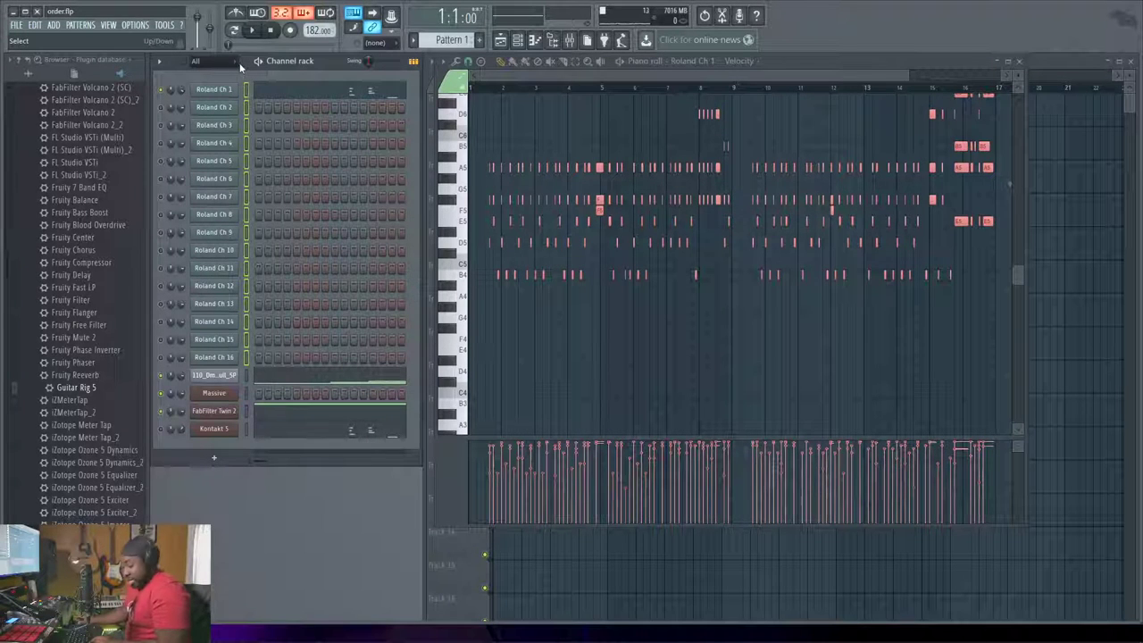
{"action": "left_click", "coordinate": [159, 63]}
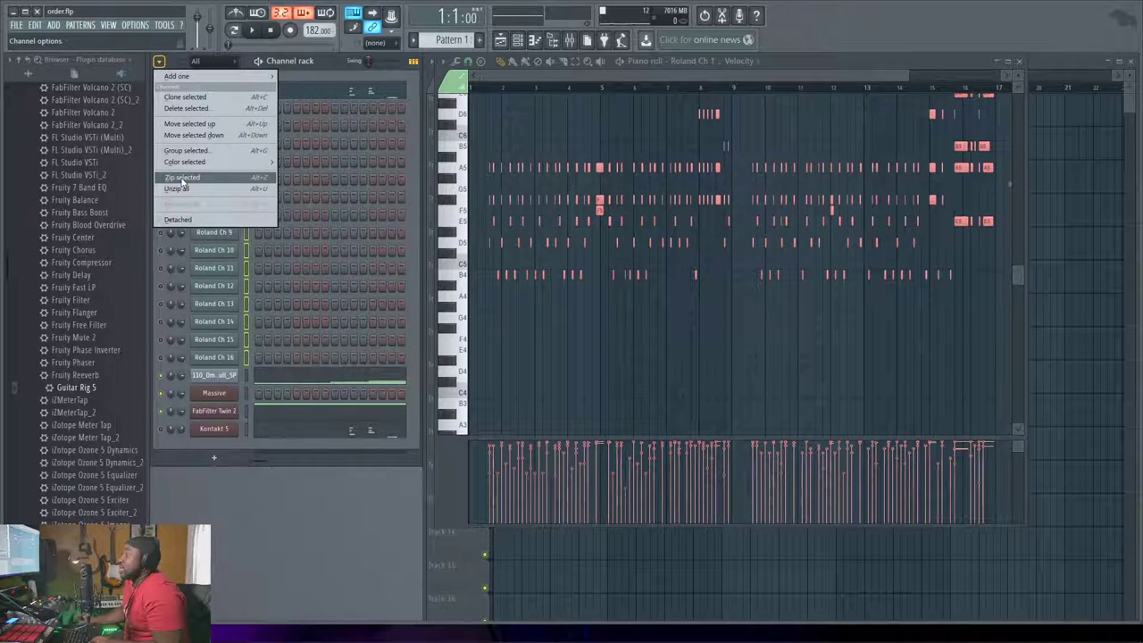
{"action": "left_click", "coordinate": [183, 178]}
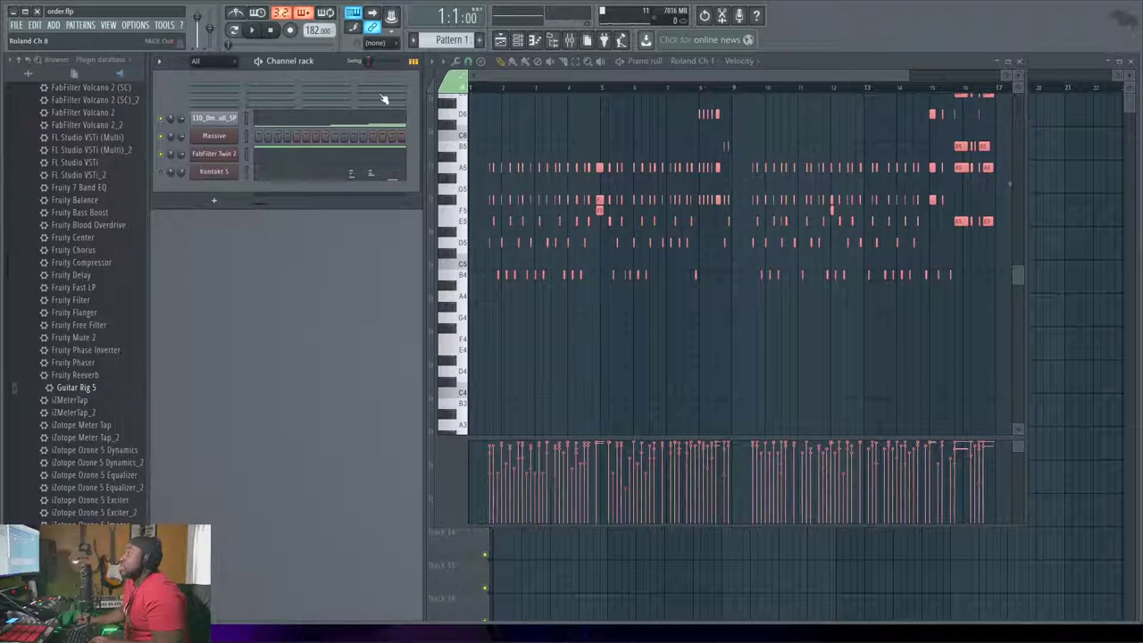
Look through the channel rack's display filter and channel options for ways to organise the zipped Roland channels
{"action": "left_click", "coordinate": [204, 66]}
{"action": "left_click", "coordinate": [205, 71]}
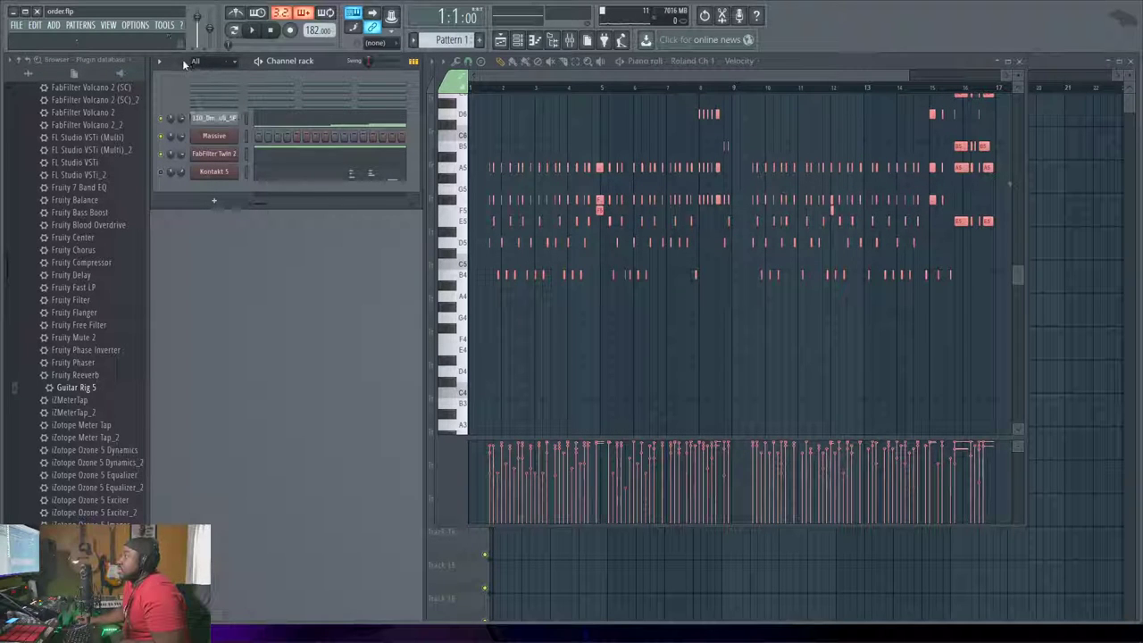
{"action": "left_click", "coordinate": [198, 65]}
{"action": "right_click", "coordinate": [197, 65]}
{"action": "left_click", "coordinate": [159, 62]}
{"action": "left_click", "coordinate": [198, 64]}
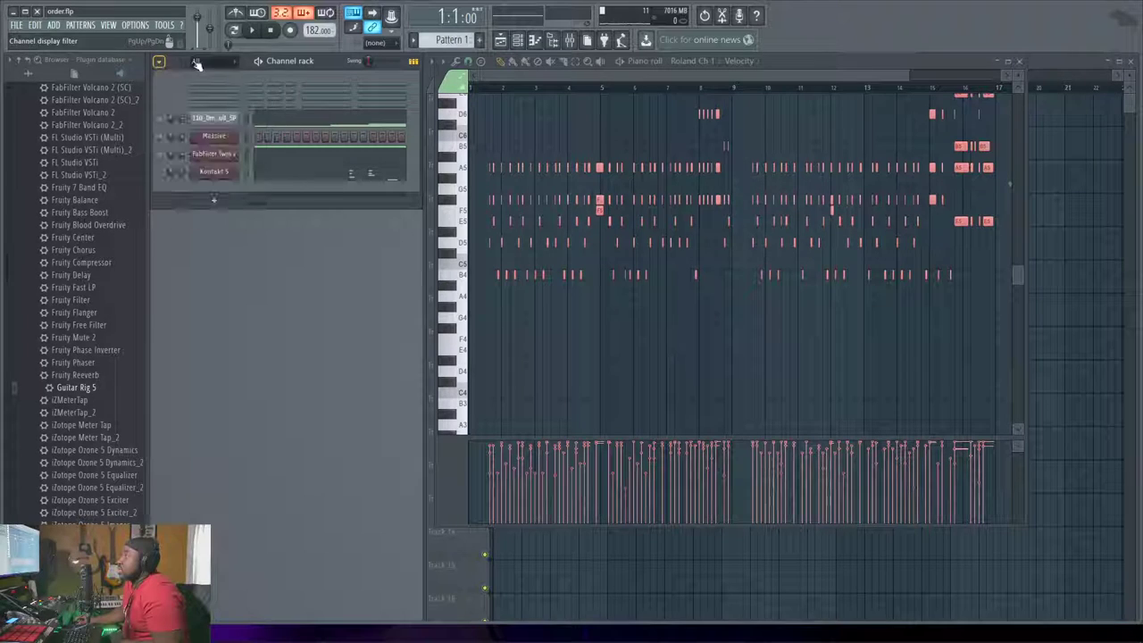
{"action": "right_click", "coordinate": [197, 66]}
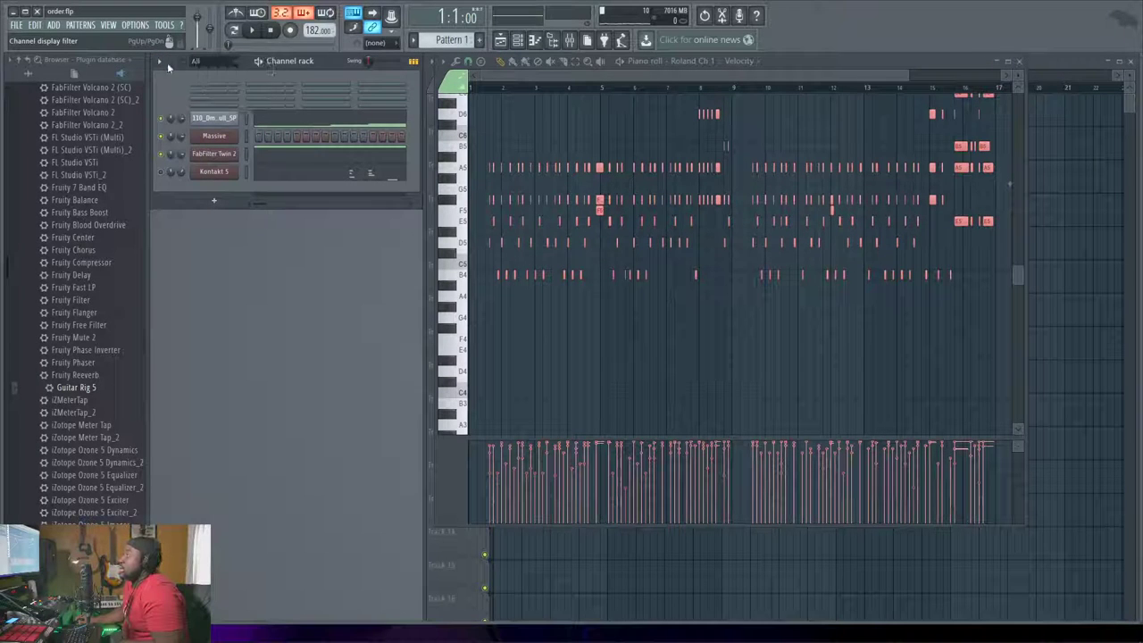
{"action": "left_click", "coordinate": [159, 62]}
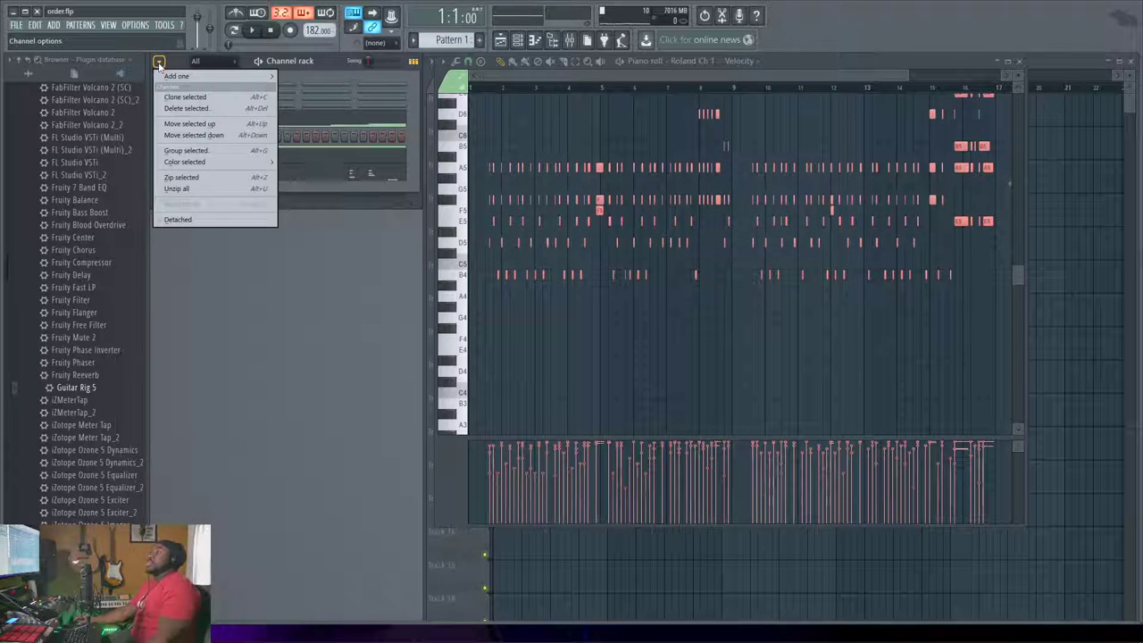